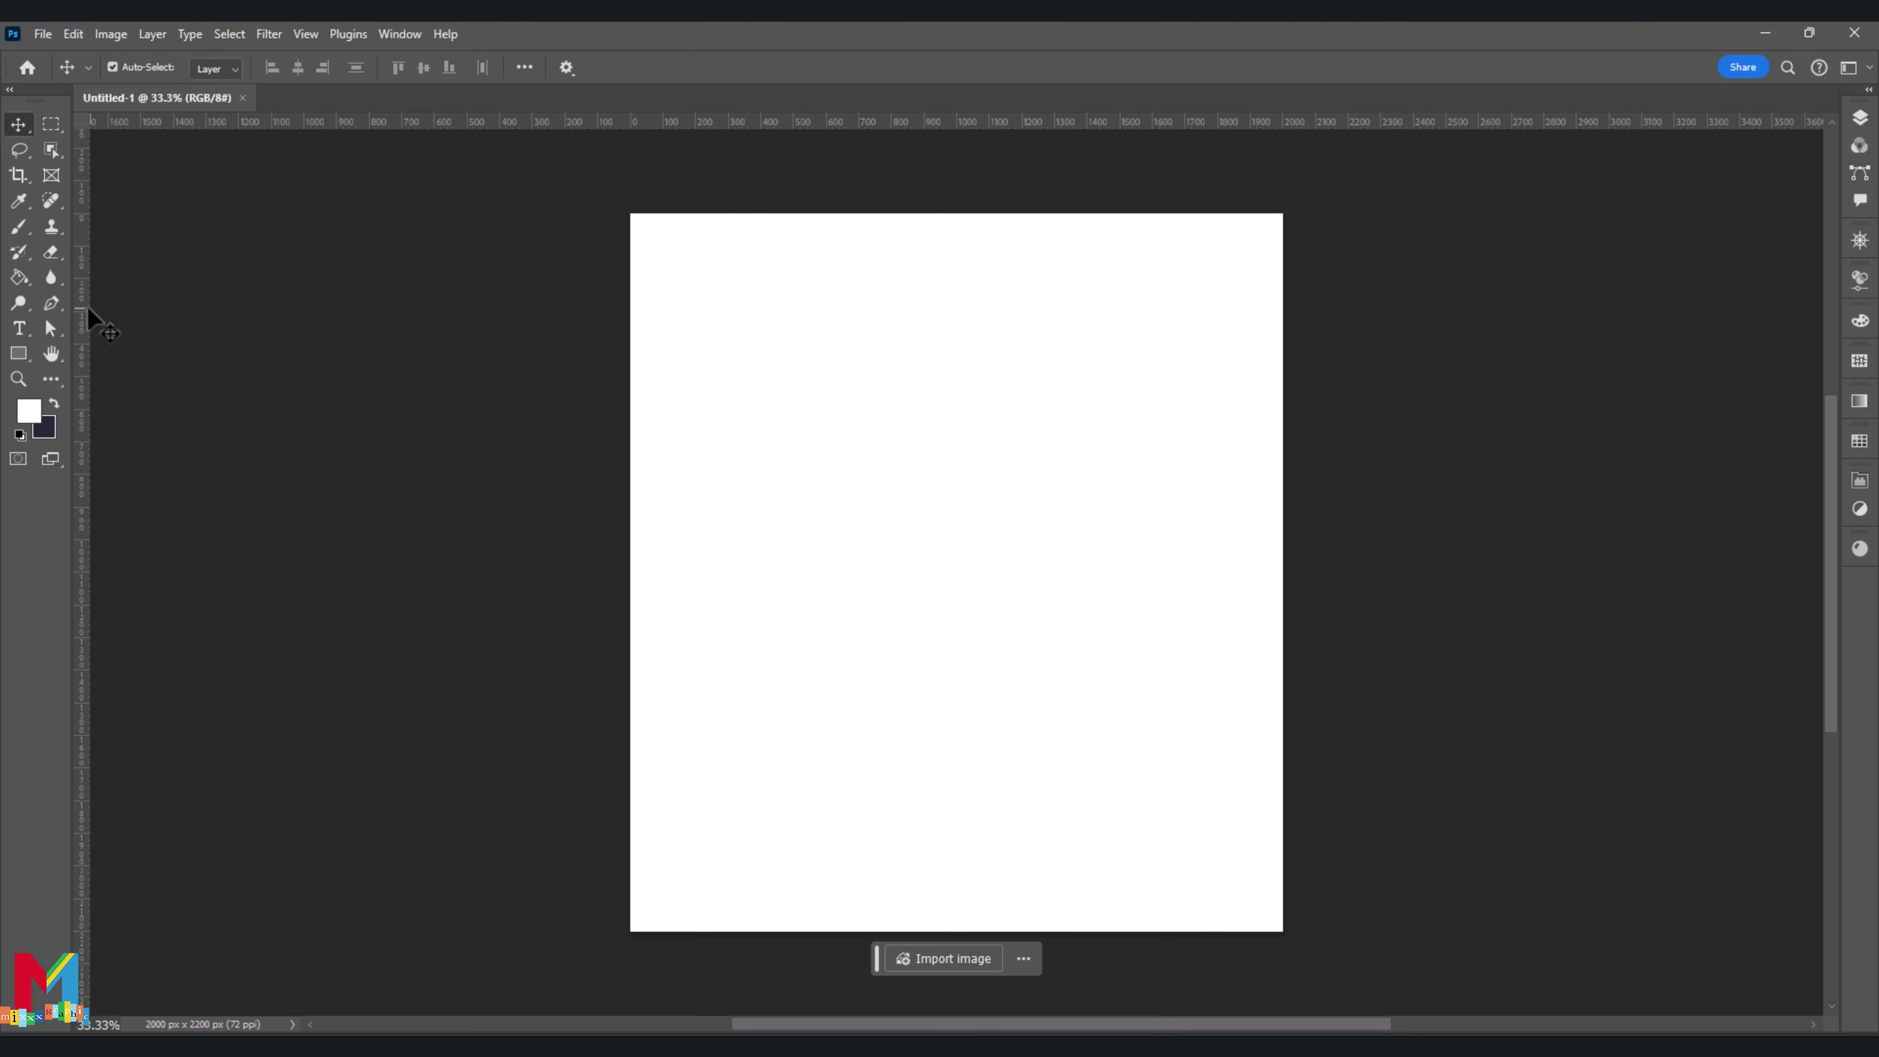
Switch to the Pen tool and set the background colour to crimson
left_click(51, 303)
left_click(46, 428)
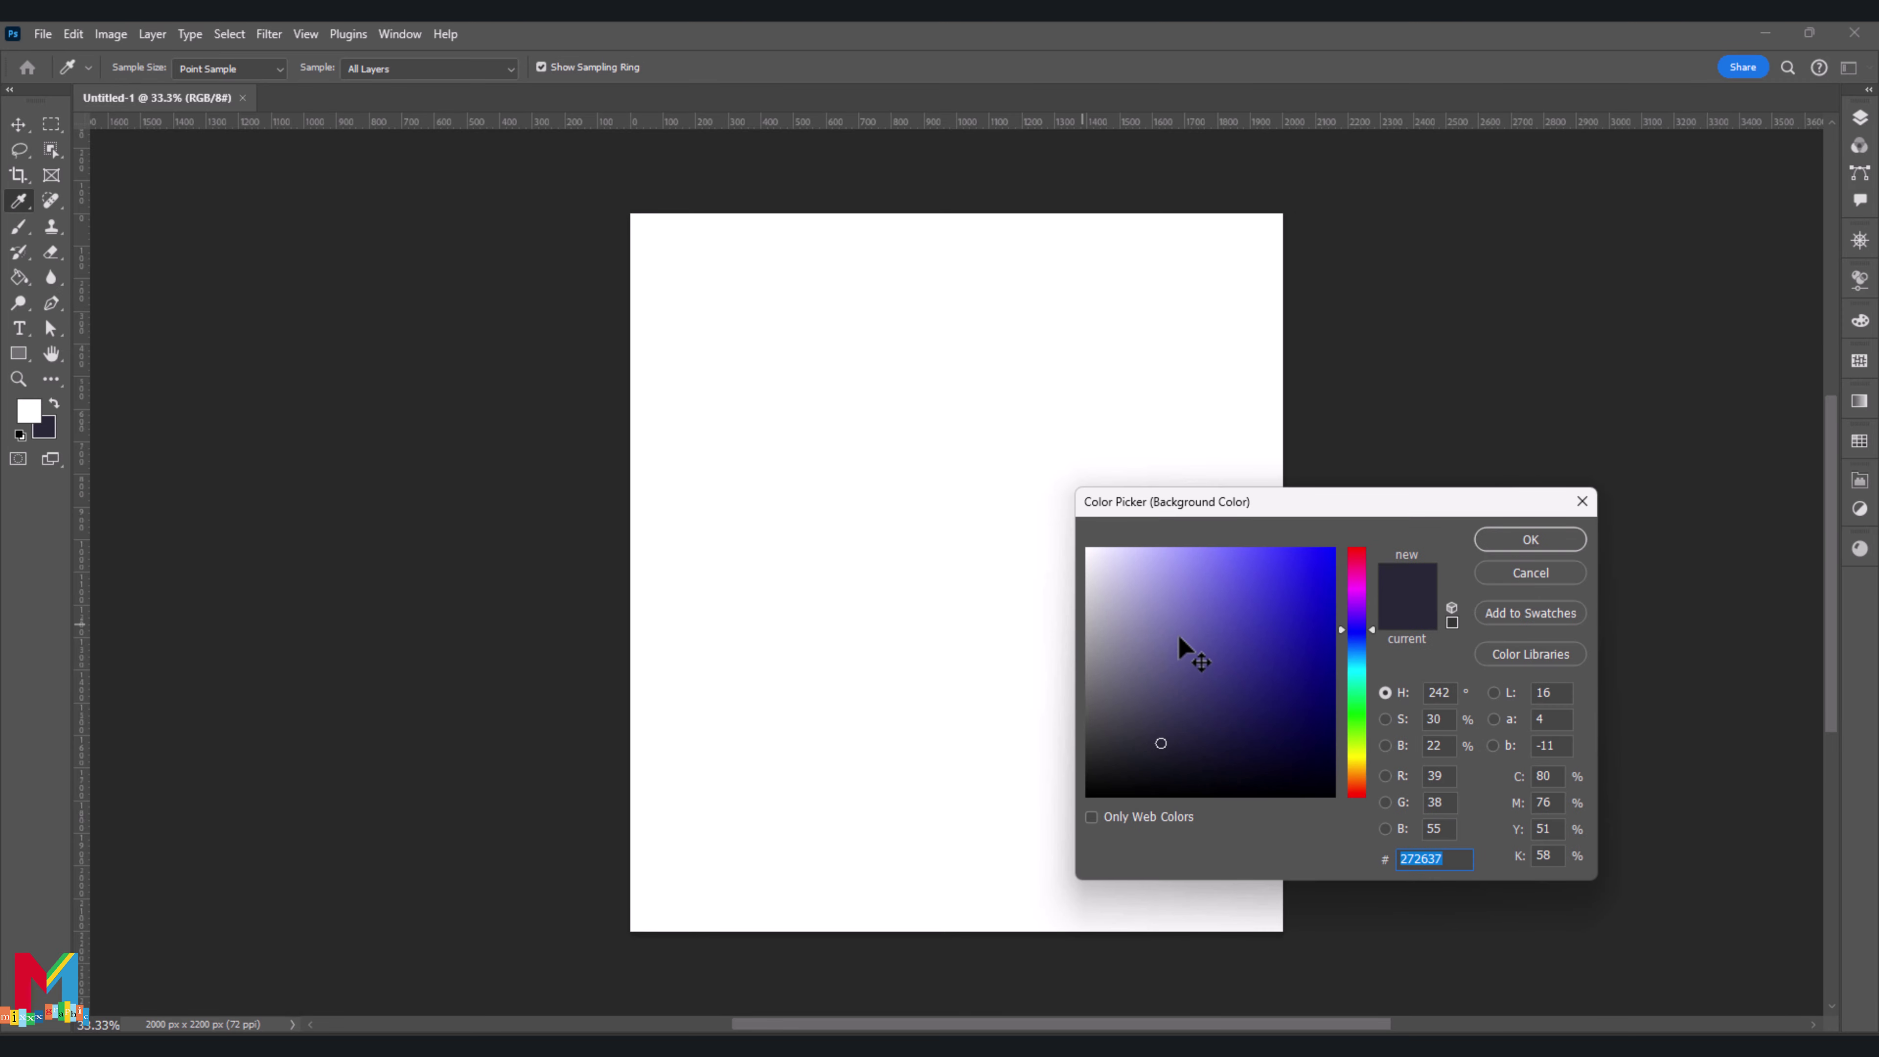
left_click(1357, 572)
left_click(1276, 598)
left_click(1360, 556)
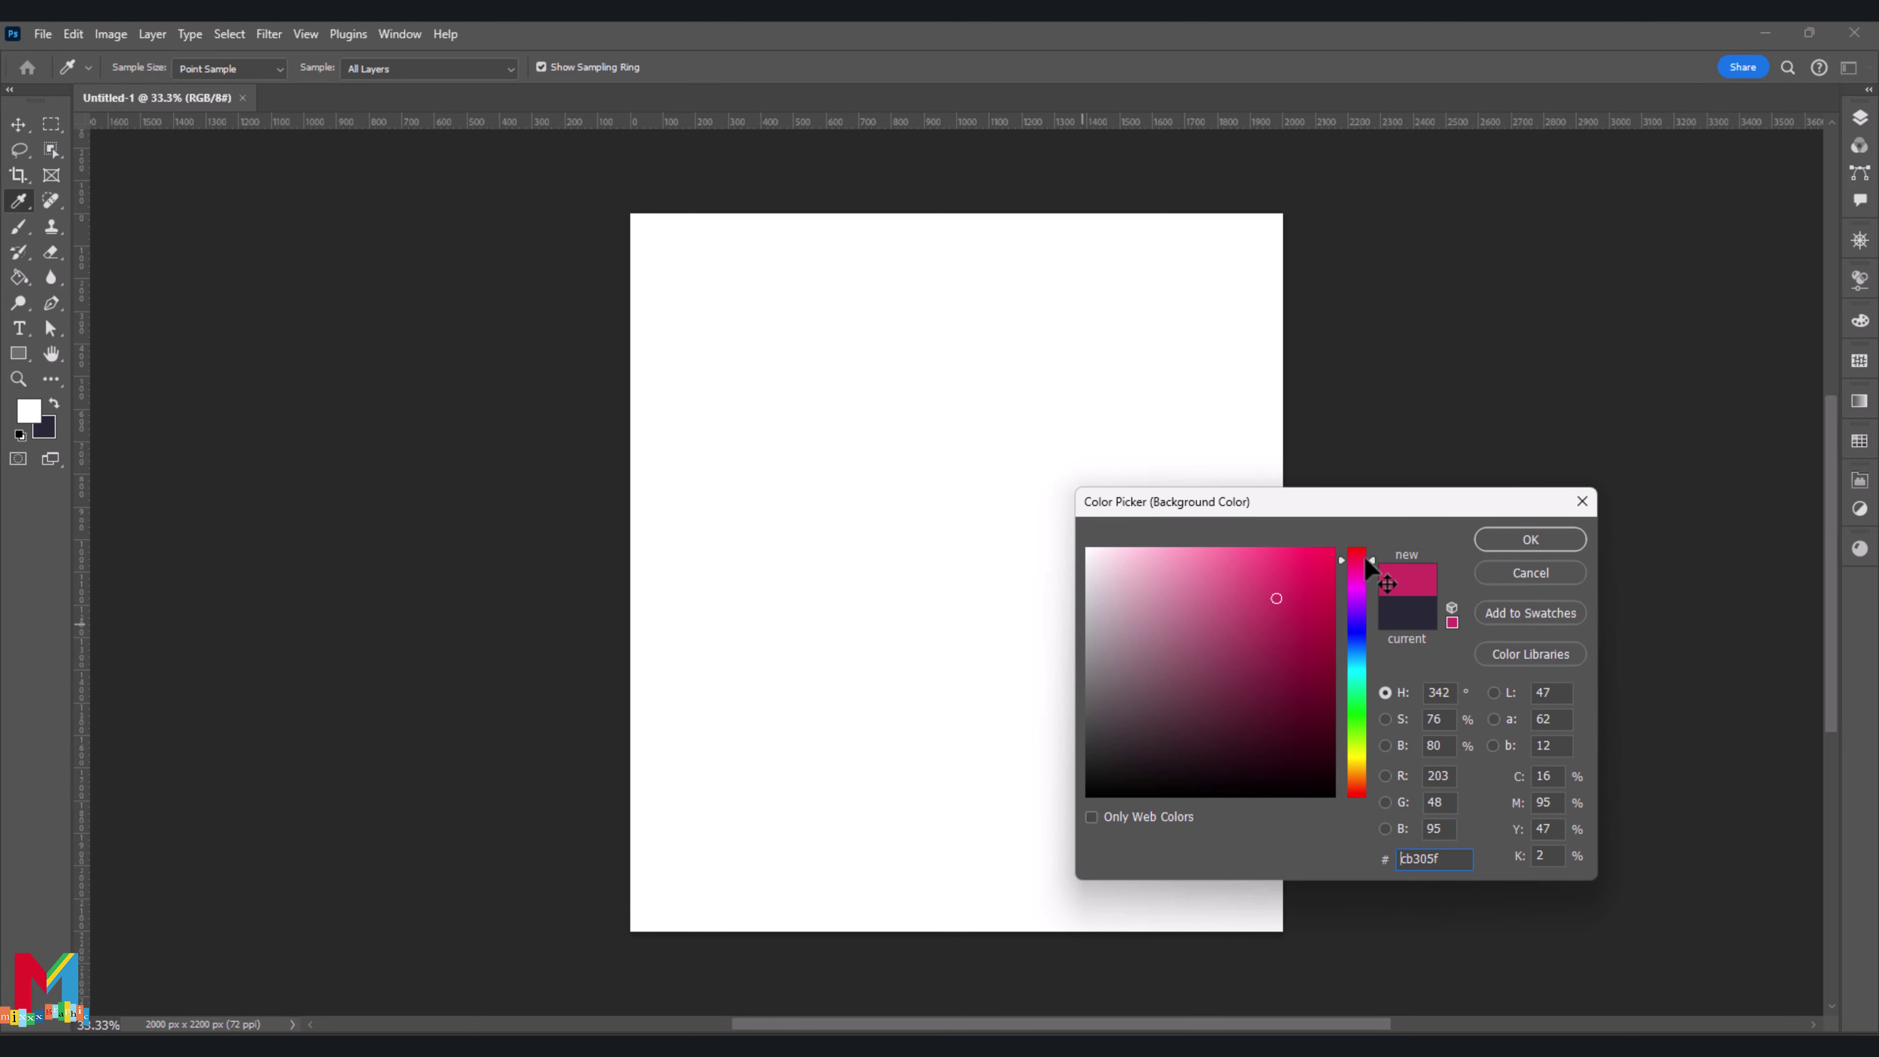
left_click(1298, 657)
left_click(1506, 540)
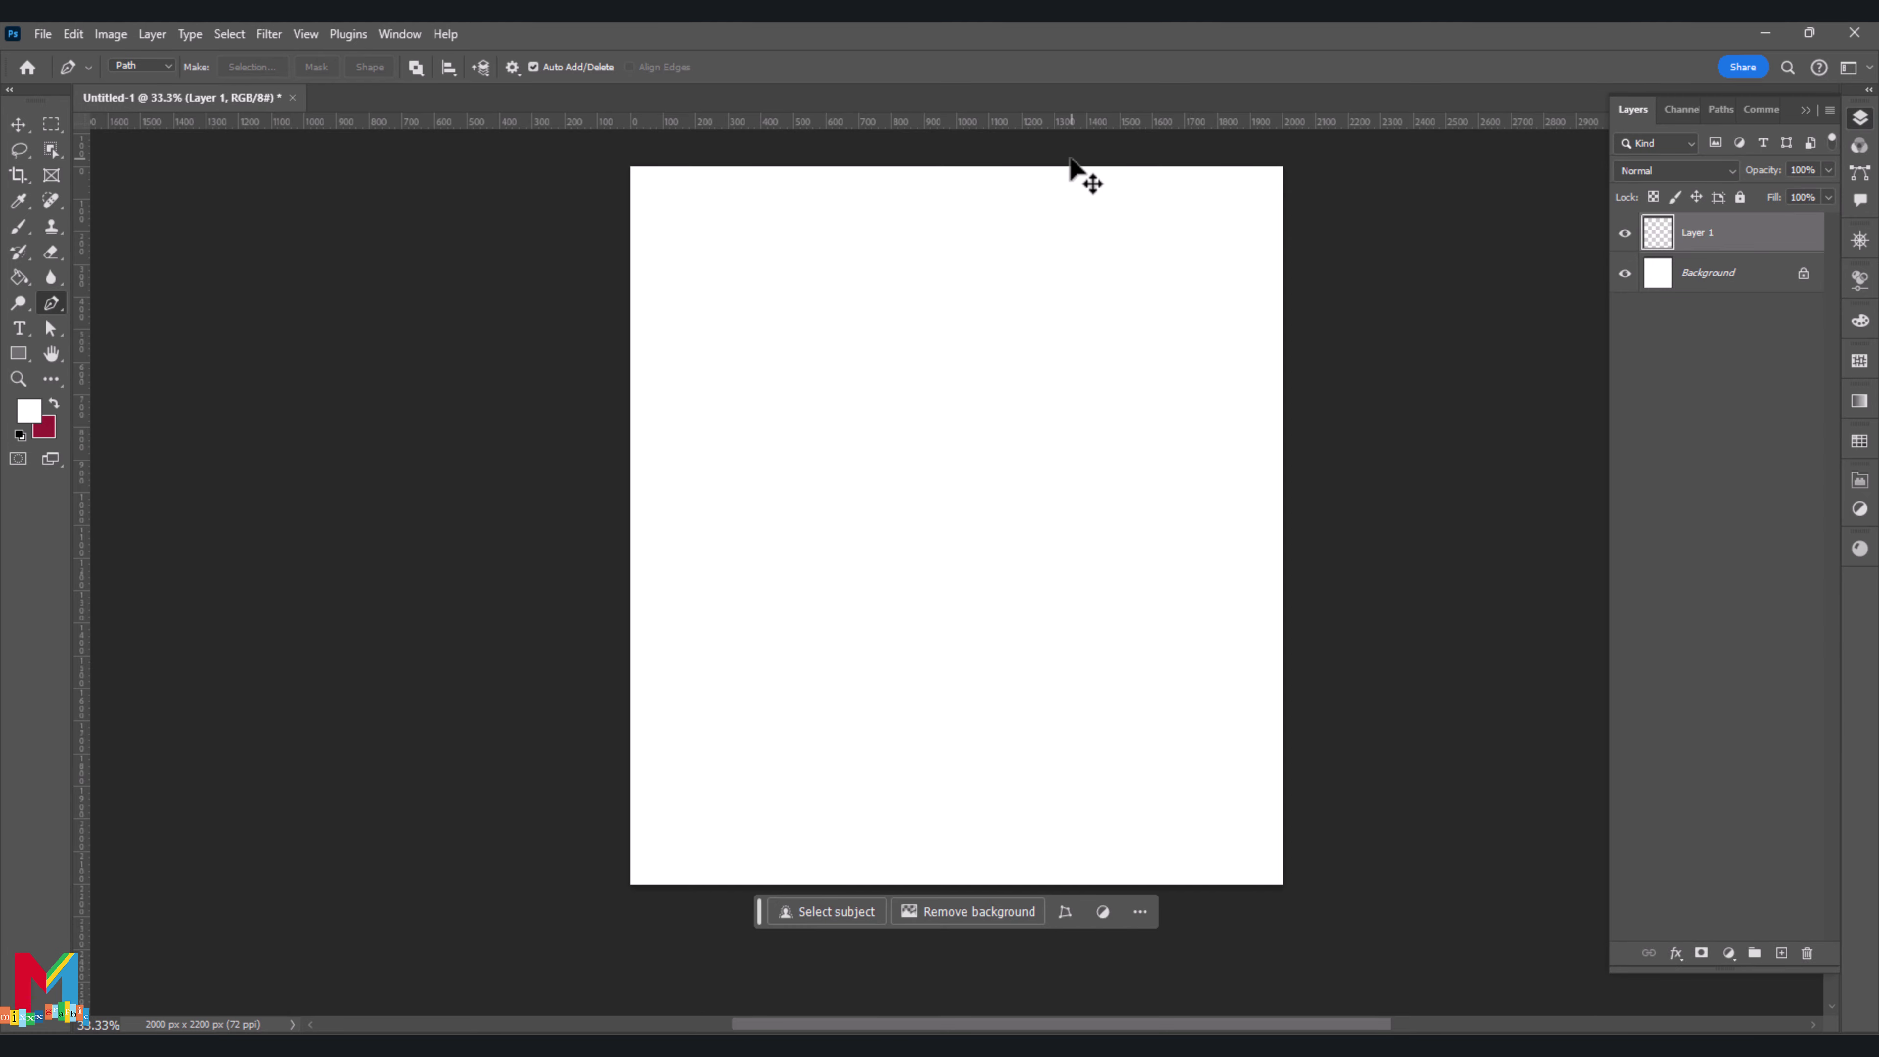
Draw a closed, straight-edged angled block path across the canvas's right side
left_click(1069, 154)
left_click(803, 632)
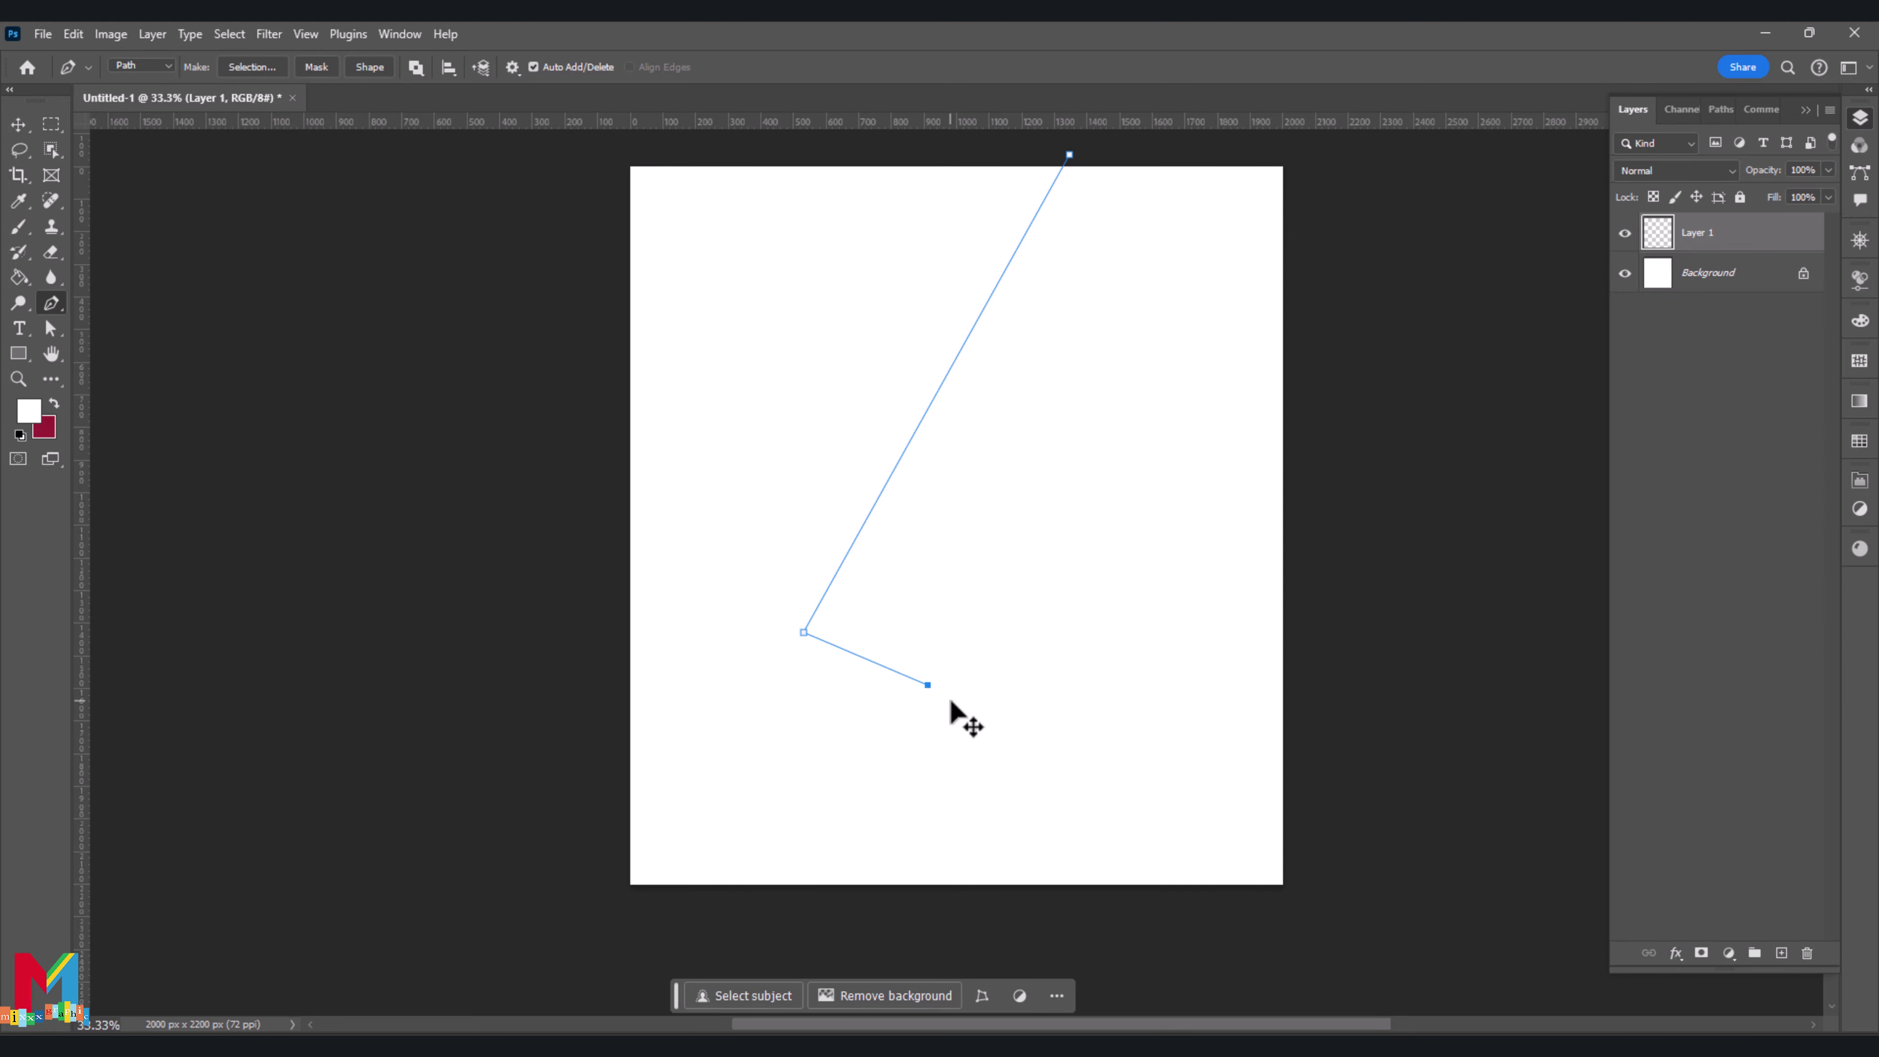
key("ctrl+z")
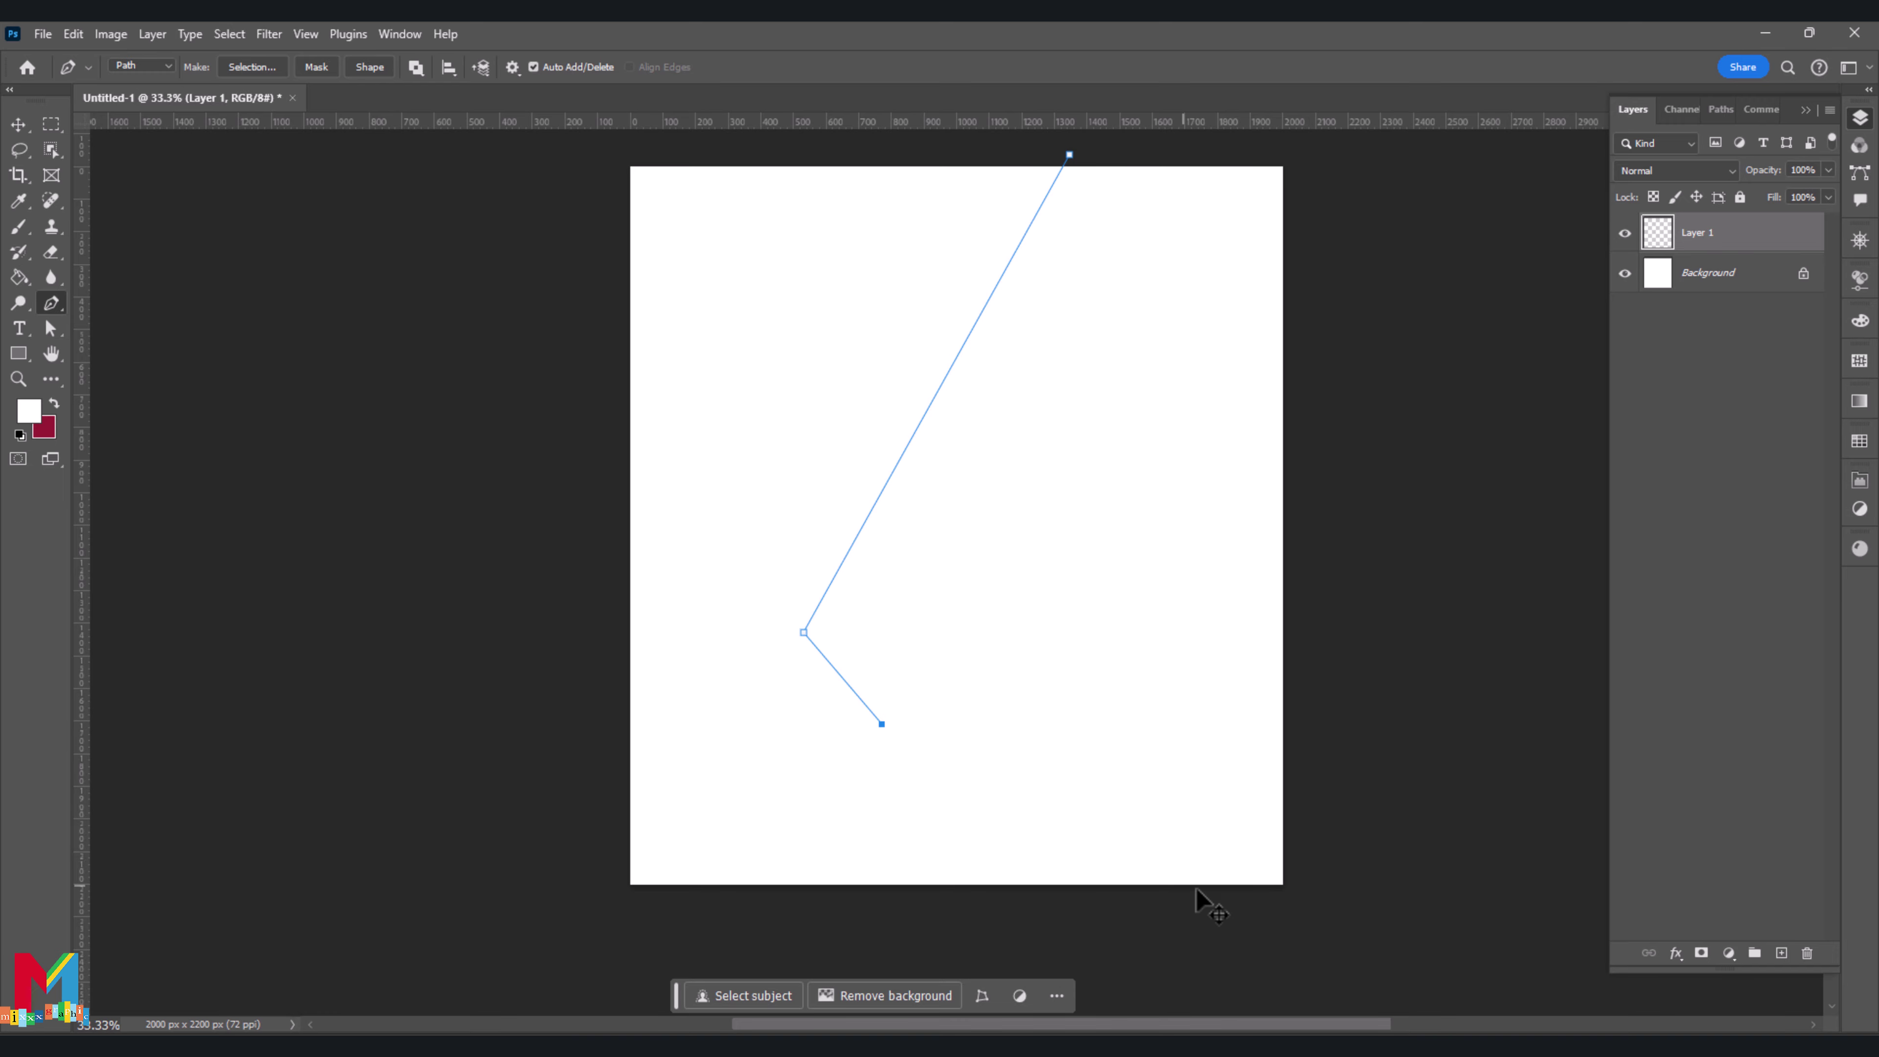
left_click(1261, 901)
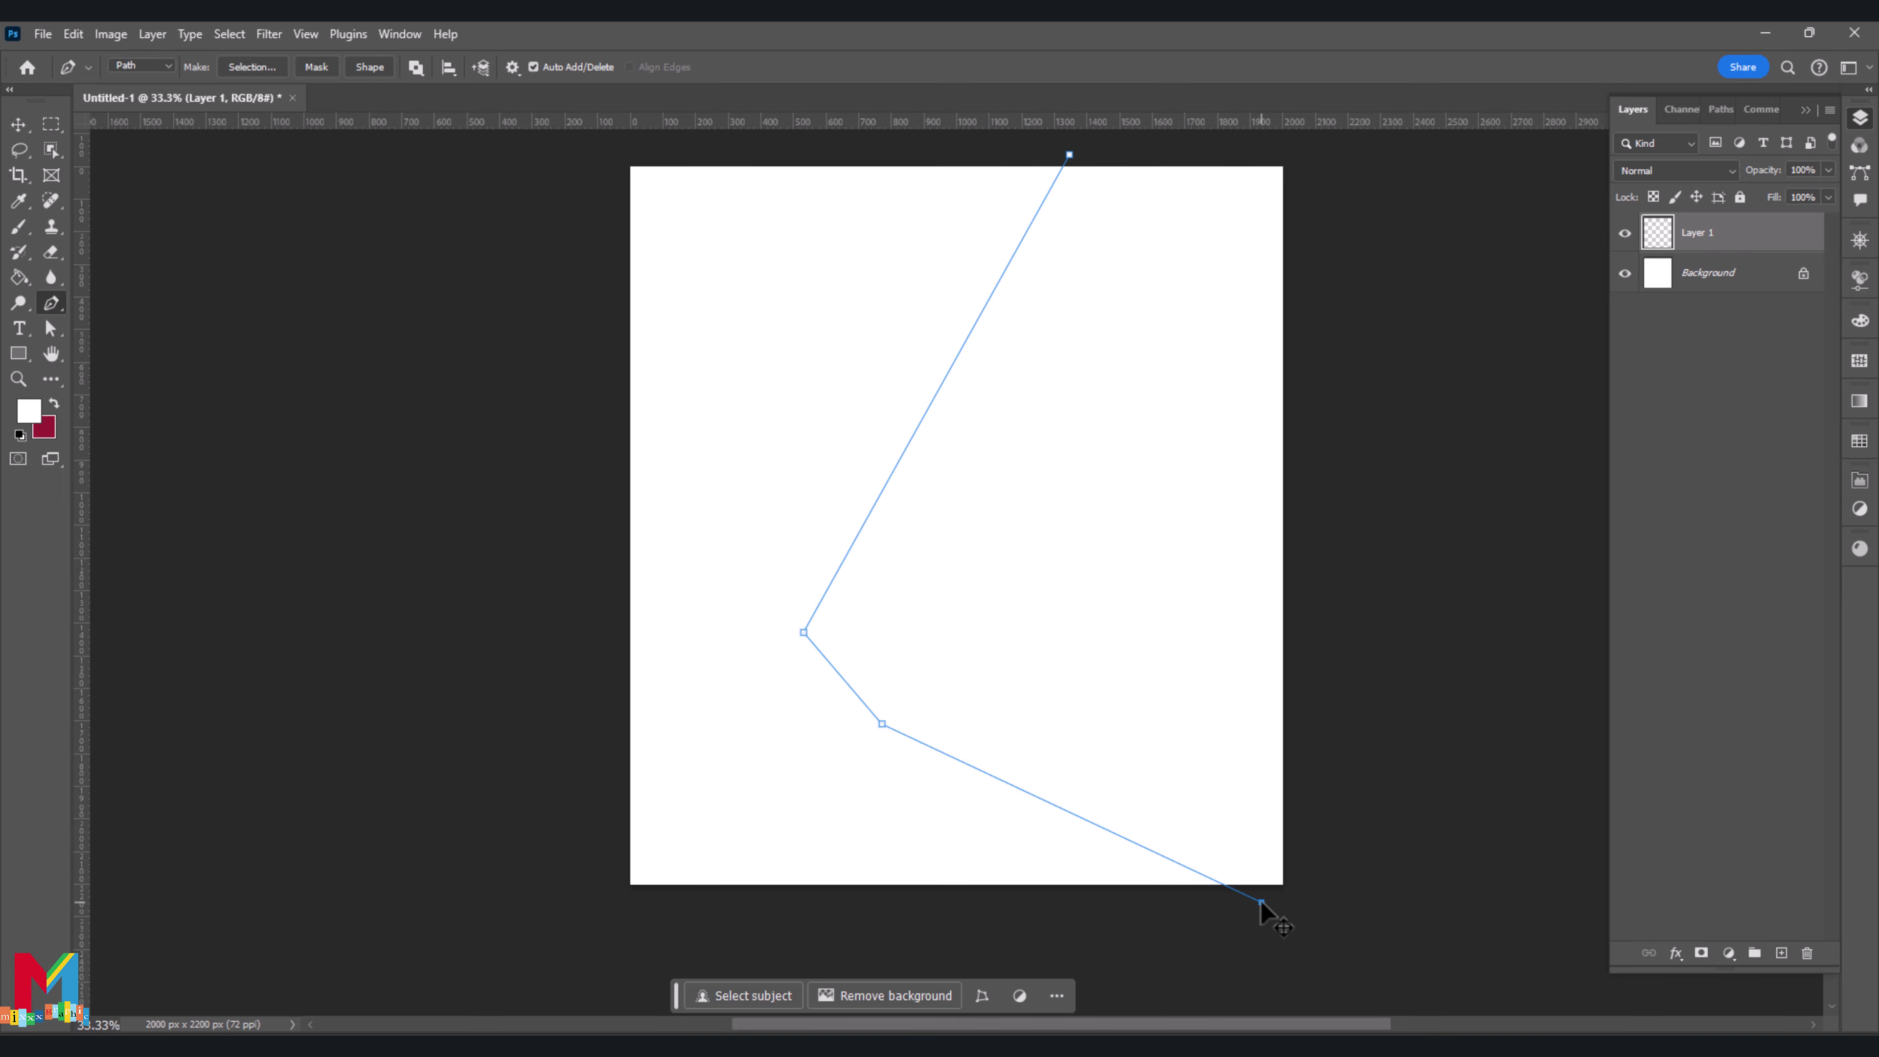
left_click(1369, 850)
left_click(1359, 609)
scroll(1376, 481, "up", 2)
left_click(1394, 219)
left_click(1220, 189)
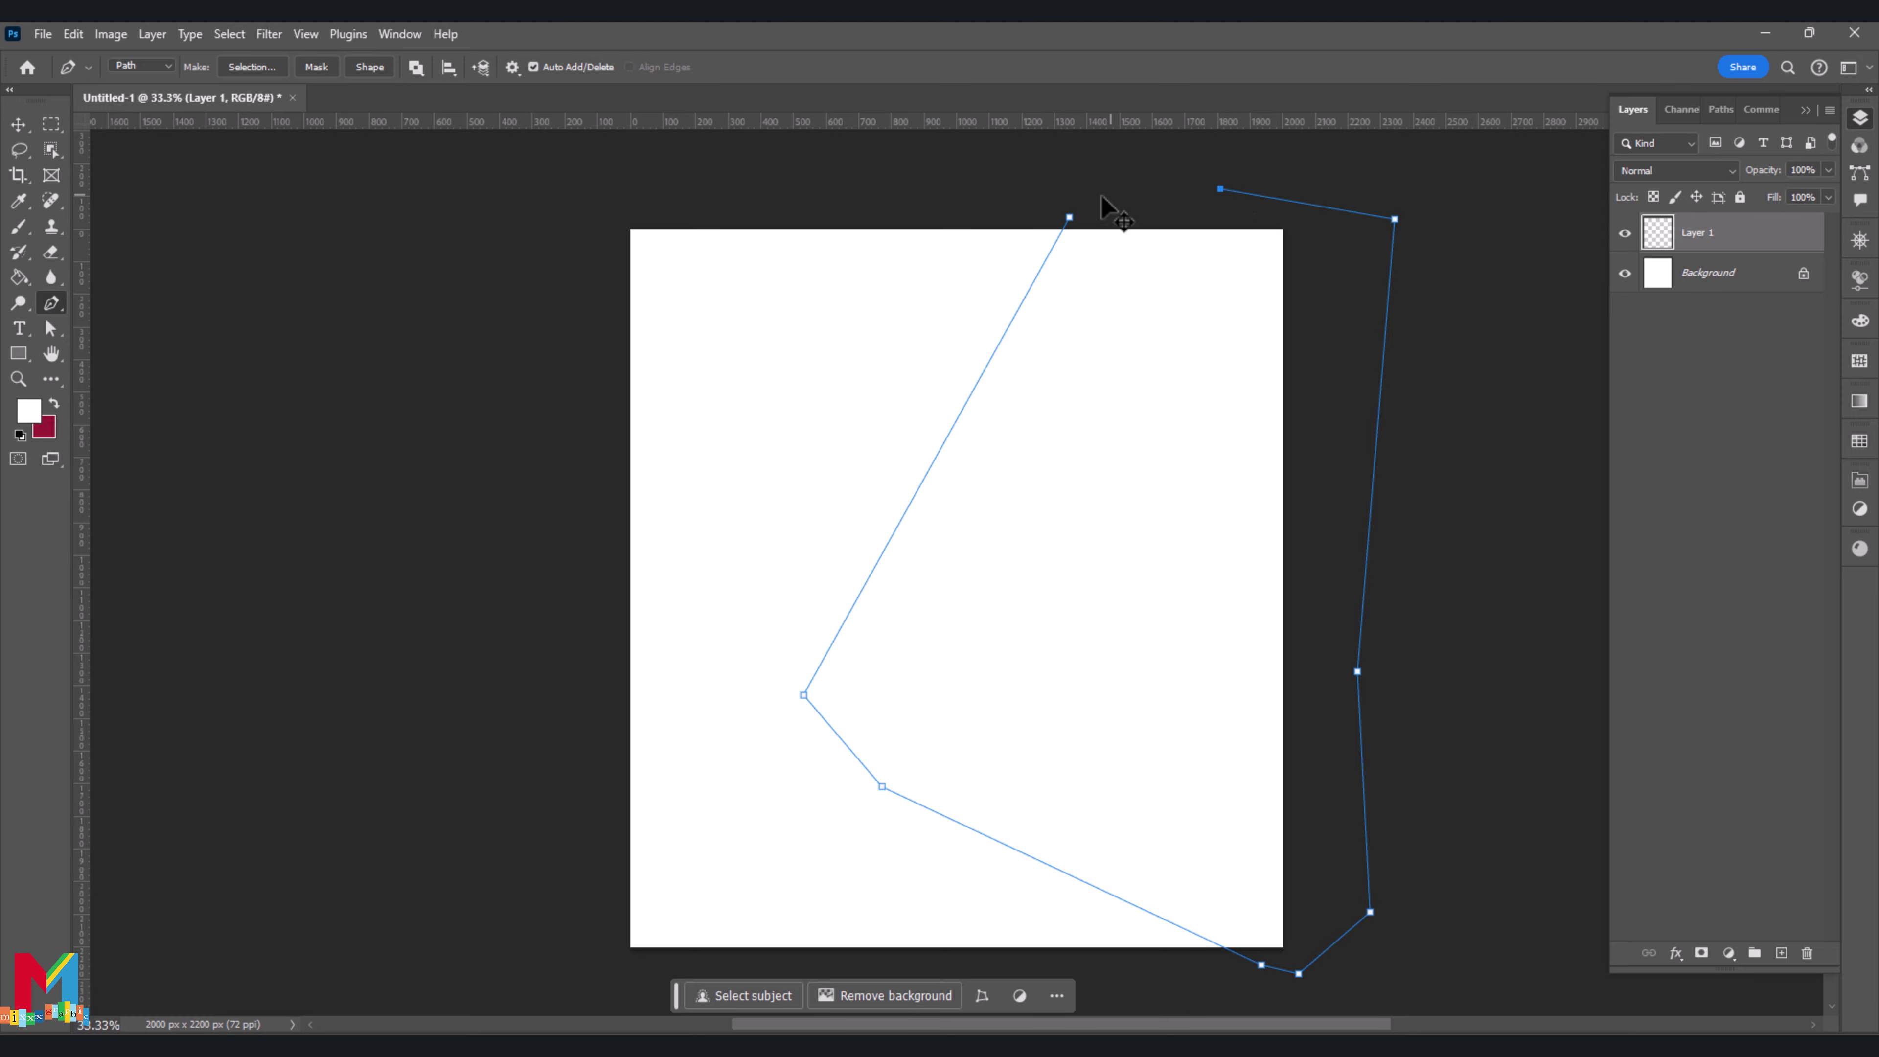
Convert the block path into a selection
right_click(985, 372)
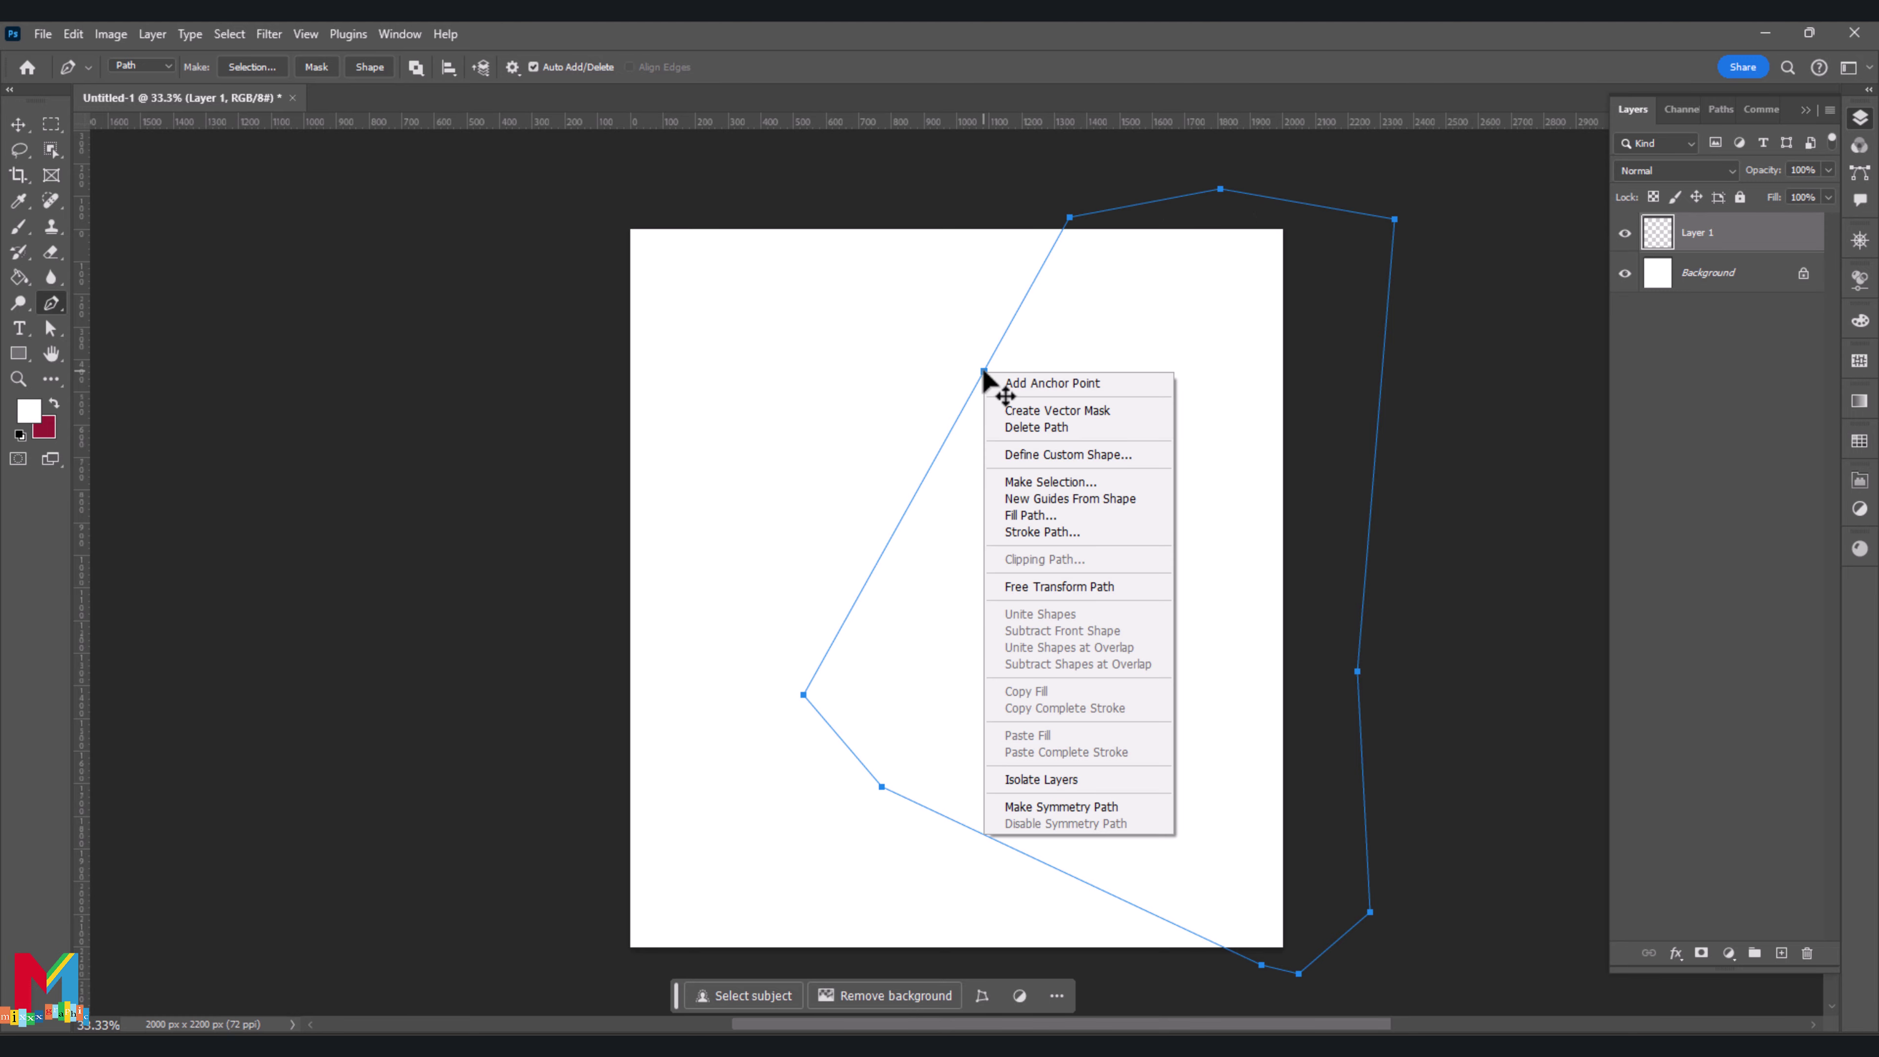
left_click(1051, 482)
left_click(1038, 298)
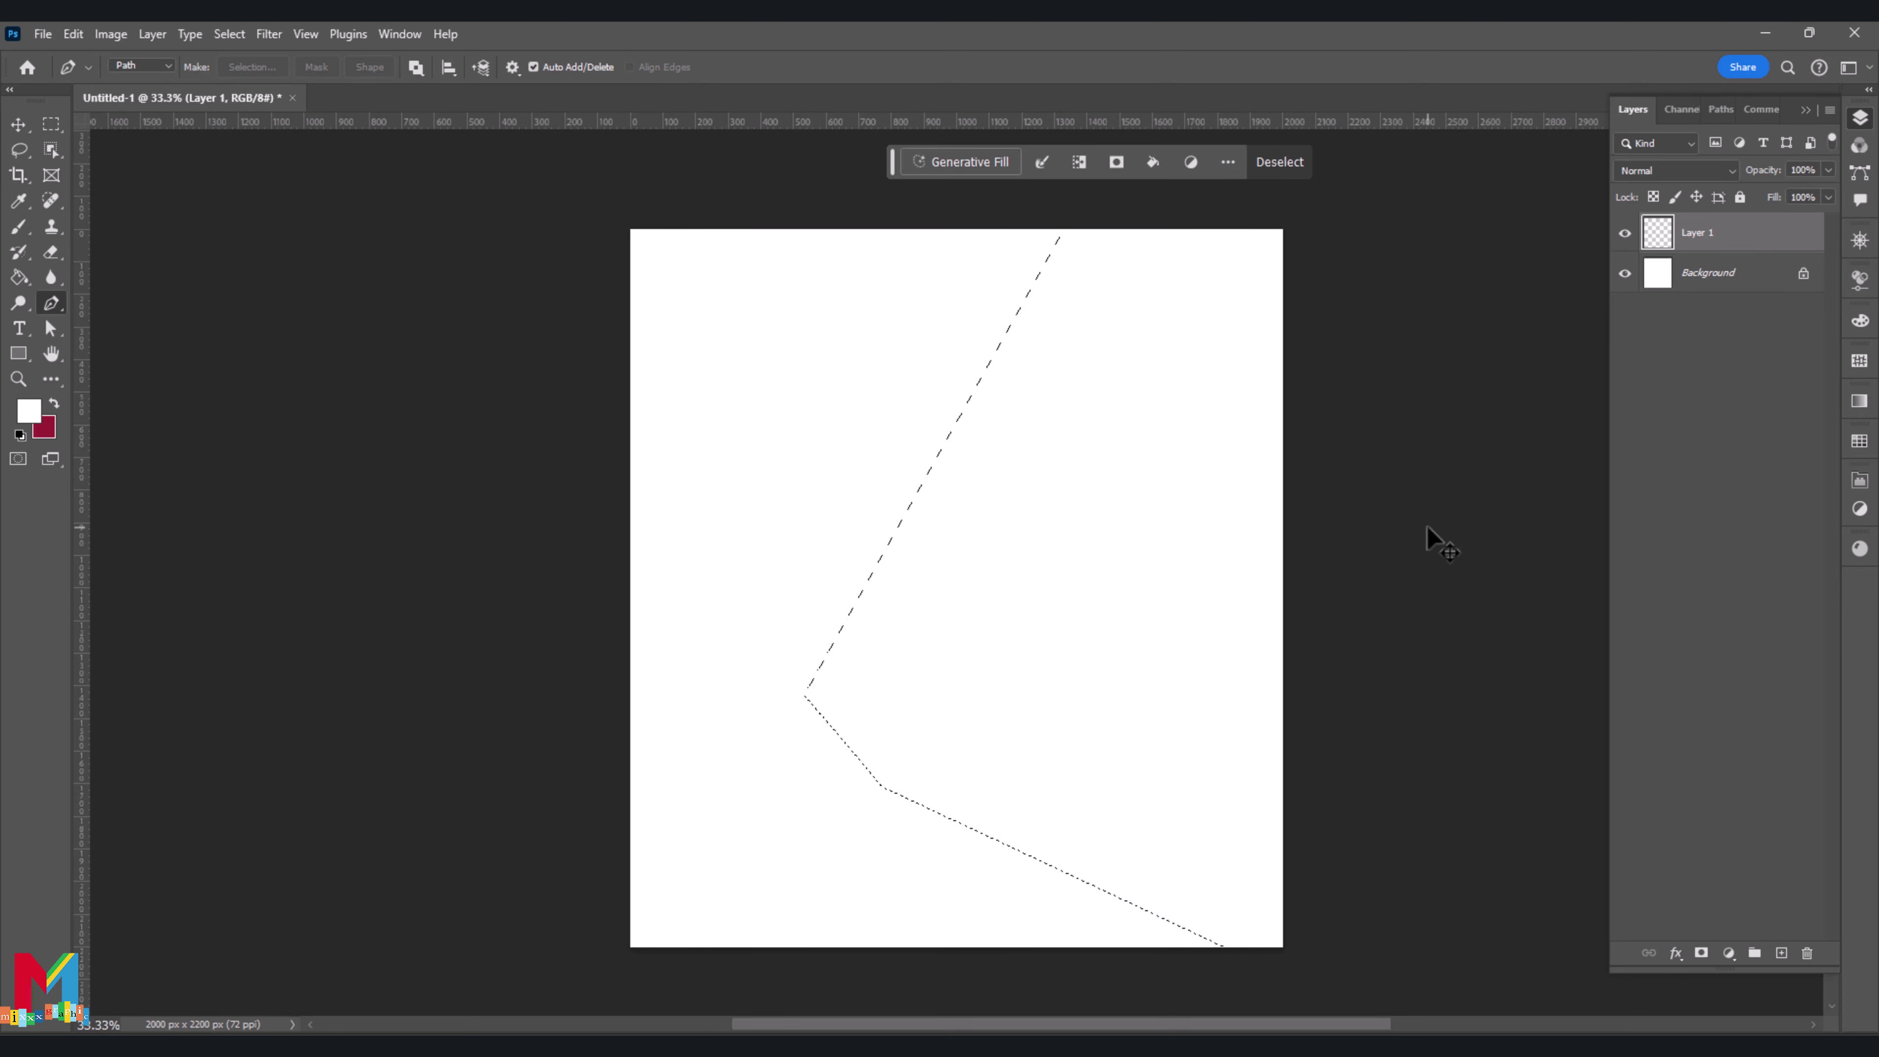
Fill the selection with a bright red (ae0101) Solid Color layer and add an empty layer above
left_click(1727, 953)
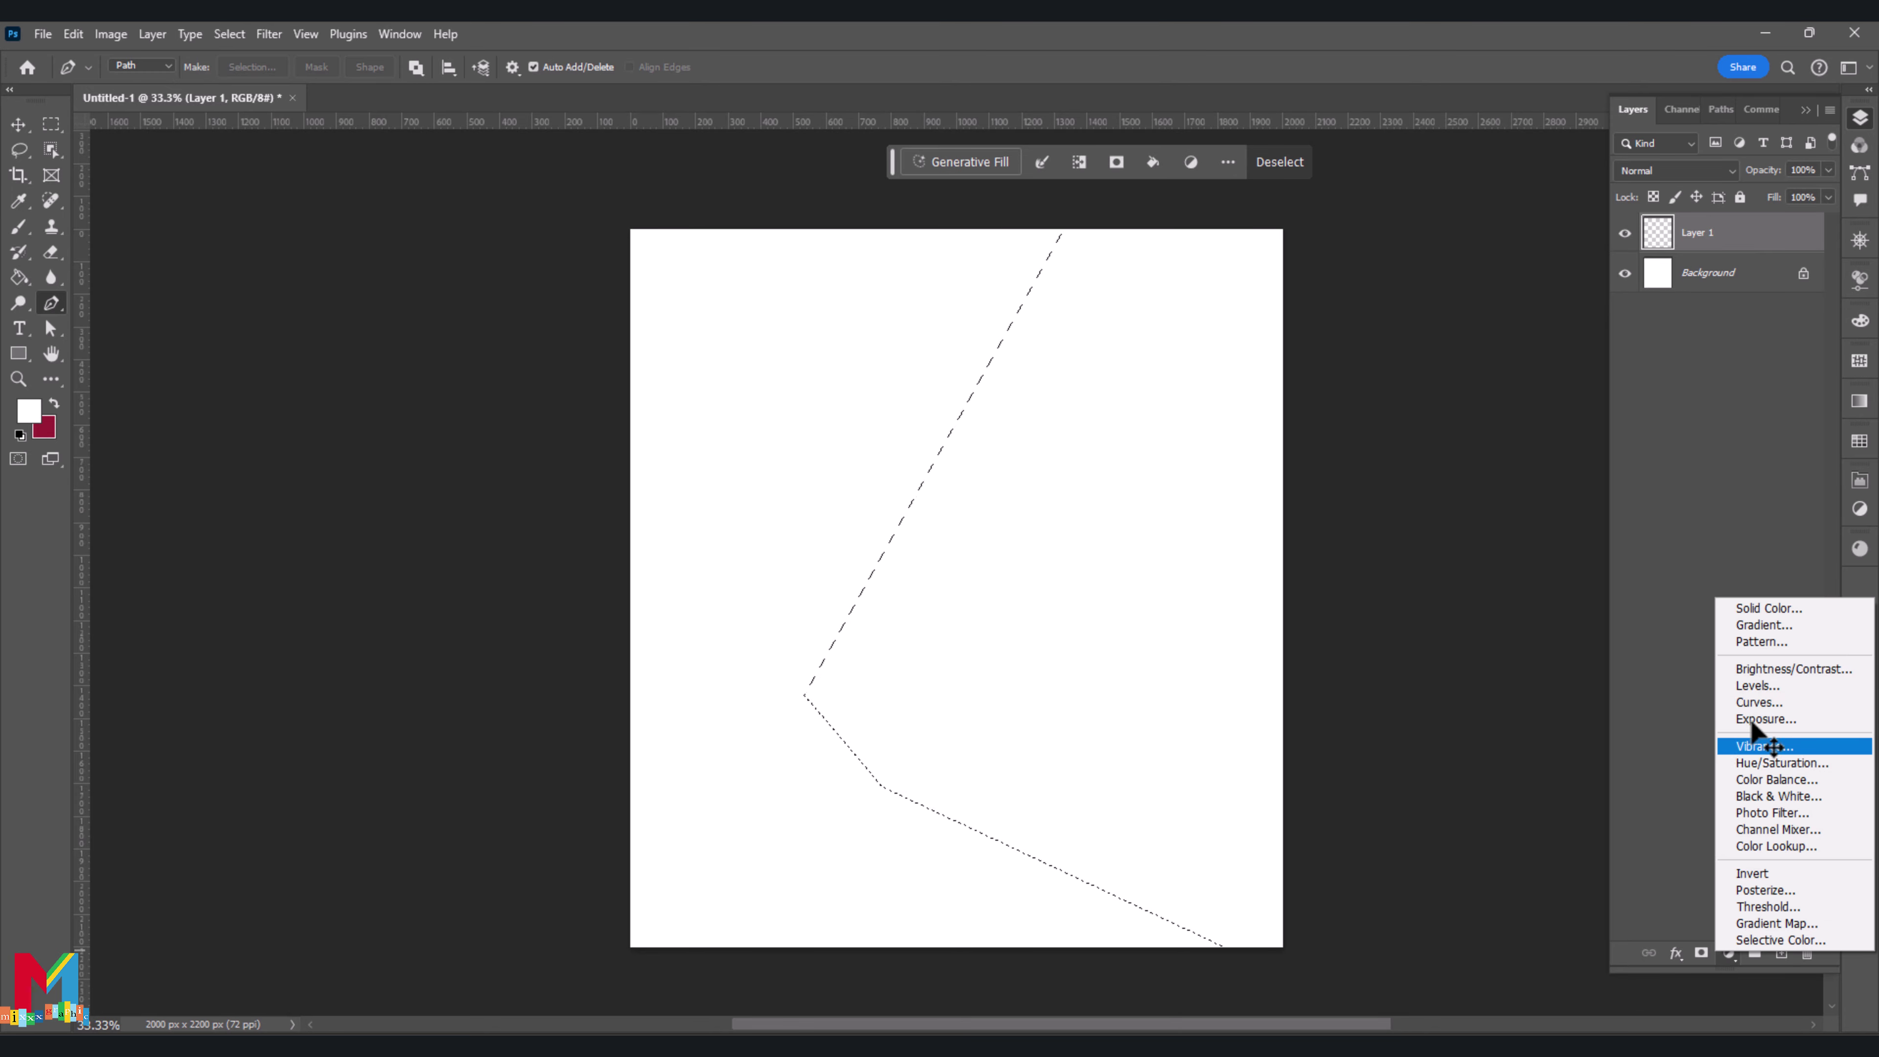
left_click(1768, 605)
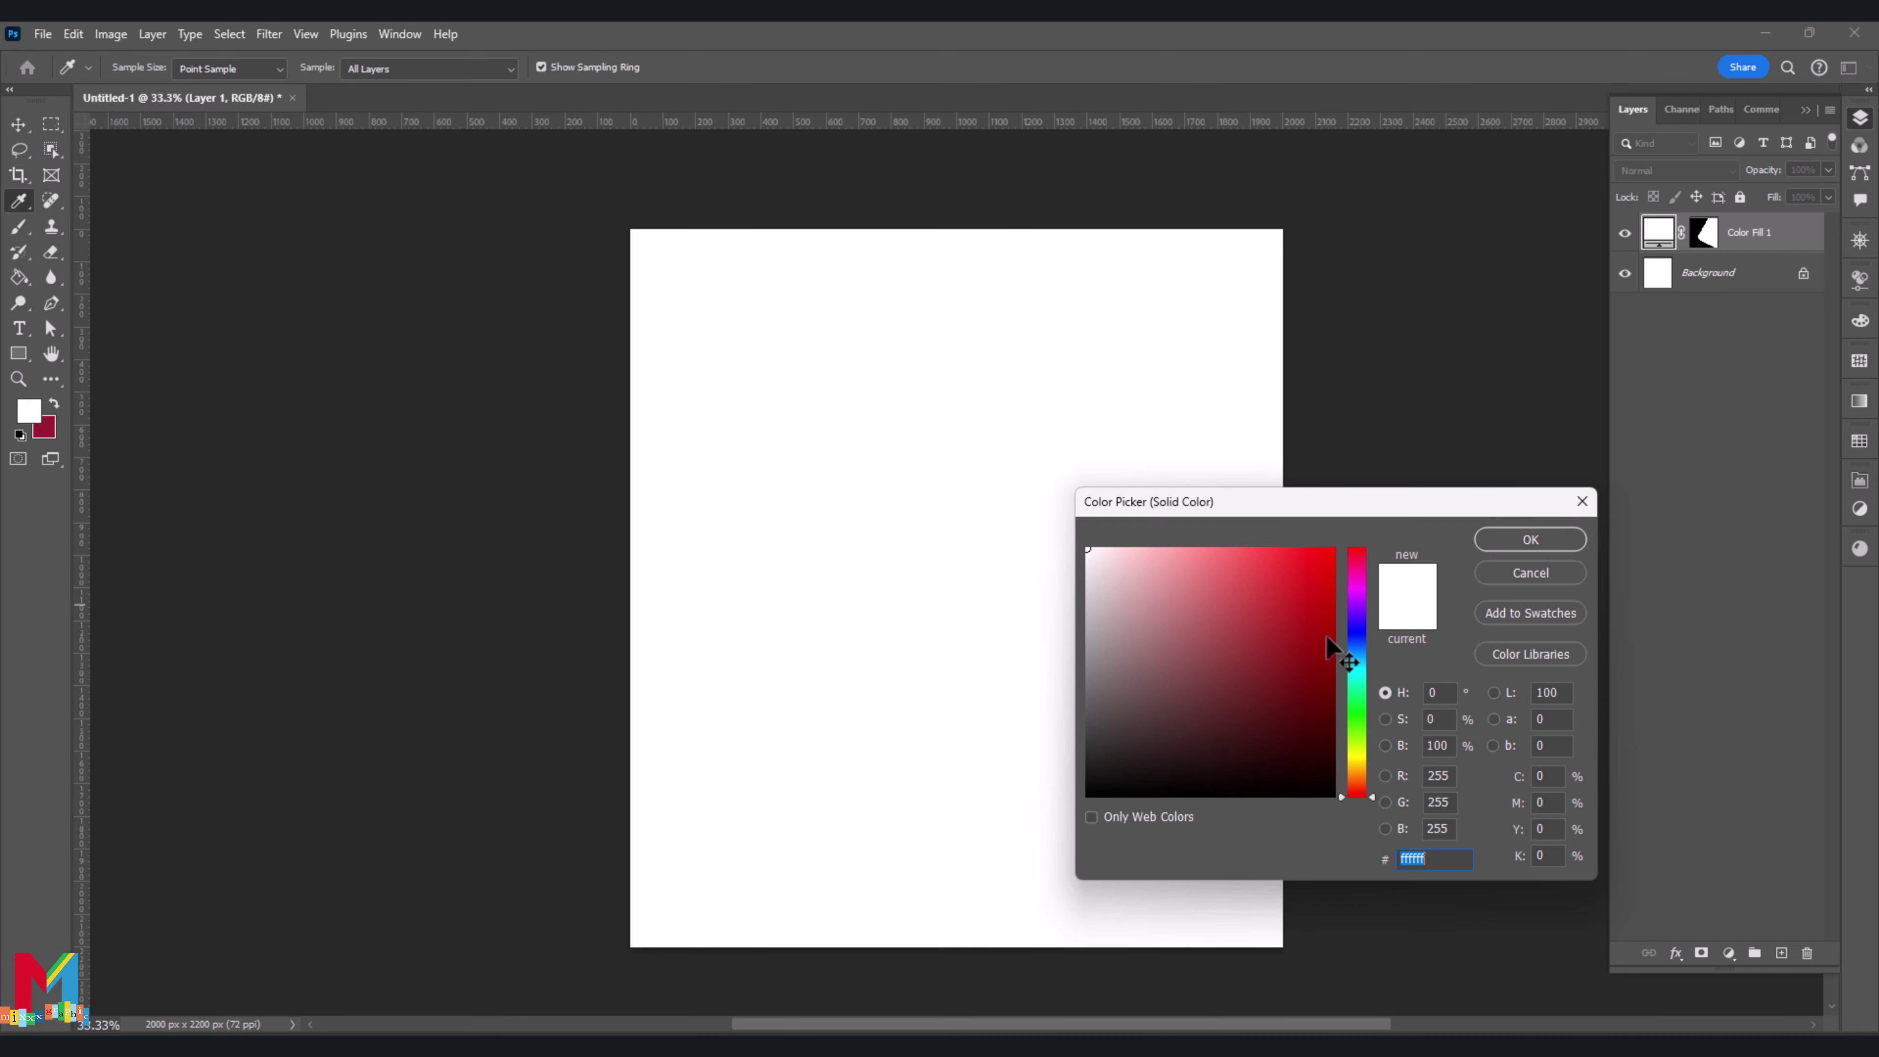
left_click_drag(1324, 659, 1316, 701)
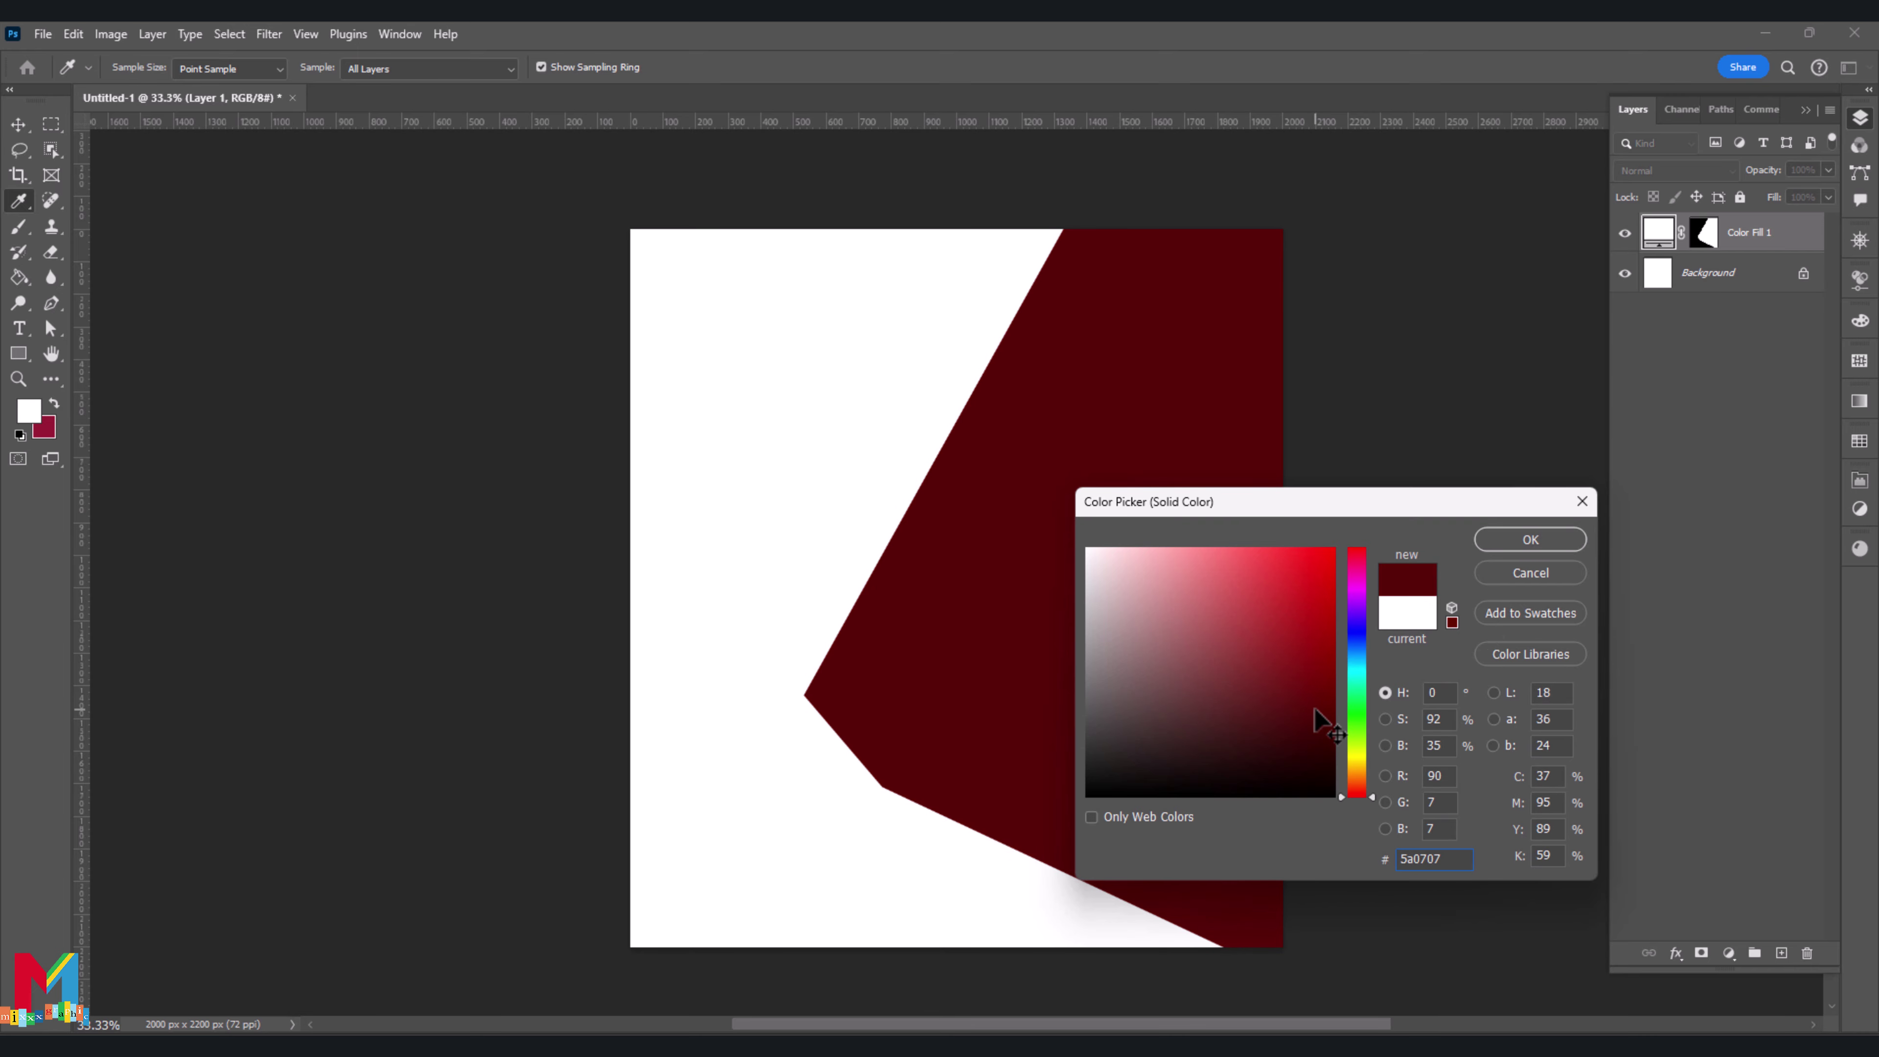
left_click(1333, 638)
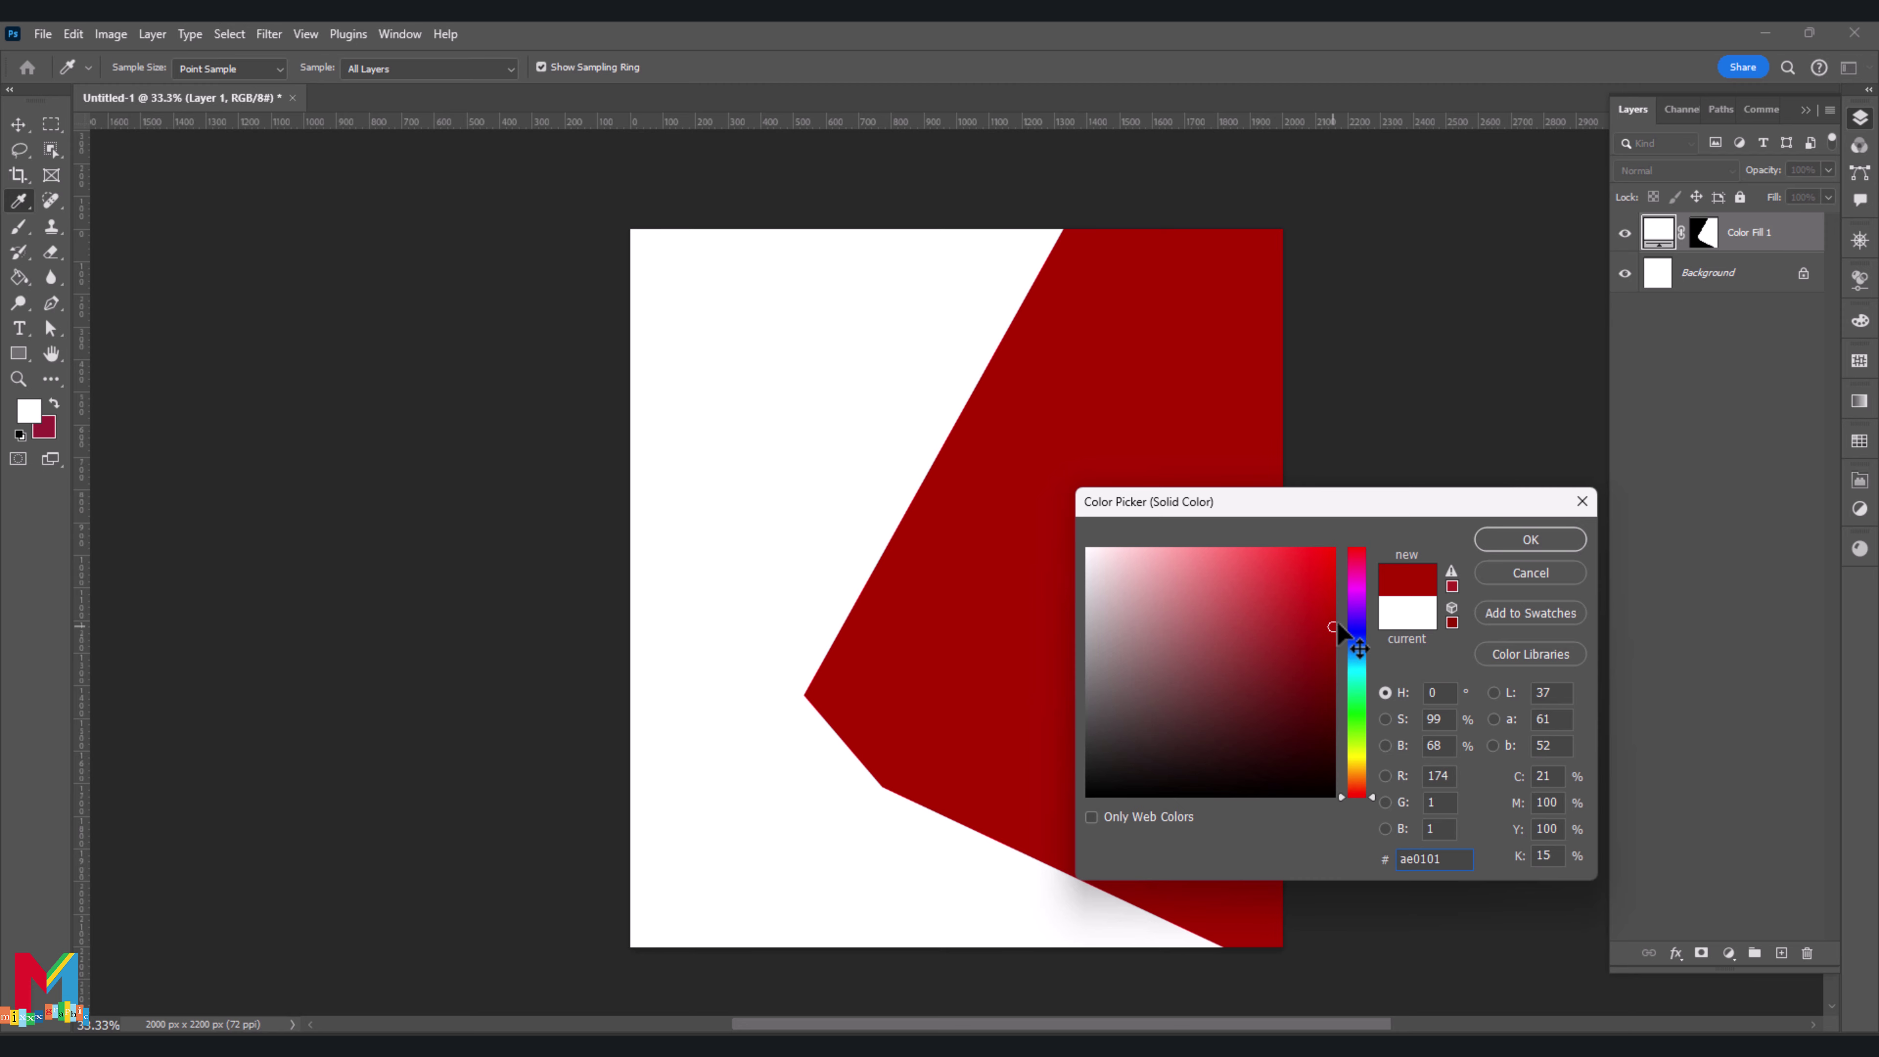
left_click(1509, 539)
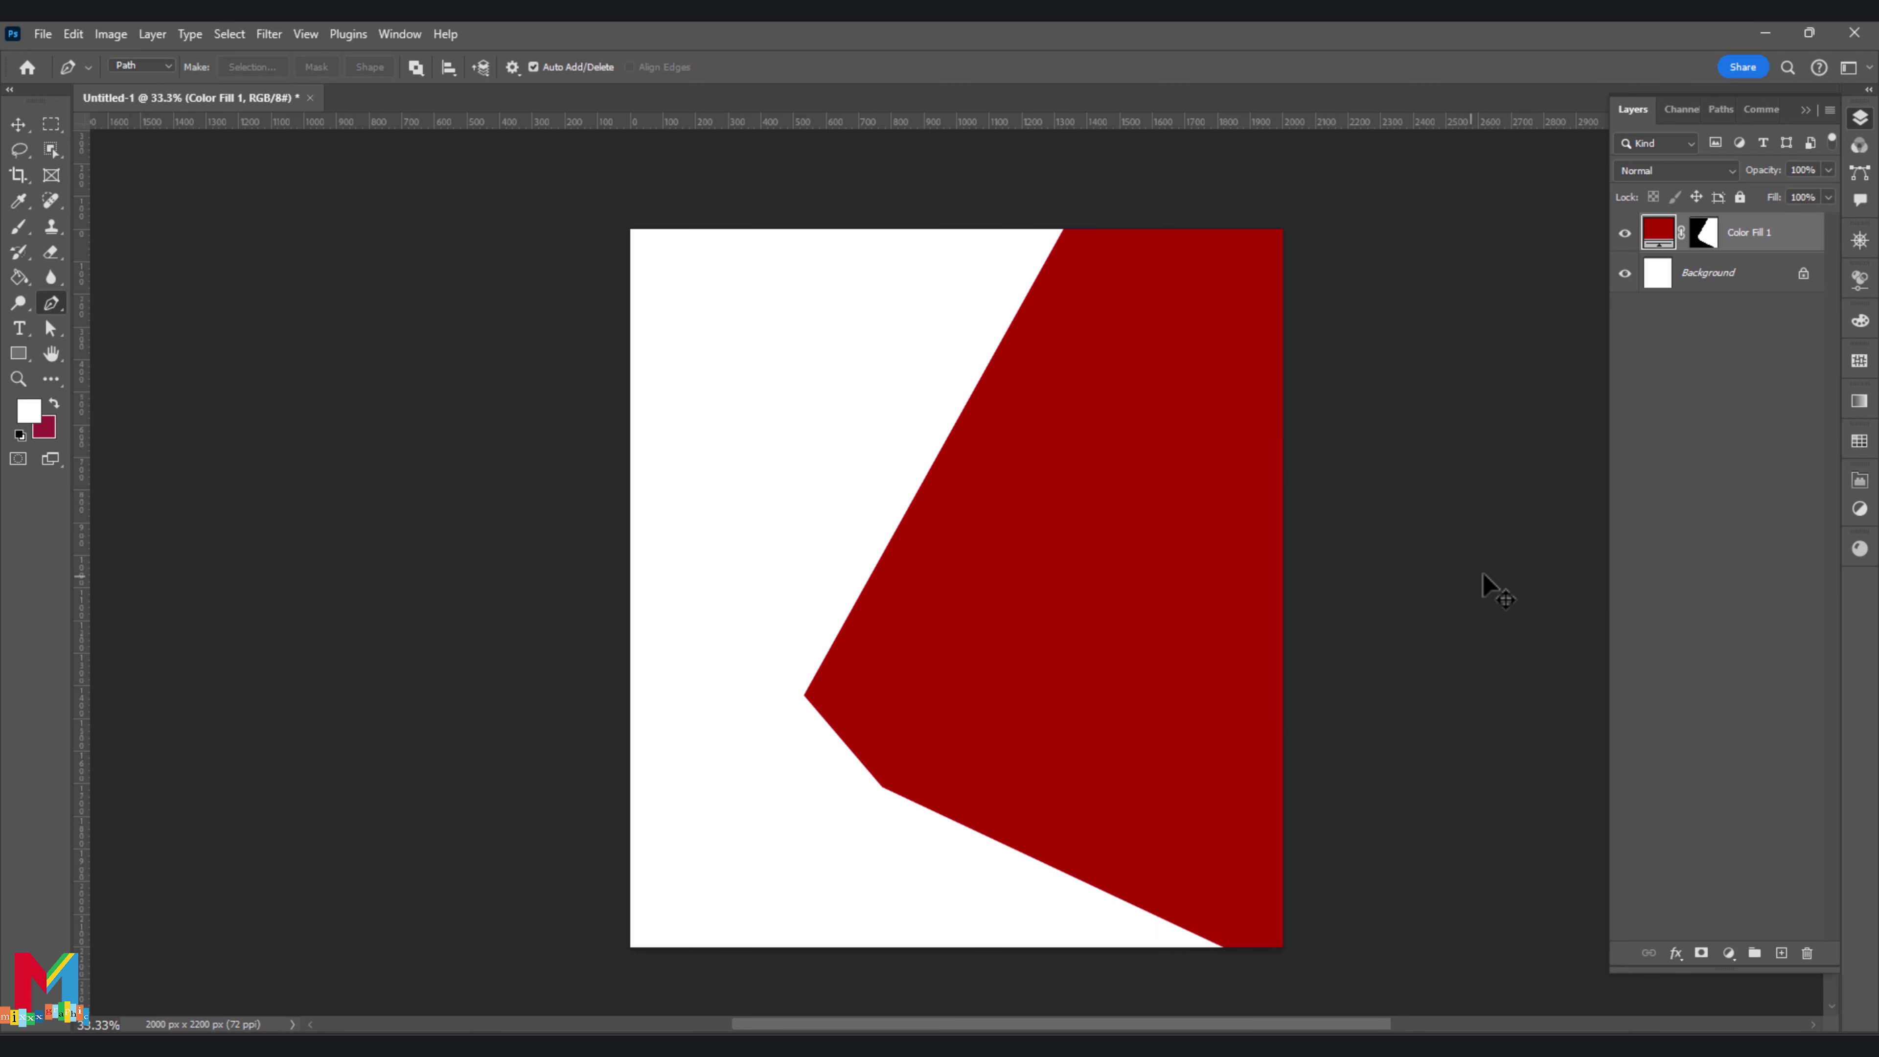
left_click(1780, 953)
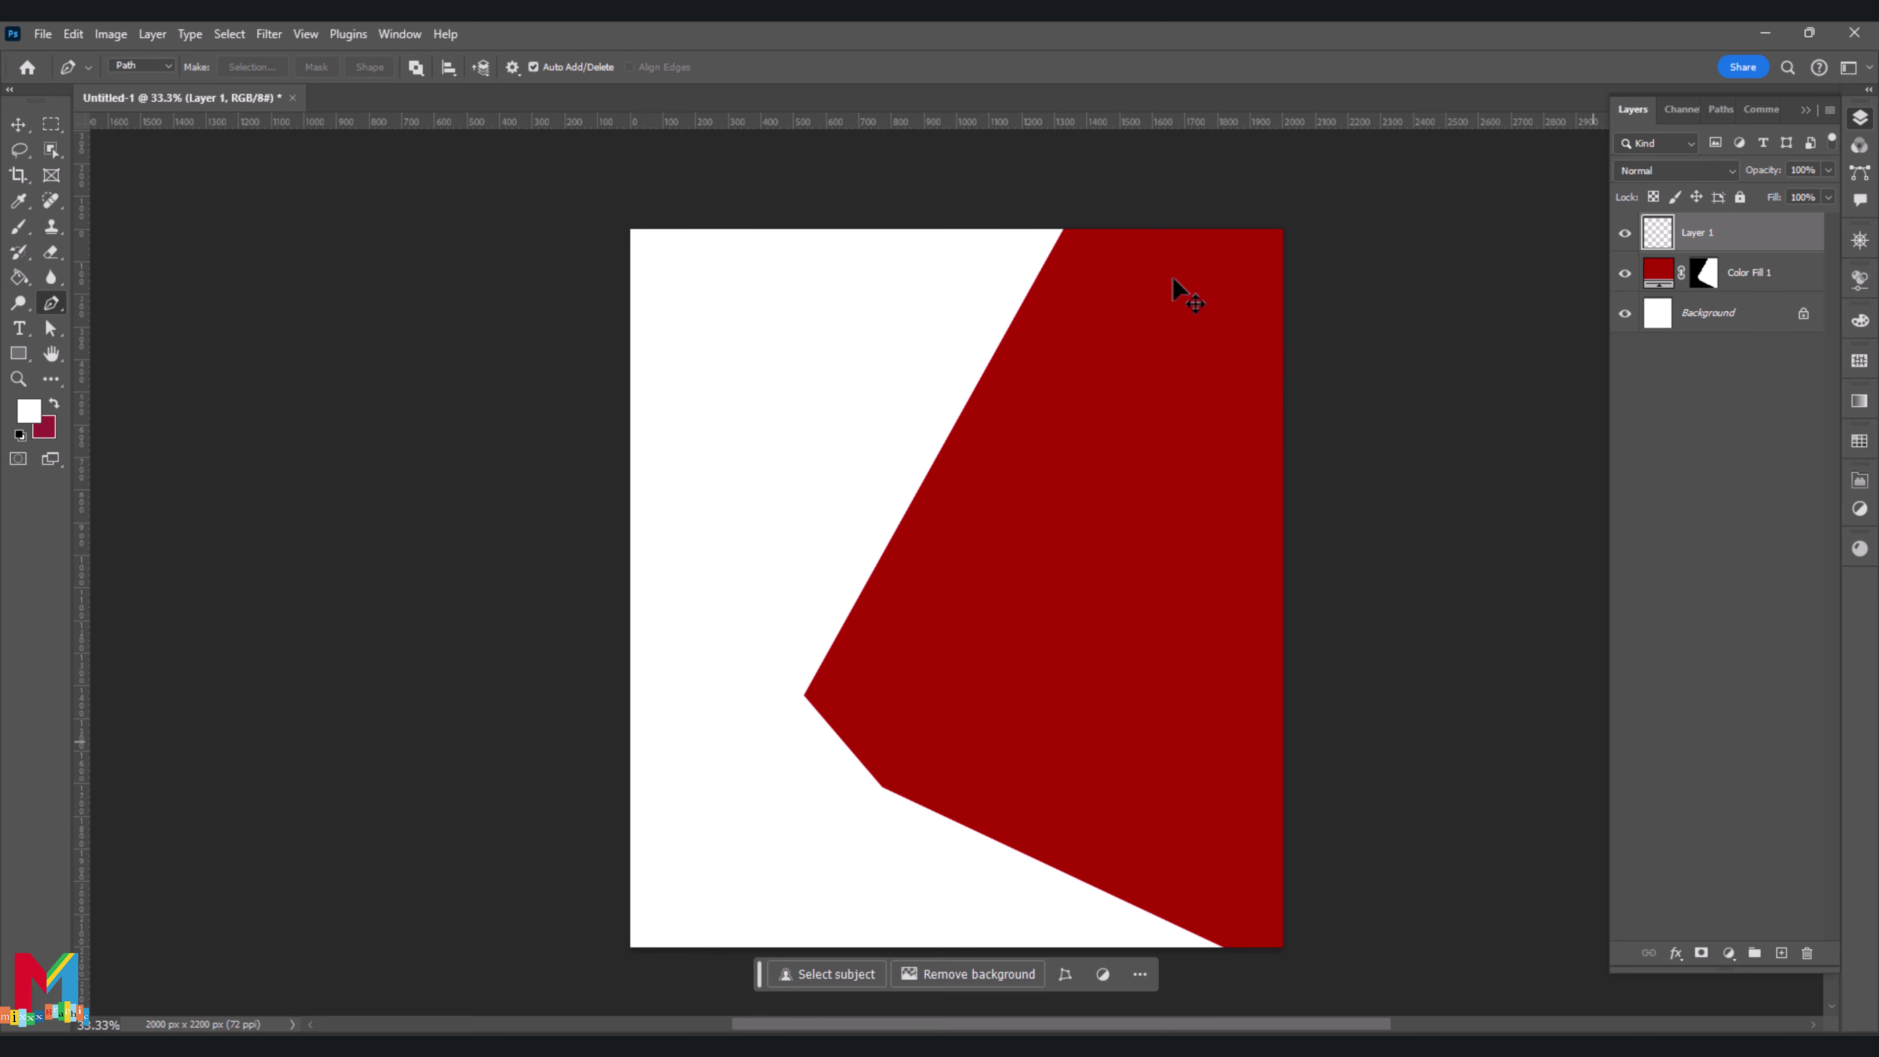
Outline a side-face path along the block's bottom edge and turn it into a selection
left_click(804, 692)
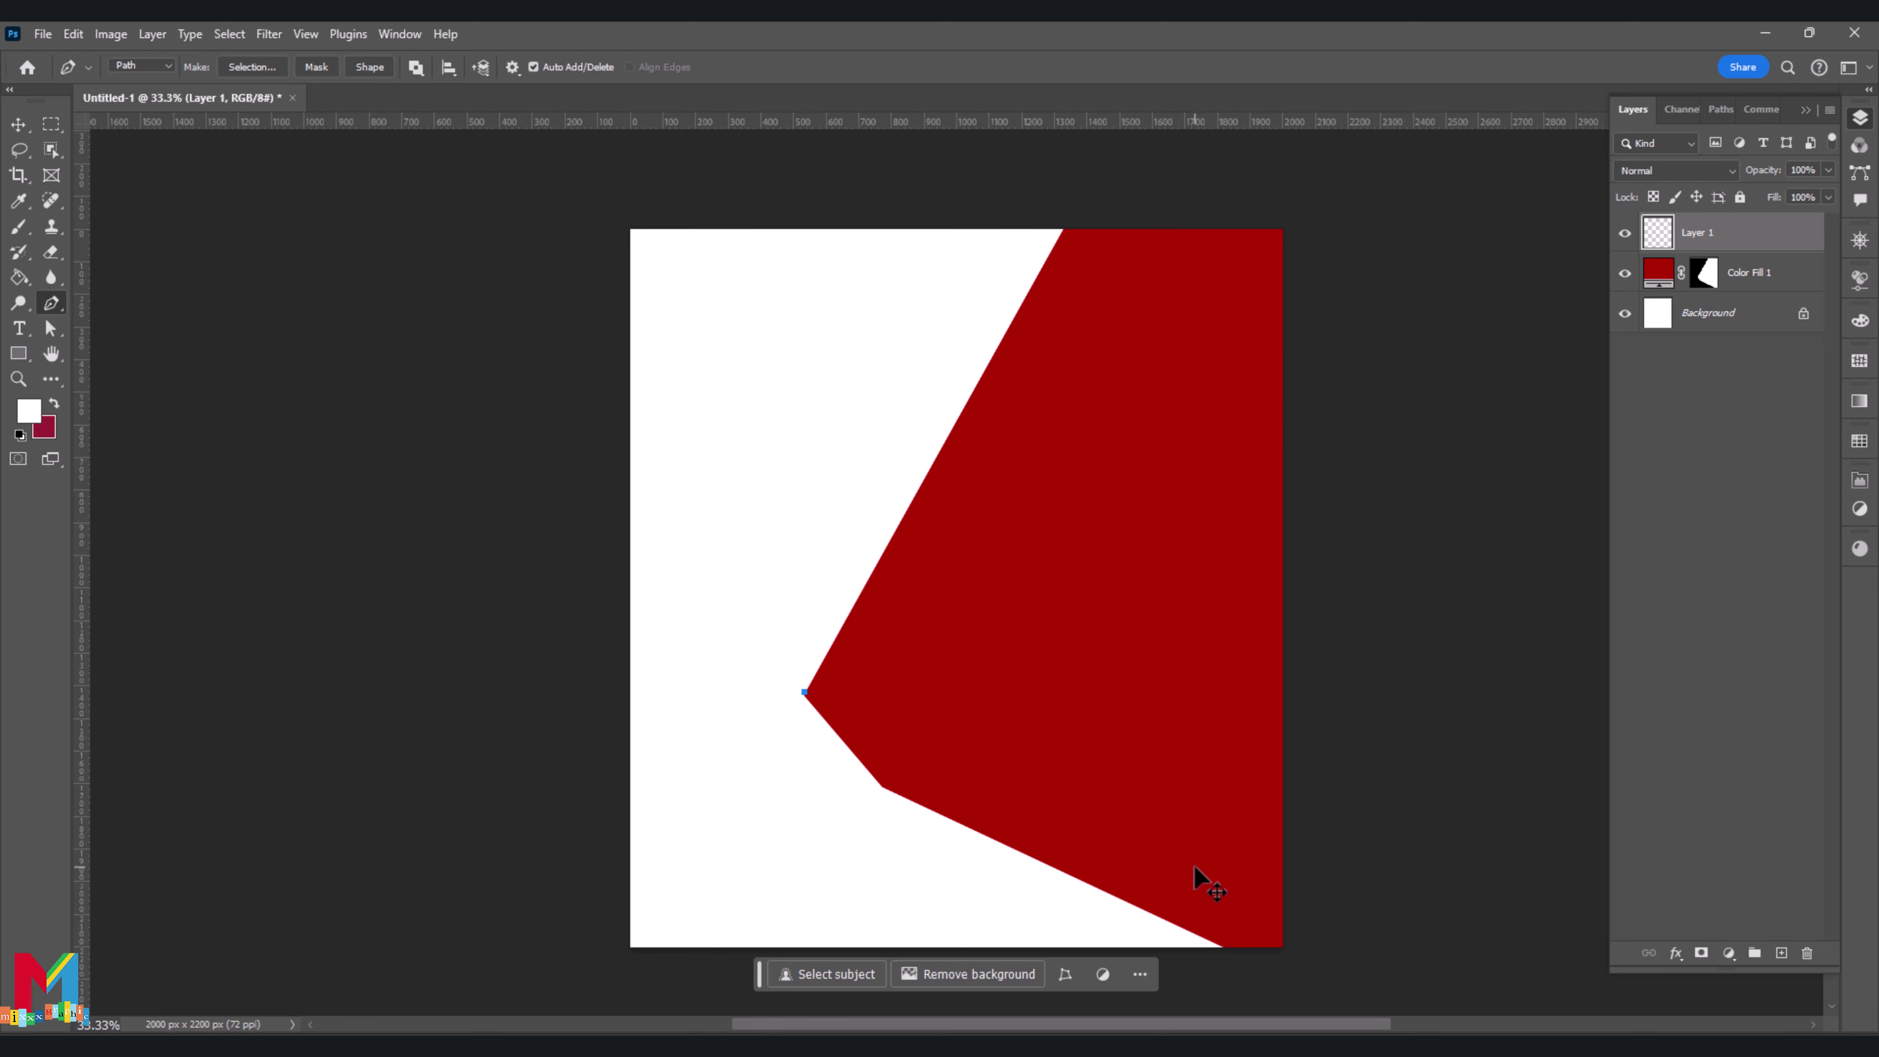
left_click(1298, 921)
scroll(1298, 922, "down", 1)
left_click(1264, 937)
left_click(1117, 862)
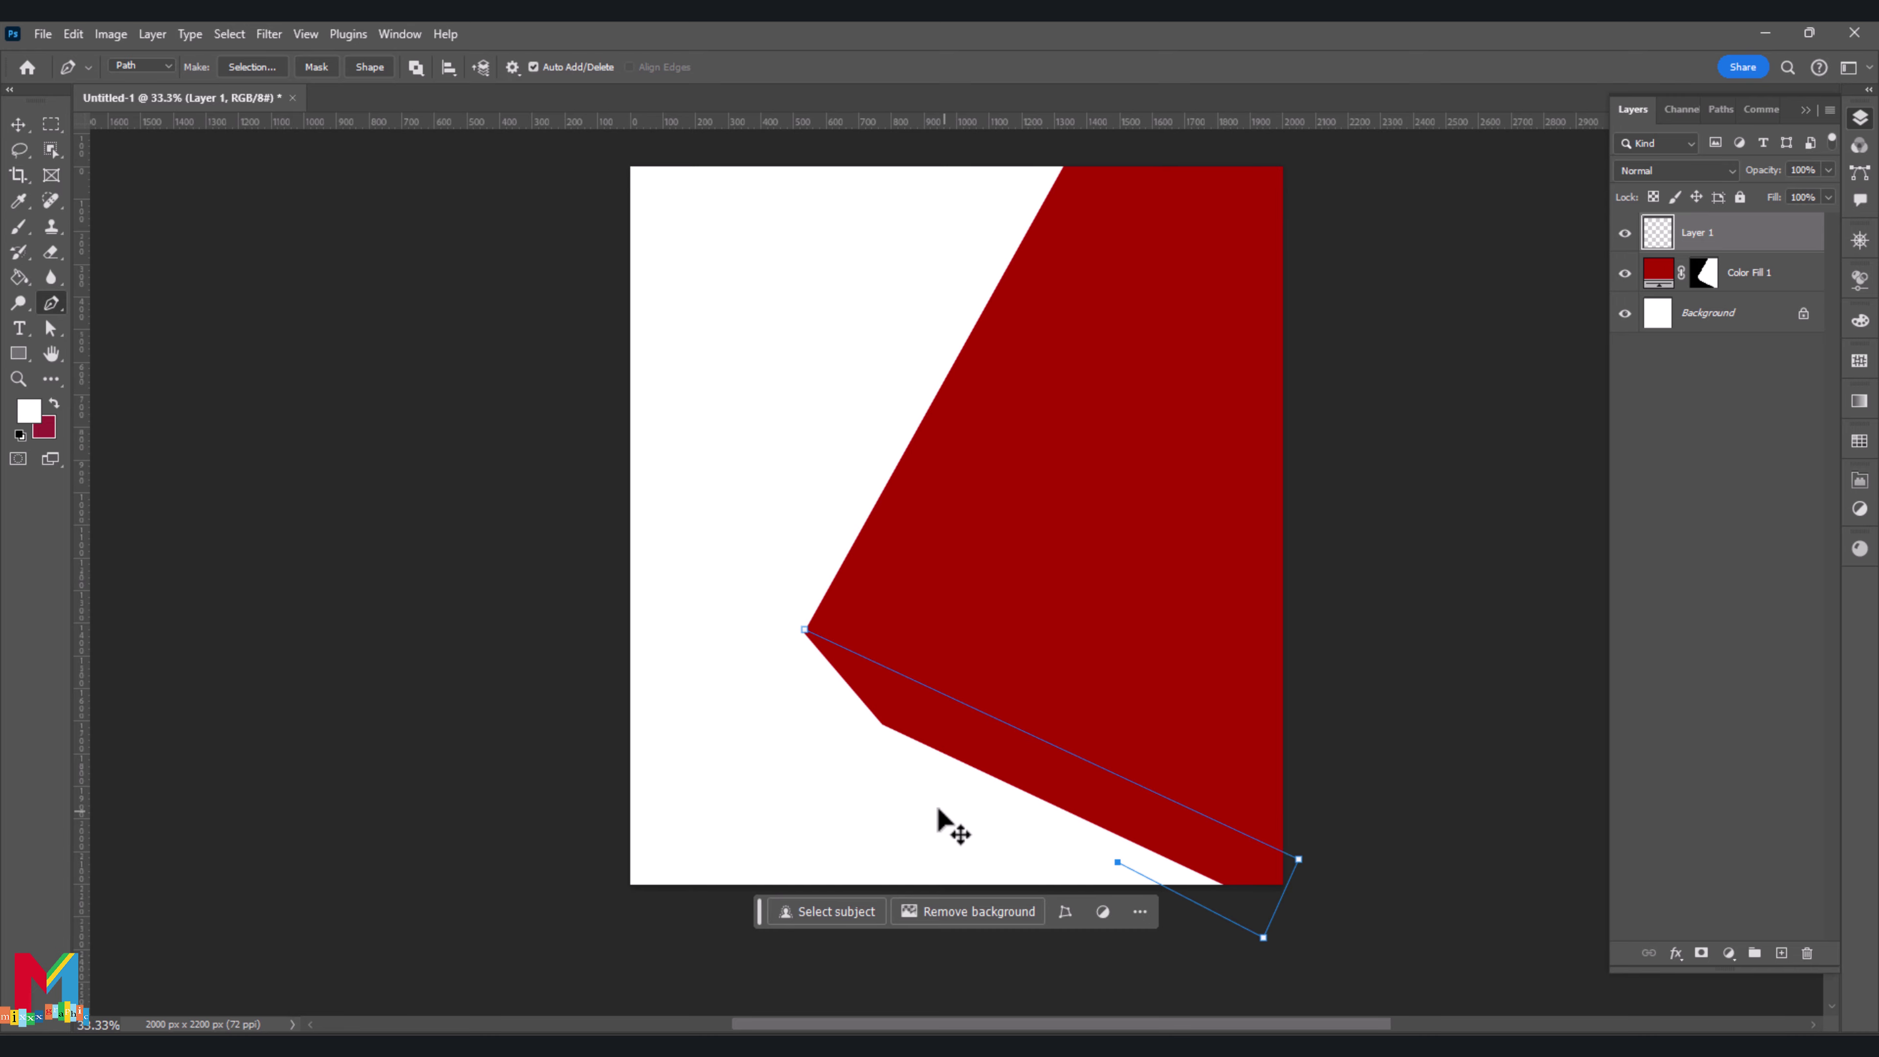
left_click(910, 801)
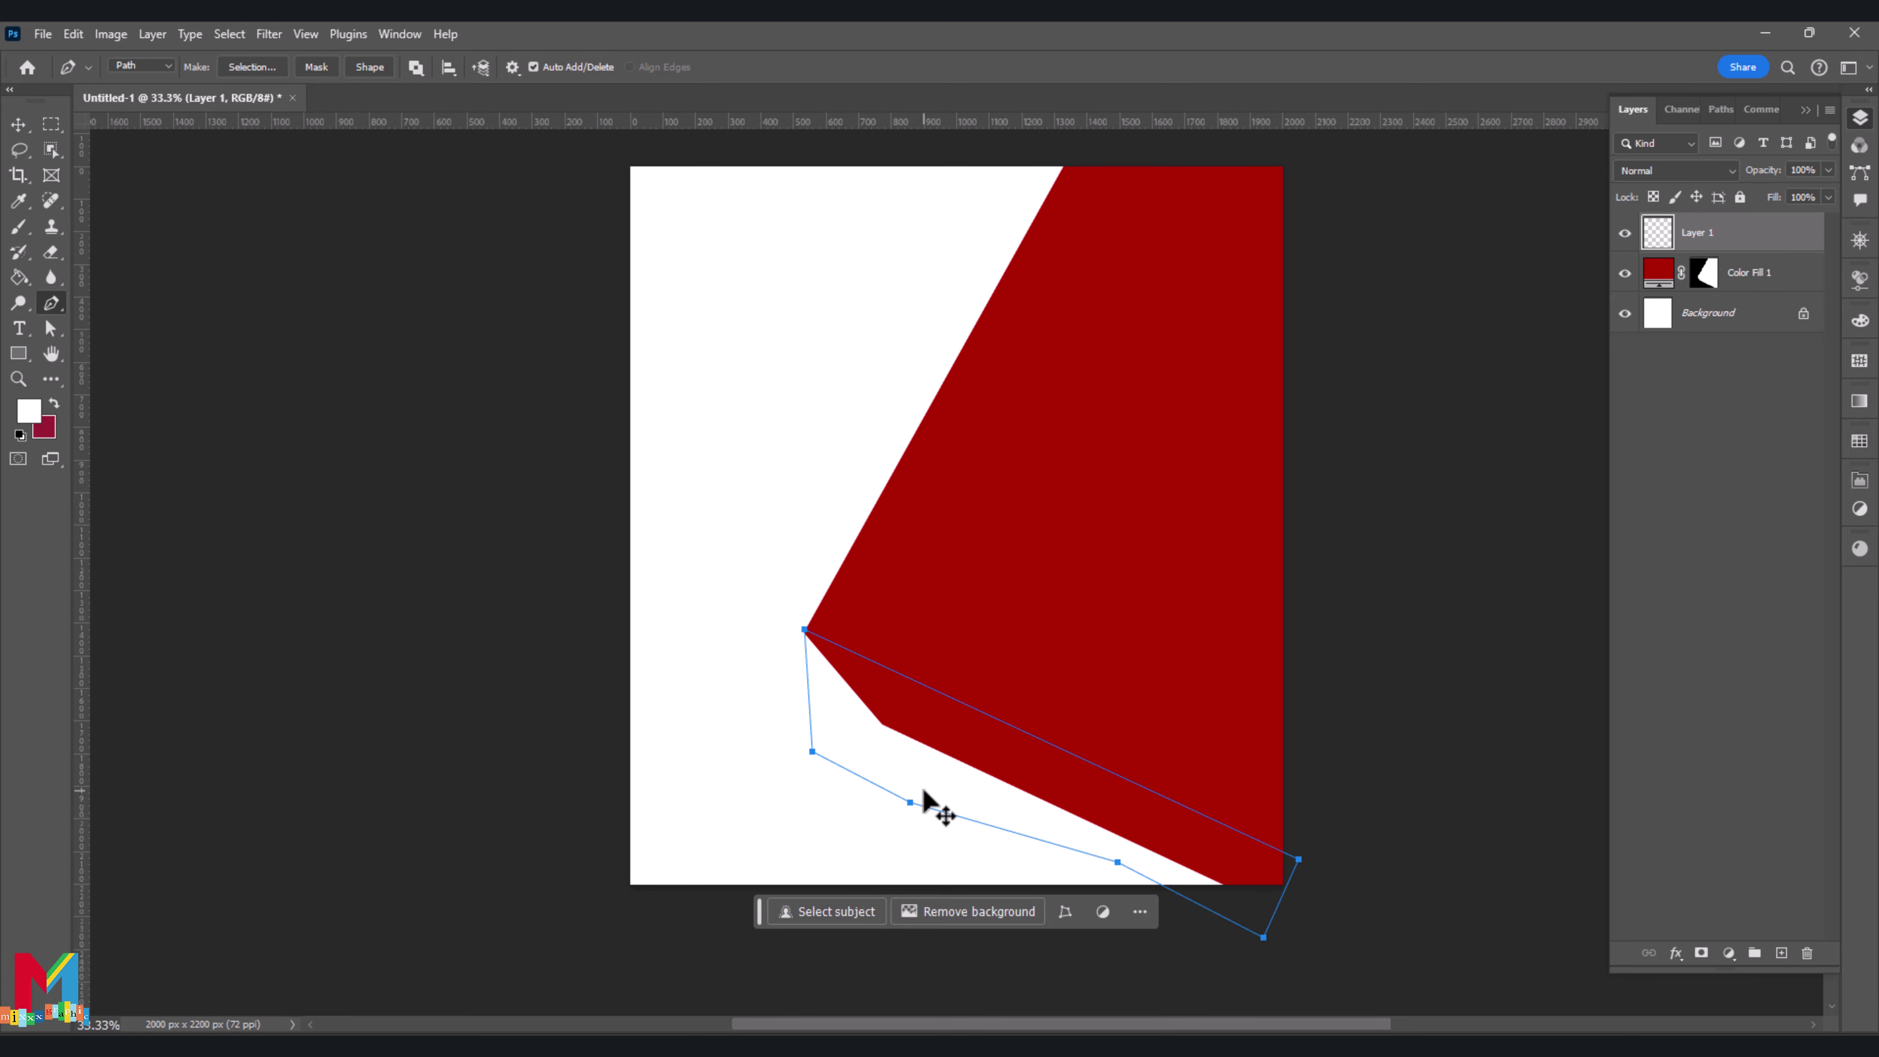
right_click(1023, 834)
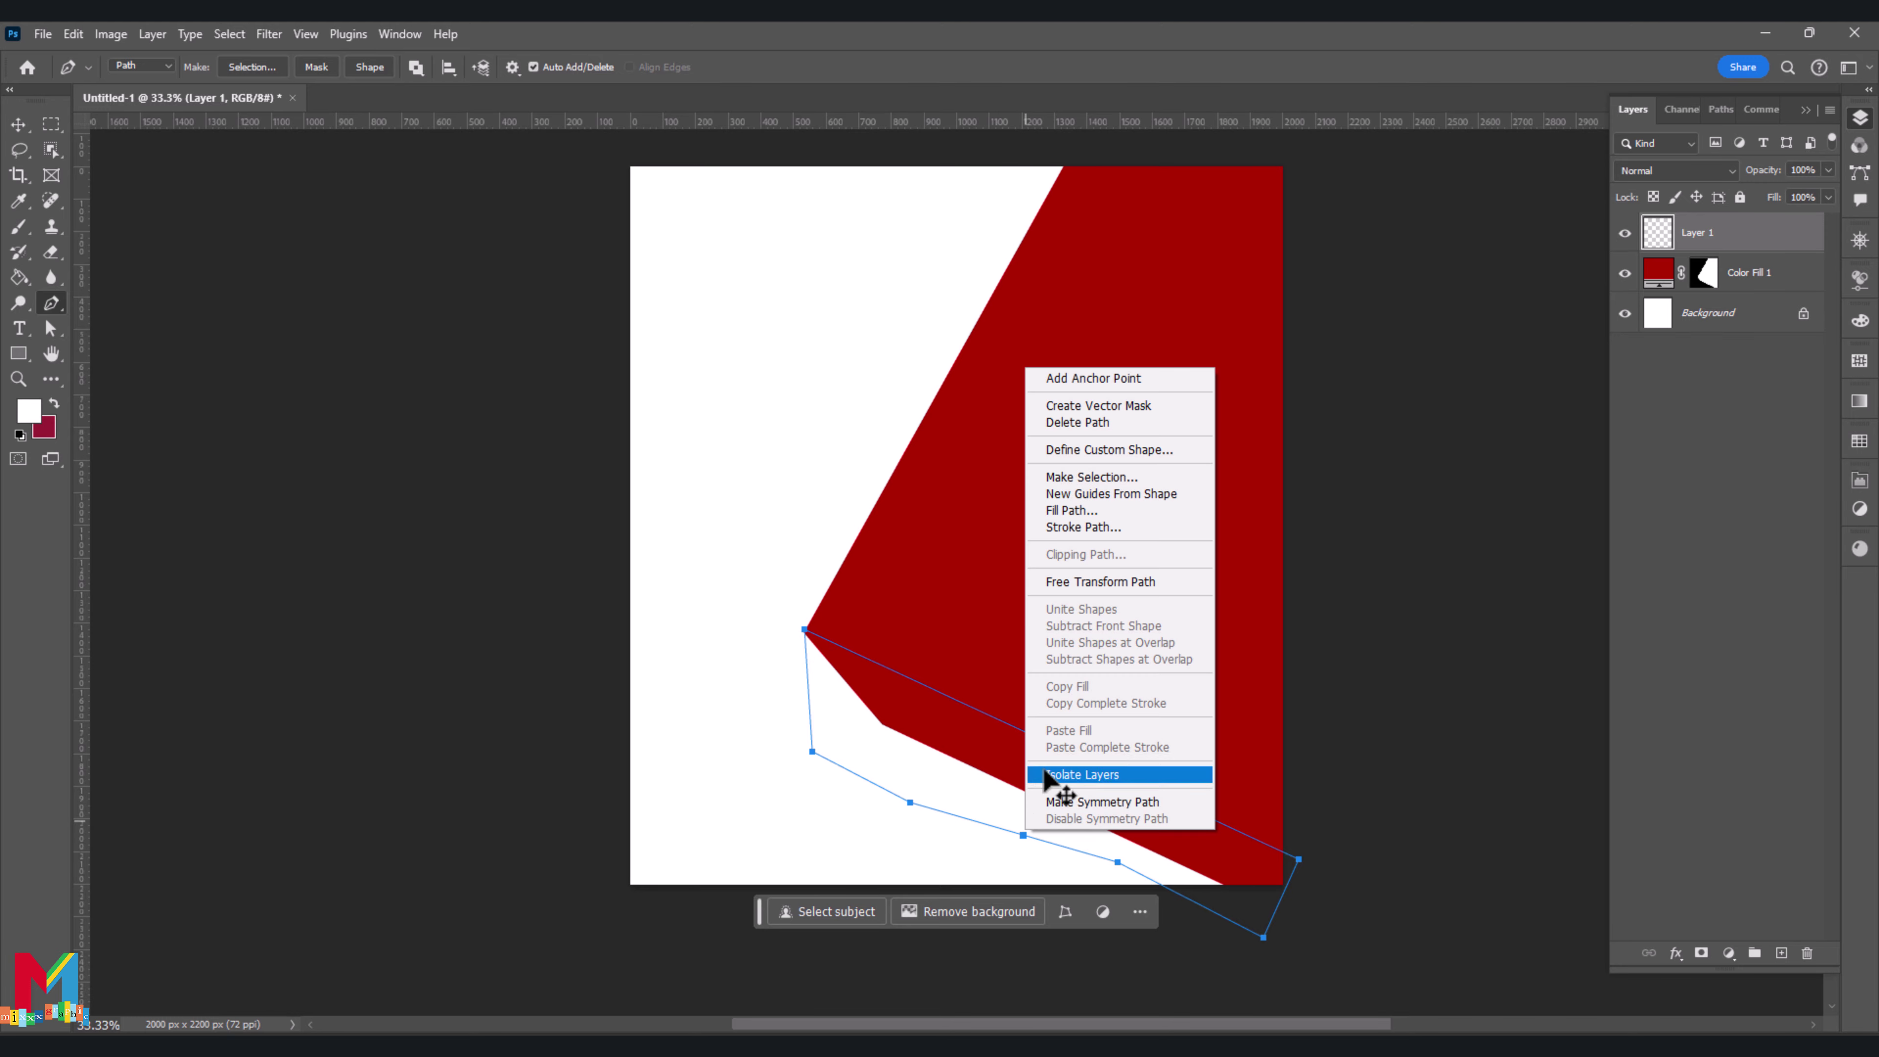
left_click(1125, 476)
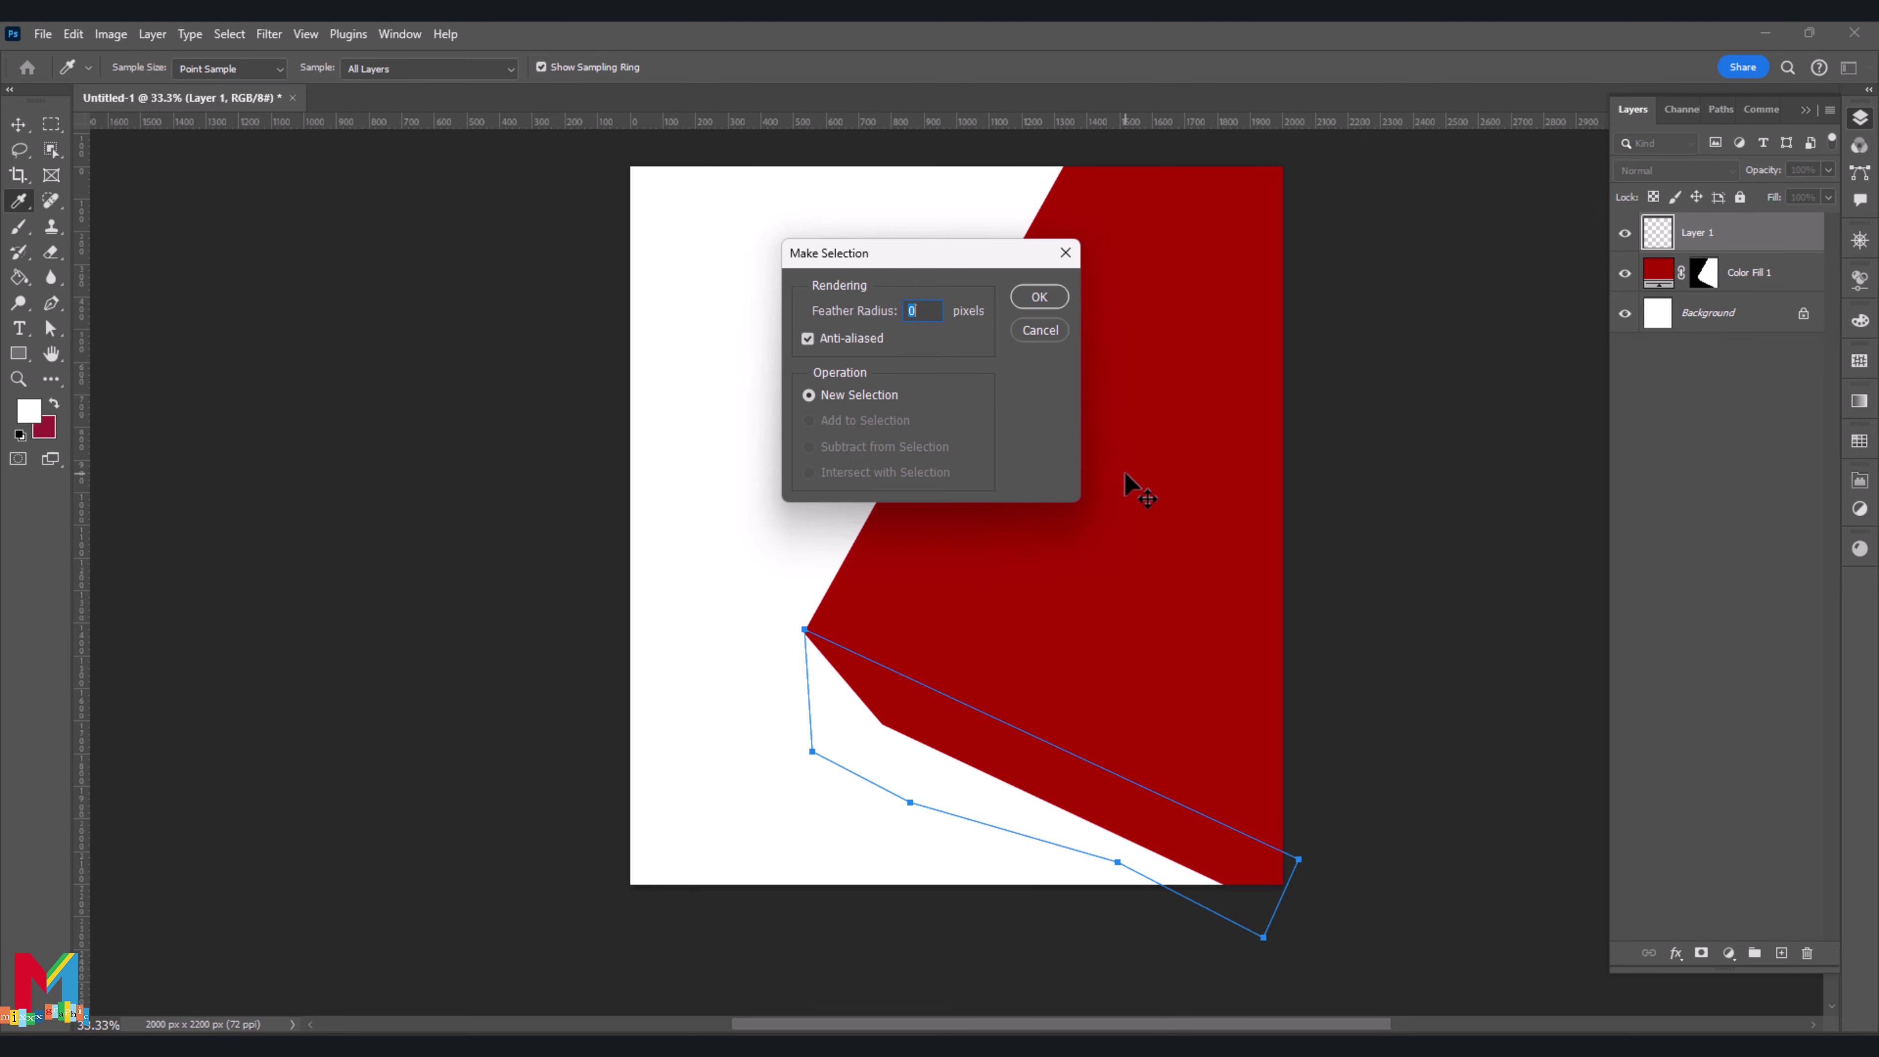
left_click(1040, 297)
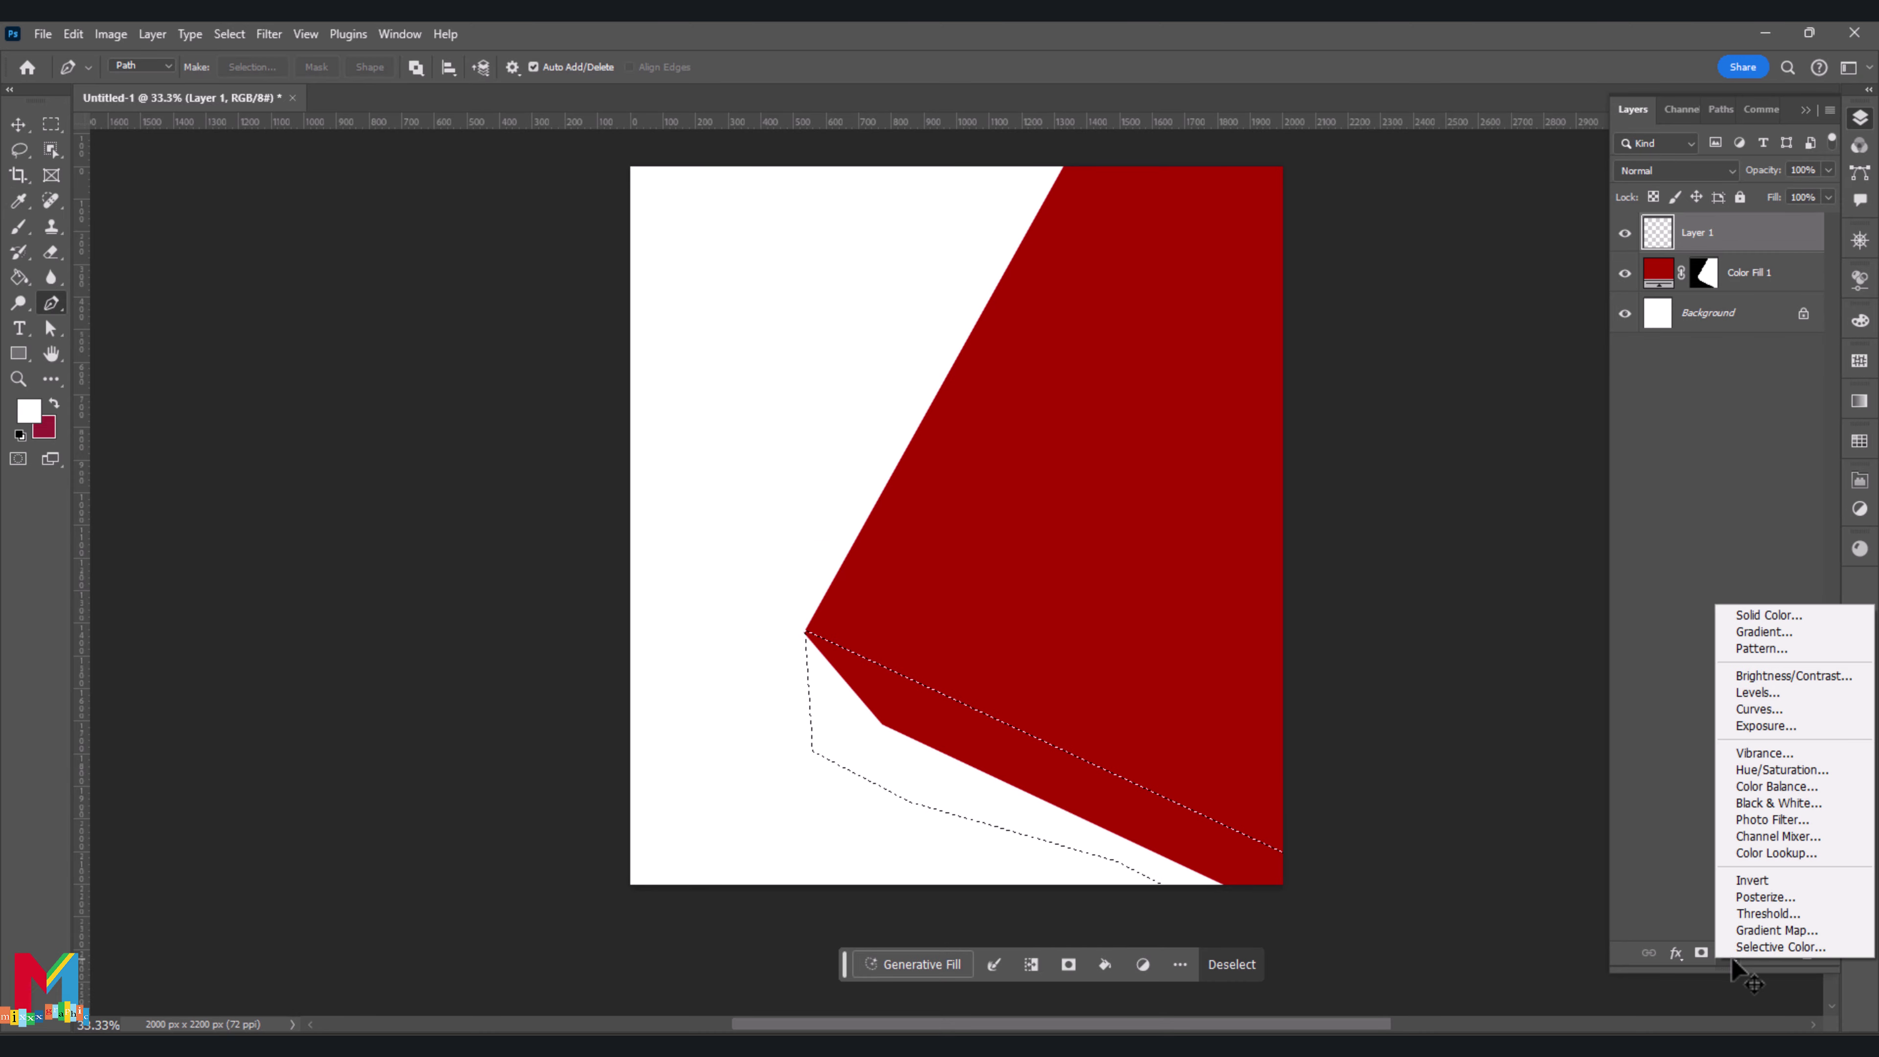
Fill it with a dark red Color Fill 2 clipped to Color Fill 1
left_click(1729, 952)
left_click(1778, 627)
left_click(1304, 706)
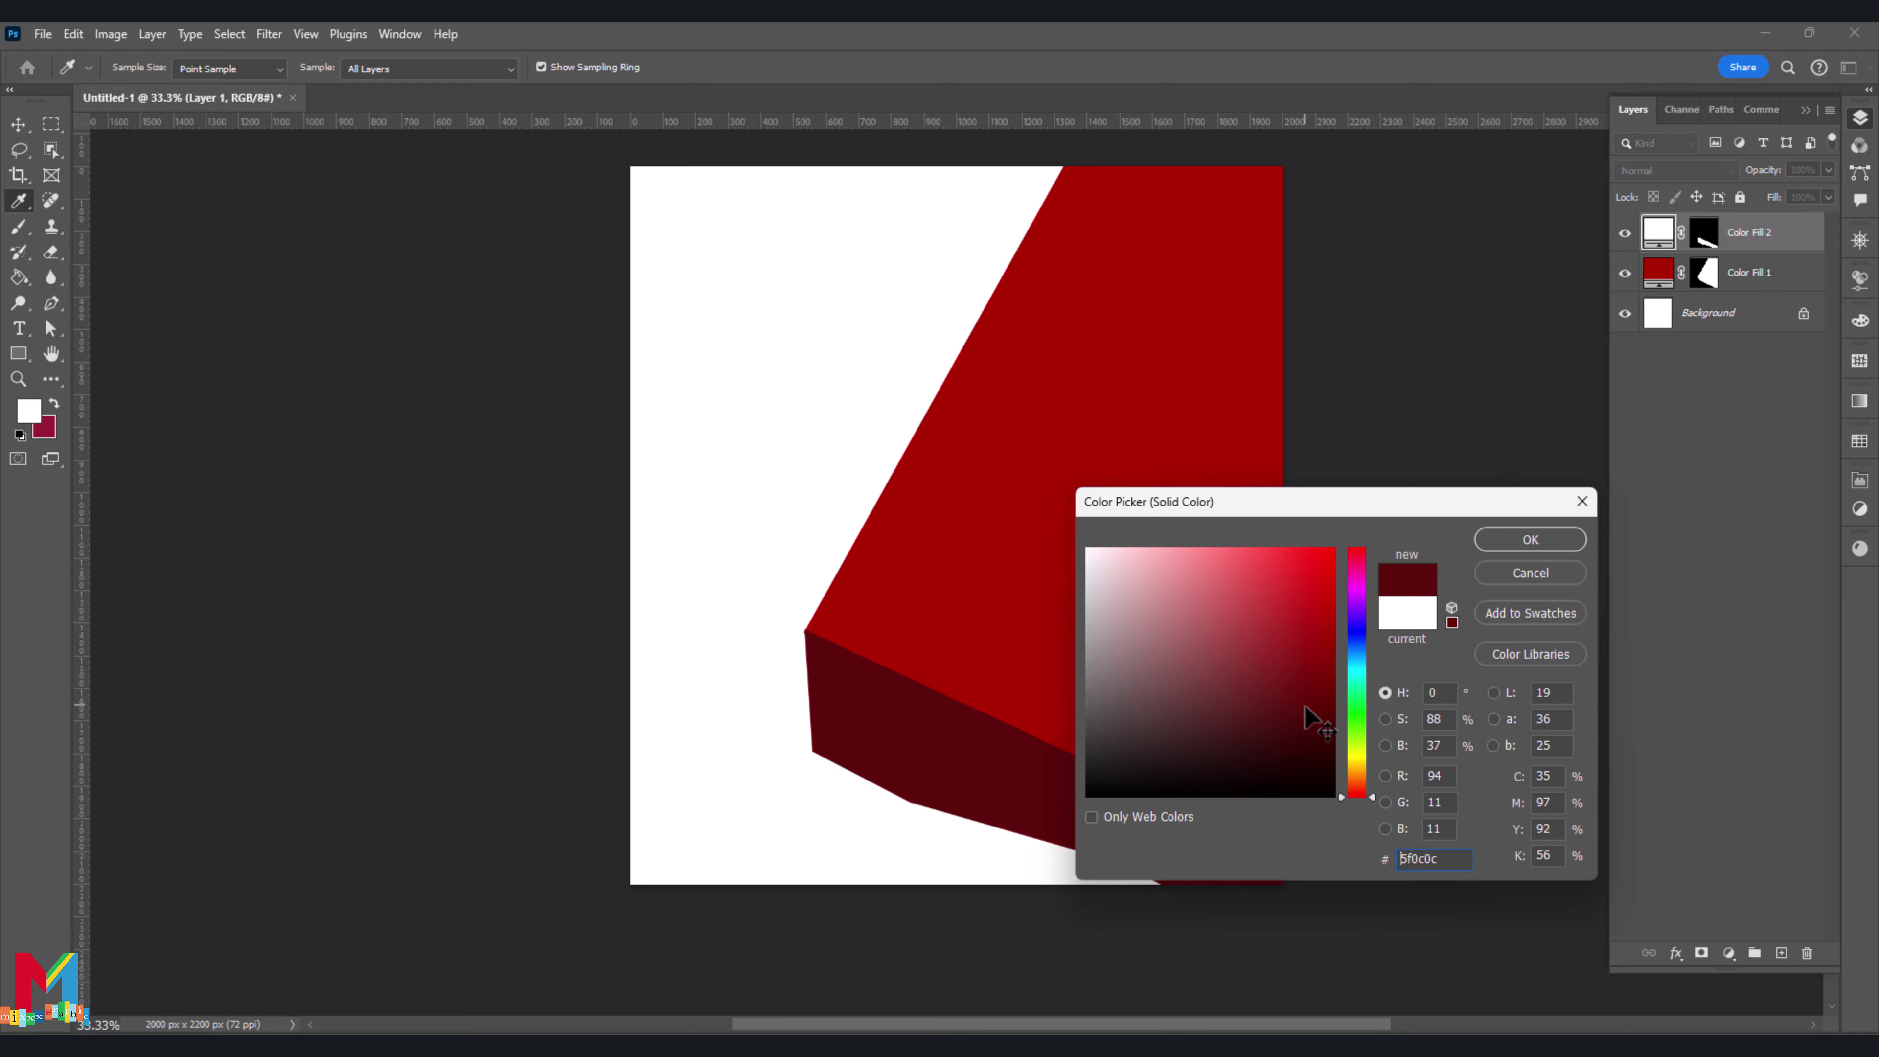
left_click(1315, 717)
left_click(1529, 541)
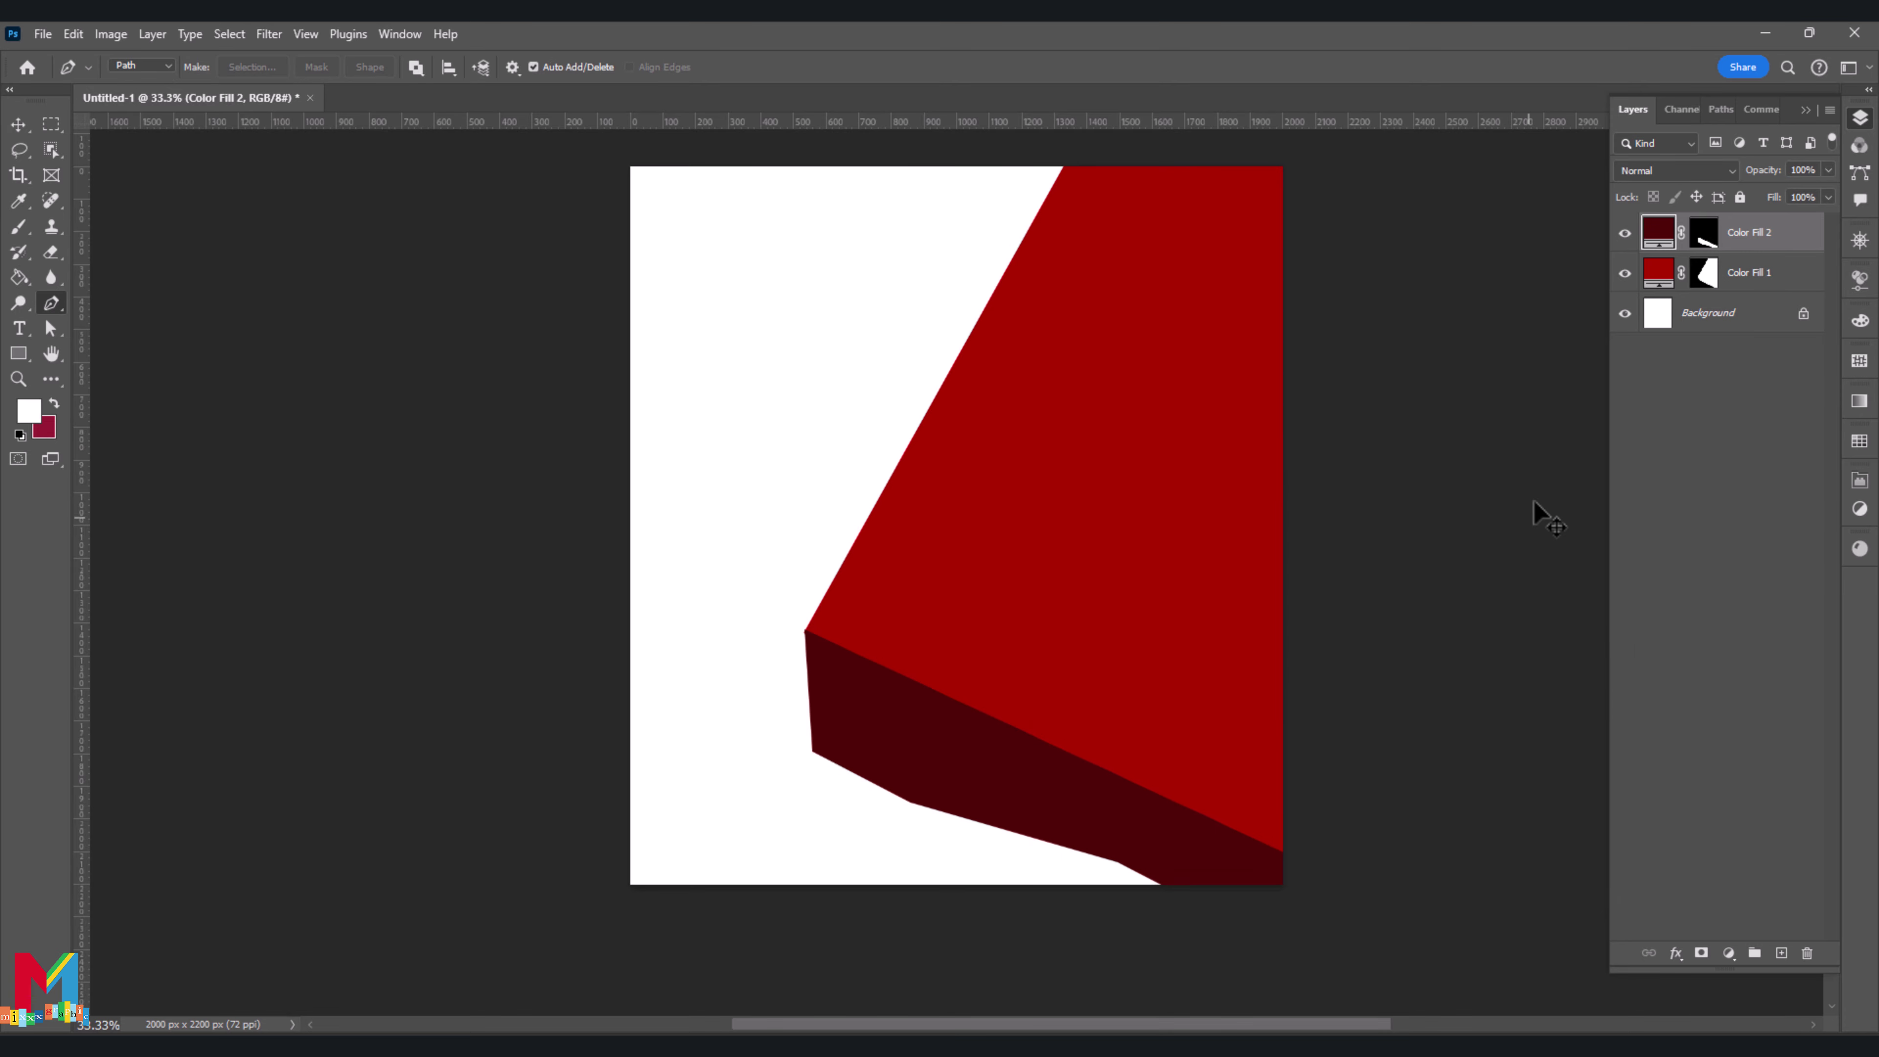
right_click(1758, 233)
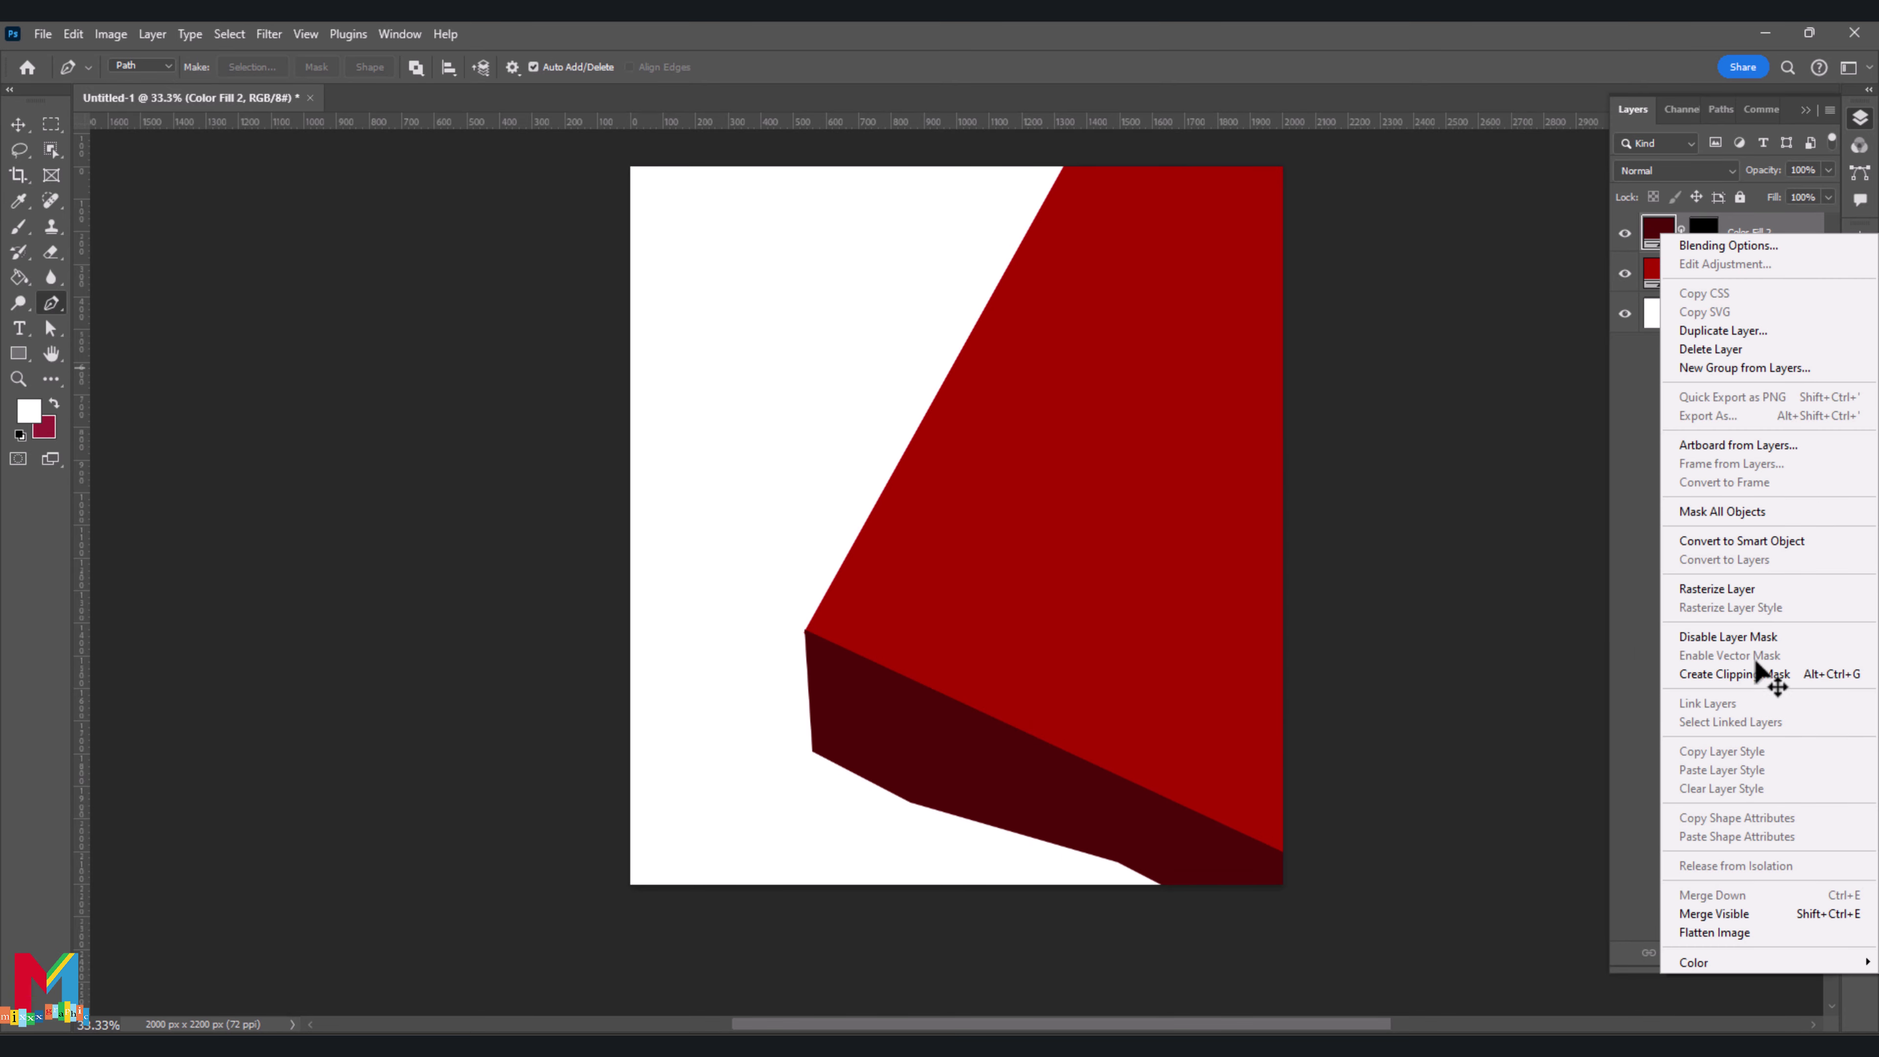
left_click(1771, 675)
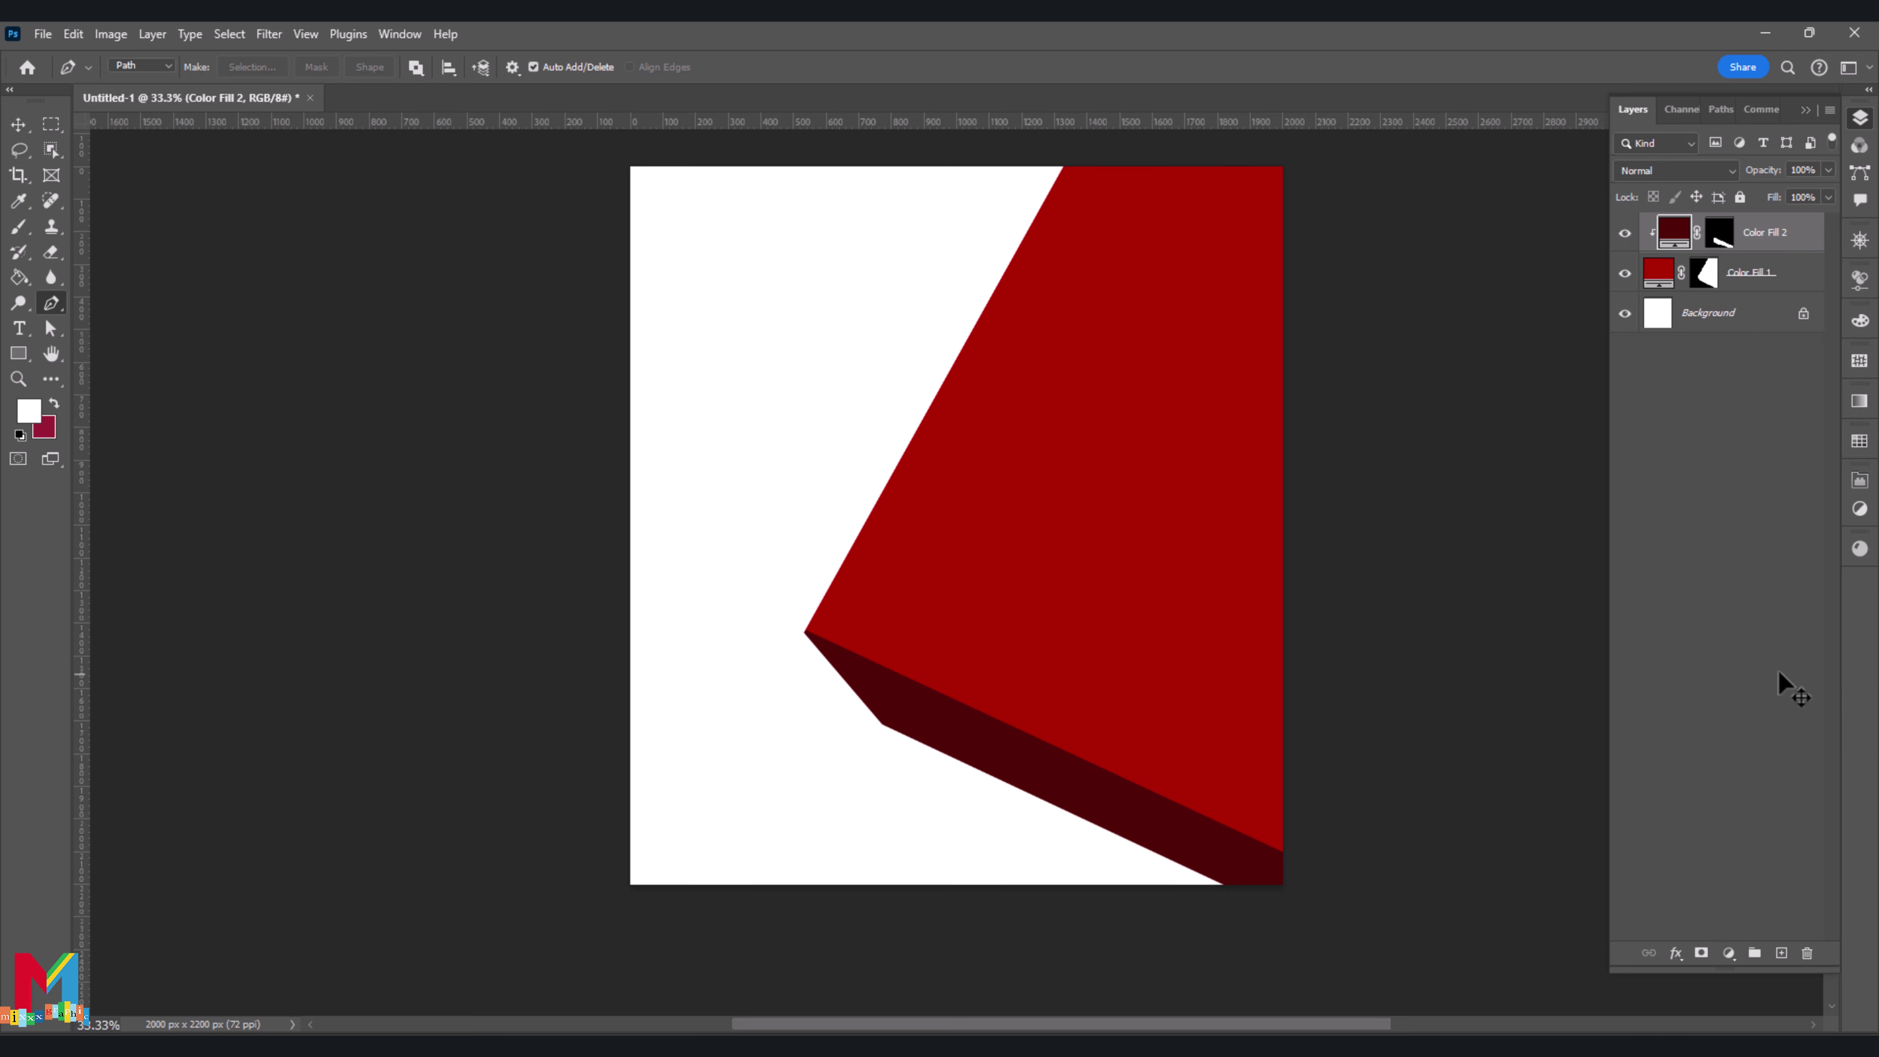
Draw a 1146 by 352 rectangle filled with the block's sampled dark red
left_click(29, 359)
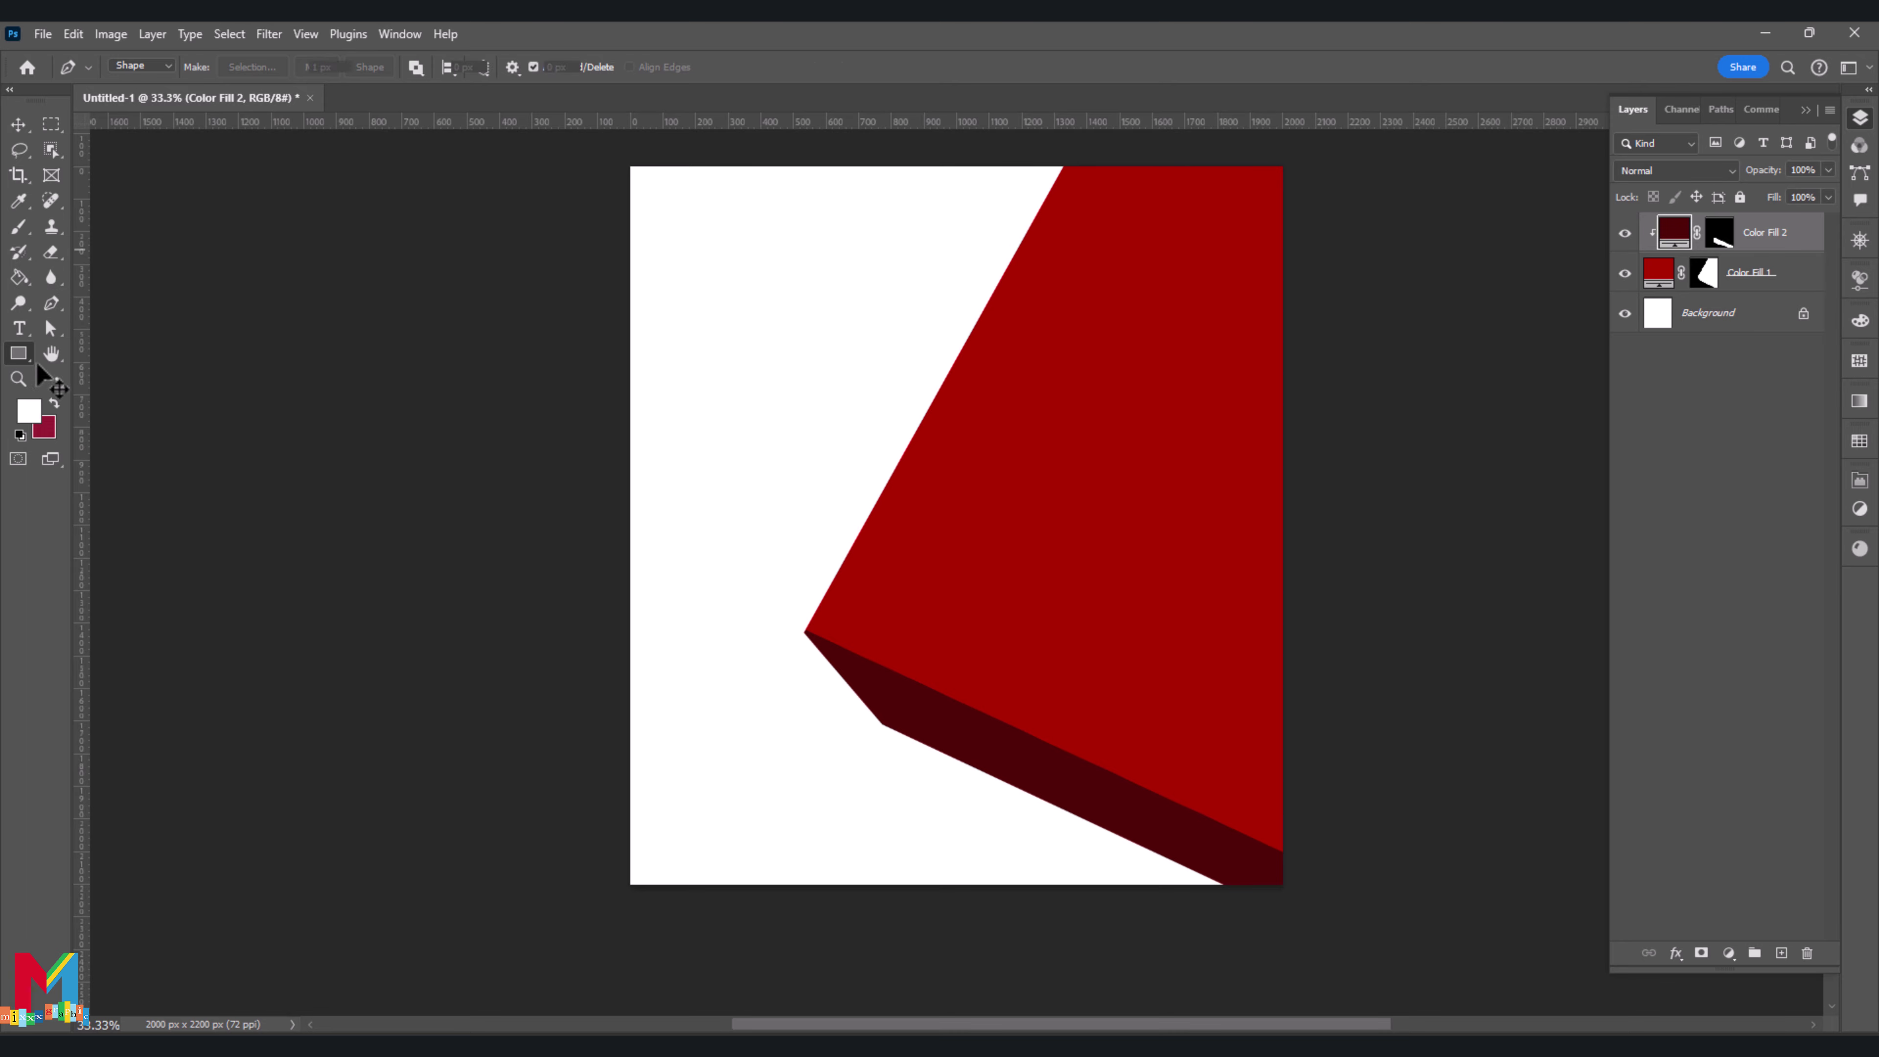
left_click_drag(675, 529, 301, 643)
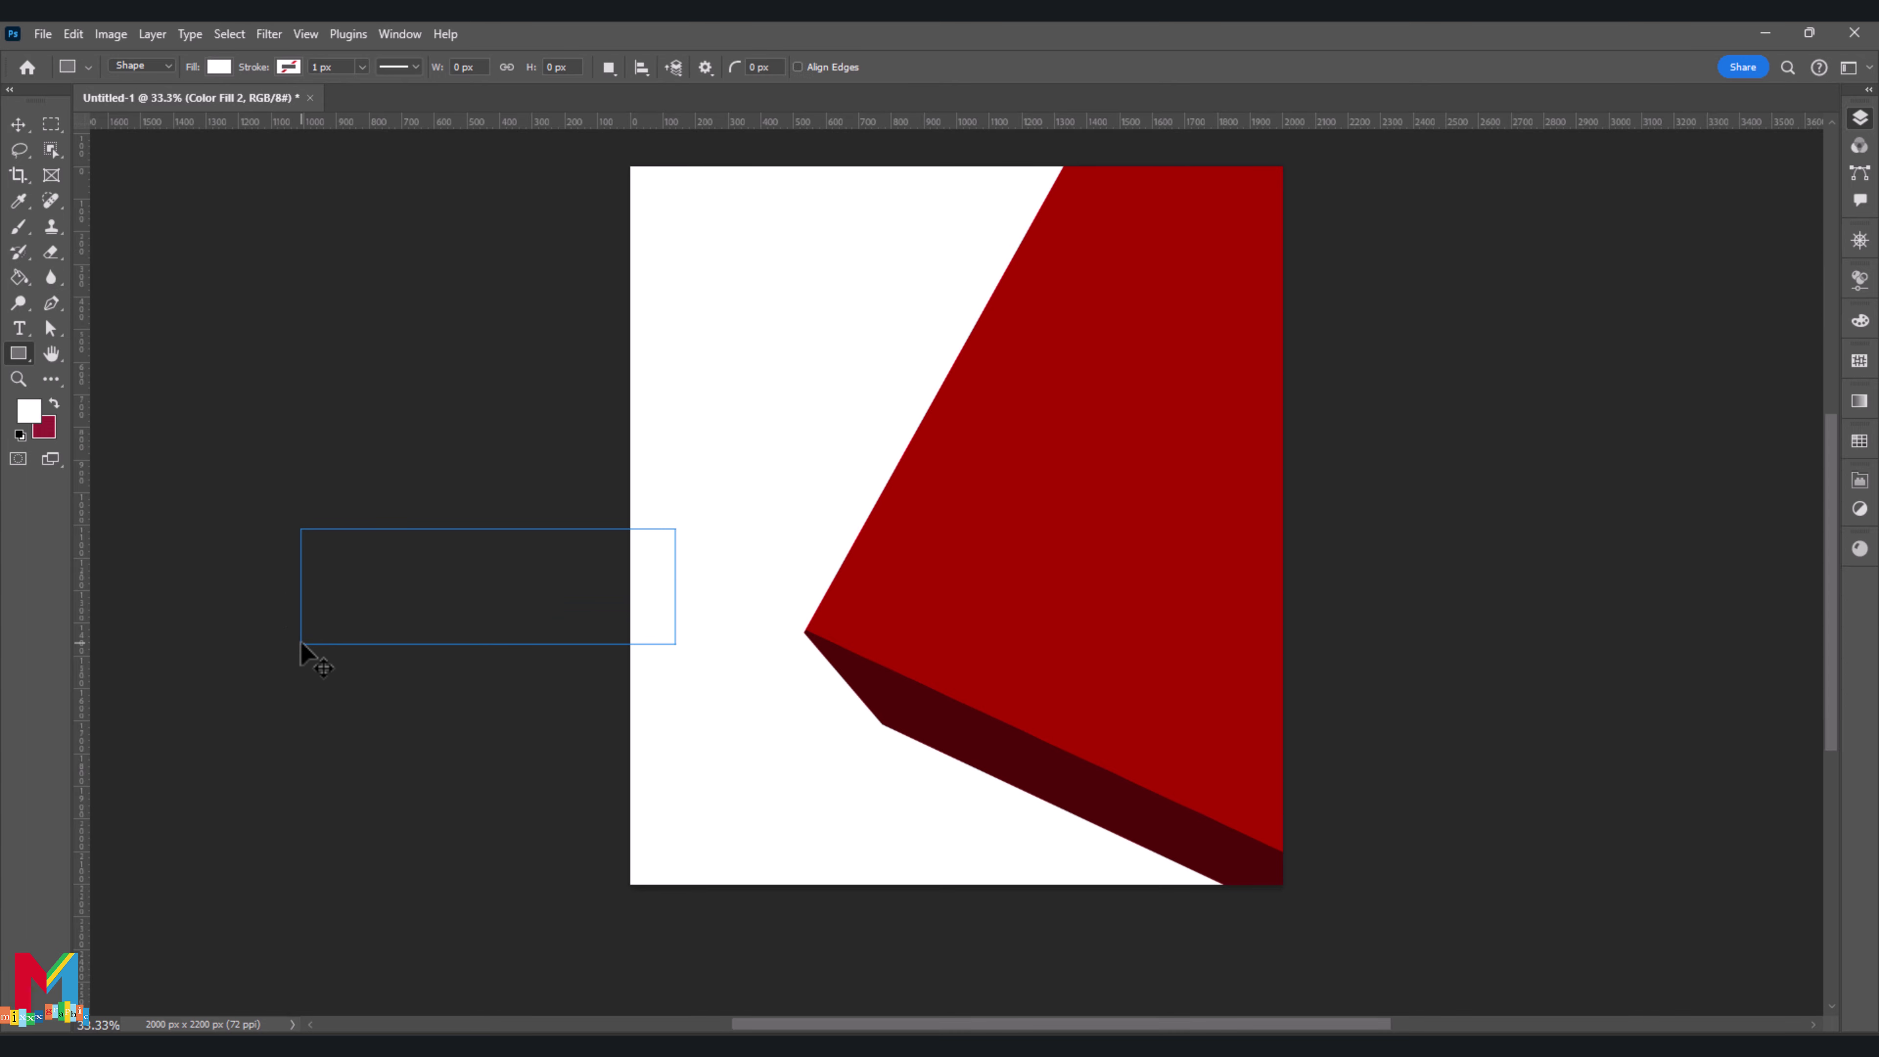
left_click(1172, 494)
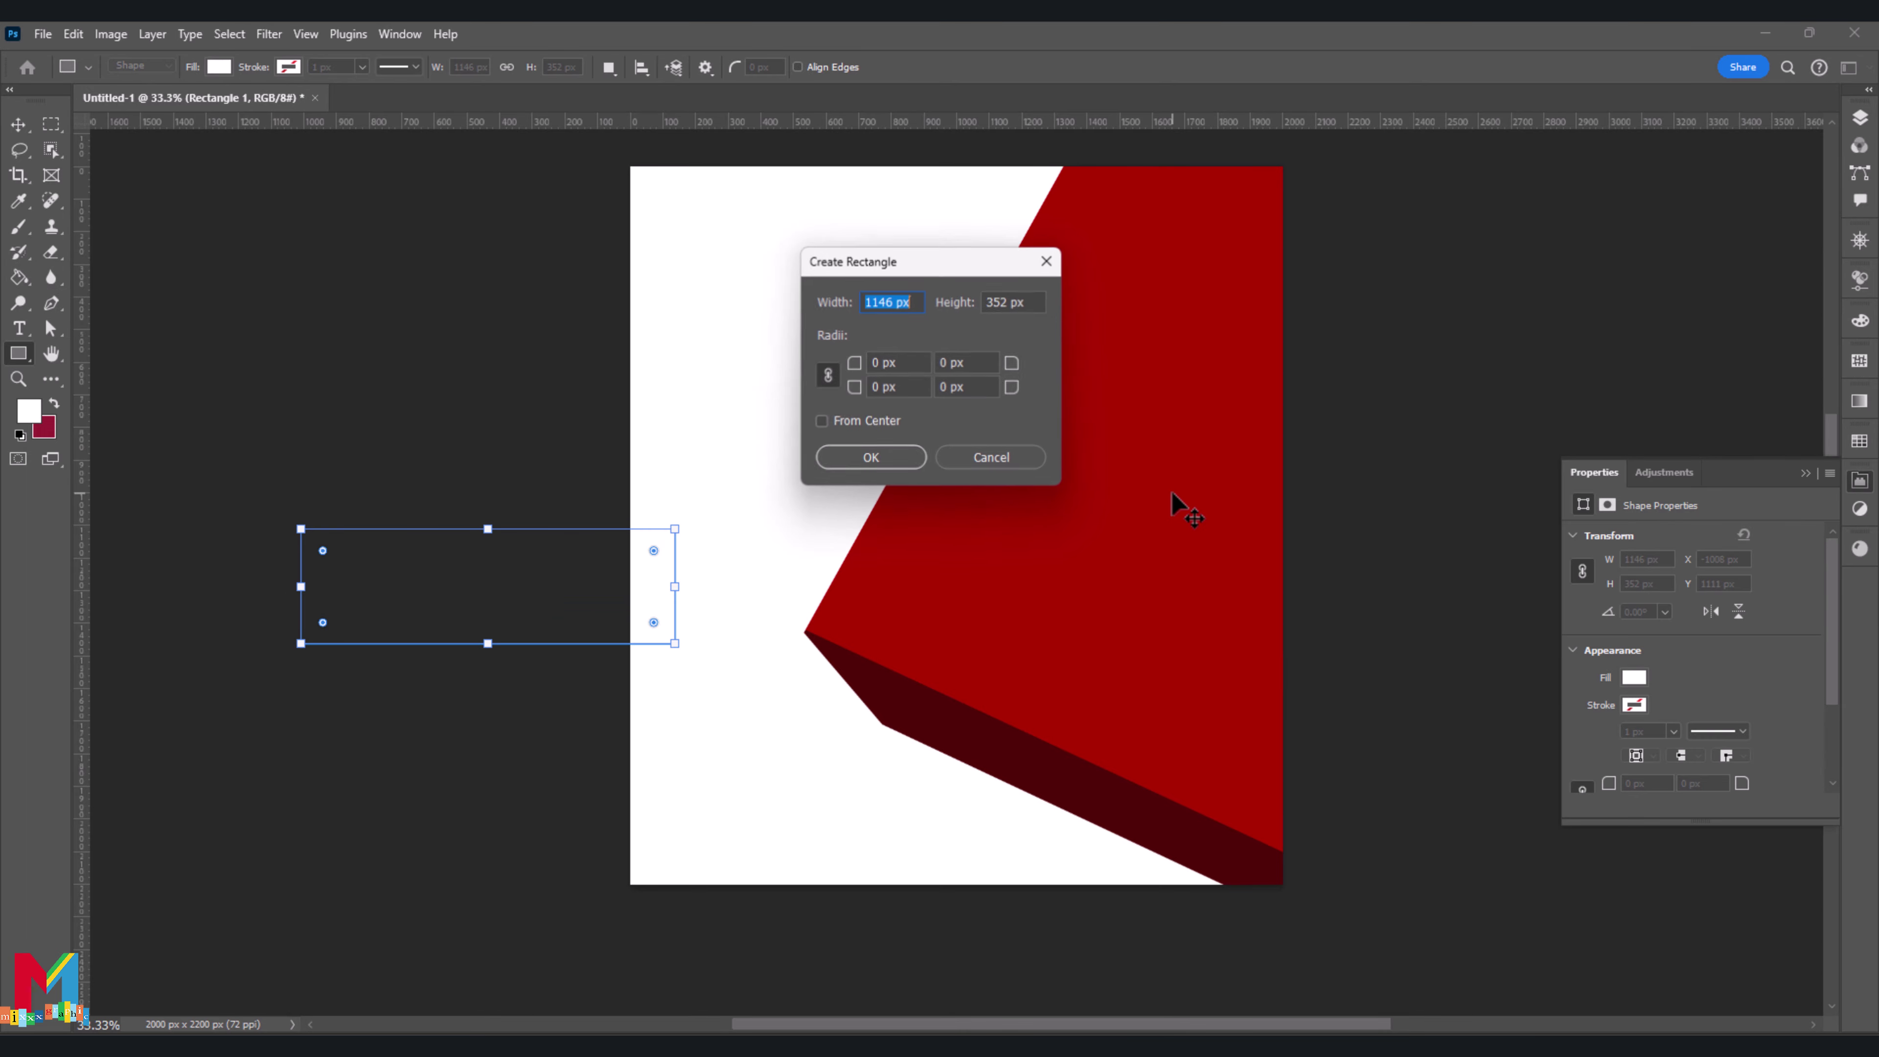
left_click(885, 457)
left_click(1634, 677)
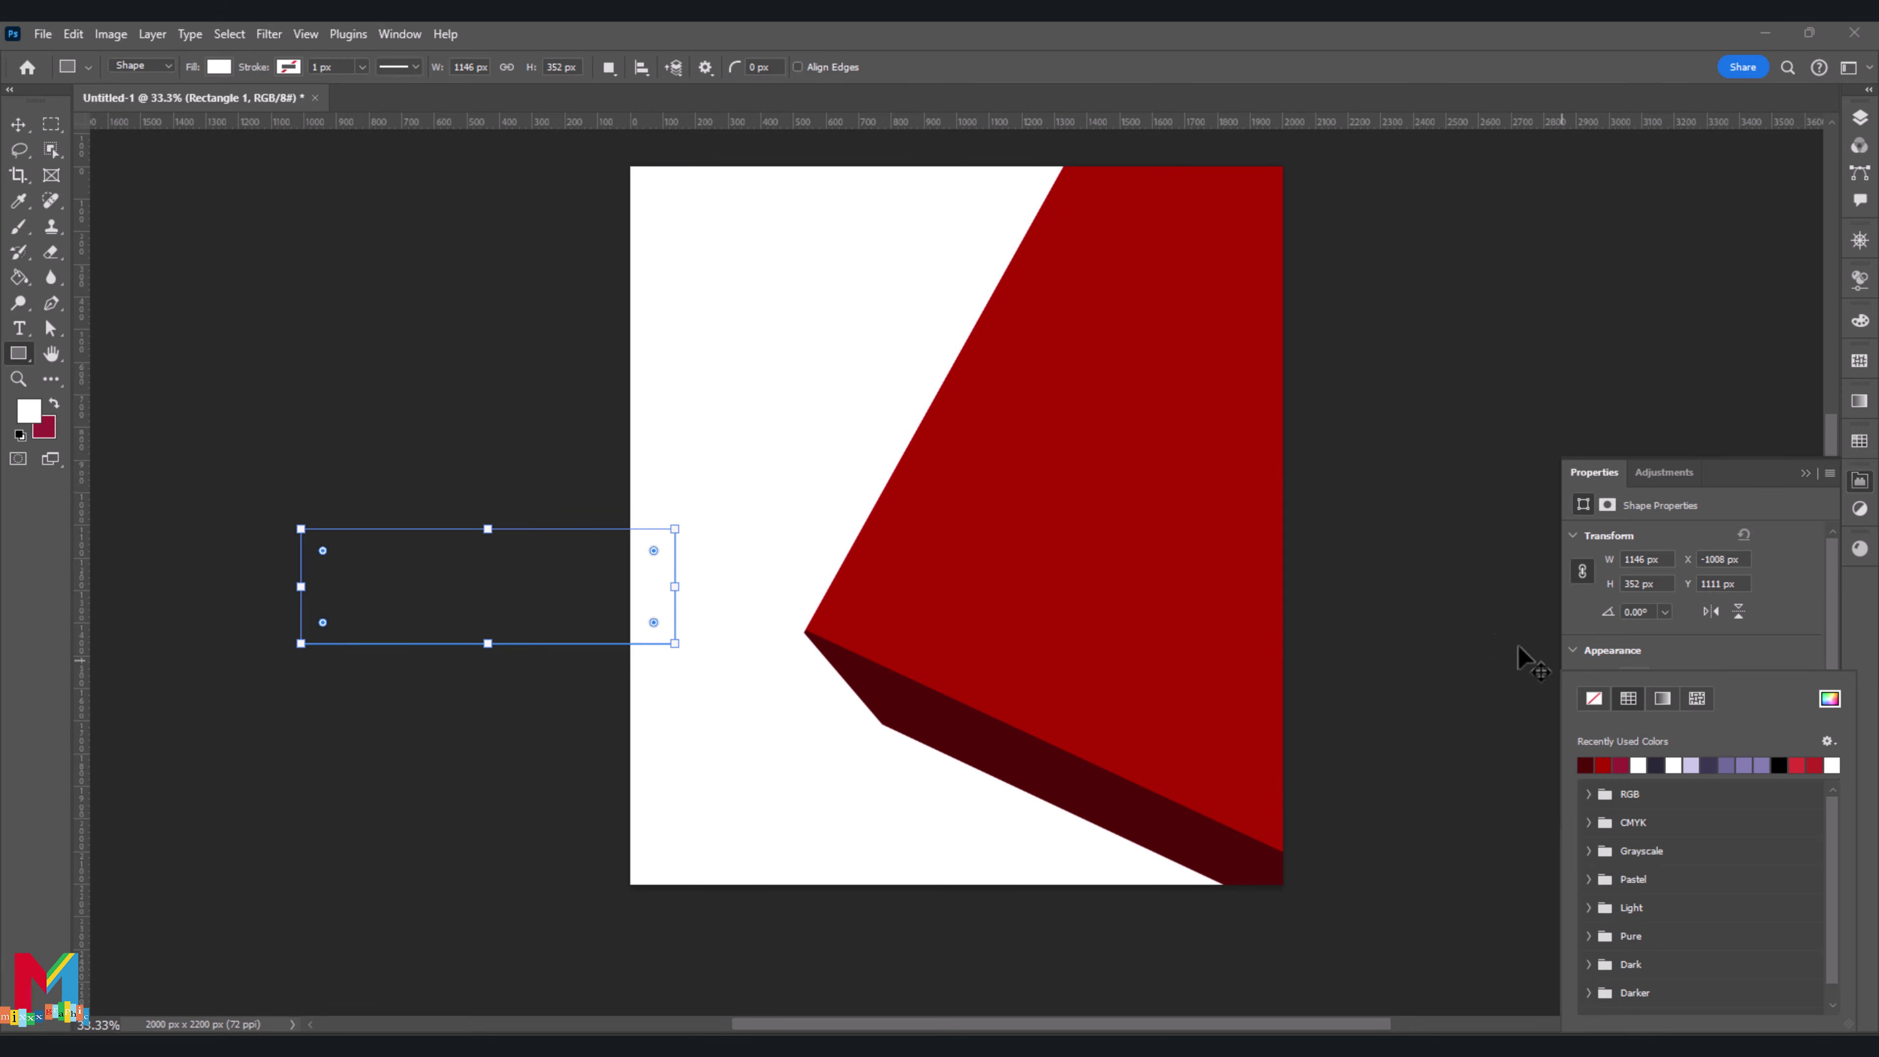
left_click(1830, 698)
left_click(1238, 493)
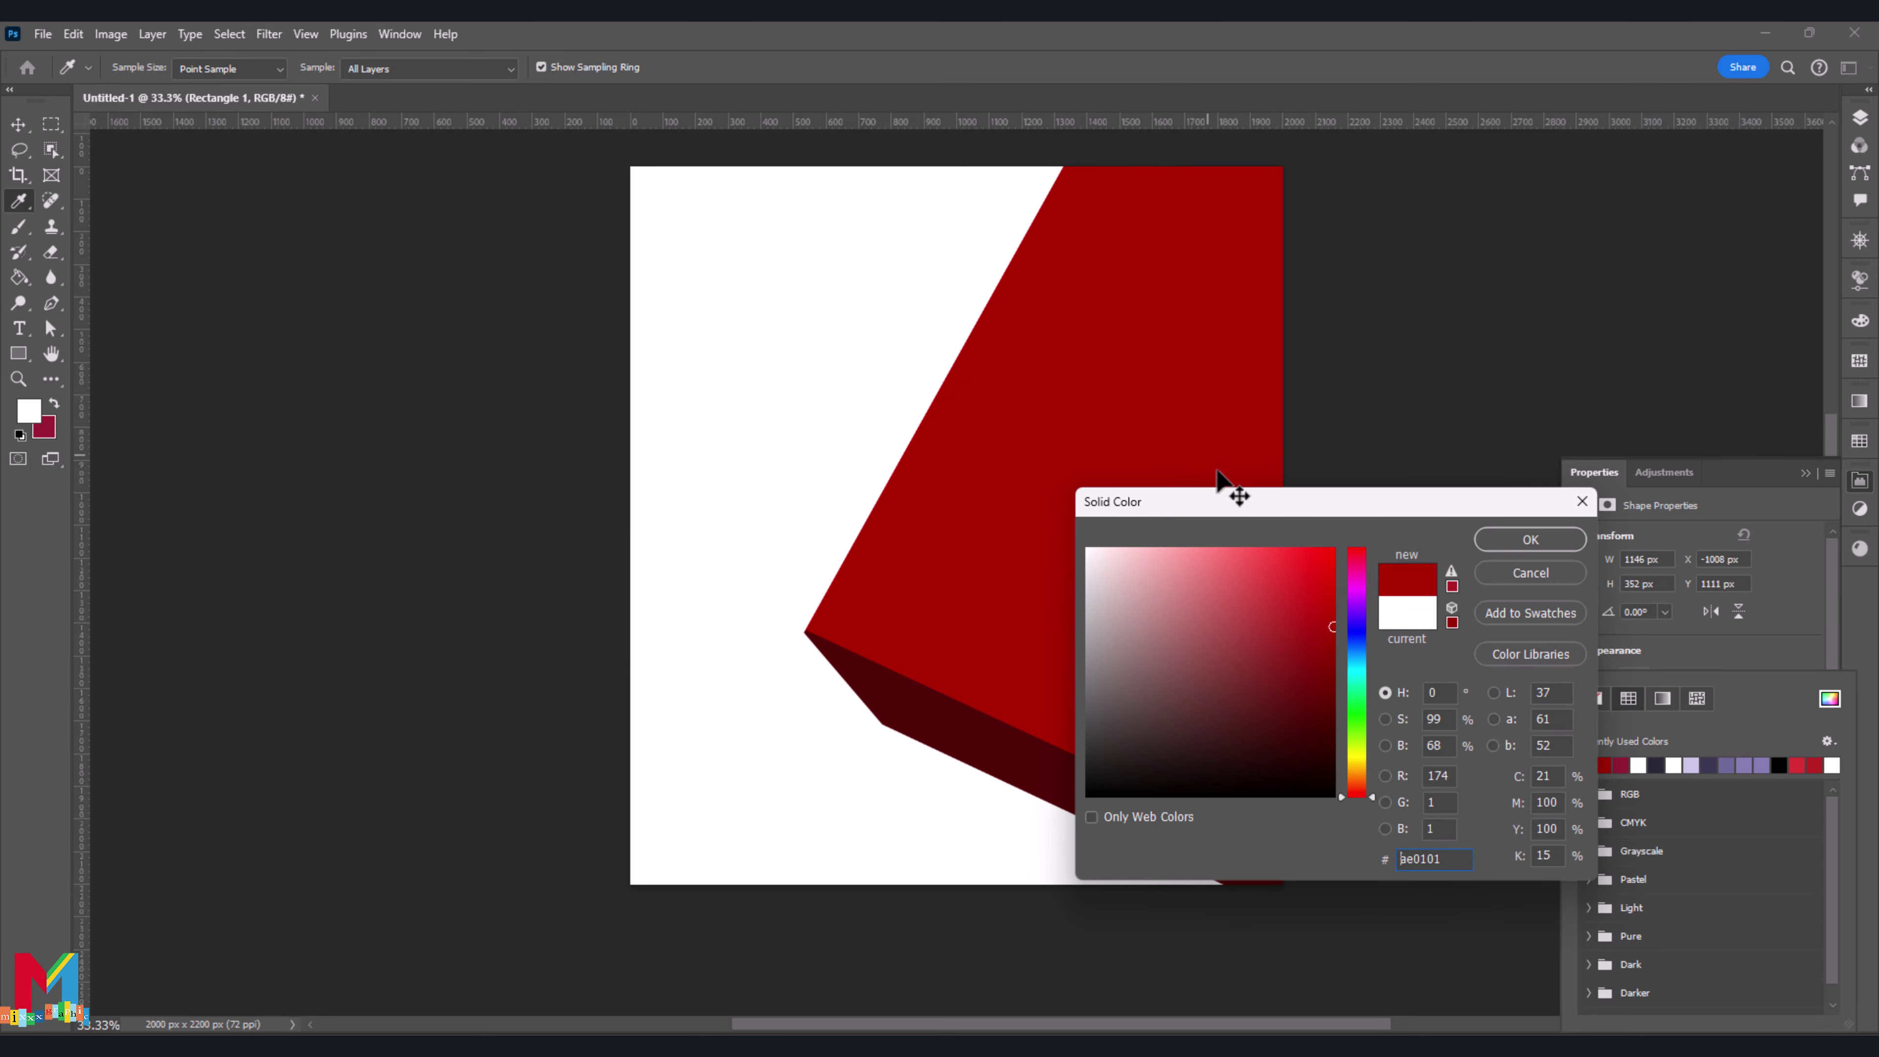
left_click(1526, 538)
Rotate the bar about 46°, scale it, and place it at the poster's lower-left edge
left_click(19, 124)
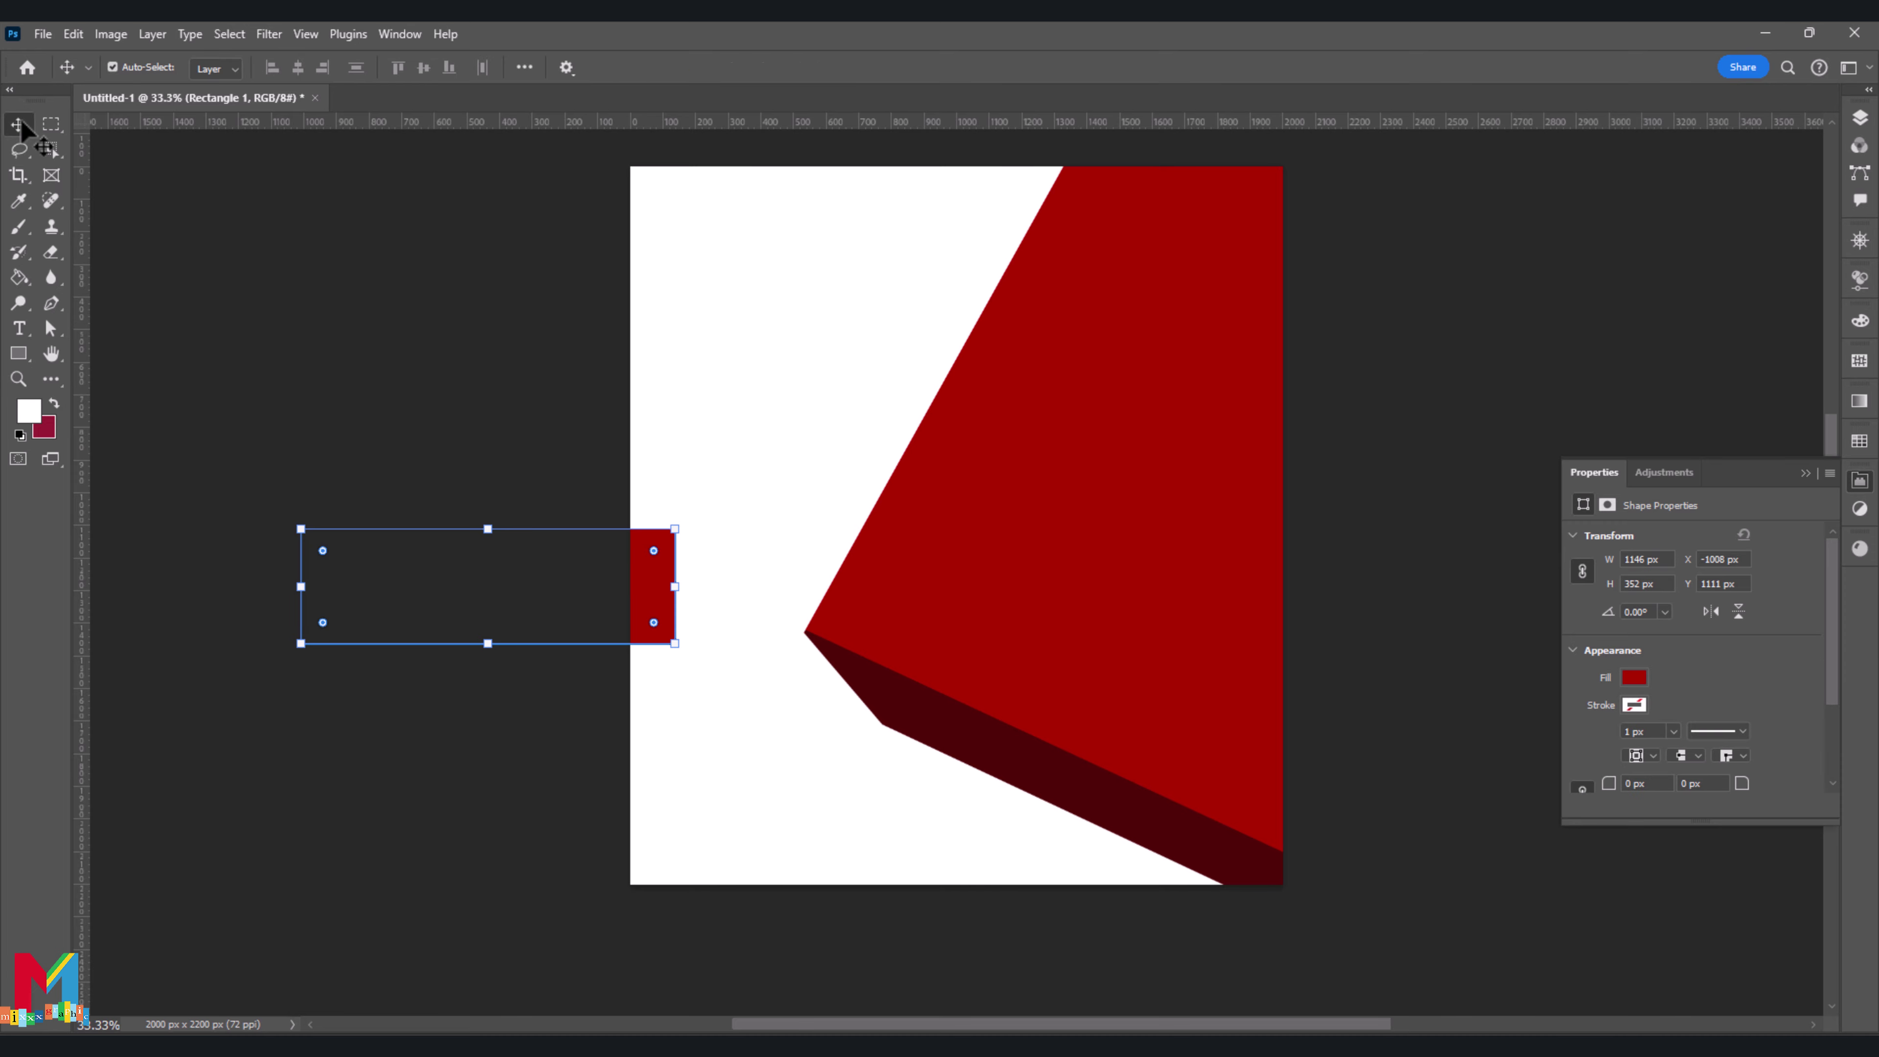
left_click_drag(691, 651, 622, 748)
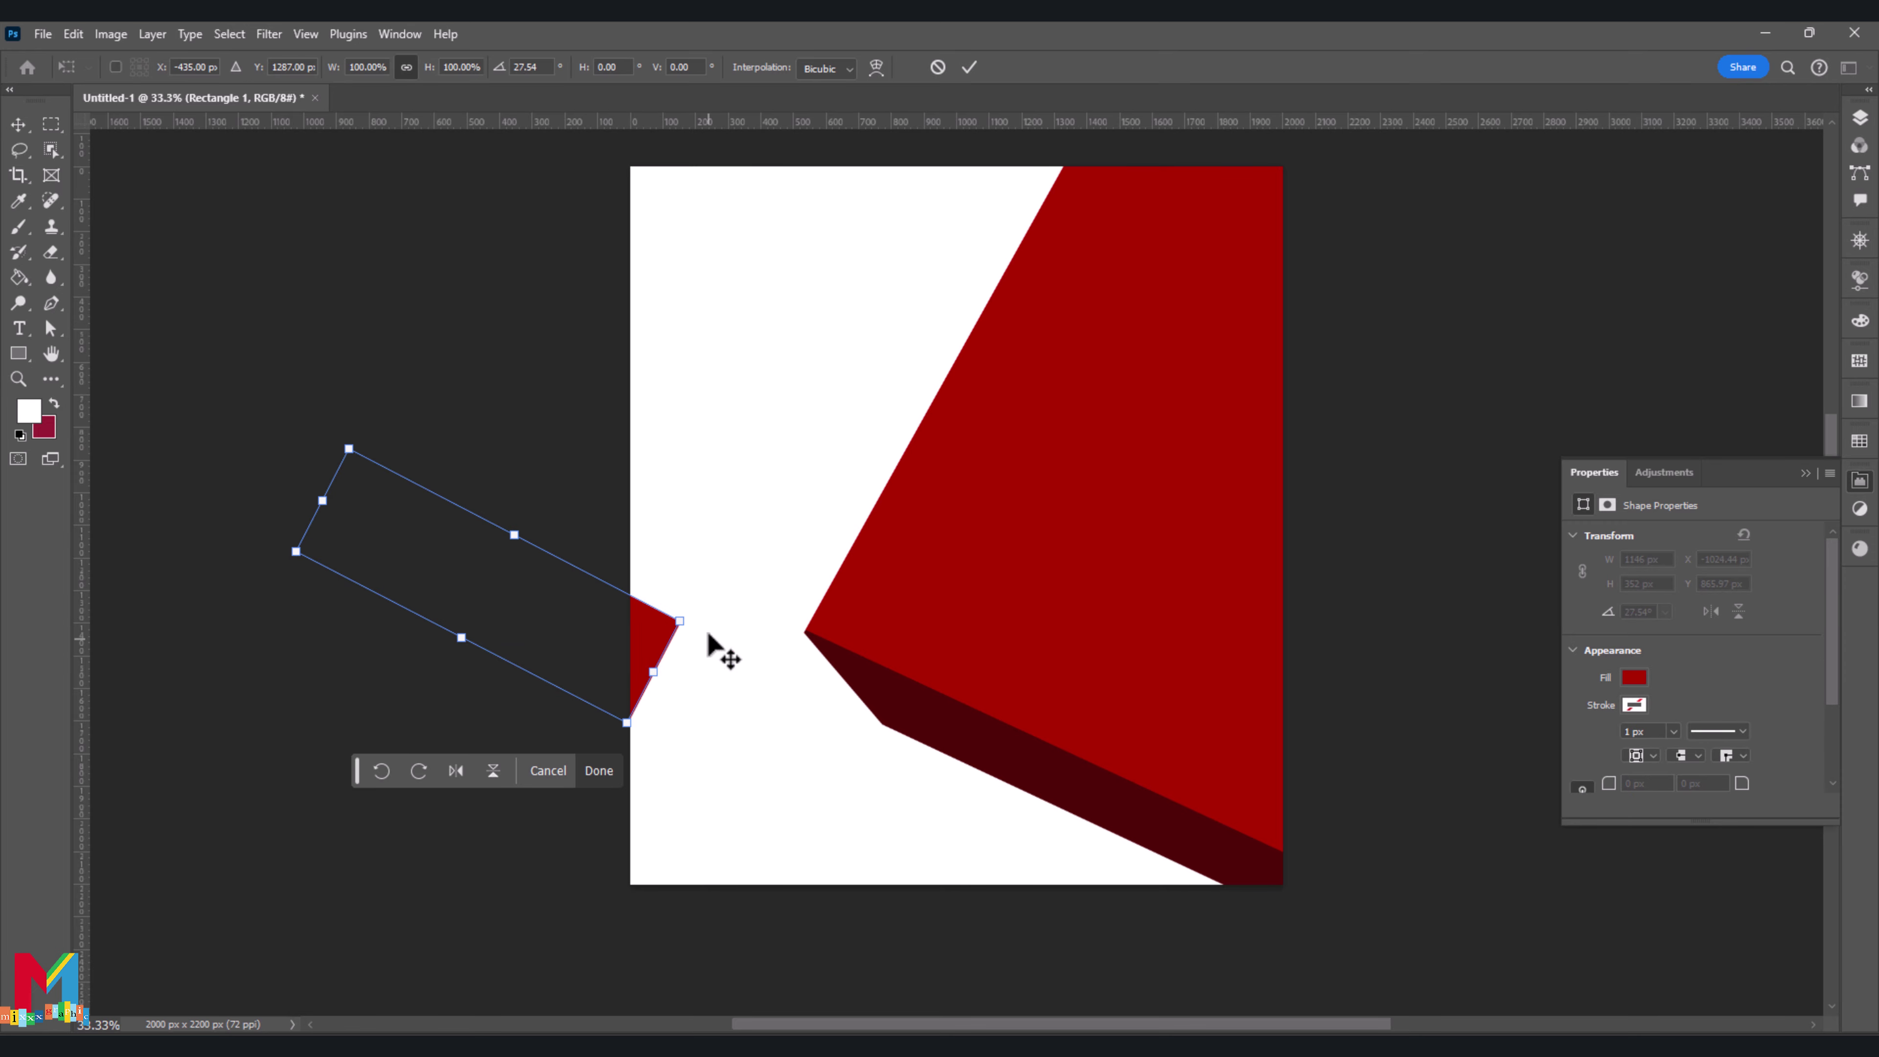
left_click_drag(676, 664, 830, 774)
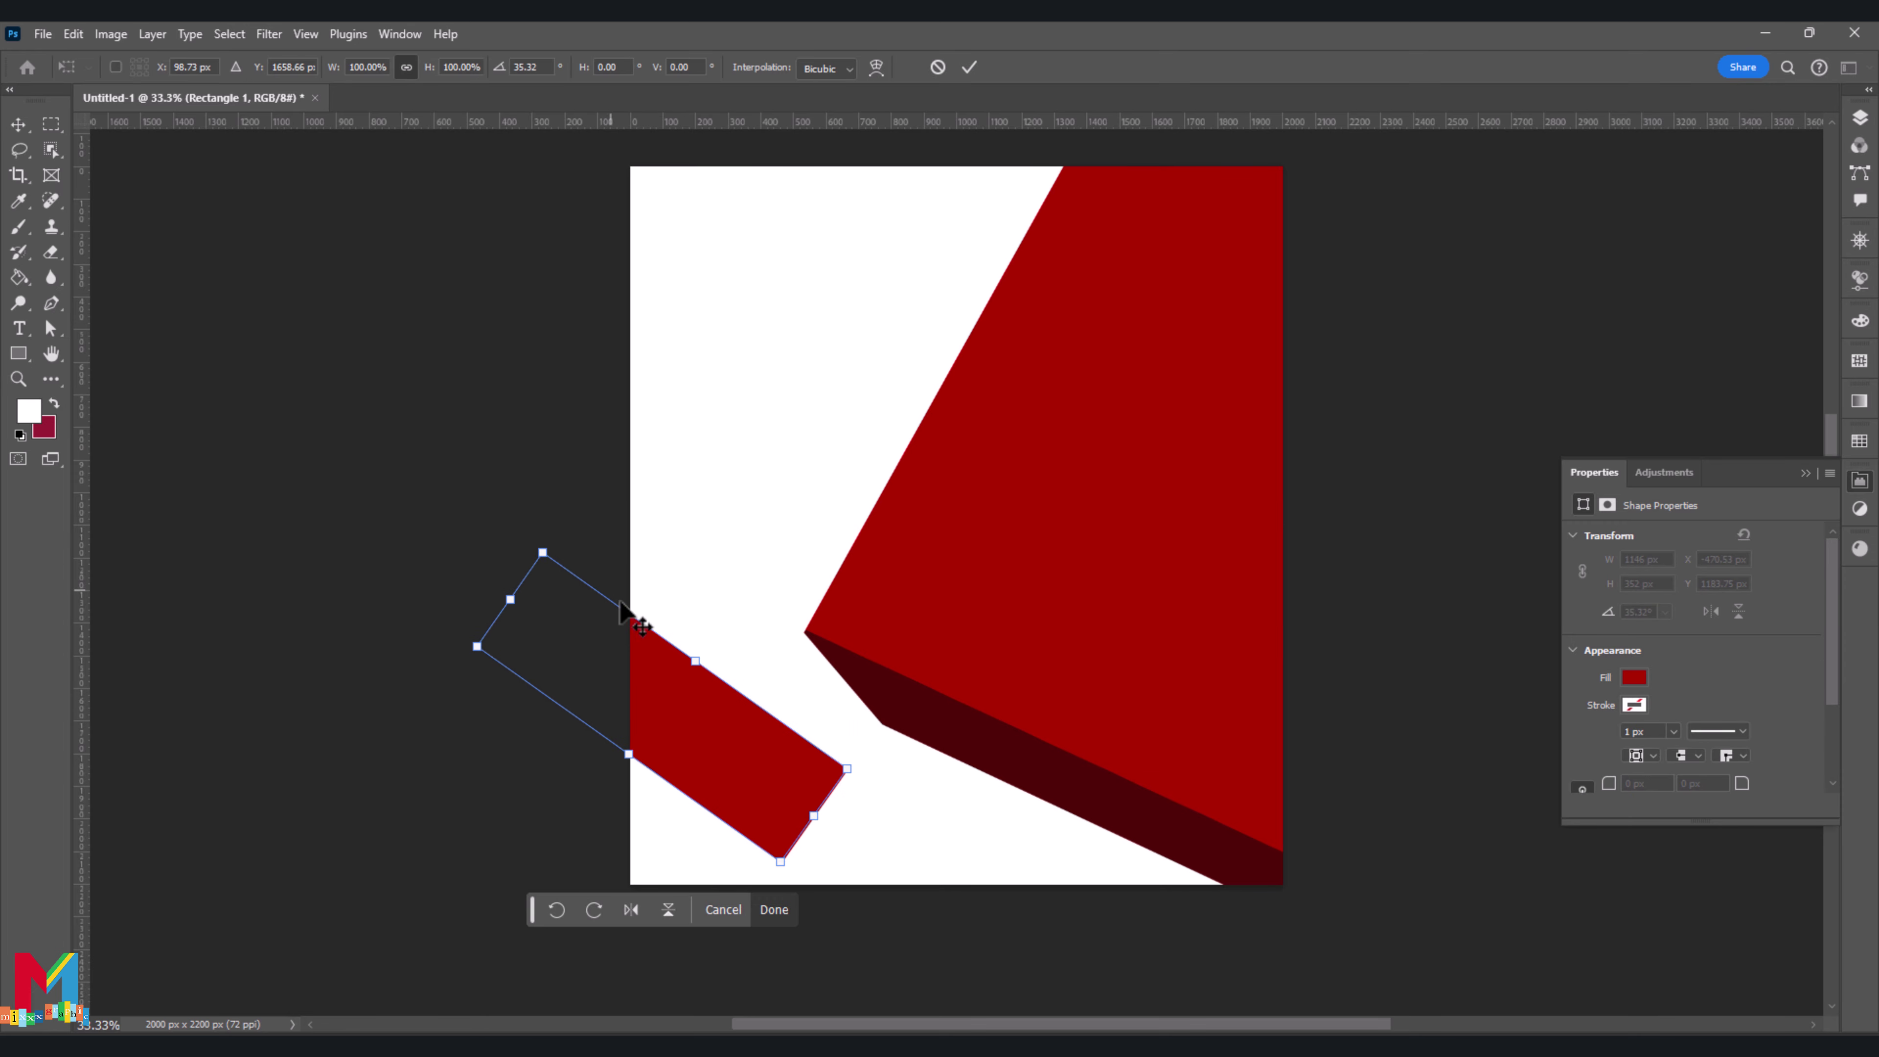
left_click_drag(694, 660, 711, 645)
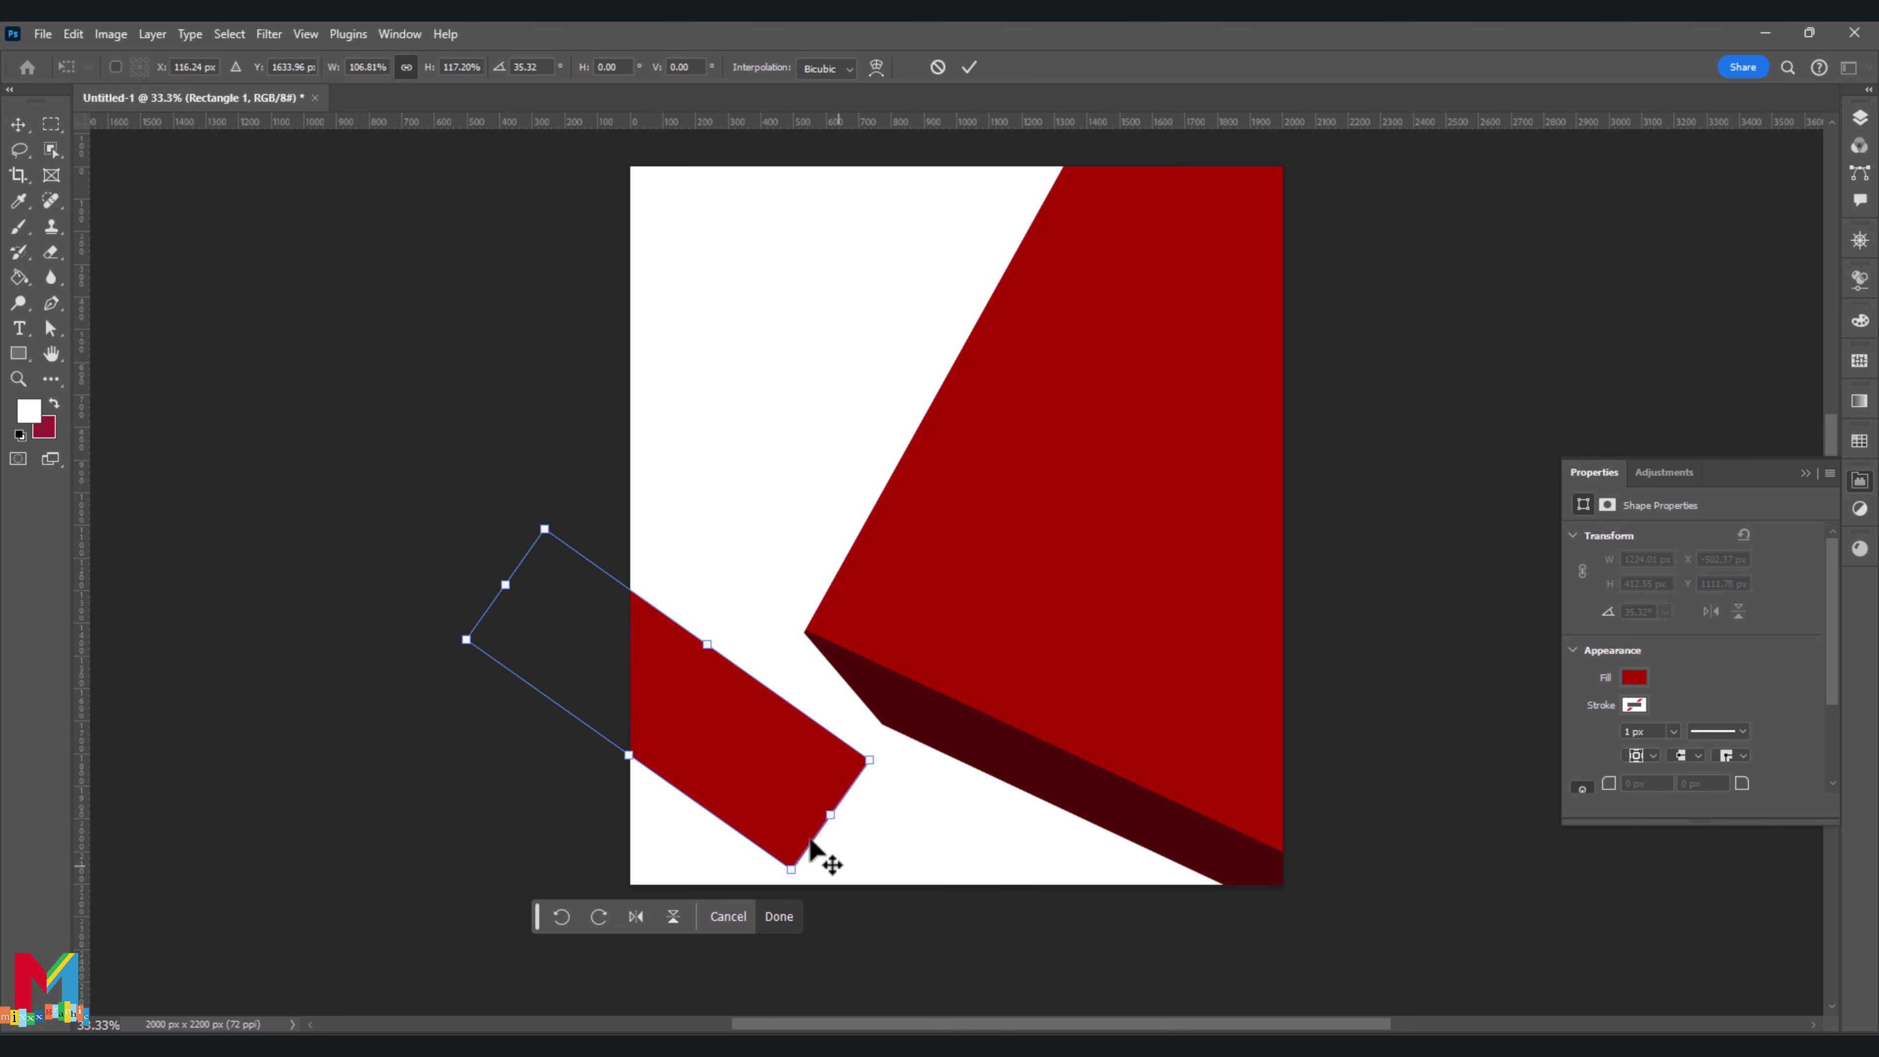
left_click_drag(730, 739, 718, 713)
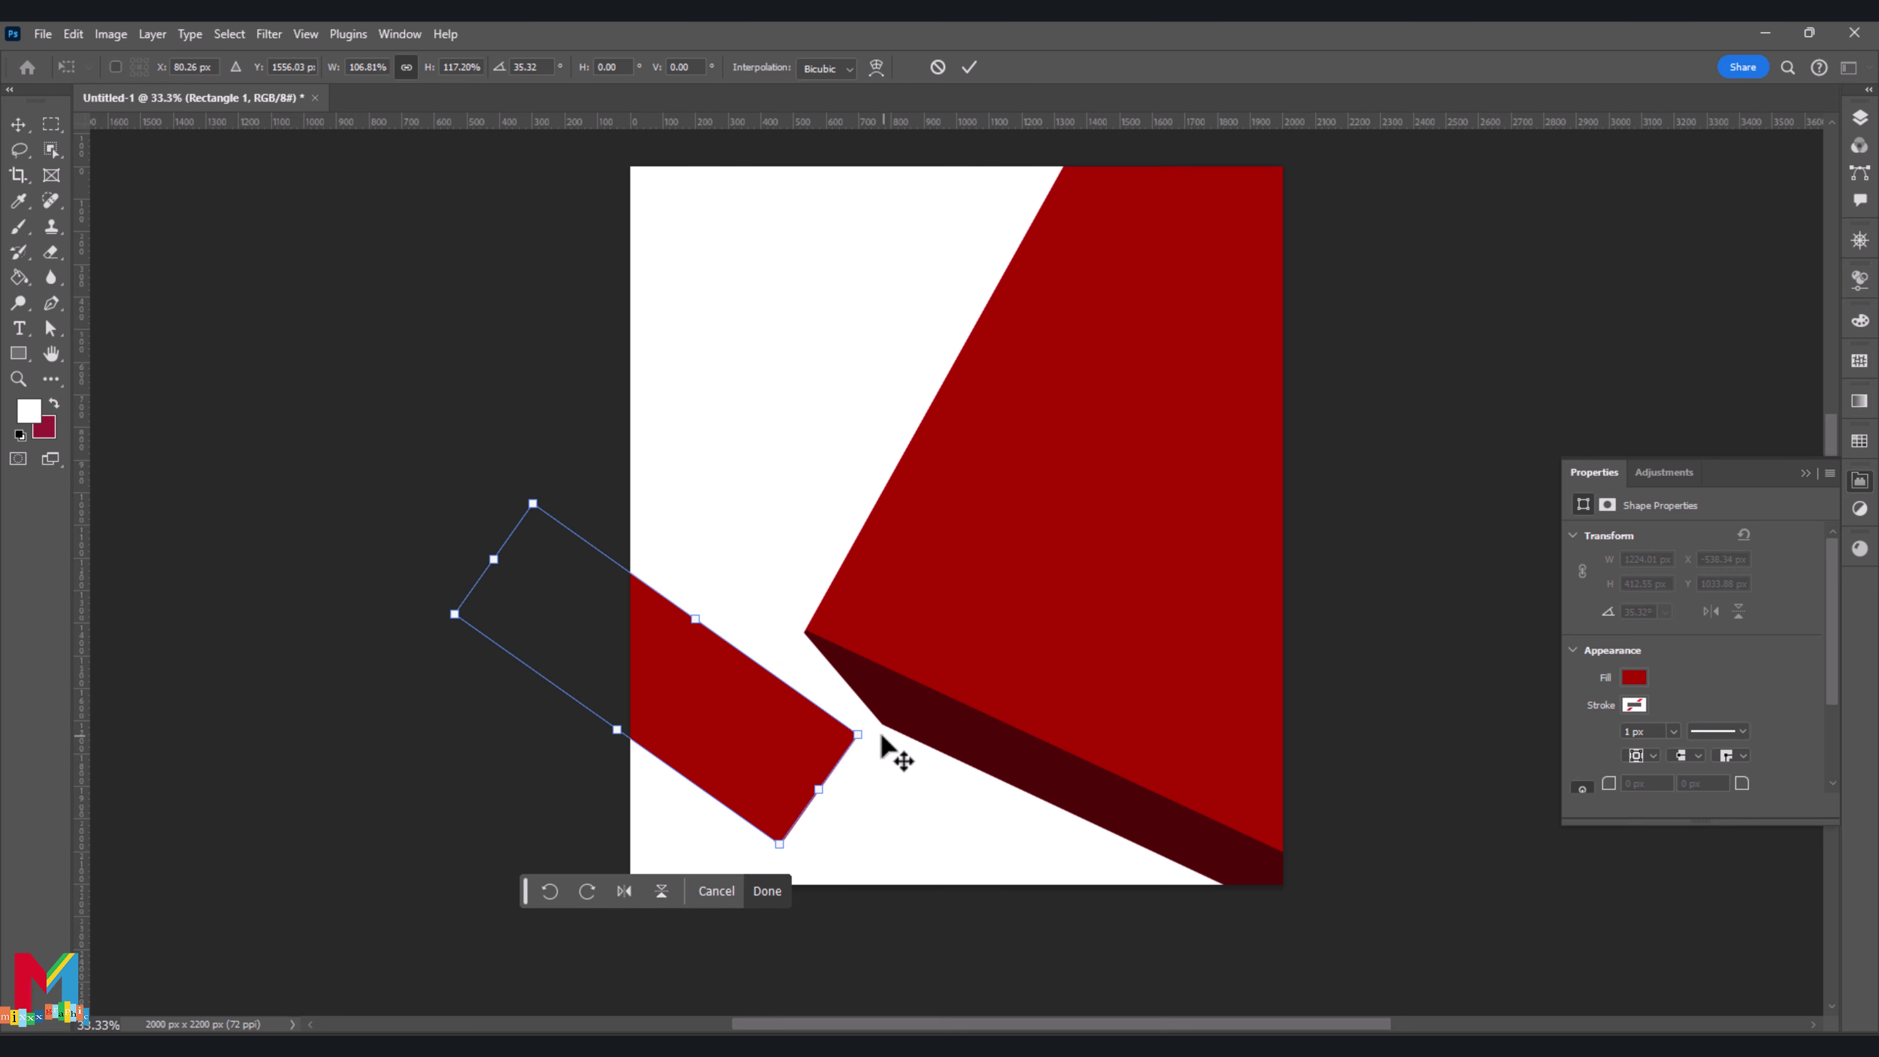
left_click_drag(784, 868, 749, 875)
left_click_drag(726, 742, 734, 735)
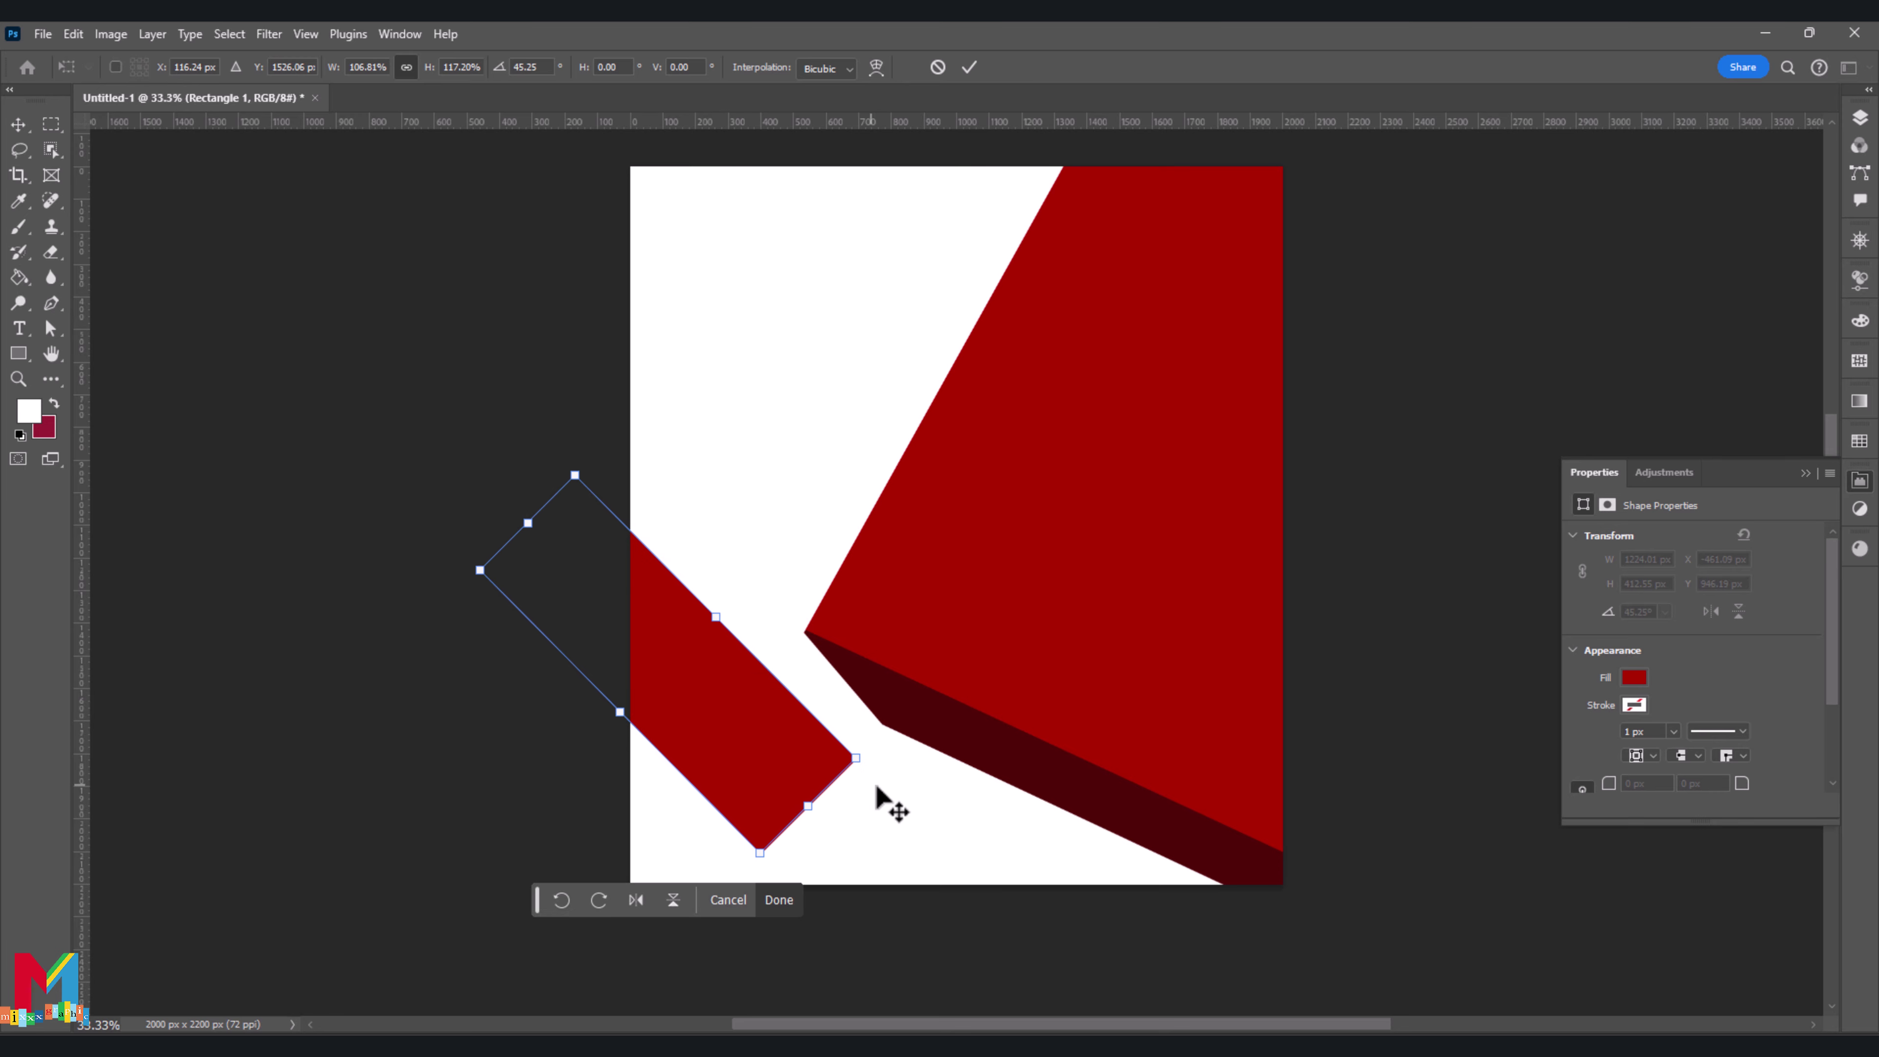
left_click_drag(878, 787, 878, 770)
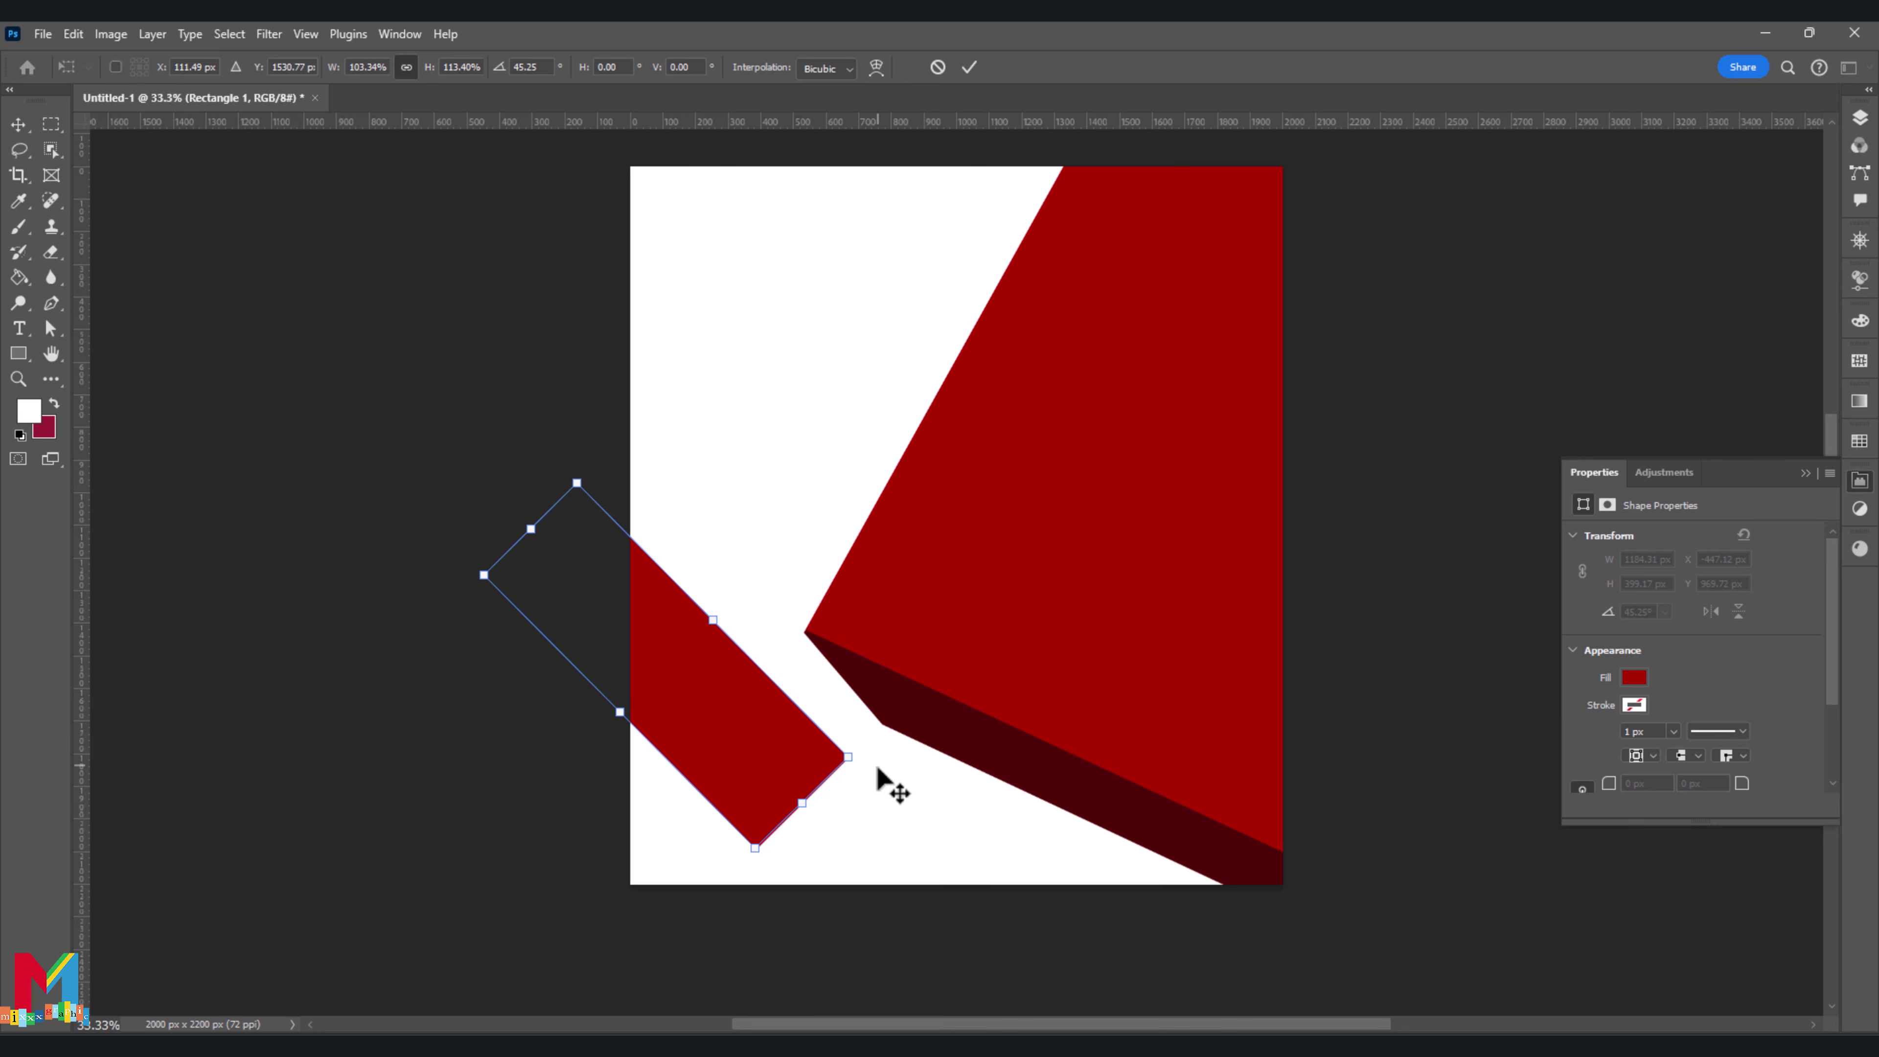
left_click_drag(729, 729, 734, 725)
Convert Rectangle 1 to a regular path and drag its bottom corner to slant the end
left_click(50, 328)
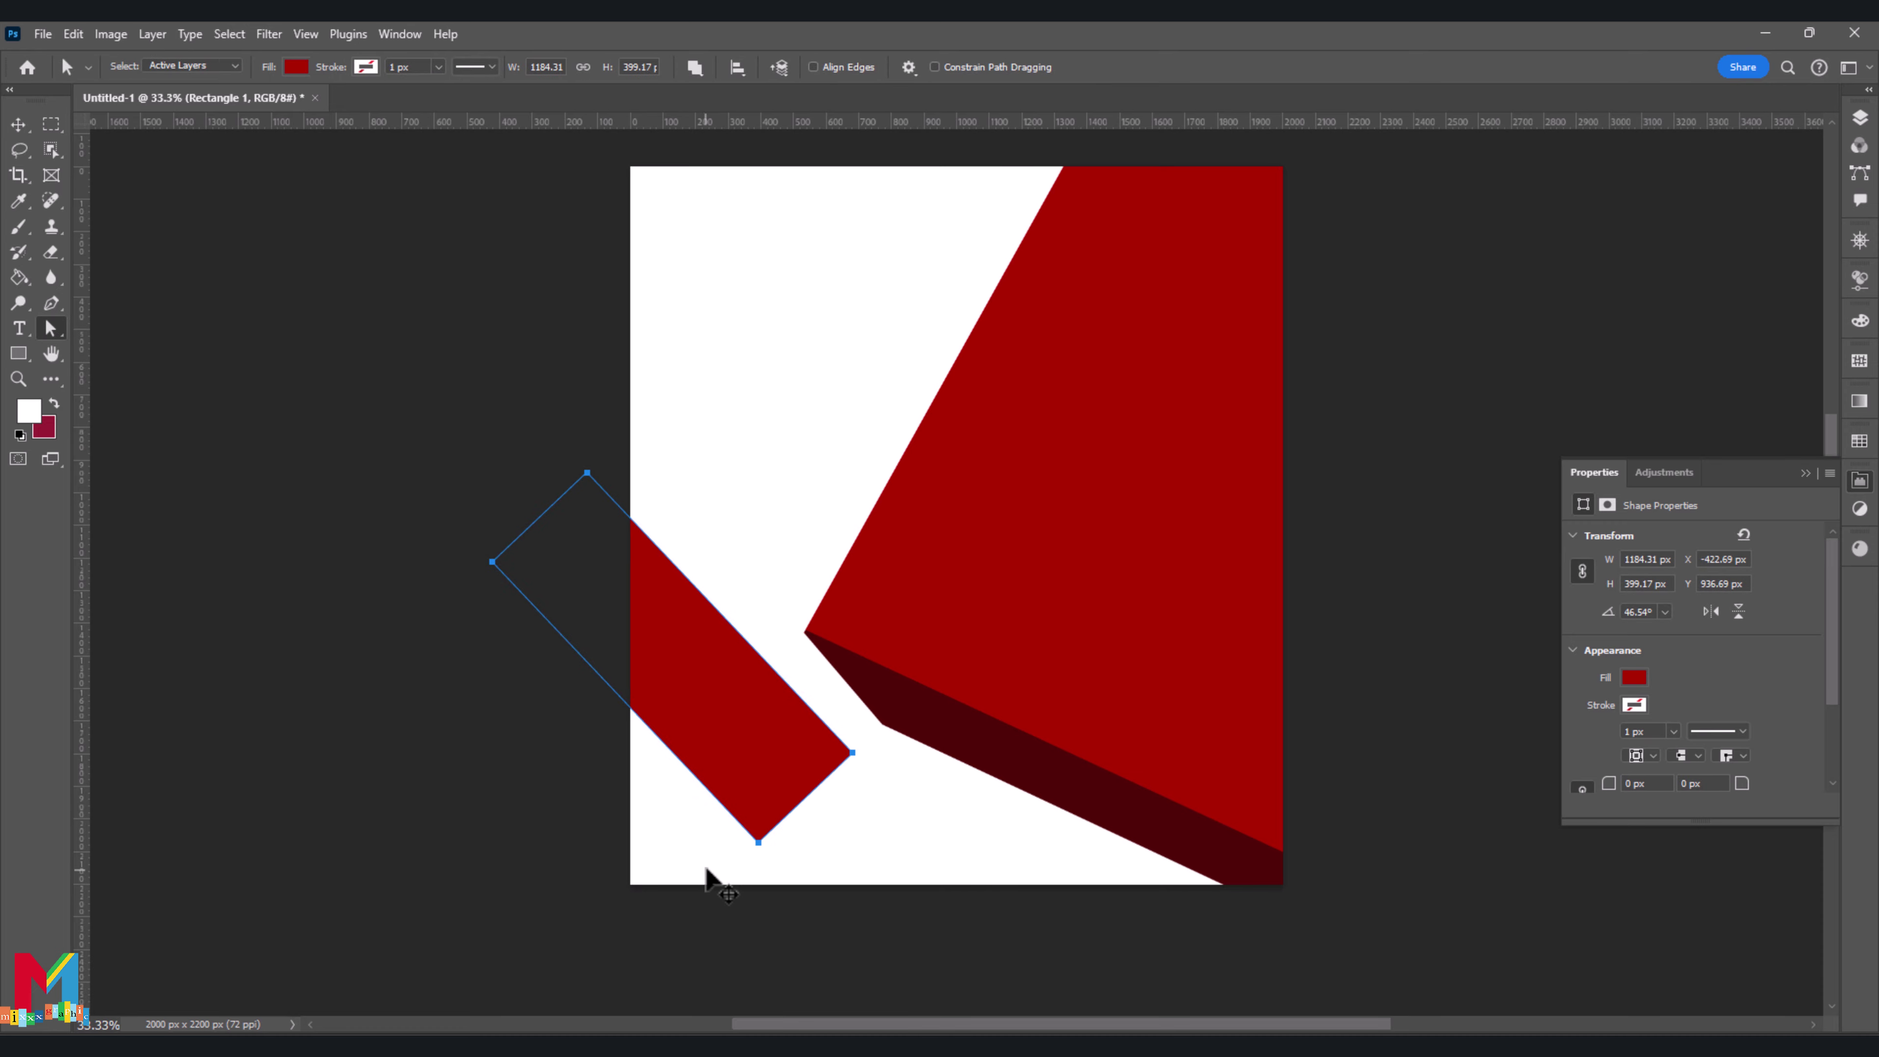
left_click_drag(759, 842, 717, 797)
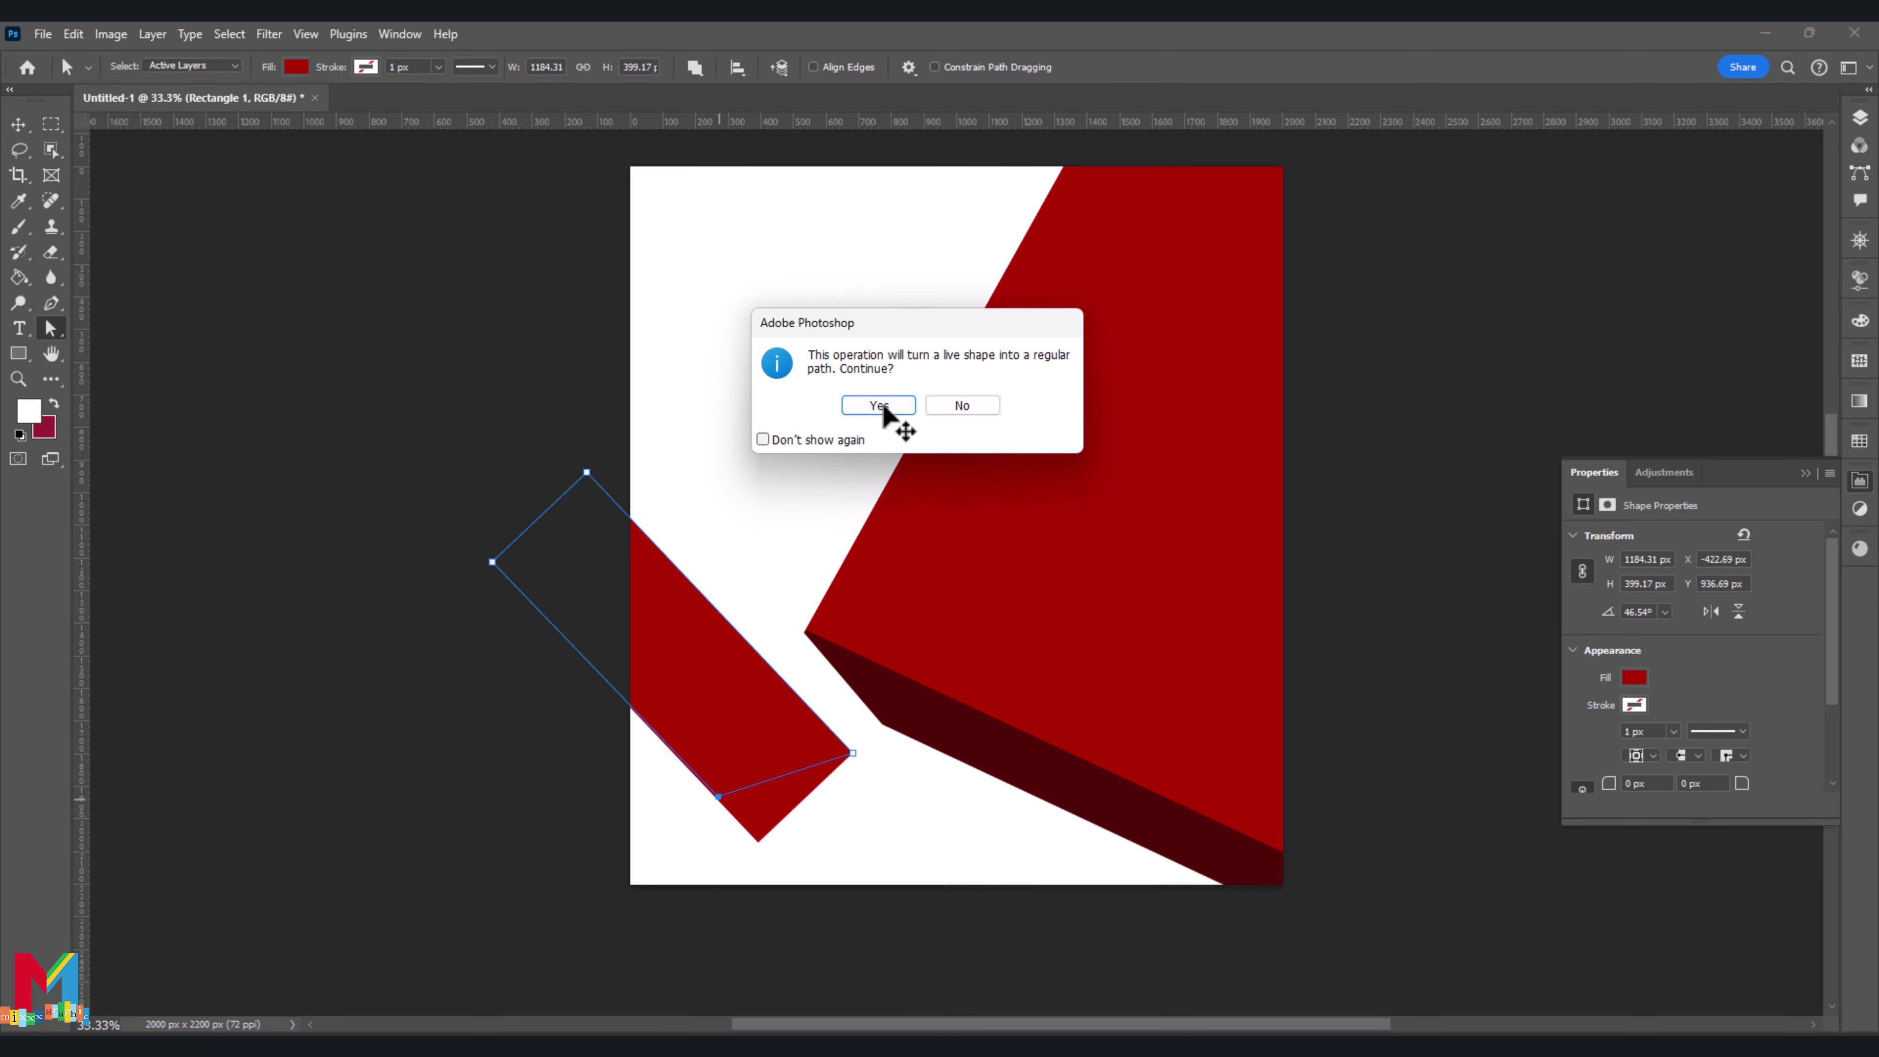
left_click(886, 404)
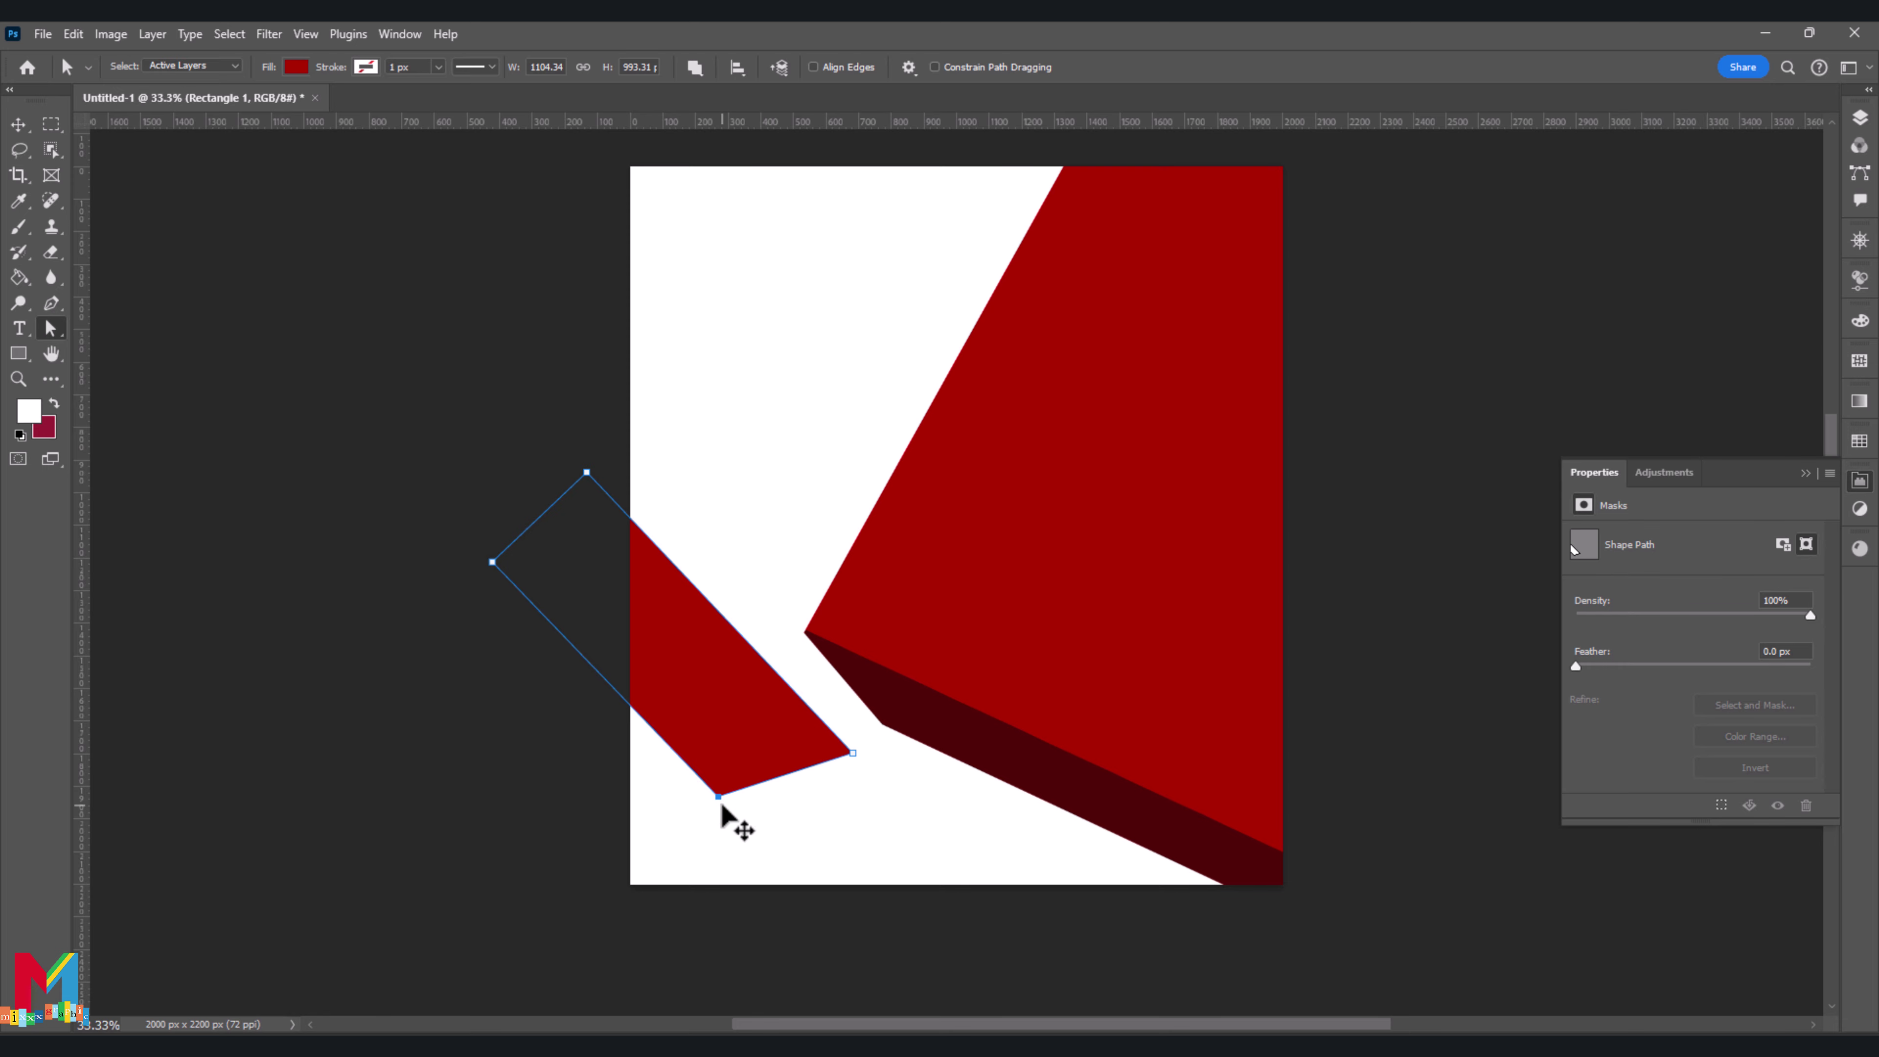
left_click_drag(718, 796, 751, 825)
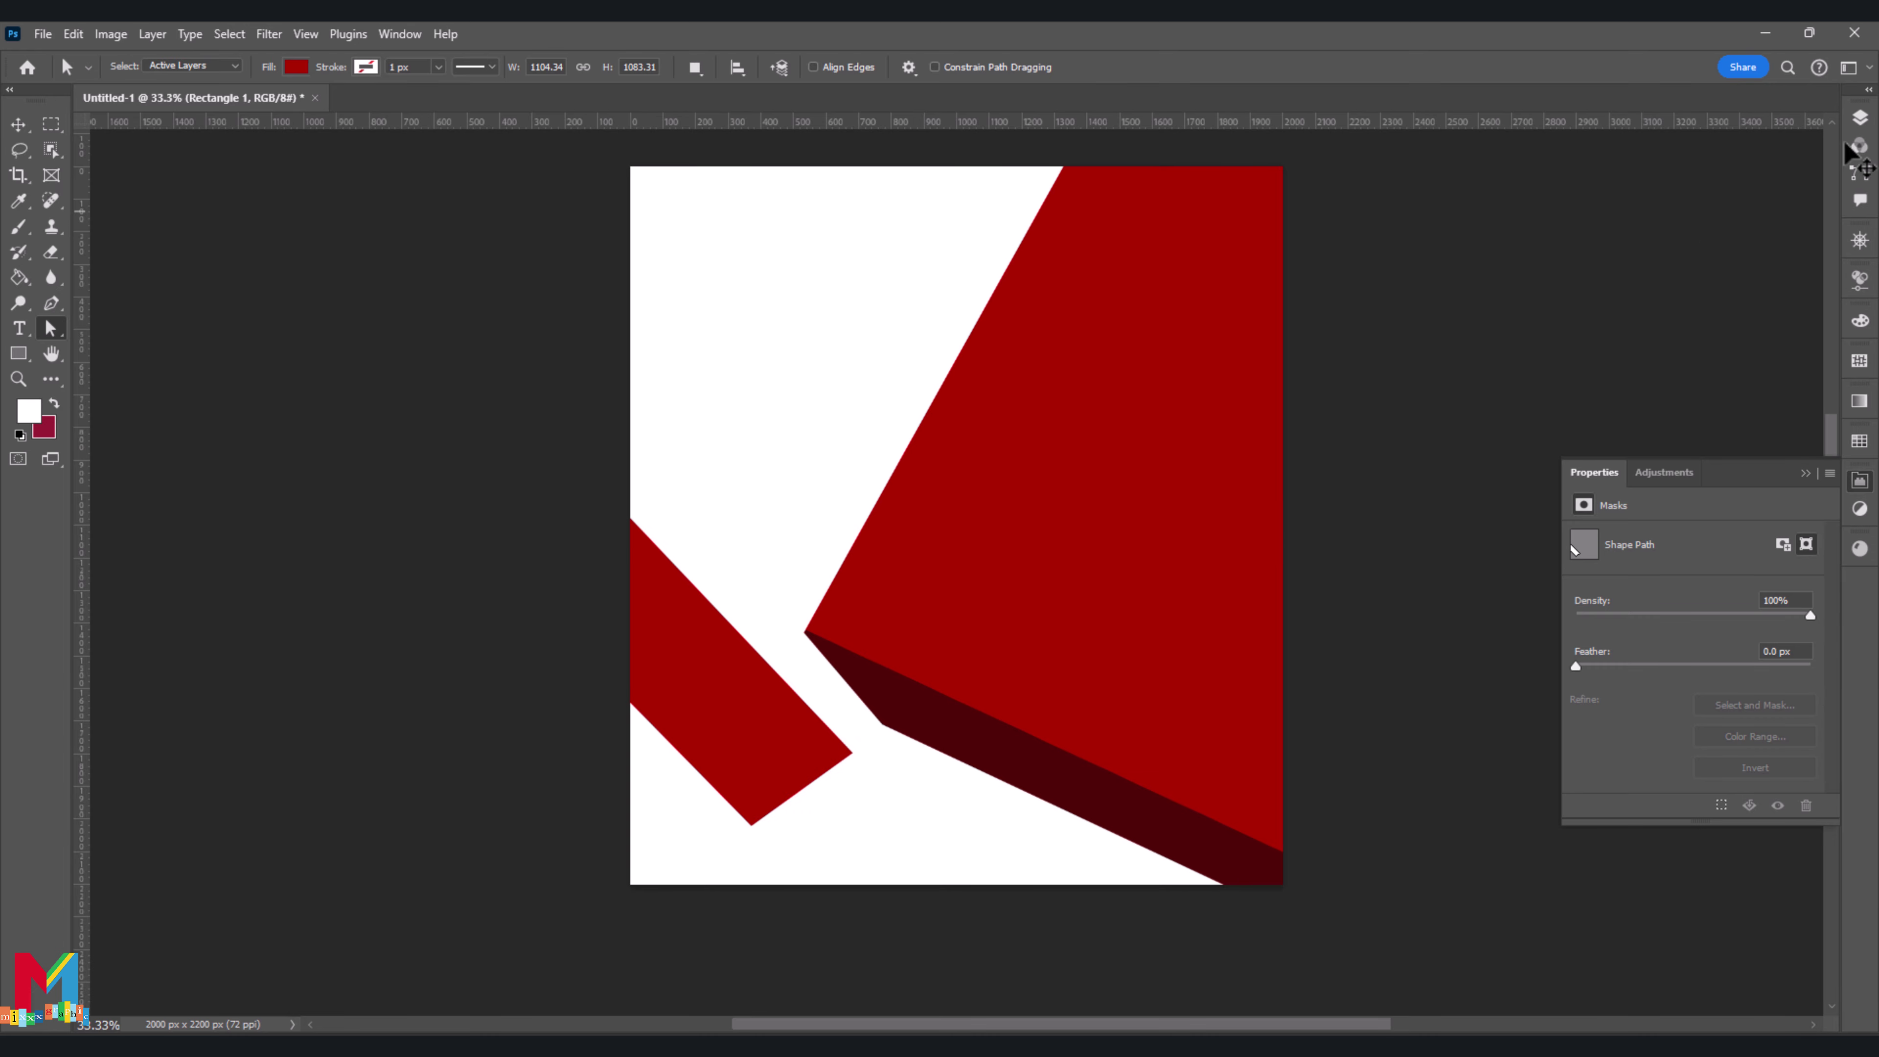
left_click(1860, 116)
Shift Color Fill 1 and Color Fill 2 together to the right
left_click(1763, 274)
left_click(1746, 325, "ctrl")
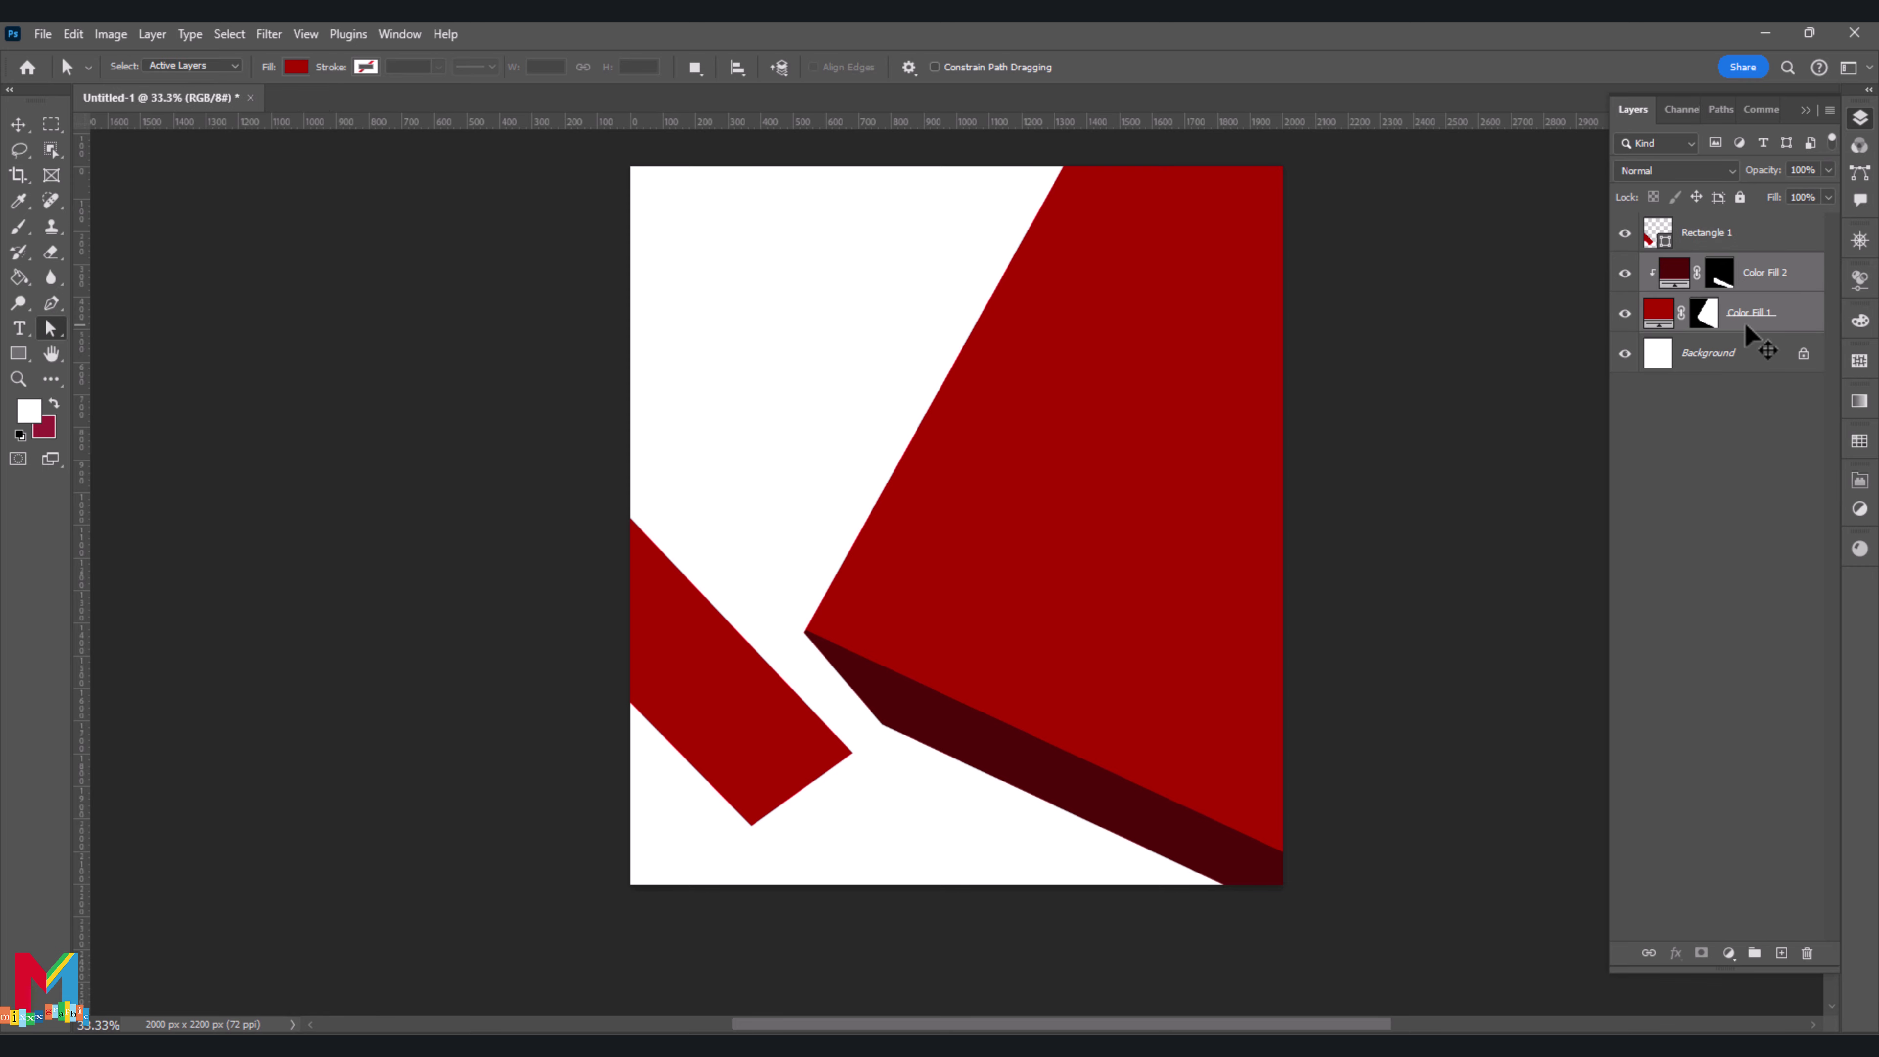
key("ctrl+t")
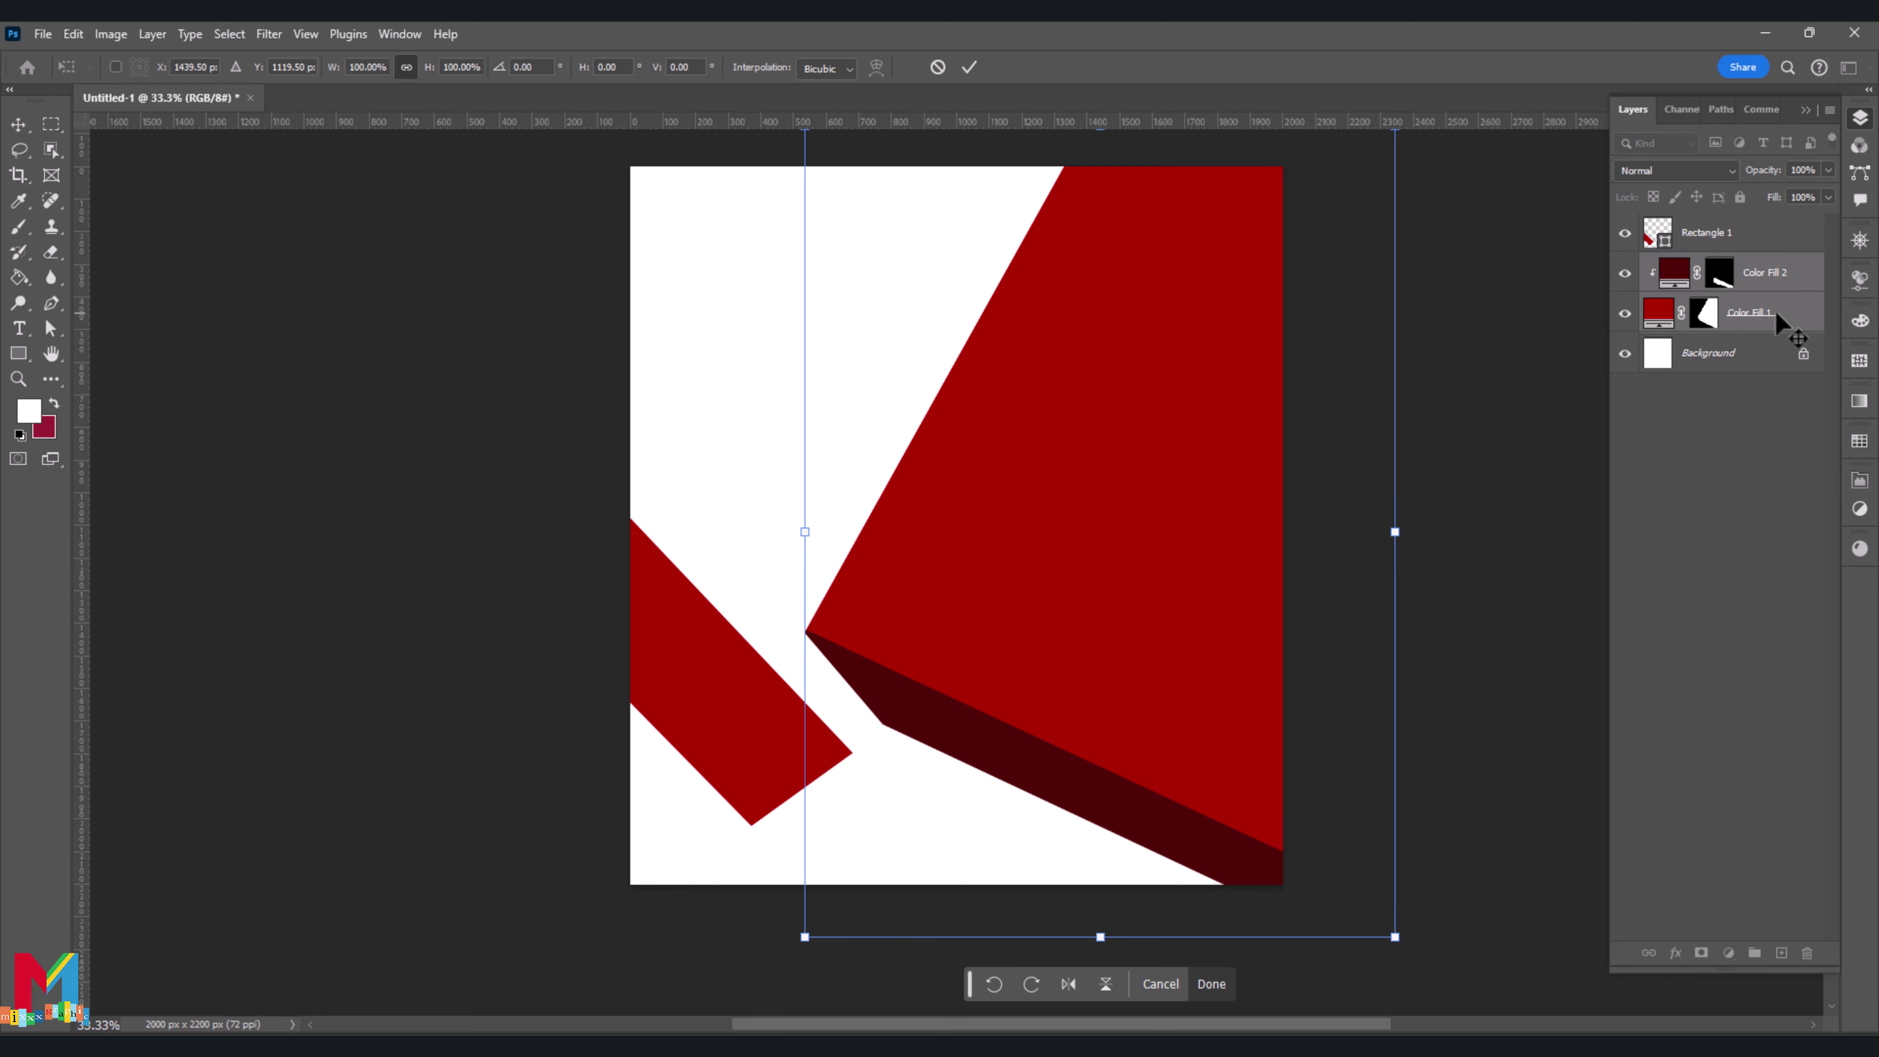
key("shift+Right")
key("shift+Right")
key("shift+Right")
key("shift+Right")
key("shift+Right")
key("shift+Right")
key("shift+Right")
key("shift+Right")
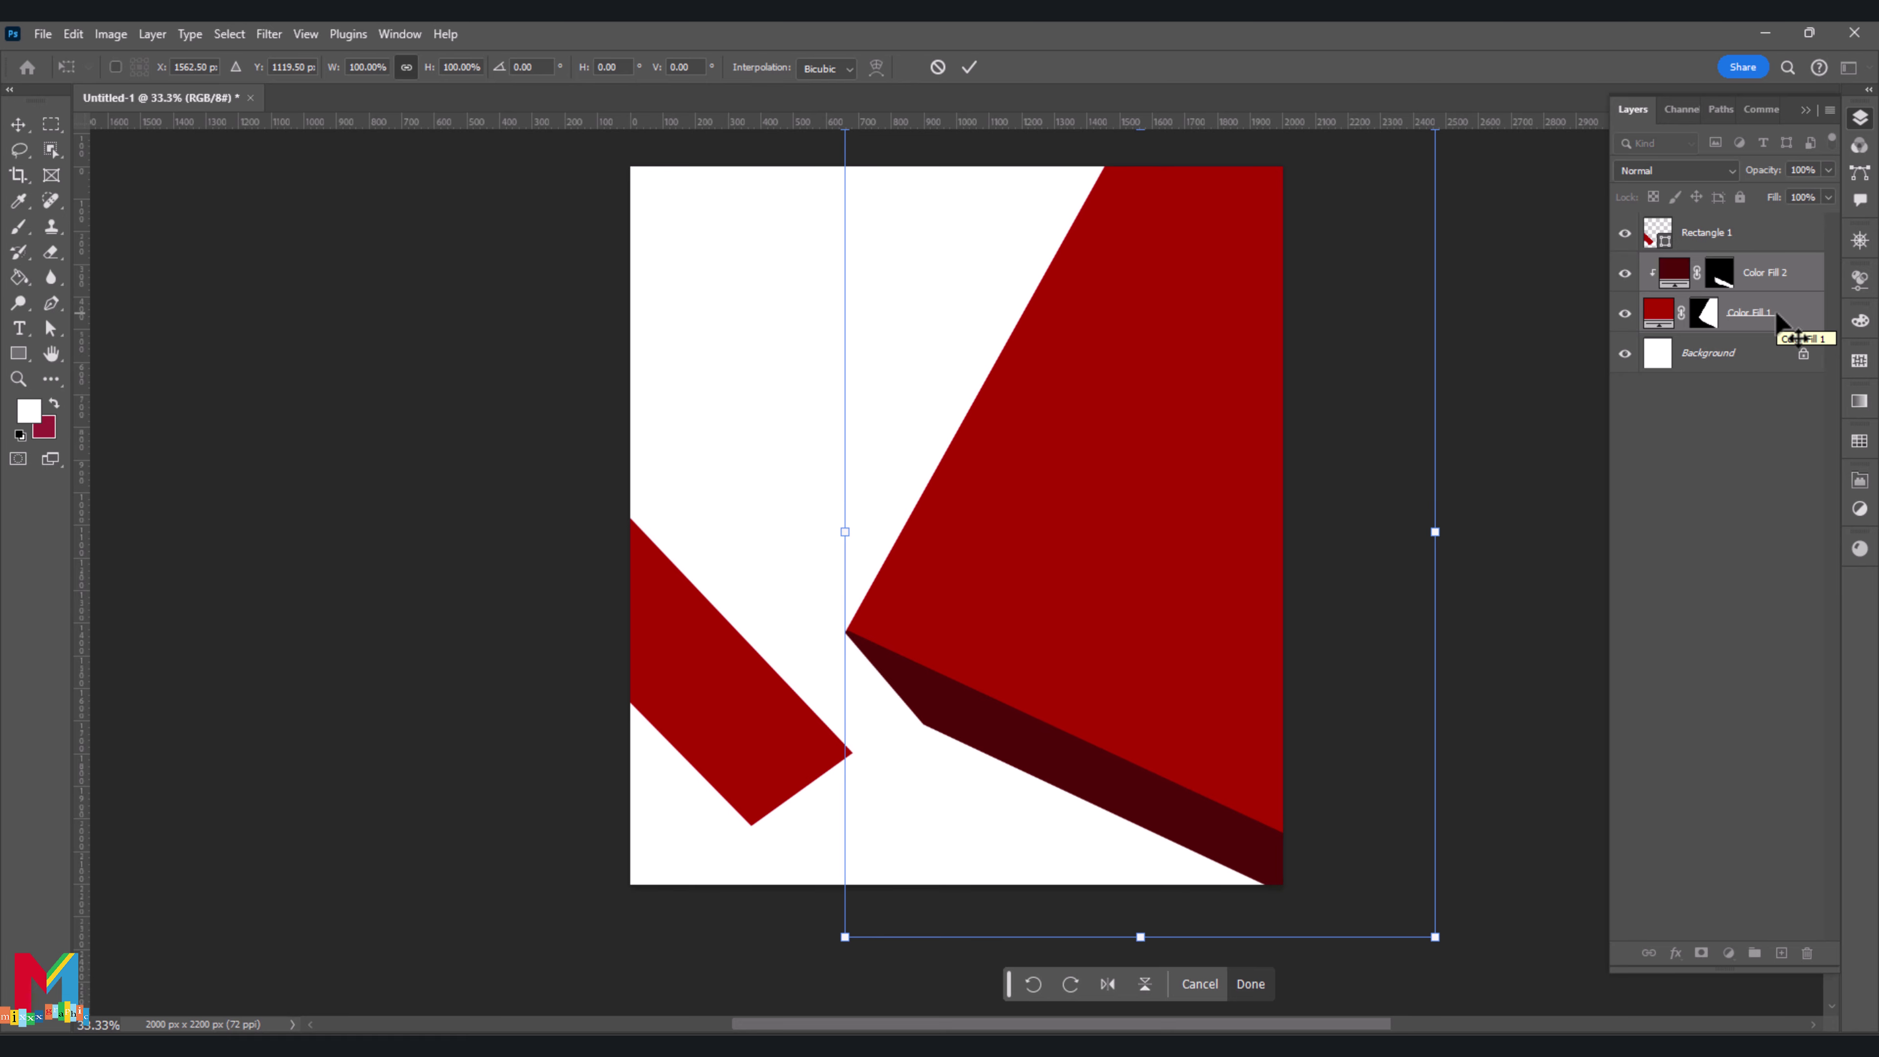
key("shift+Right")
key("shift+Right")
key("shift+Right")
key("Right")
key("Right")
key("Right")
key("Right")
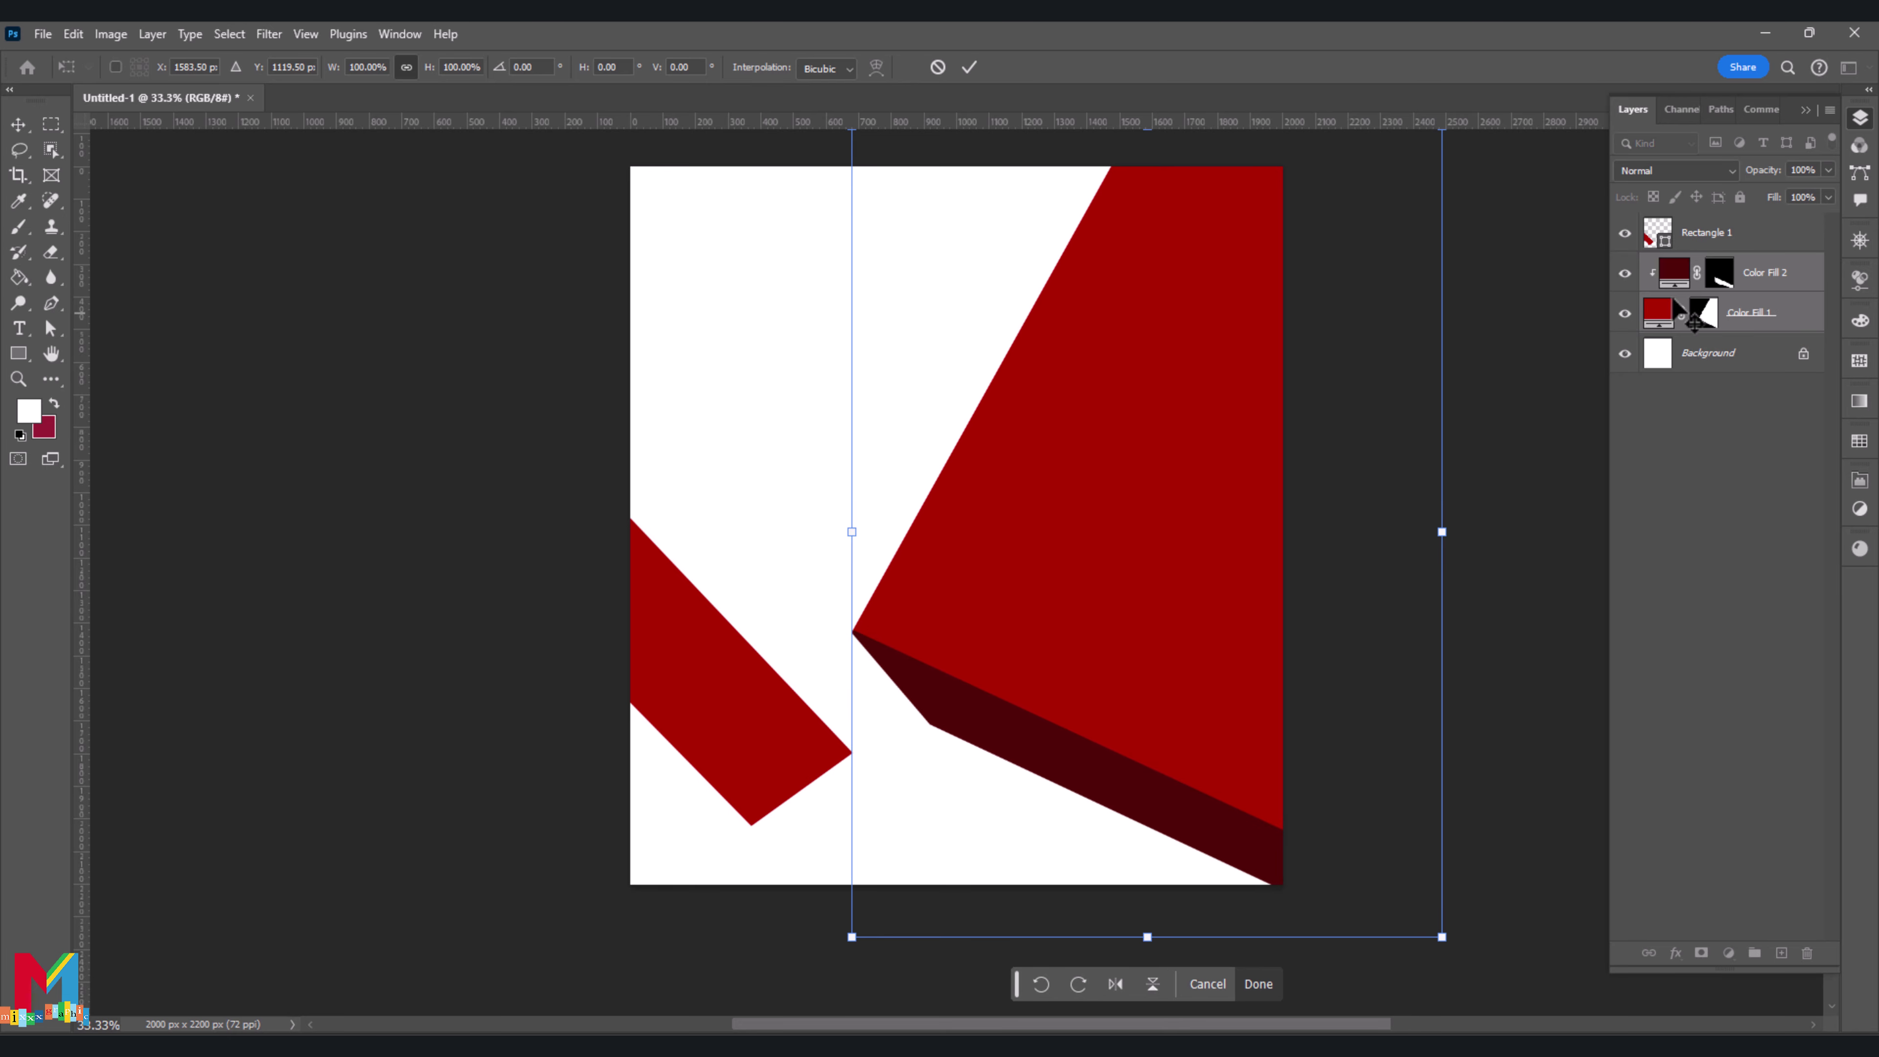
left_click(969, 66)
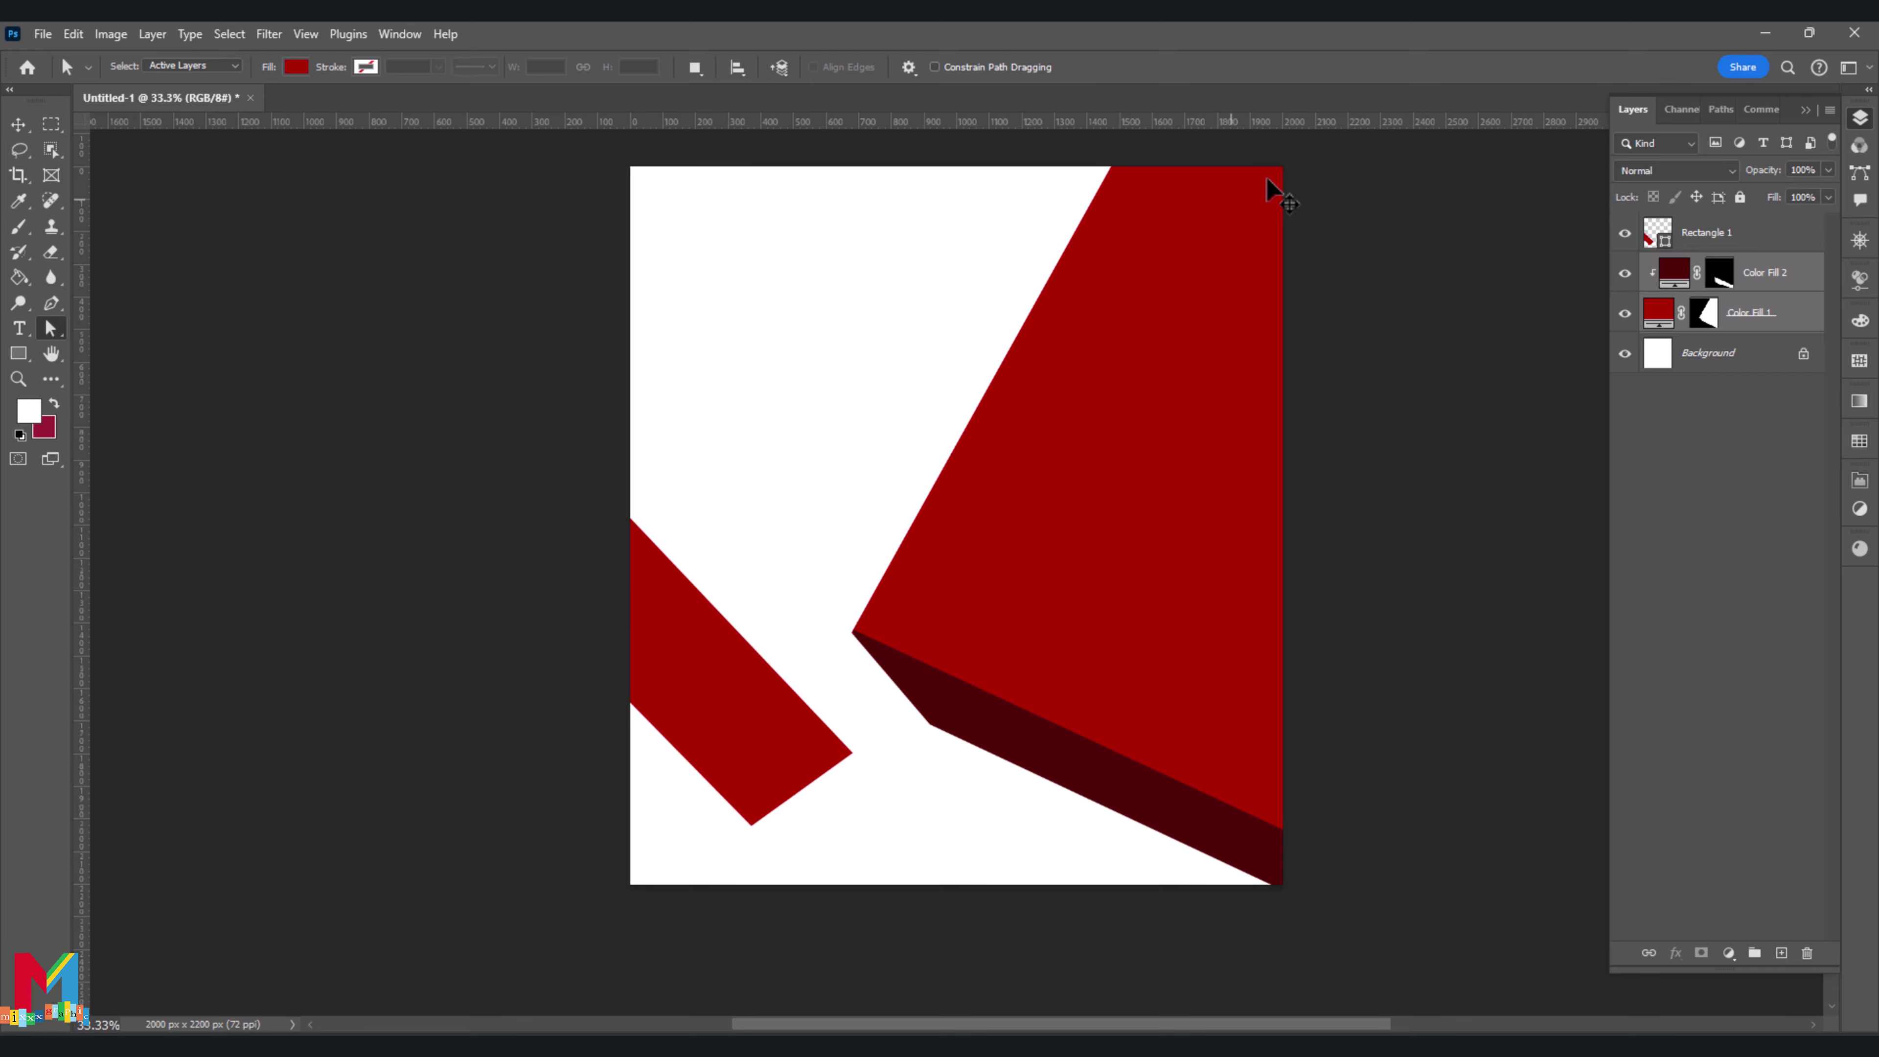
Widen the red bar to about 105% and rotate it roughly 6°
left_click(1662, 236)
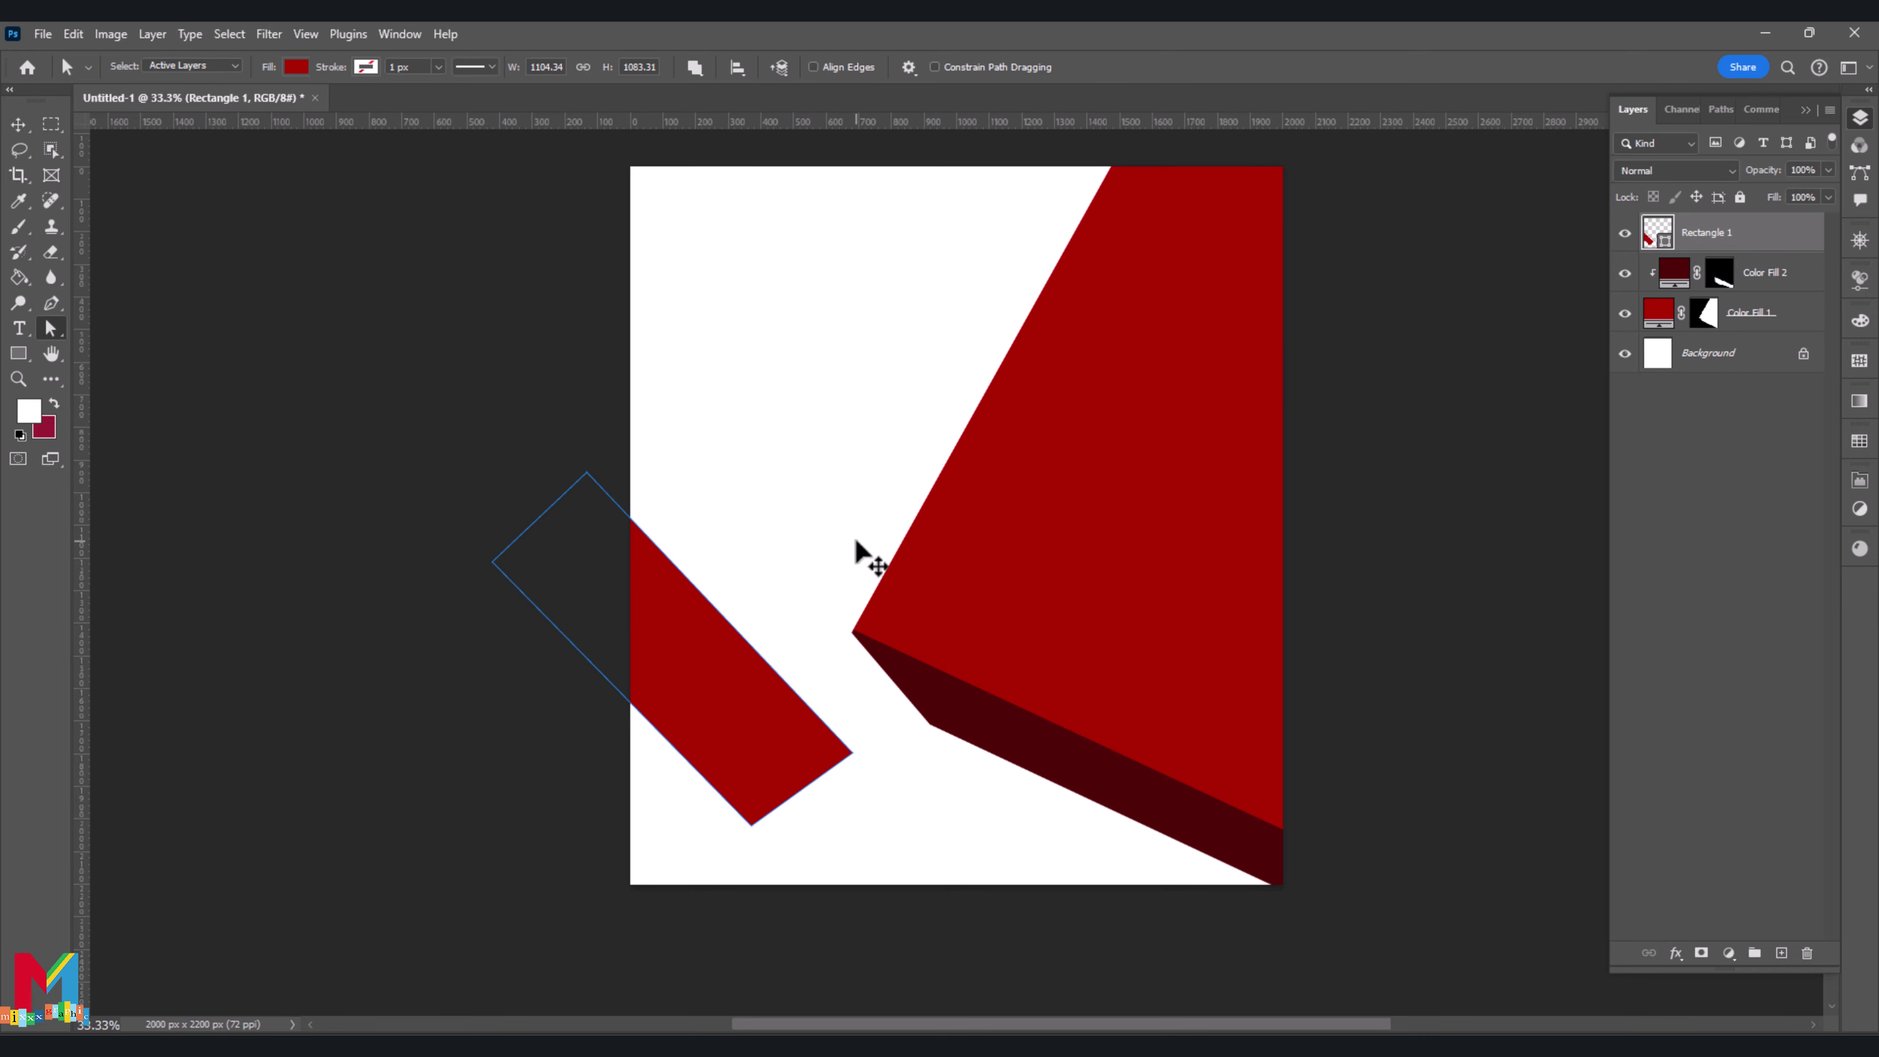
key("ctrl+t")
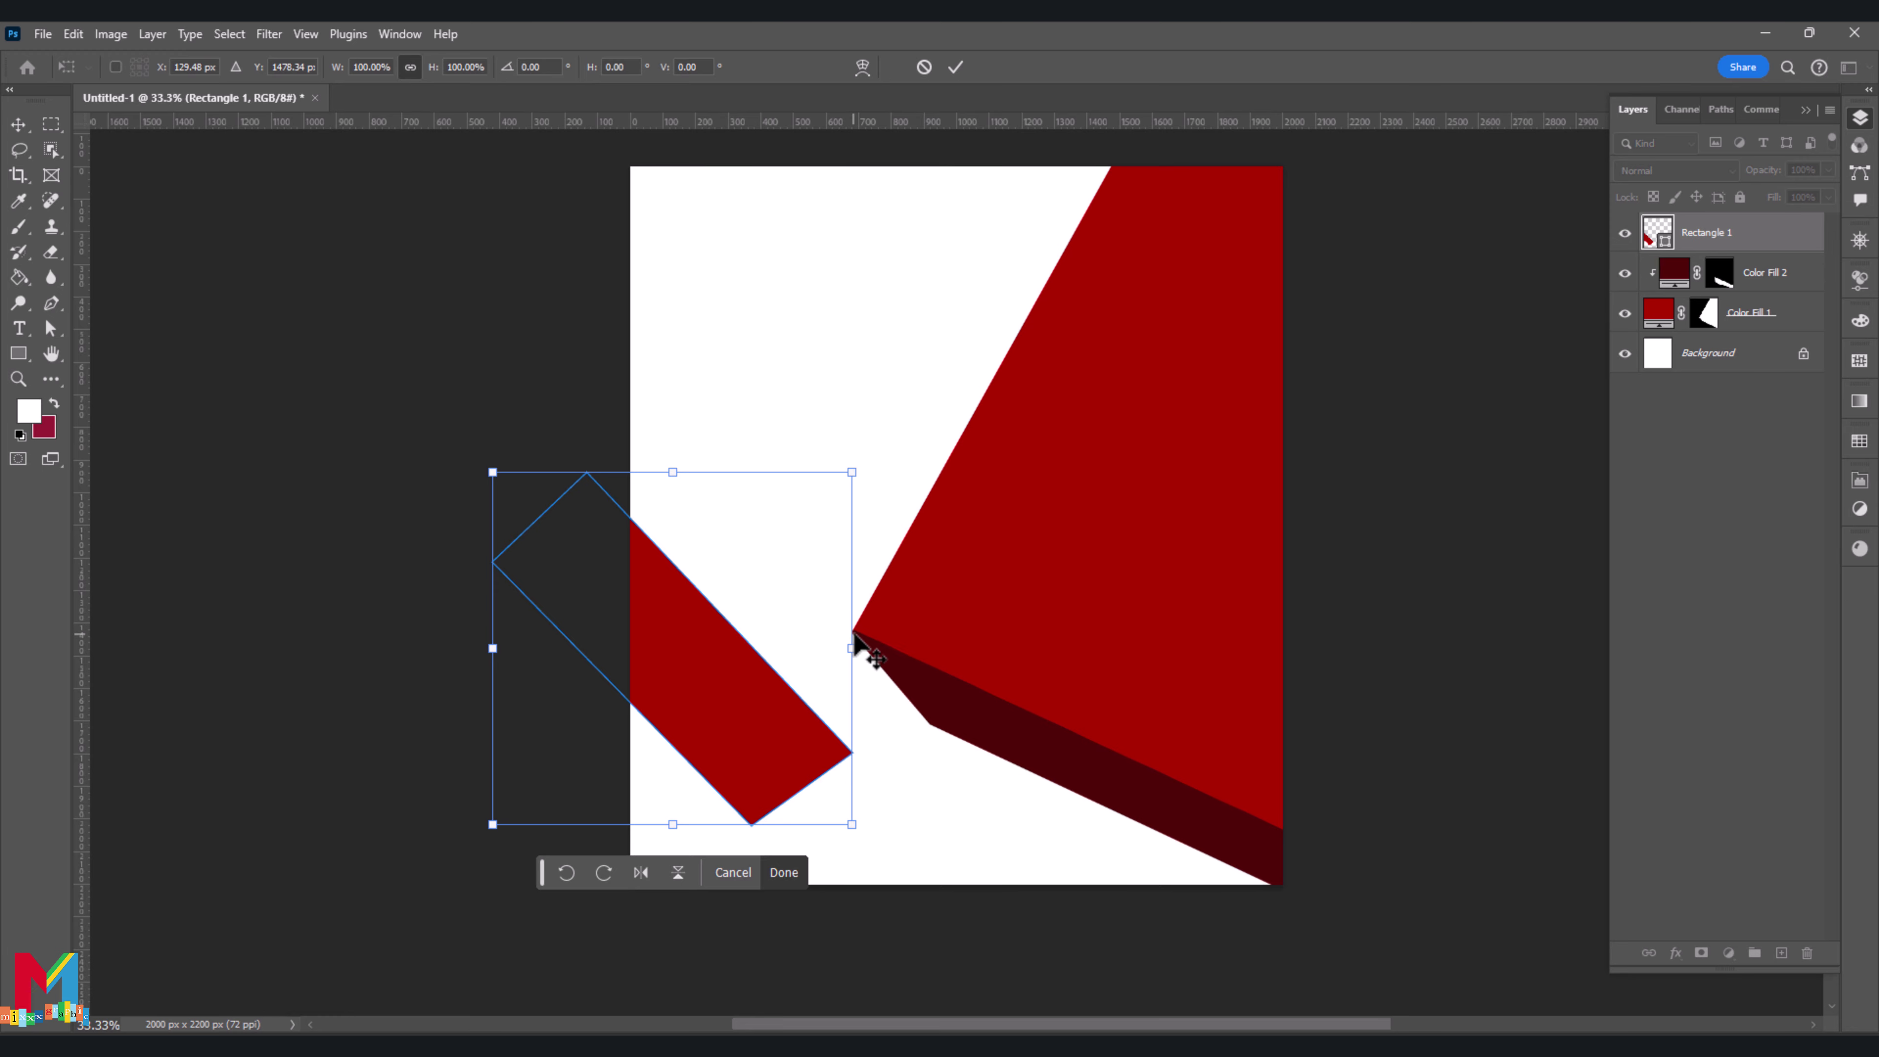
left_click_drag(851, 648, 871, 648)
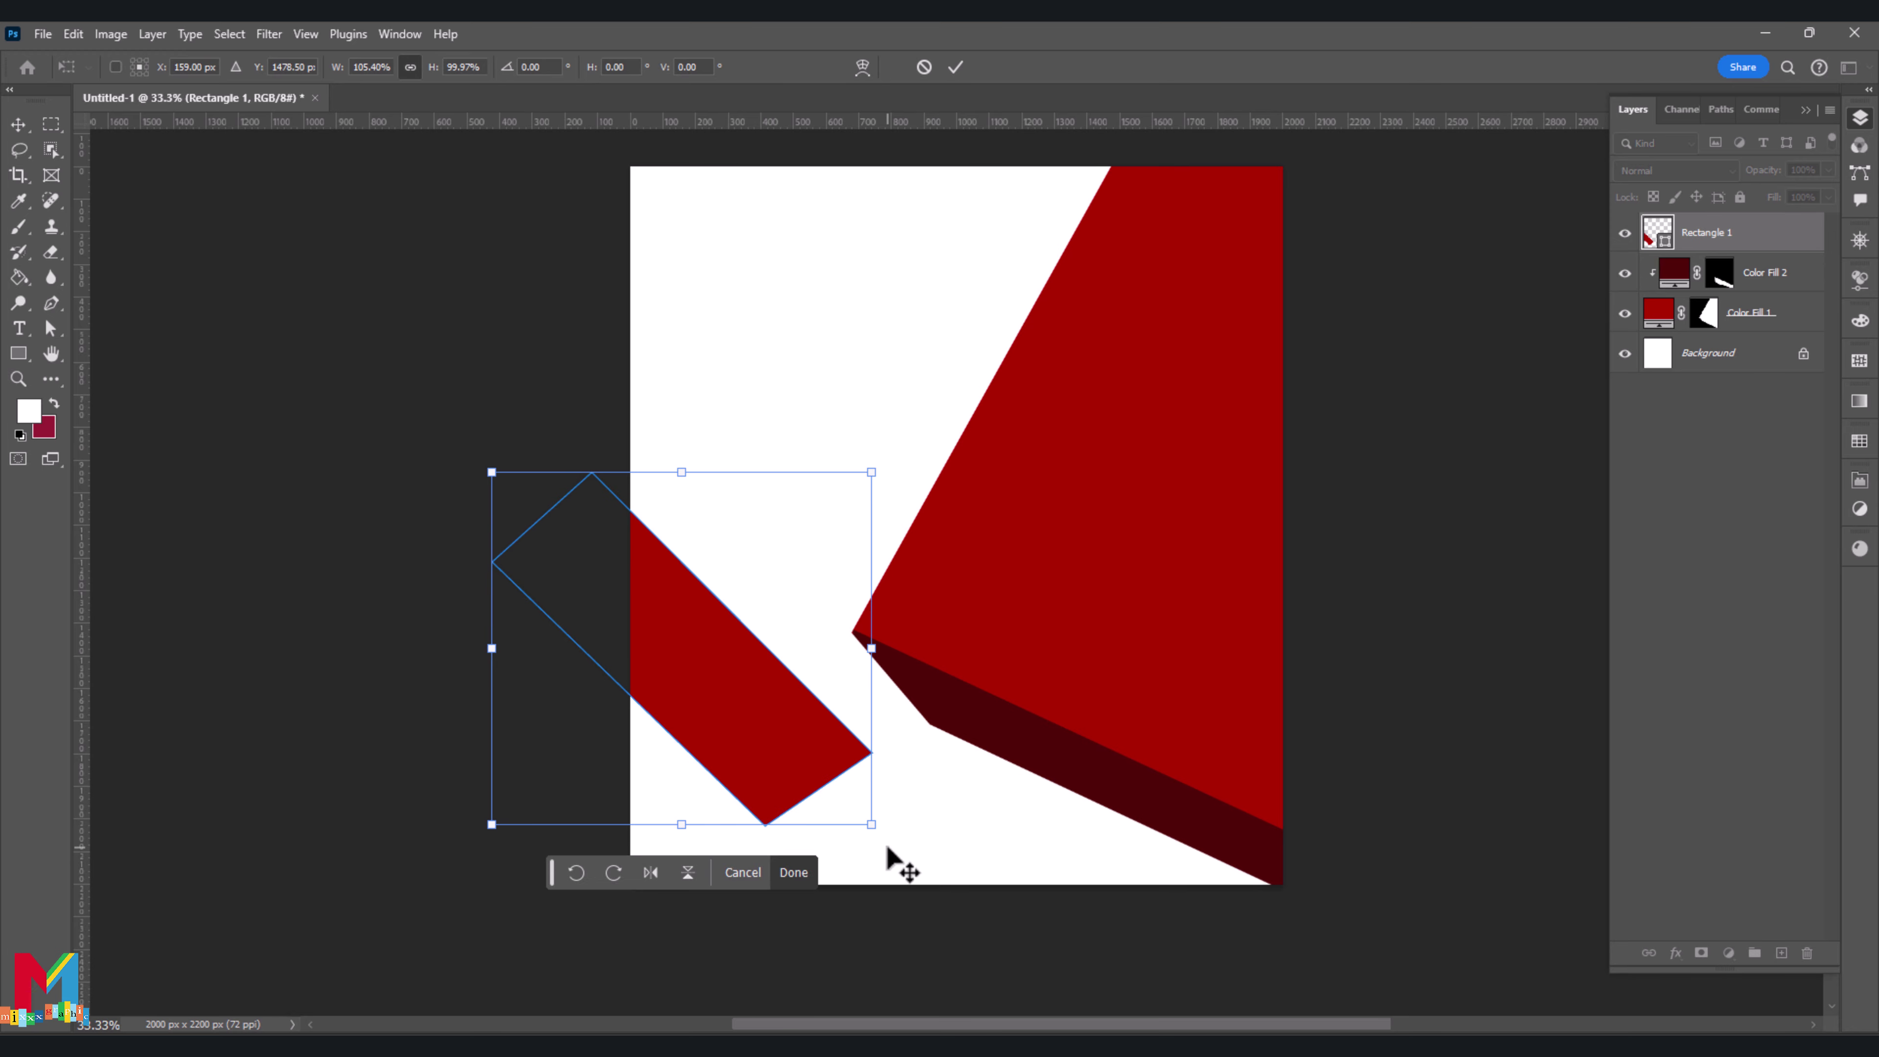
left_click_drag(889, 860, 915, 843)
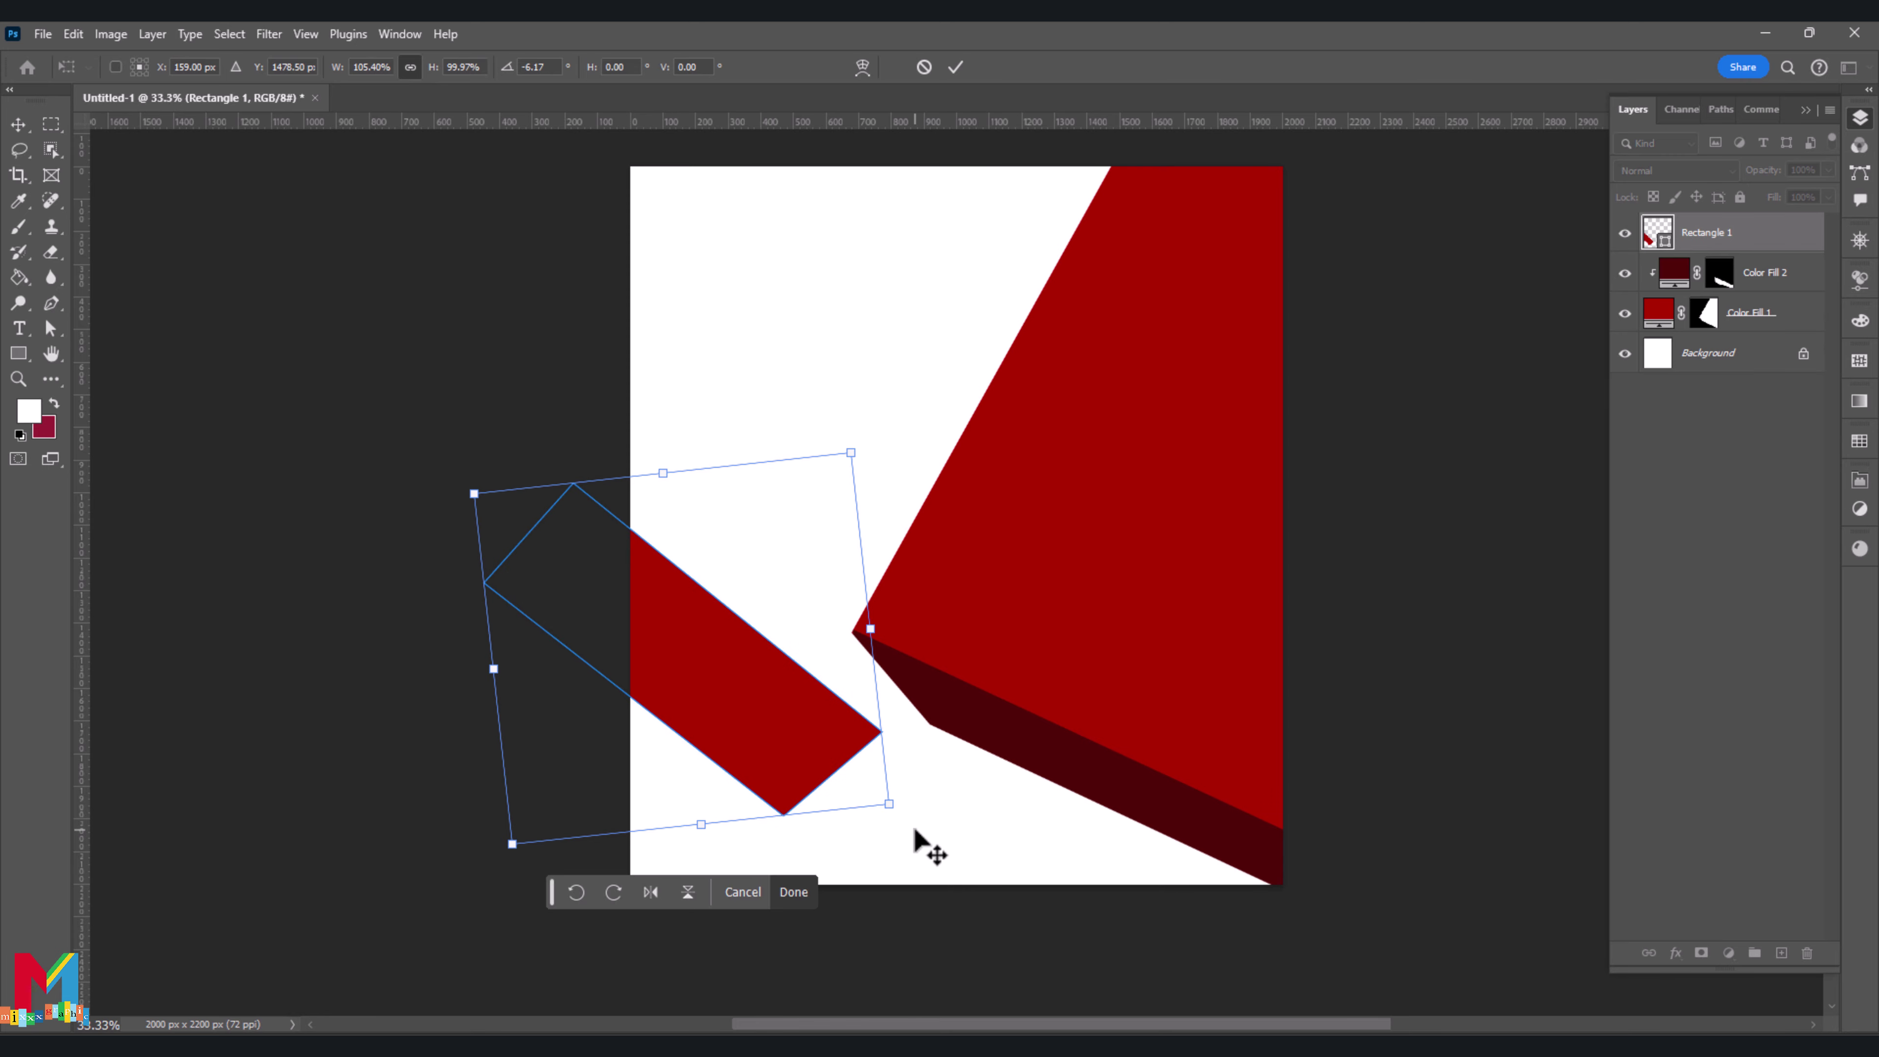
key("Escape")
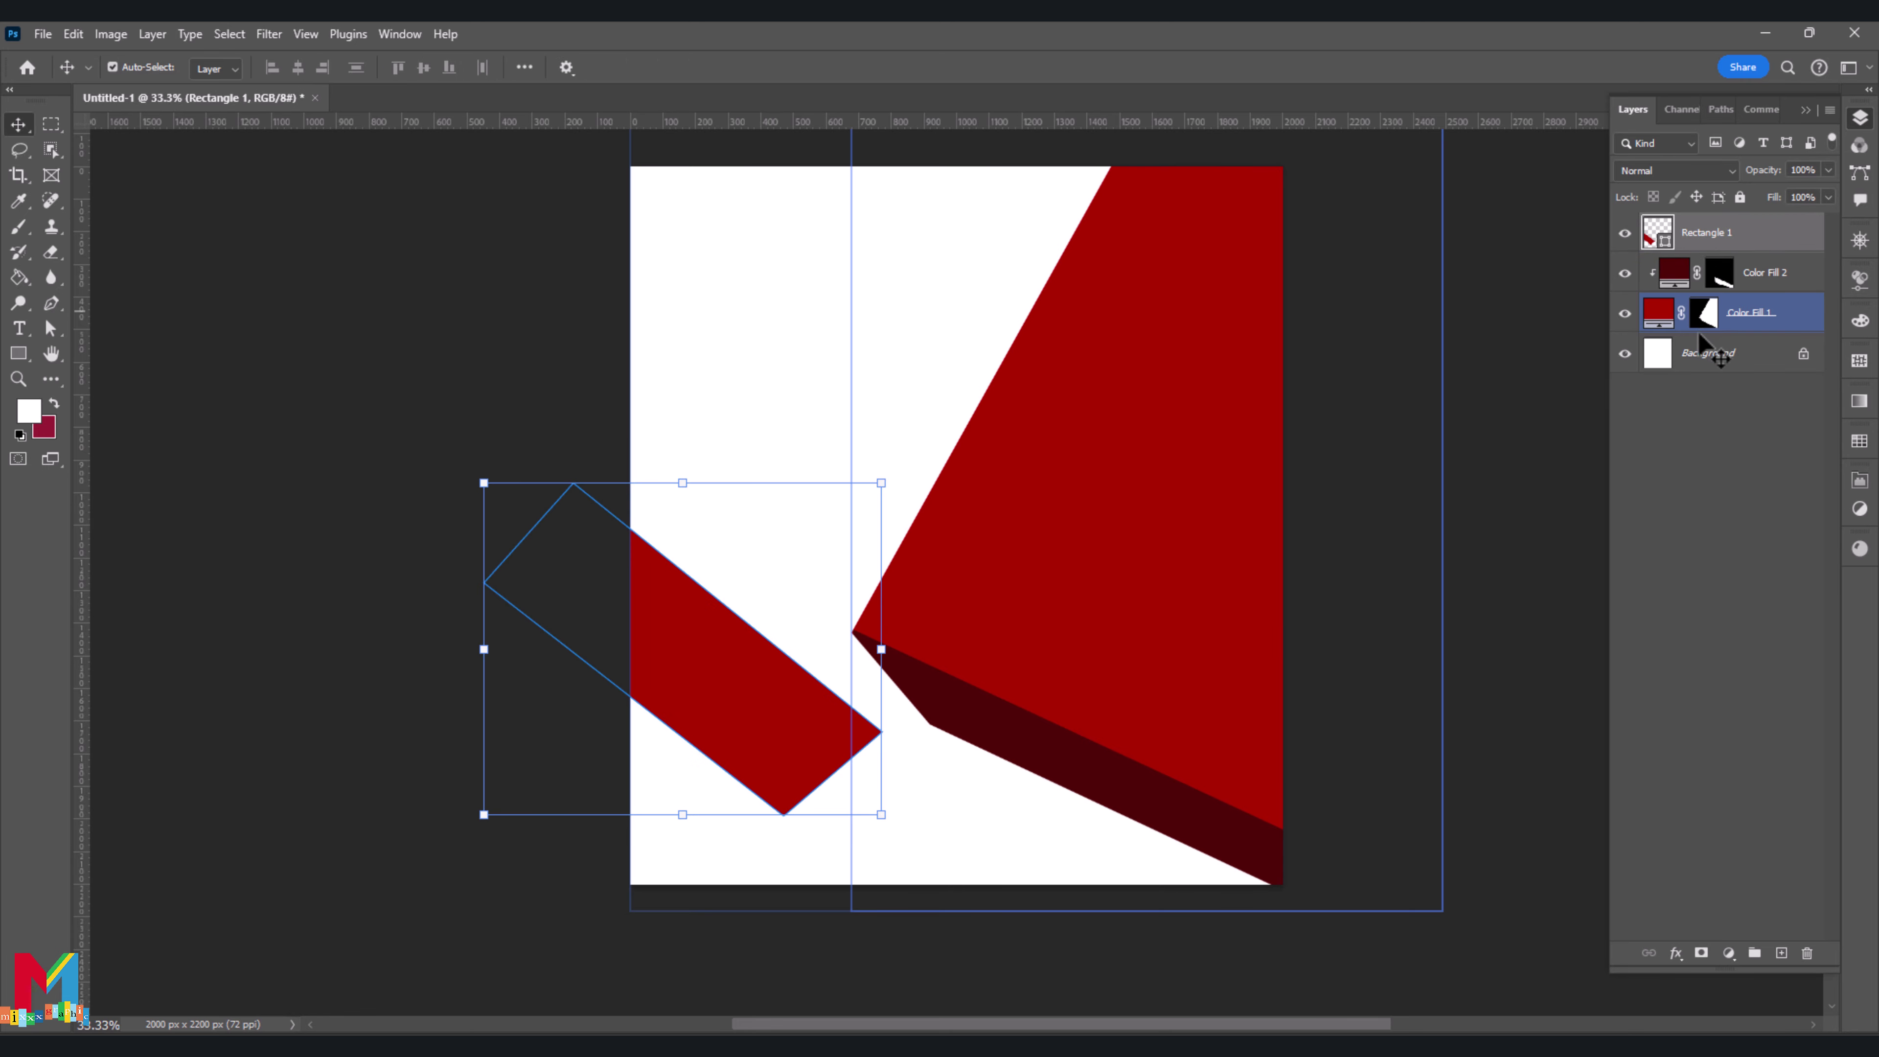
On a new layer, outline the bar's side face and turn it into a selection
key("p")
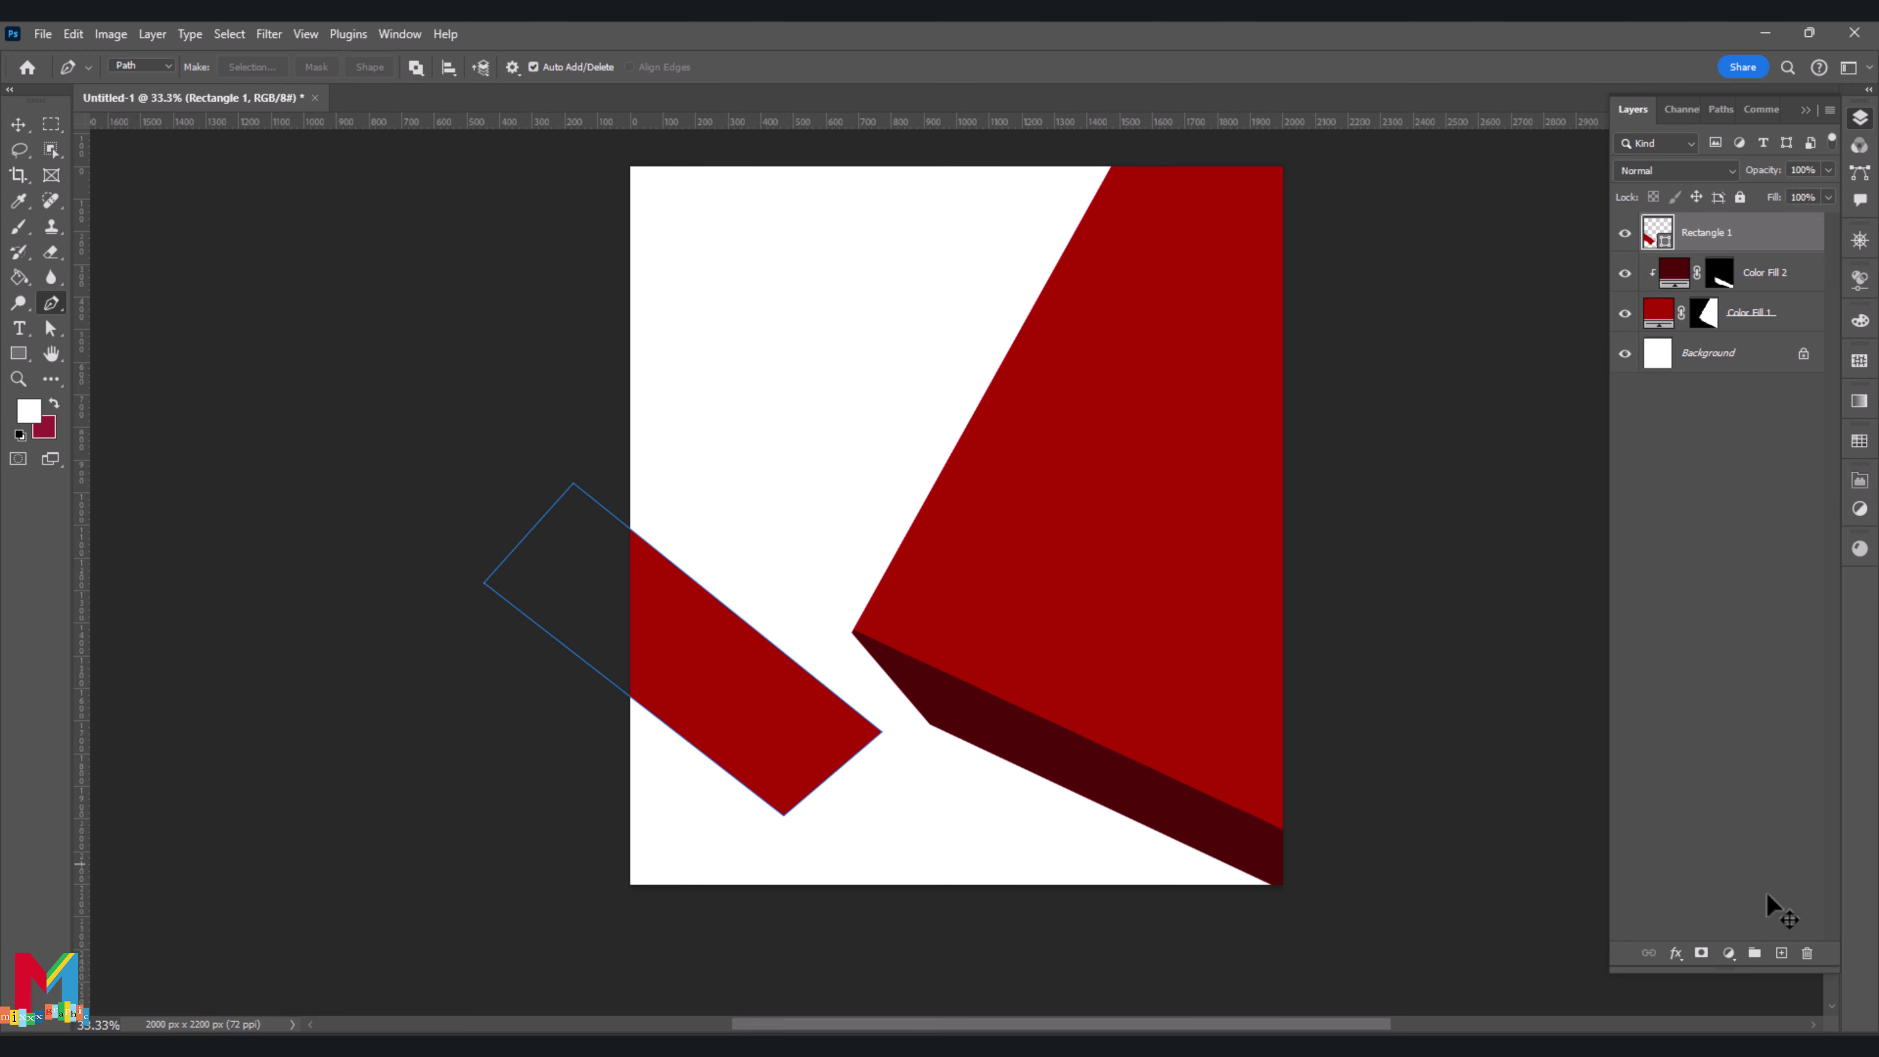
left_click(1783, 953)
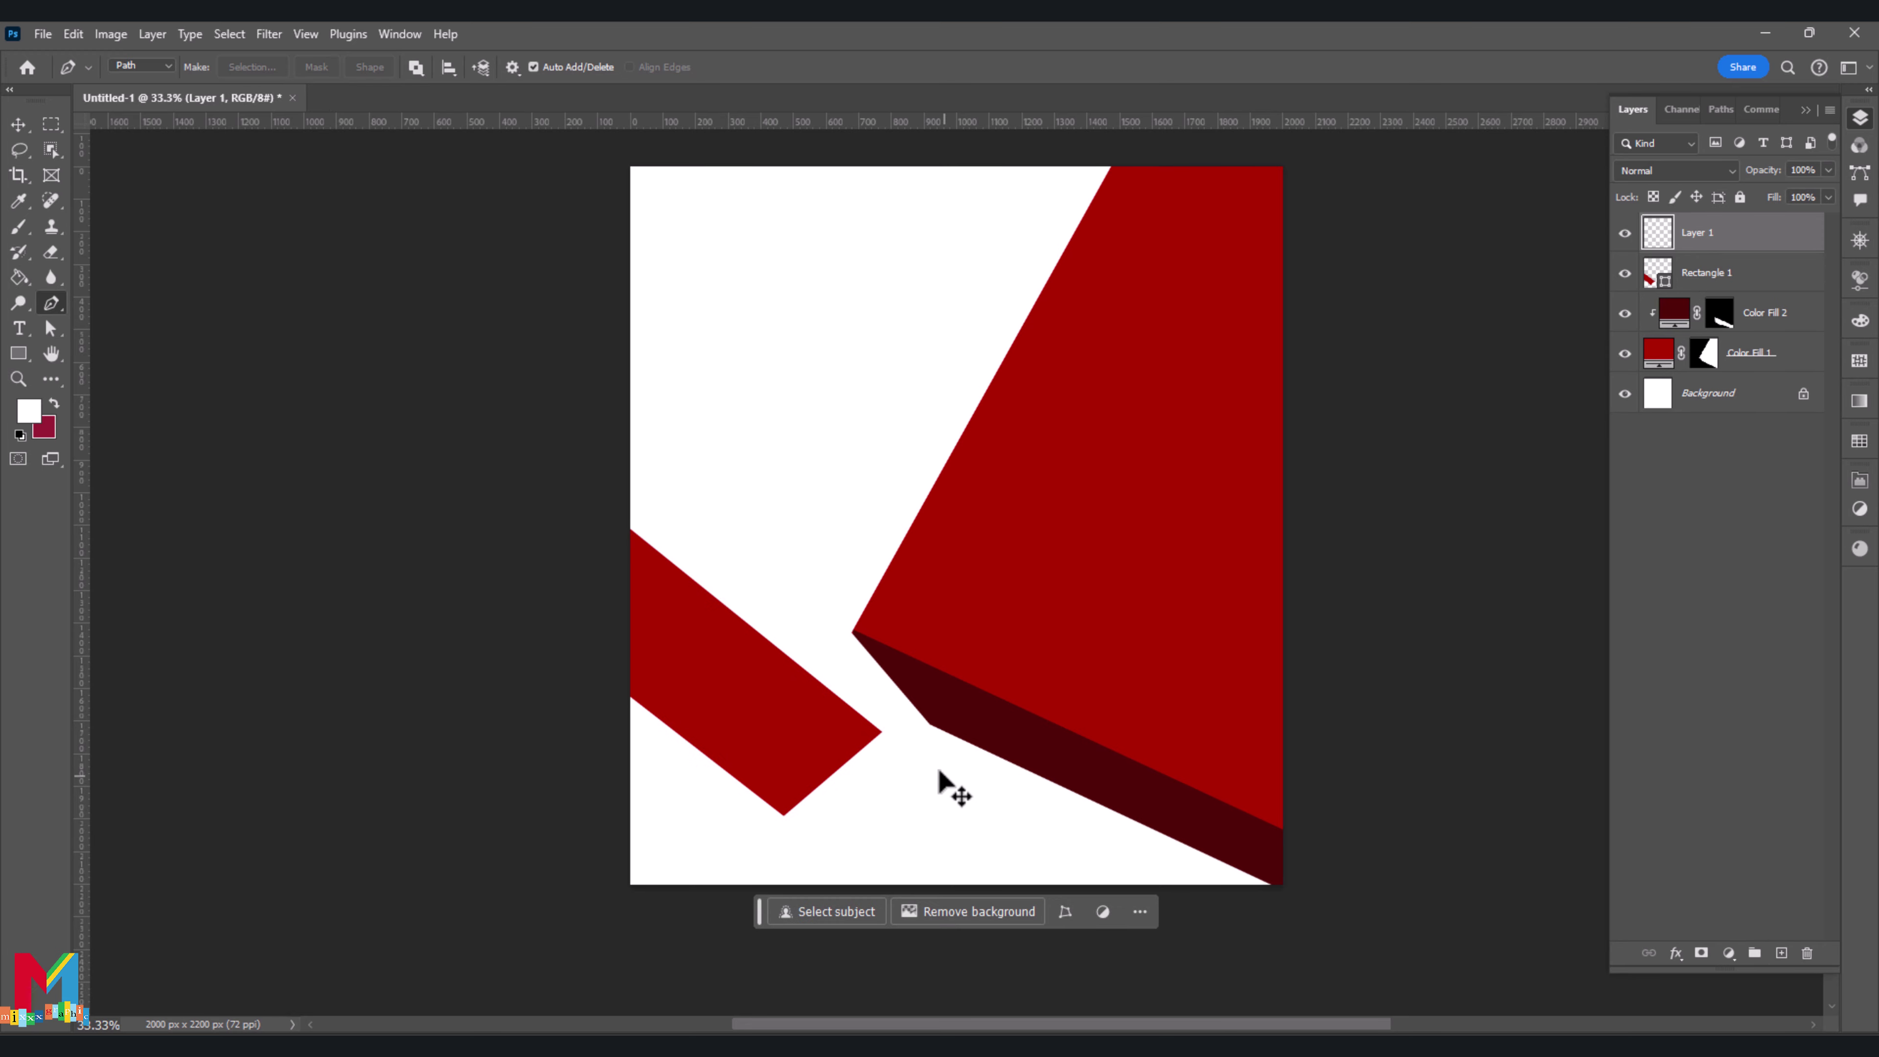
left_click(878, 729)
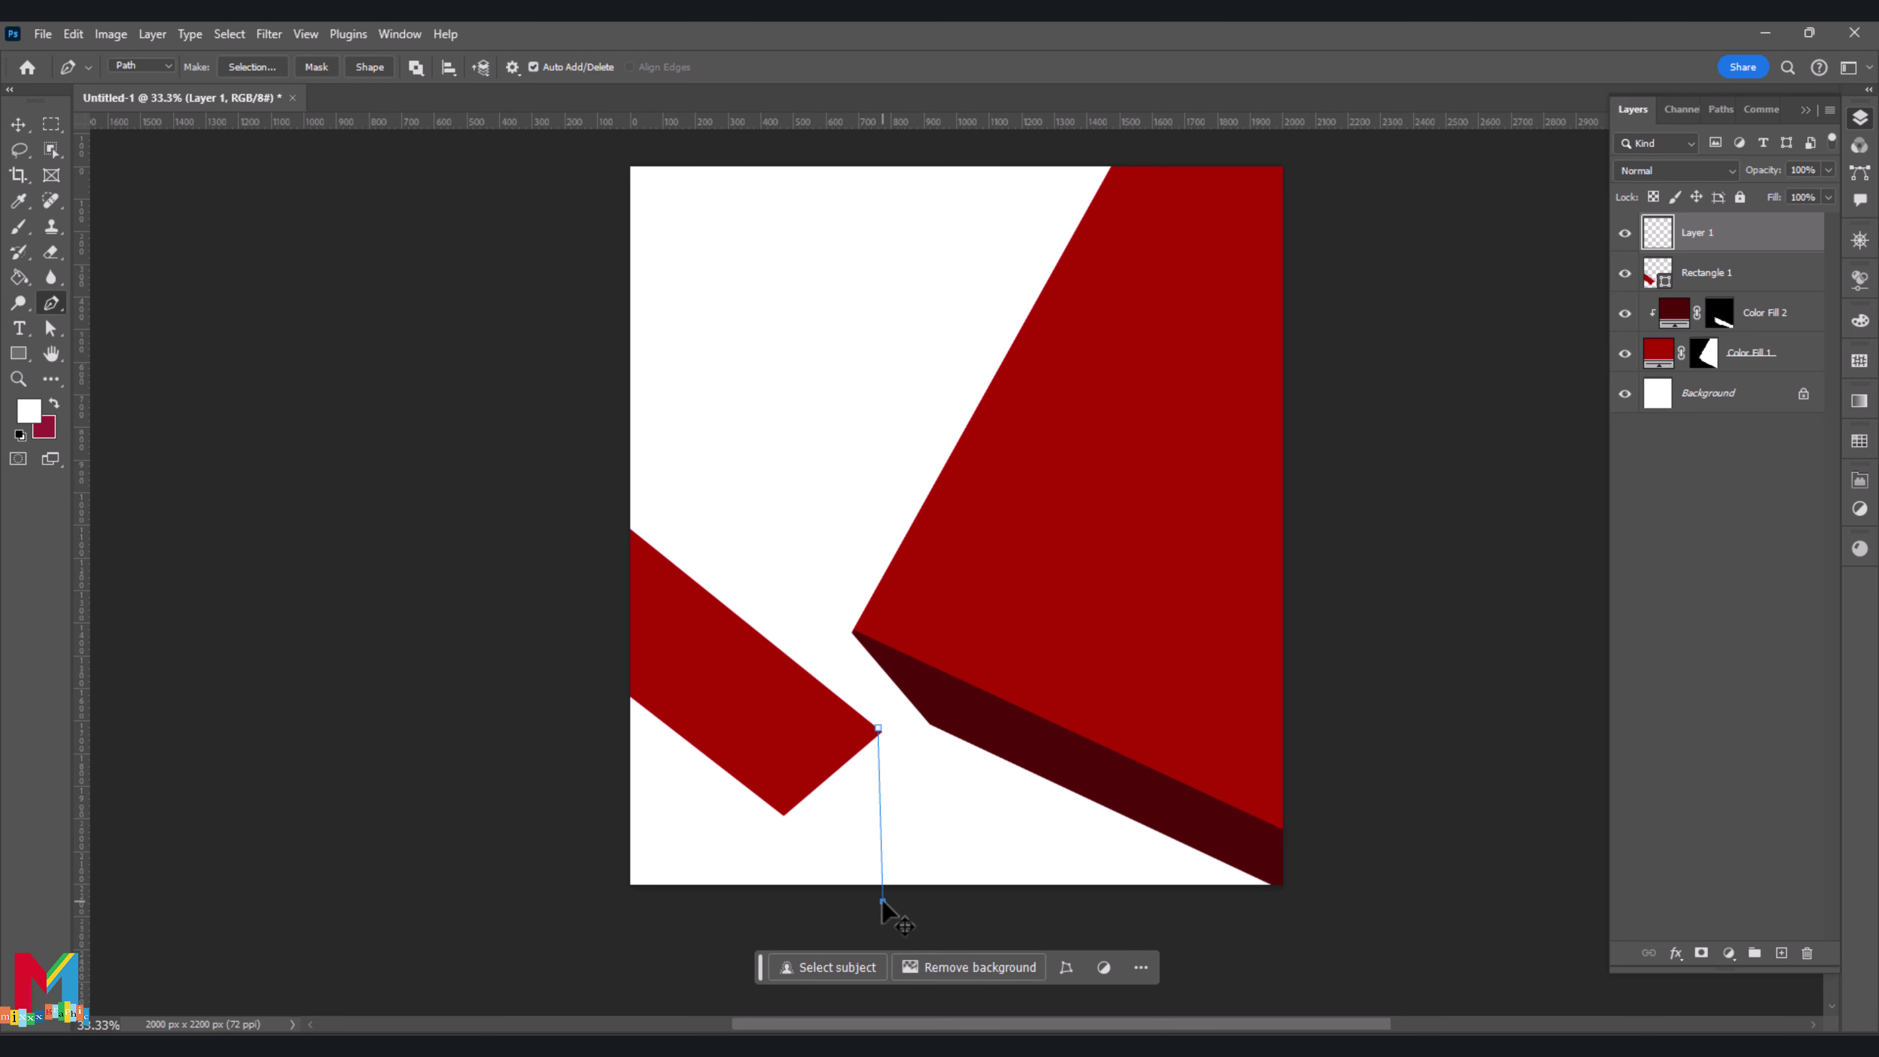
key("ctrl+z")
left_click(901, 897)
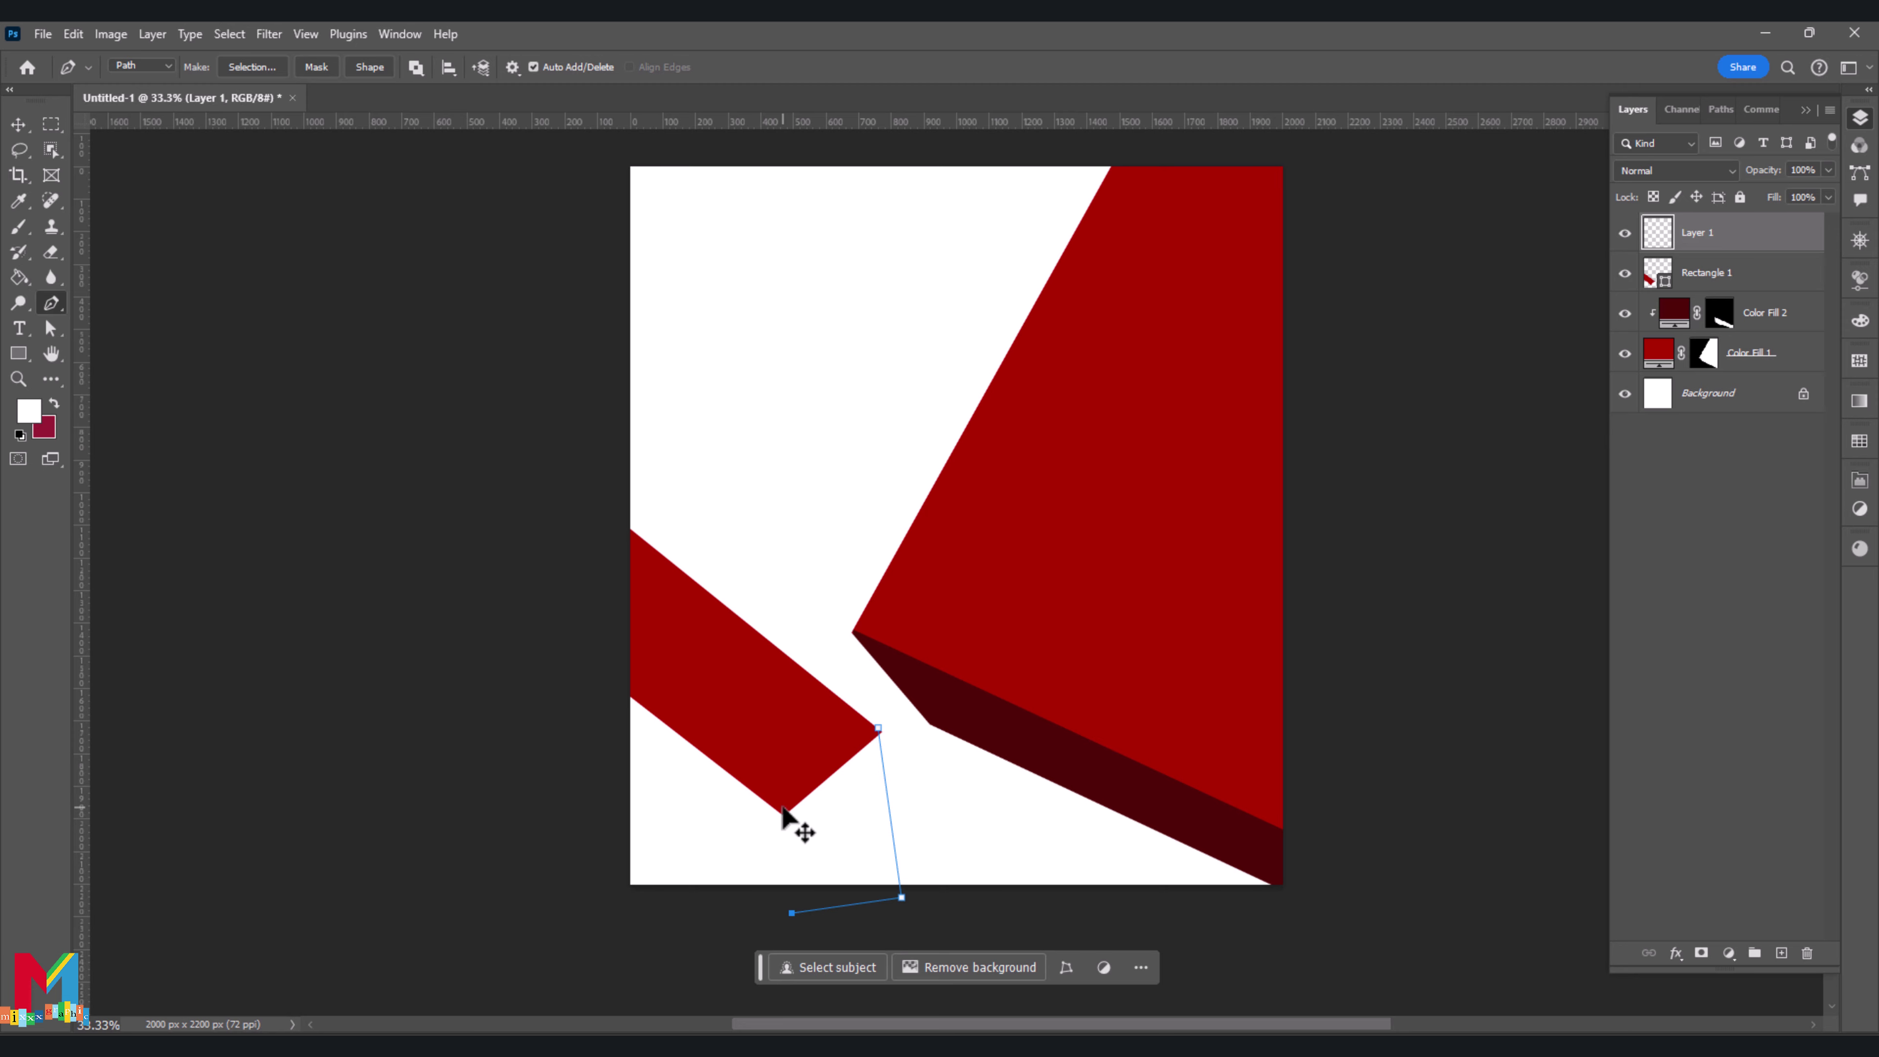
left_click(876, 728, "shift")
right_click(890, 819)
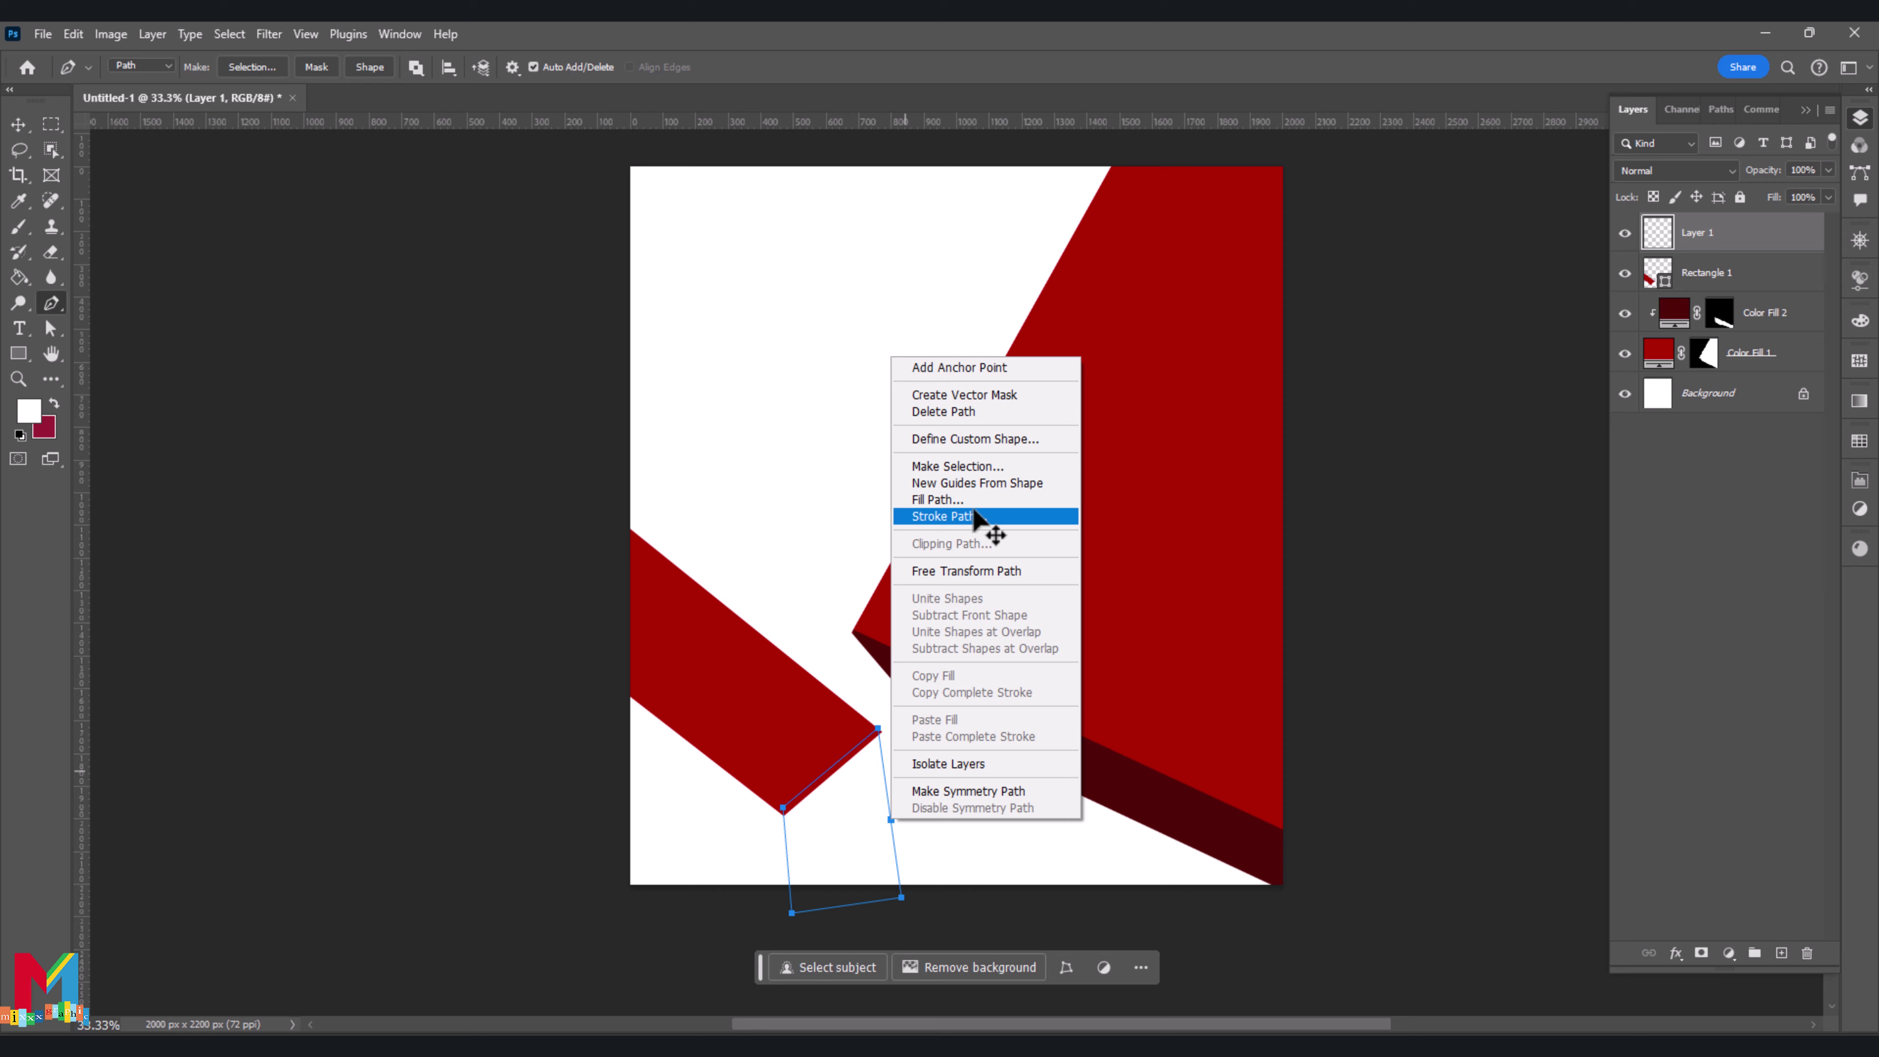
left_click(962, 467)
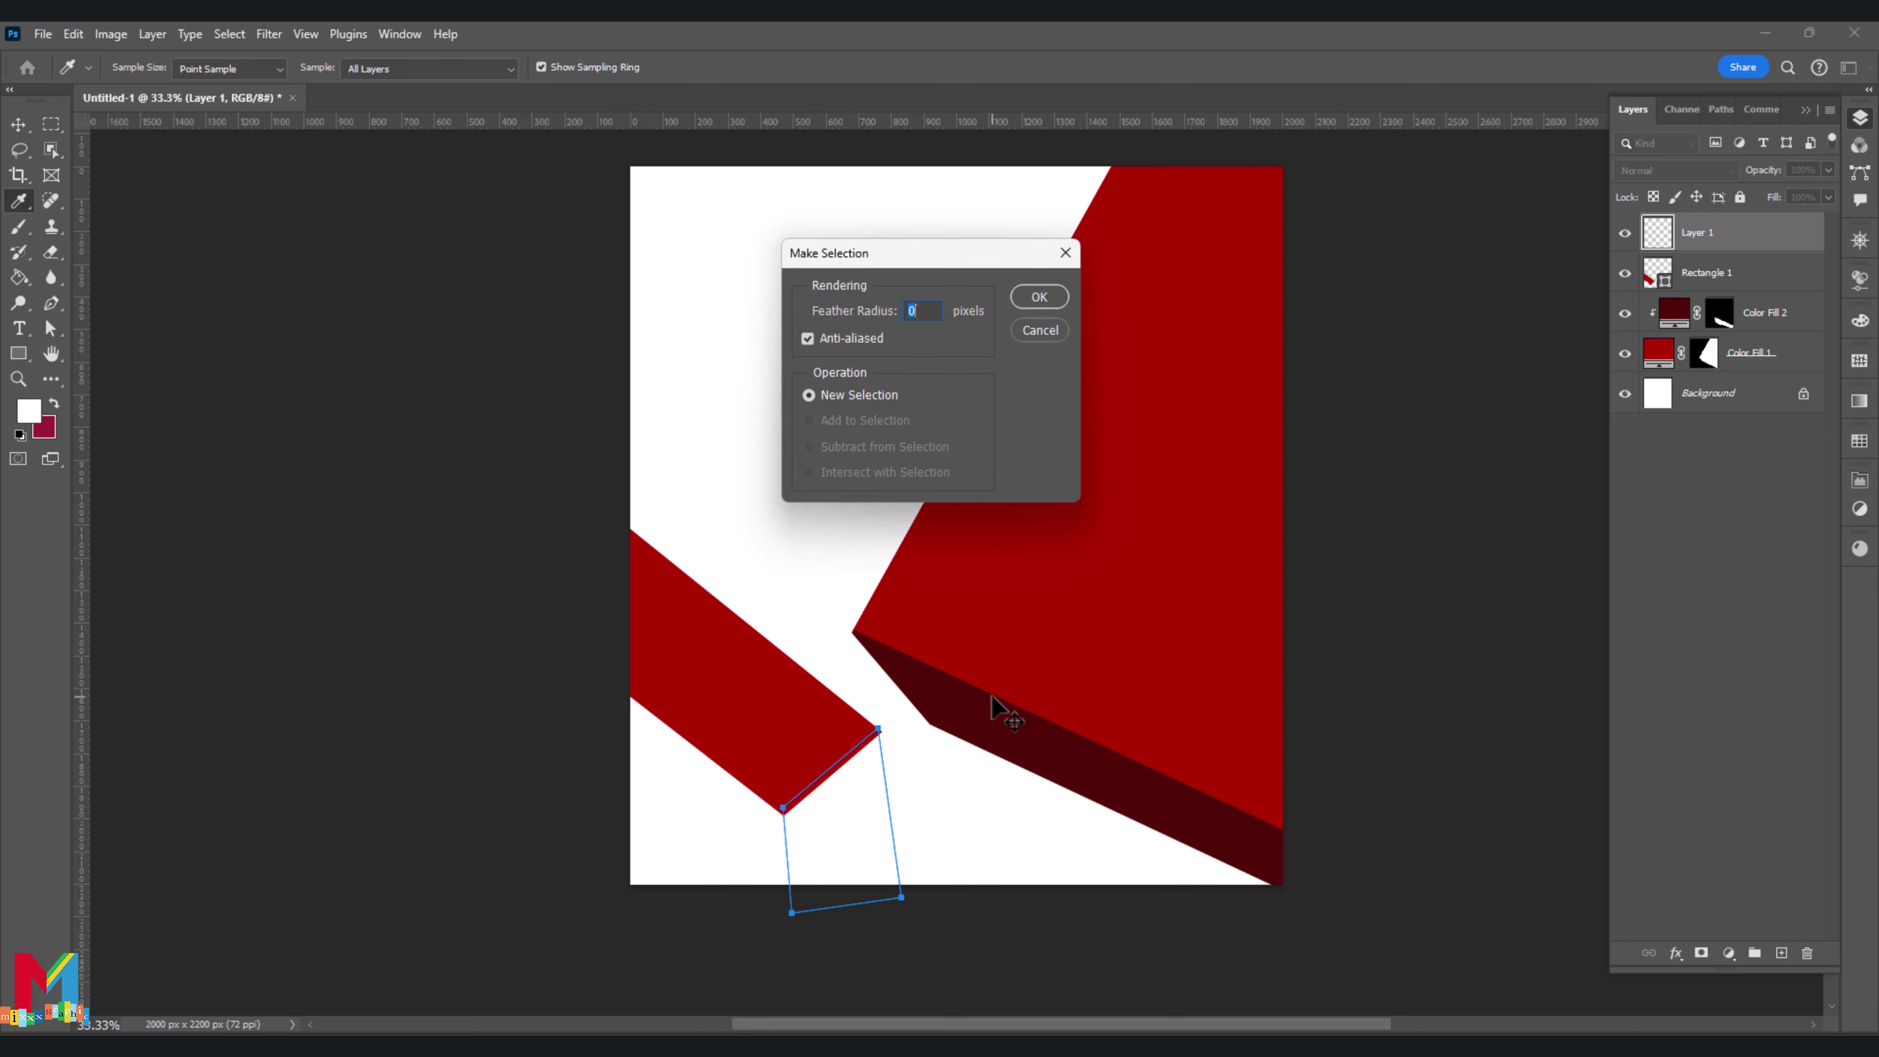
left_click(1039, 296)
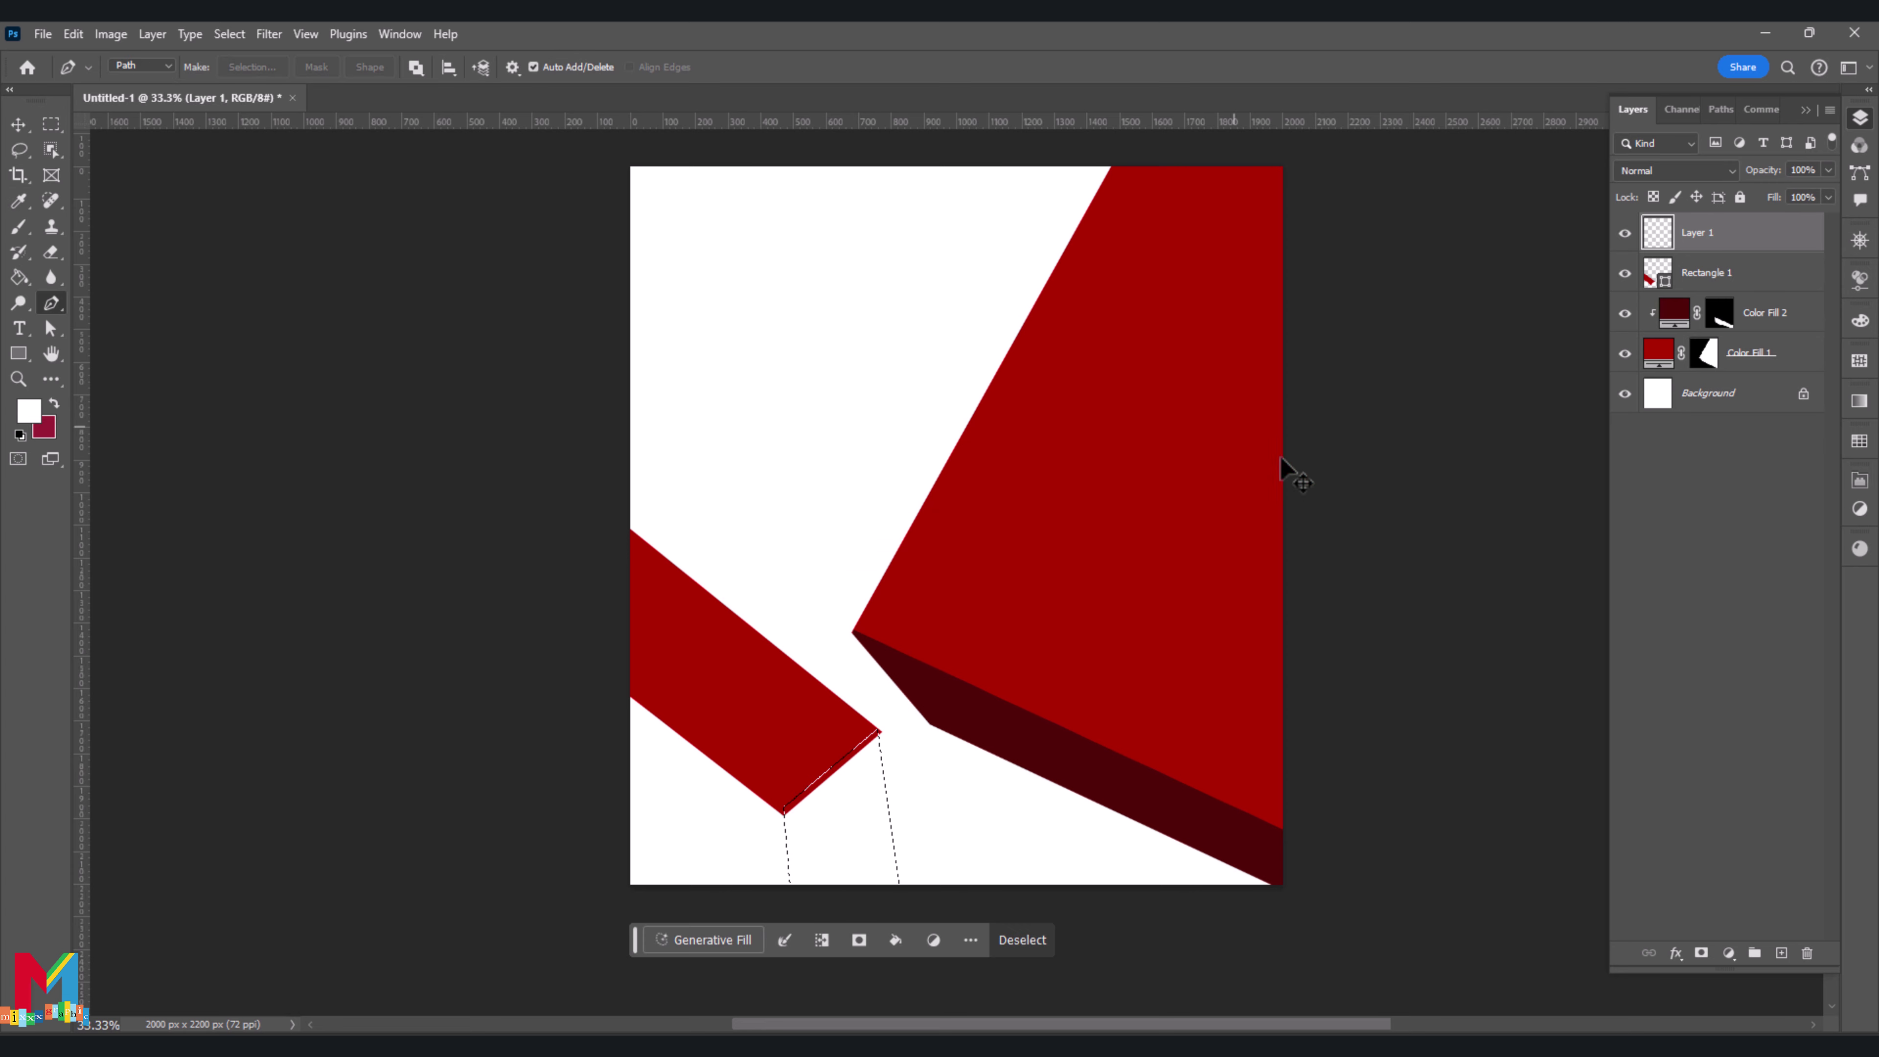
Fill the selection with a sampled dark maroon Color Fill 3 and move it below Rectangle 1
left_click(1729, 953)
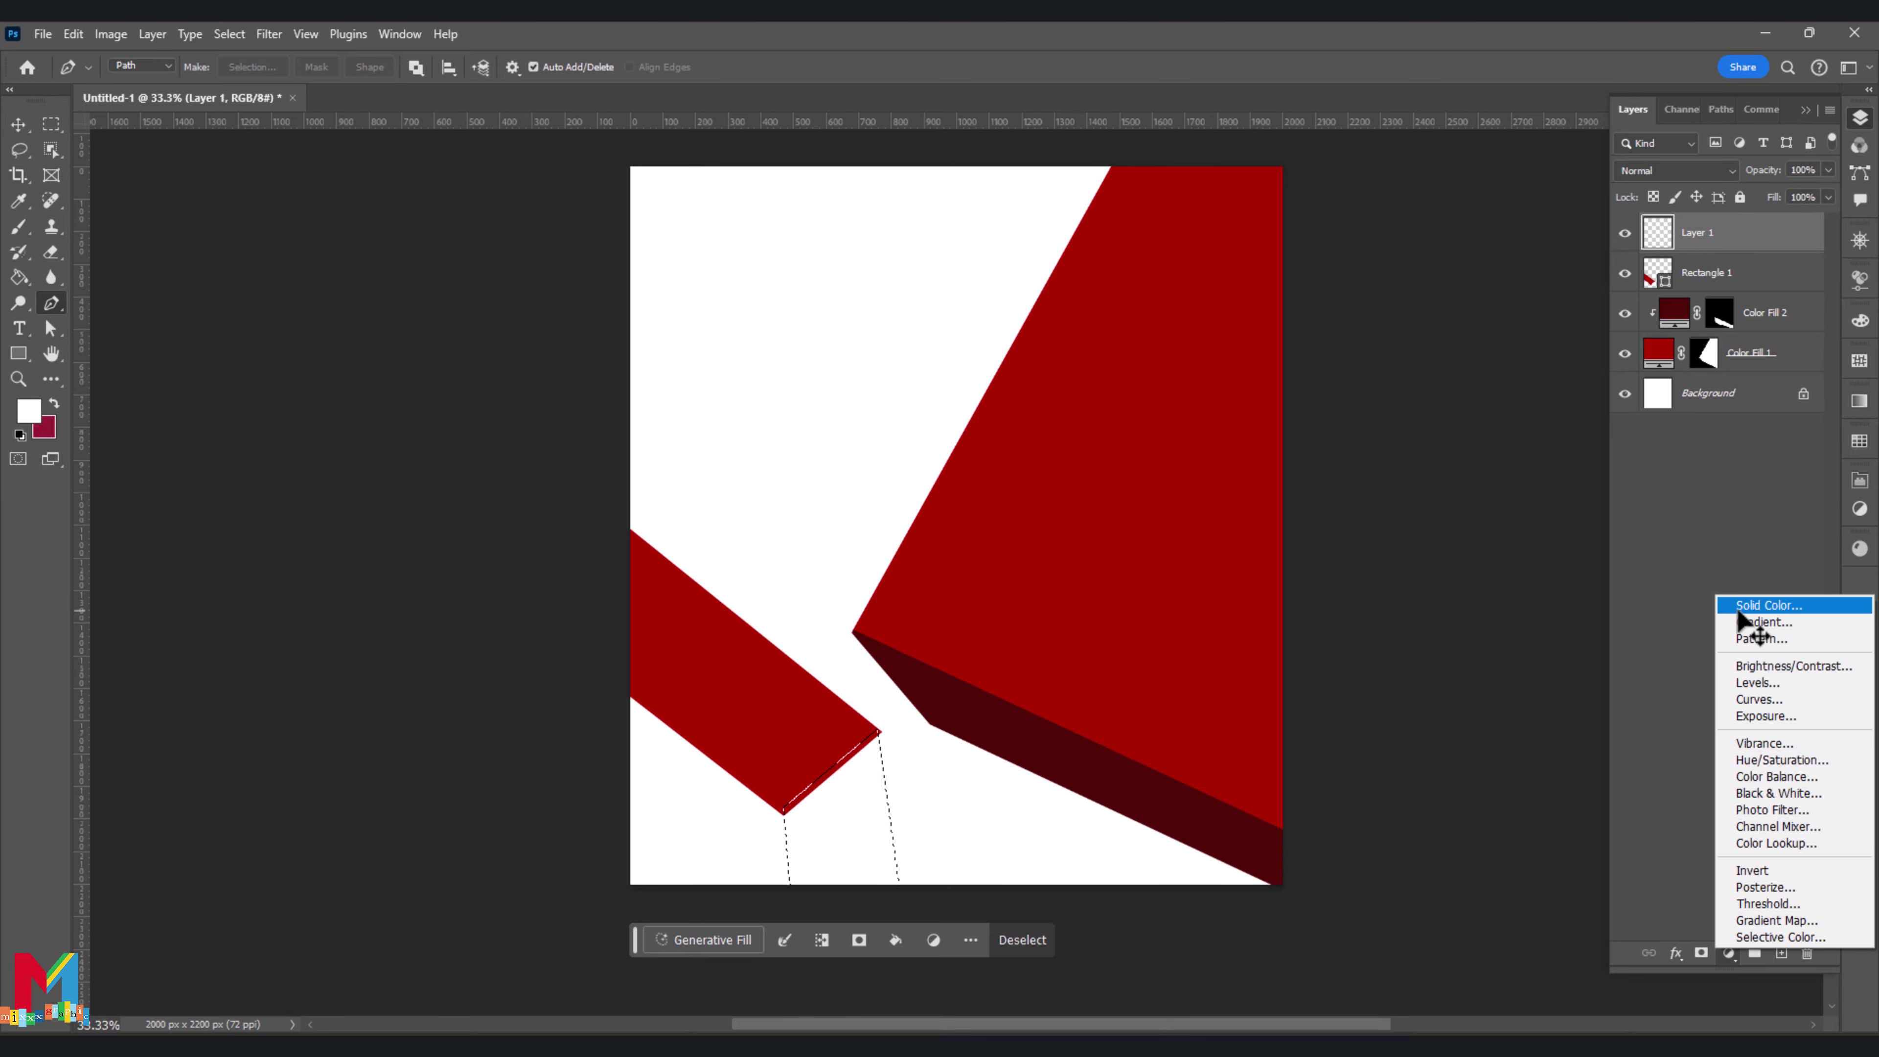
left_click(1753, 608)
left_click(1025, 736)
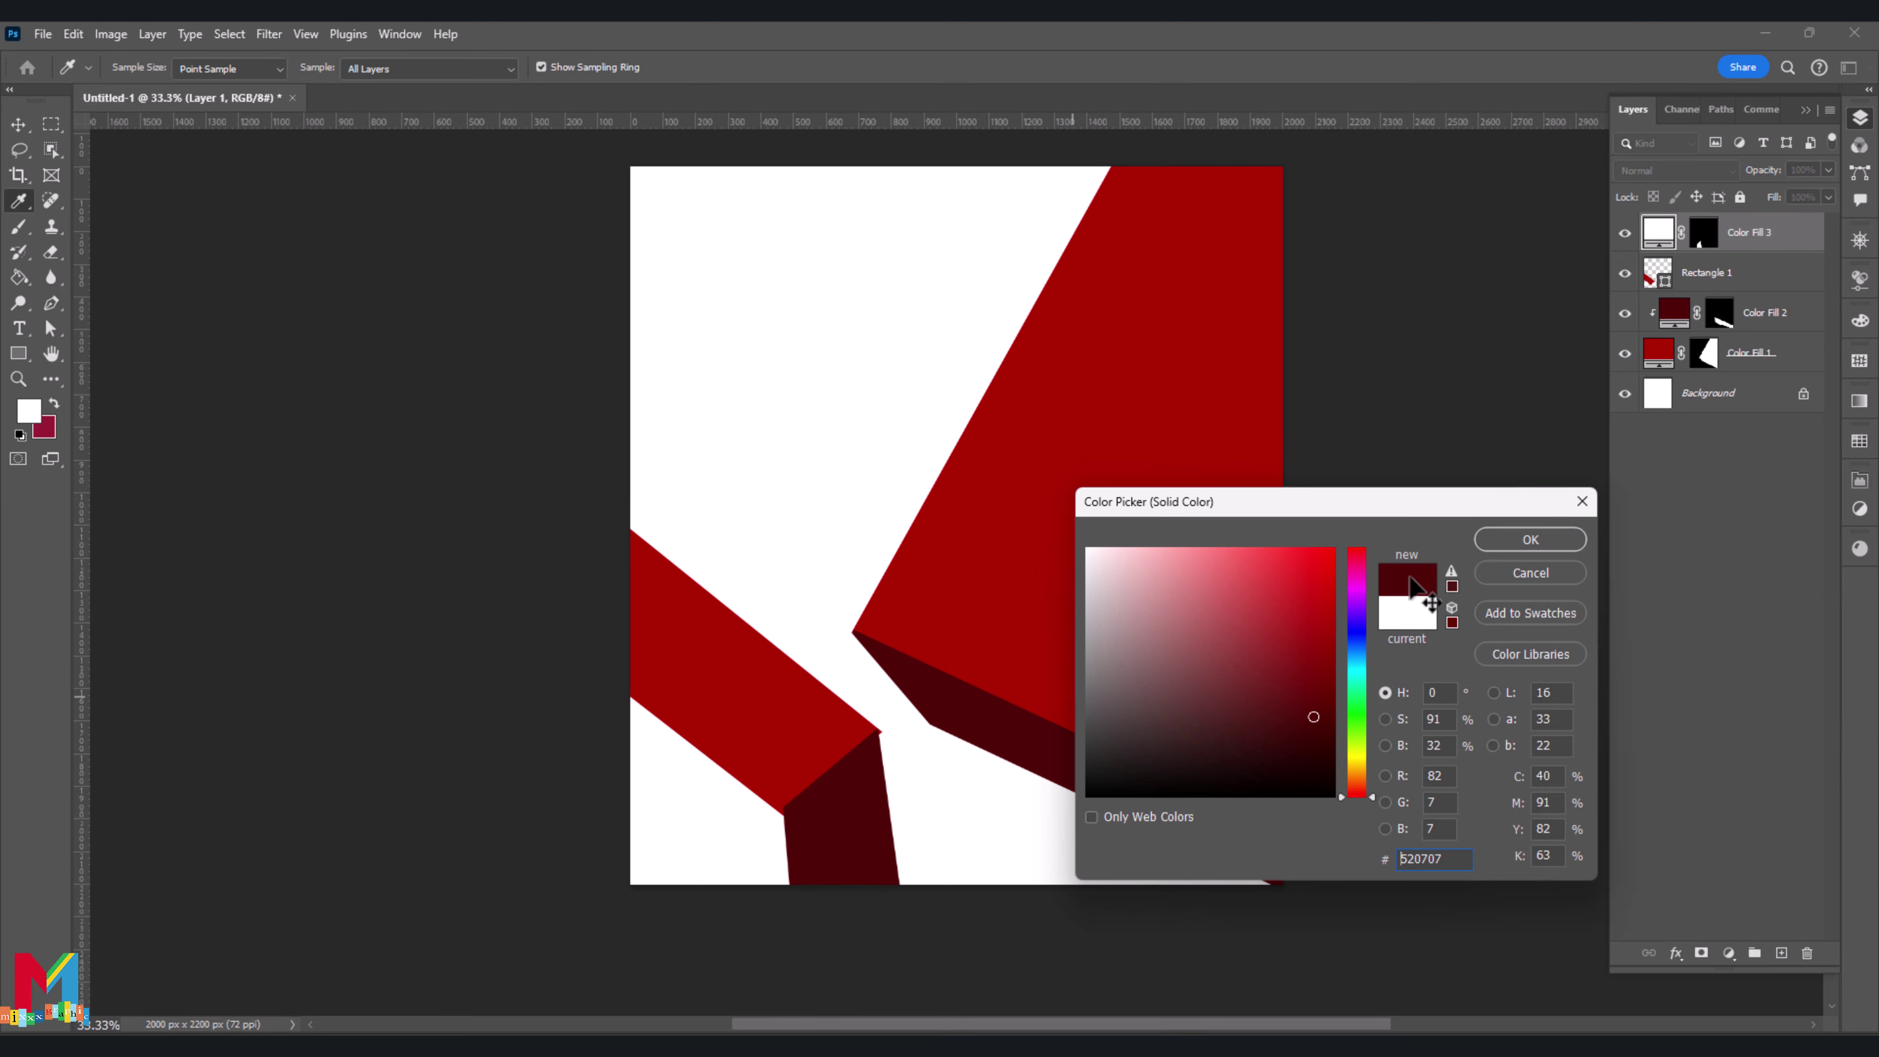
left_click(1530, 539)
left_click_drag(1742, 237, 1735, 292)
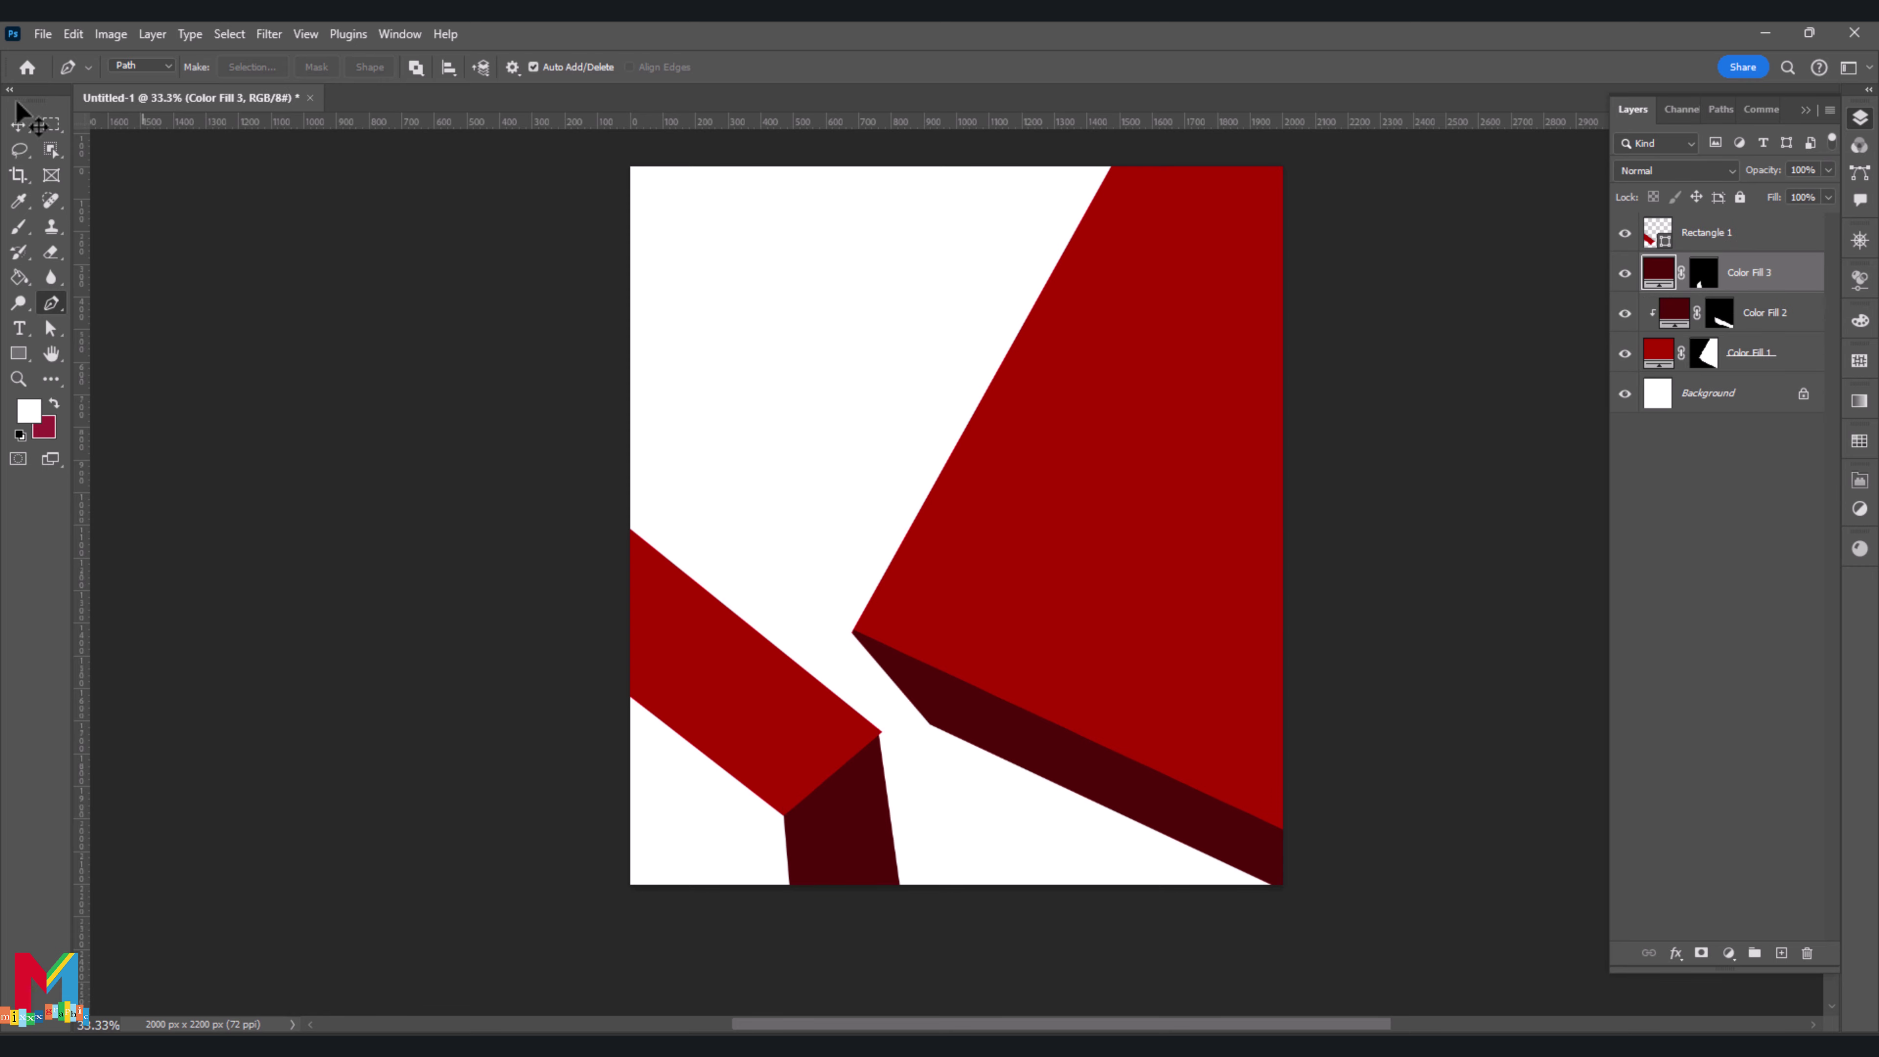
Nudge the side face right and down, then add an empty layer above Color Fill 2
left_click(19, 123)
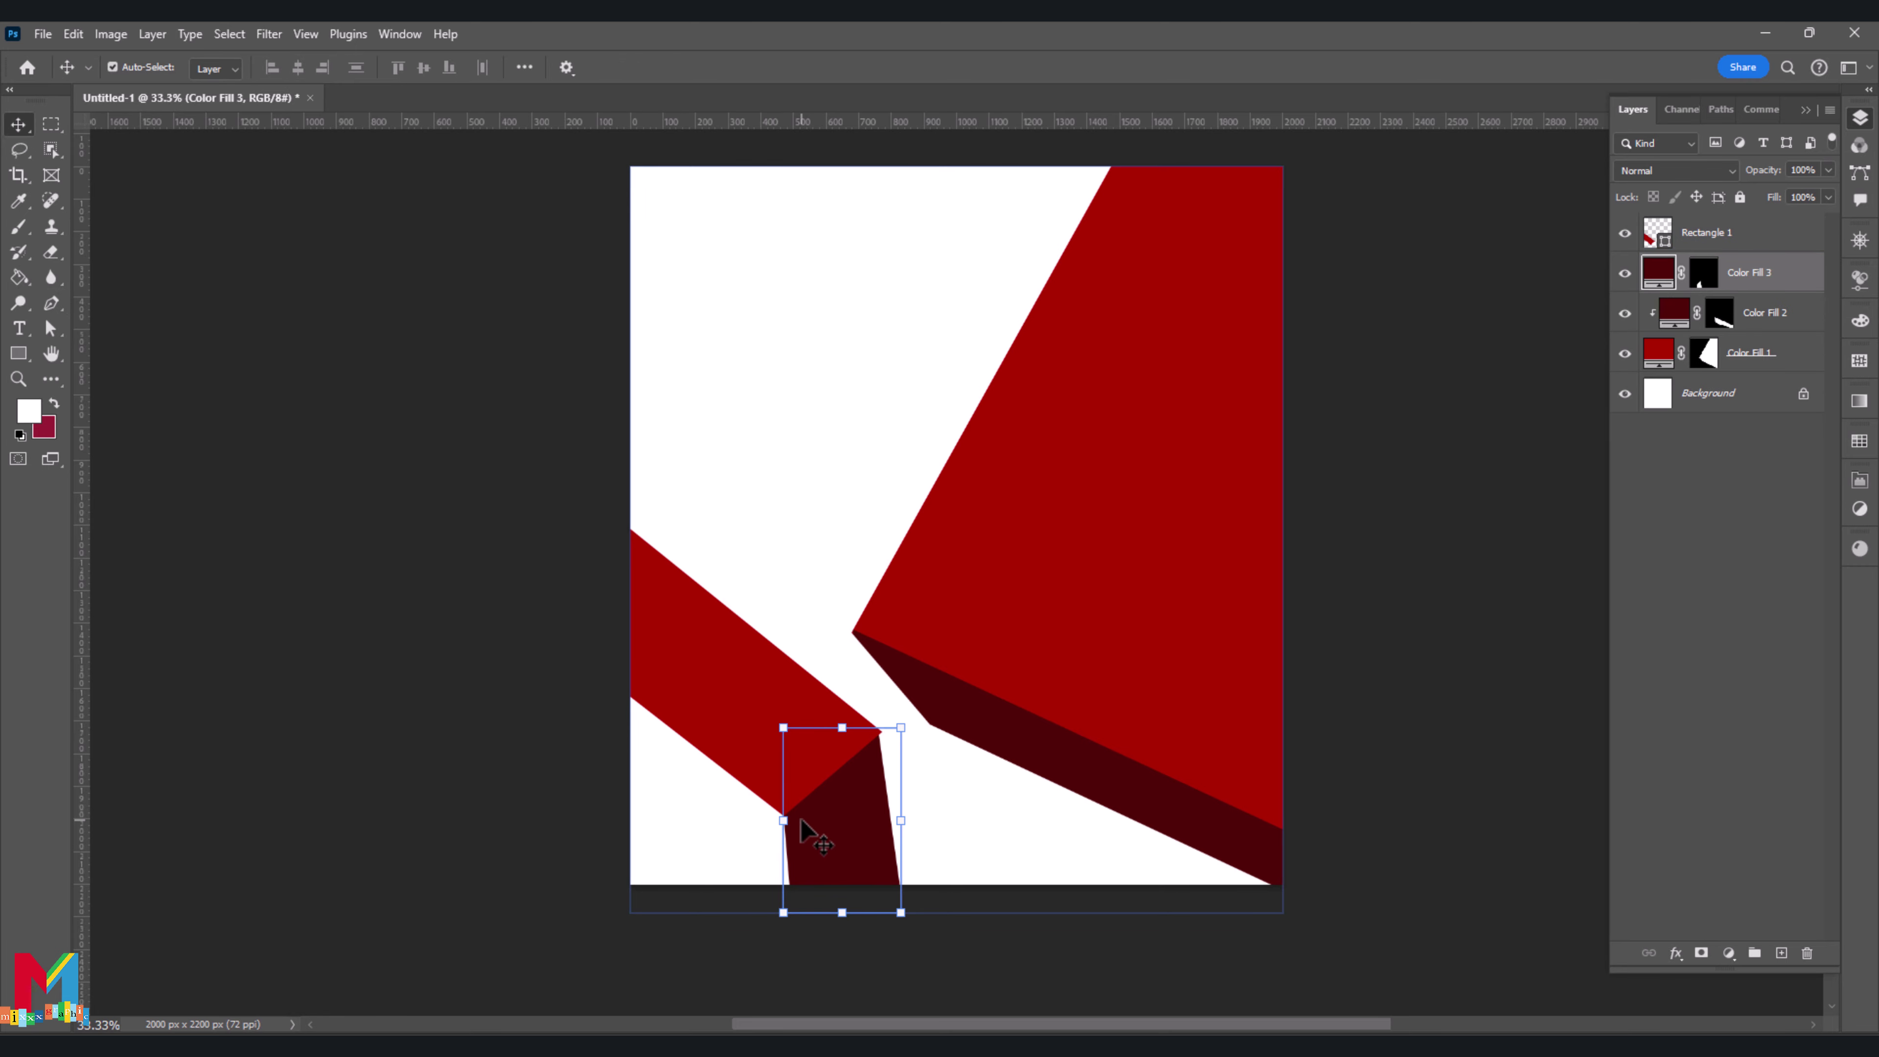
key("Right")
key("Right")
key("Right")
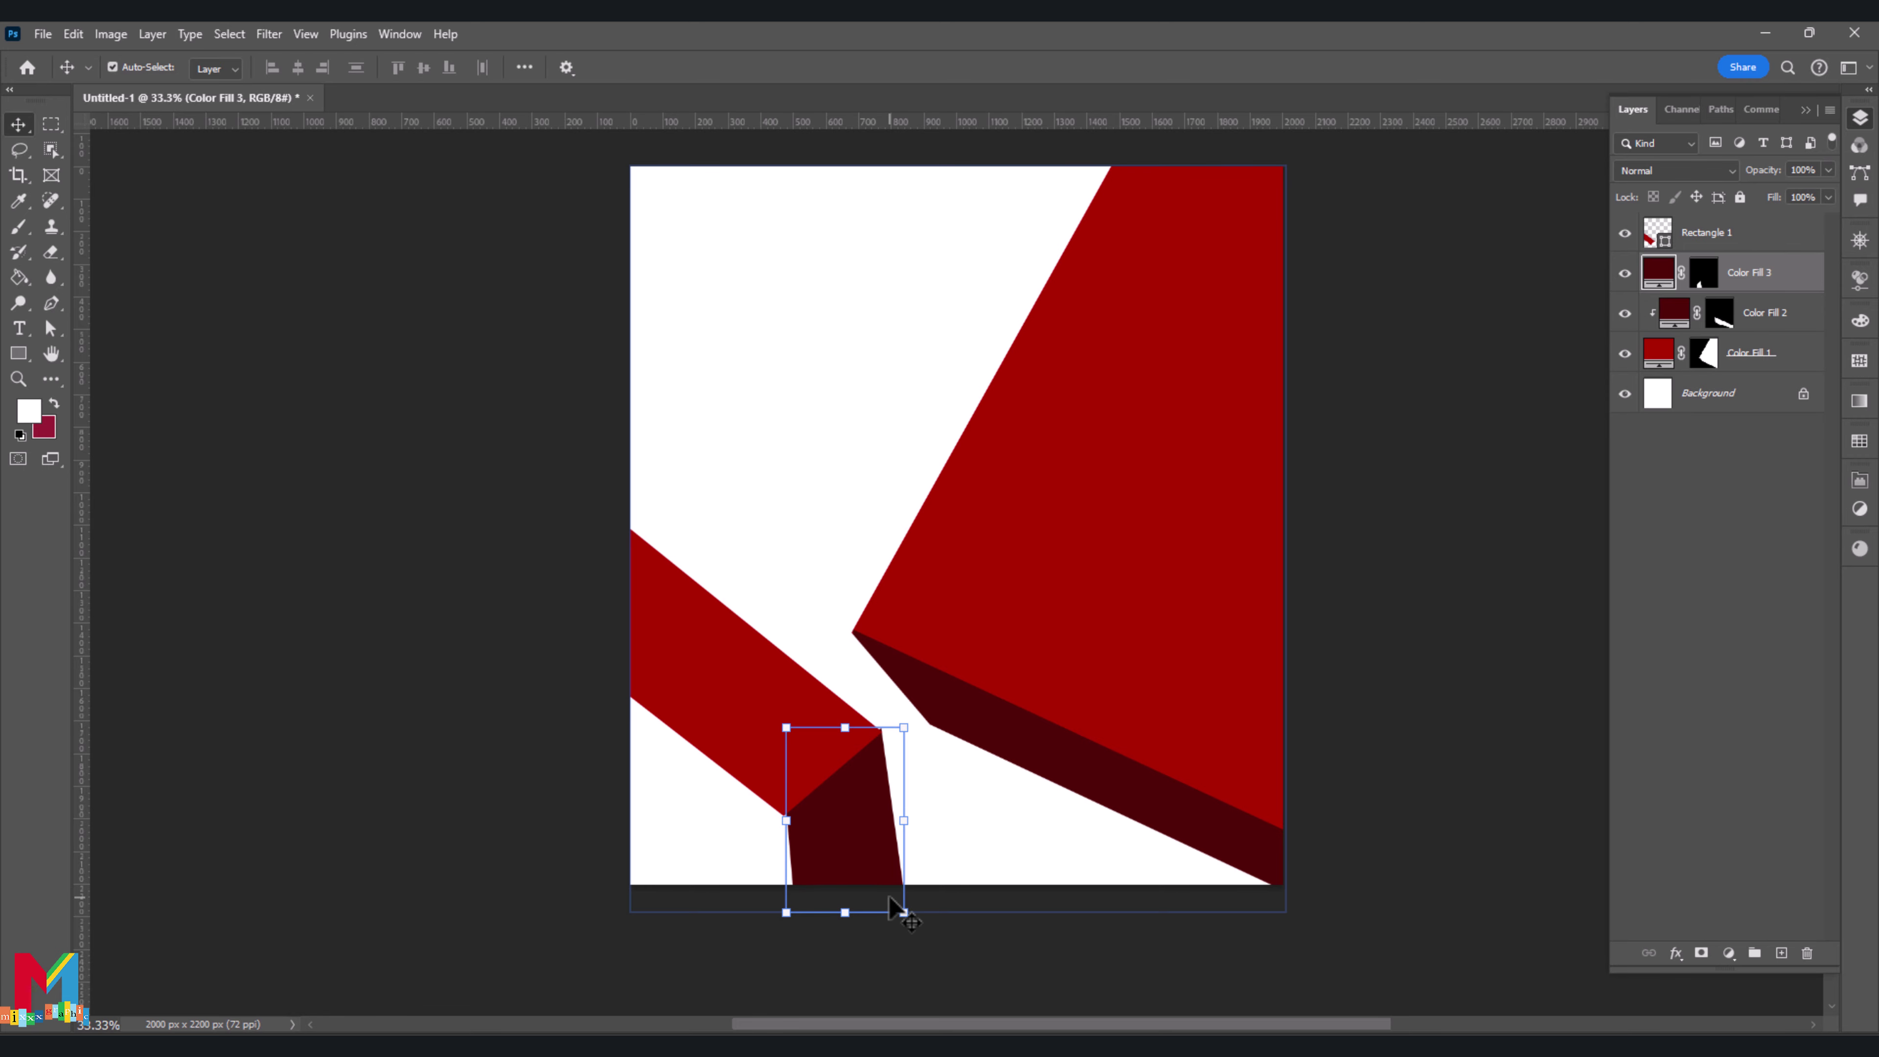
key("Down")
key("Down")
key("Down")
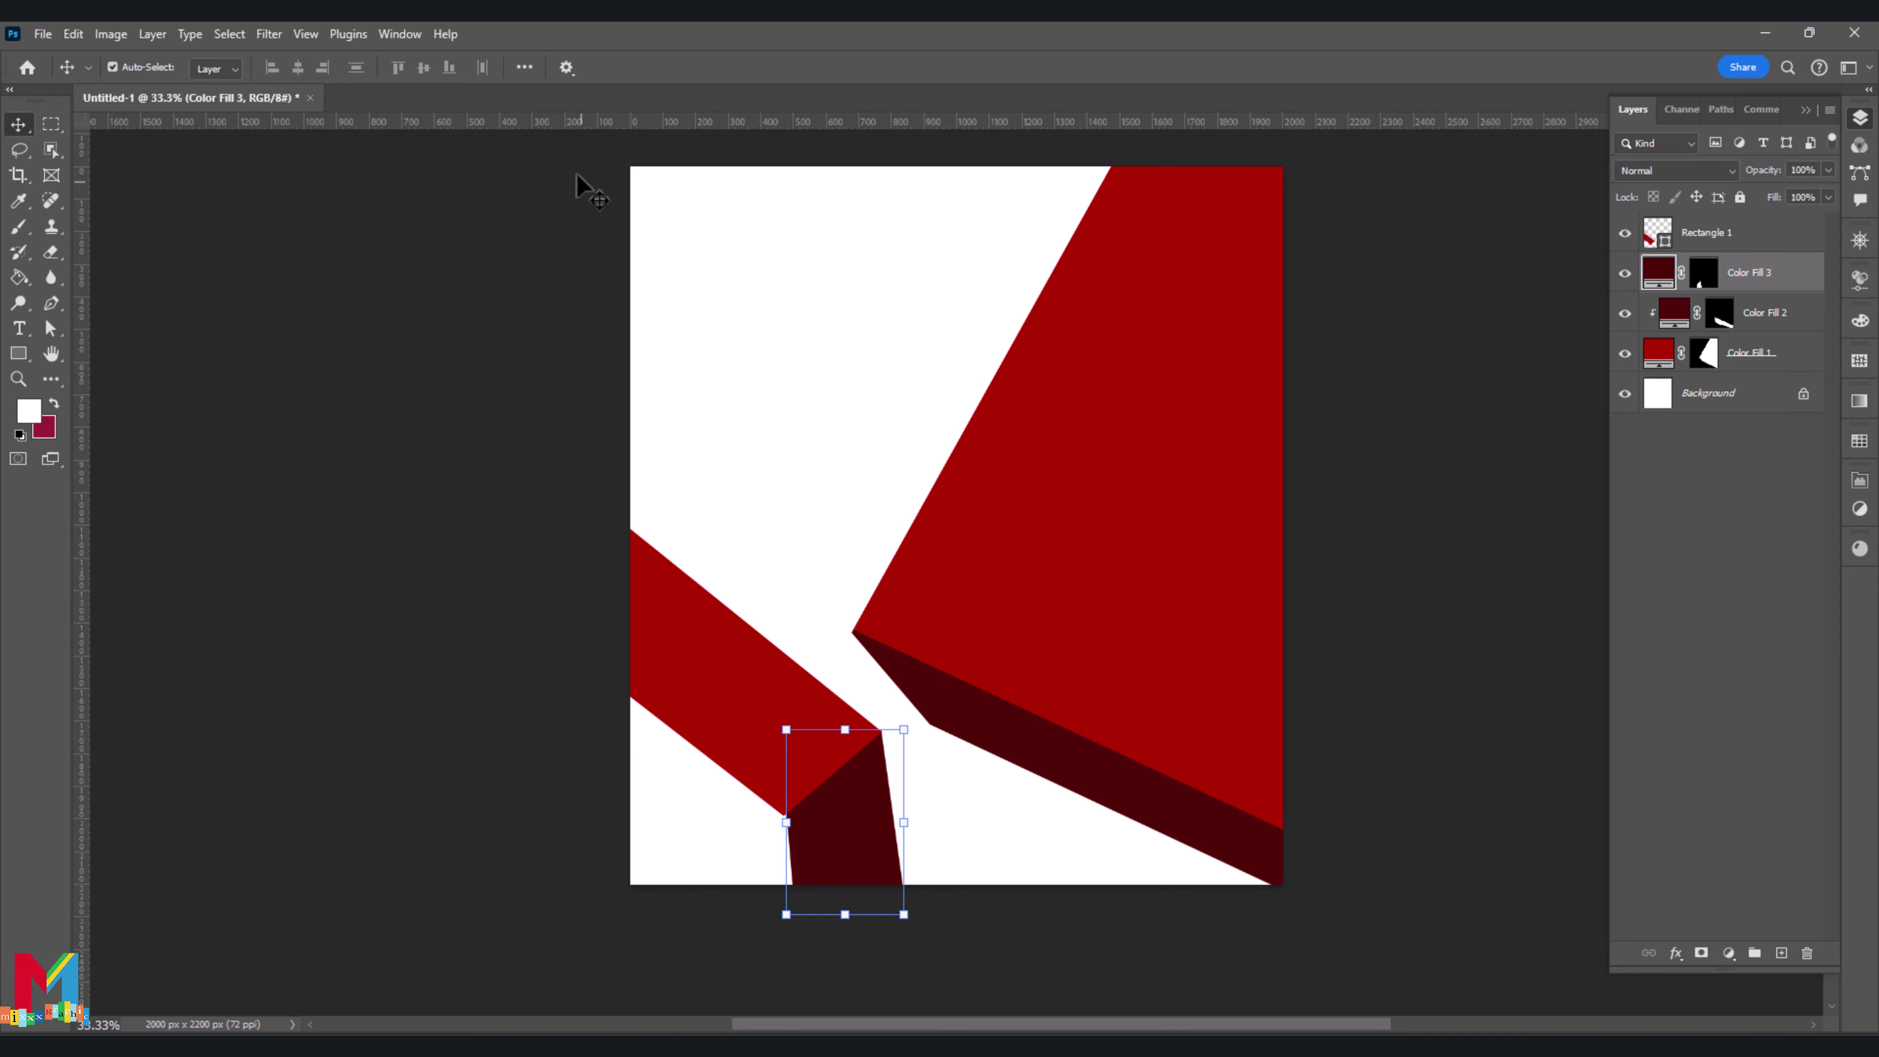
left_click(259, 333)
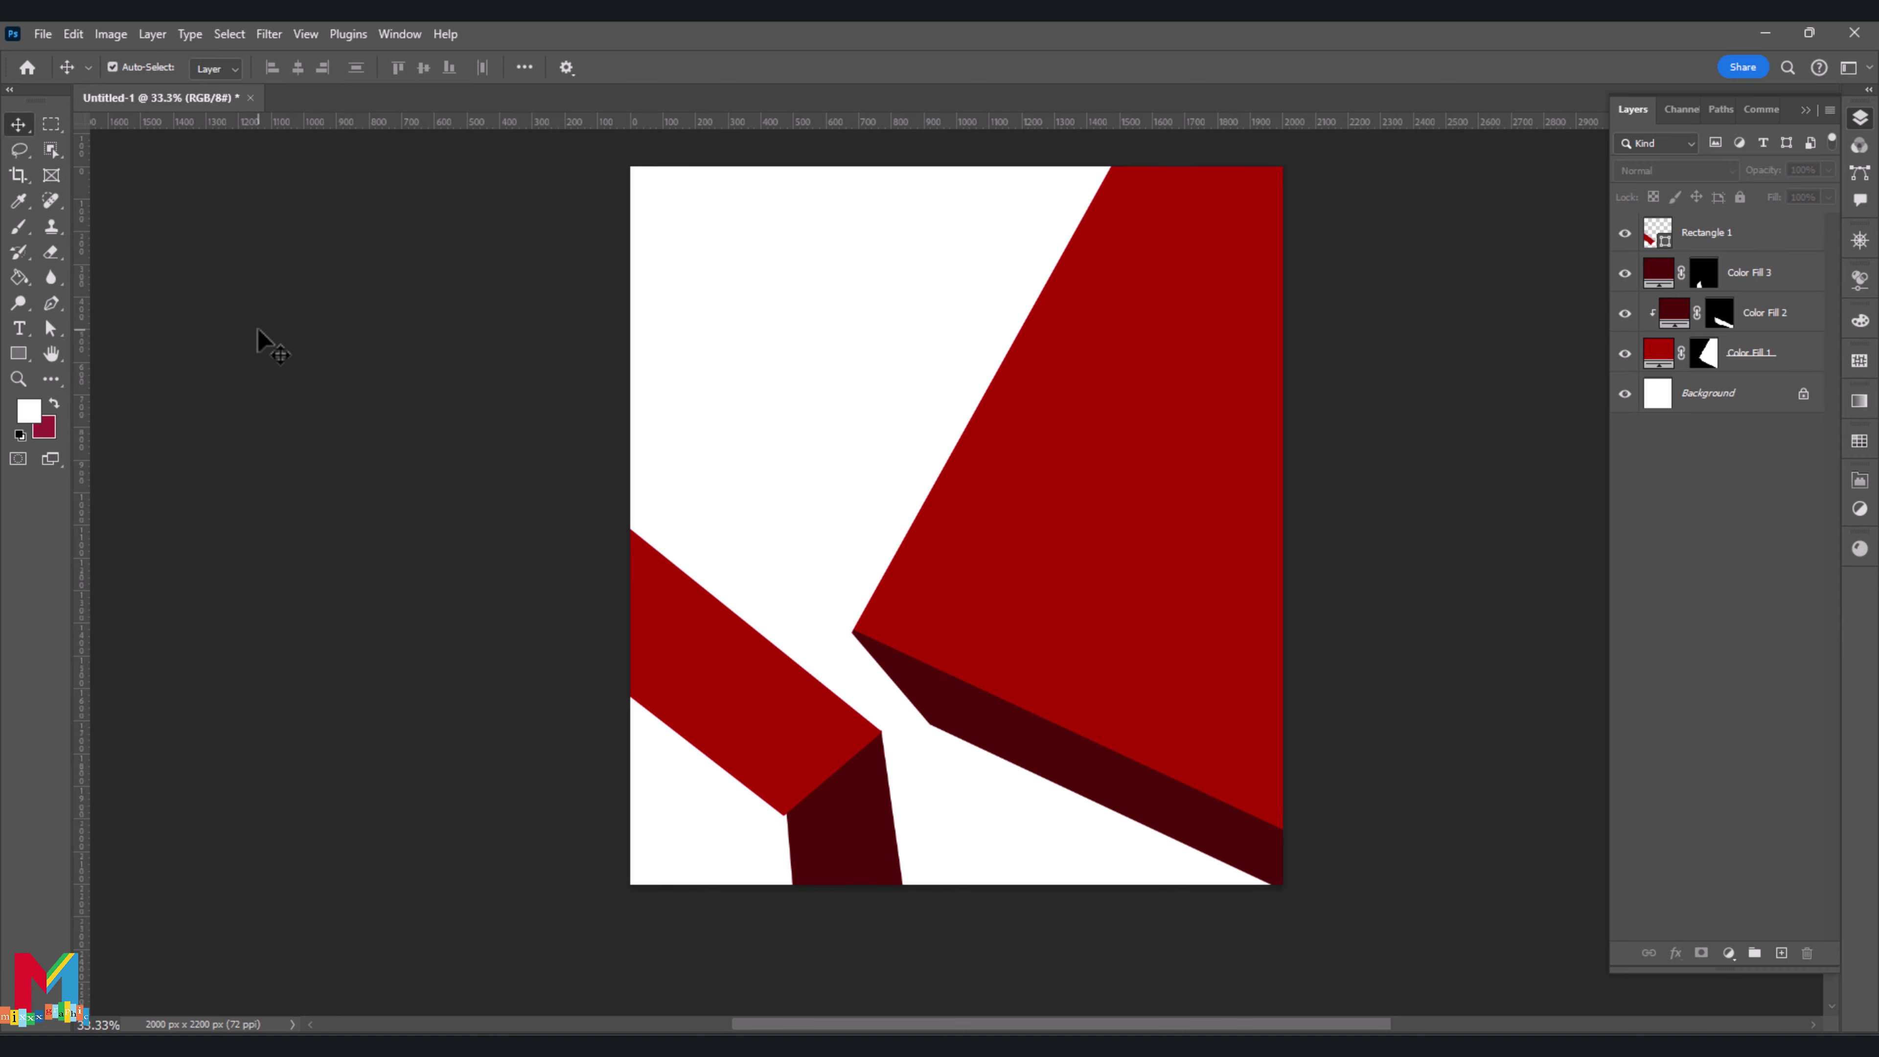
left_click(1768, 313)
left_click(1782, 953)
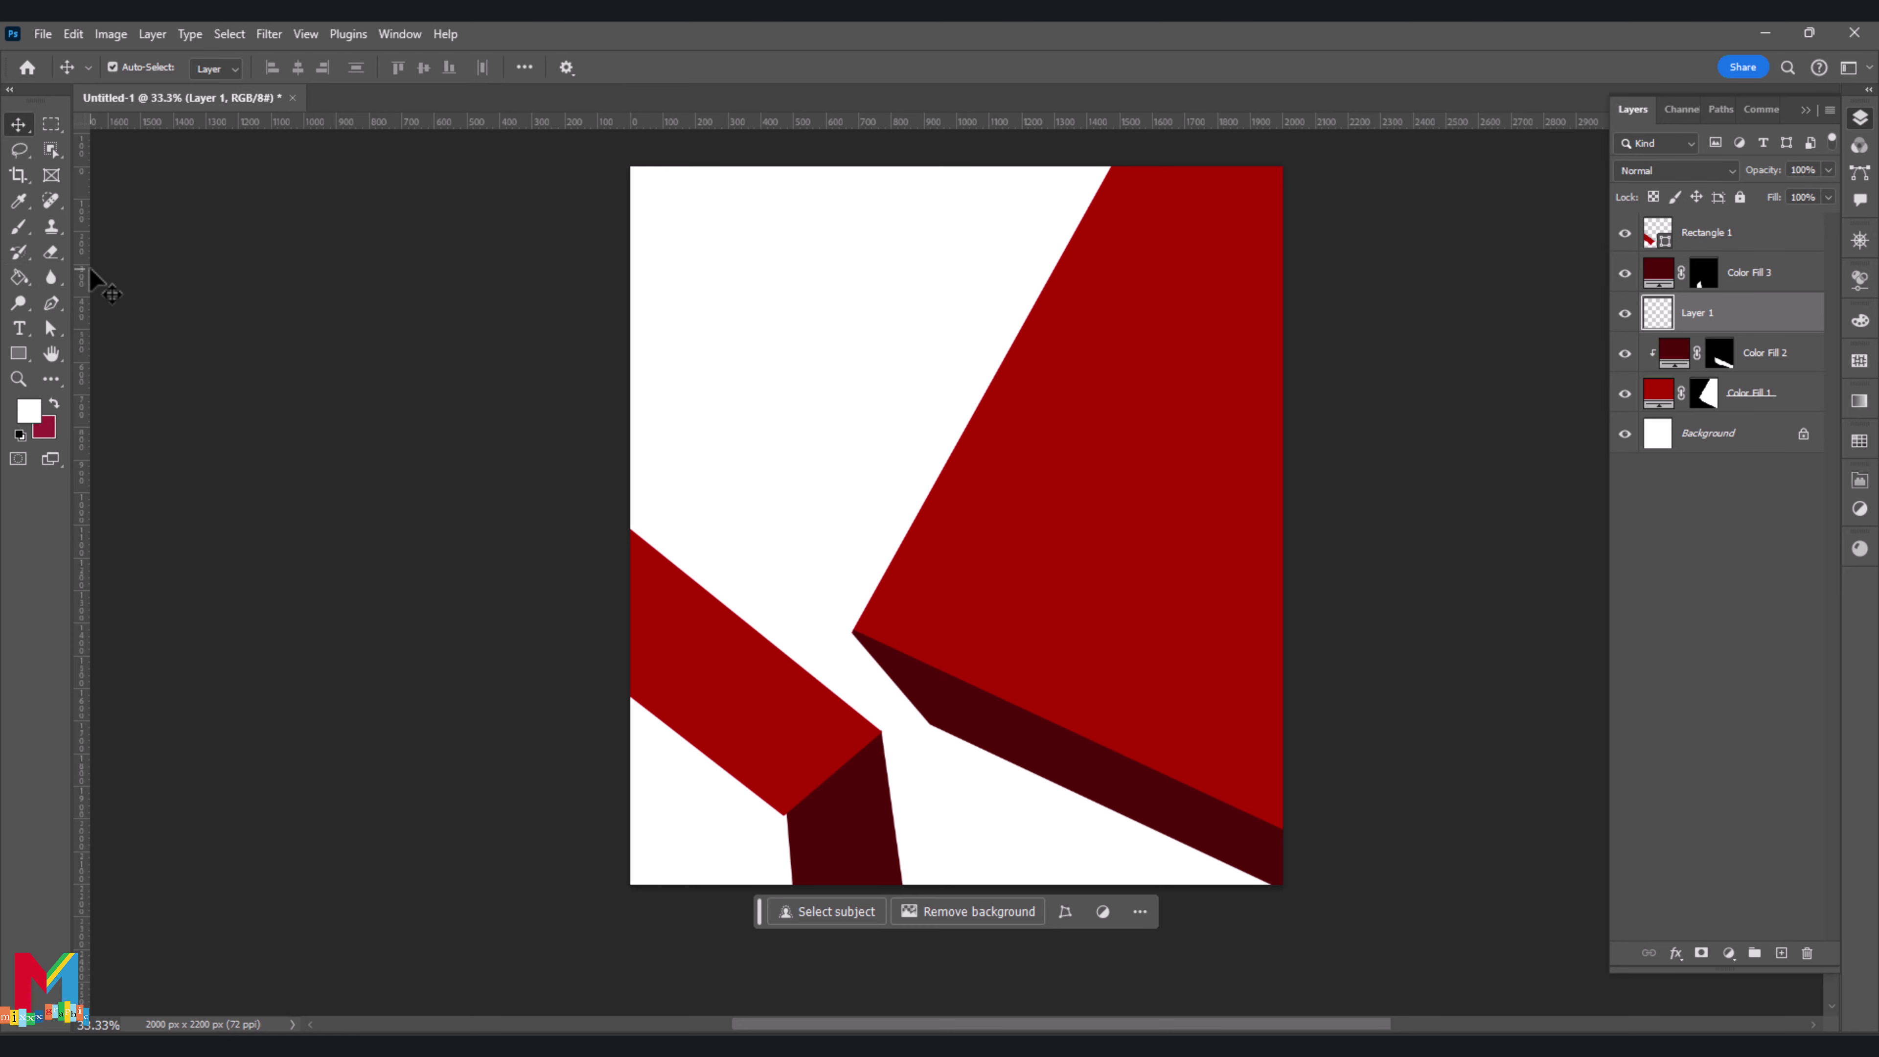
Outline the bar's underside with the Pen tool and turn it into a selection
left_click(52, 304)
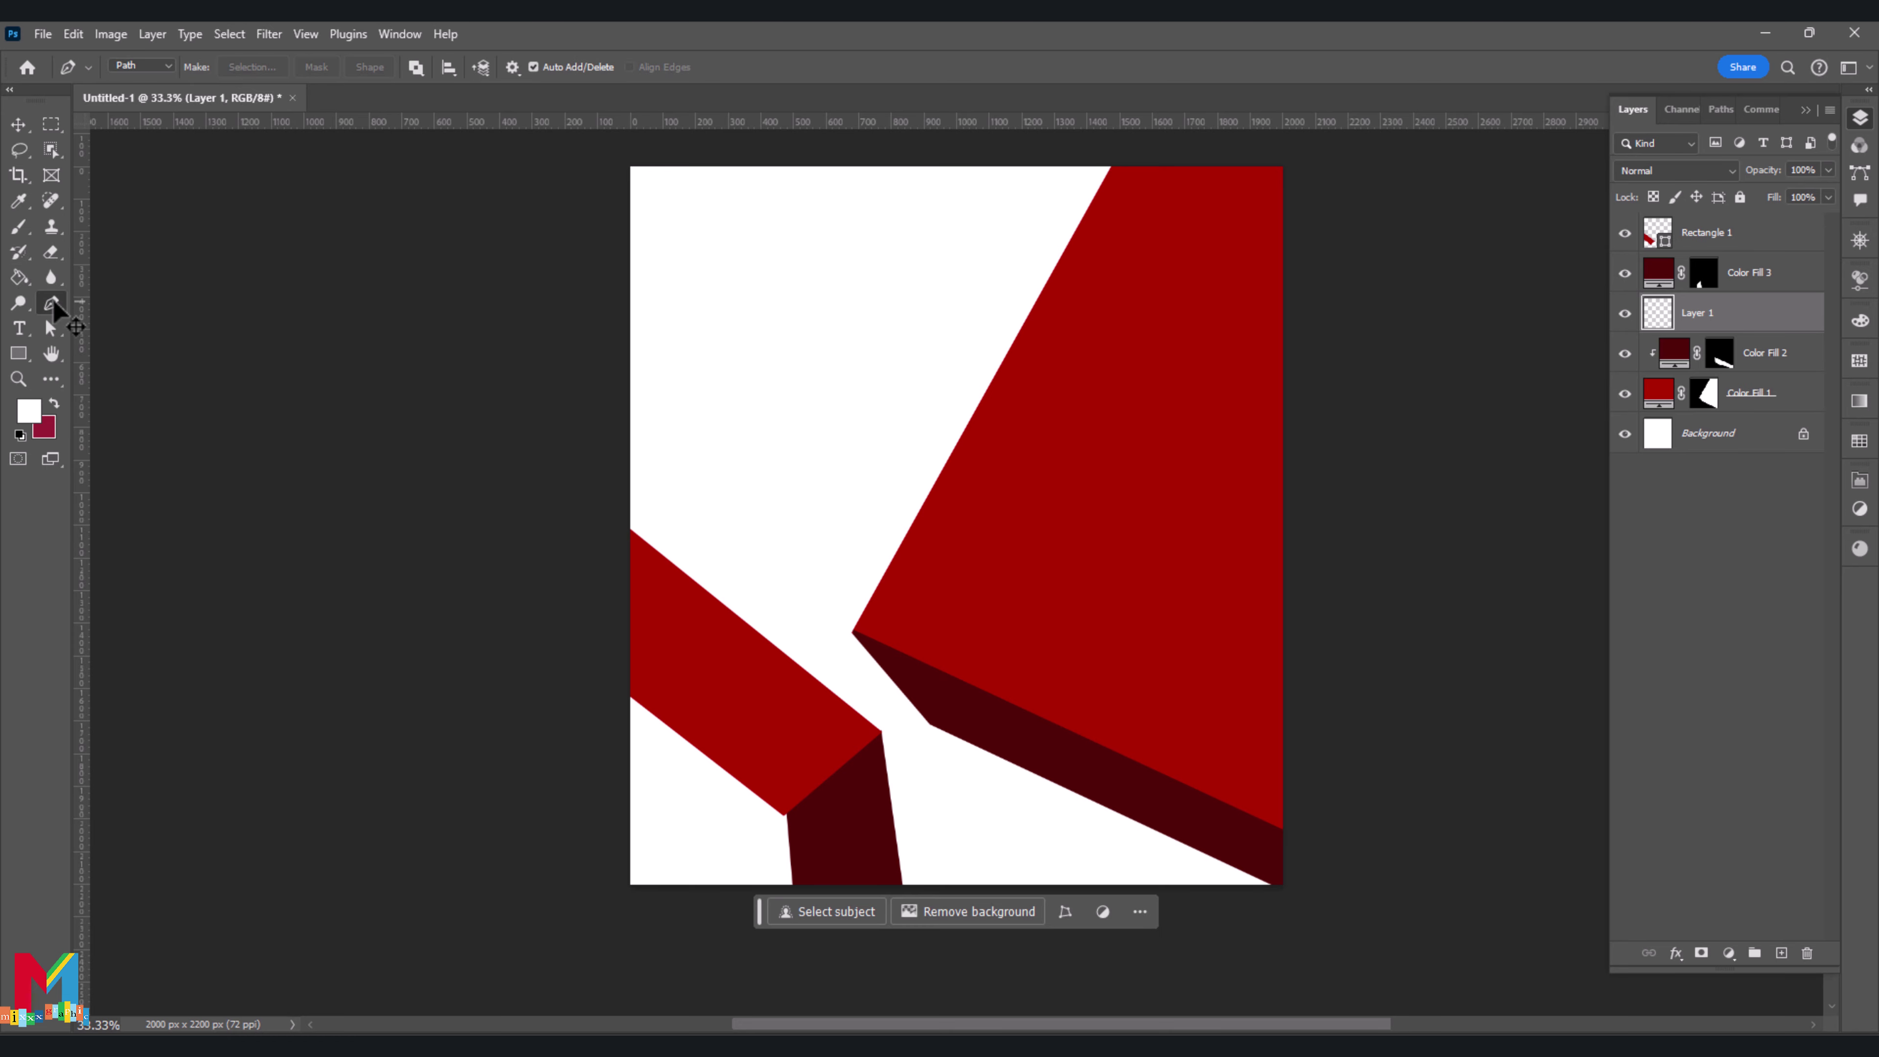
left_click(604, 610)
left_click(791, 770)
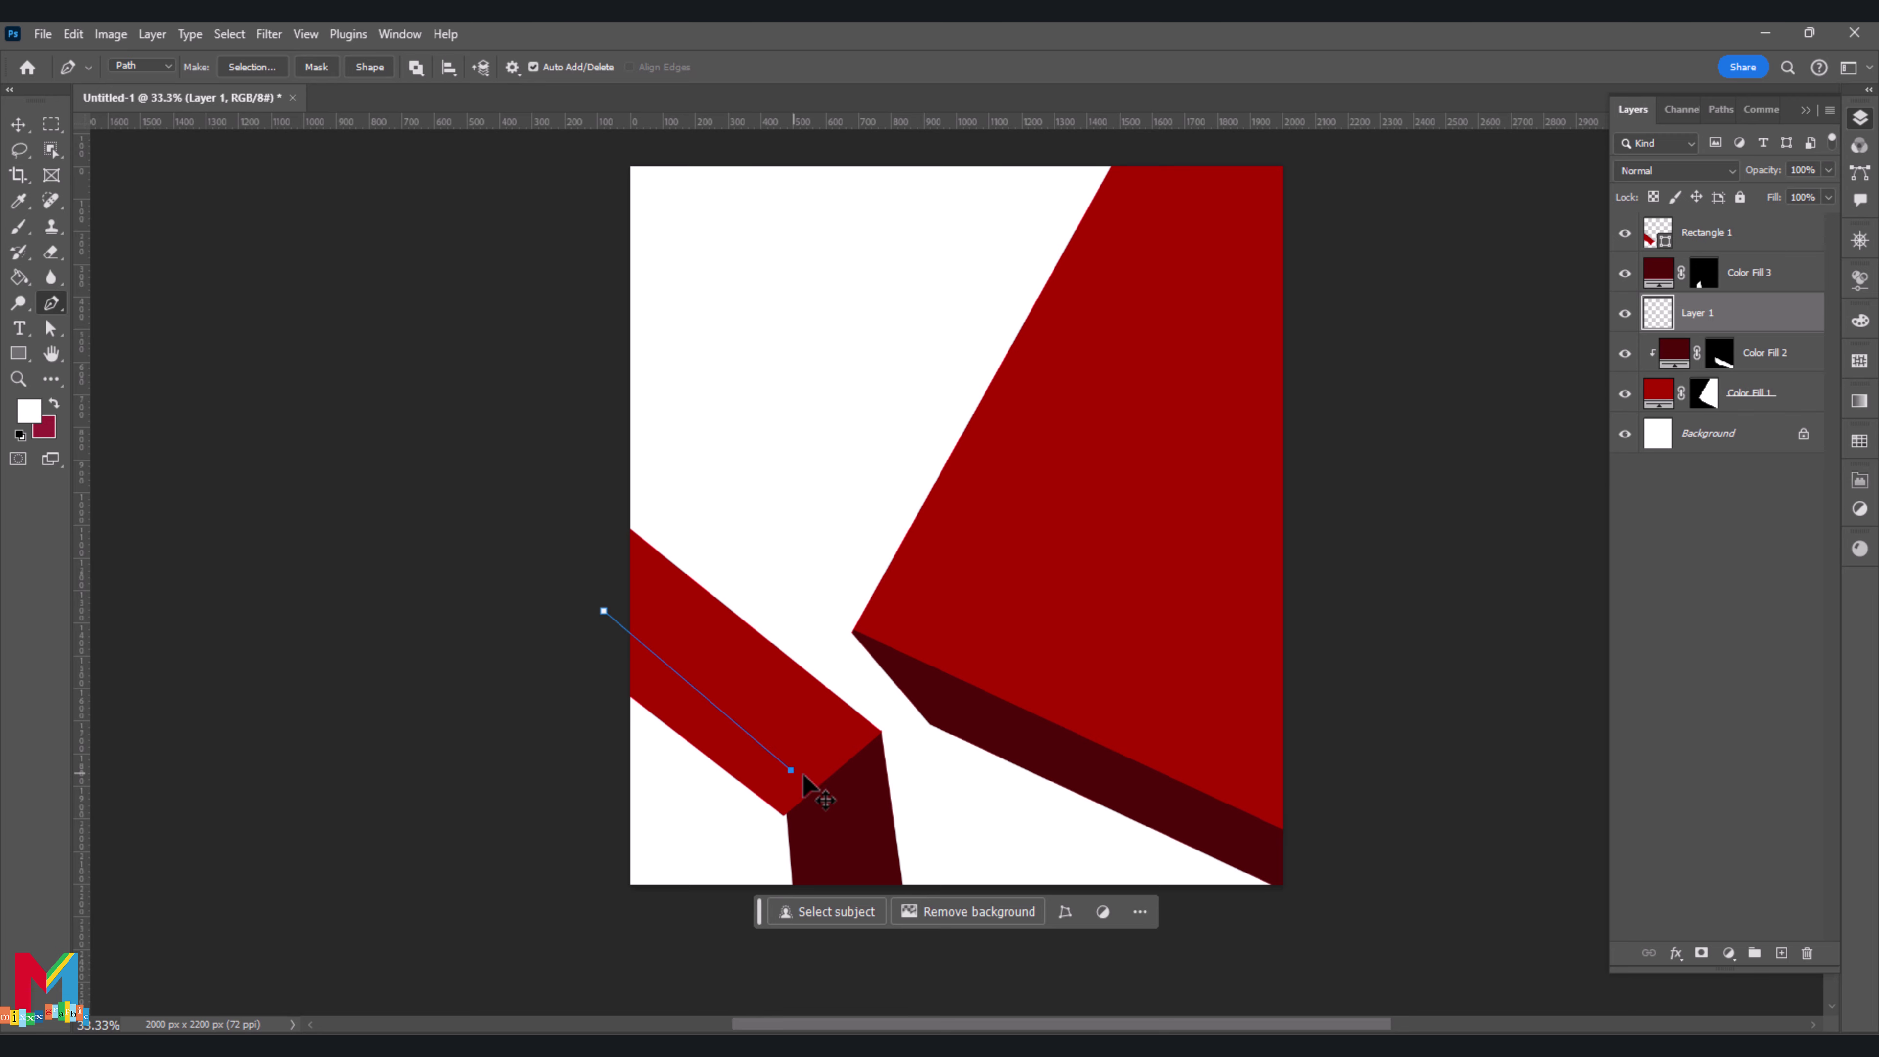
scroll(784, 792, "down", 3)
left_click_drag(763, 805, 760, 860)
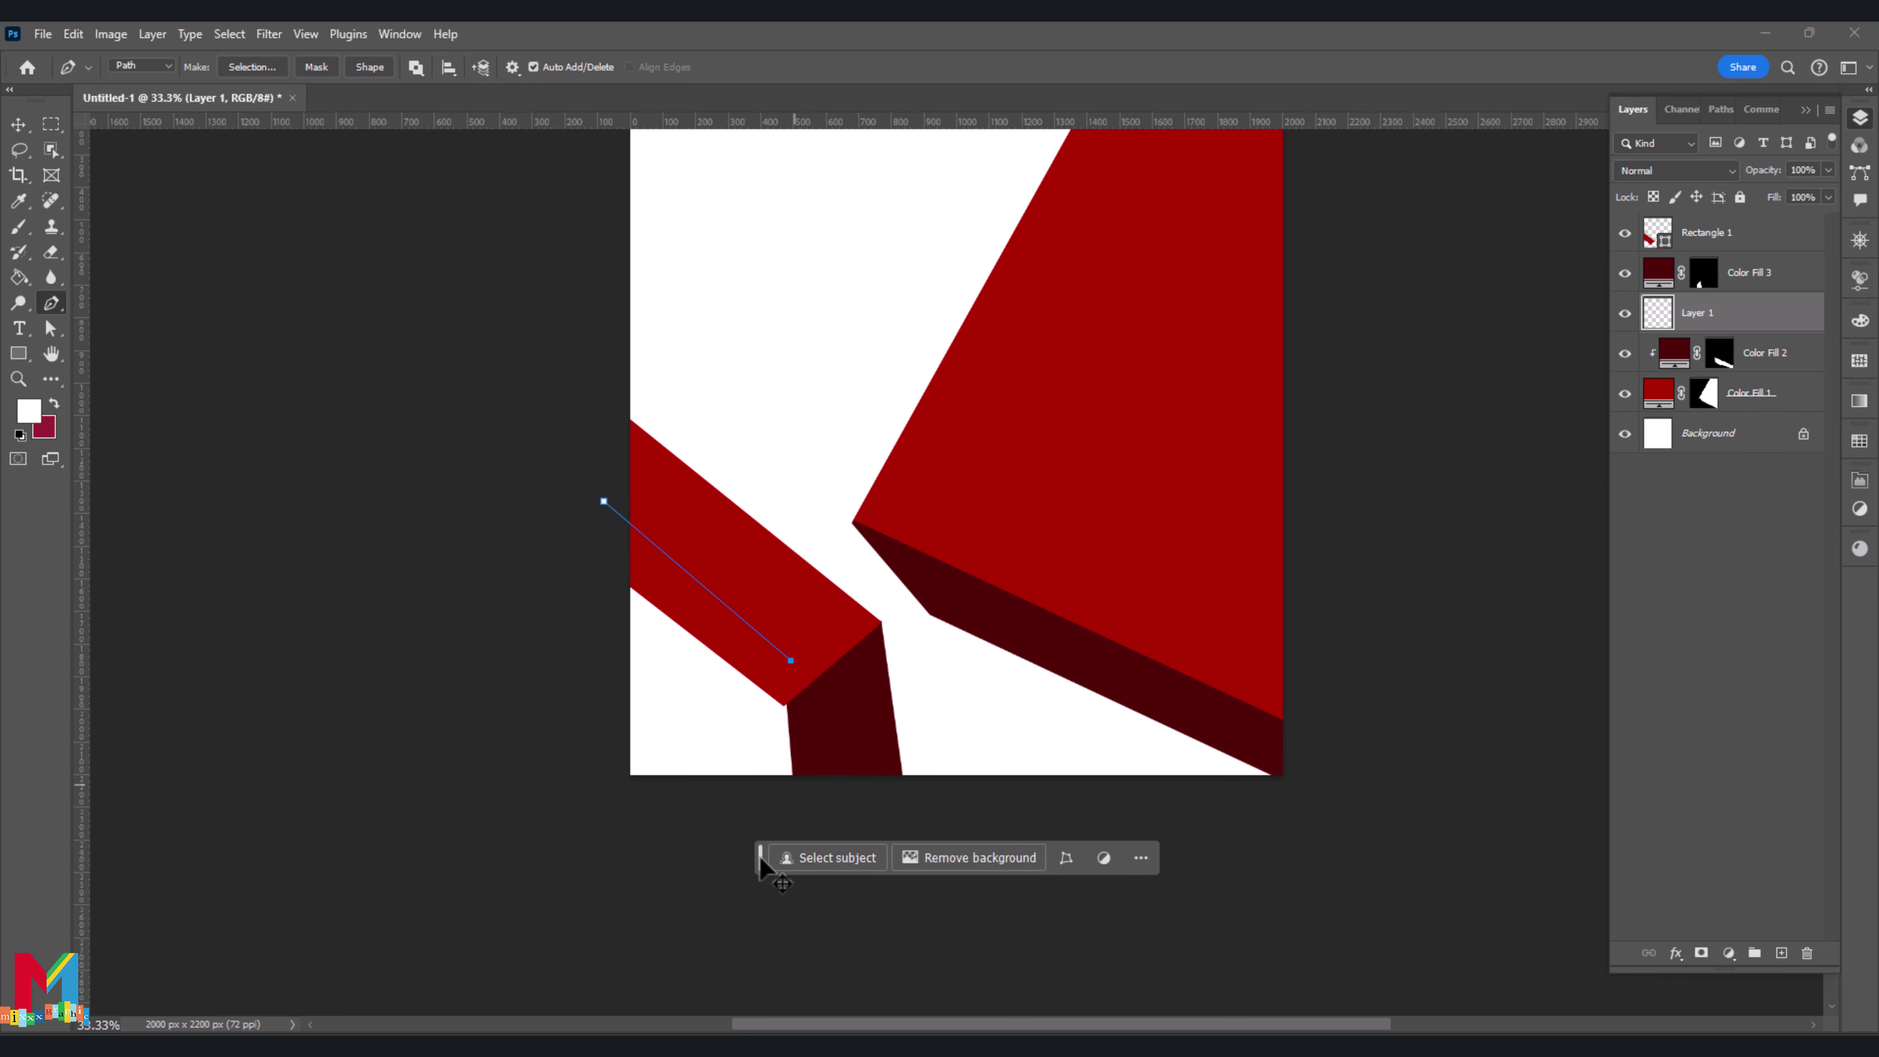
left_click(761, 800)
left_click(616, 809)
left_click(549, 806)
left_click_drag(572, 681, 577, 650)
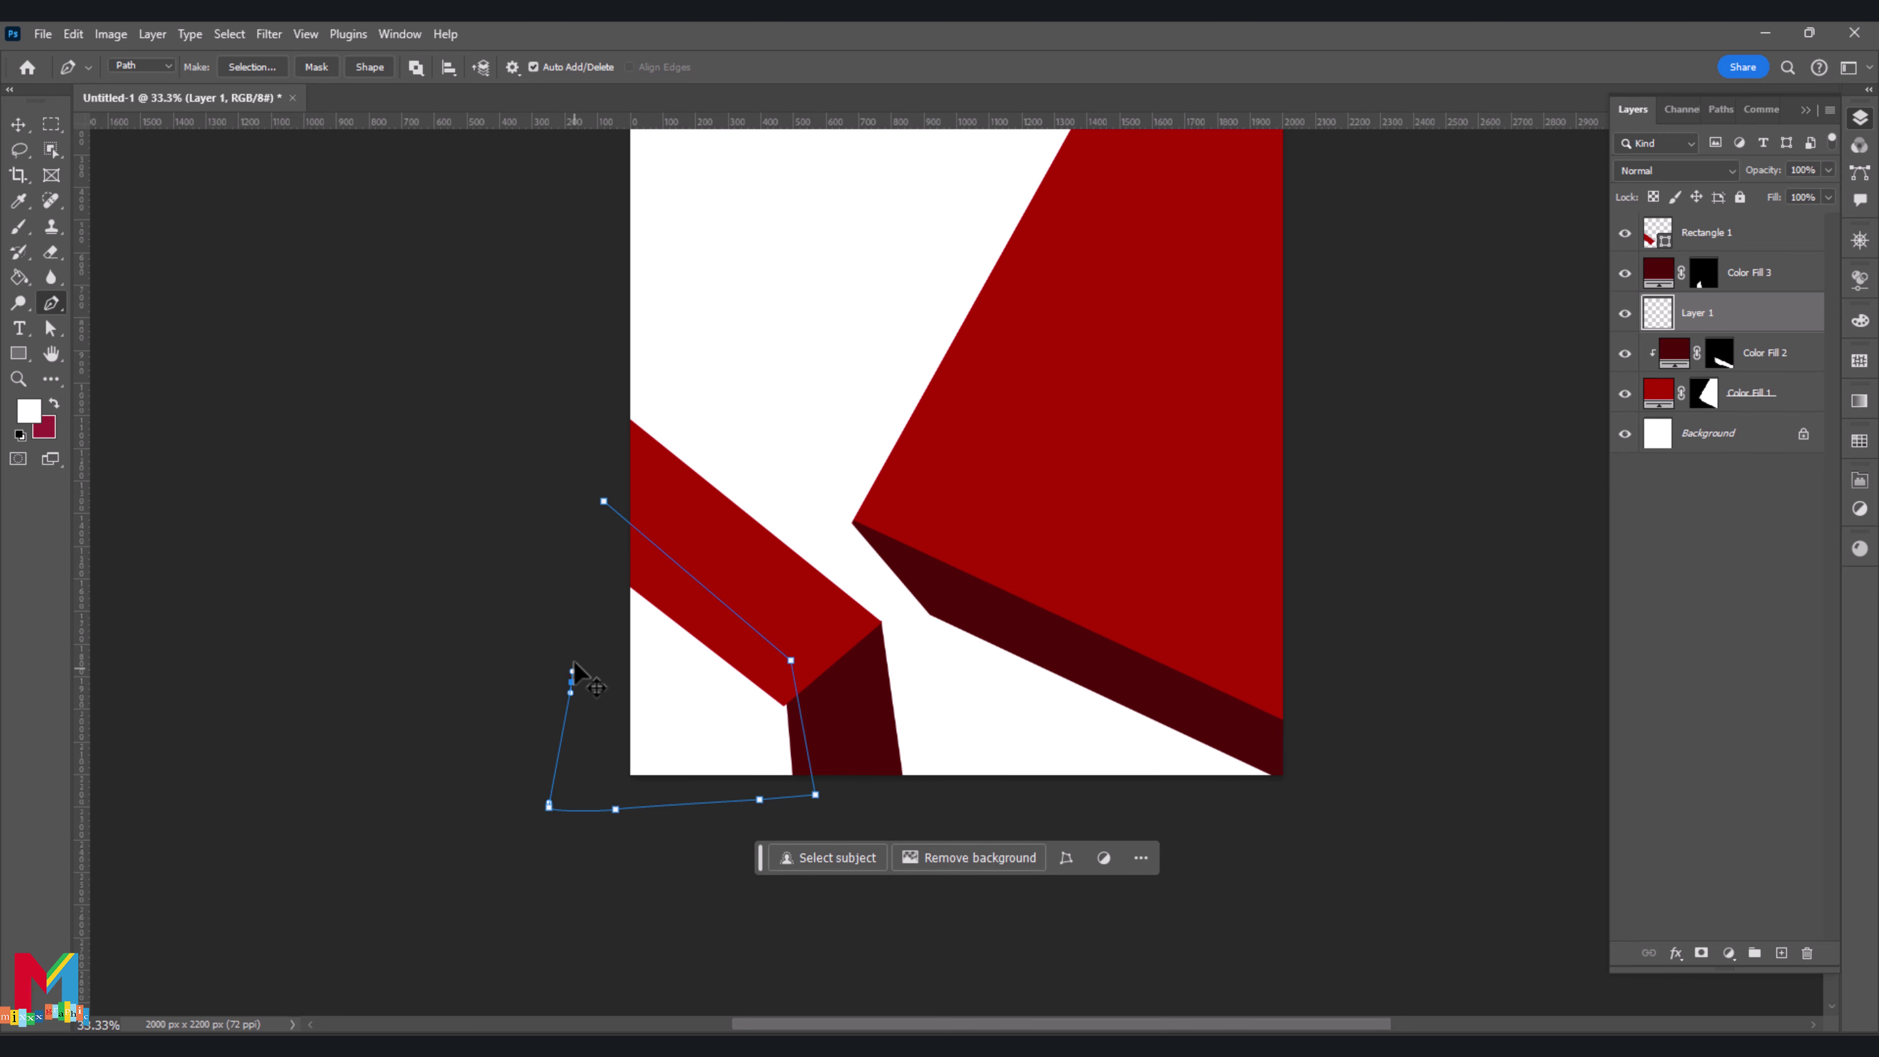
right_click(721, 610)
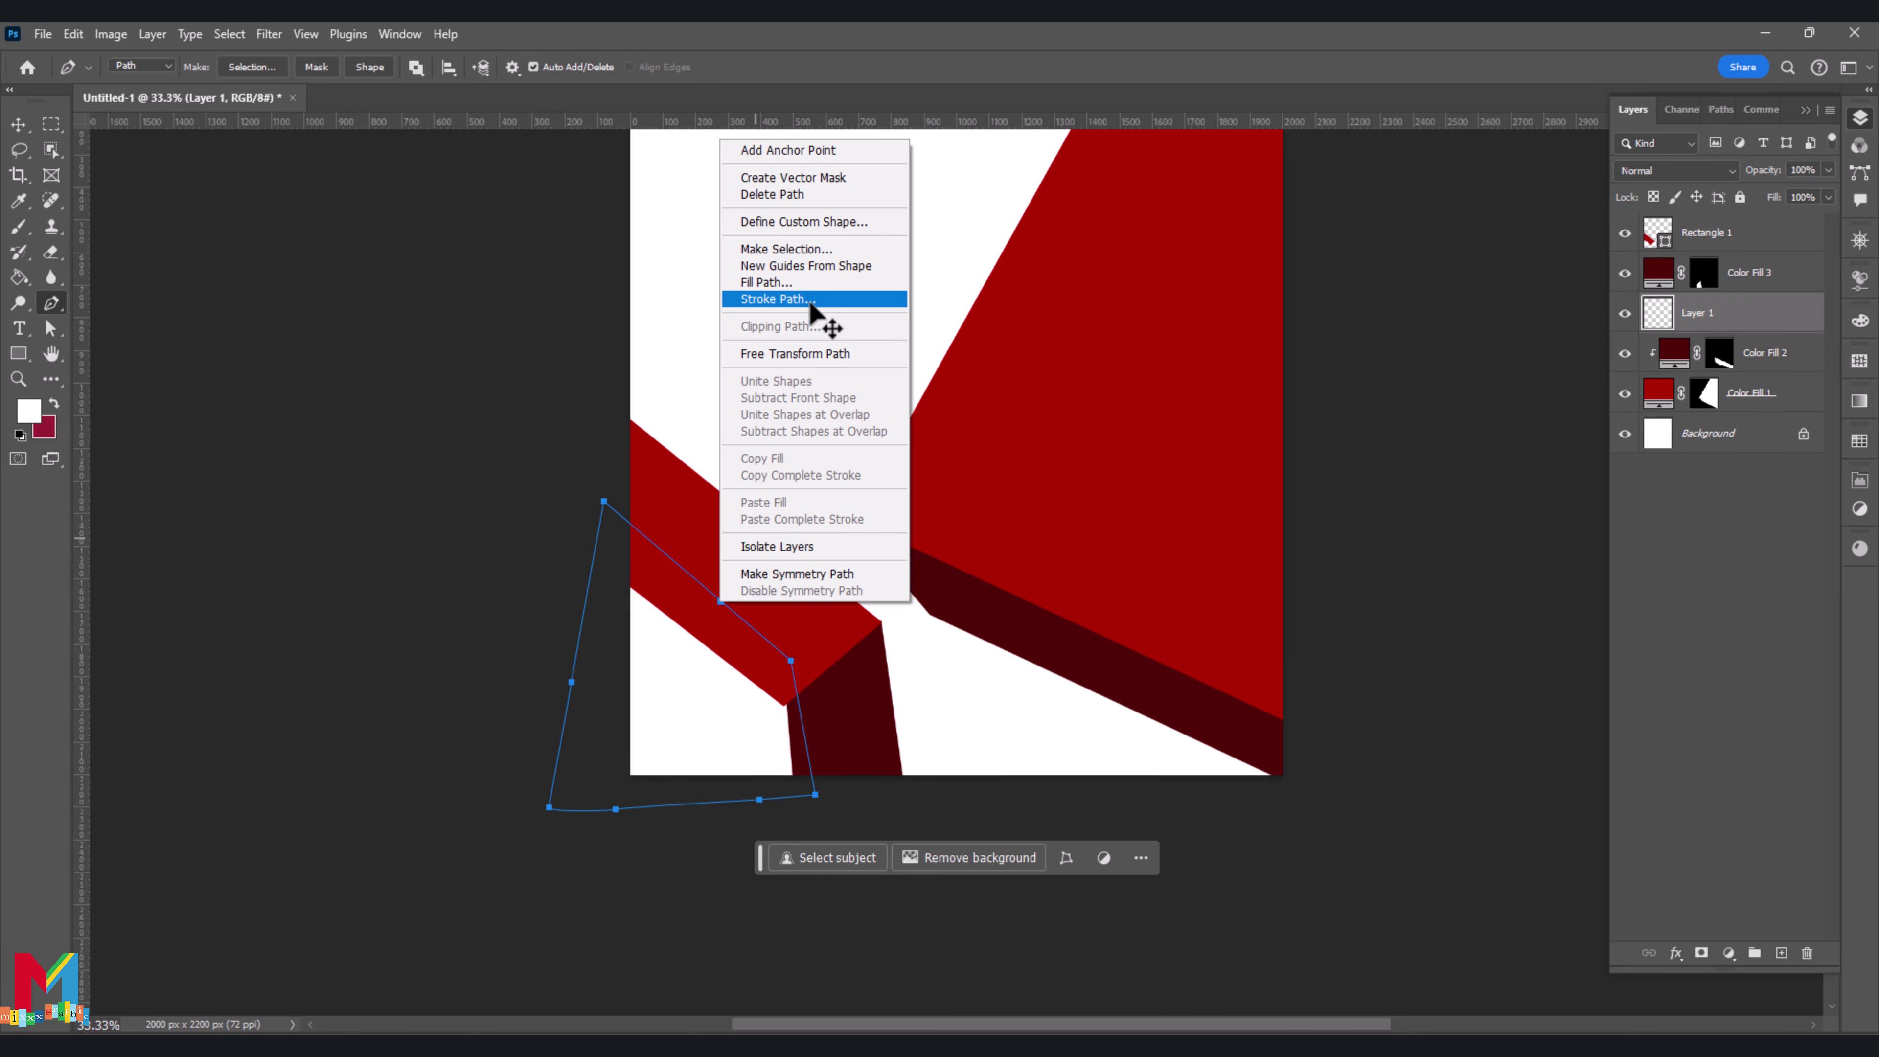
left_click(829, 252)
left_click(1040, 297)
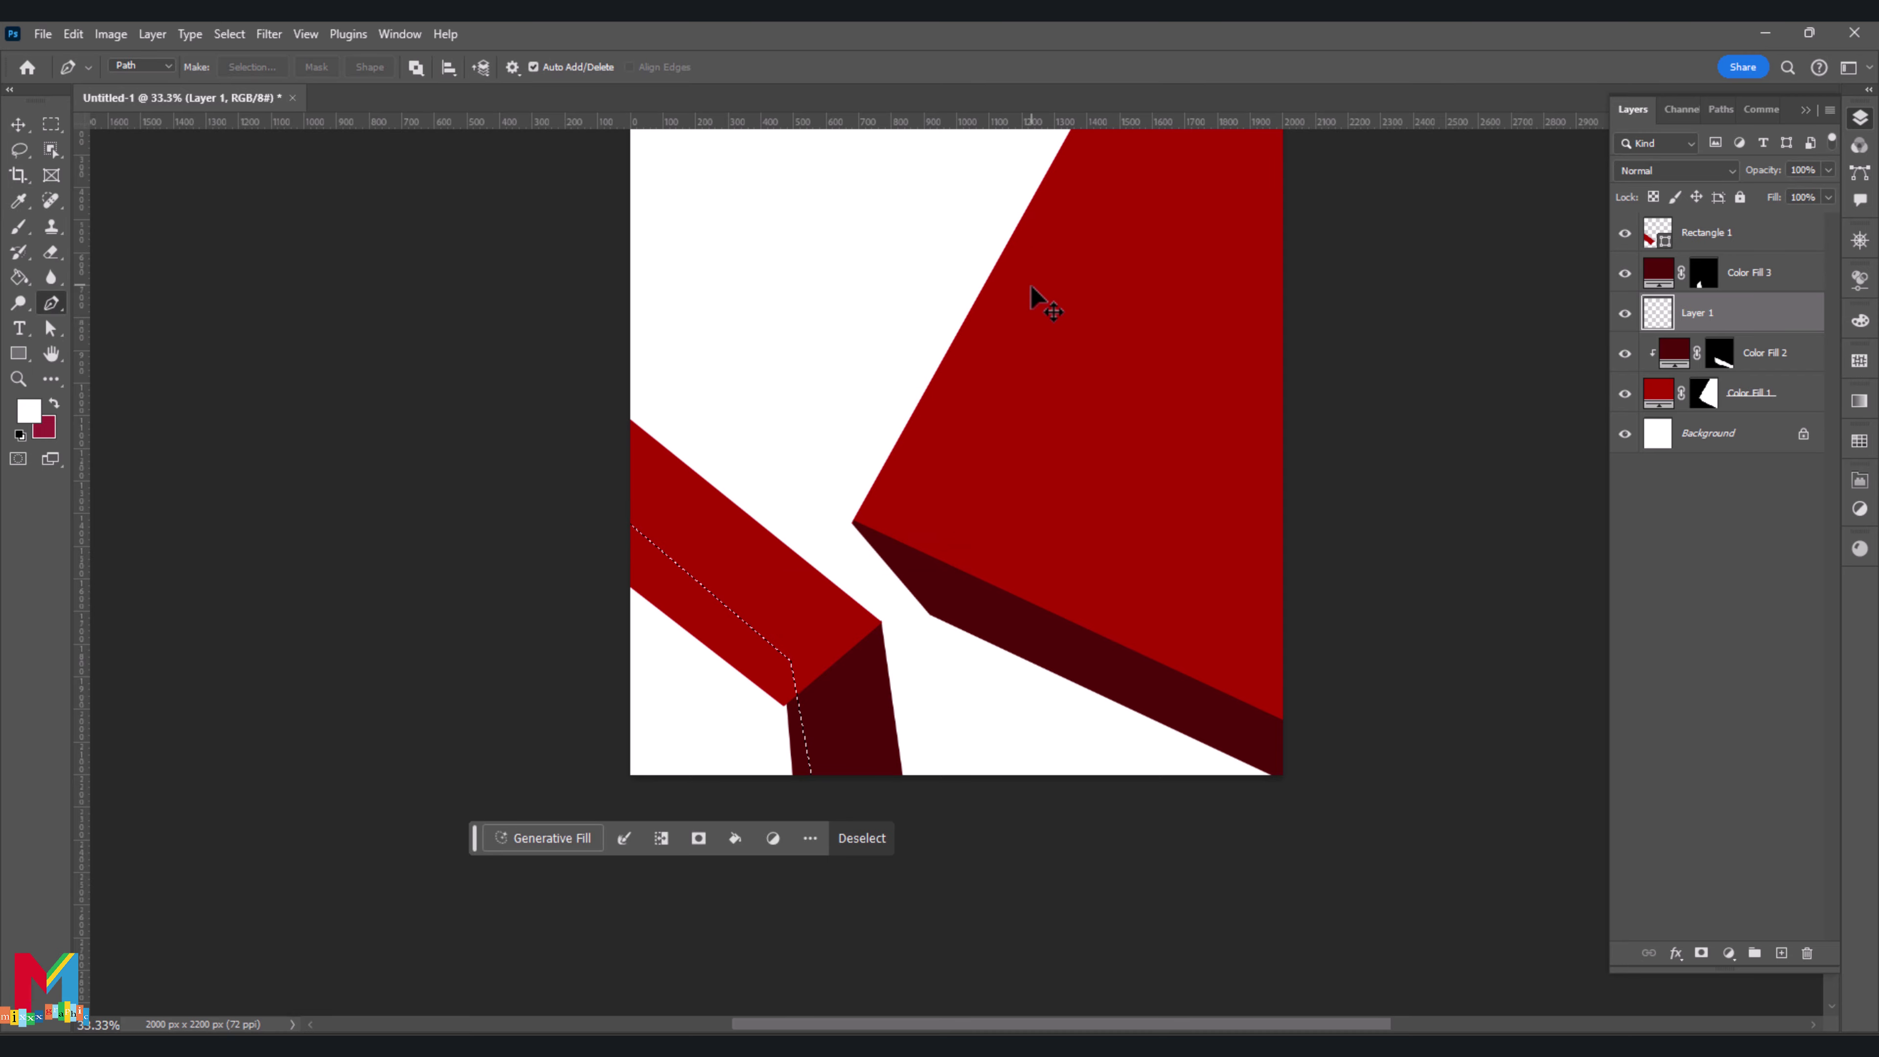
Fill the underside with a near-black red (240404) Color Fill 4
left_click(1729, 953)
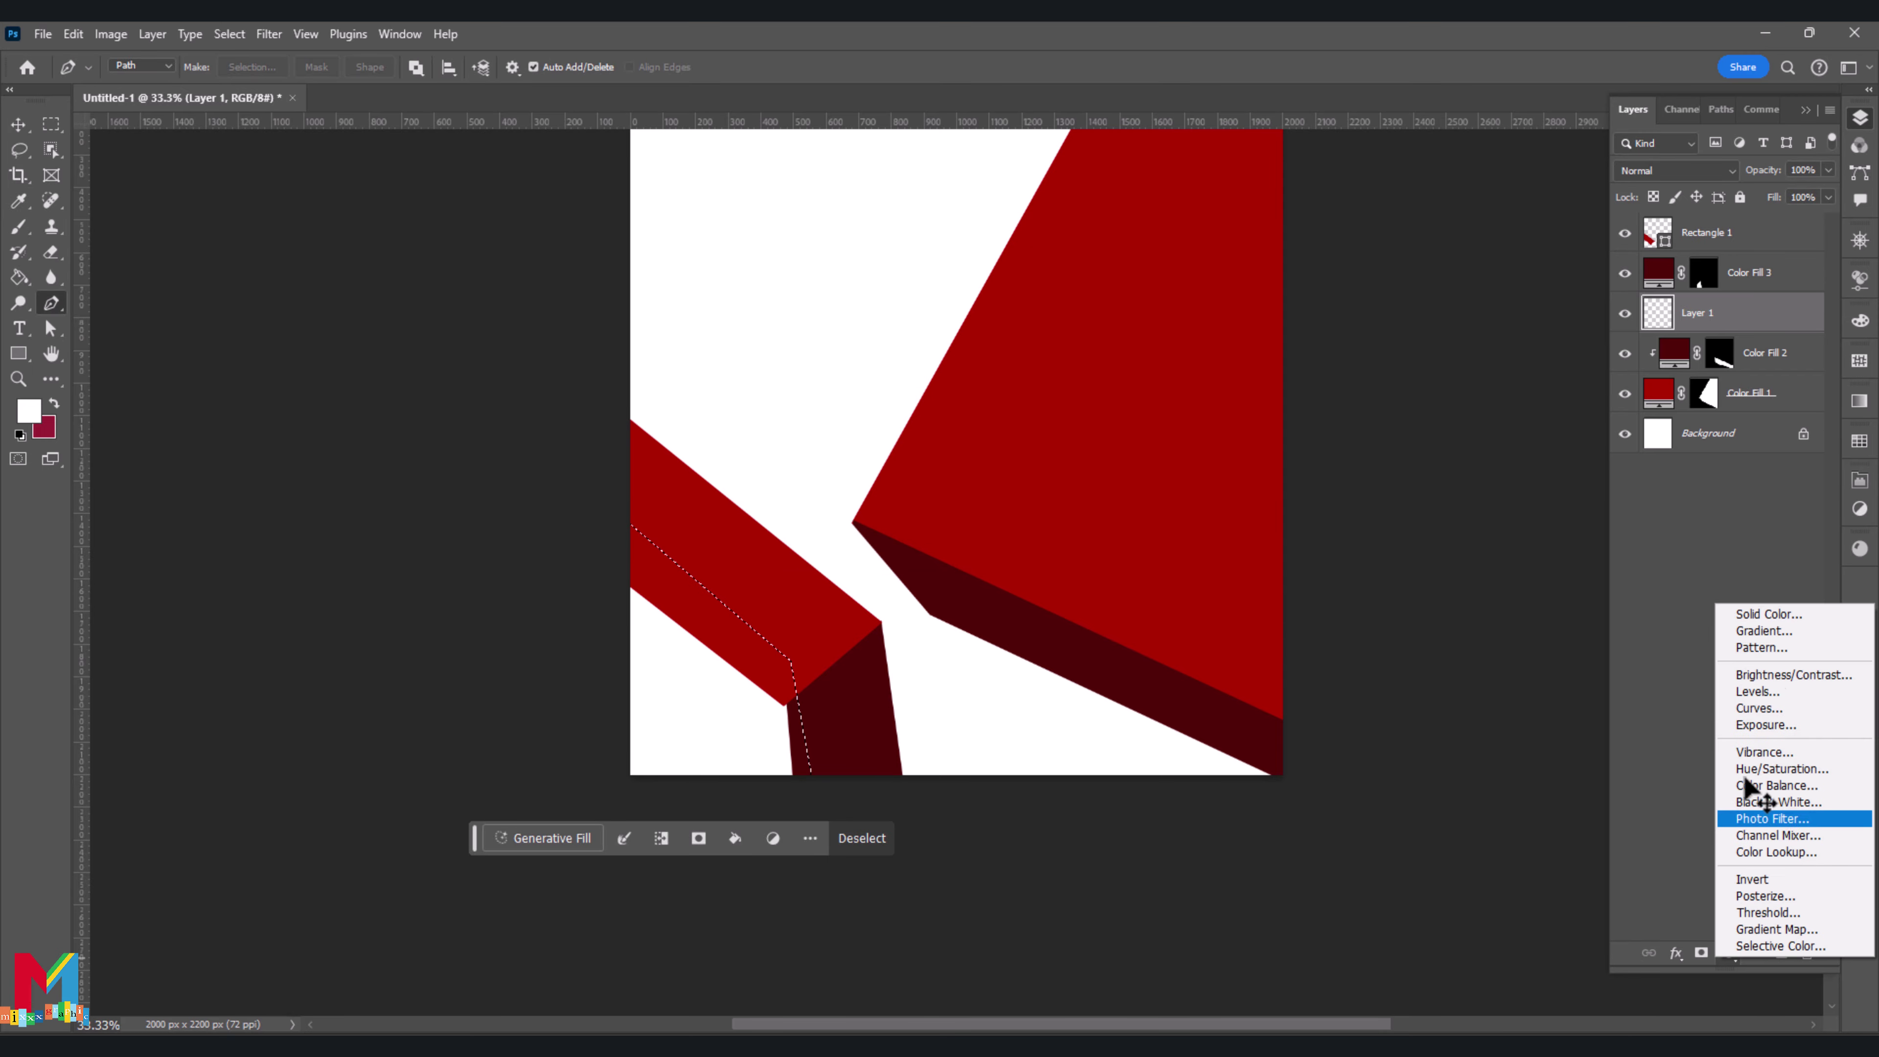
left_click(1791, 615)
left_click(981, 615)
left_click_drag(1331, 728, 1310, 758)
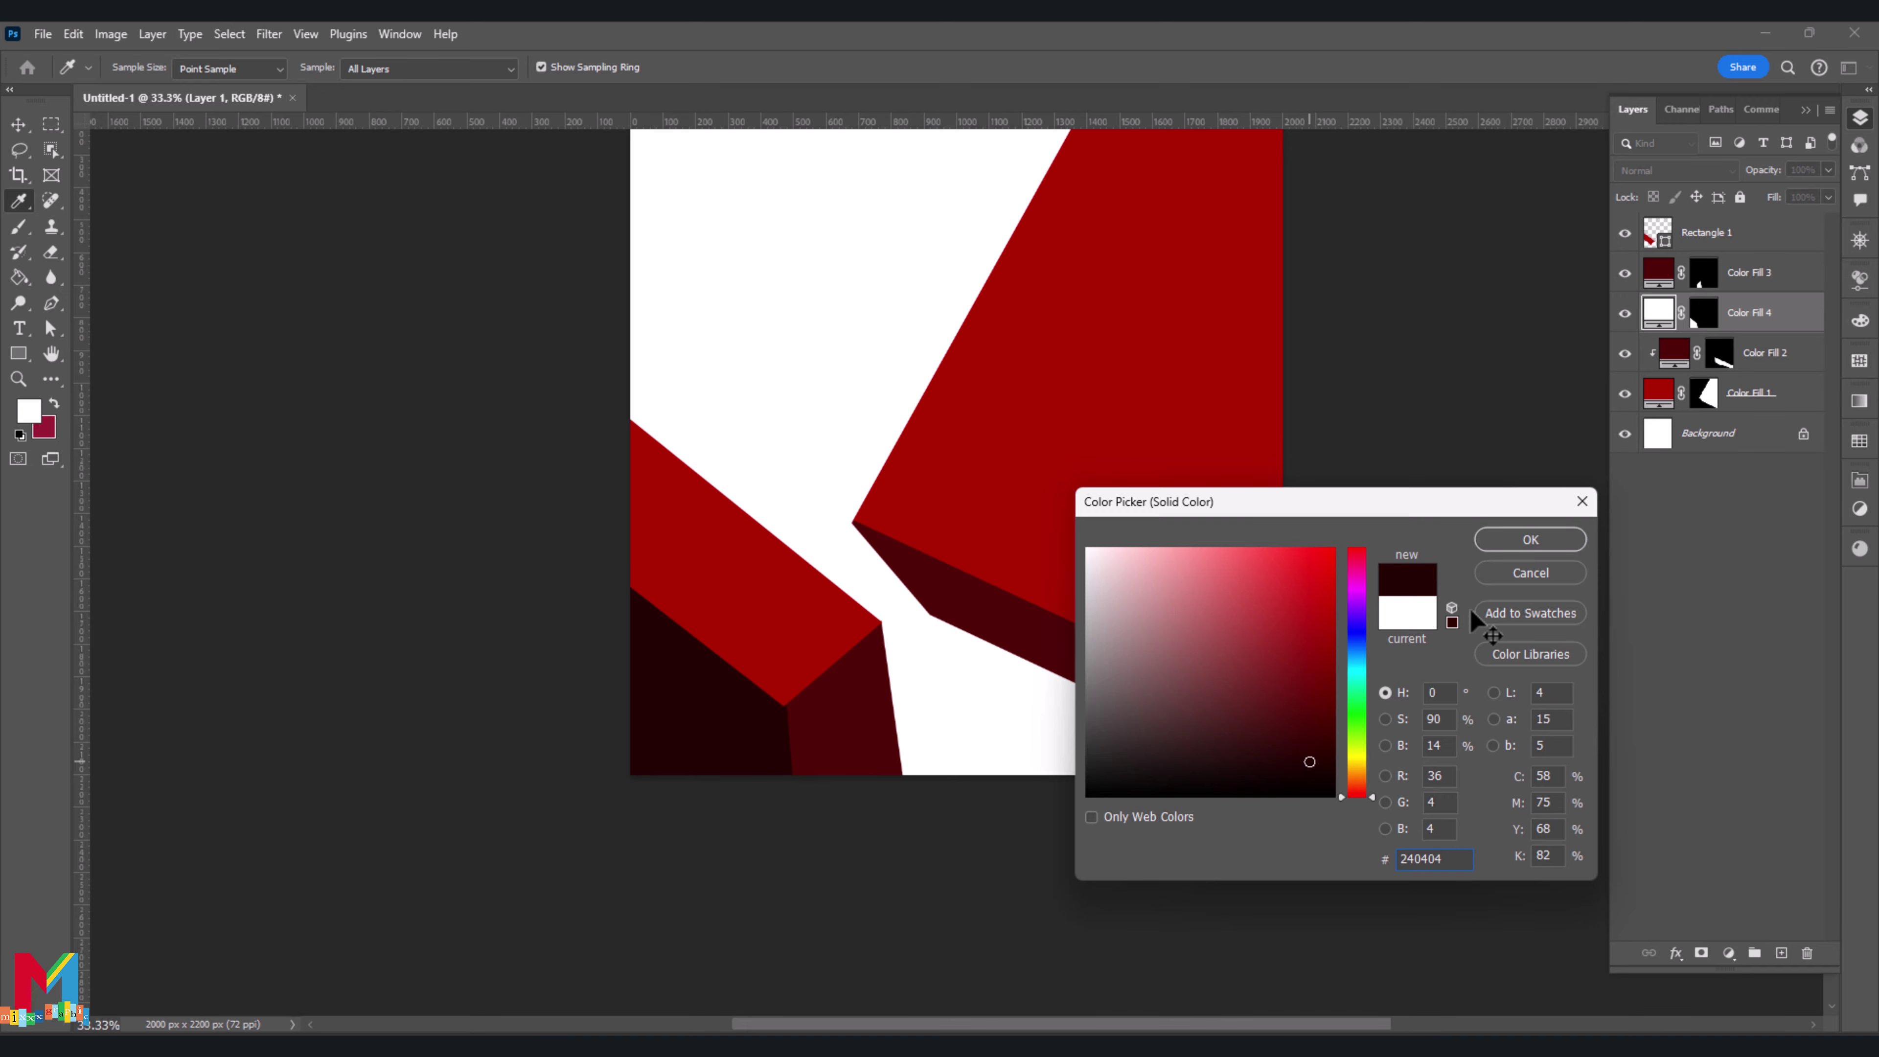
left_click(1530, 540)
Select Color Fill 3, Color Fill 4 and Rectangle 1 together
left_click(1730, 290)
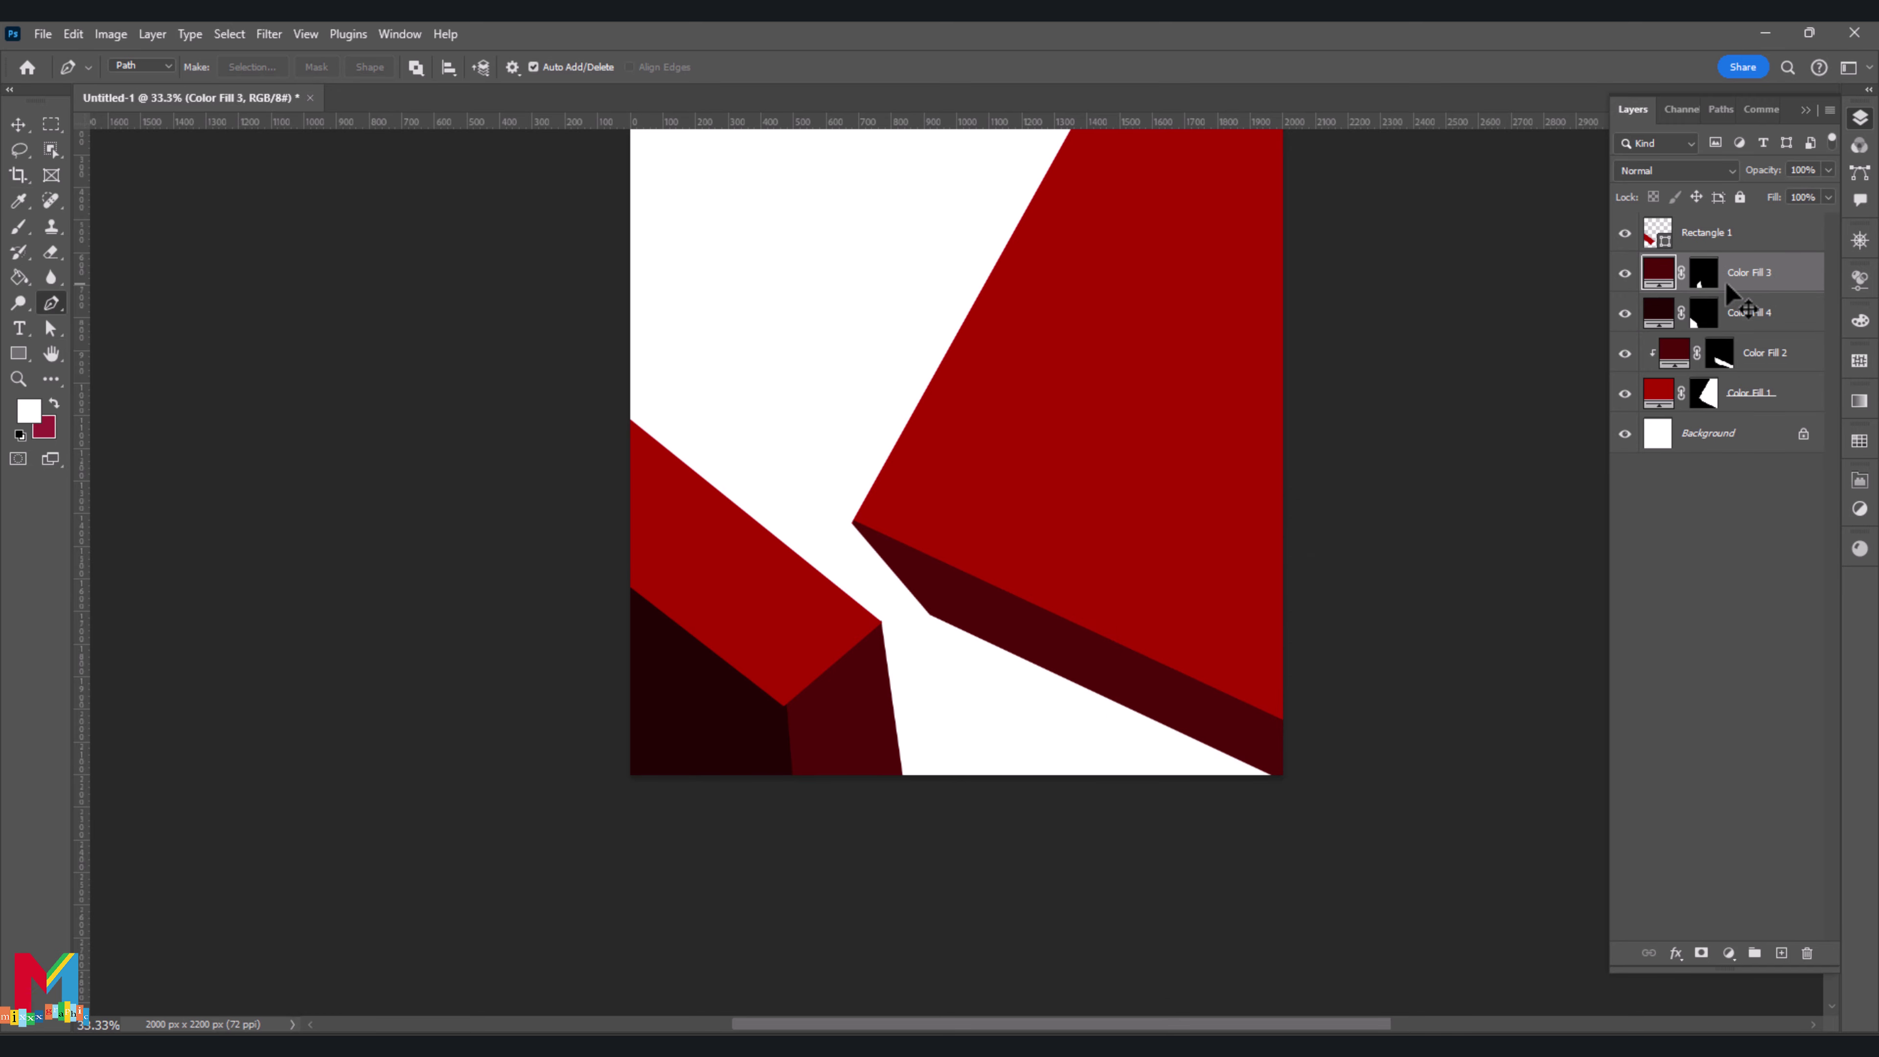
key("ctrl+plus")
key("ctrl+plus")
left_click(1734, 315, "shift")
left_click(1747, 237, "shift")
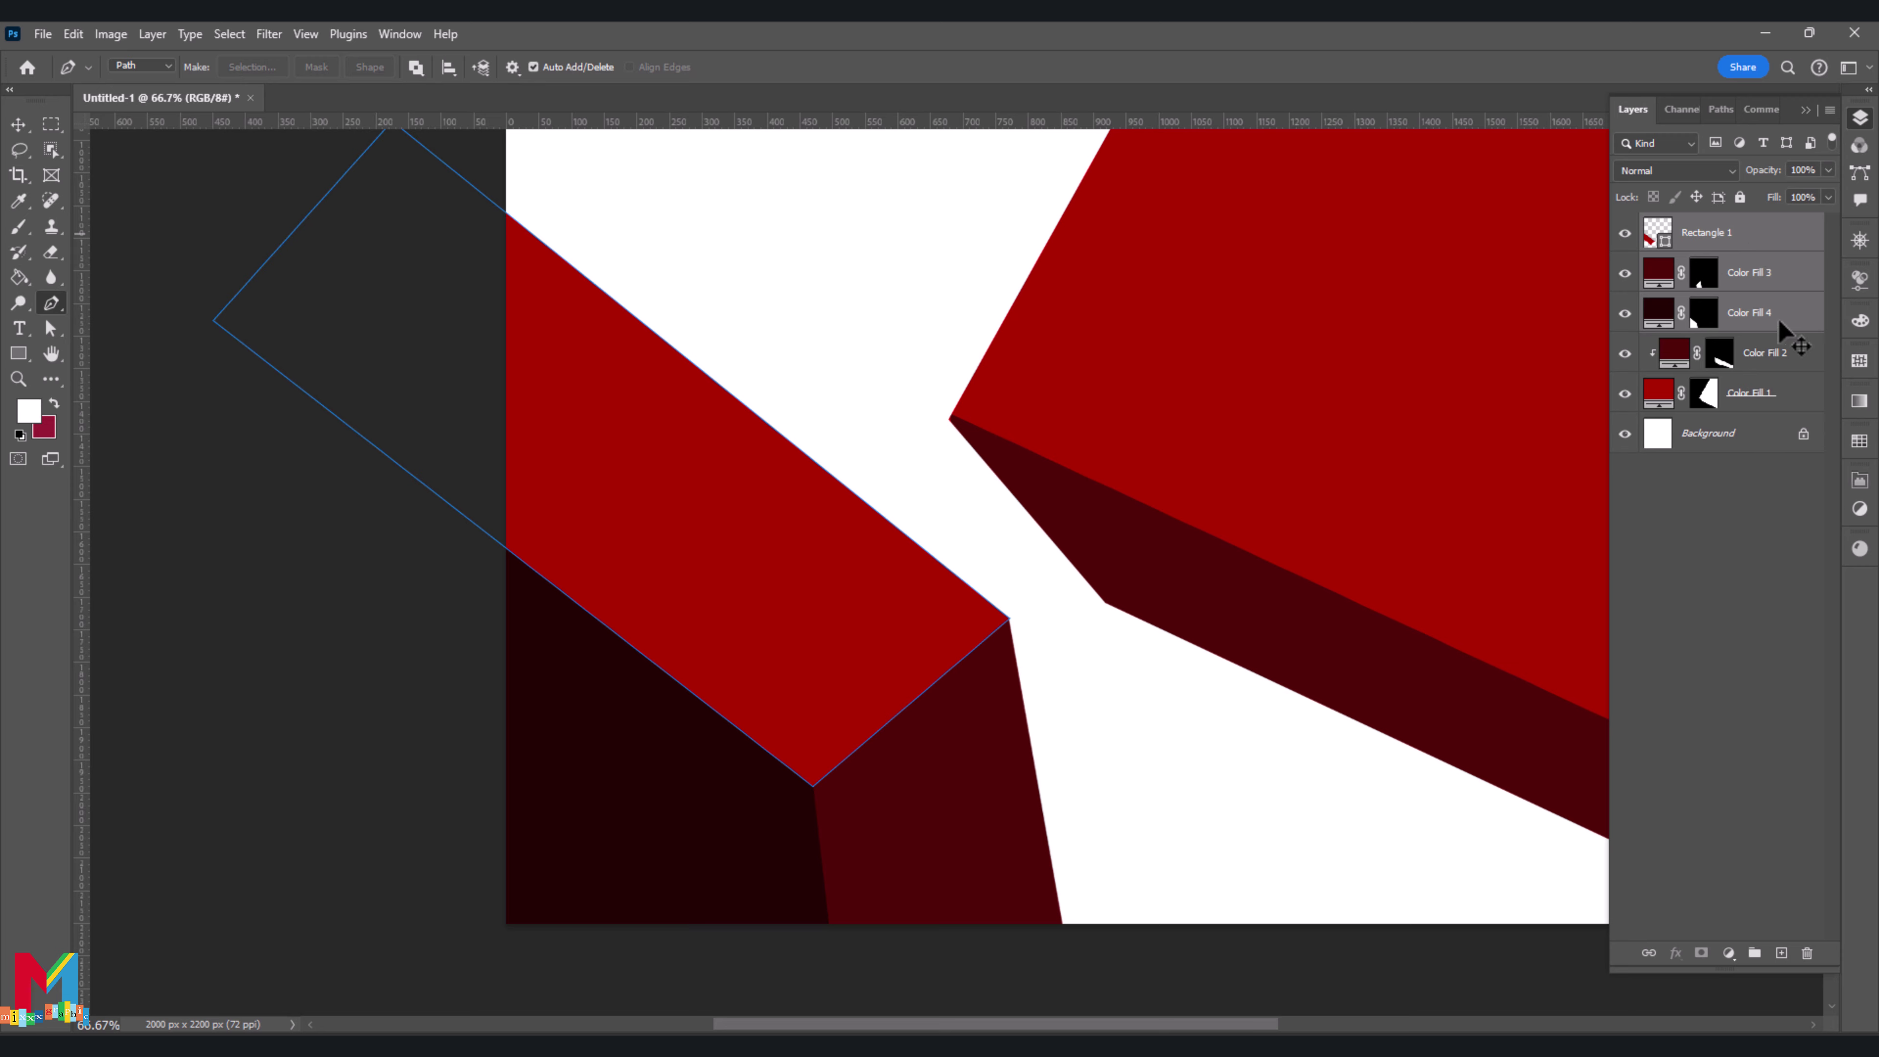
Group Rectangle 1, Color Fill 3 and Color Fill 4 into a folder named 'square 2'
left_click_drag(1779, 323, 1754, 953)
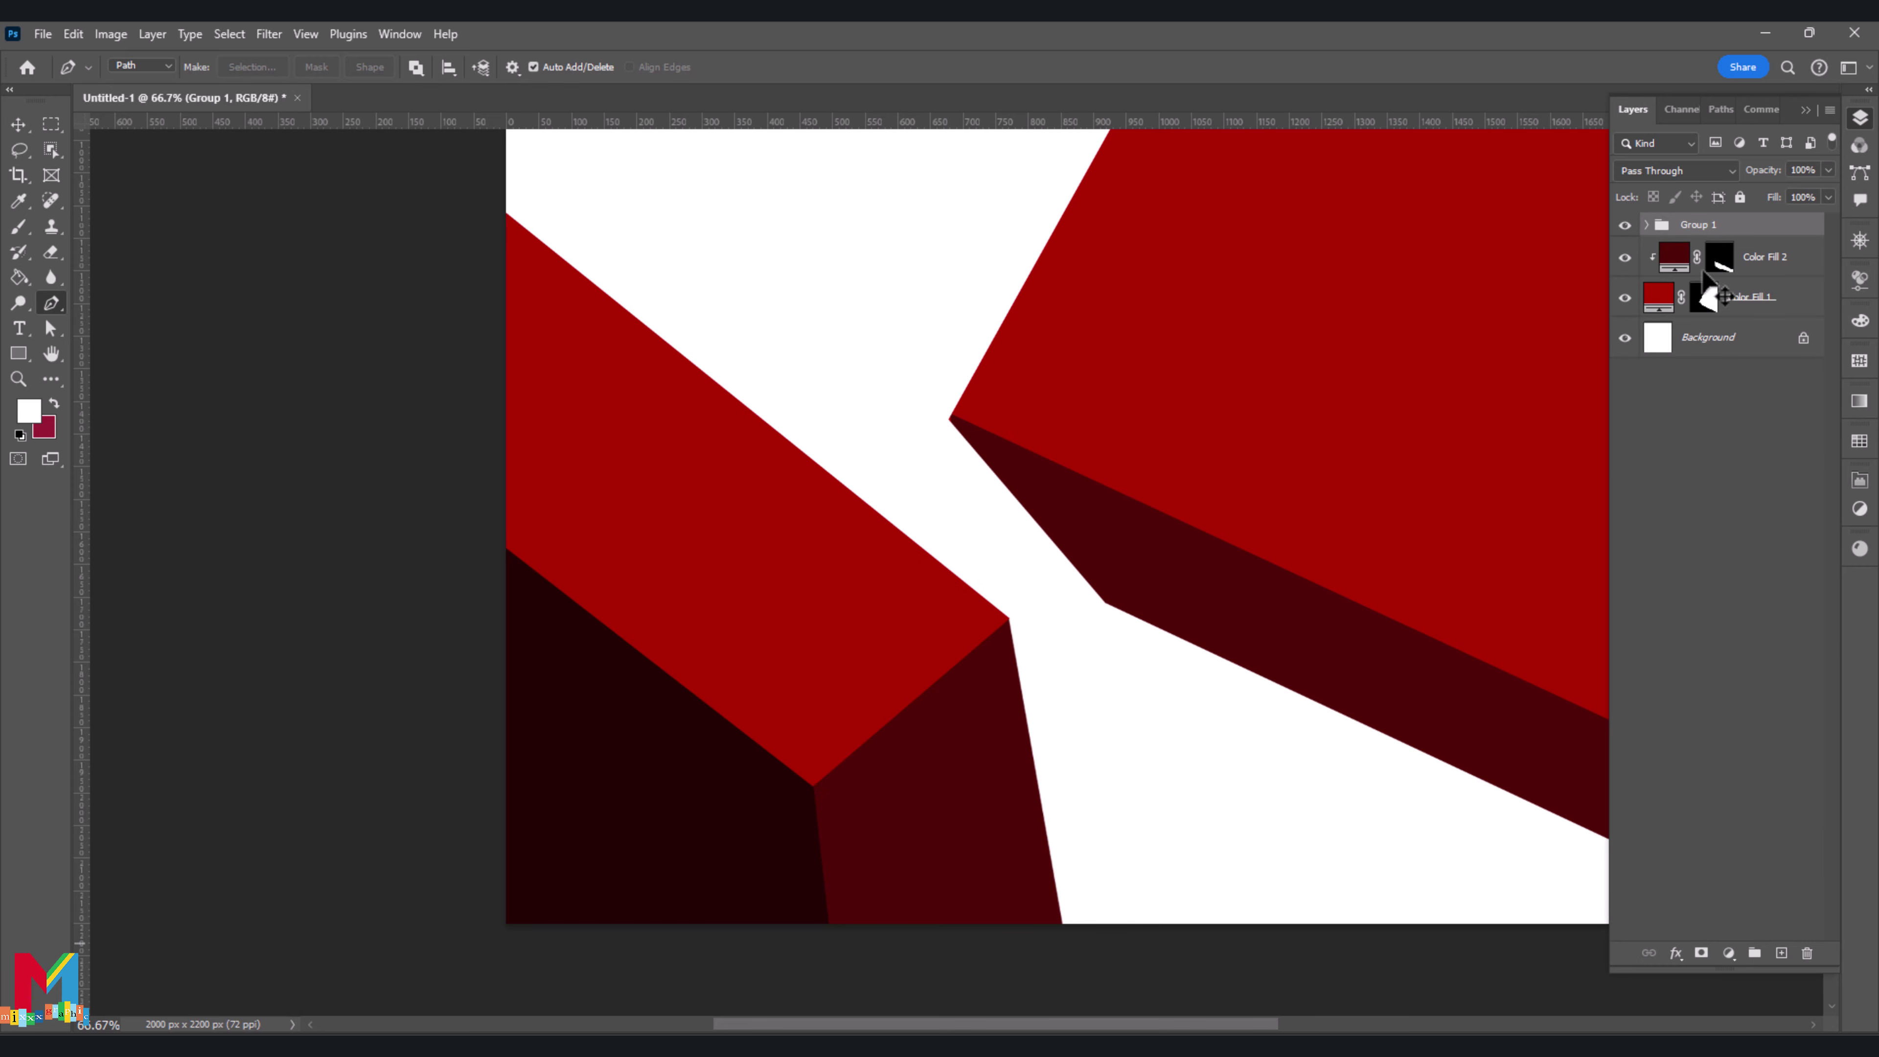
left_click_drag(1703, 271, 1700, 223)
type("so")
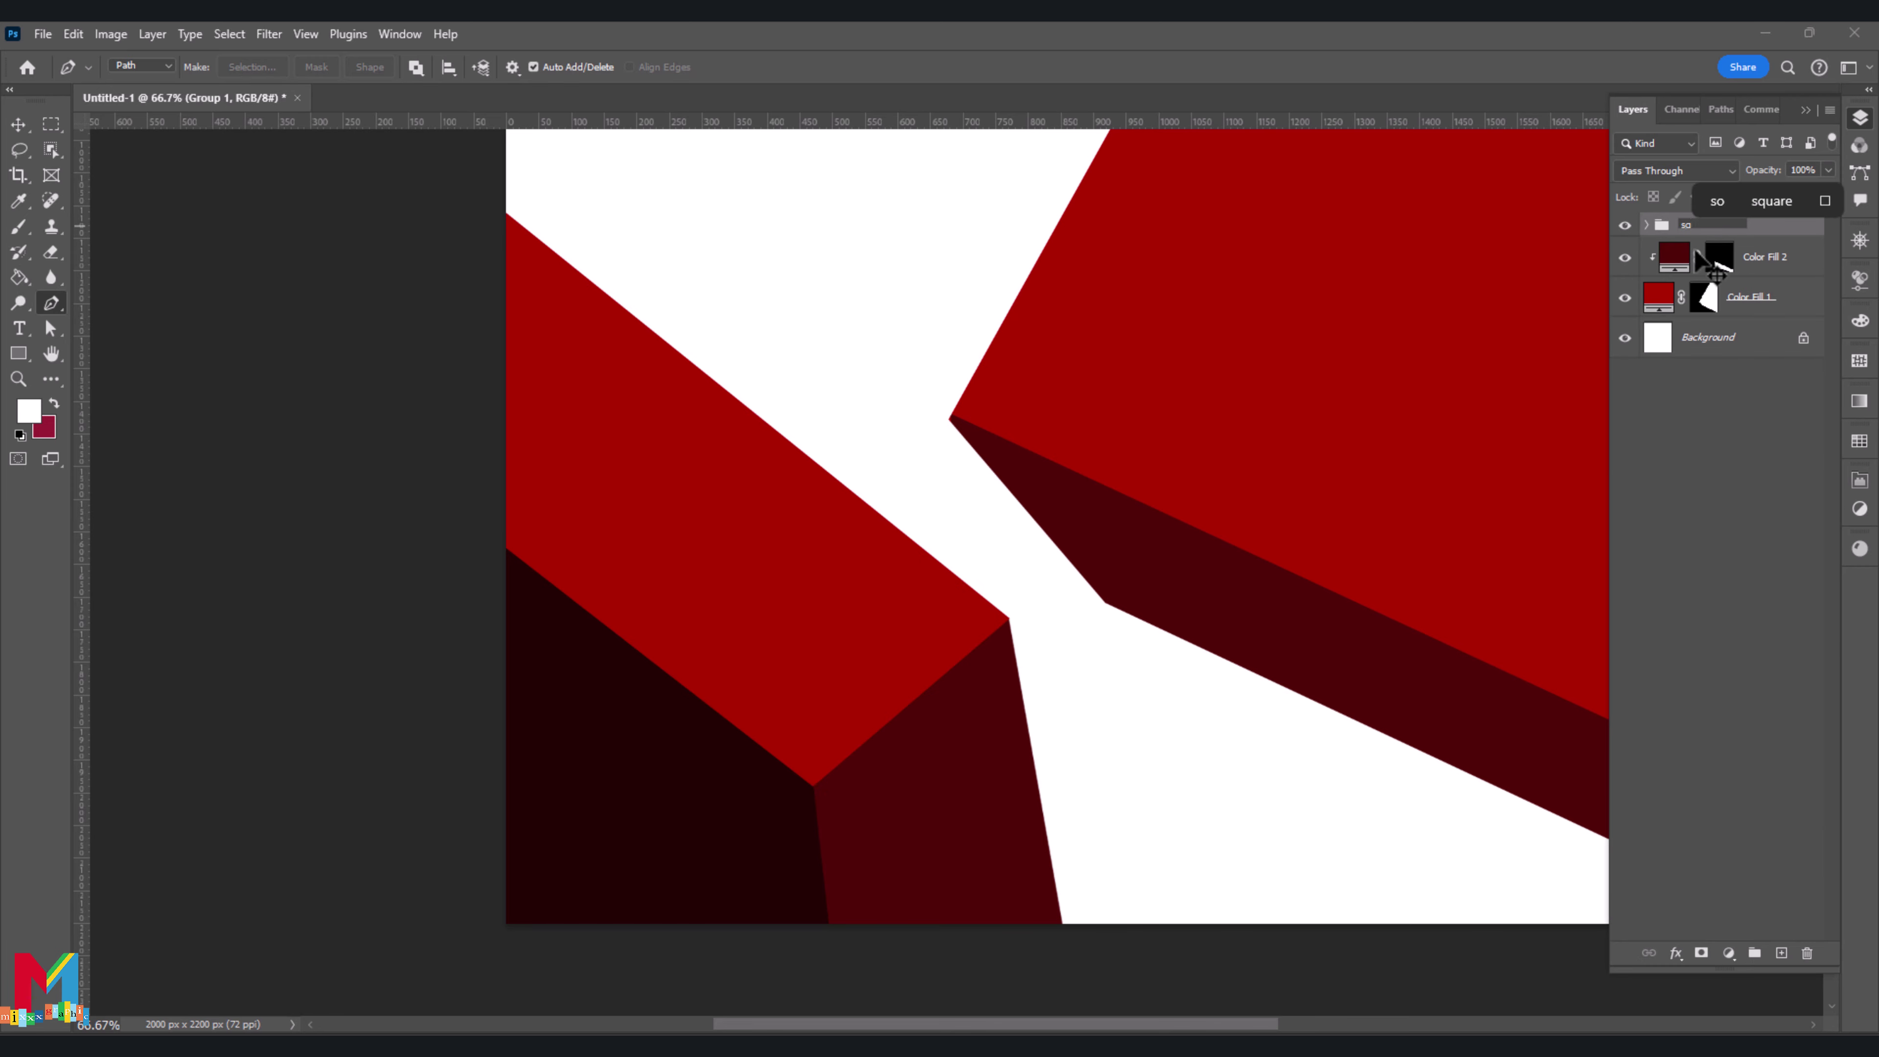
type("quare 2")
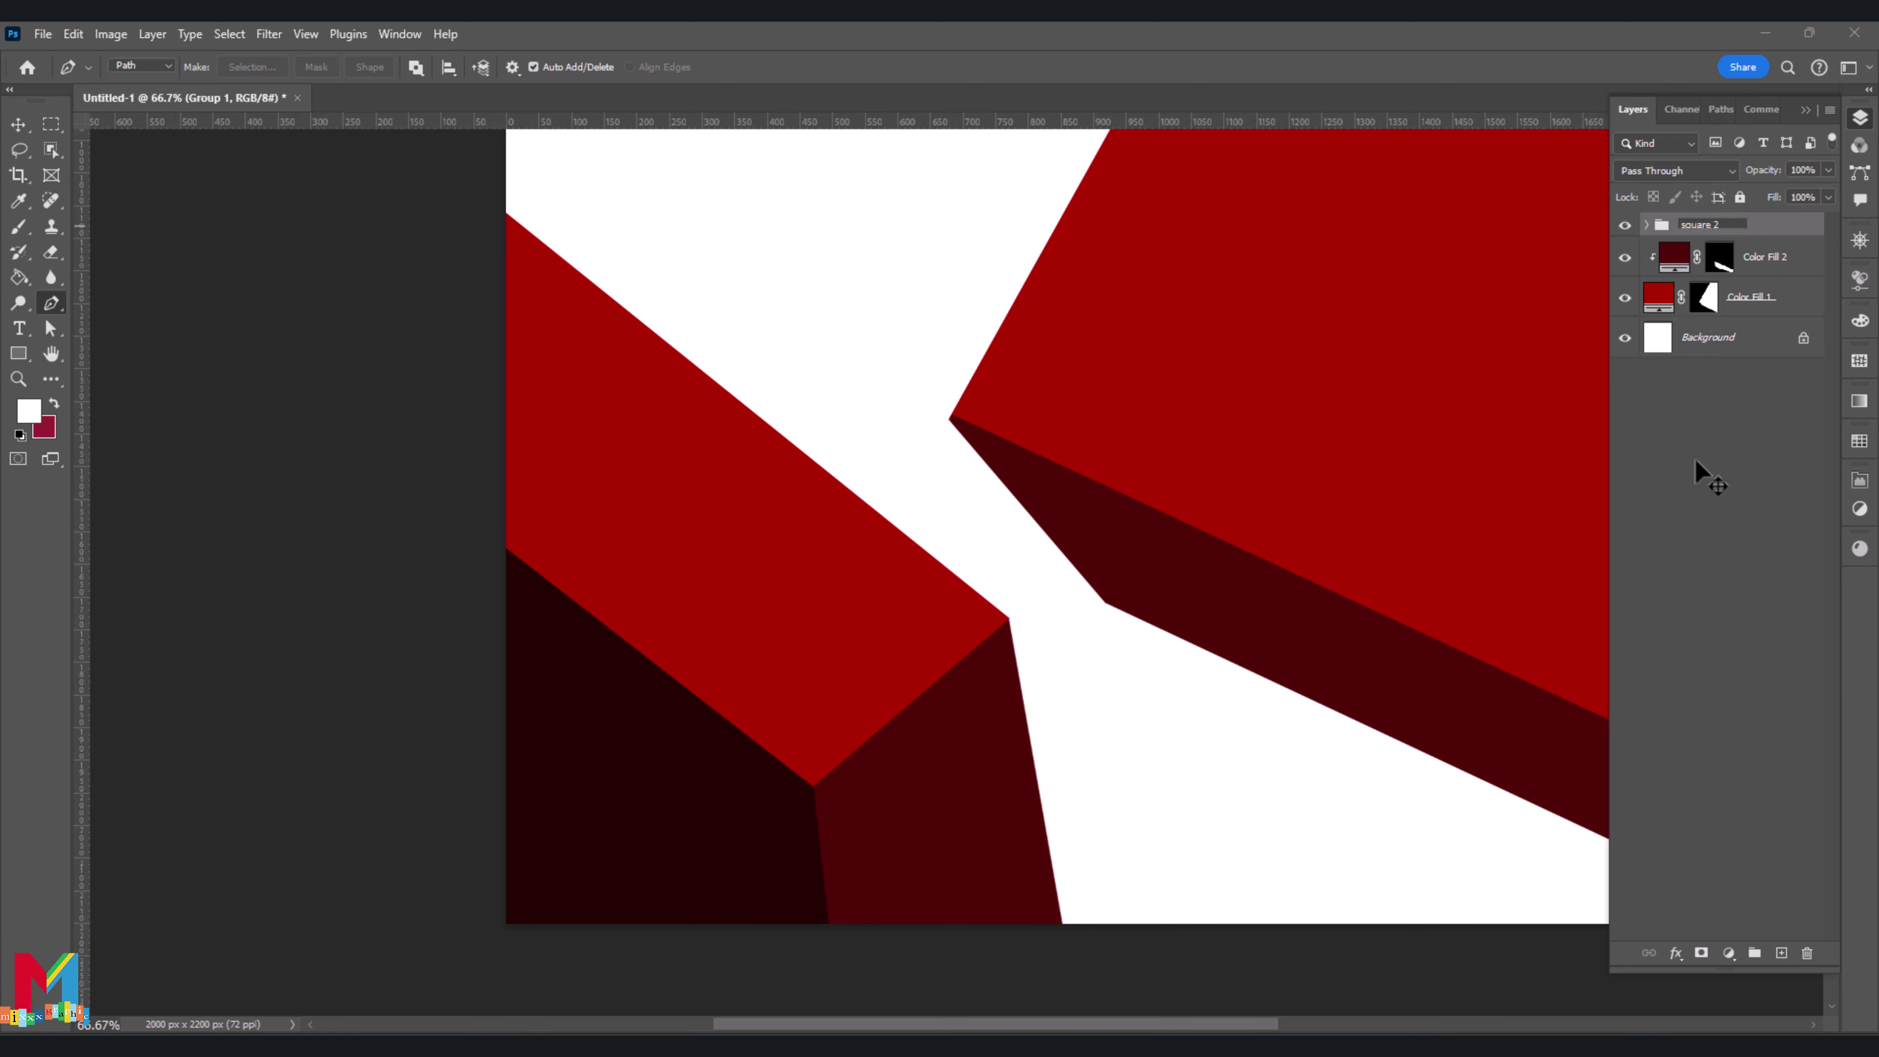
left_click(1682, 429)
scroll(959, 481, "up", 3)
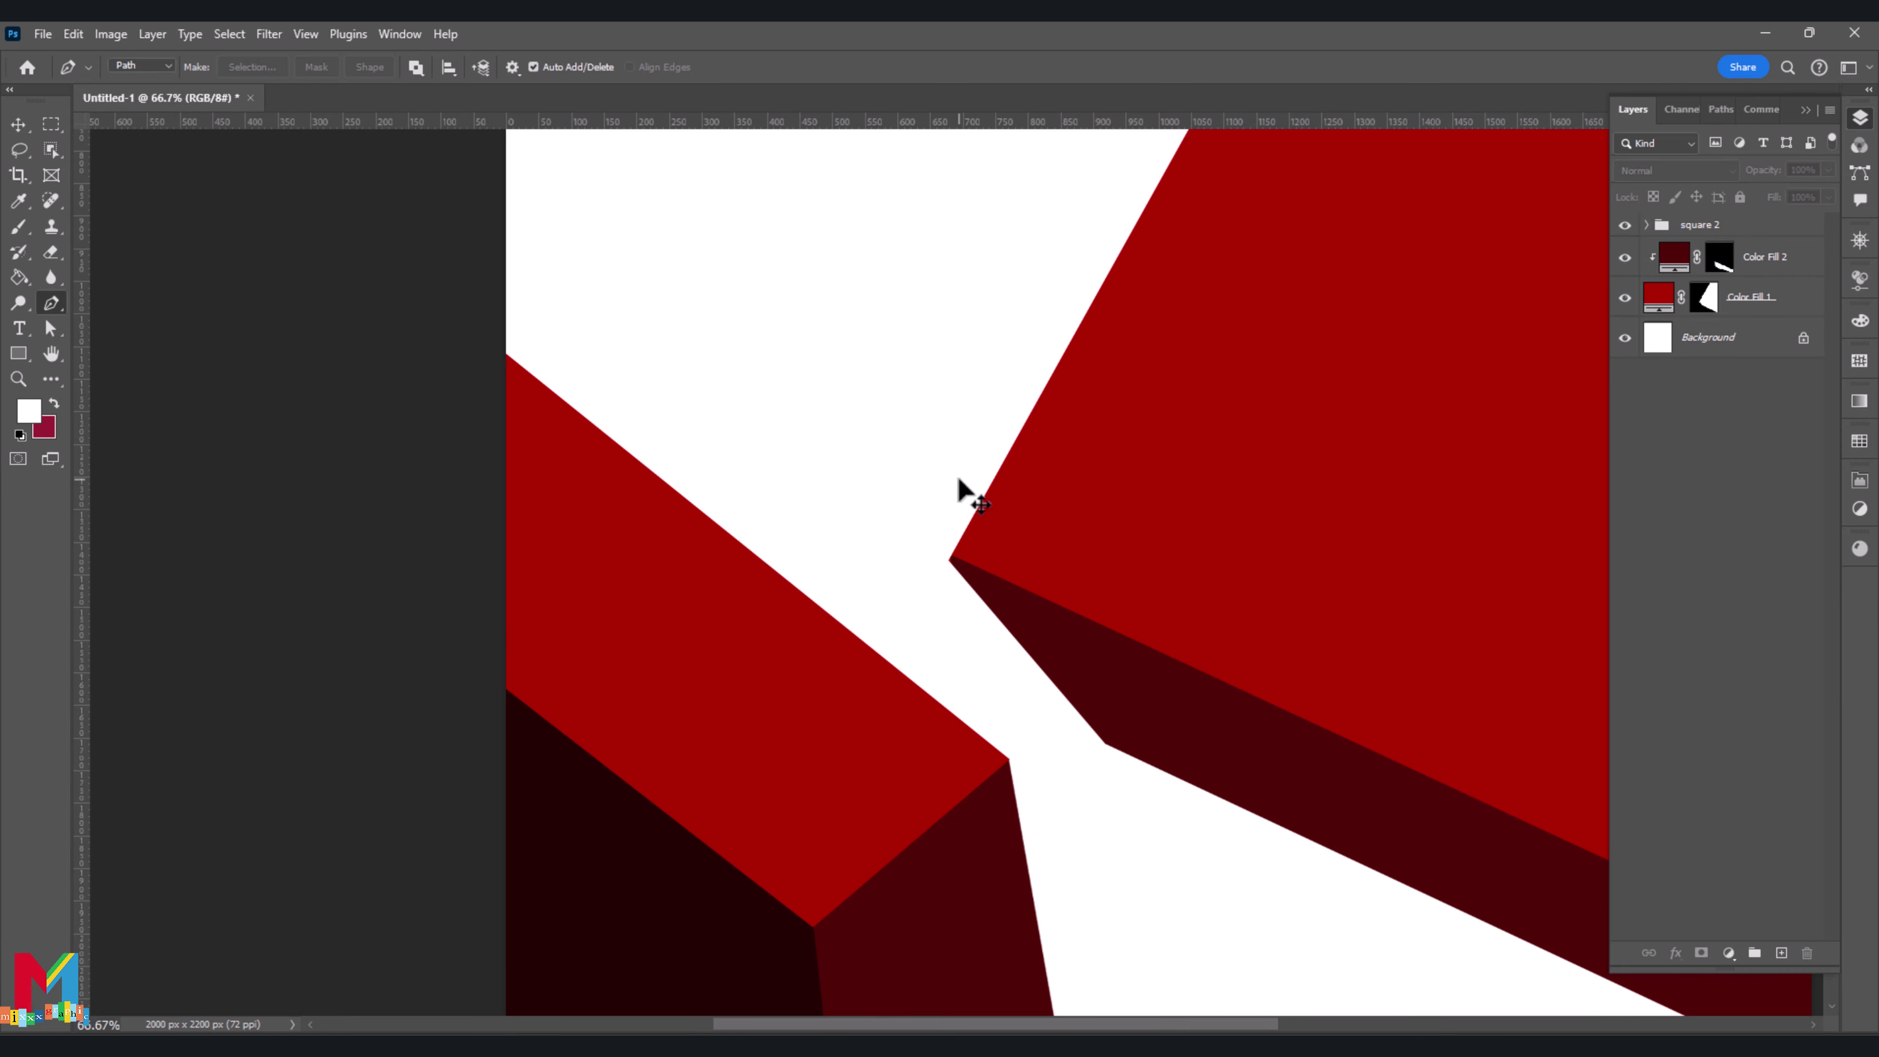
scroll(959, 494, "down", 1)
scroll(959, 494, "down", 1)
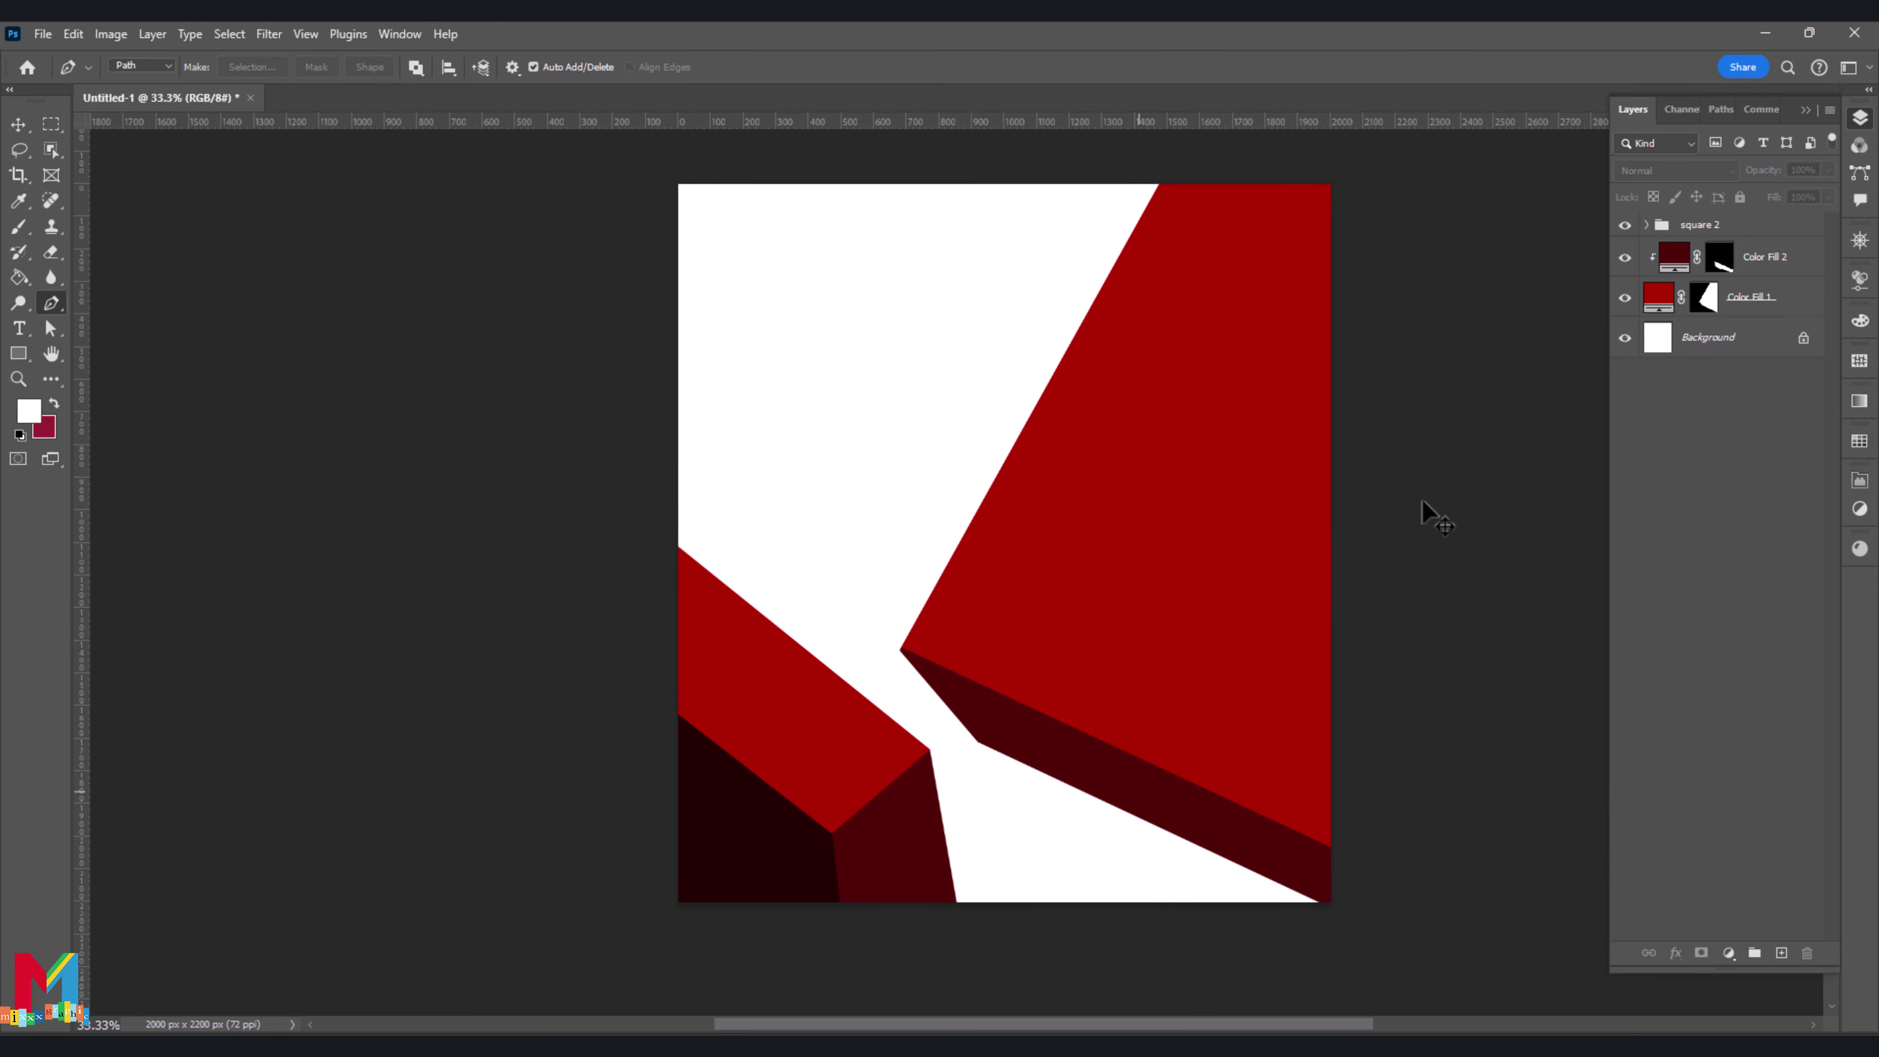
left_click(1696, 236)
Draw a red rectangle on a new layer at the canvas top and skew it into a parallelogram
left_click(1781, 953)
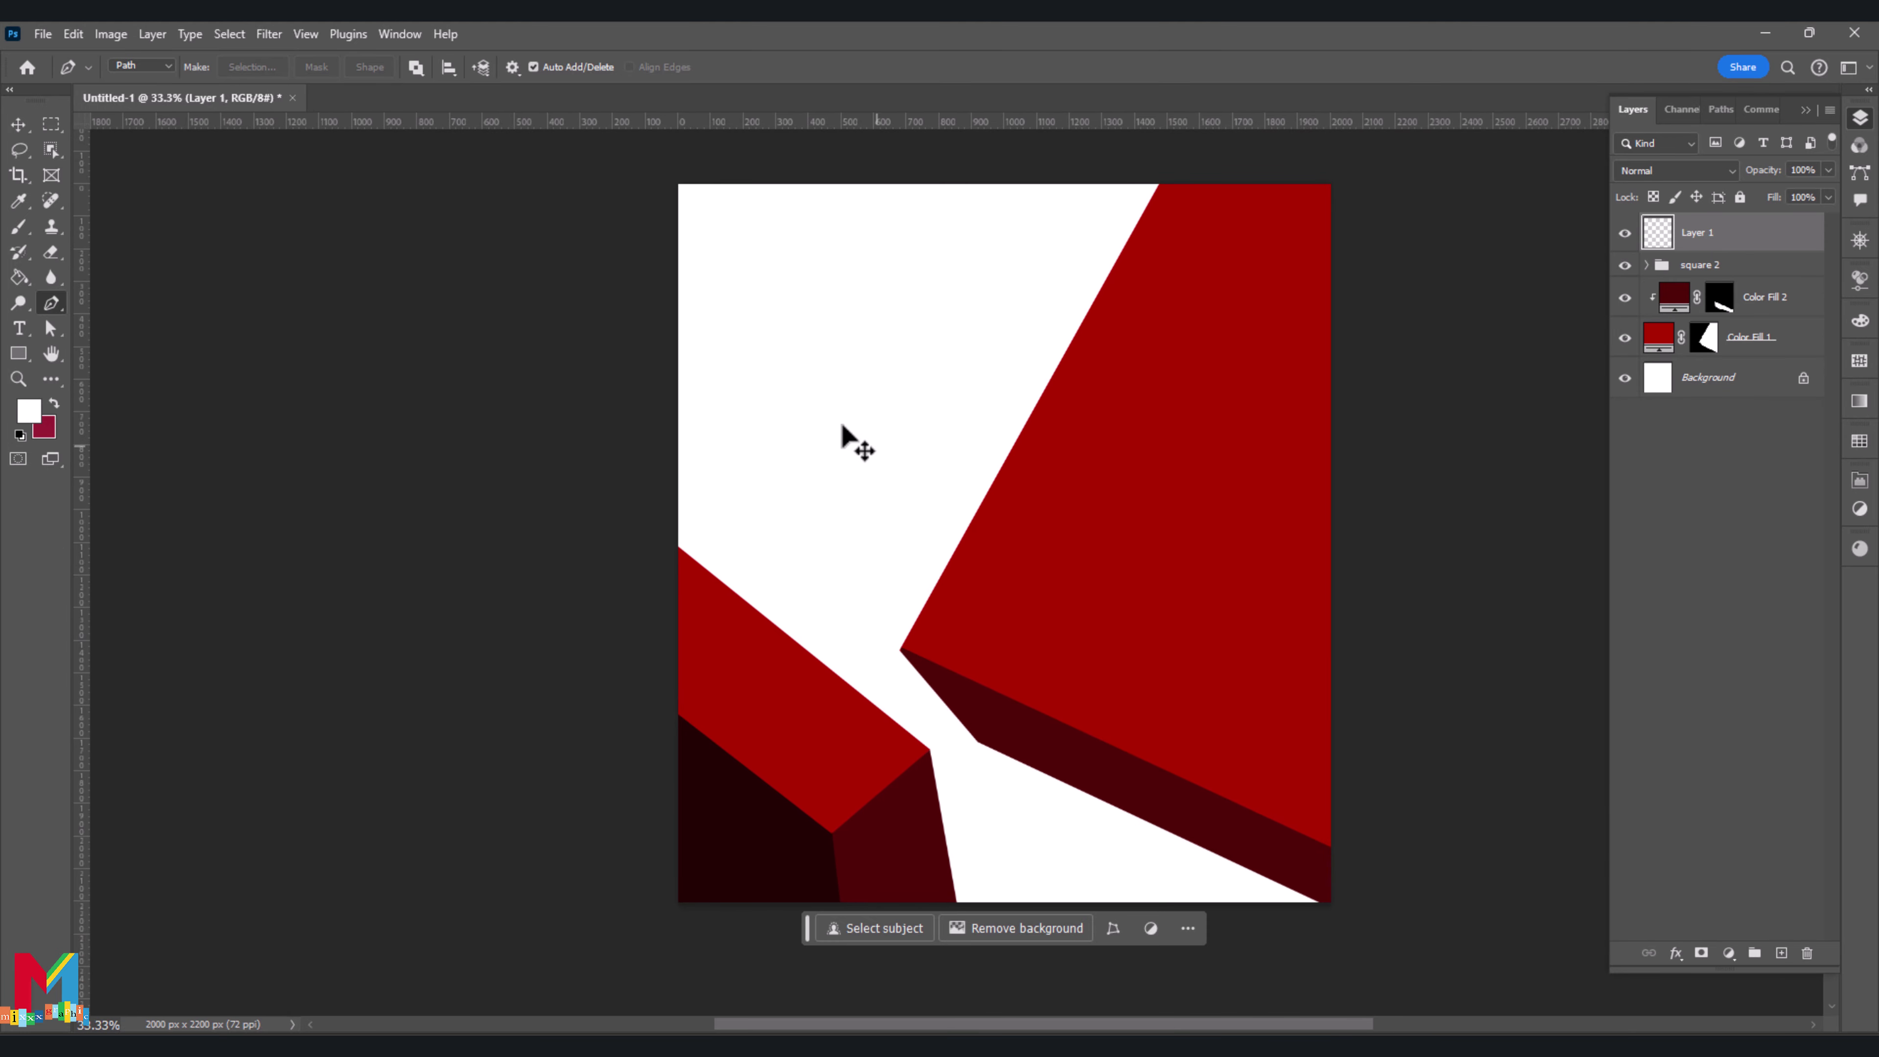
left_click(19, 354)
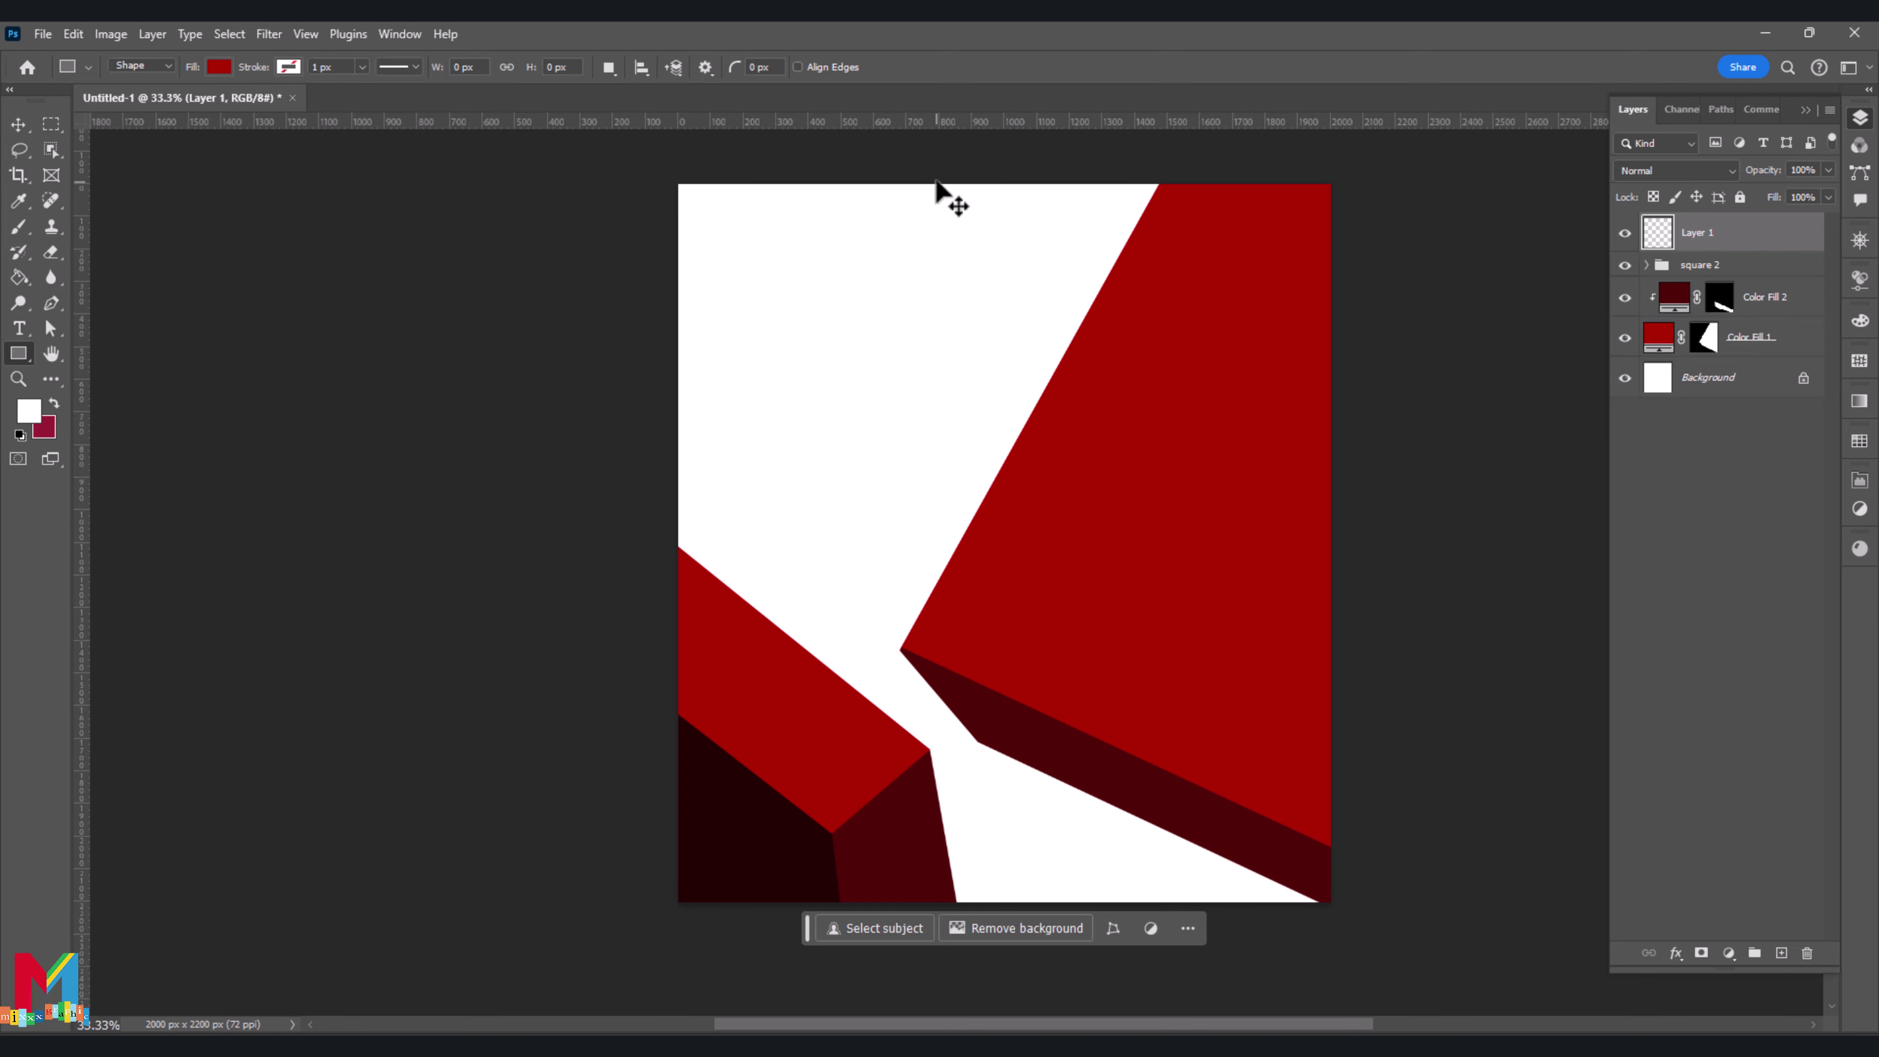
left_click_drag(982, 171, 855, 405)
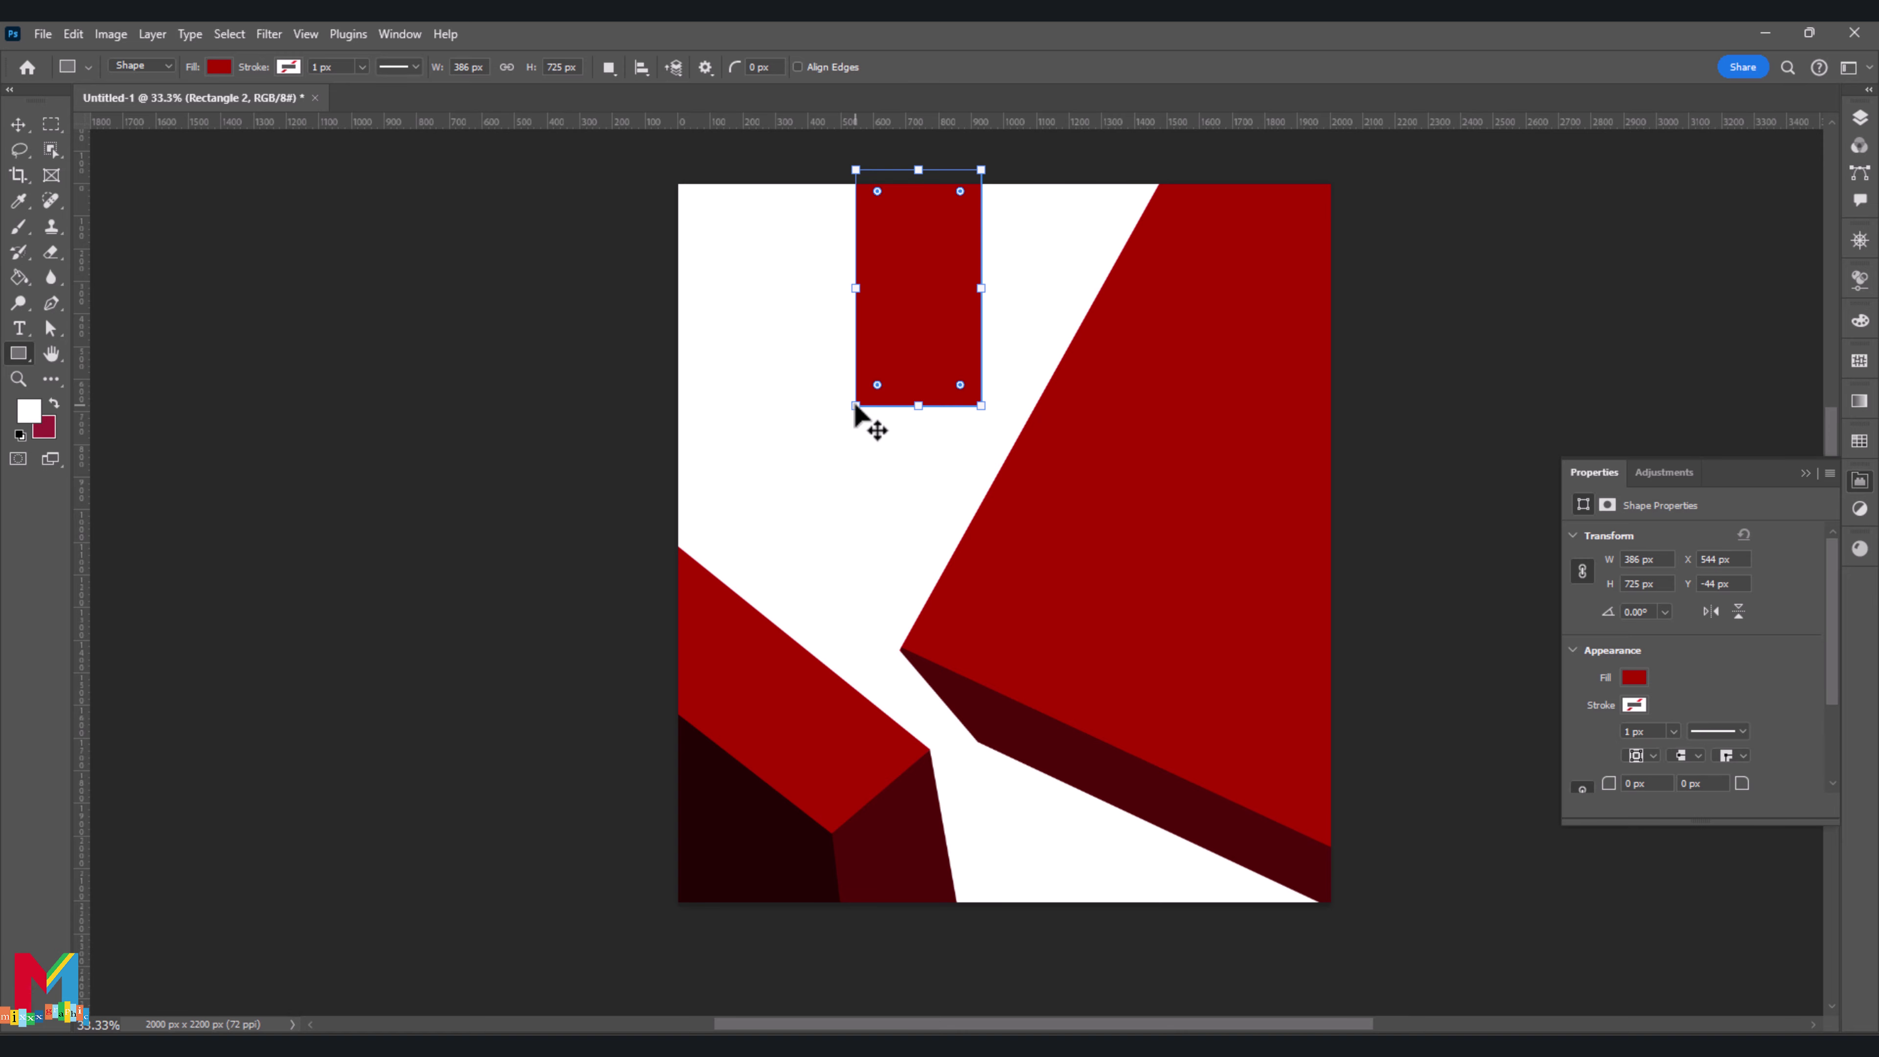
key("ctrl+t")
right_click(937, 274)
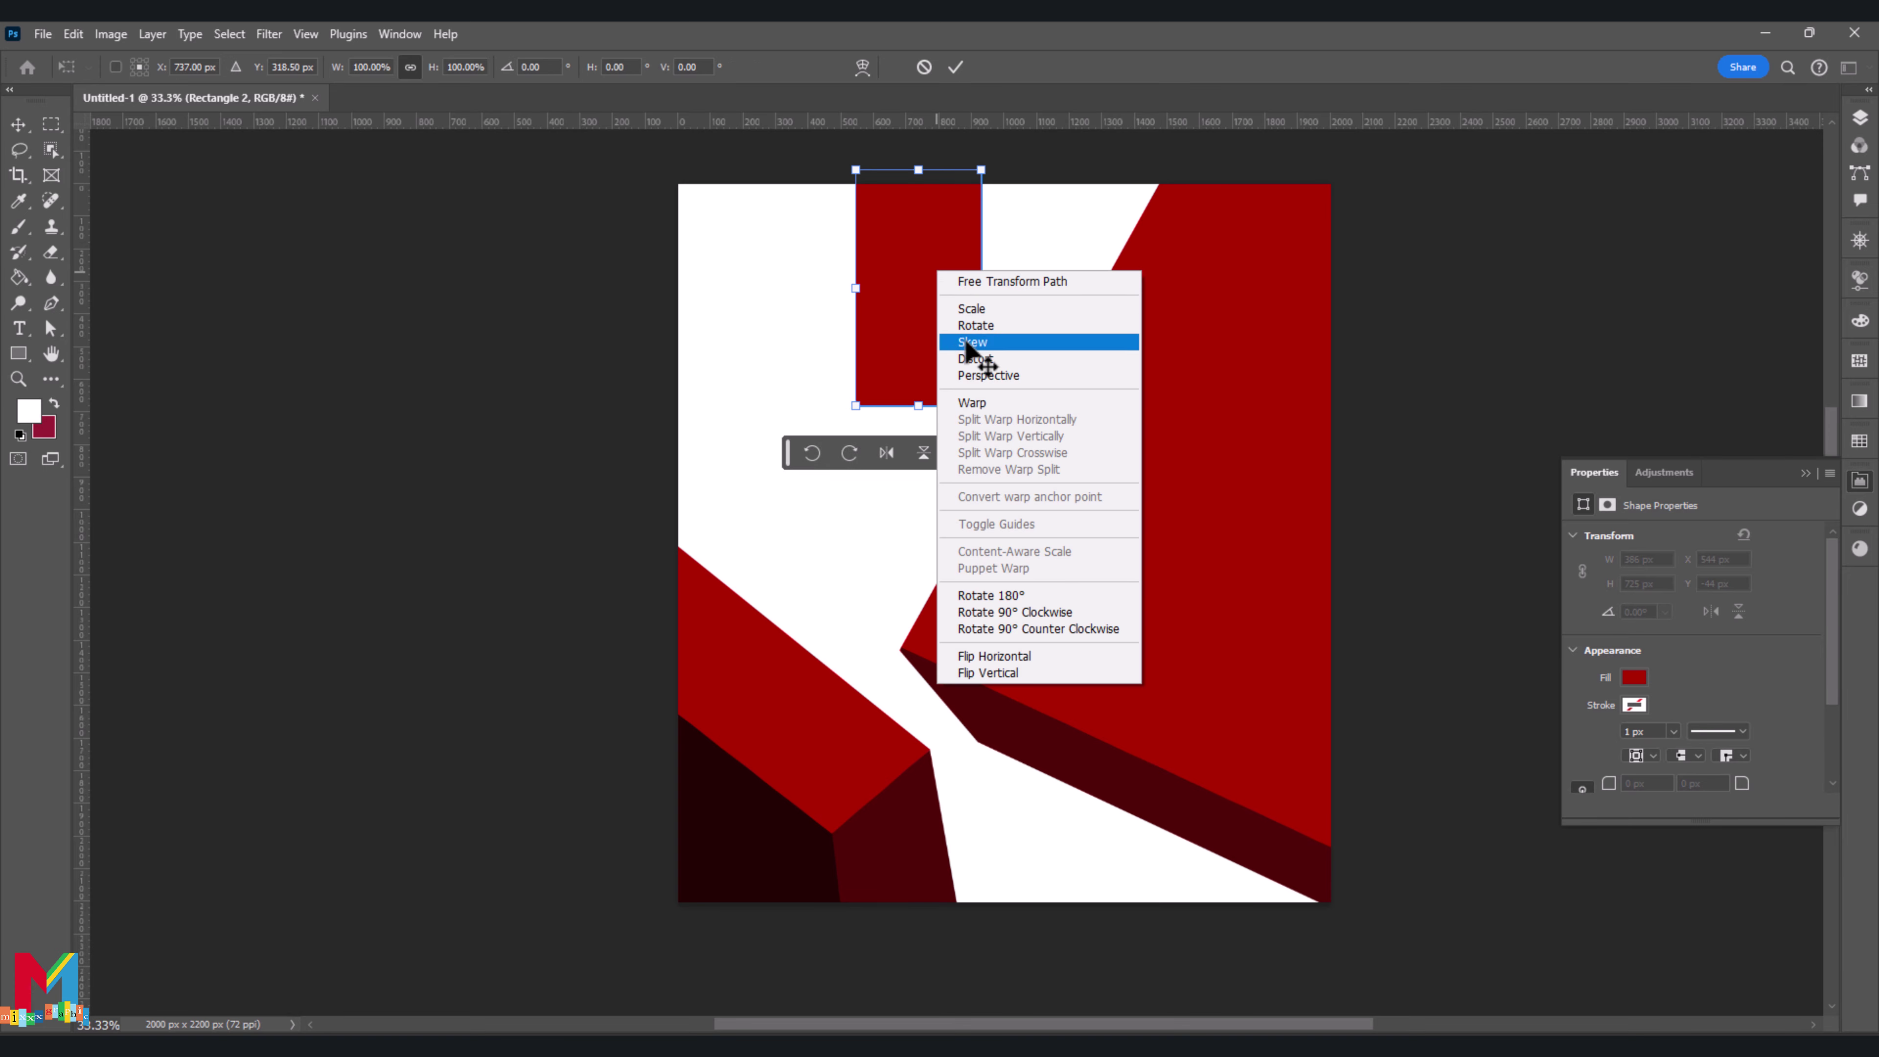
left_click(973, 341)
left_click_drag(856, 169, 808, 170)
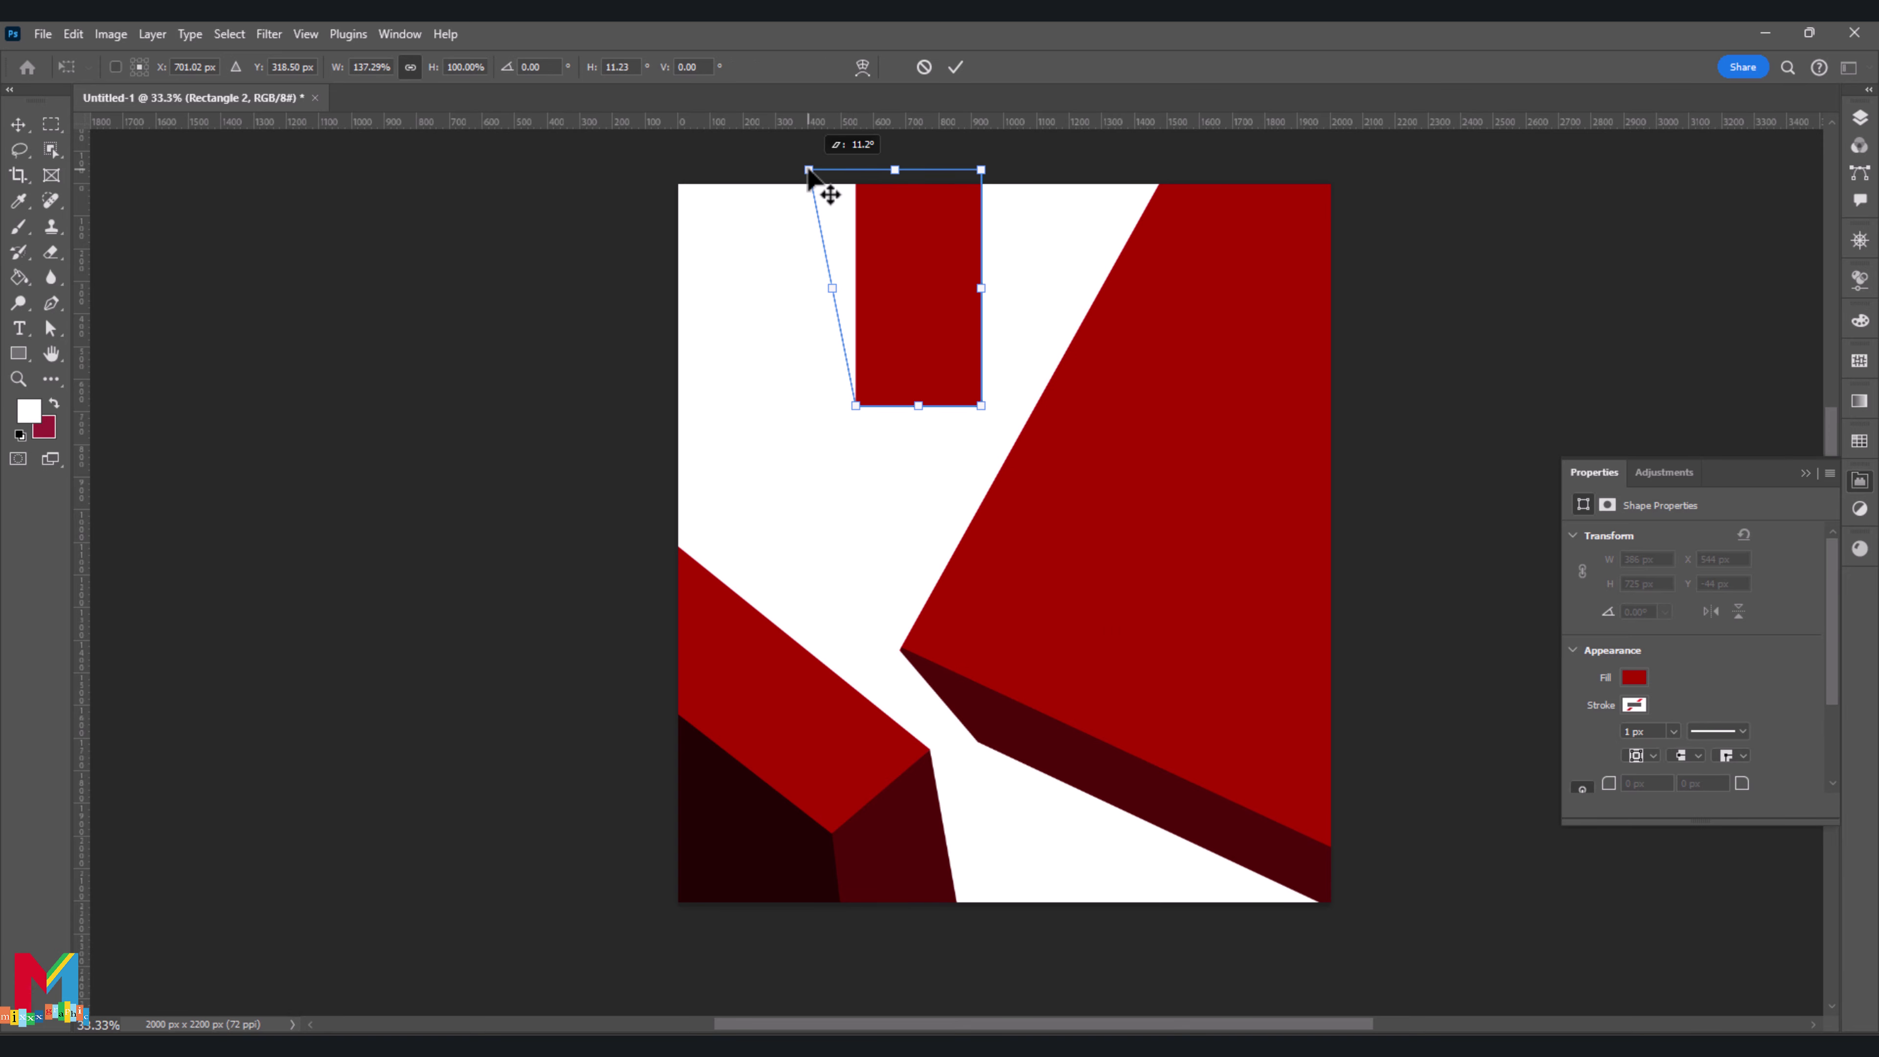
left_click_drag(984, 173, 937, 172)
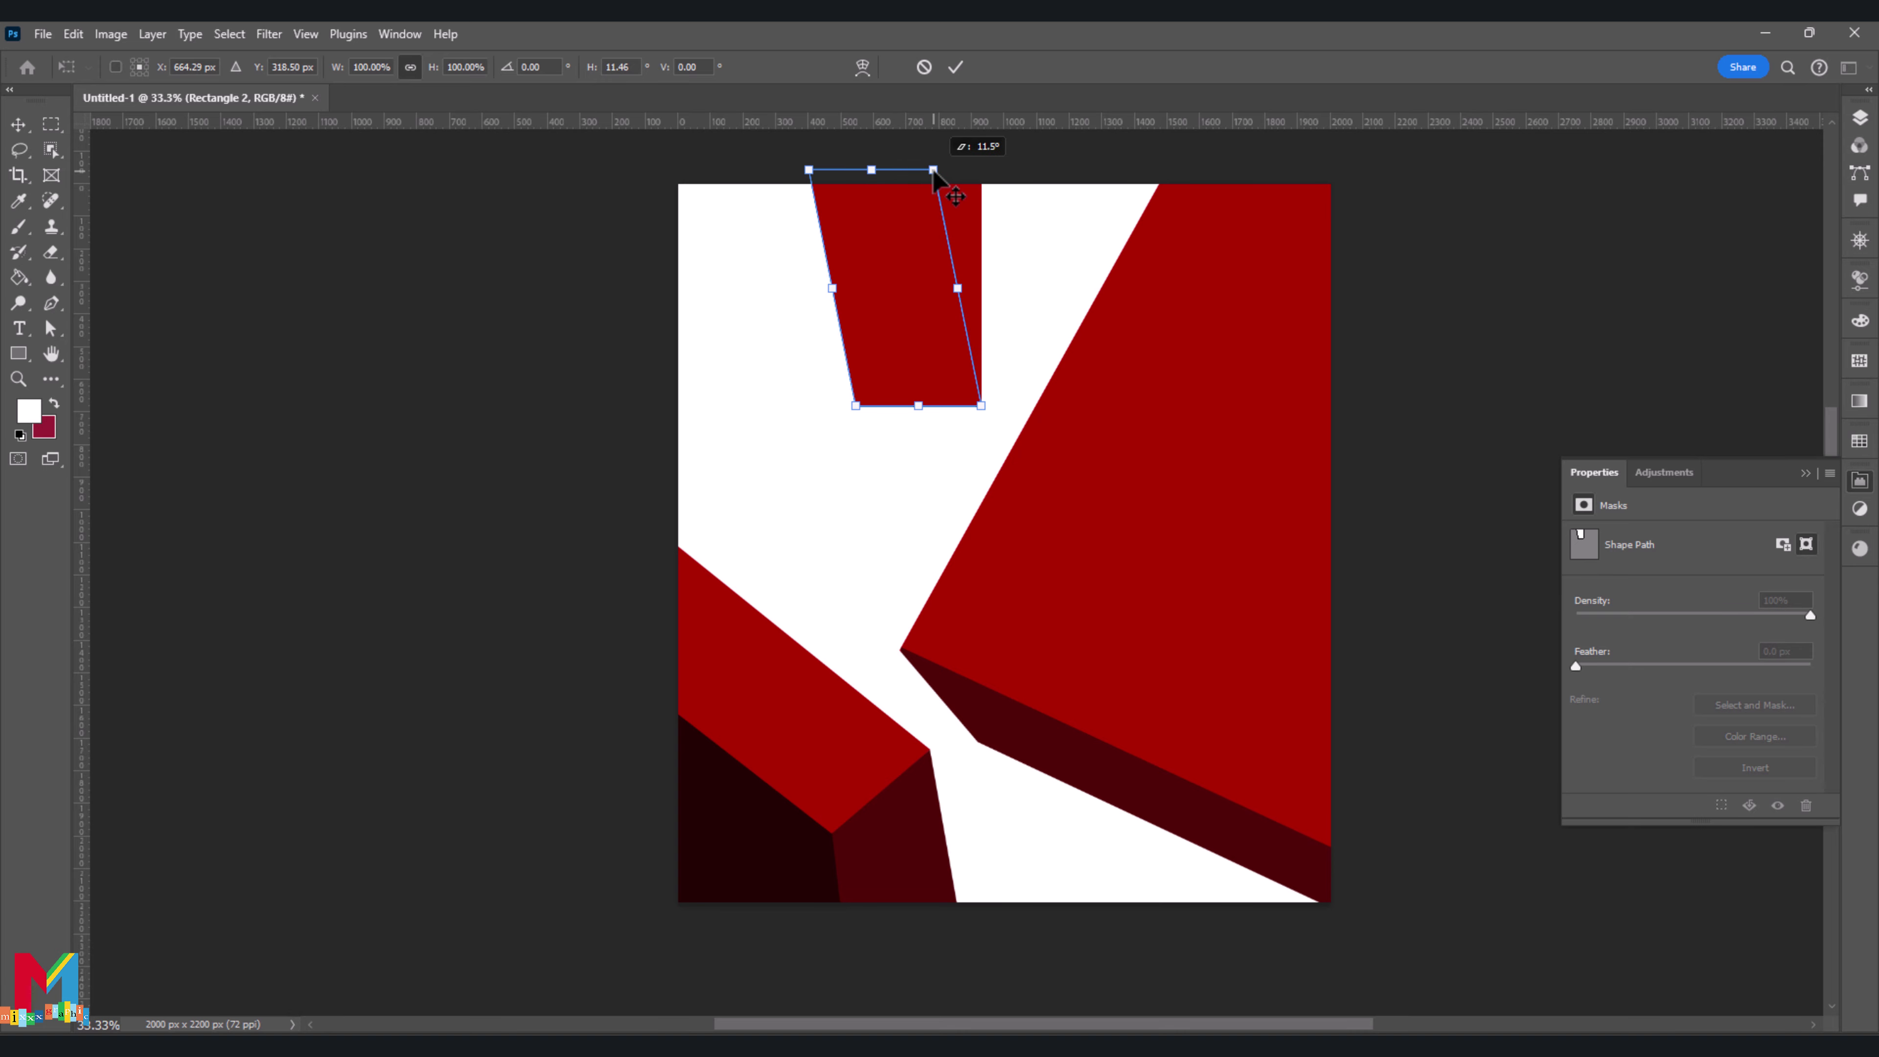
key("Return")
Distort the slanted strip so its lower corner stretches down onto the large block's top edge
left_click_drag(911, 345, 930, 355)
key("ctrl+t")
right_click(931, 374)
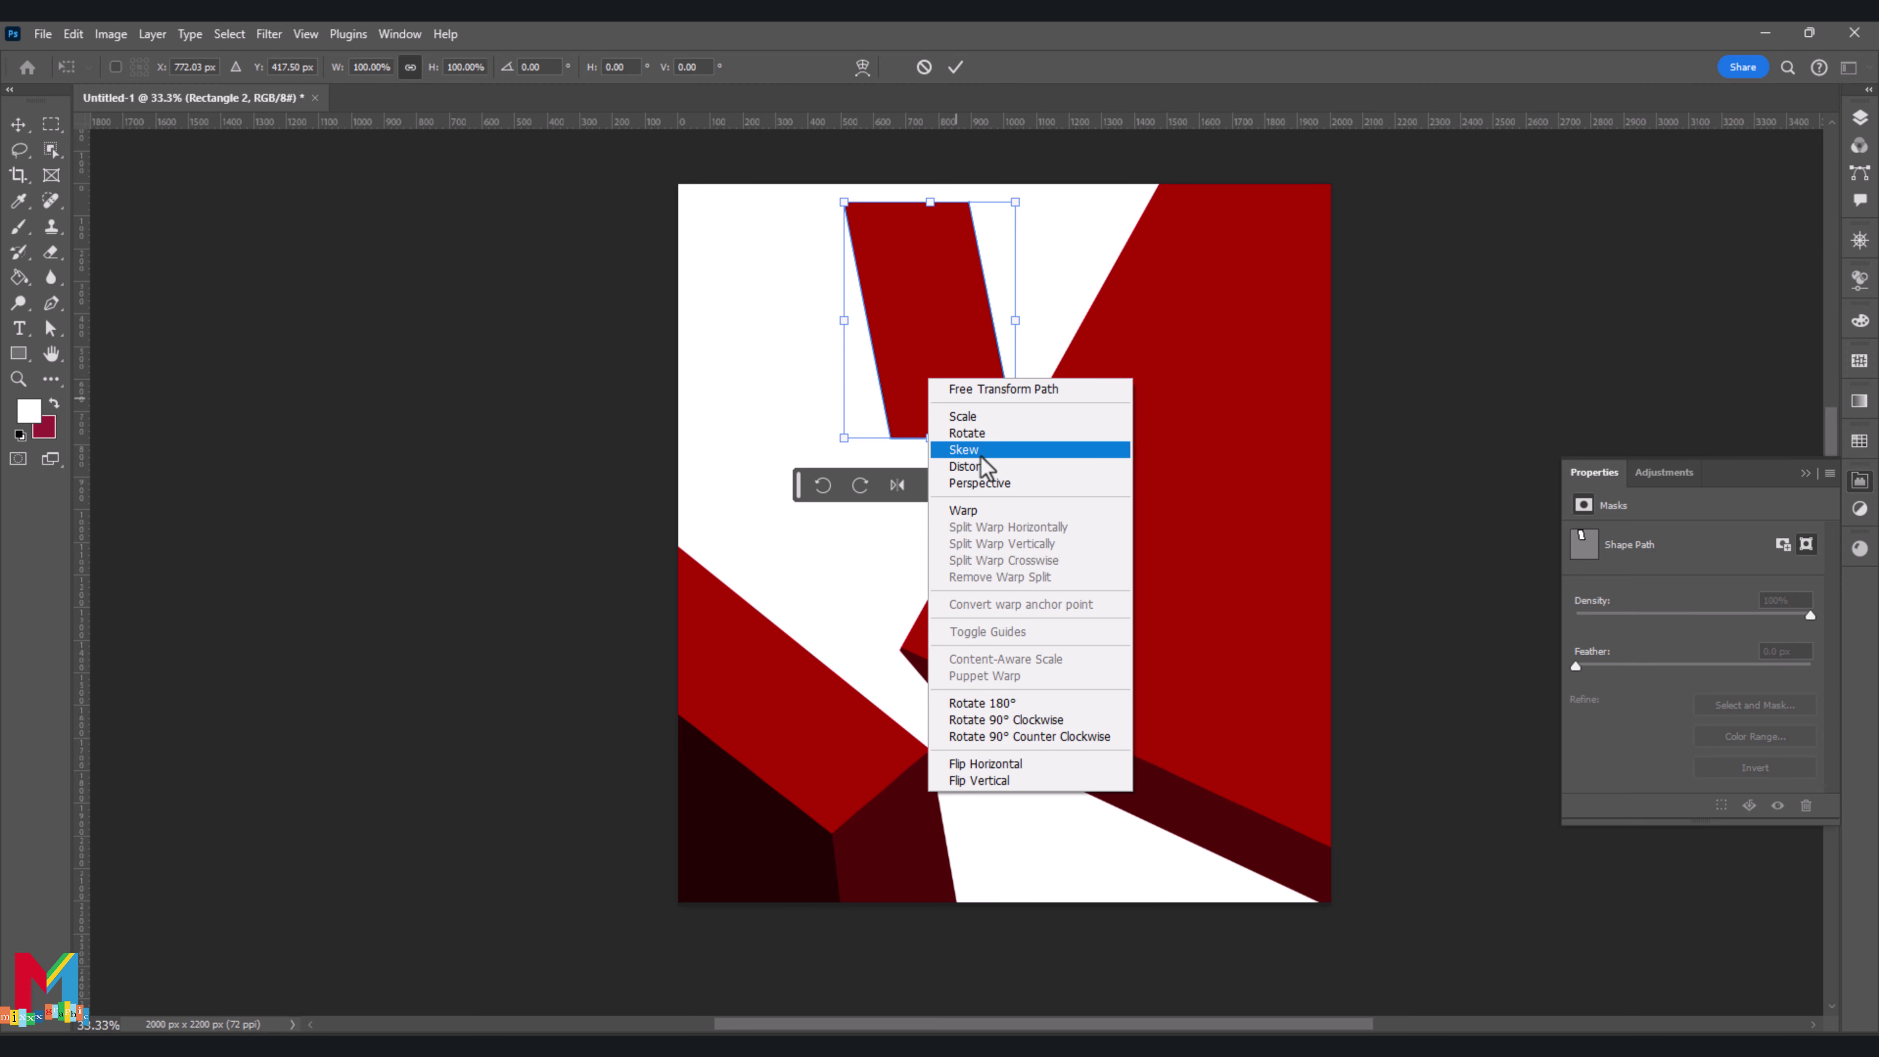
left_click(962, 466)
mouse_move(845, 439)
left_mouse_down()
mouse_move(885, 683)
mouse_move(828, 790)
left_mouse_up()
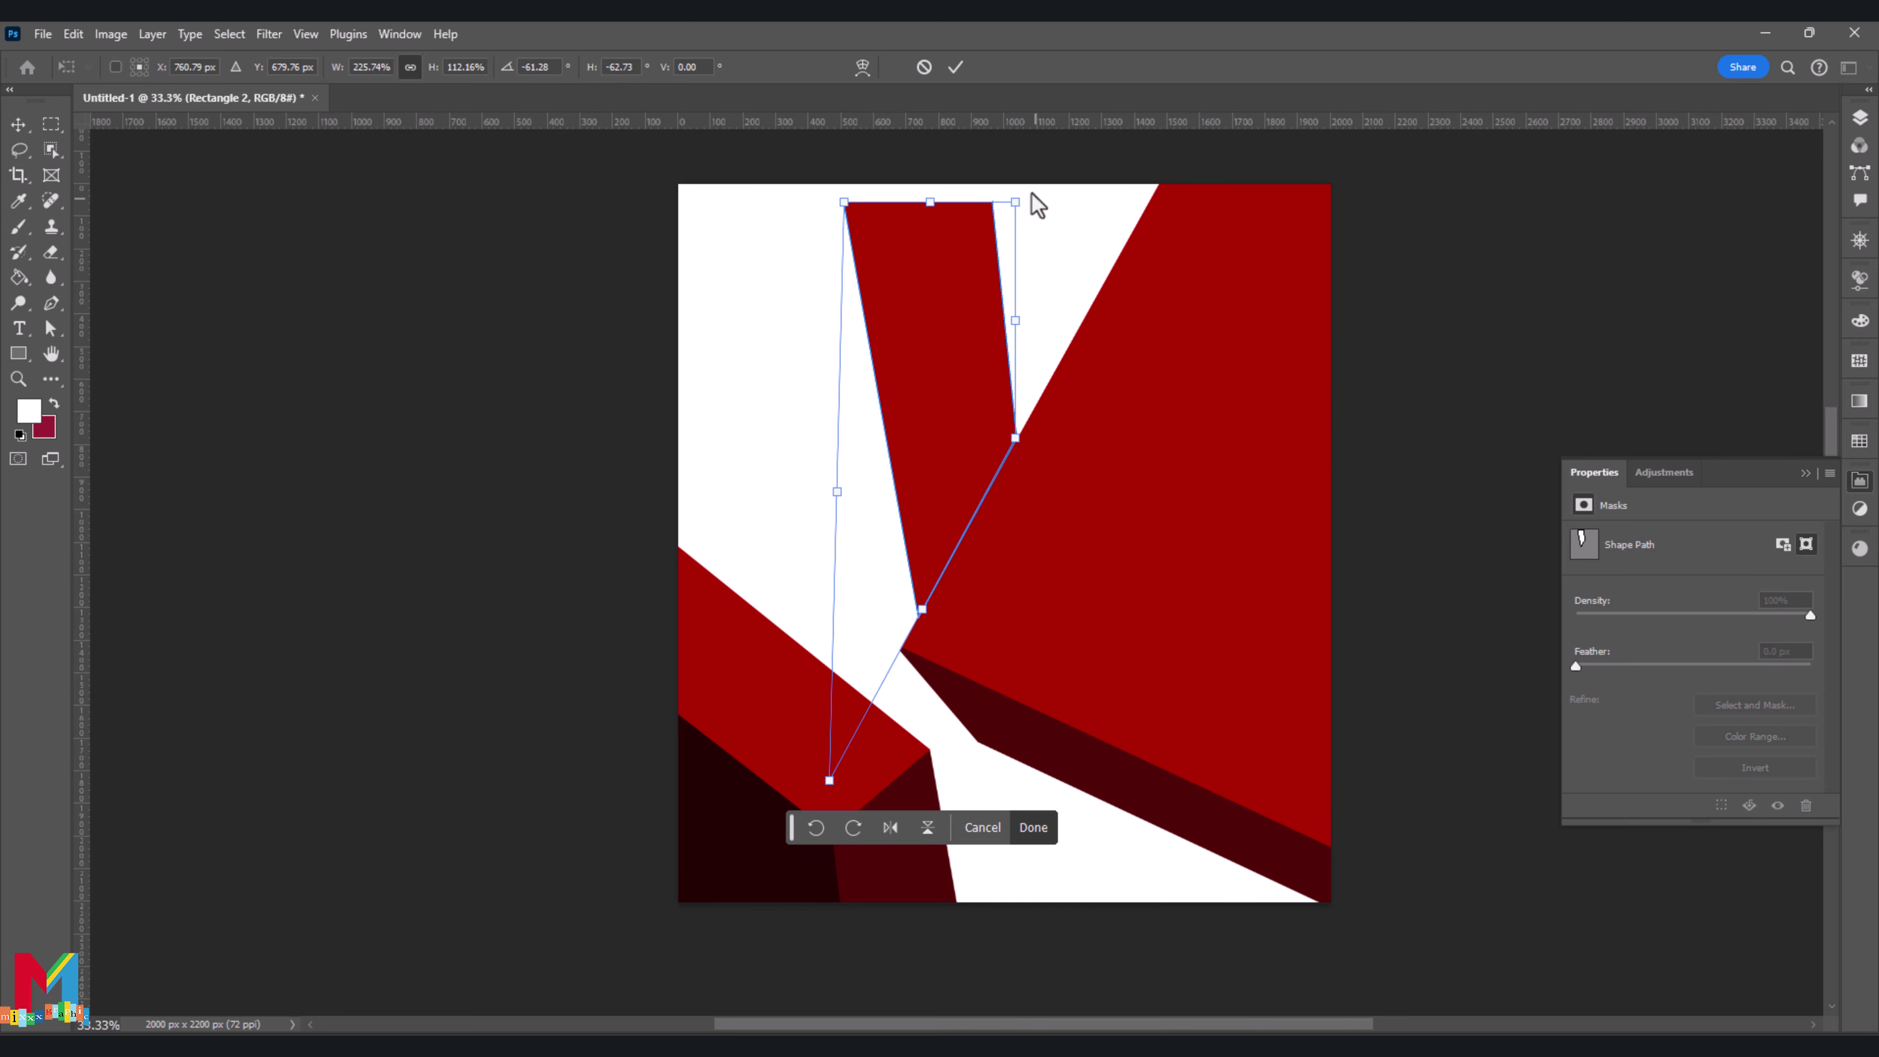
left_click(22, 131)
left_click_drag(922, 313, 936, 336)
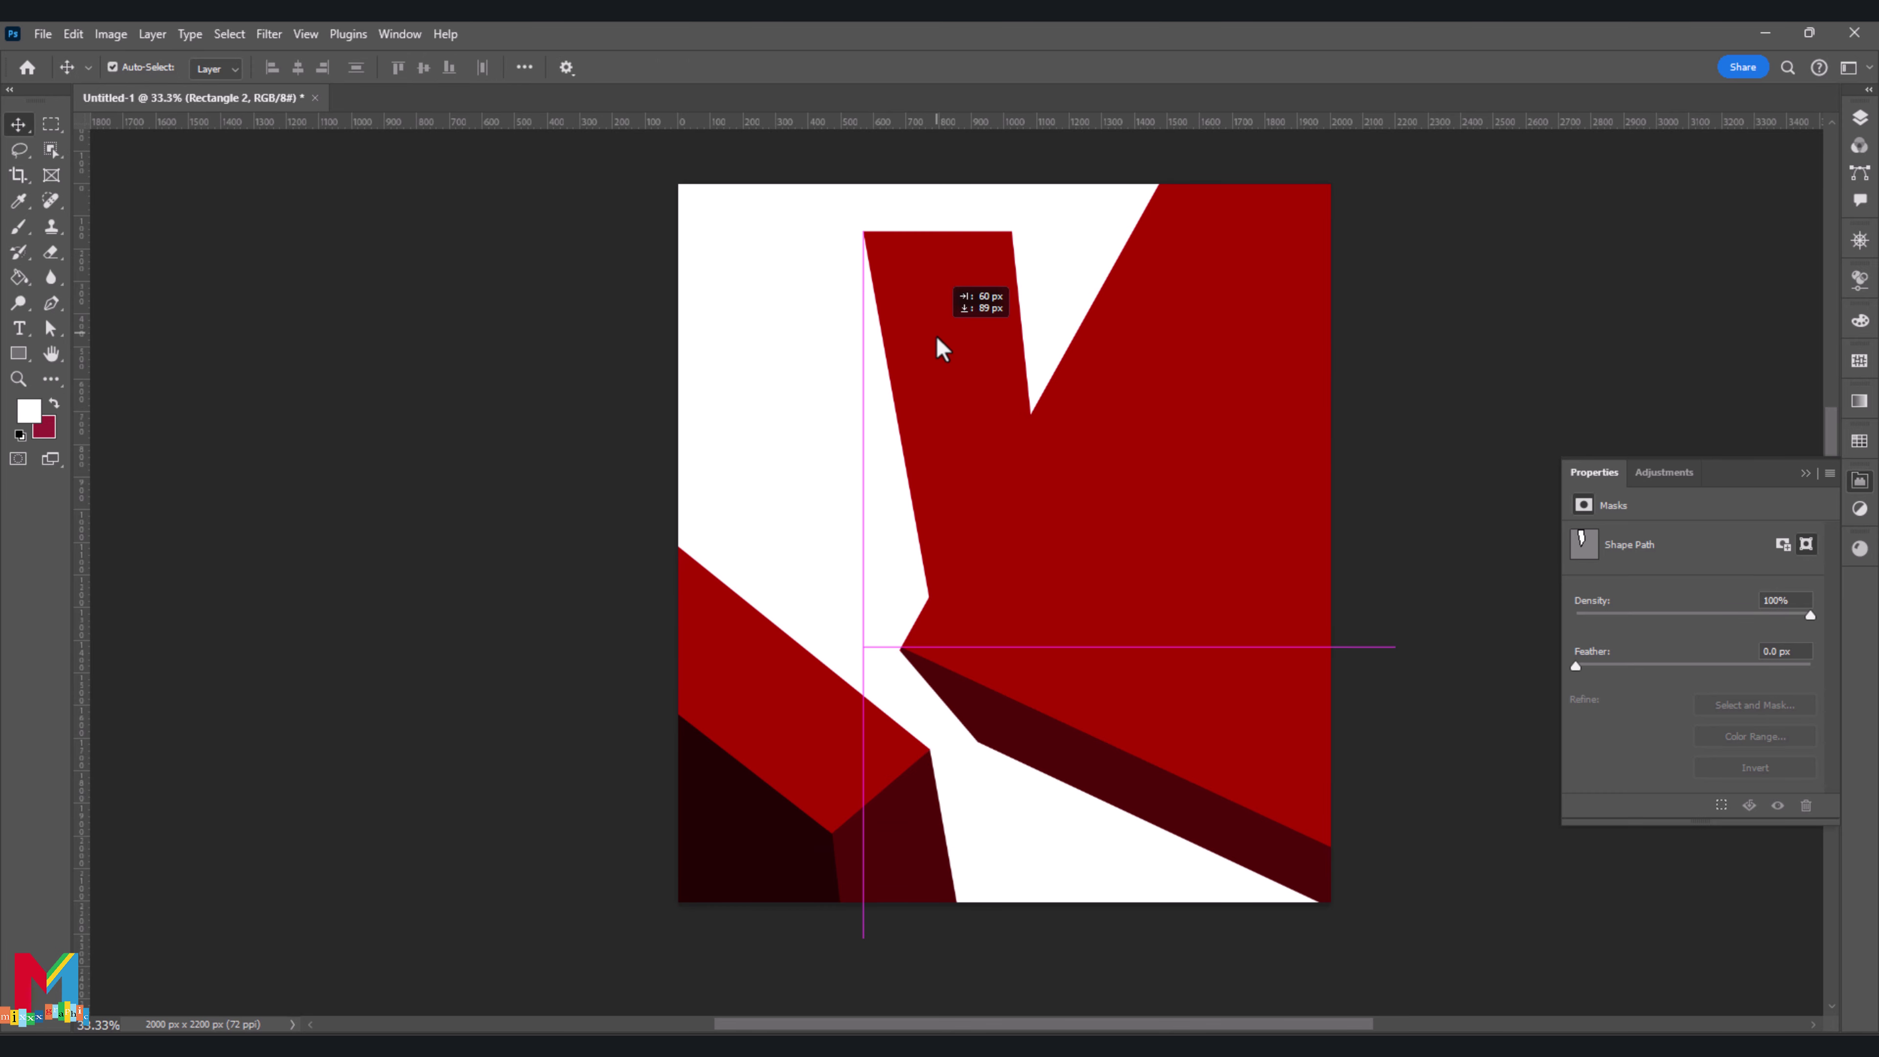
key("F7")
Fill the tall slanted shape with dark red #920f0f
left_click(18, 277)
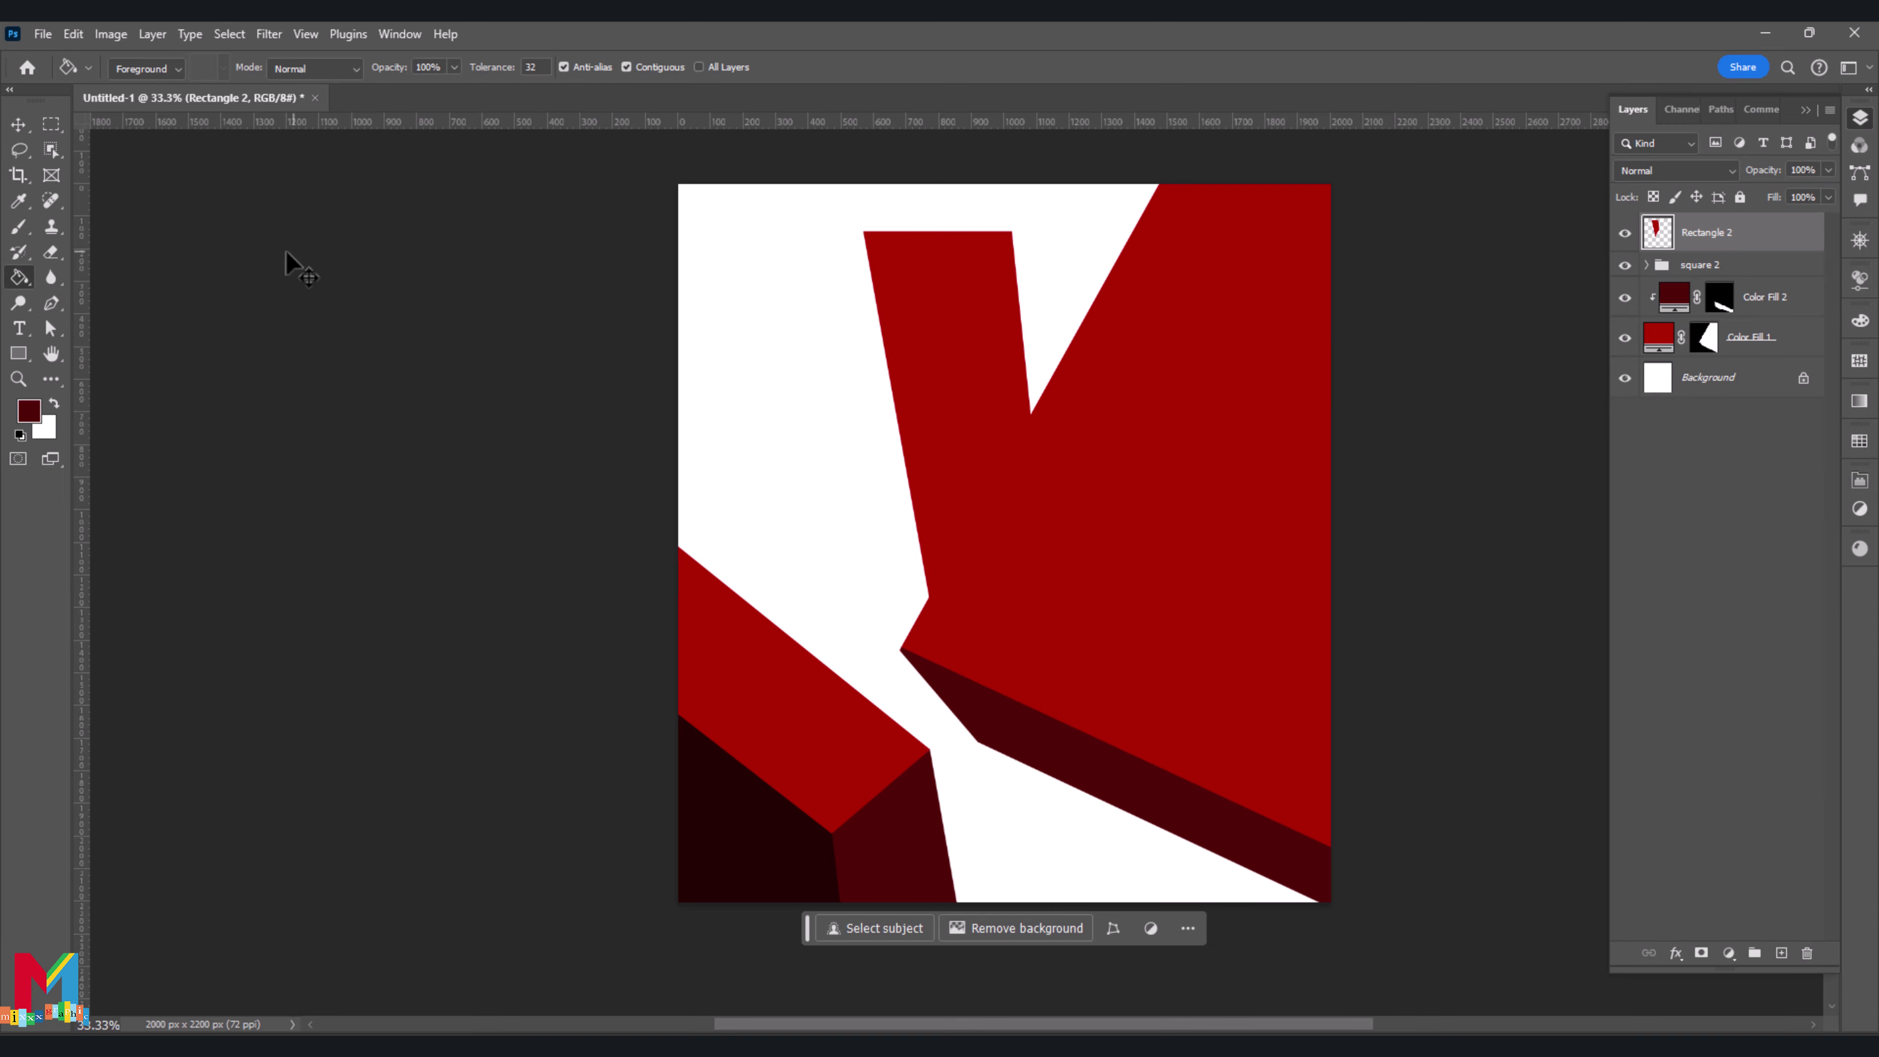
left_click(18, 124)
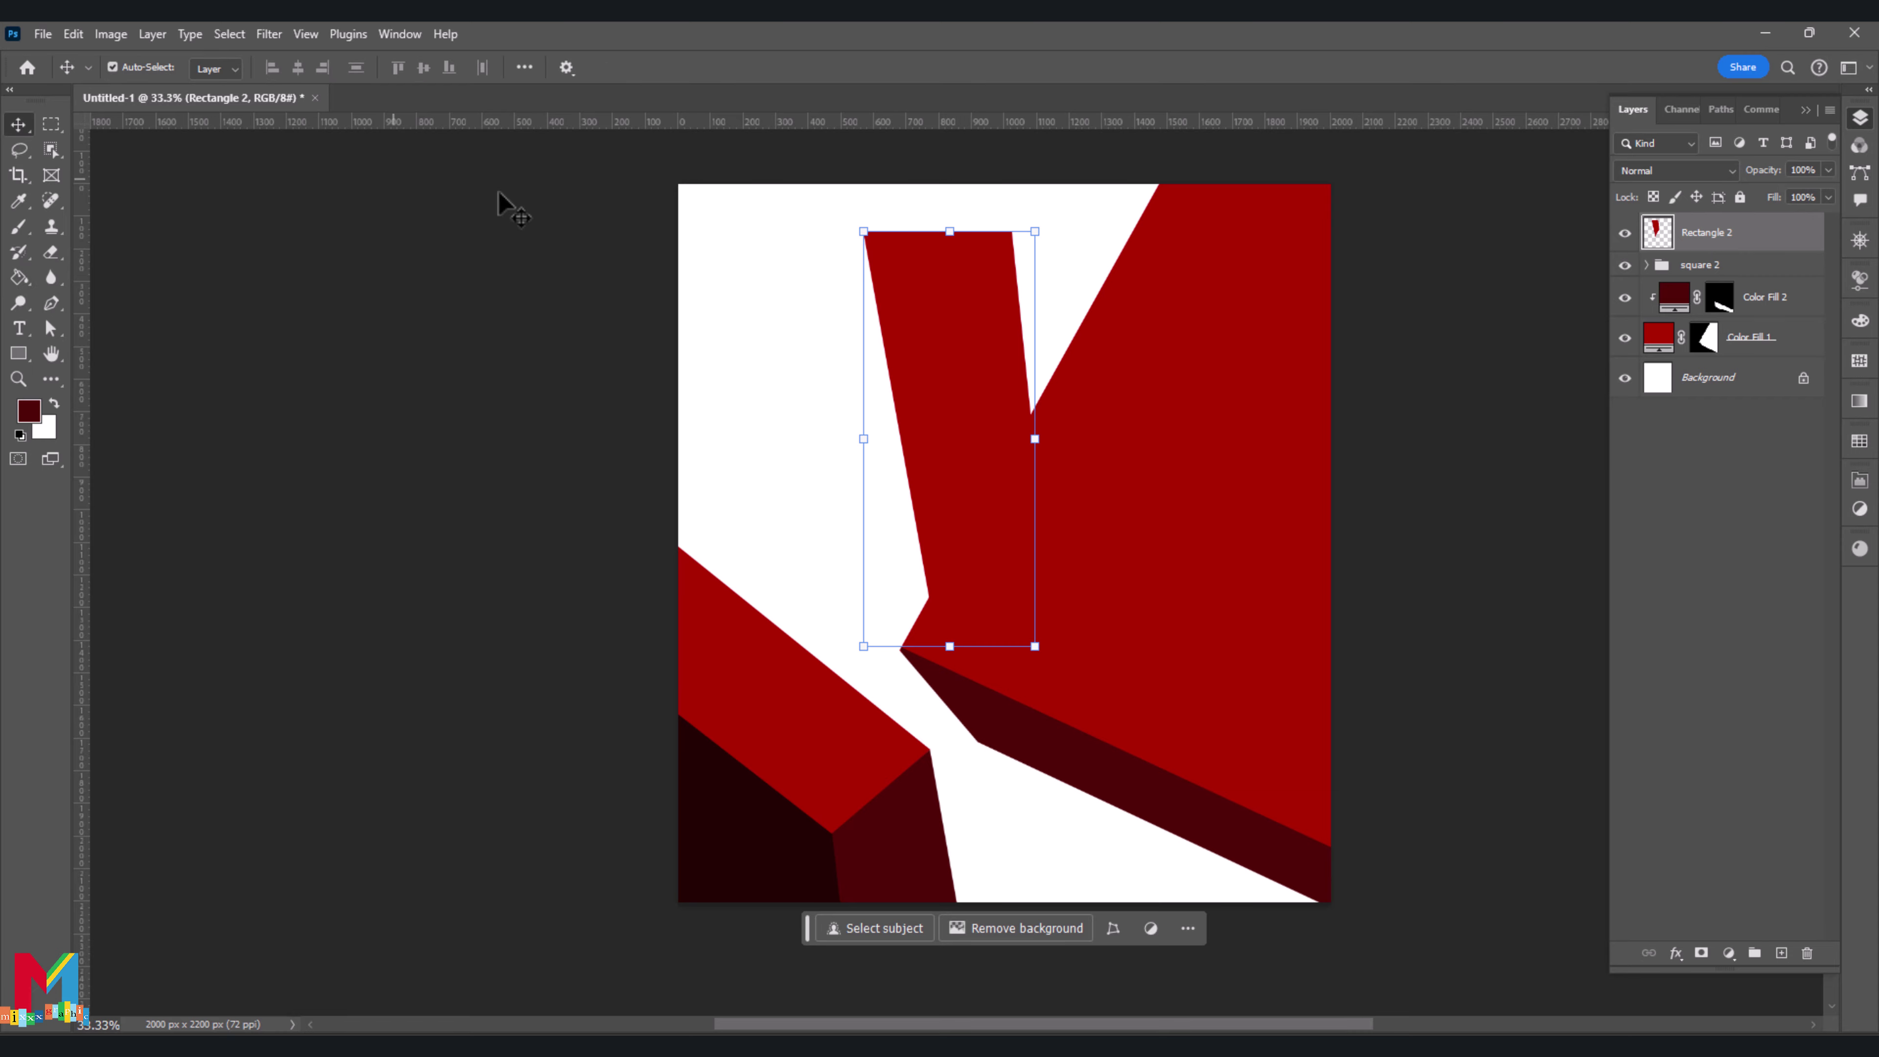
left_click(28, 410)
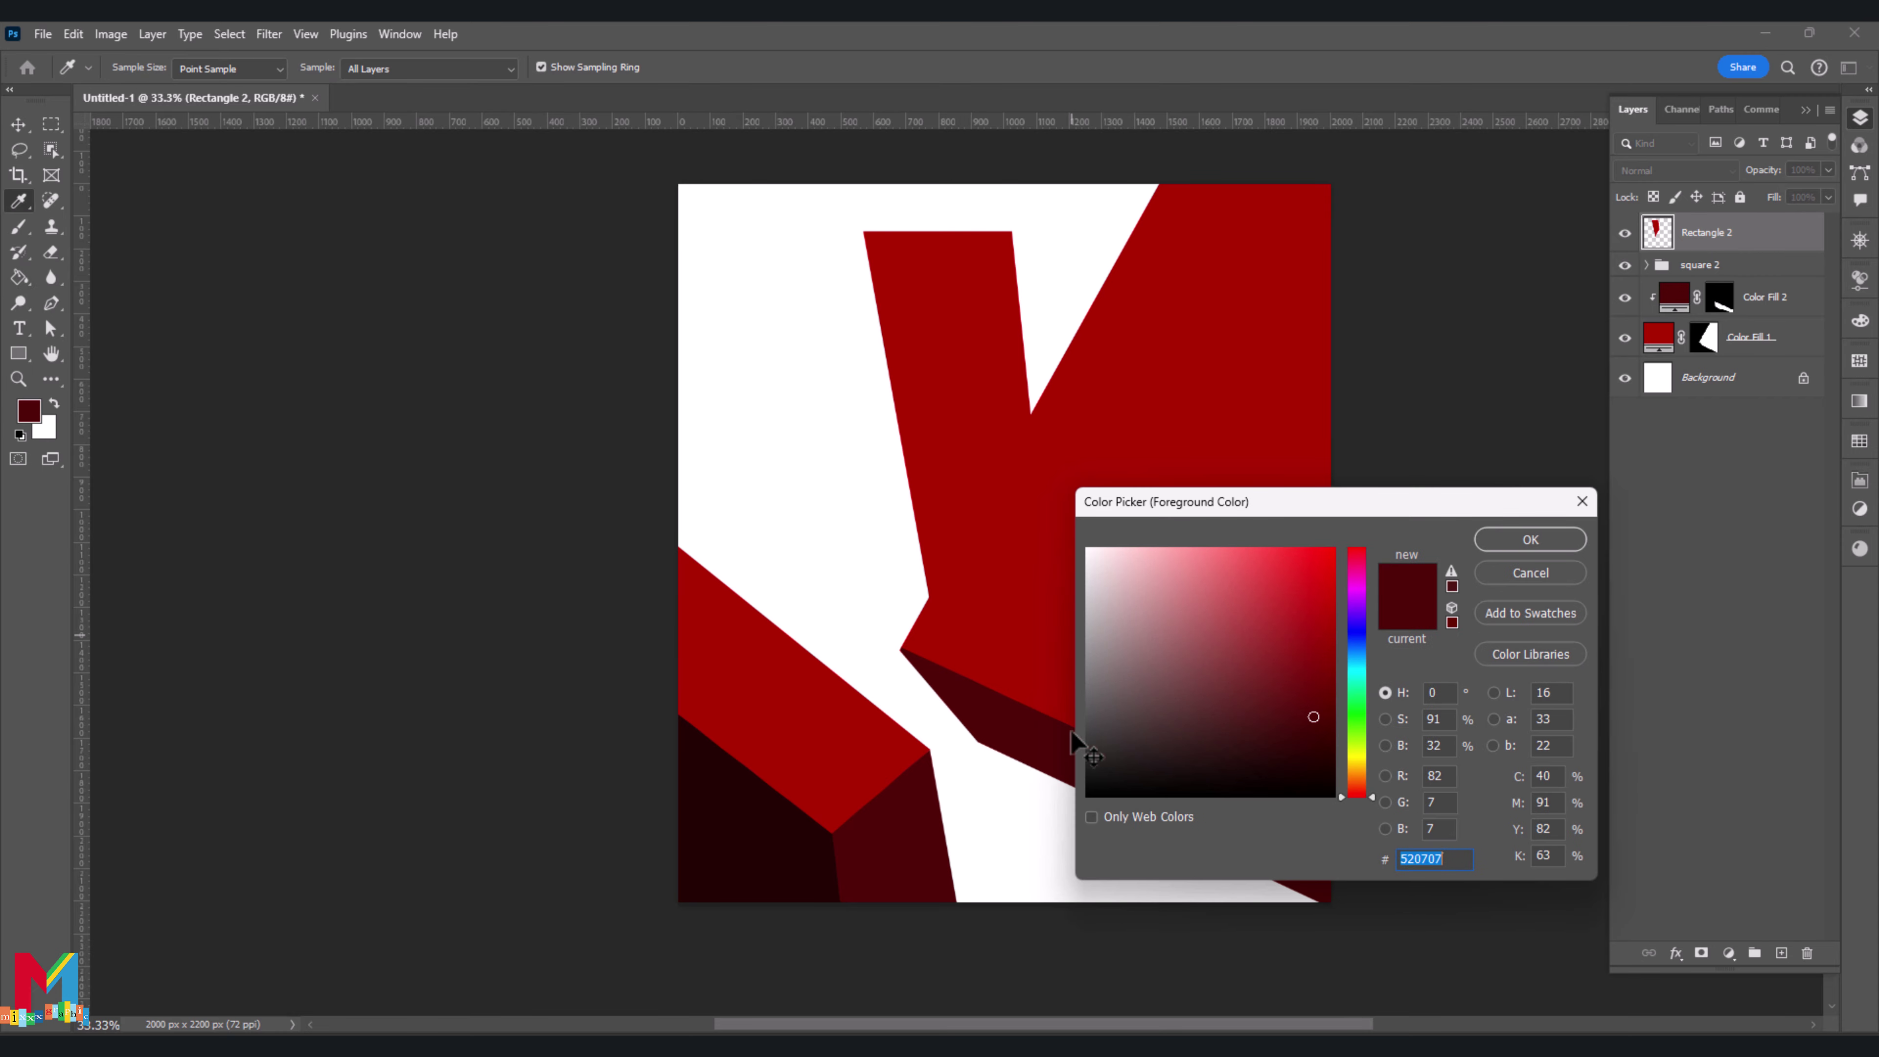
left_click(1529, 539)
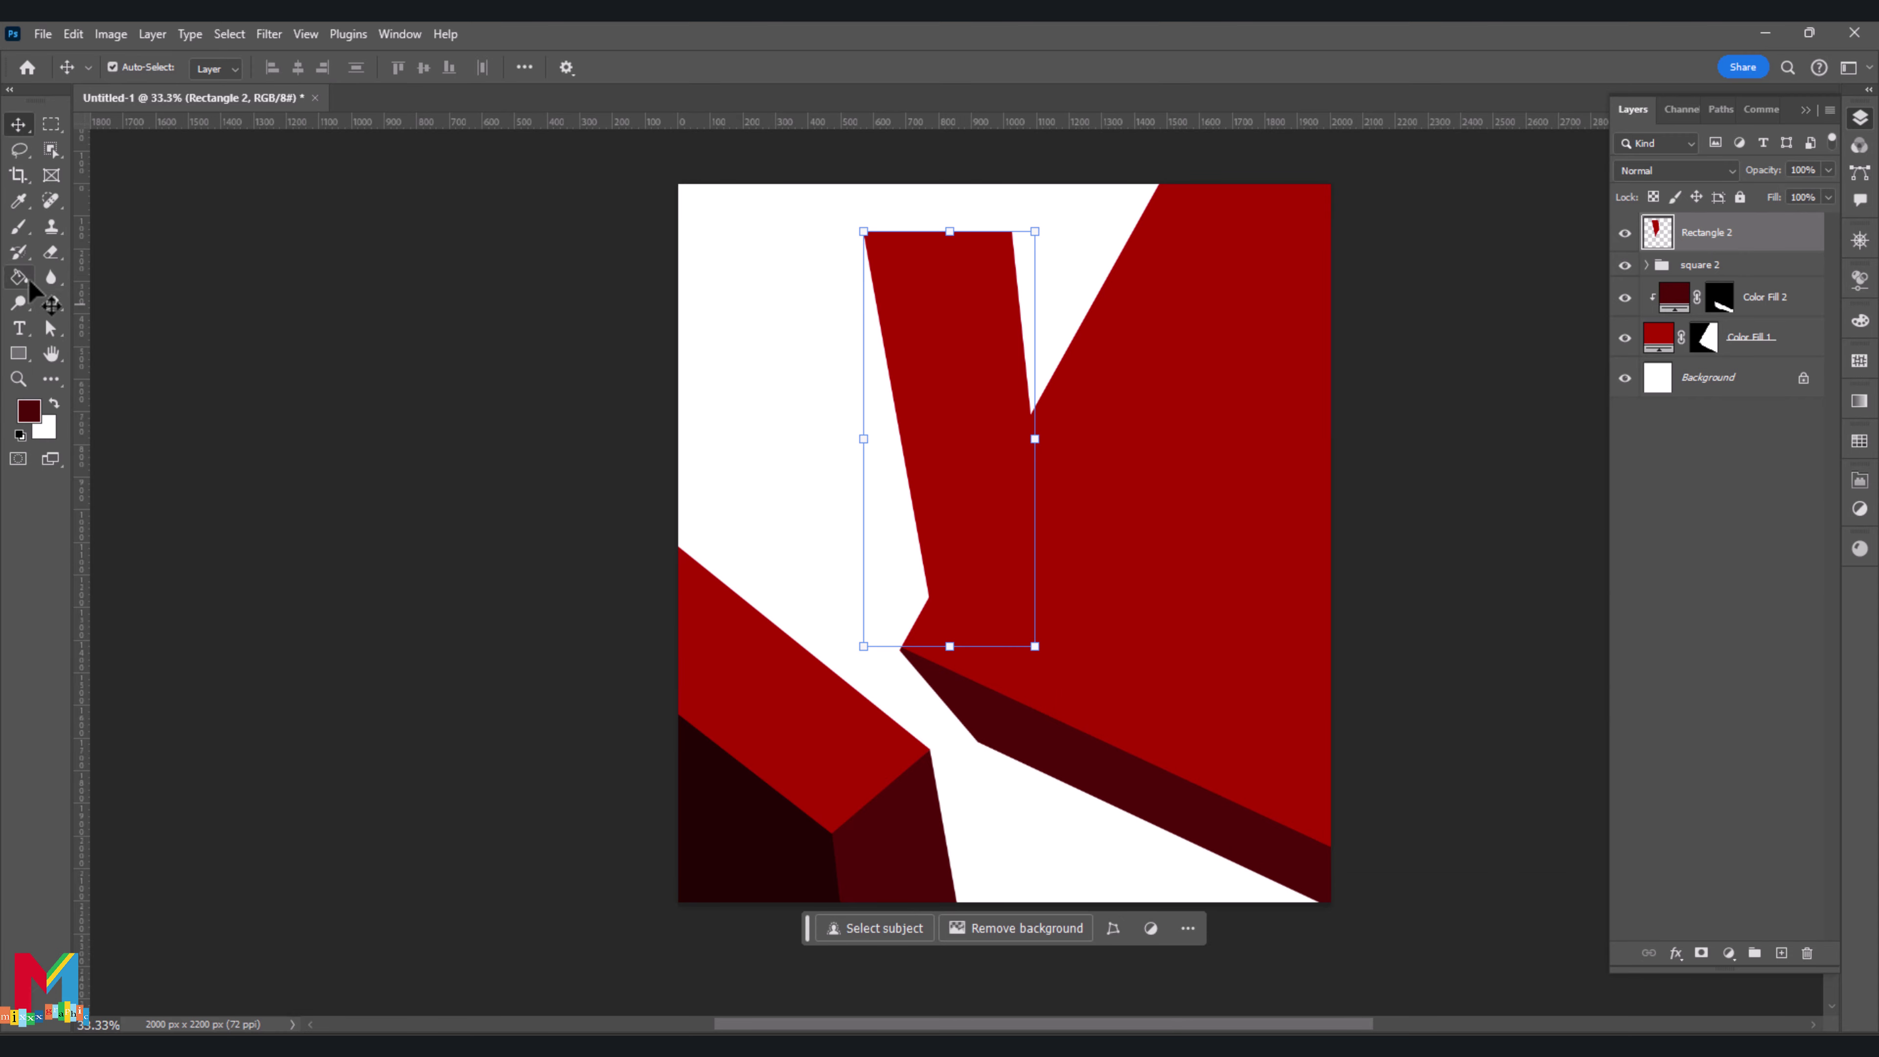
left_click(19, 277)
left_click(935, 374)
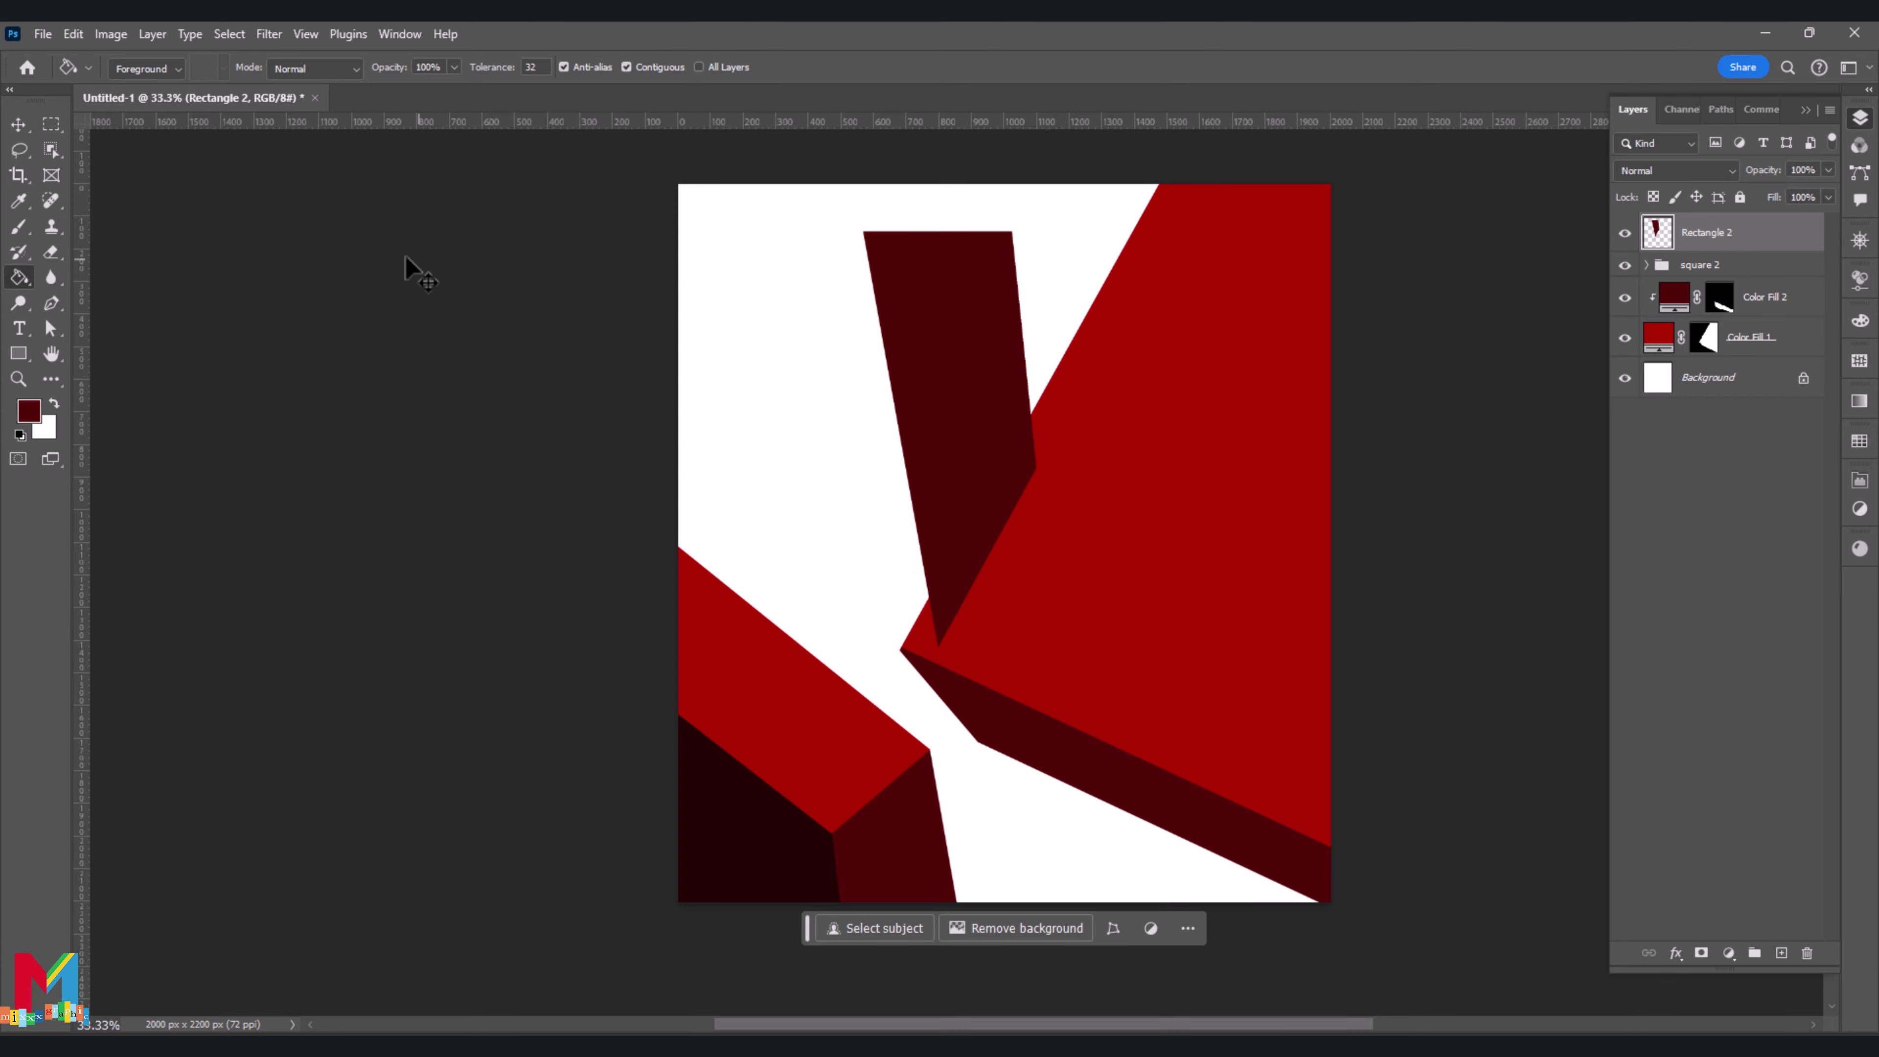
left_click(29, 411)
left_click_drag(1306, 729, 1308, 680)
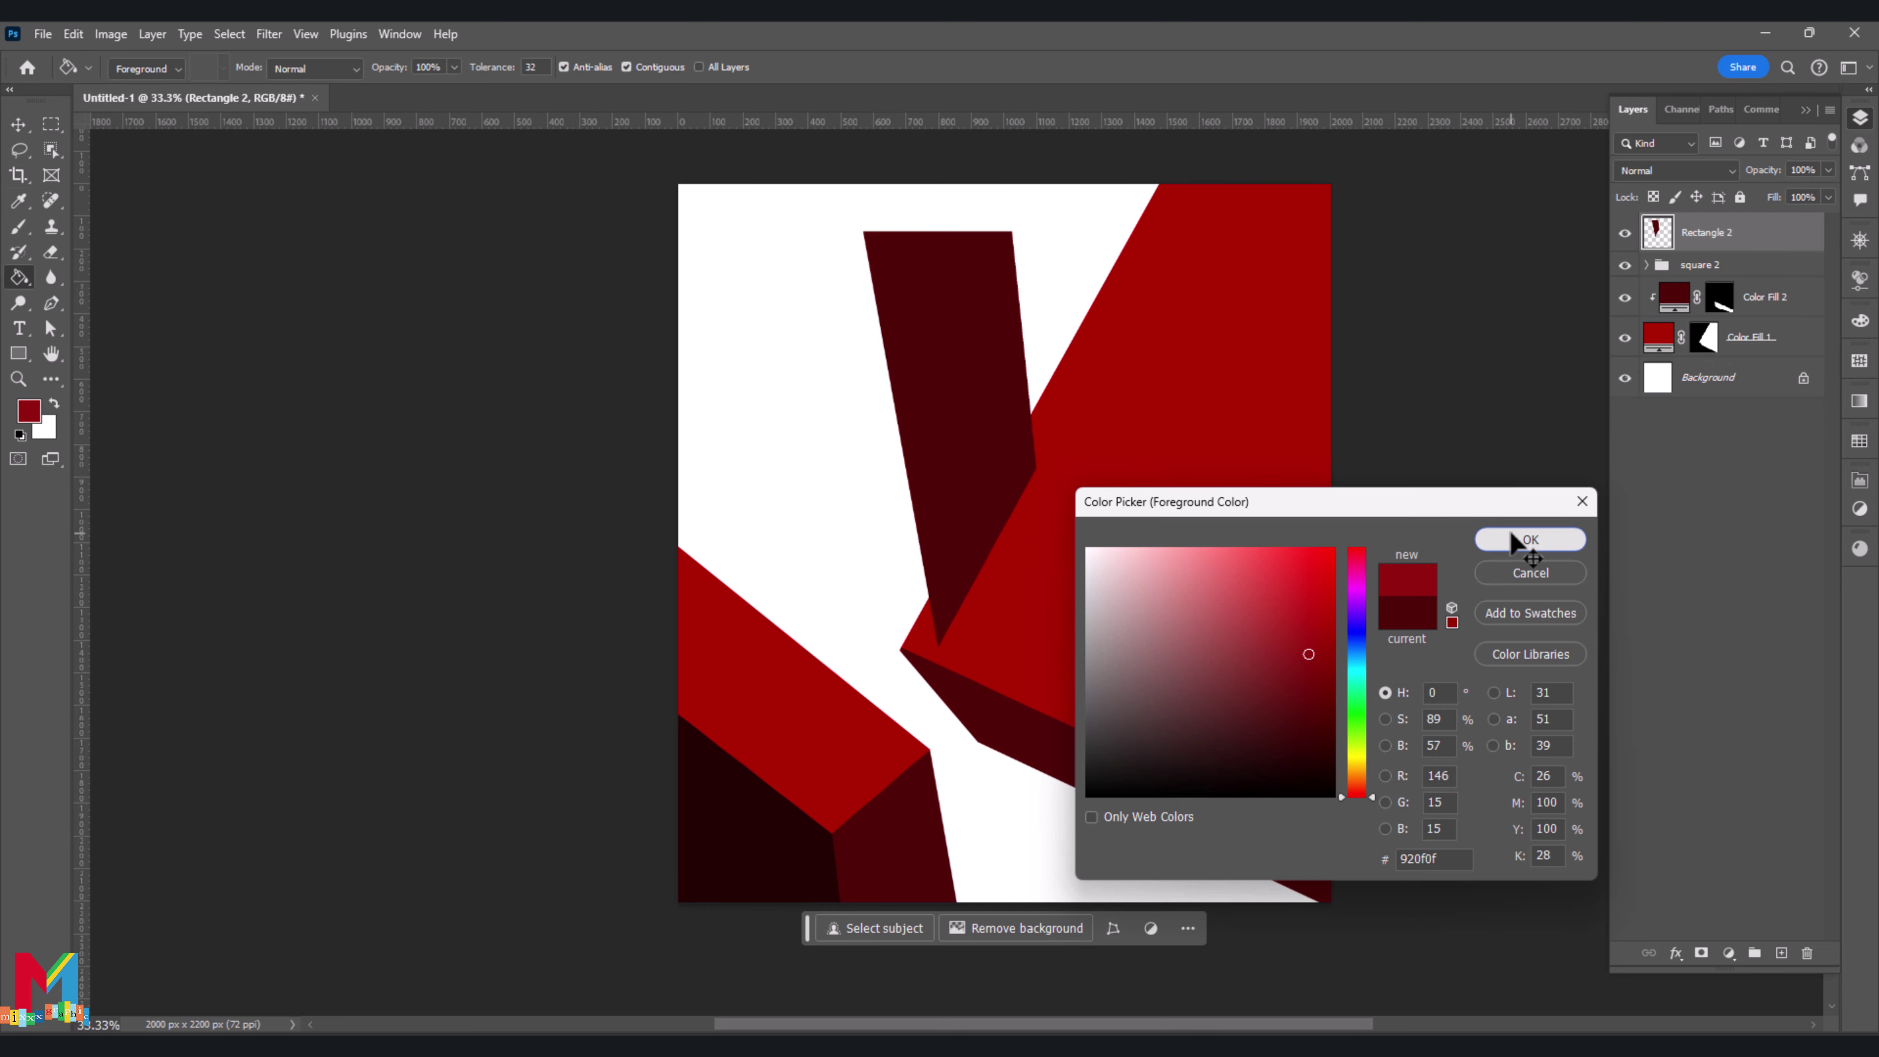
left_click(1528, 538)
left_click(957, 392)
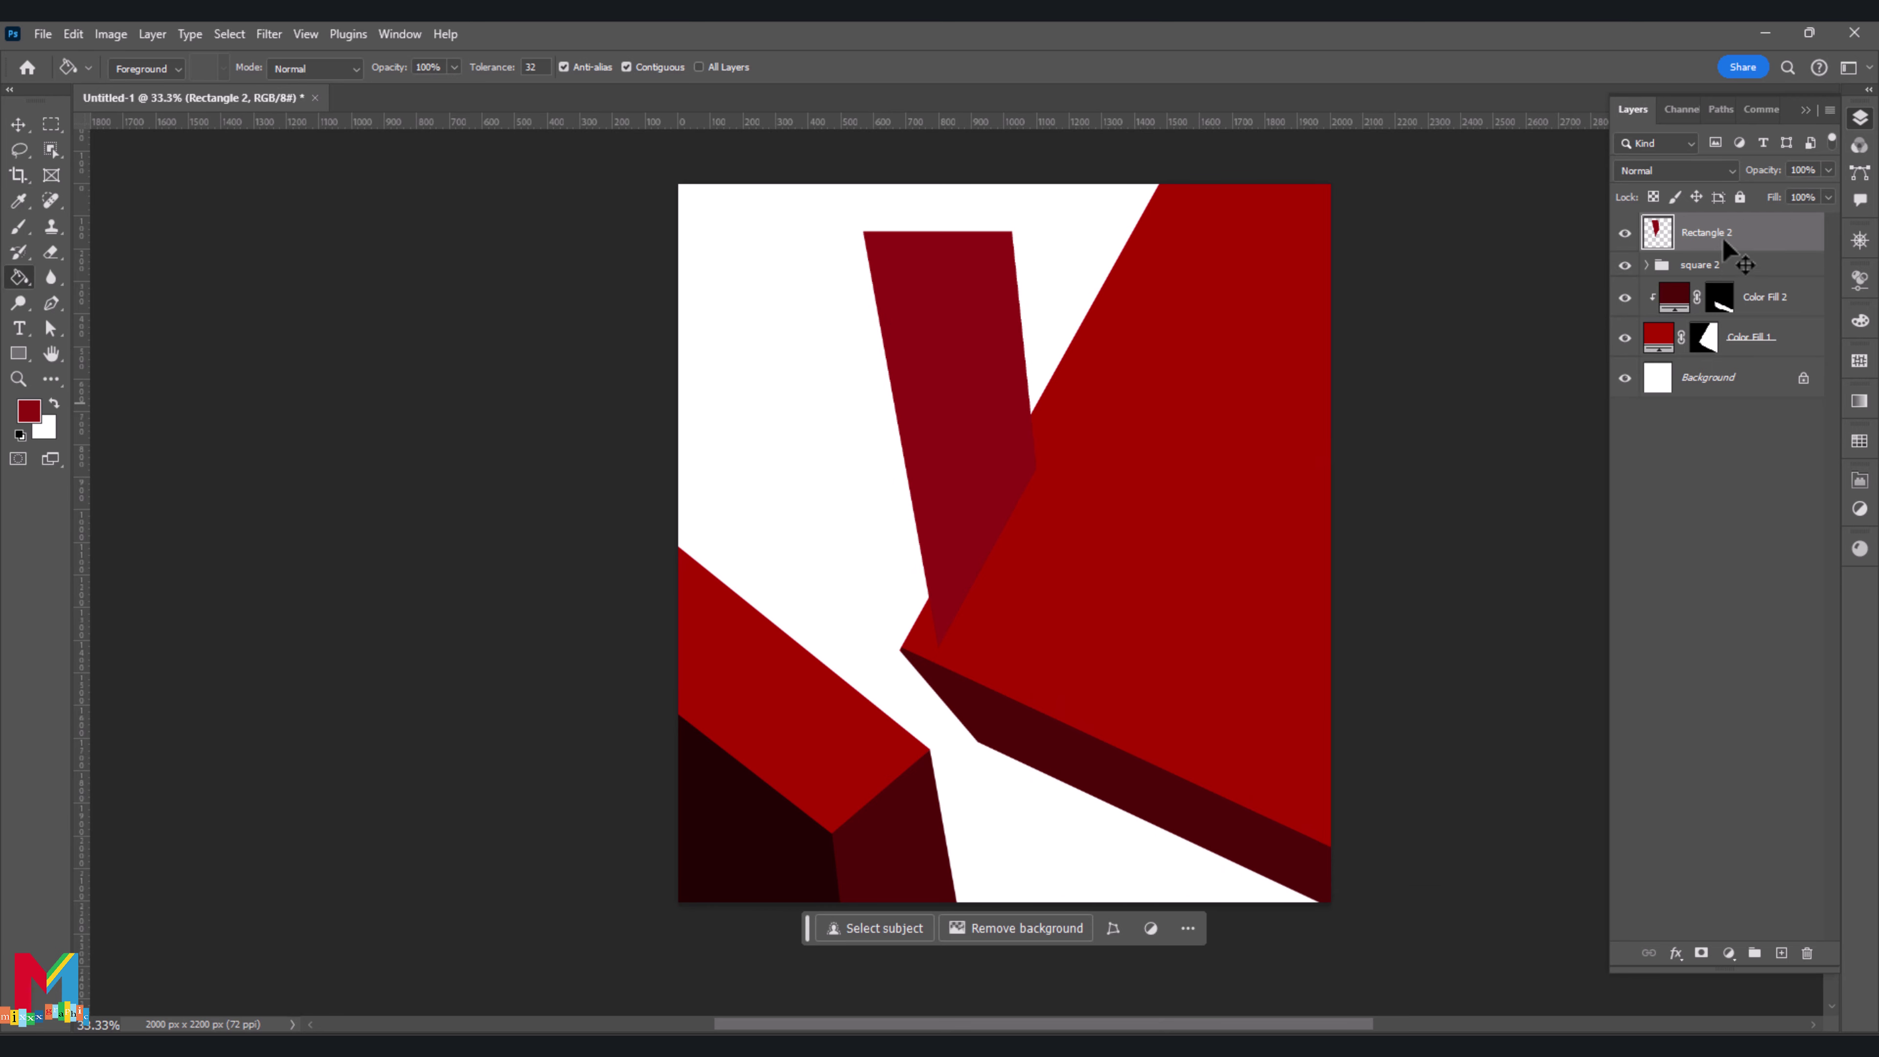
Move Rectangle 2 below Color Fill 1 and add an empty Layer 1 beneath it
left_click_drag(1724, 235, 1725, 355)
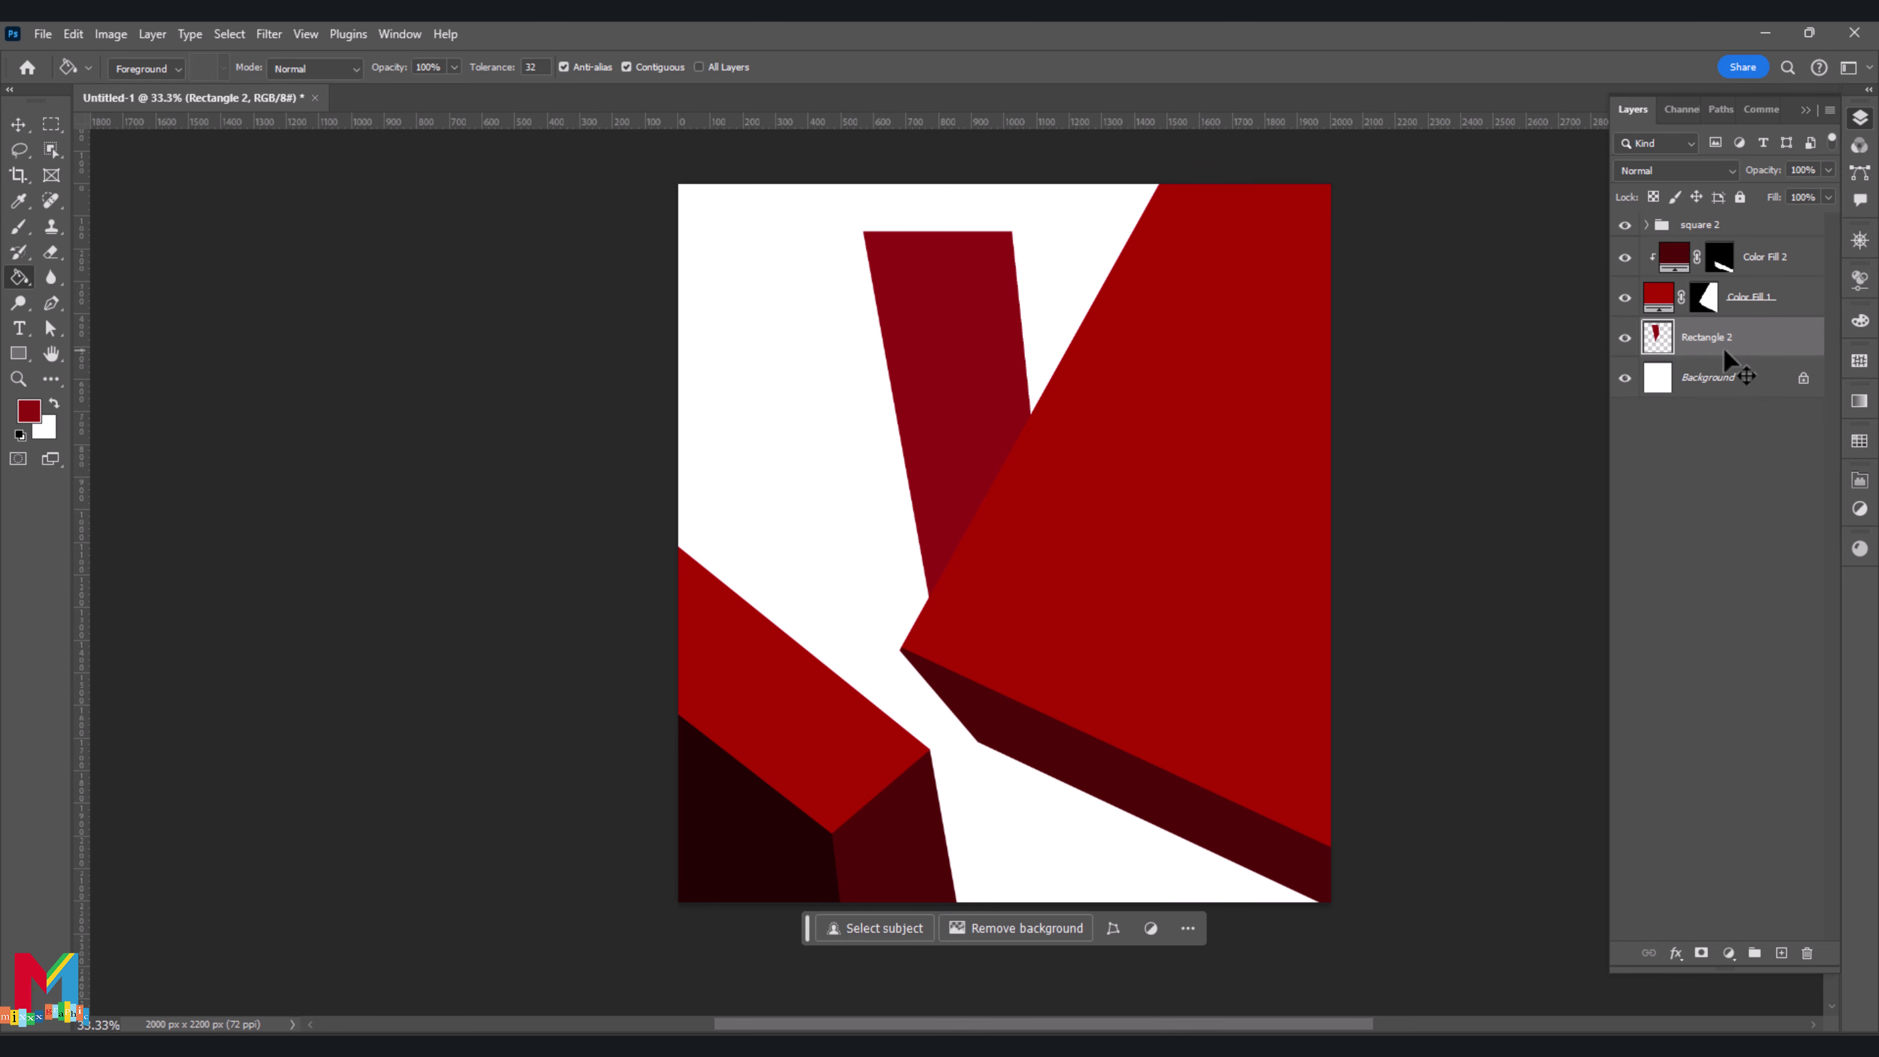
mouse_move(1726, 356)
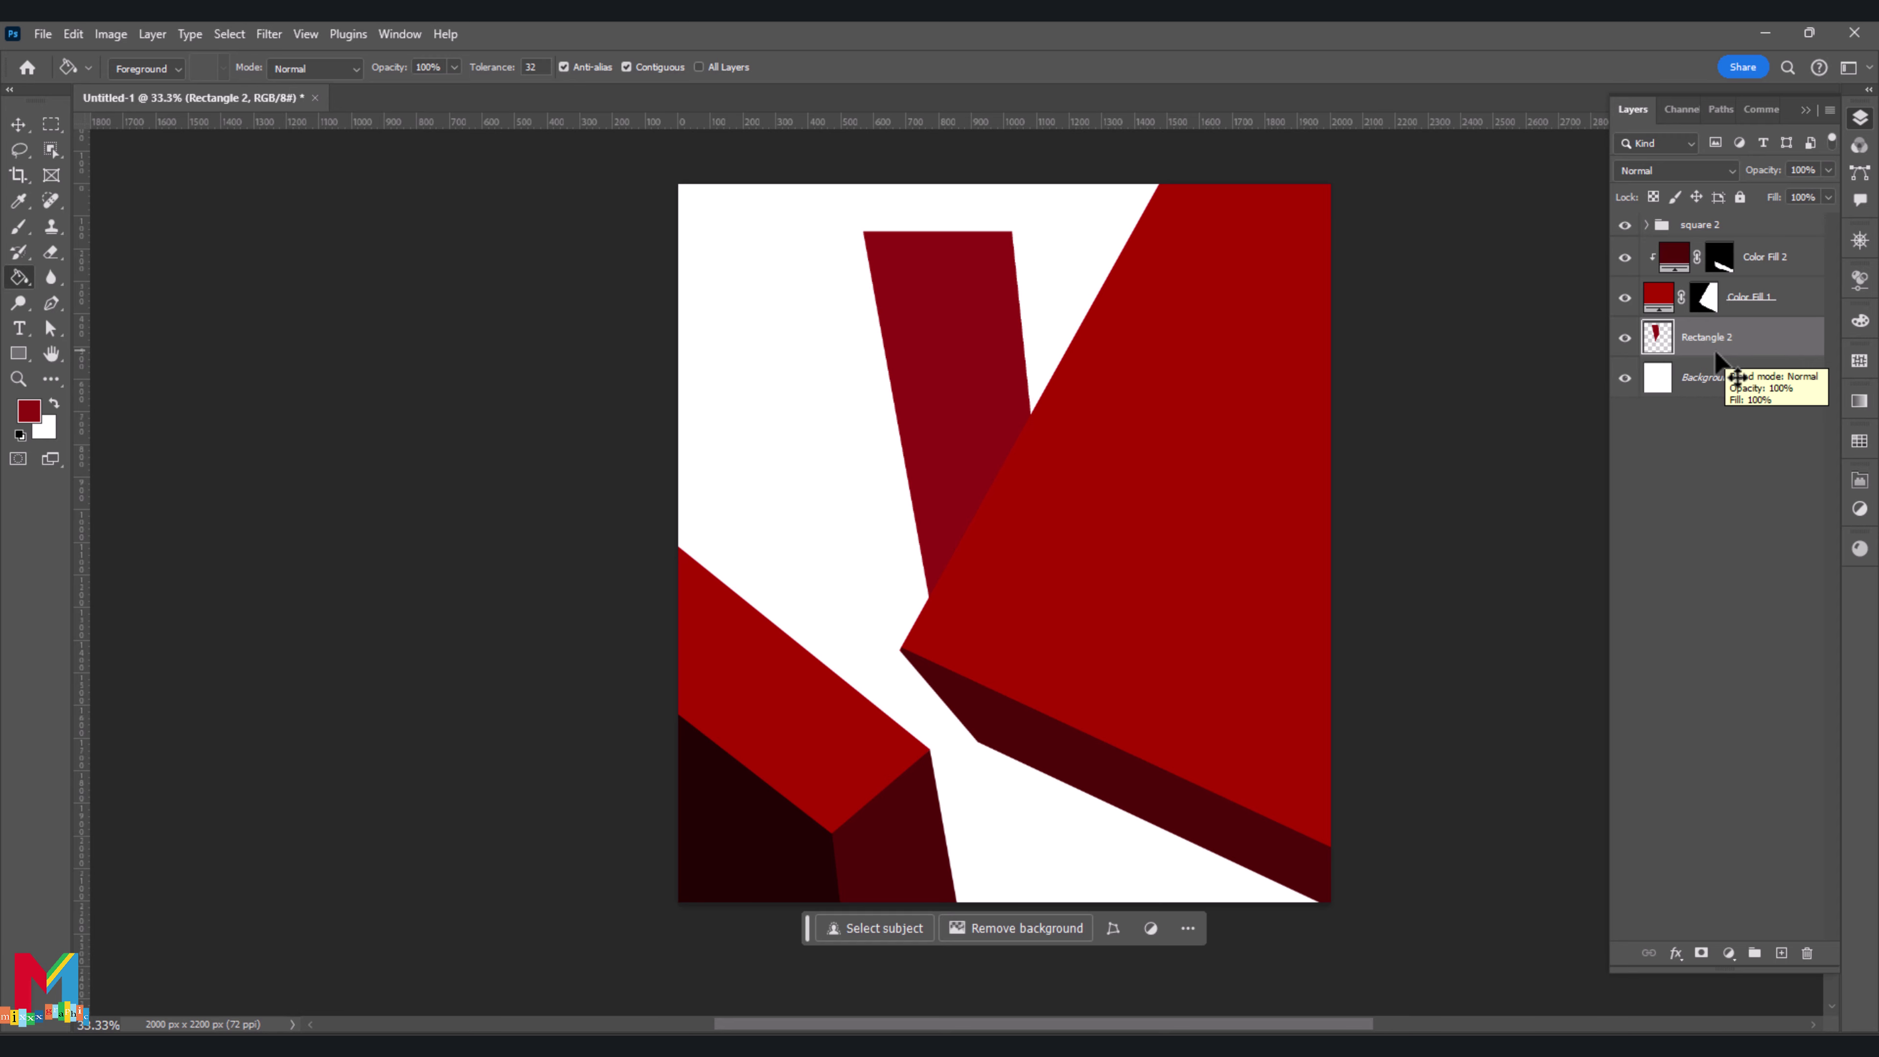
left_click(1781, 953)
left_click_drag(1724, 343, 1718, 406)
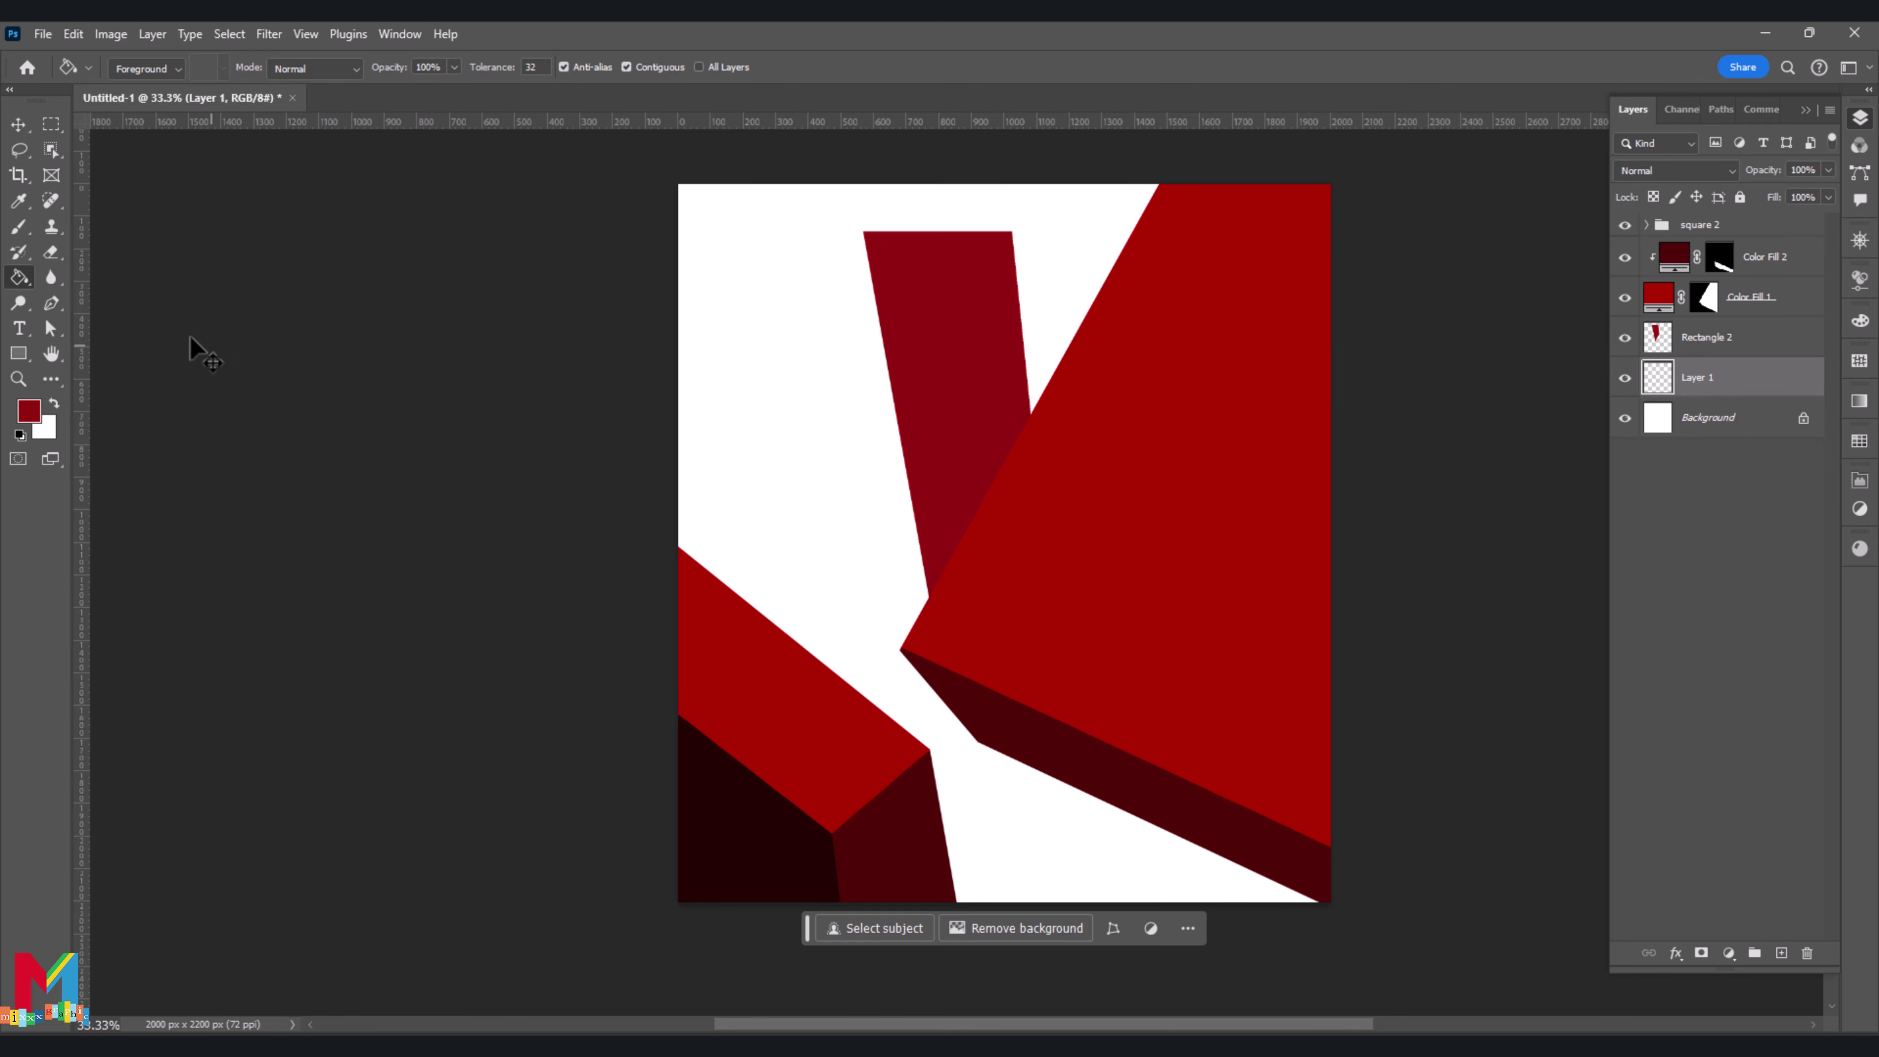
Outline the tall block's top face with a Pen path and turn it into a selection
left_click(51, 303)
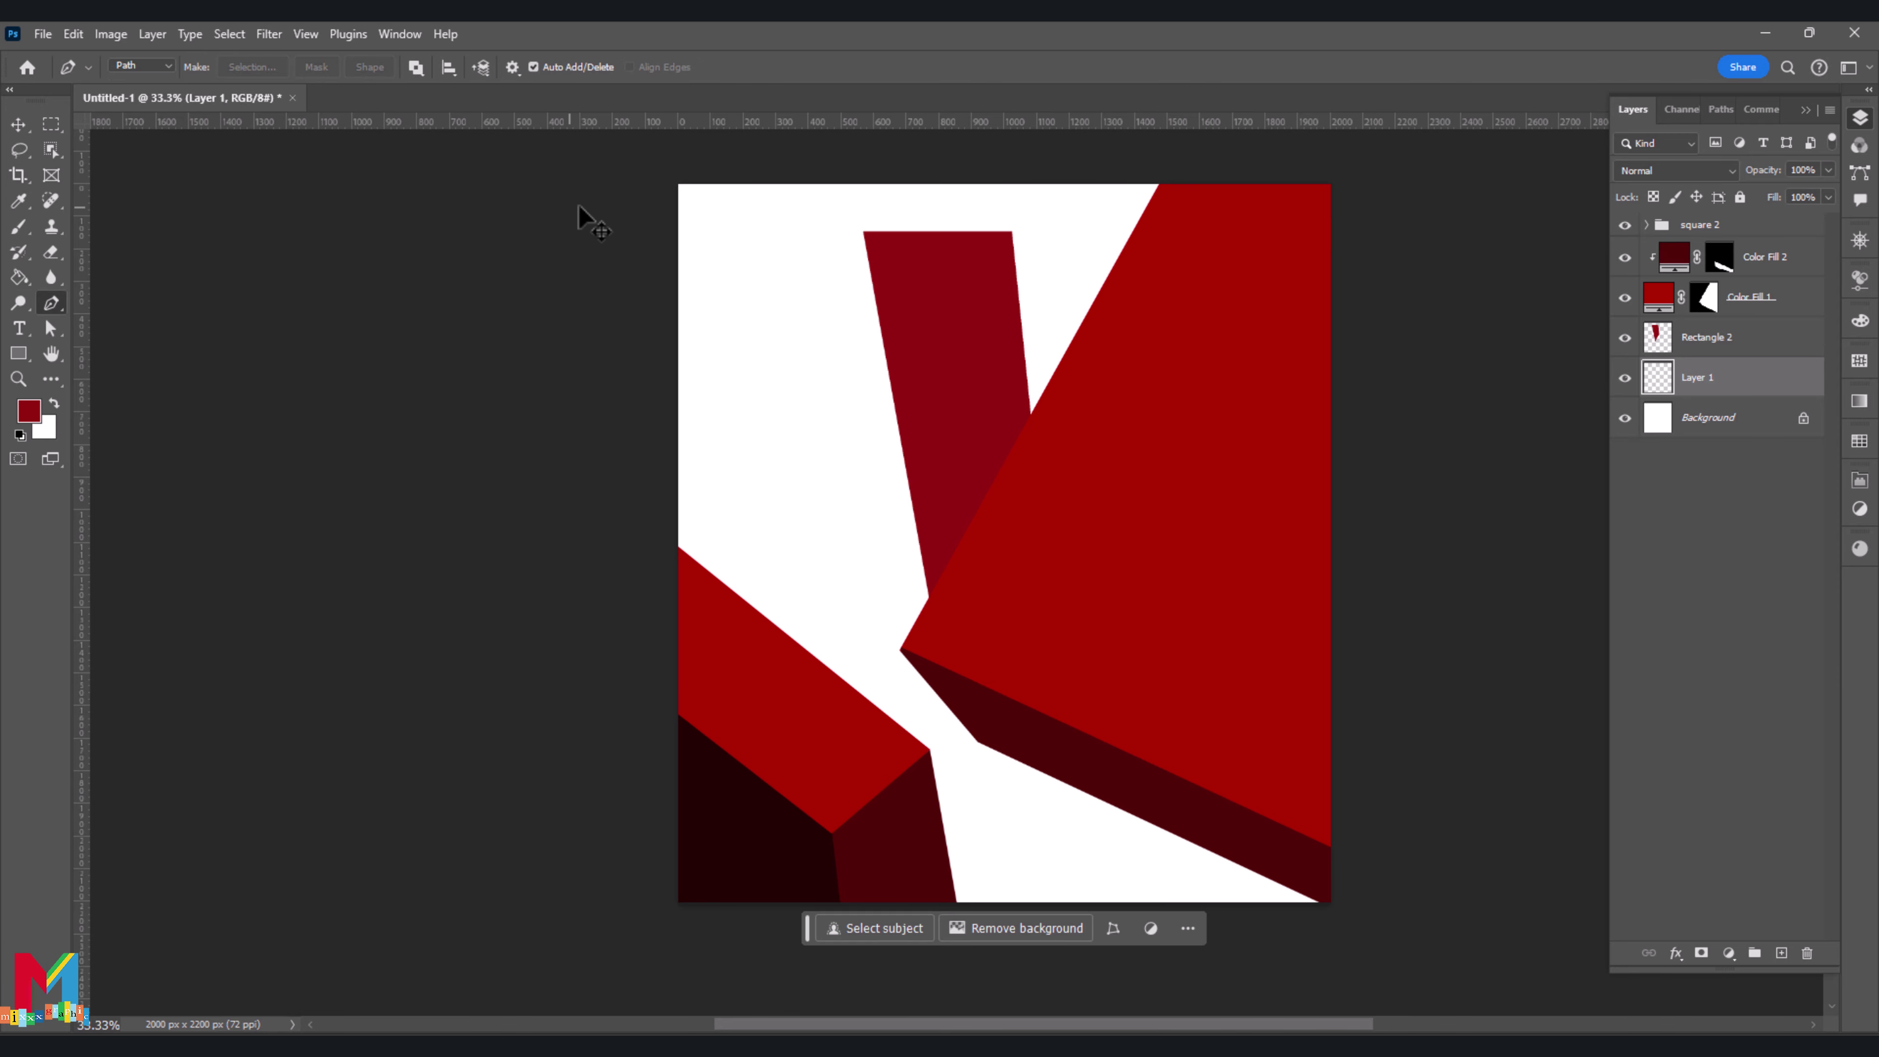
left_click(1068, 170)
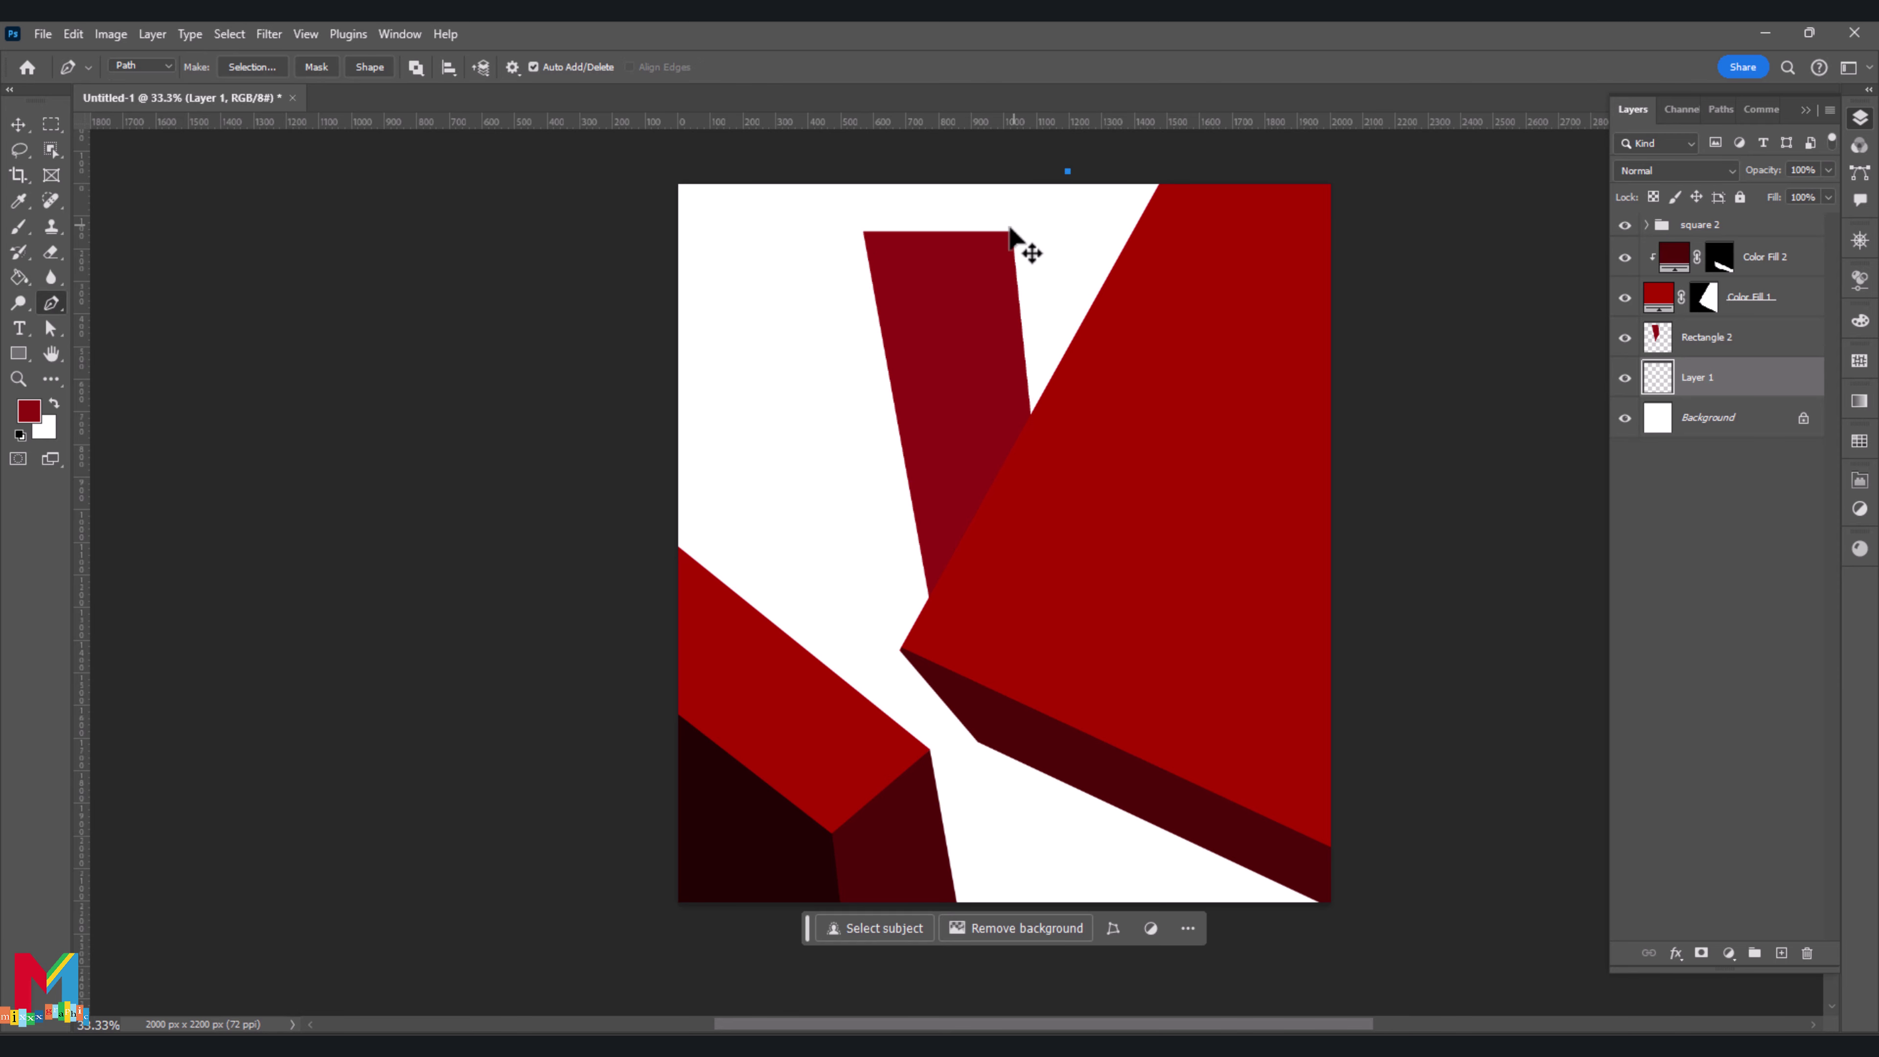
left_click(1003, 243)
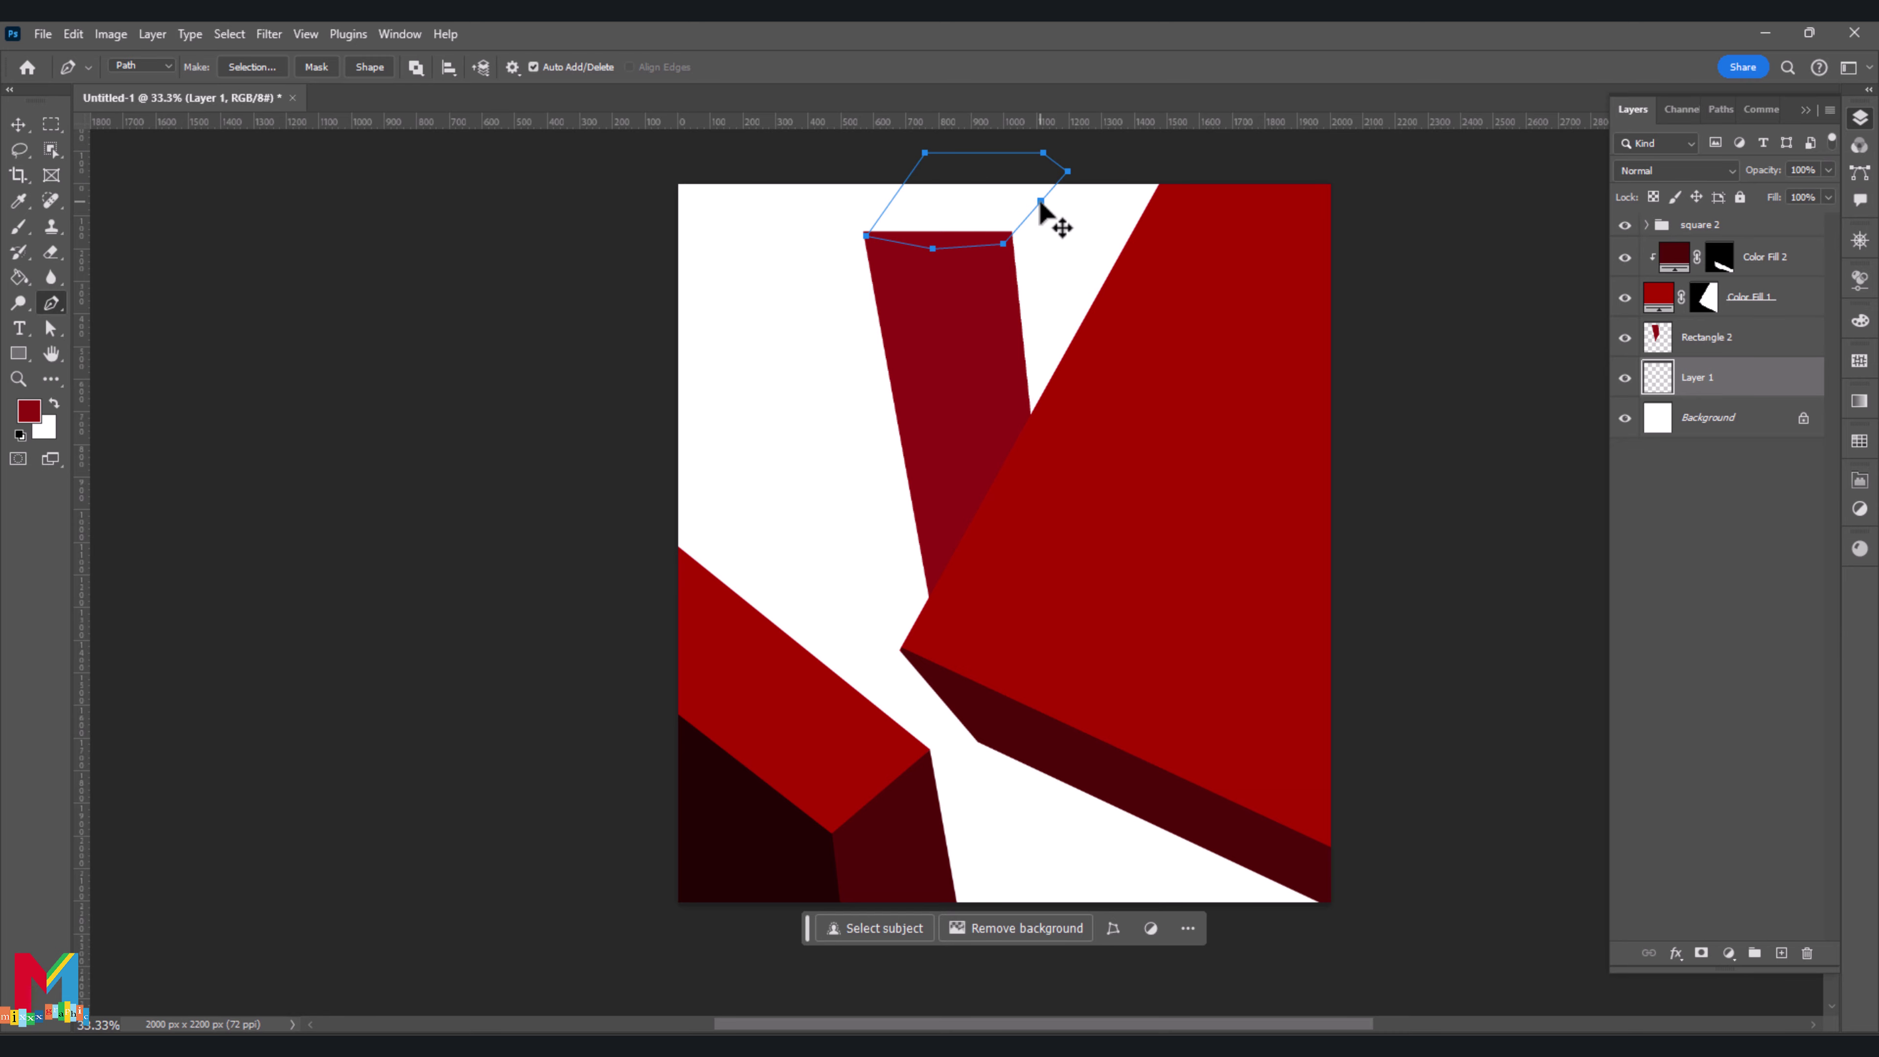
right_click(1042, 209)
left_click(1142, 314)
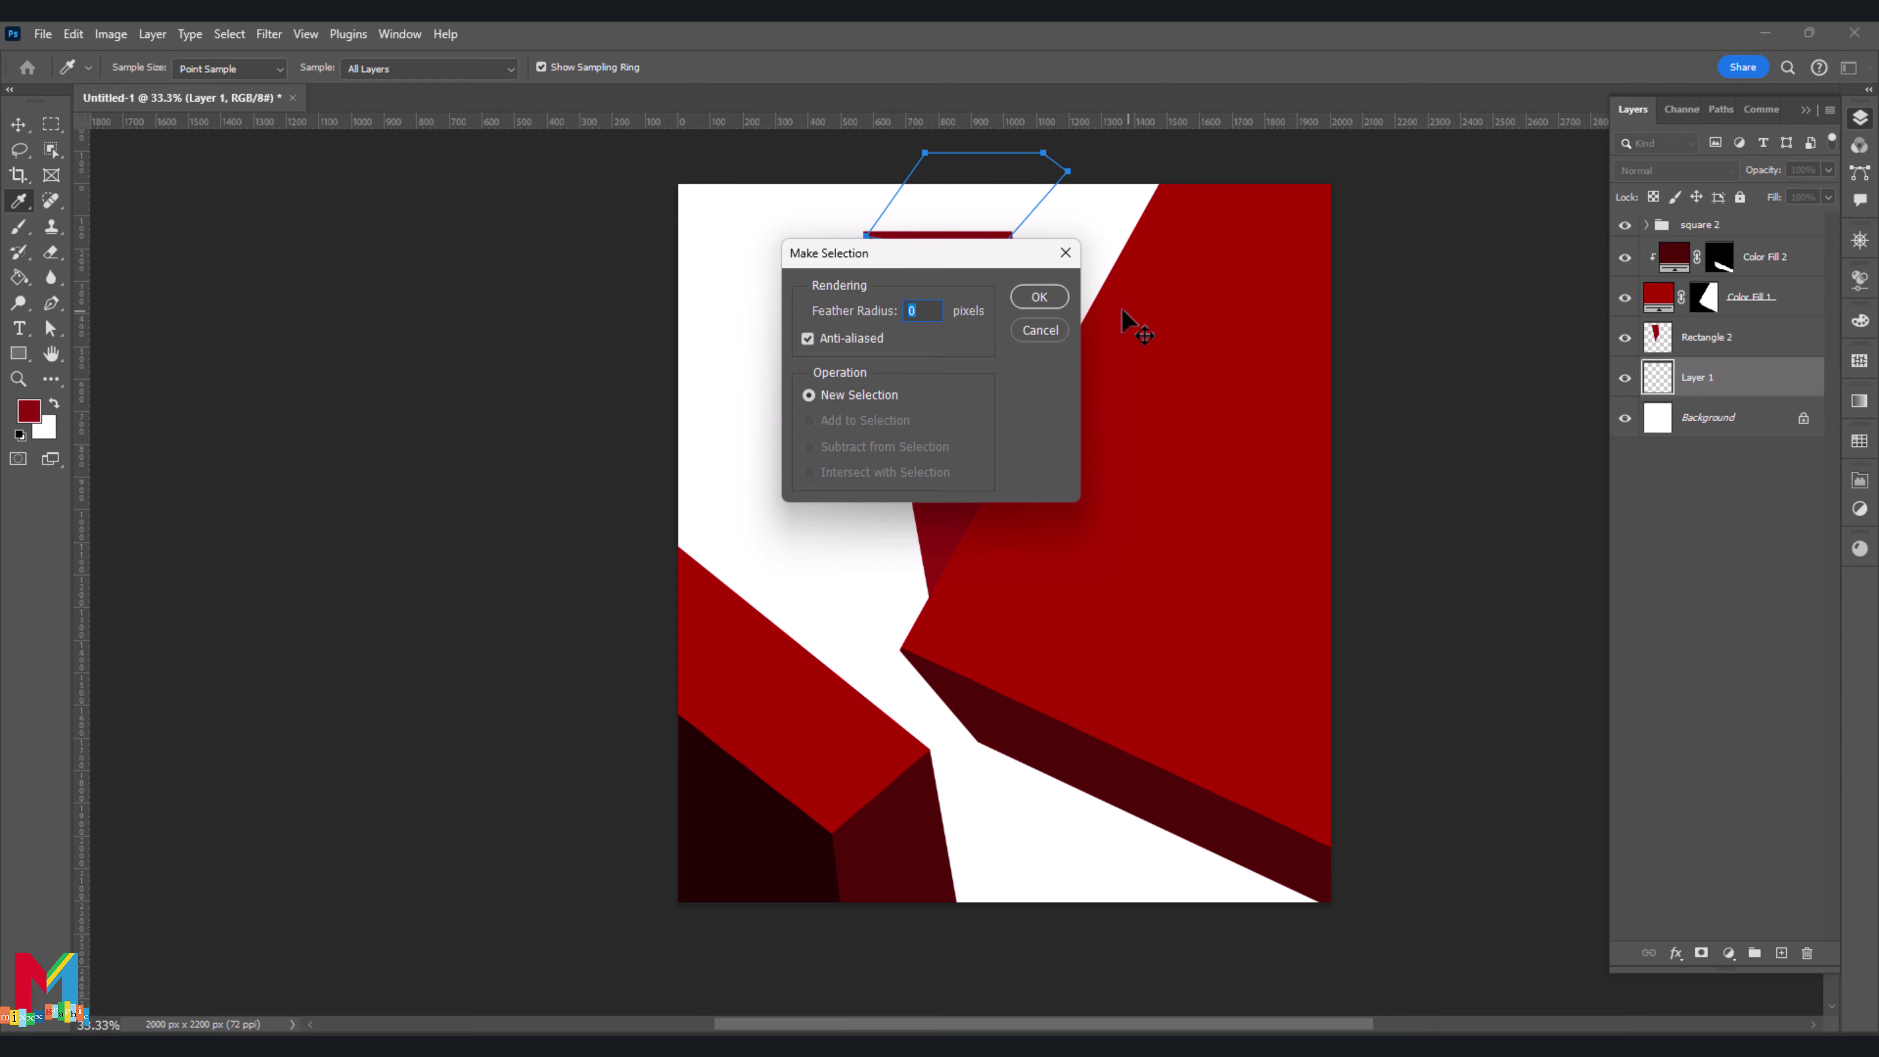
key("Return")
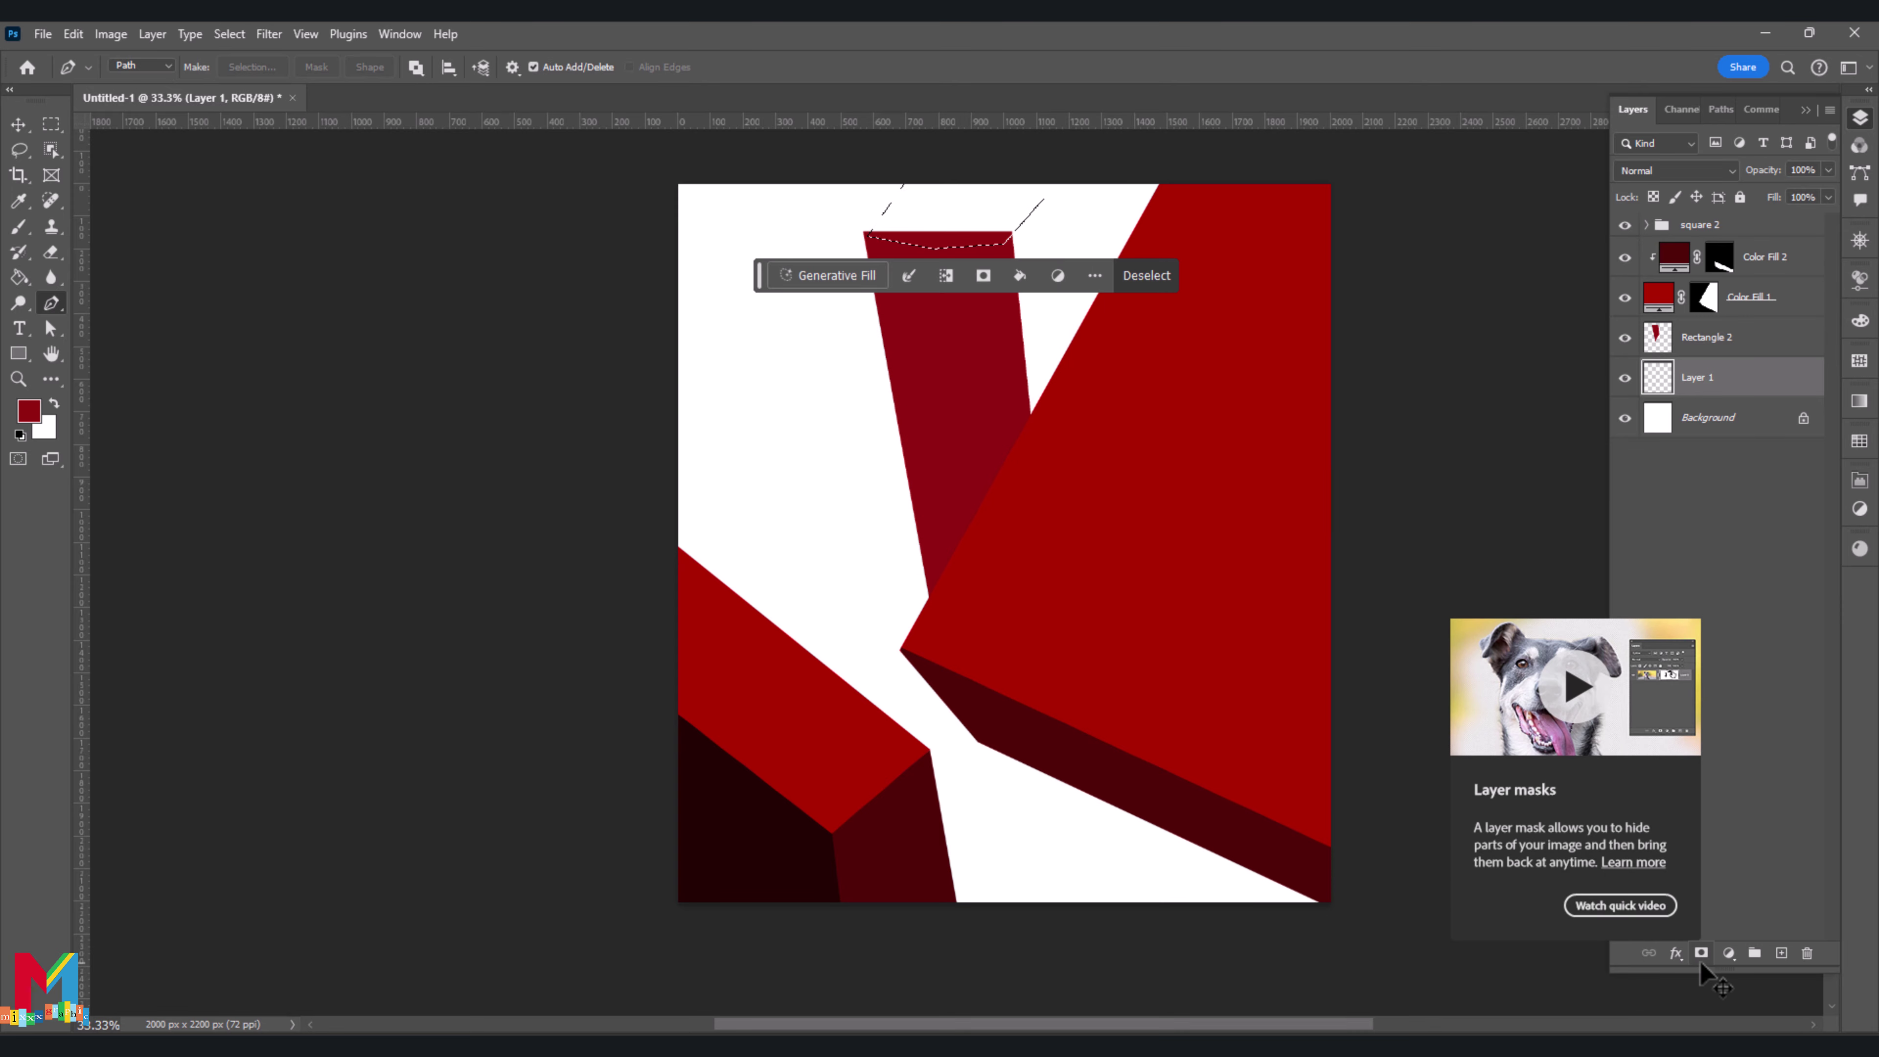
Fill the top-face selection with a Solid Color fill layer in #bb1c1c
left_click(1729, 953)
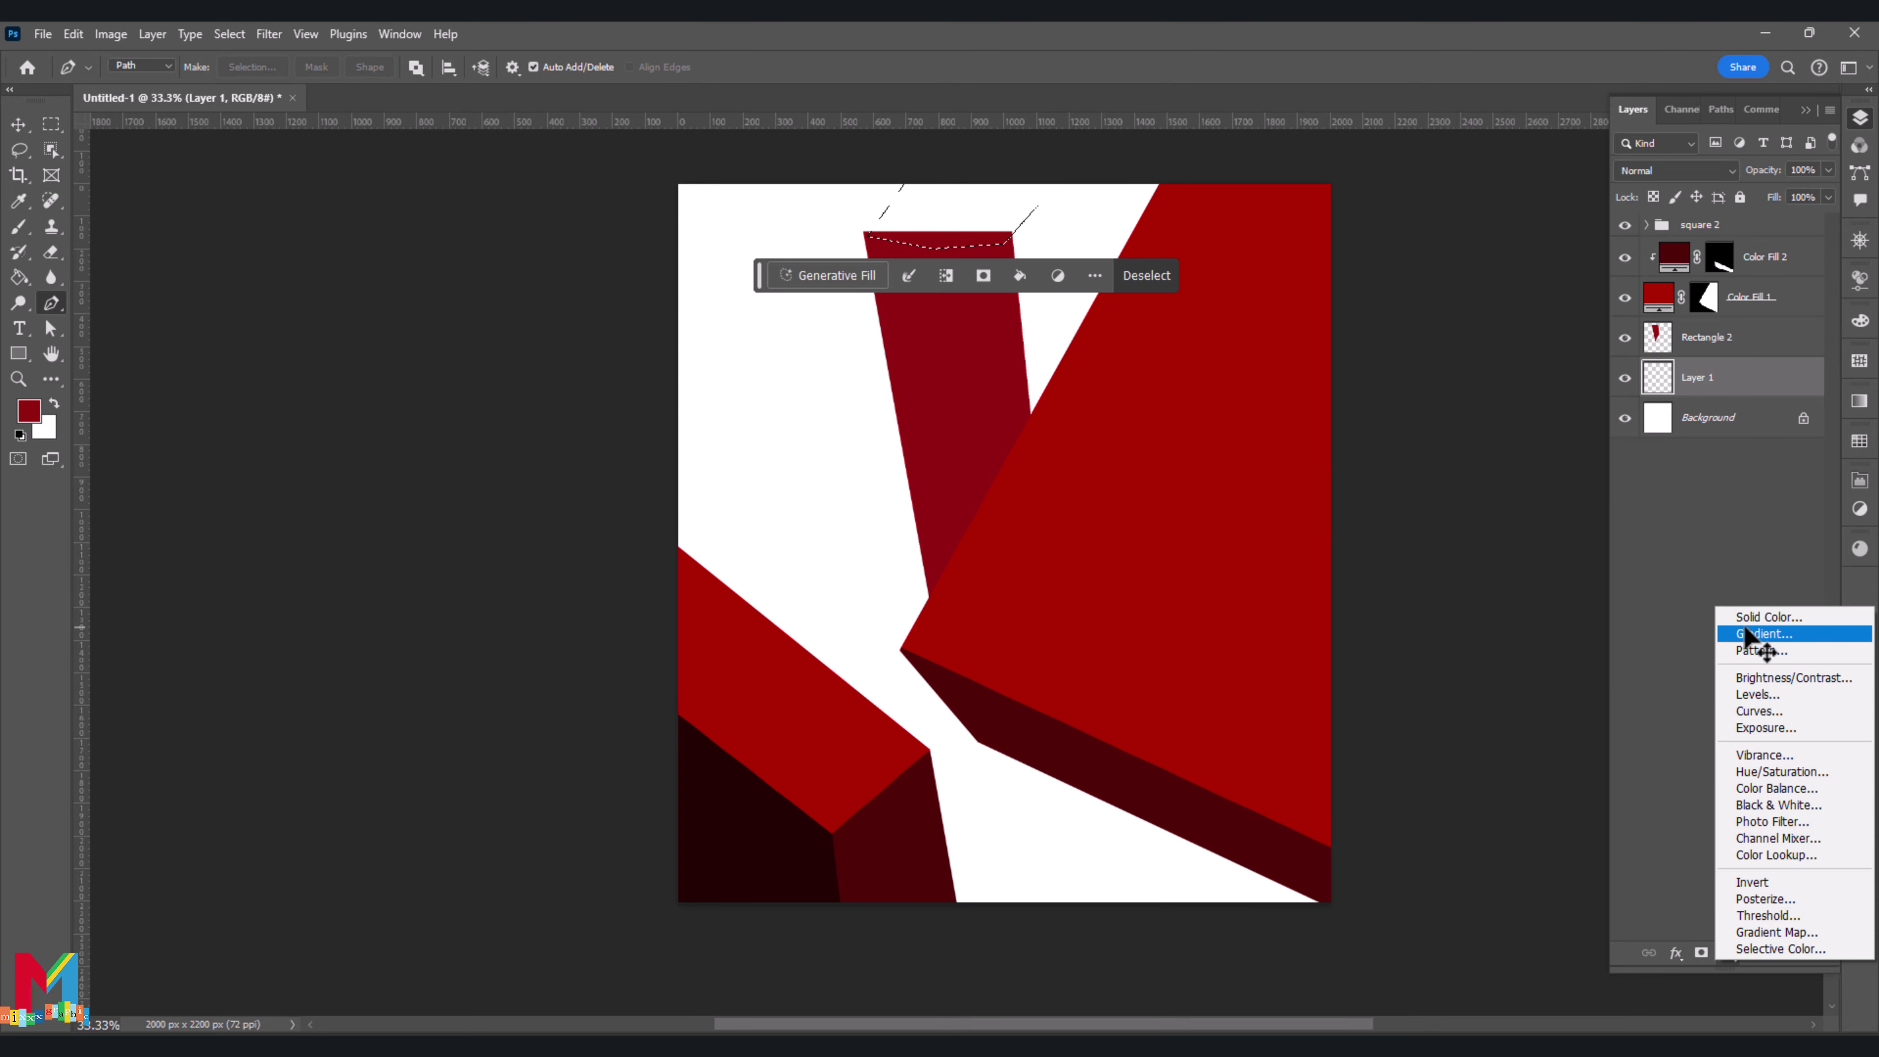
left_click(1768, 617)
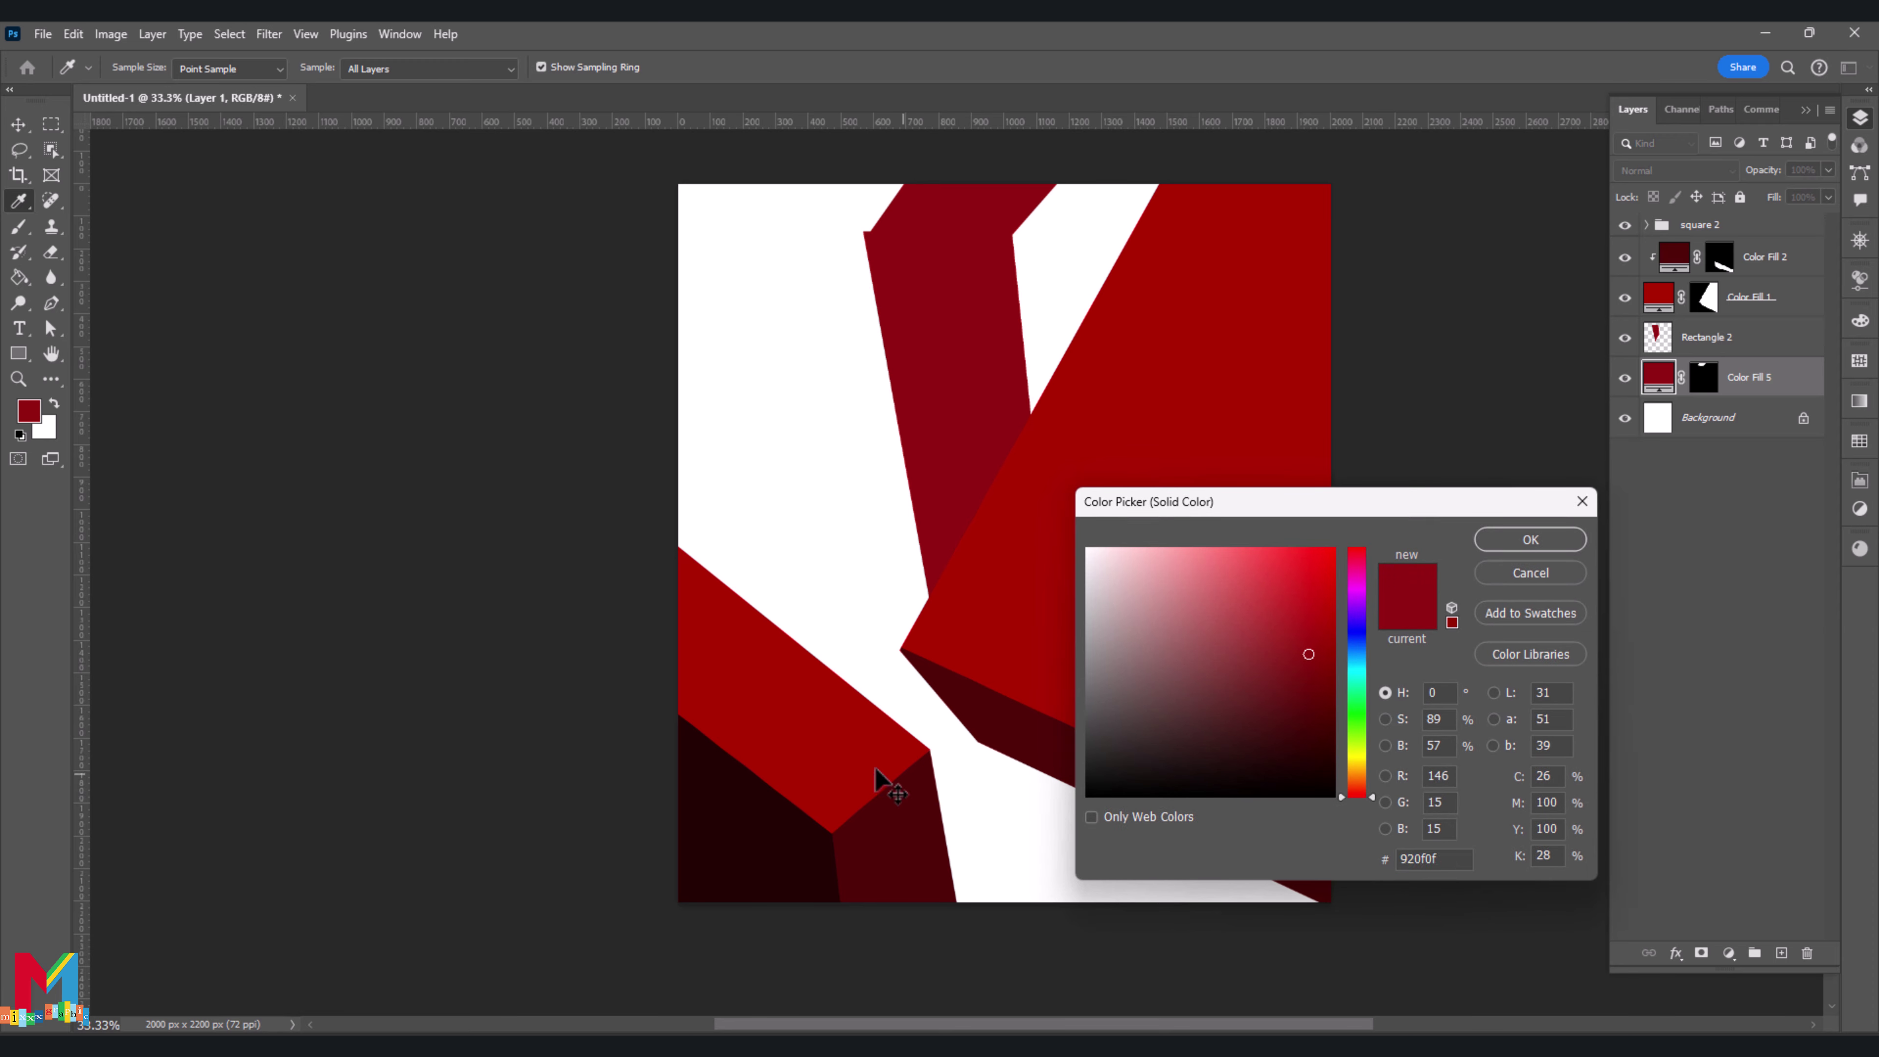
left_click(883, 781)
left_click(1298, 615)
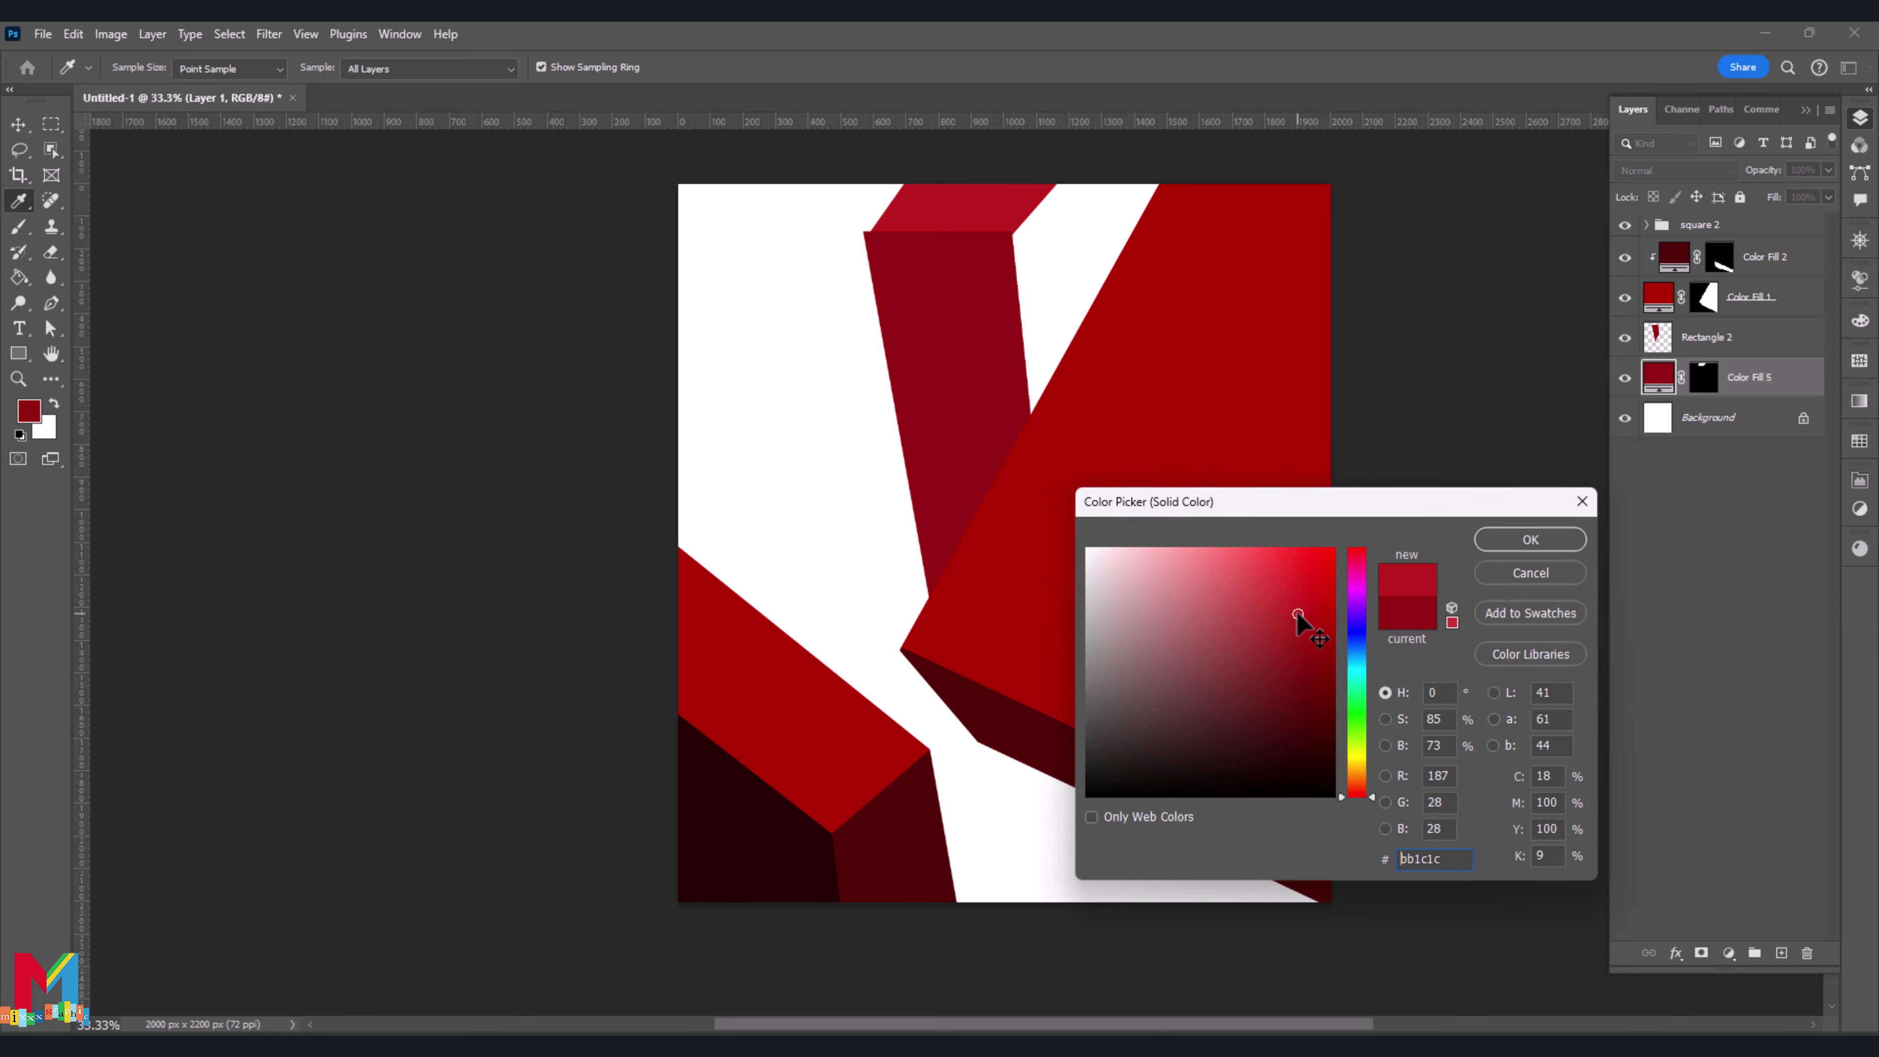
left_click(1527, 539)
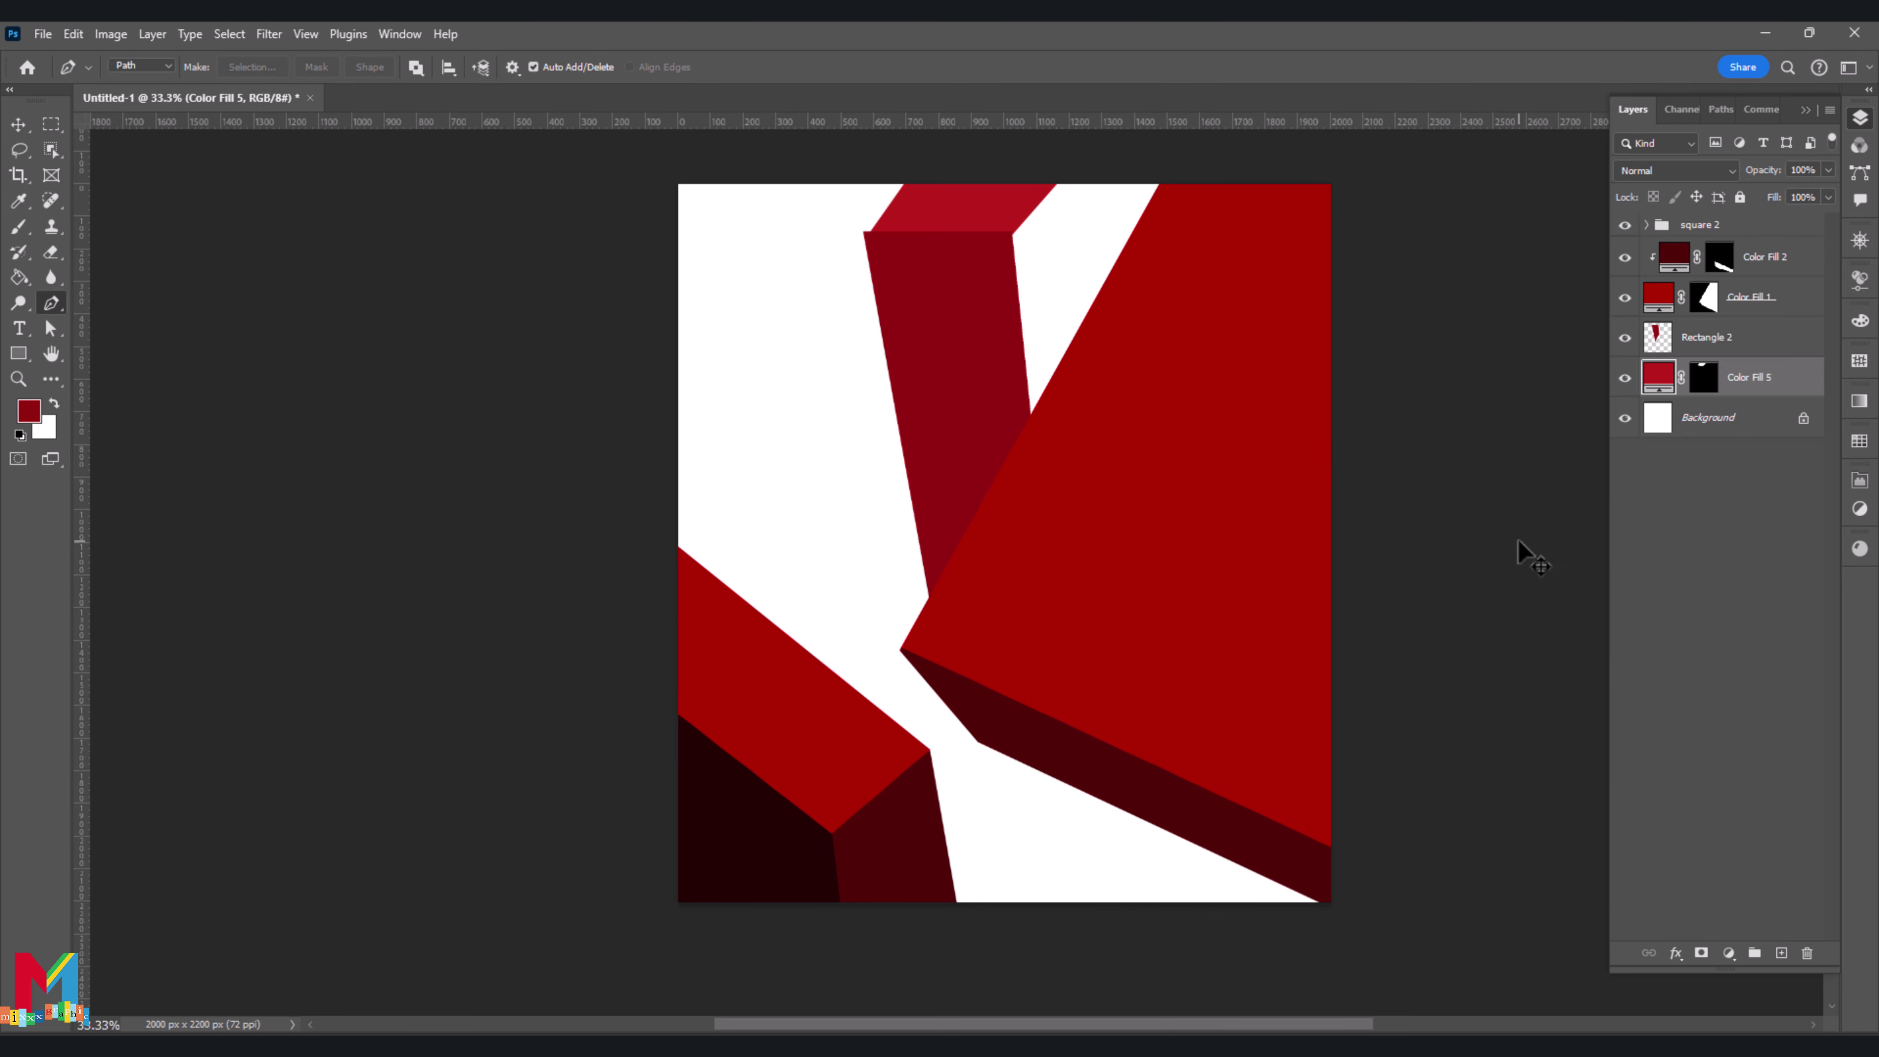
Skew the Color Fill 5 top face's lower-left corner leftward, then add an empty layer above Background
key("ctrl+t")
right_click(988, 215)
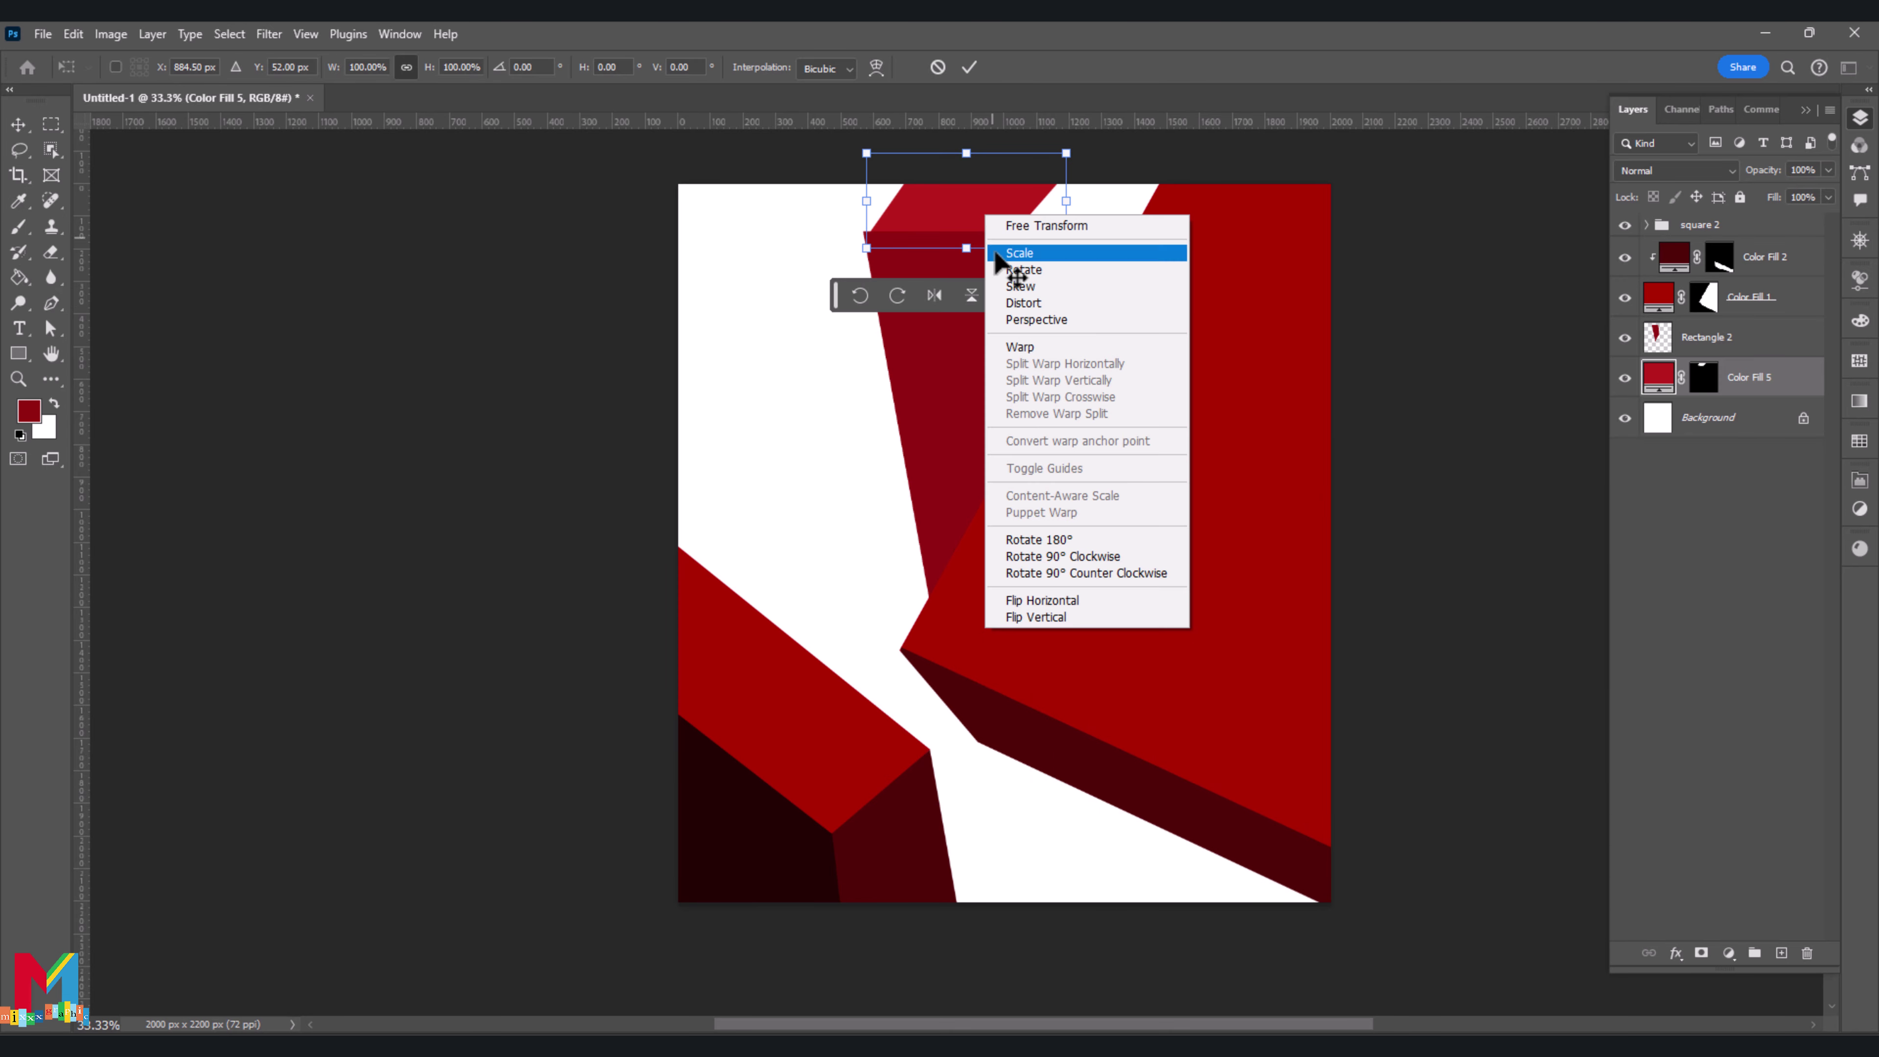
left_click(1019, 285)
left_click_drag(866, 248, 857, 250)
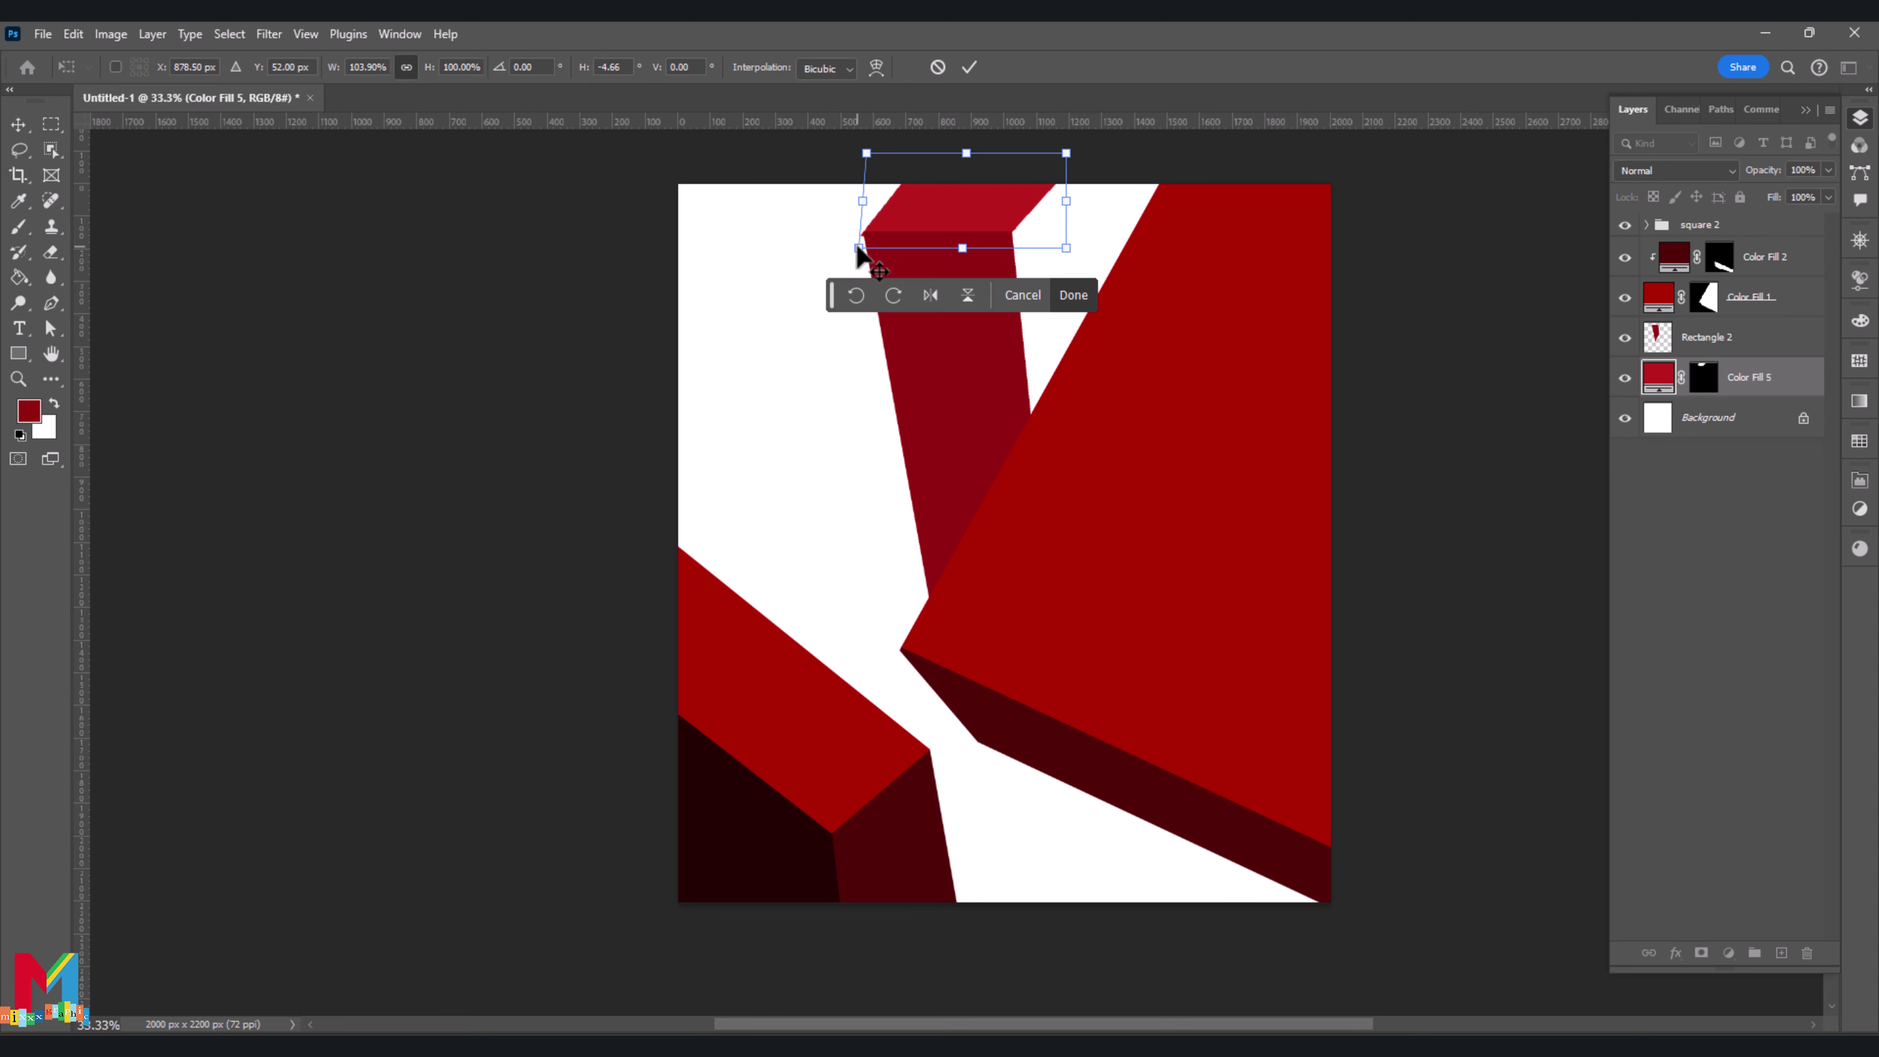
left_click(968, 68)
key("p")
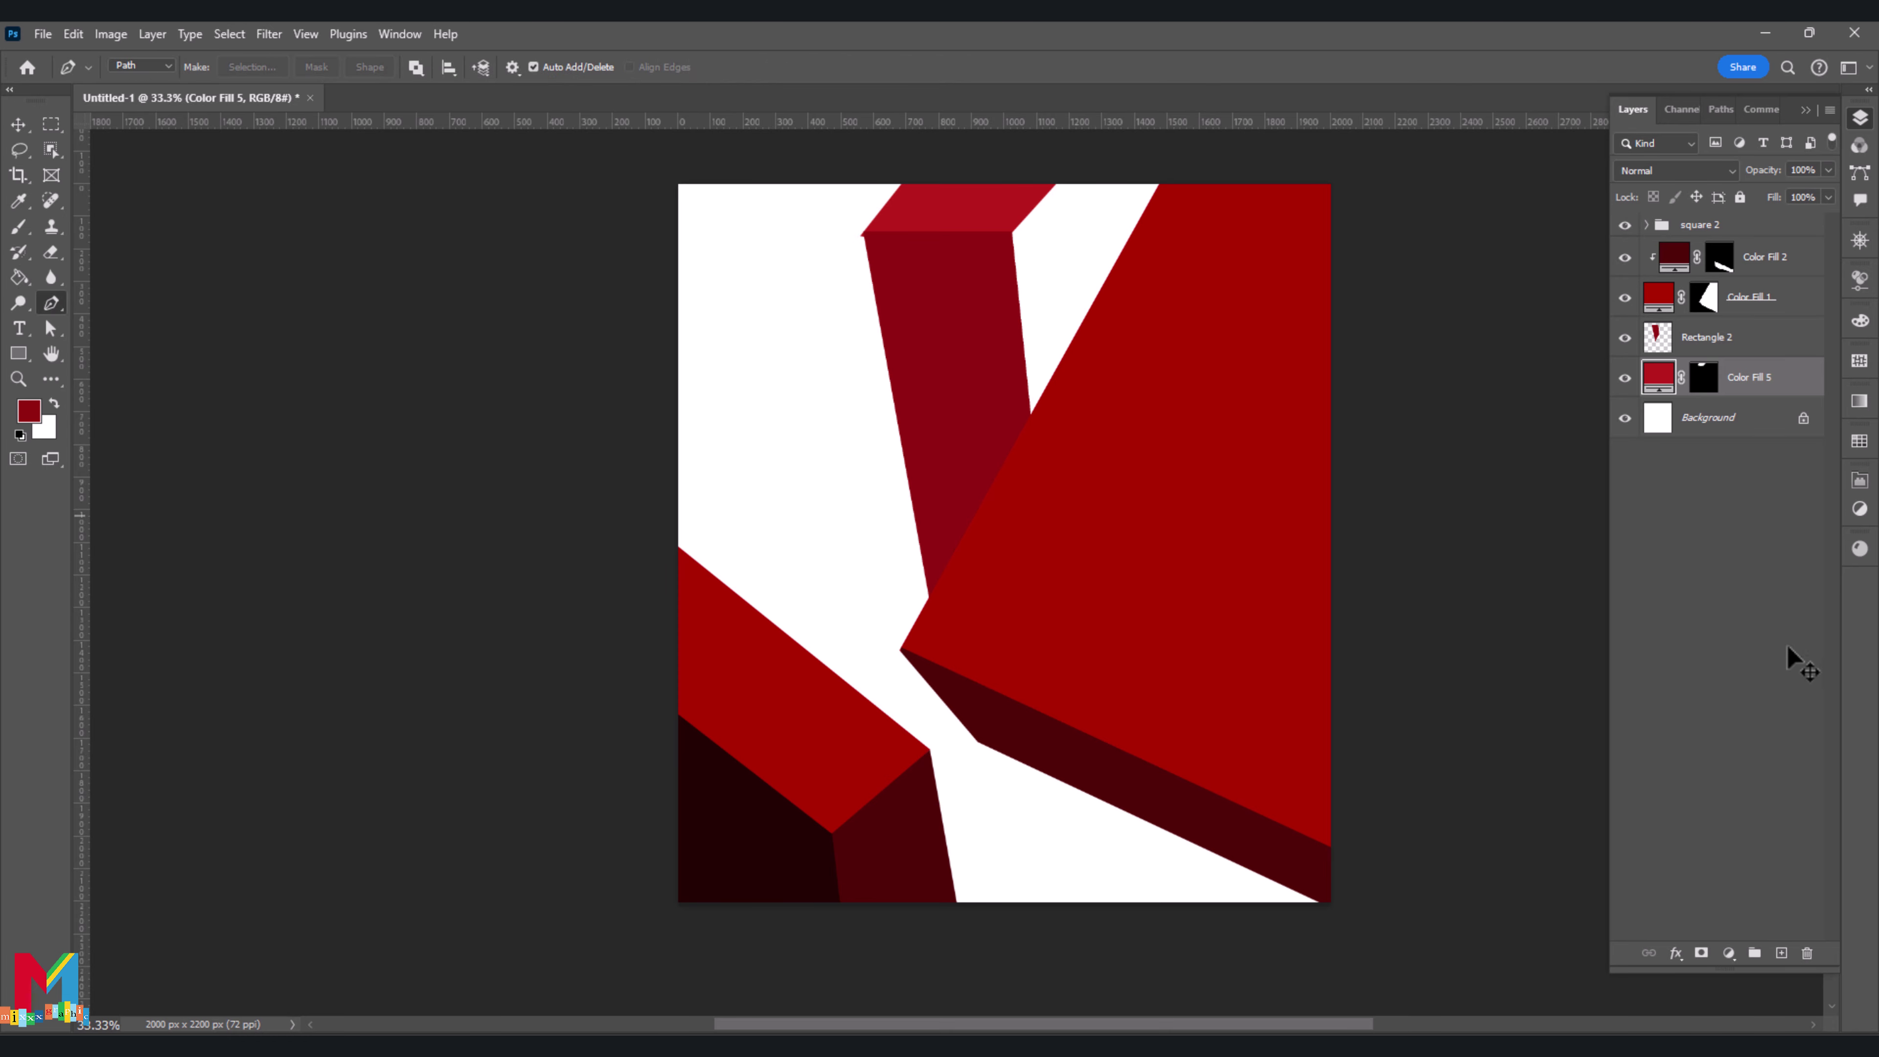
left_click(1743, 418)
left_click(1782, 953)
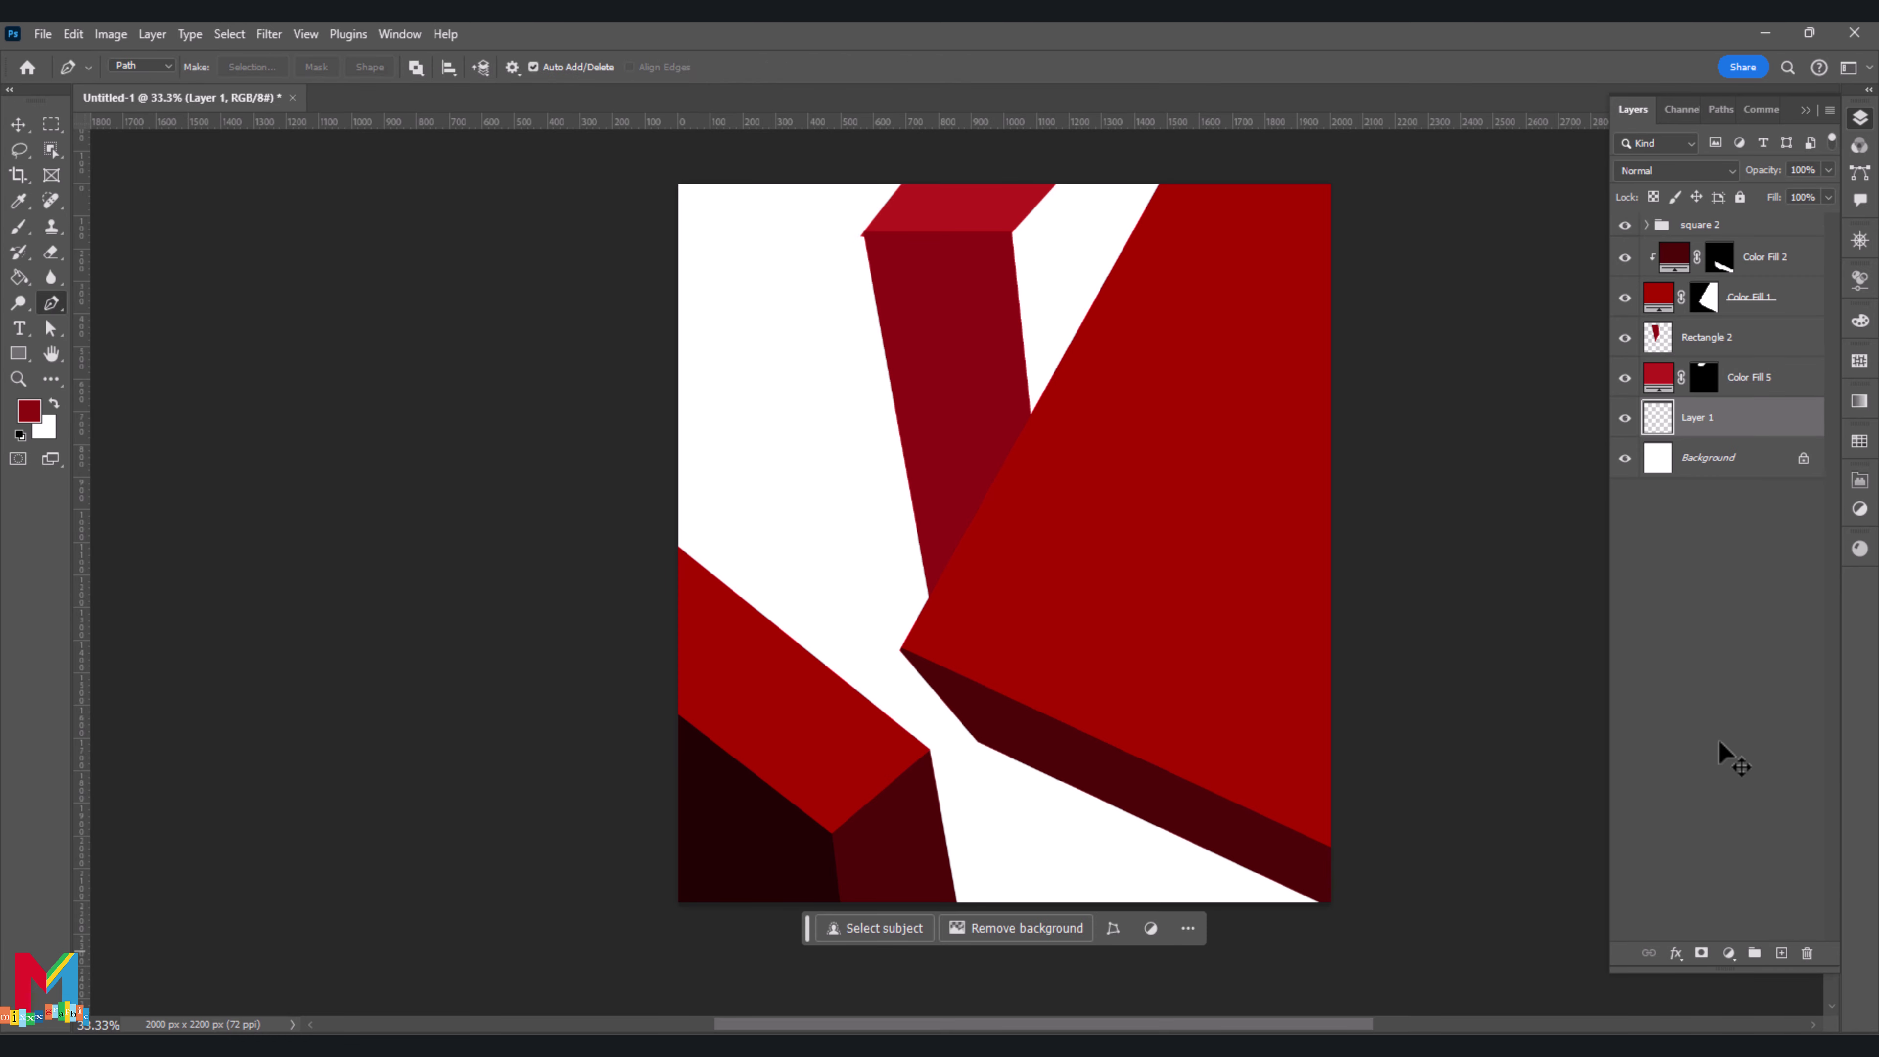
Distort the top face so its lower-left corner sits flush on the tall block's edge
key("ctrl+plus")
key("ctrl+plus")
scroll(1216, 474, "up", 5)
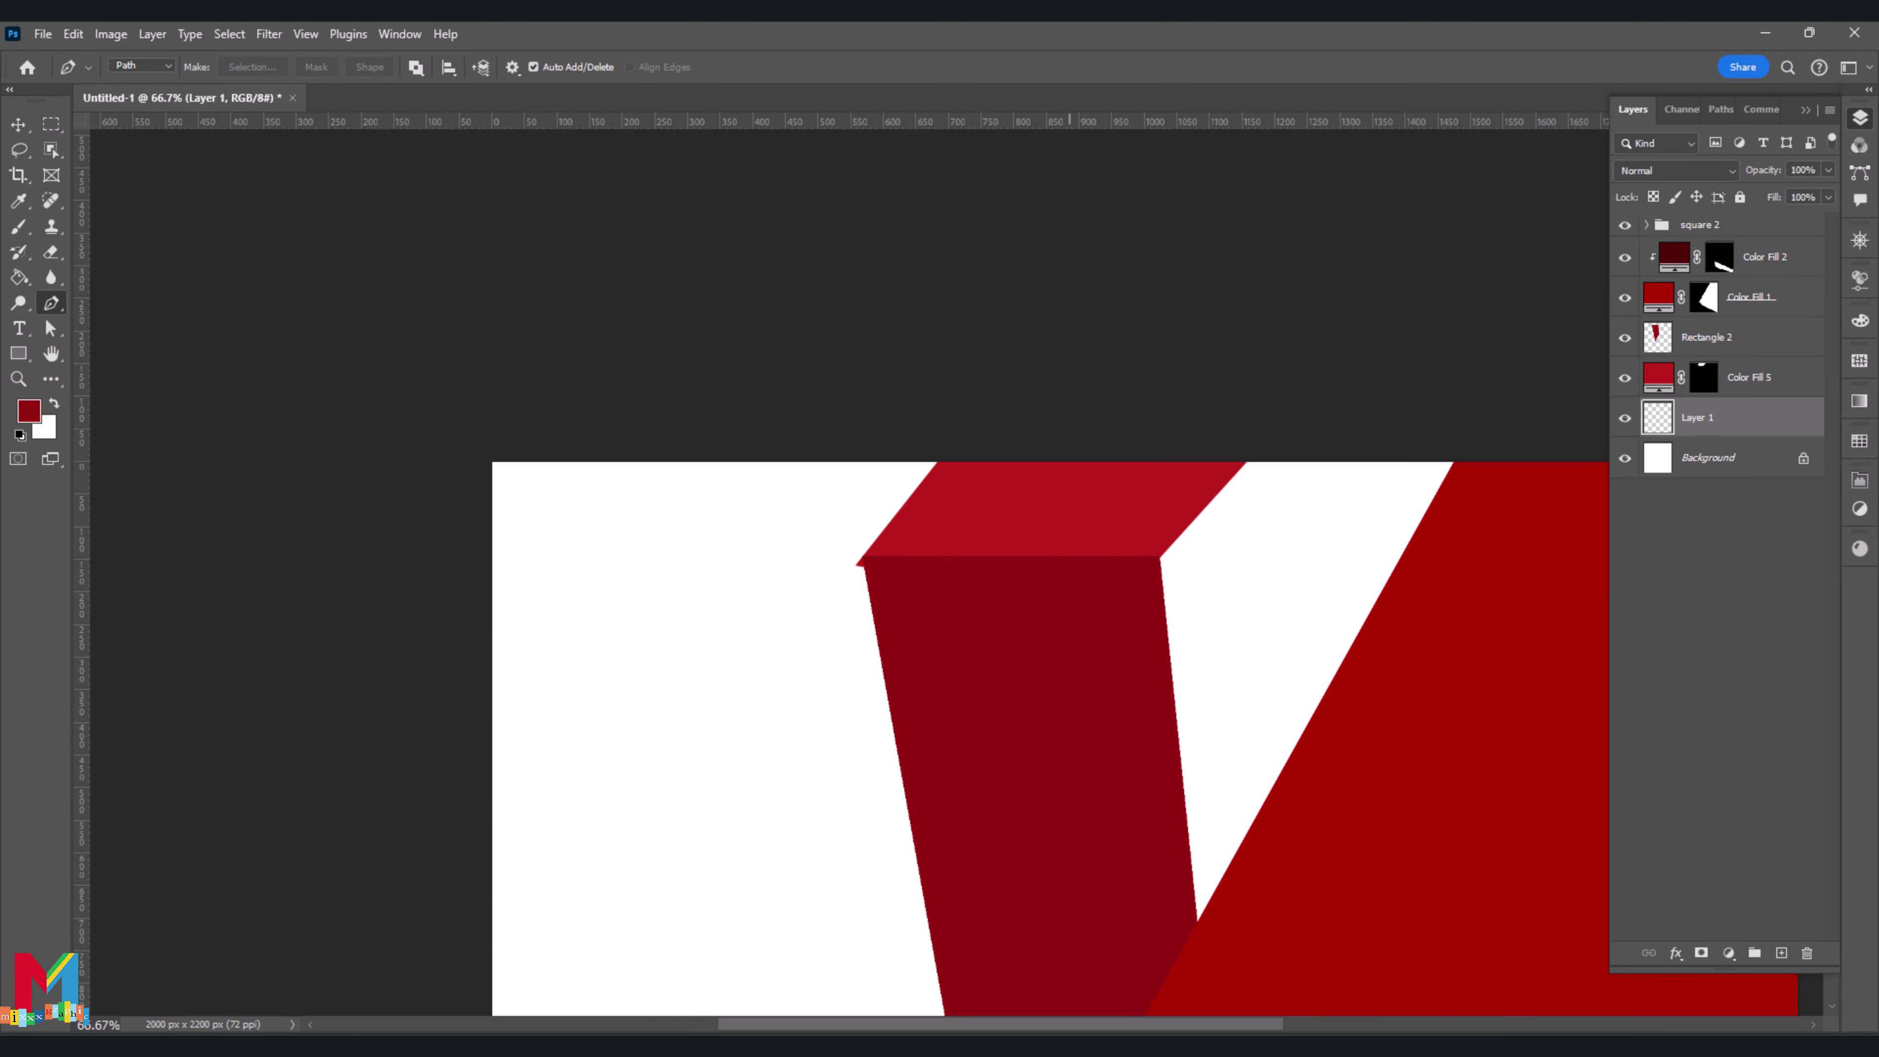
left_click(1656, 377)
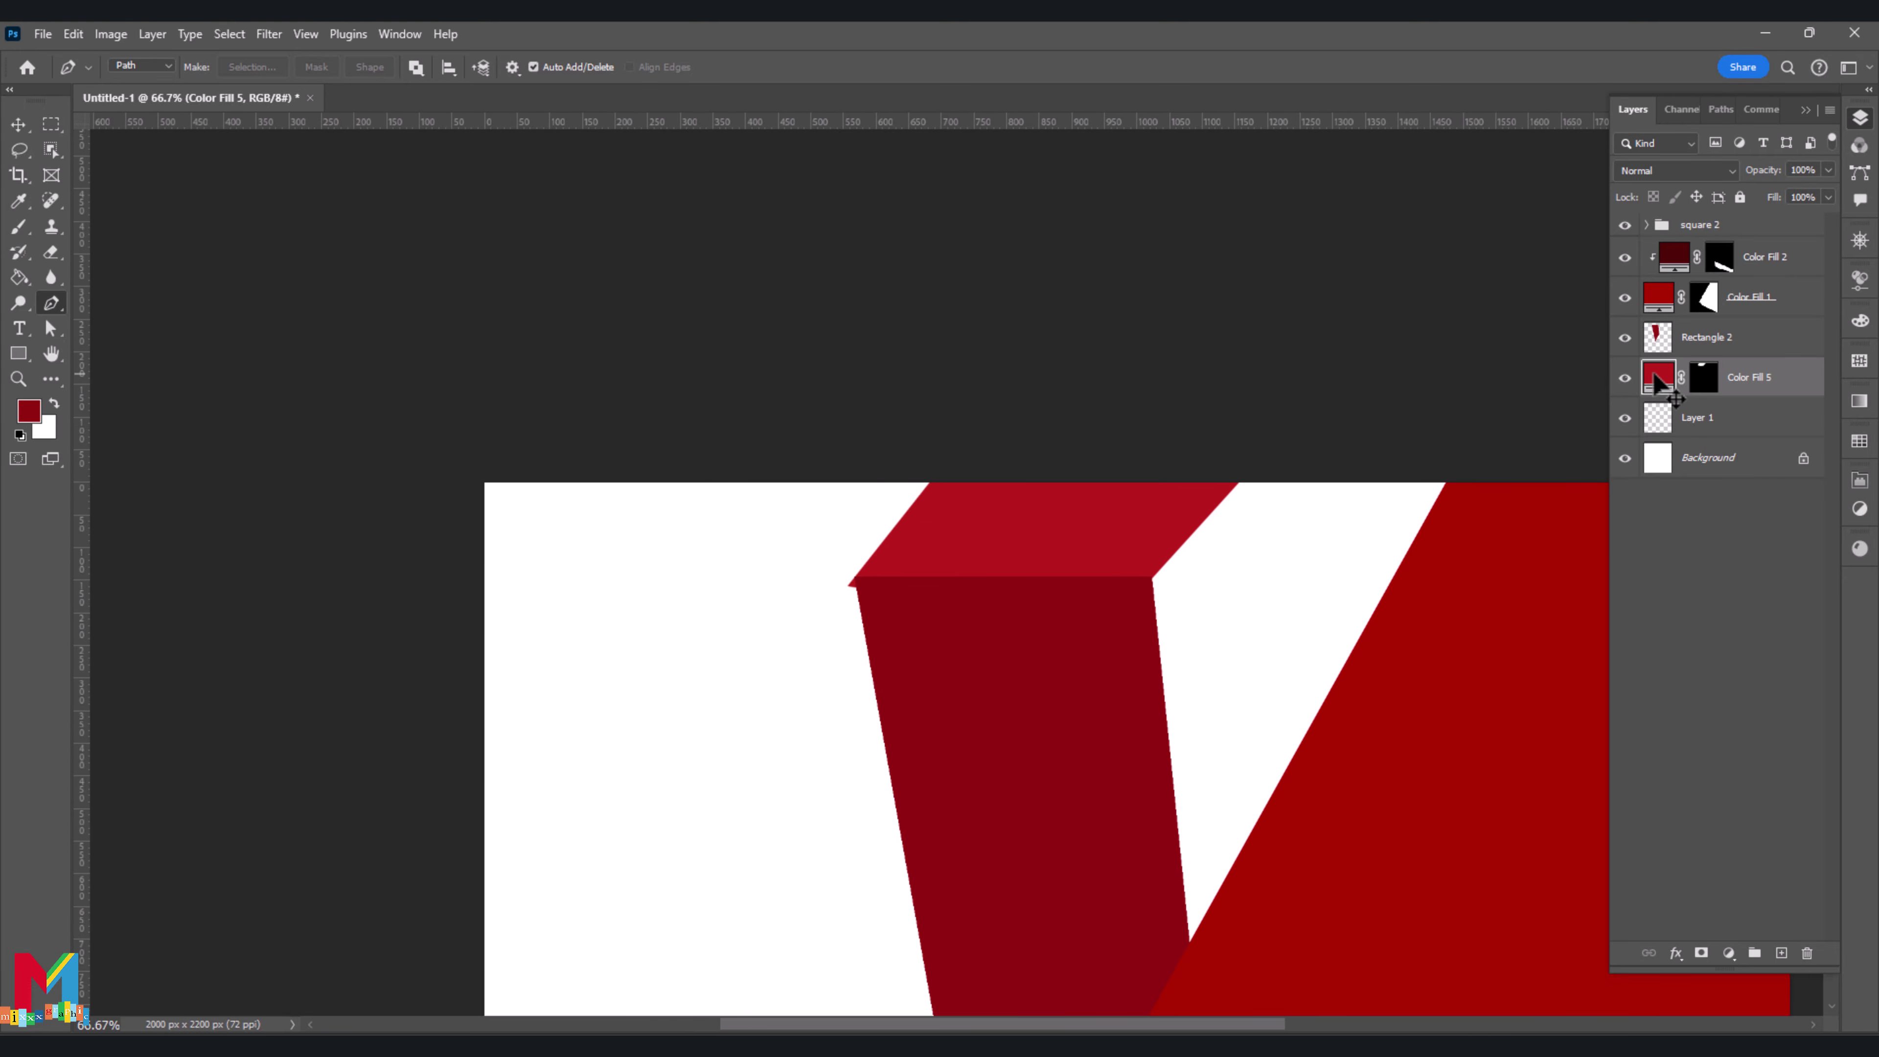
key("ctrl+t")
right_click(904, 555)
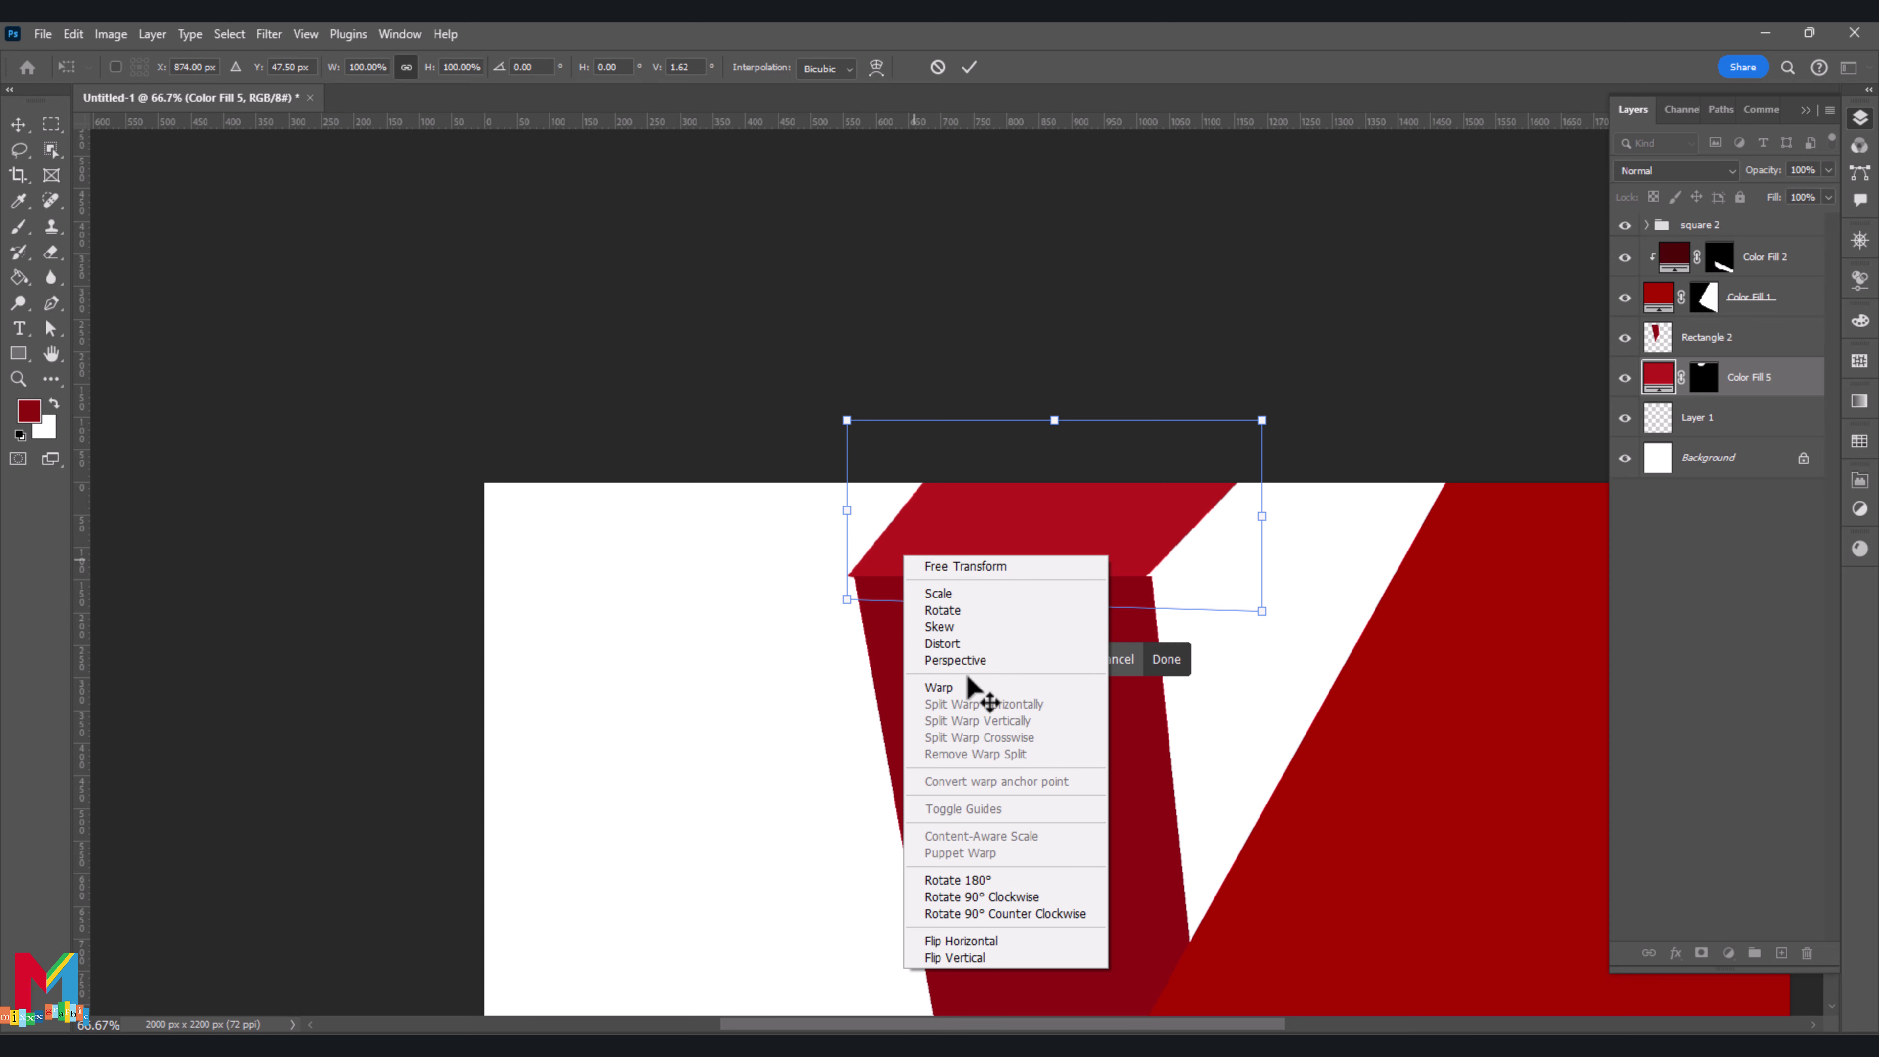
left_click(970, 644)
left_click_drag(848, 599, 854, 601)
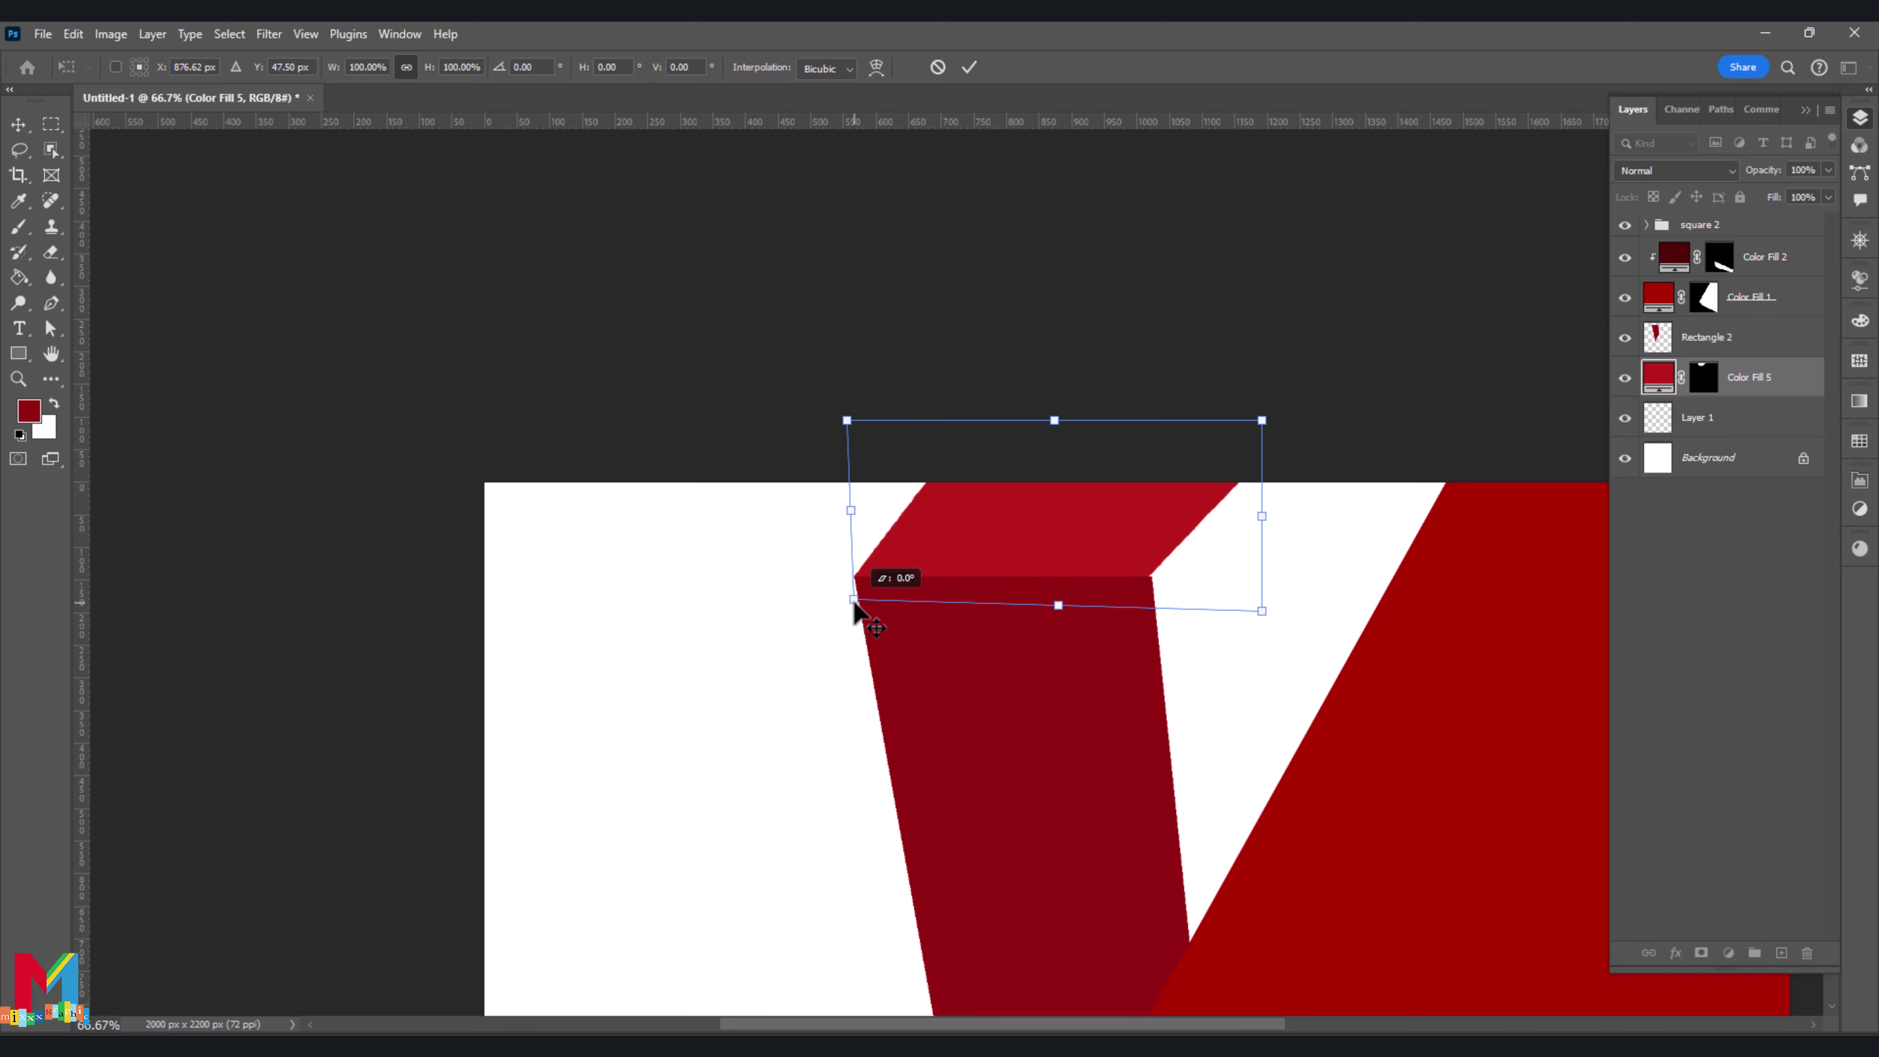
left_click(969, 66)
key("p")
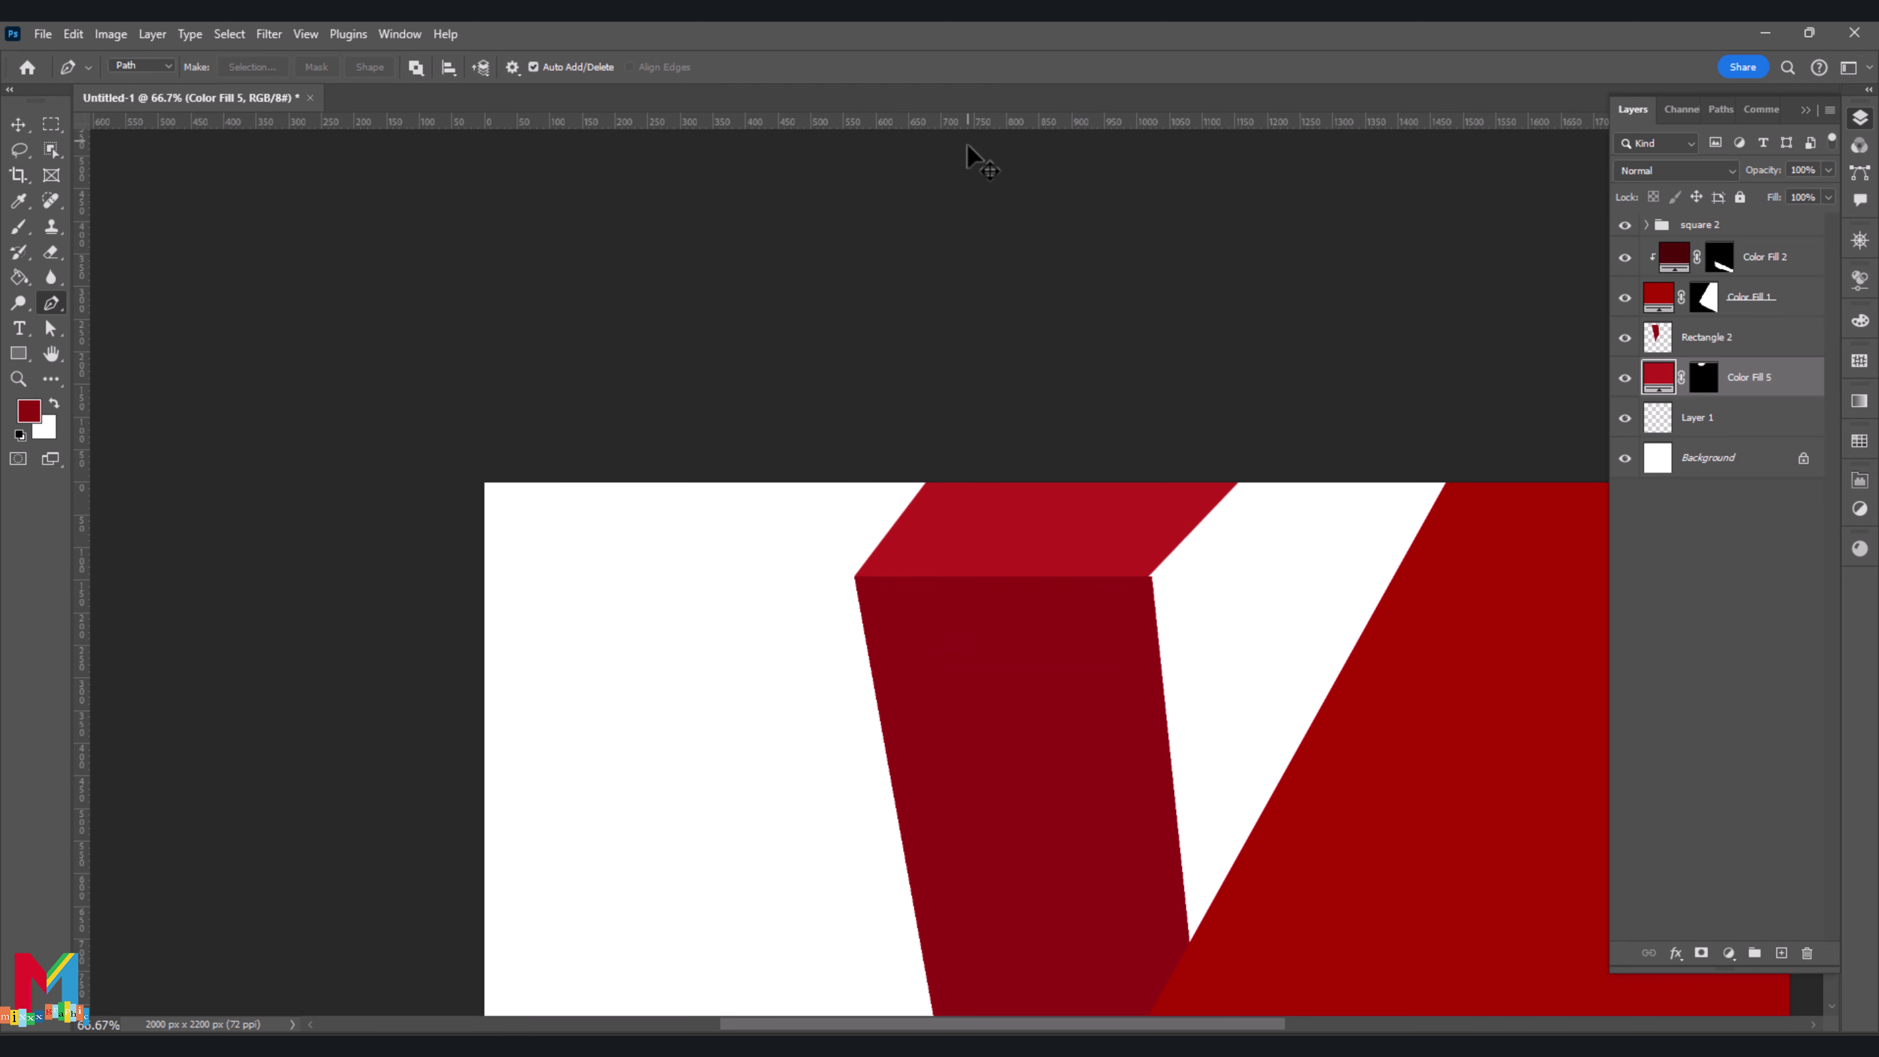
scroll(969, 148, "down", 1)
scroll(969, 148, "down", 1)
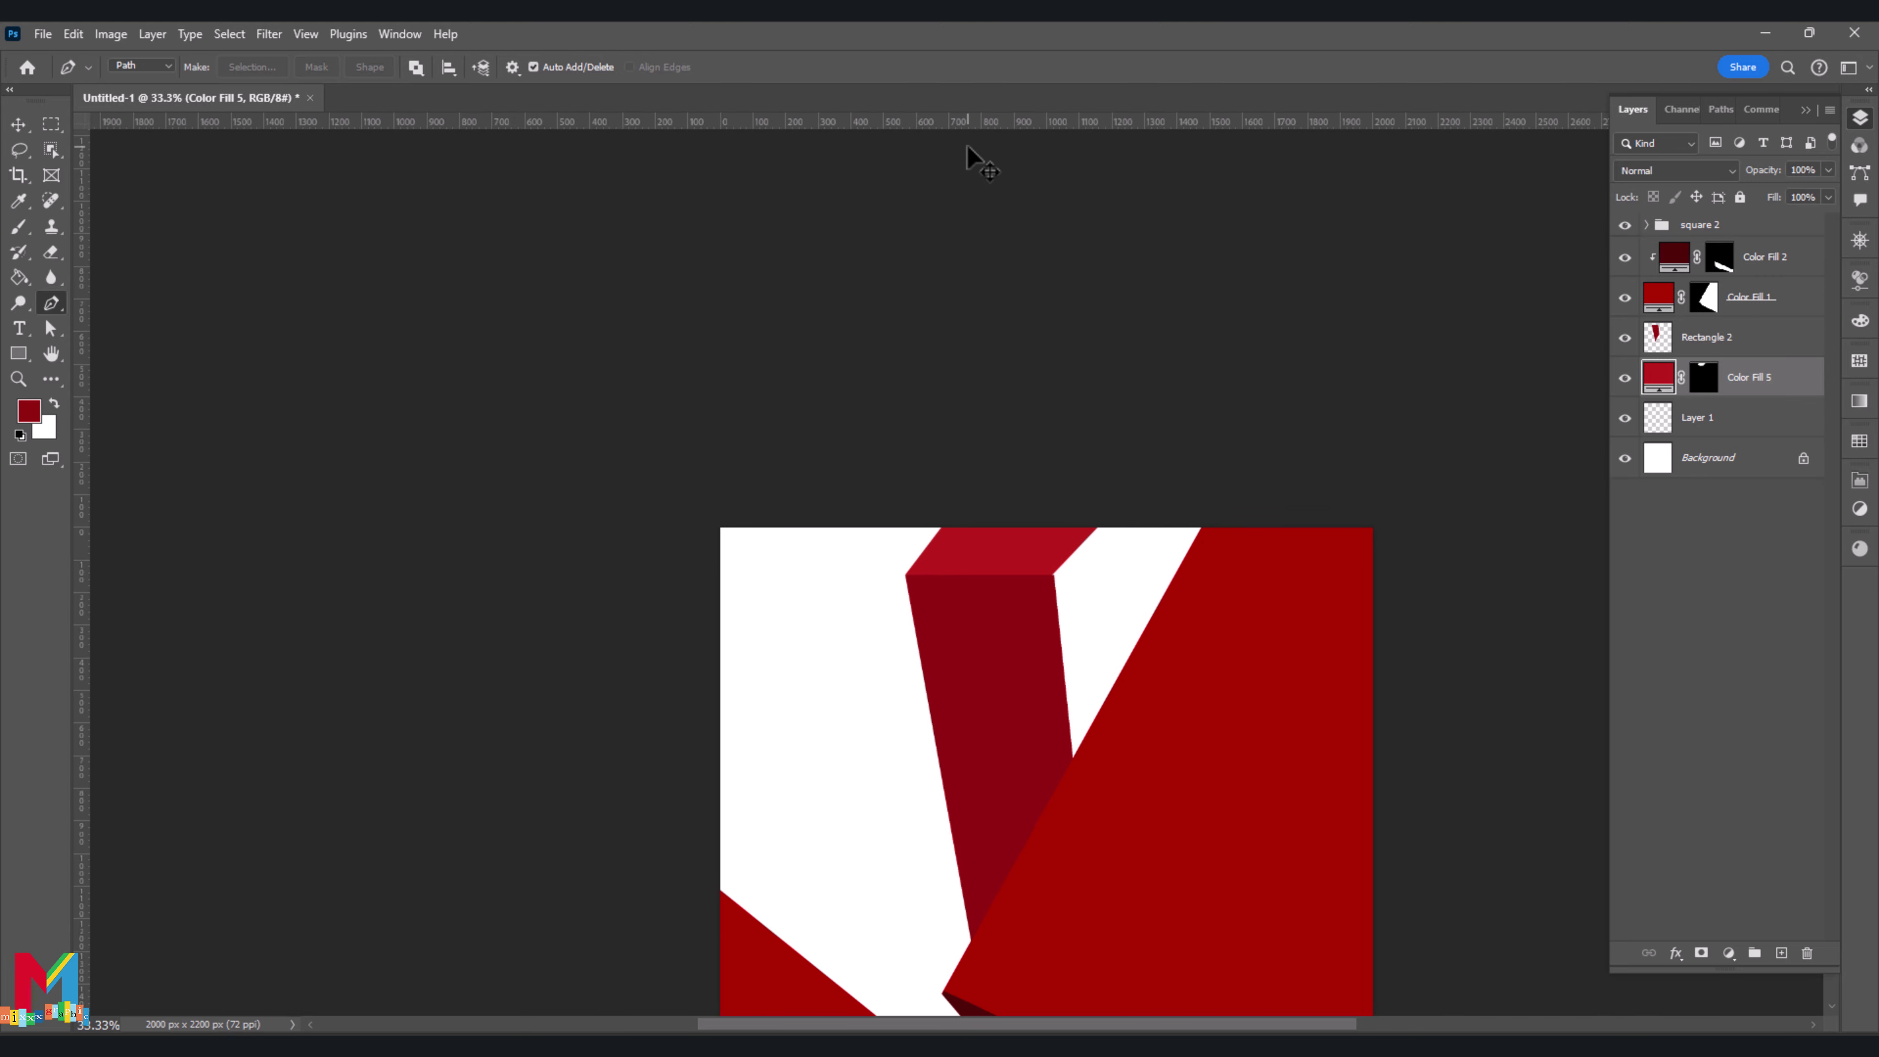
left_click(1695, 419)
left_click_drag(1330, 638, 1028, 380)
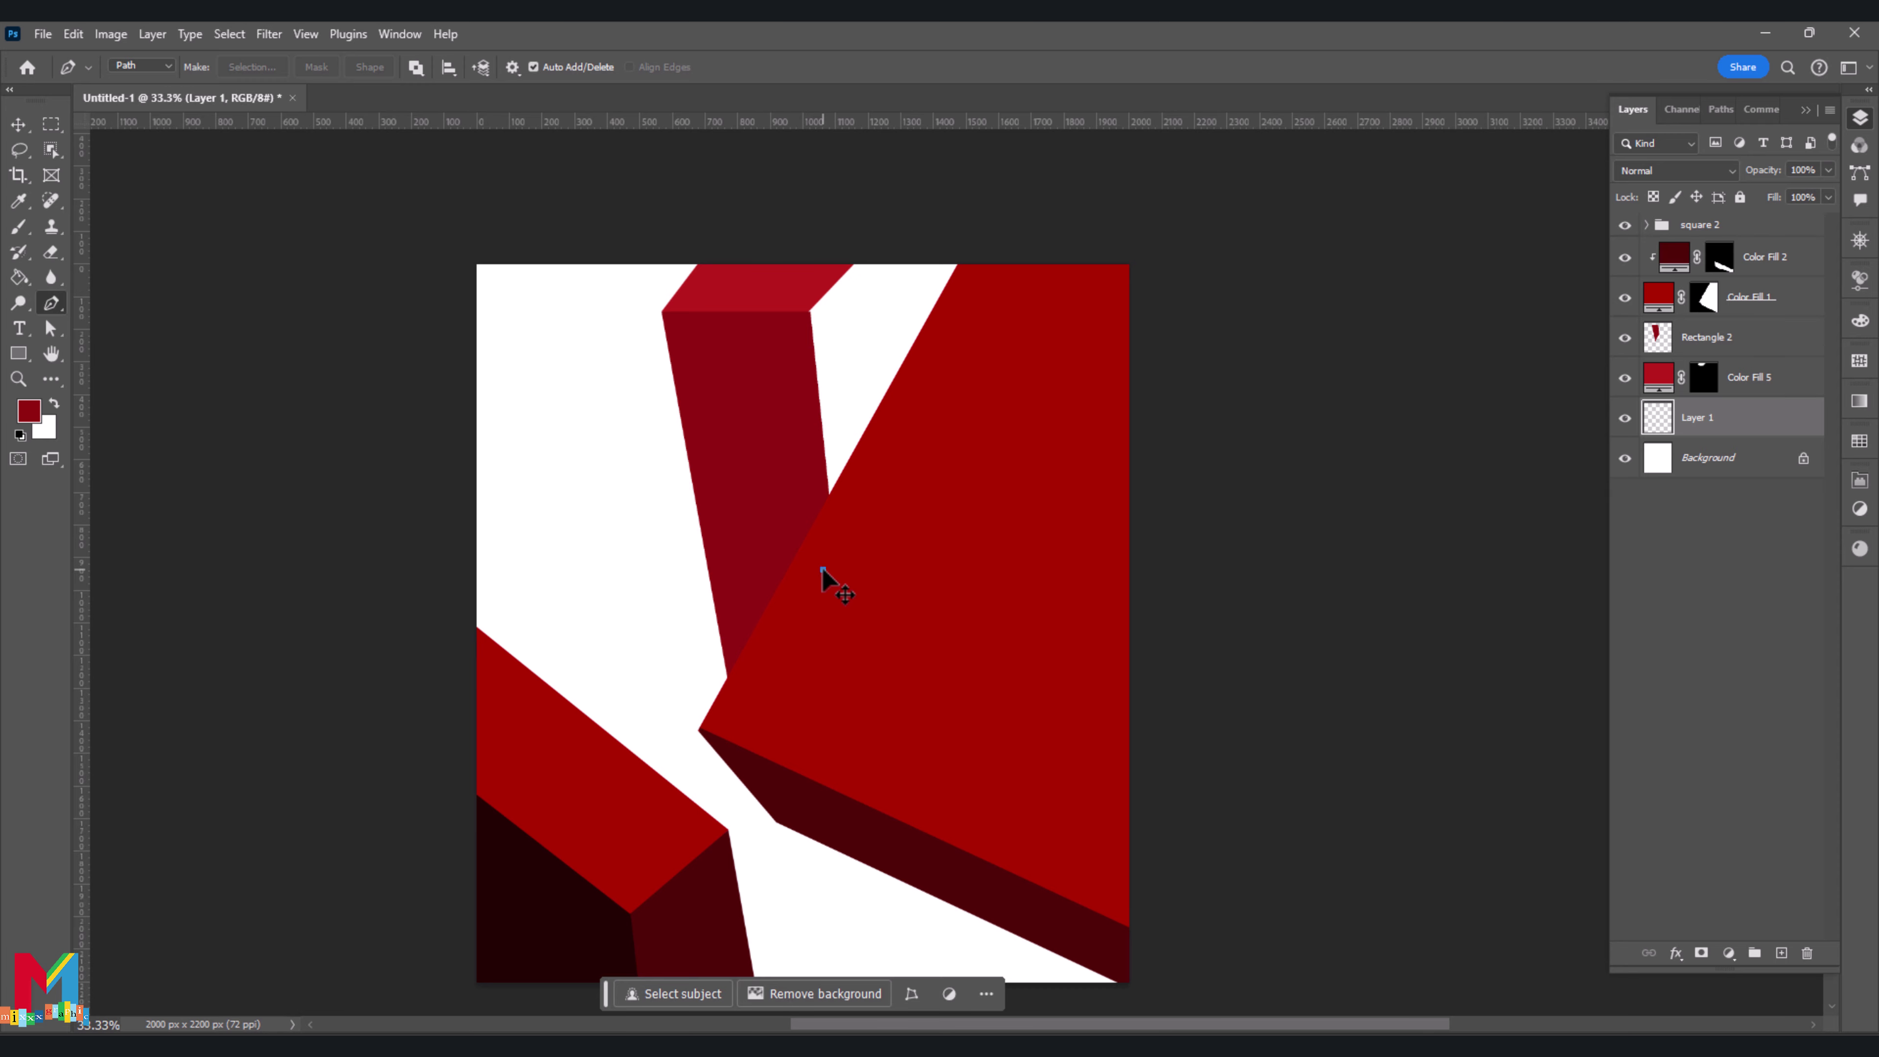
Trace the tall block's right side face with a Pen path and make it a selection
left_click(765, 419)
left_click(749, 286)
left_click(819, 239)
left_click(930, 217)
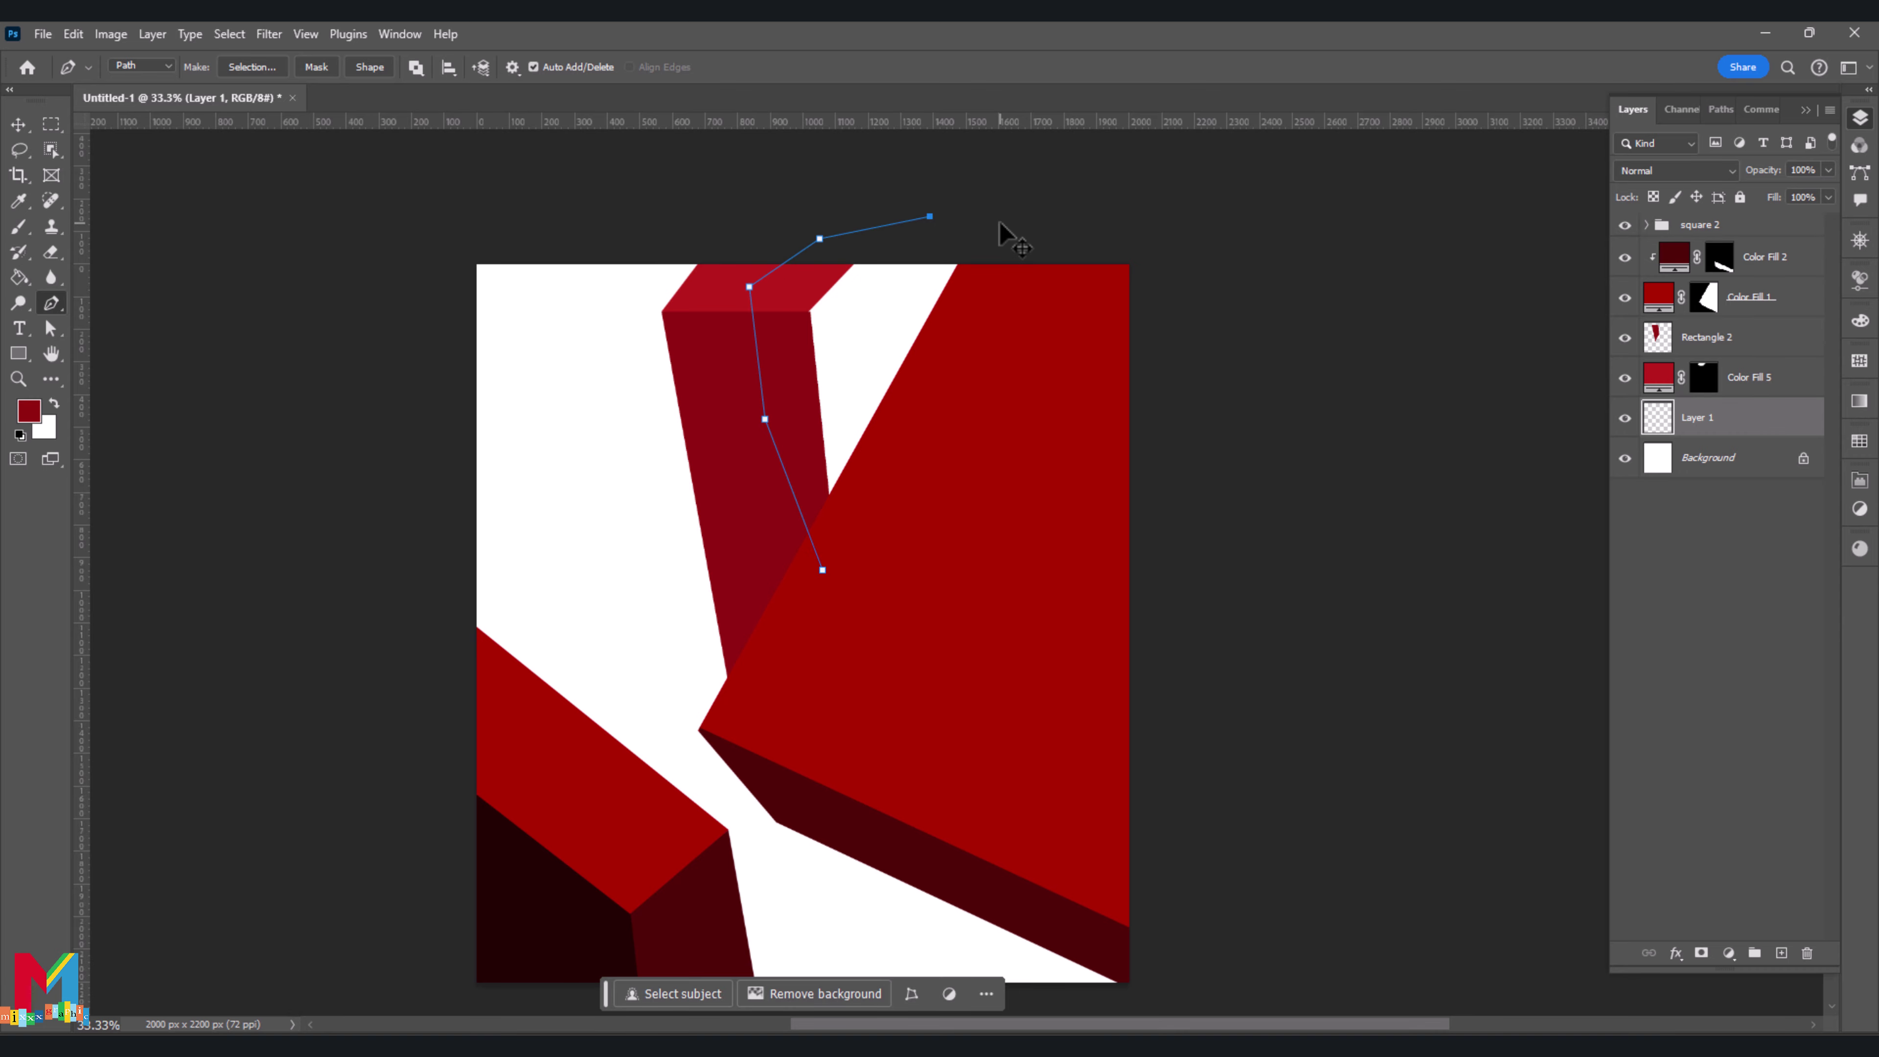
left_click(1000, 224)
left_click(1003, 412)
left_click(922, 552)
right_click(762, 389)
left_click(869, 498)
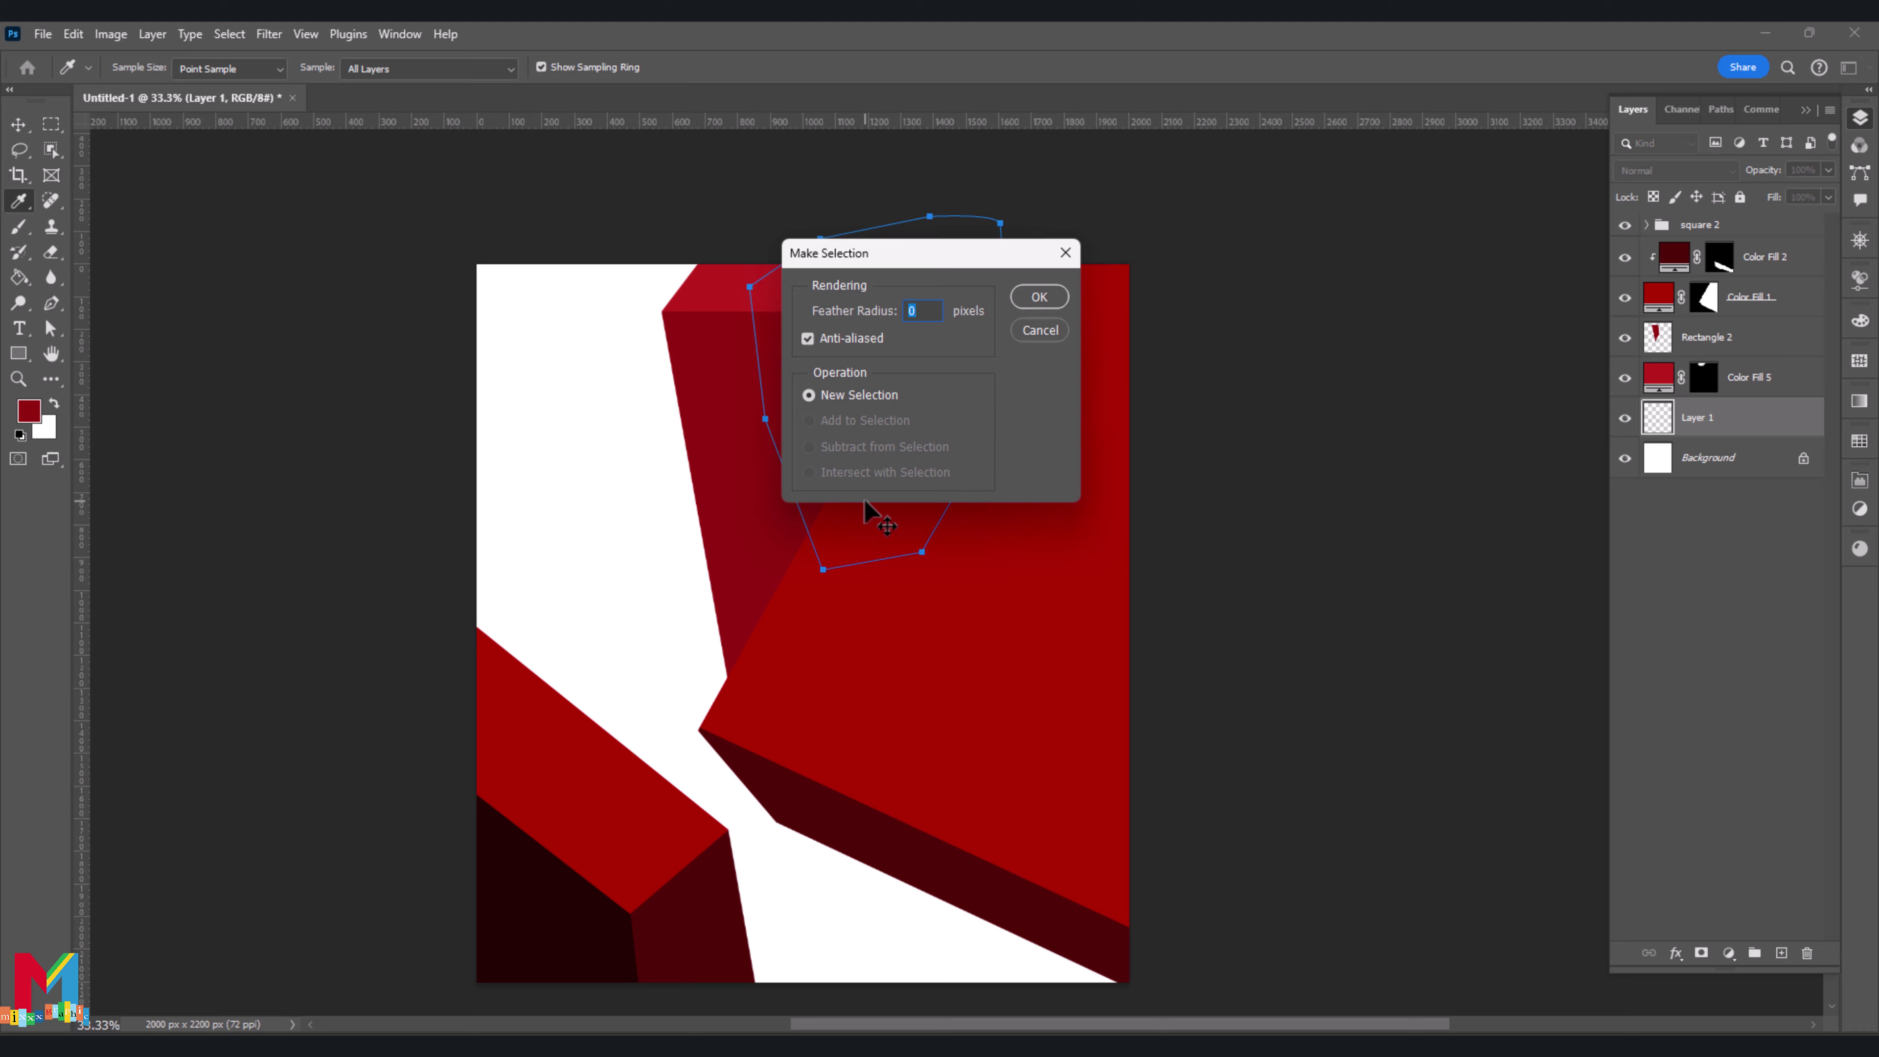
left_click(1039, 296)
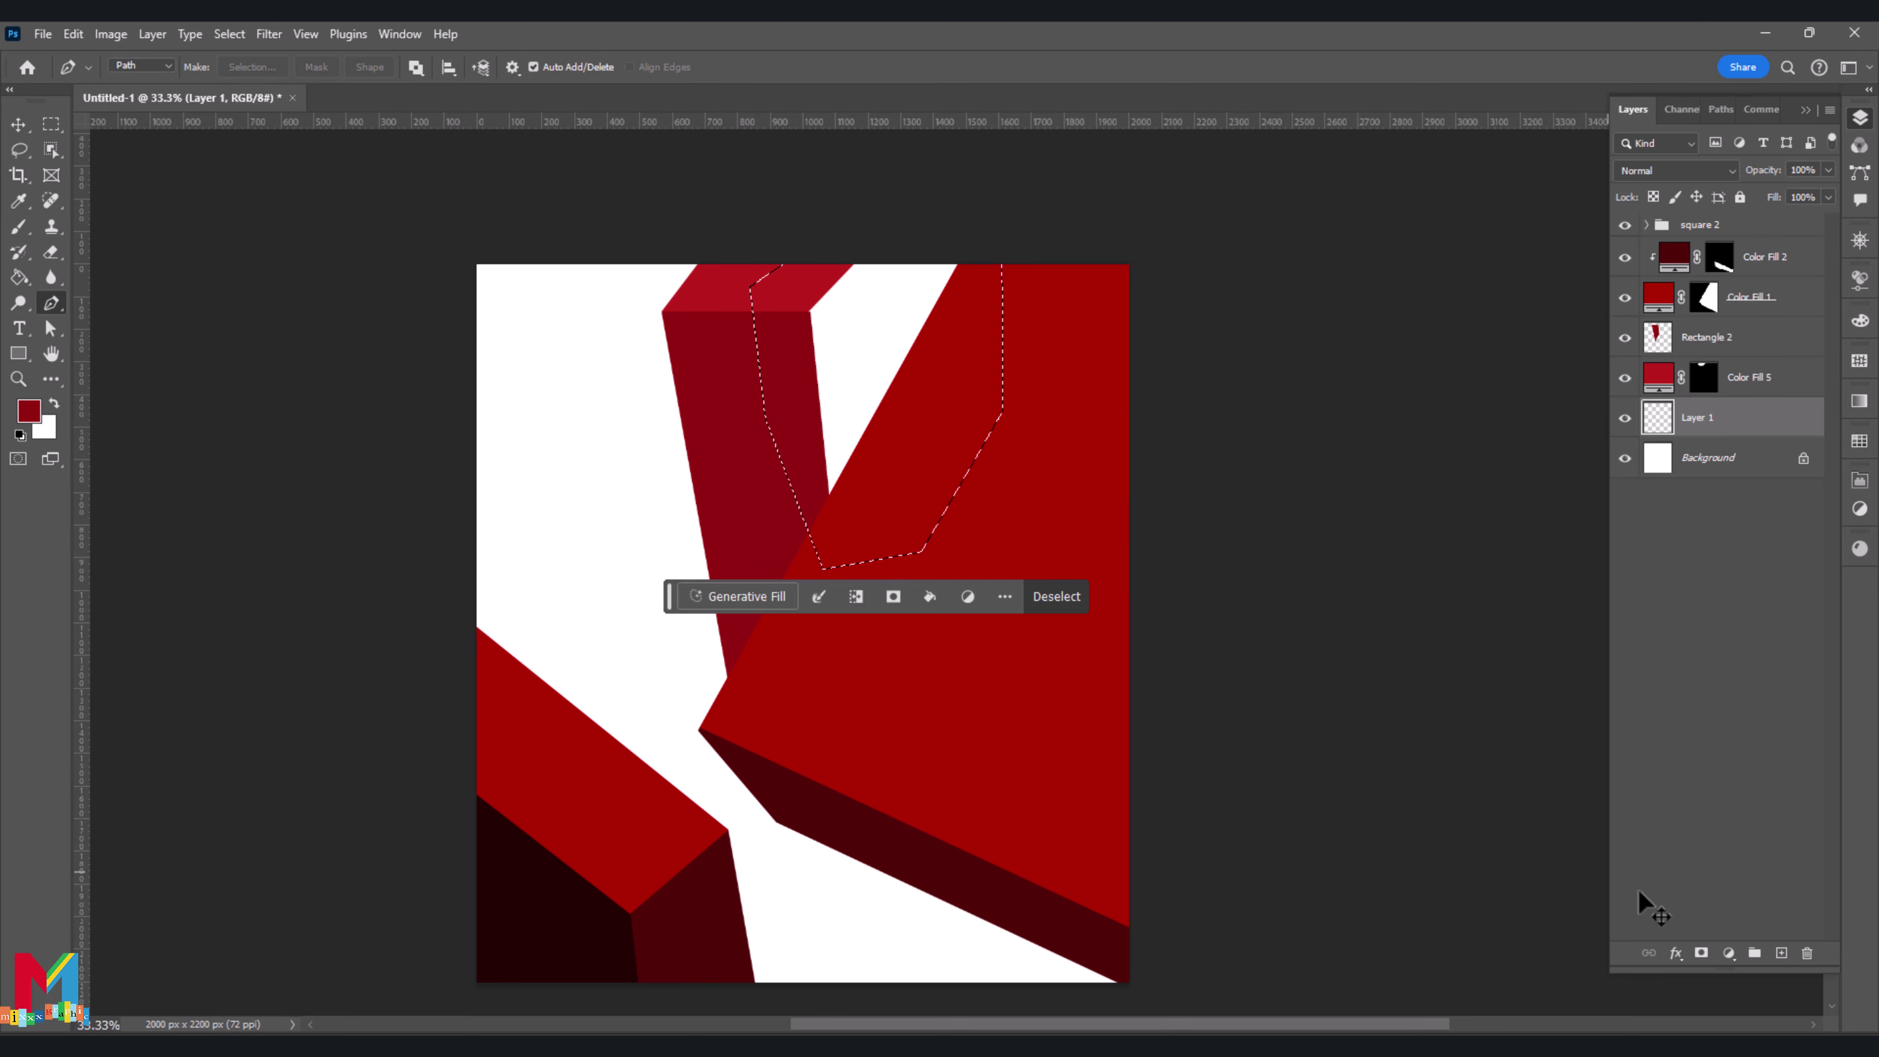
Fill the side-face selection with a dark red #390606 Solid Color layer
left_click(1729, 953)
left_click(1768, 607)
left_click(1011, 911)
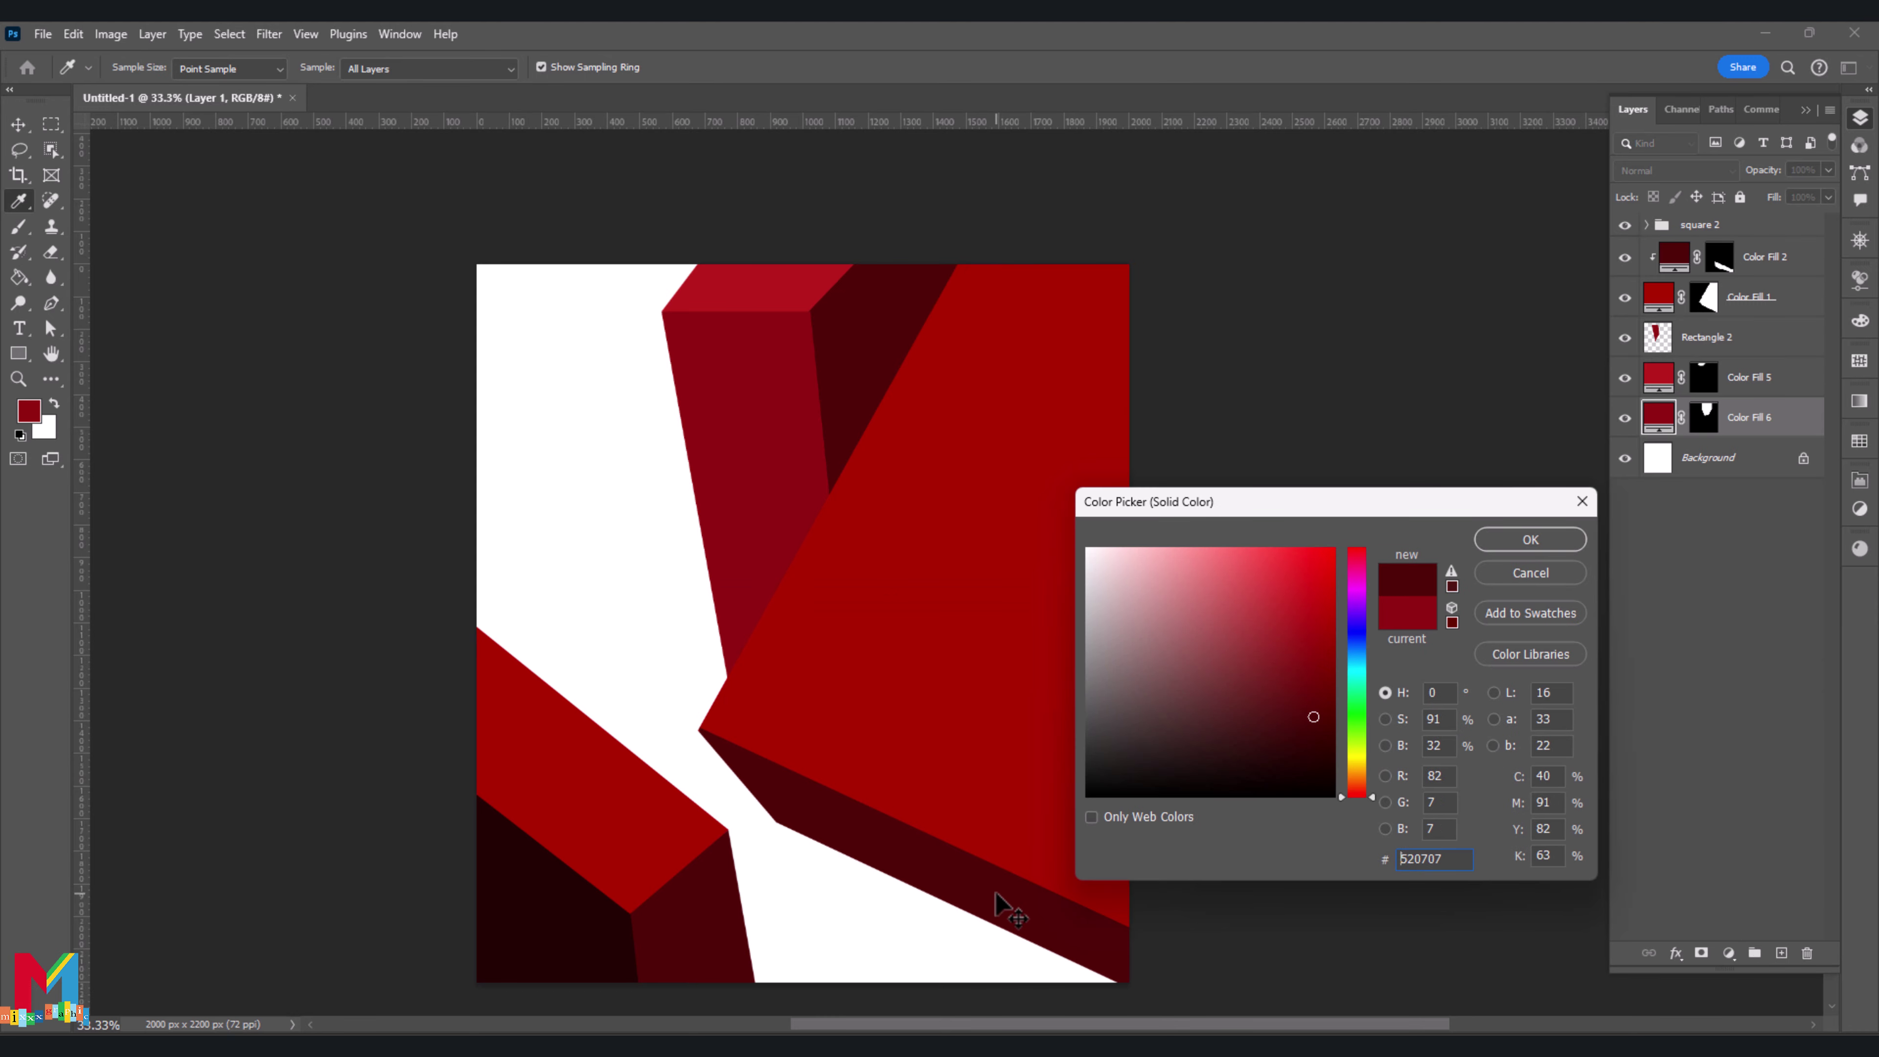
left_click(1309, 741)
left_click(1531, 539)
scroll(1258, 742, "down", 1)
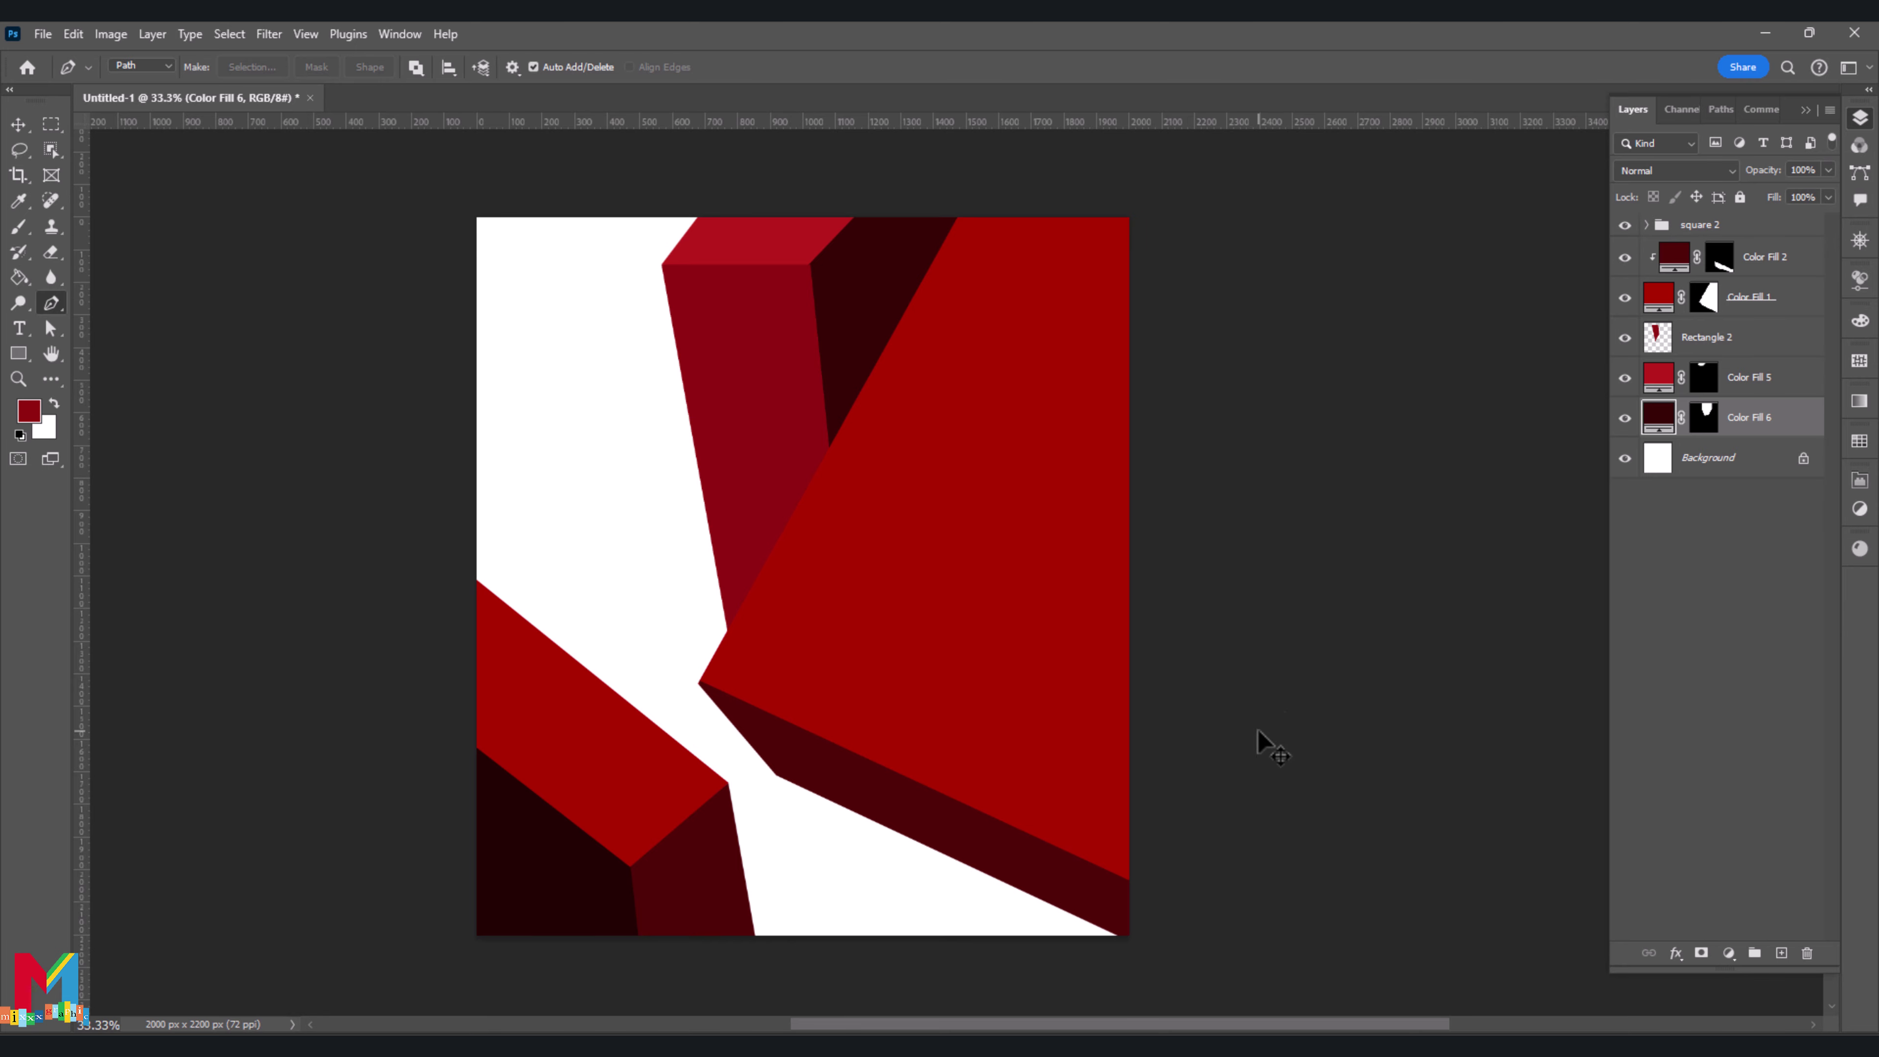
left_click(1761, 336)
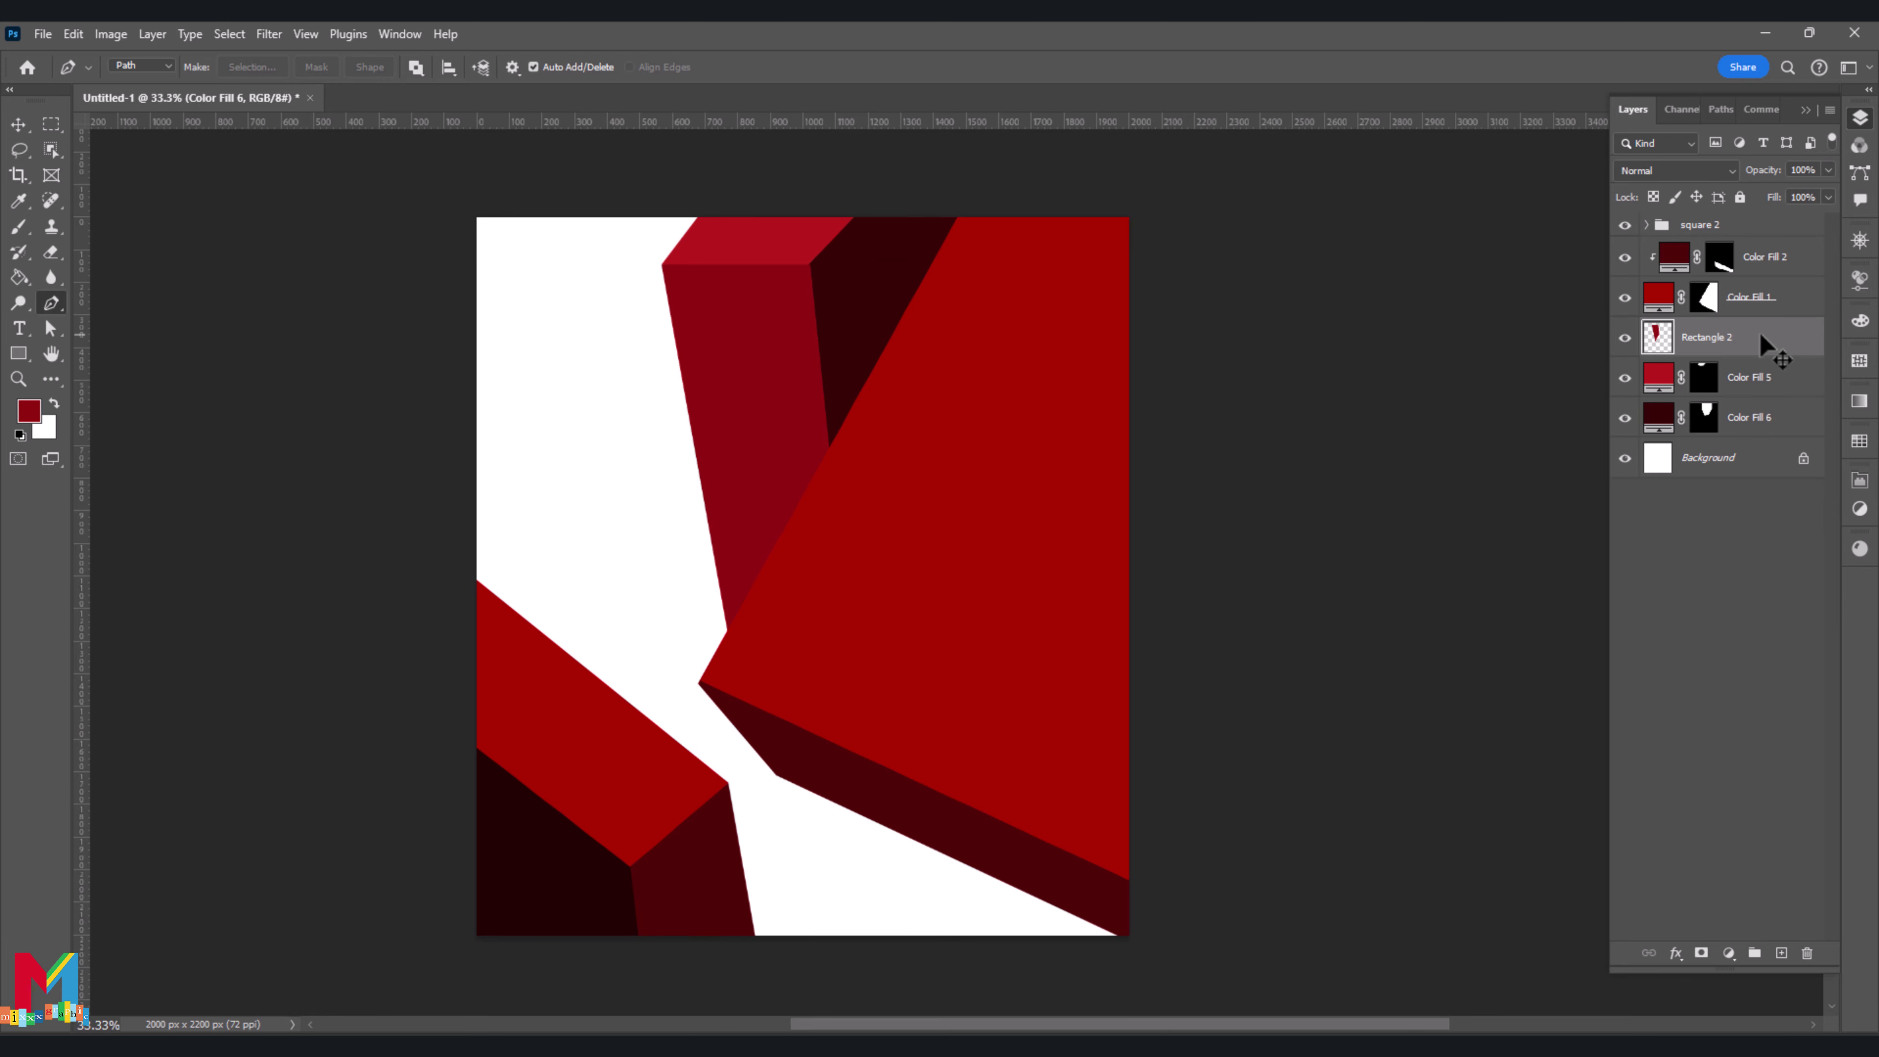
Group Rectangle 2, Color Fill 5 and Color Fill 6 into a folder named square3
left_click(1748, 419, "shift")
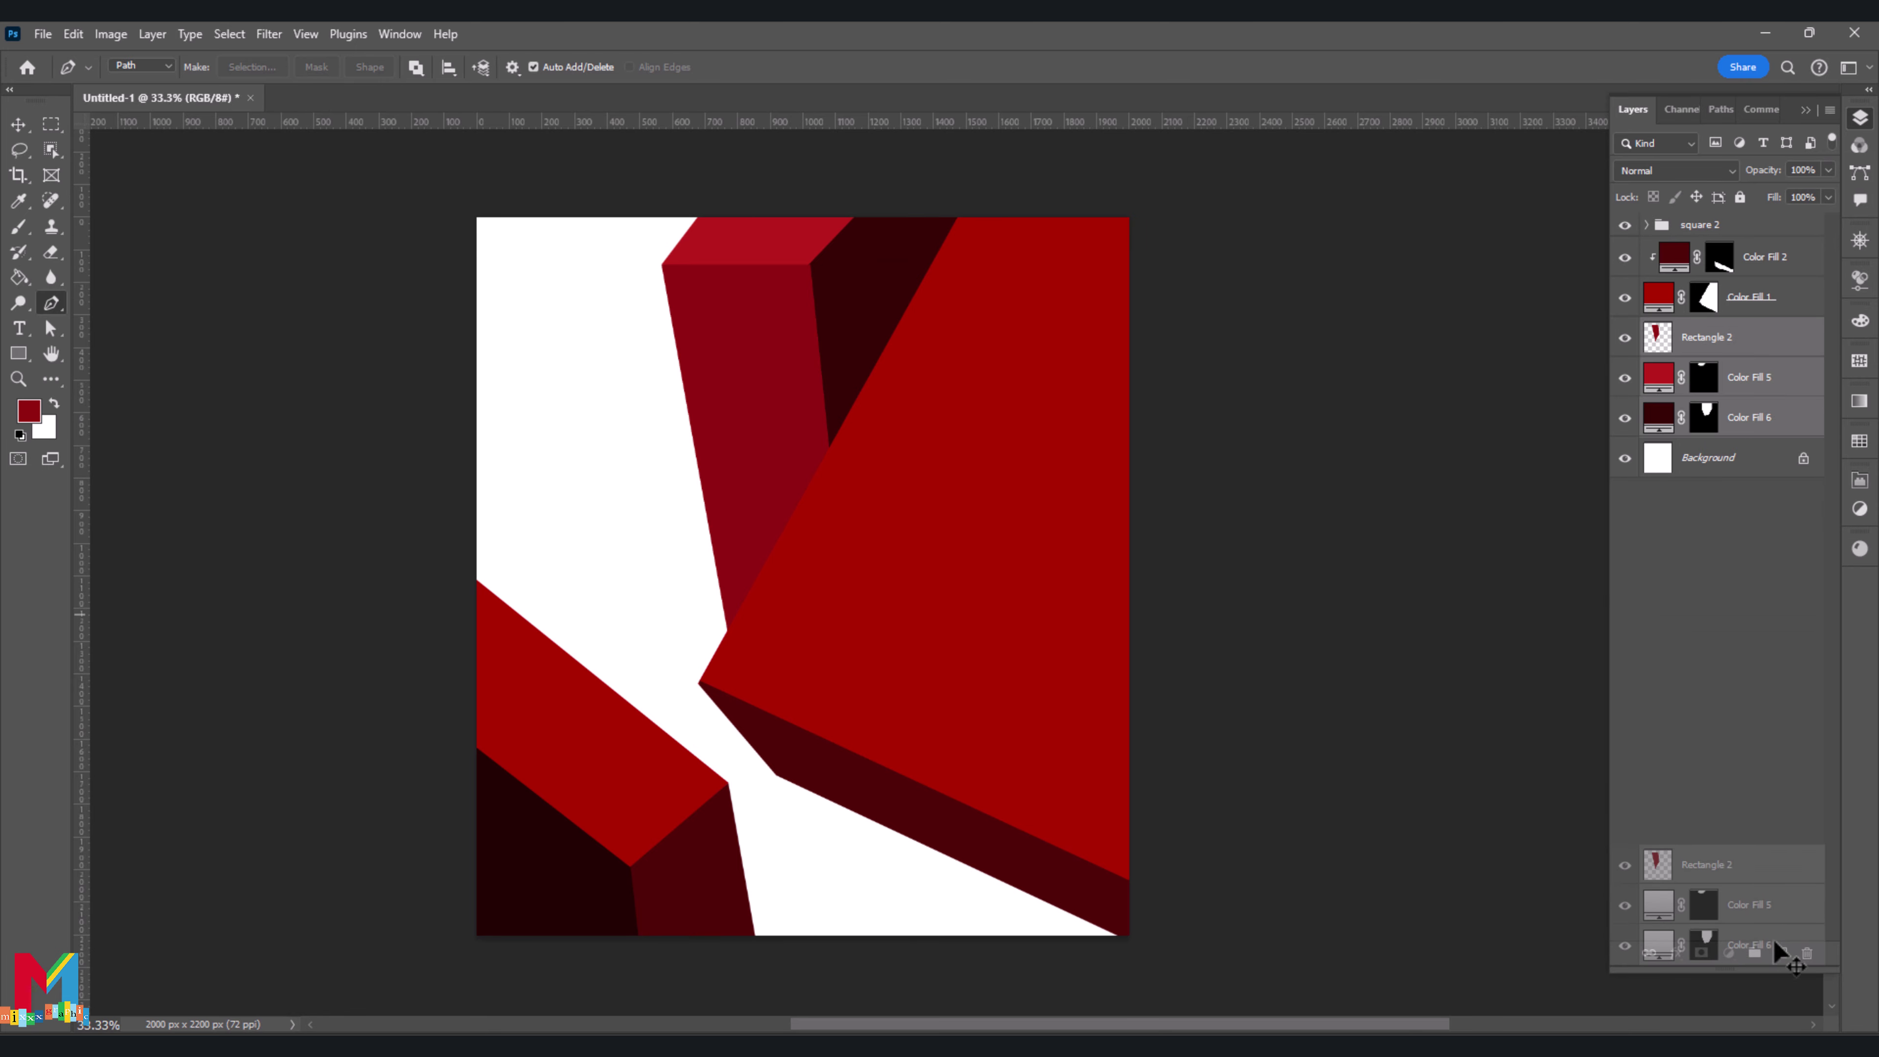
left_click_drag(1761, 418, 1754, 953)
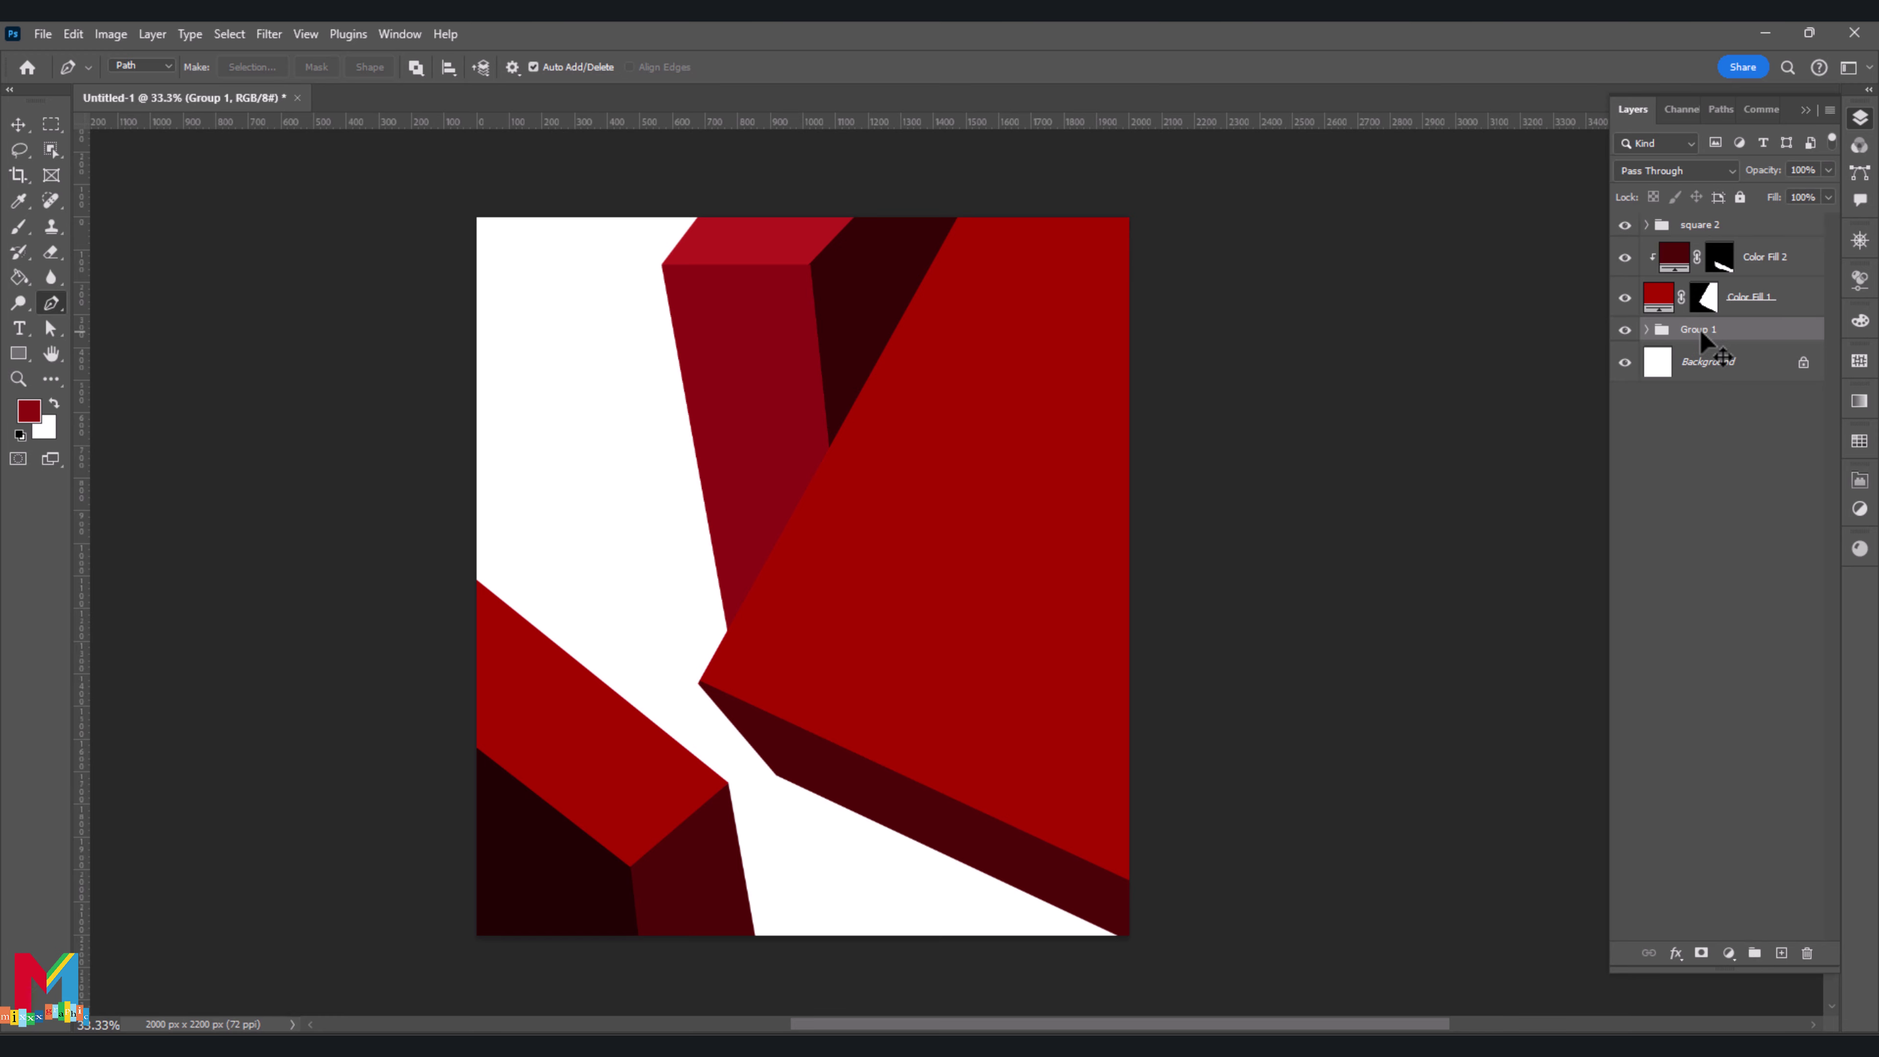
type("square3")
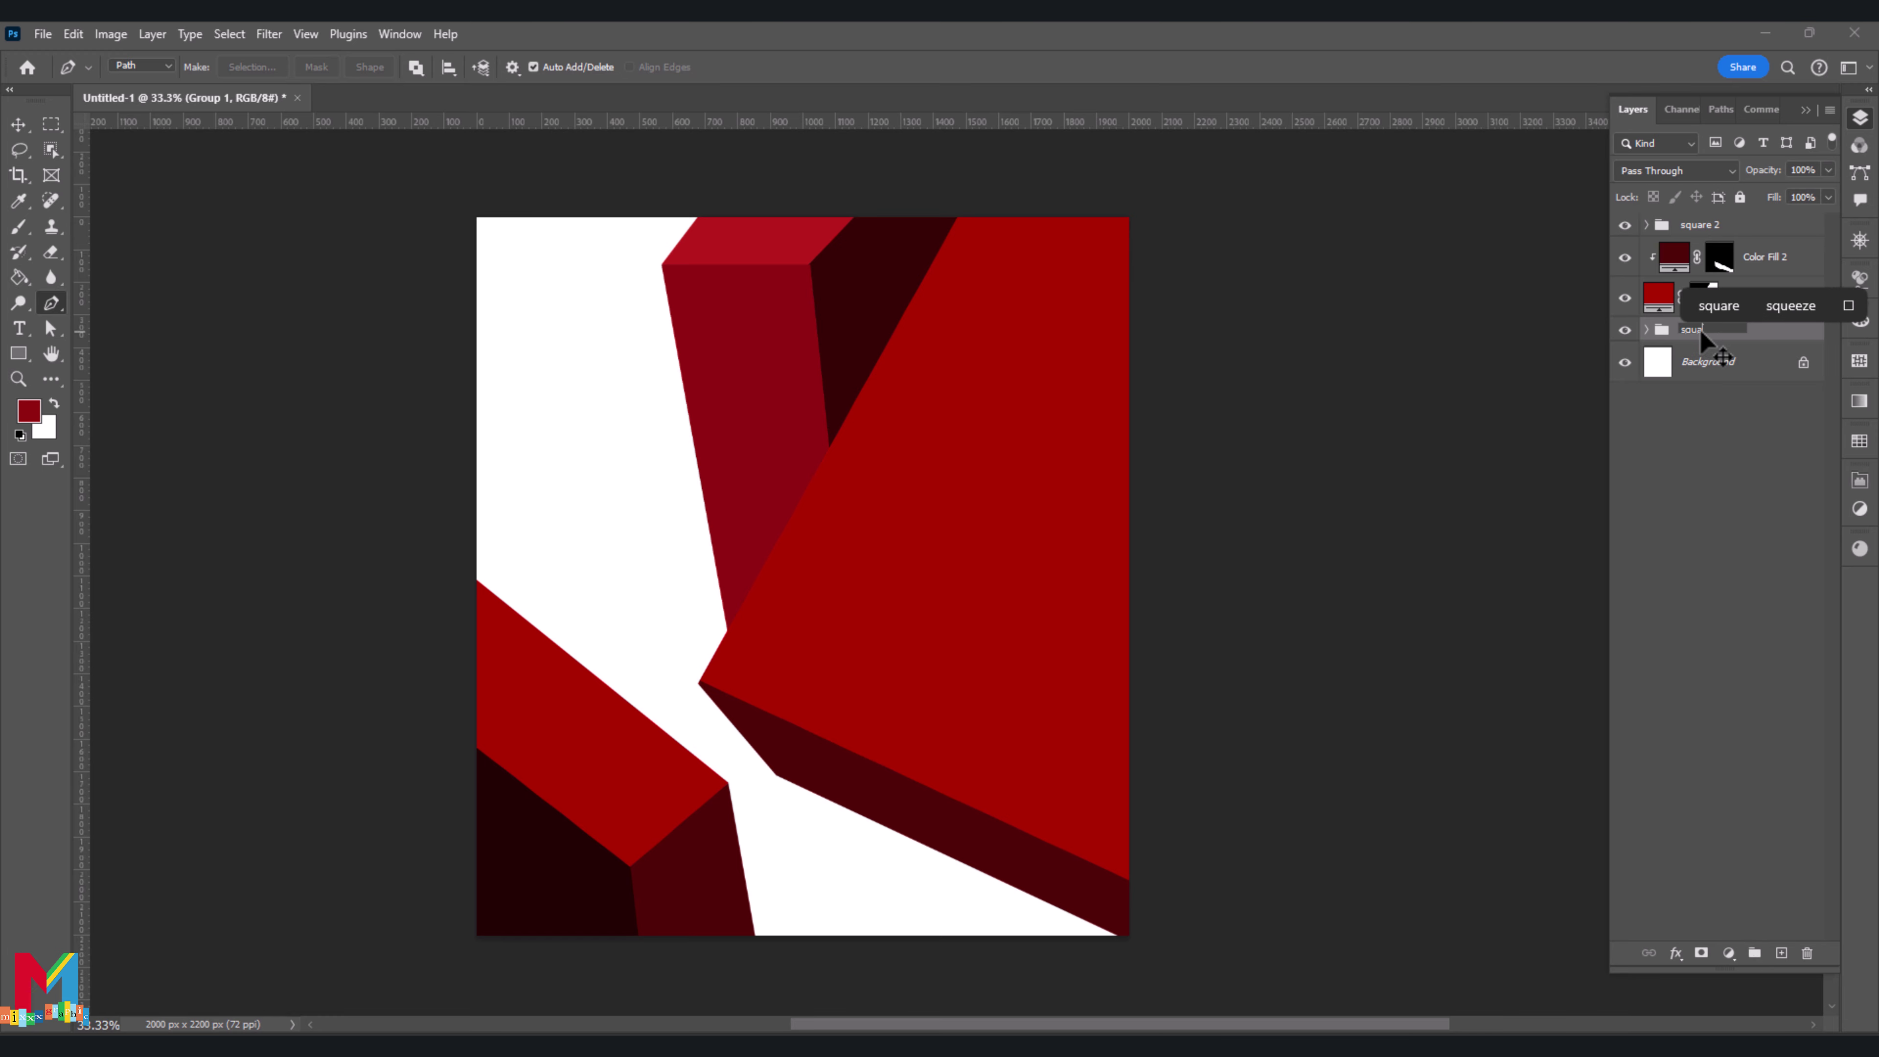
left_click(1742, 503)
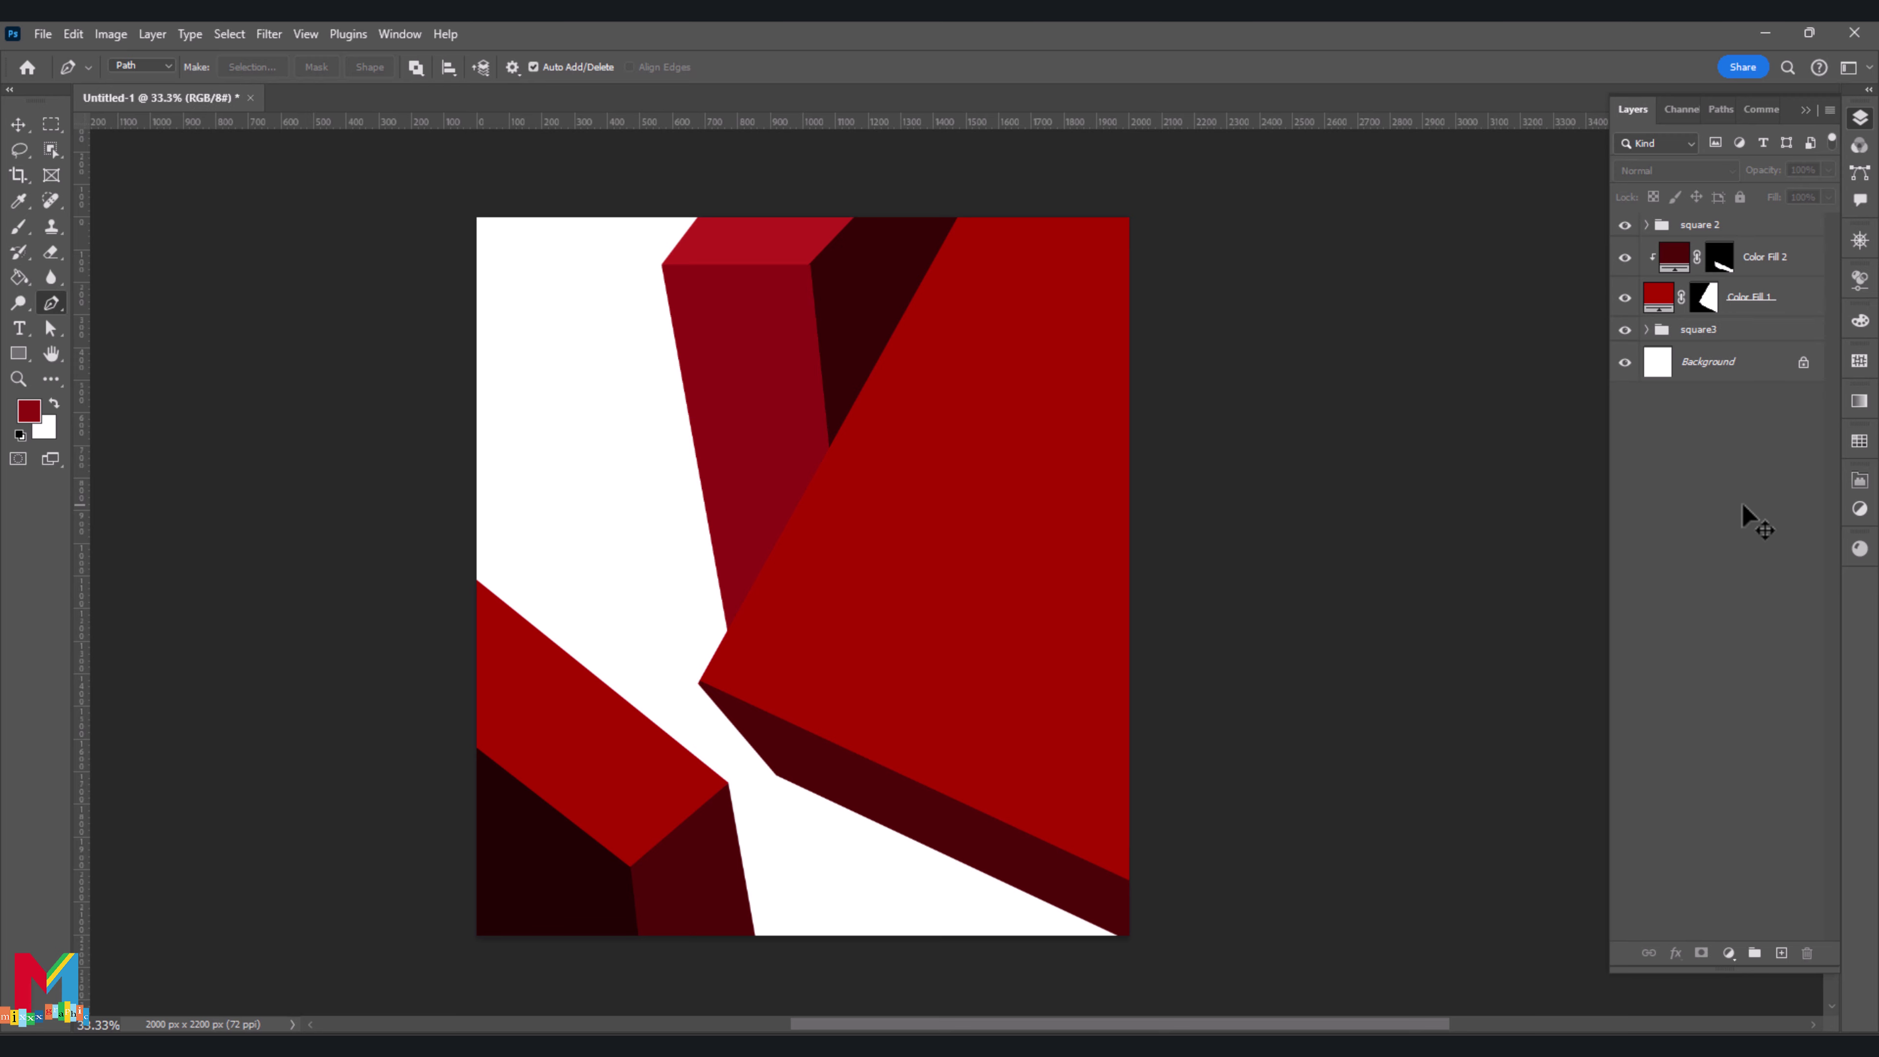
left_click(1701, 230)
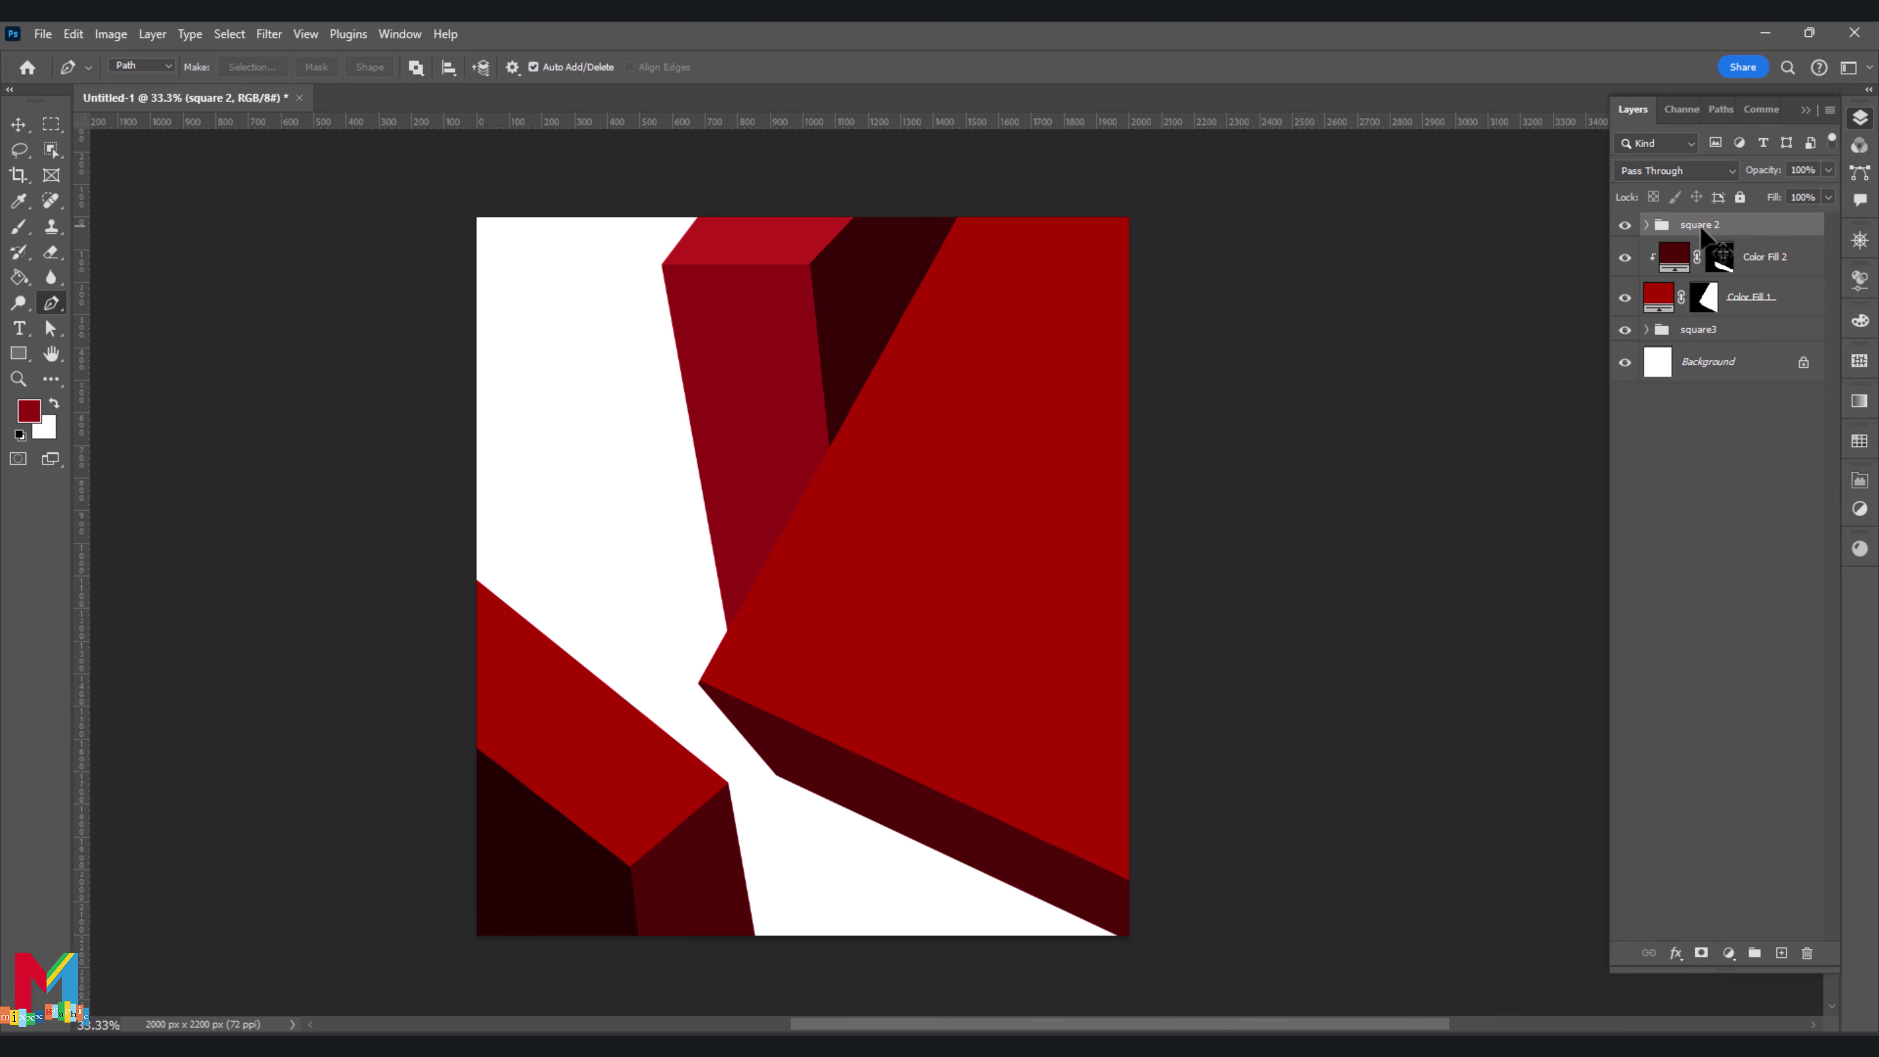
Widen the square 2 block and tilt its top corners down with Perspective
key("ctrl+t")
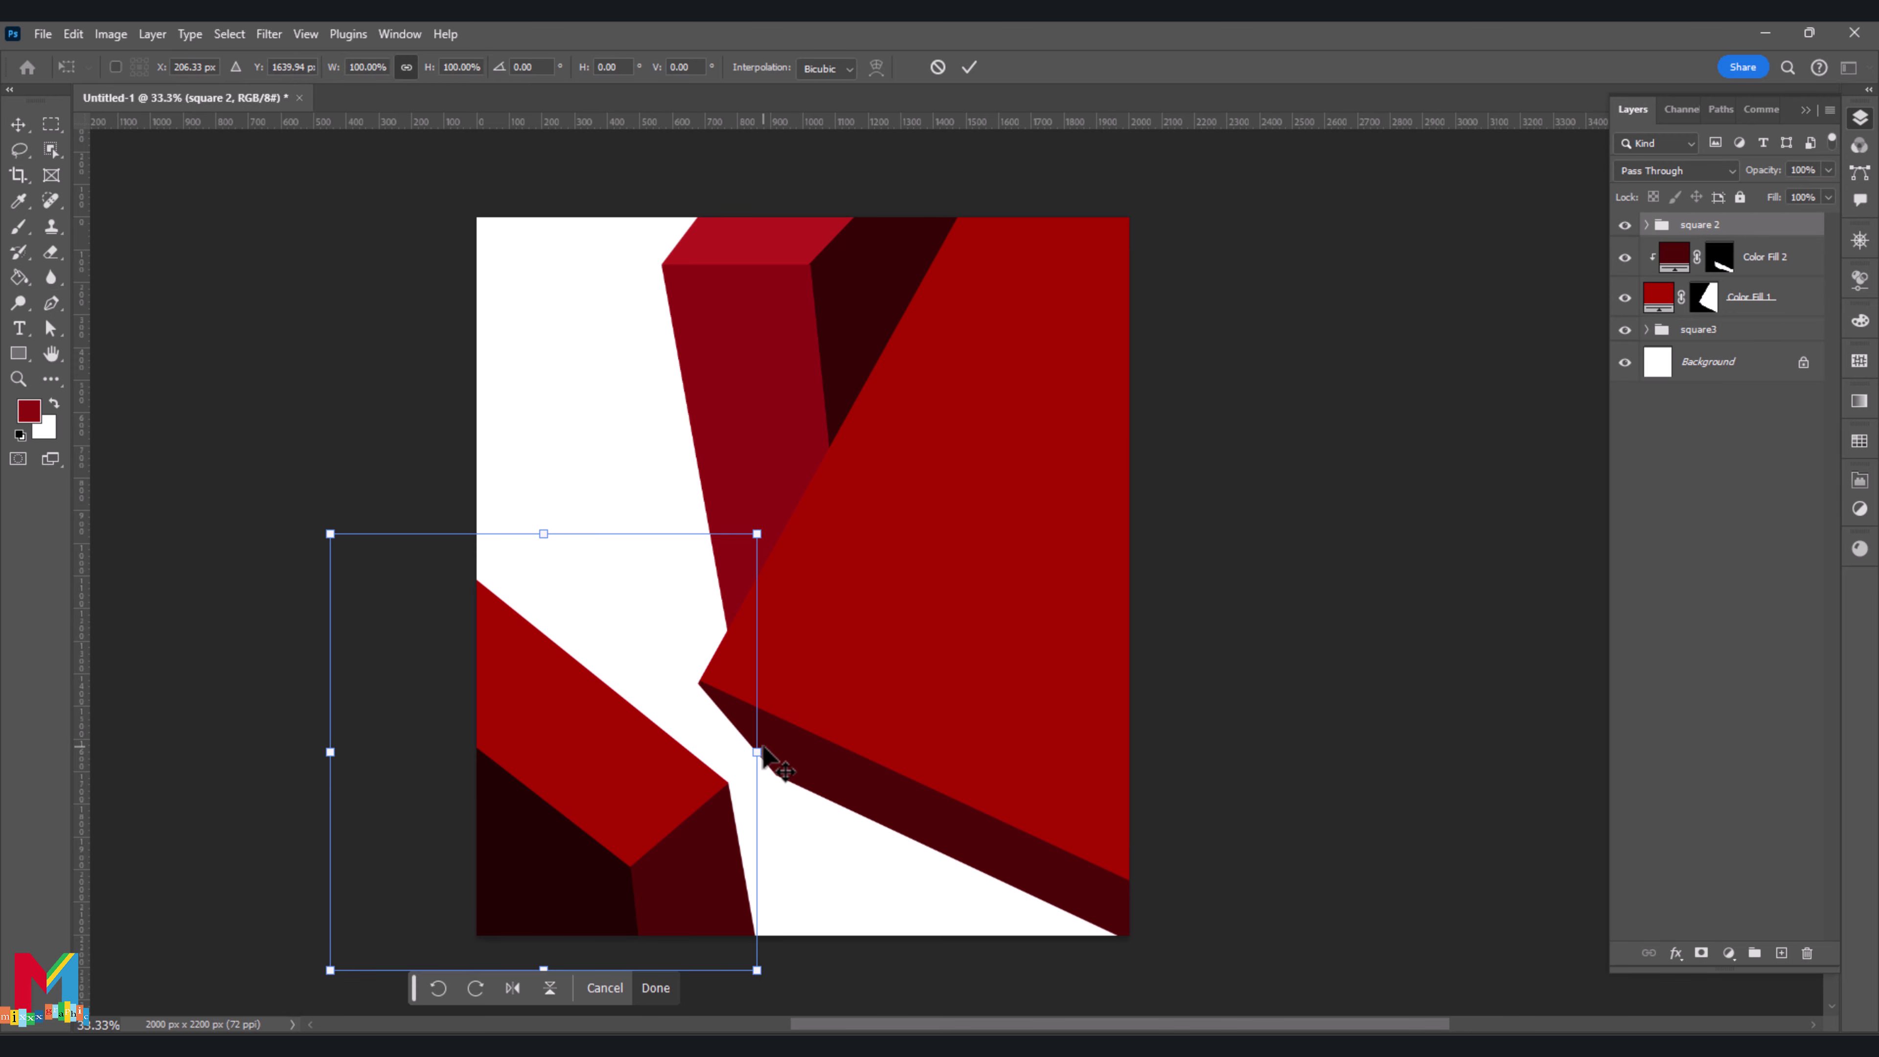
left_click_drag(759, 752, 788, 752)
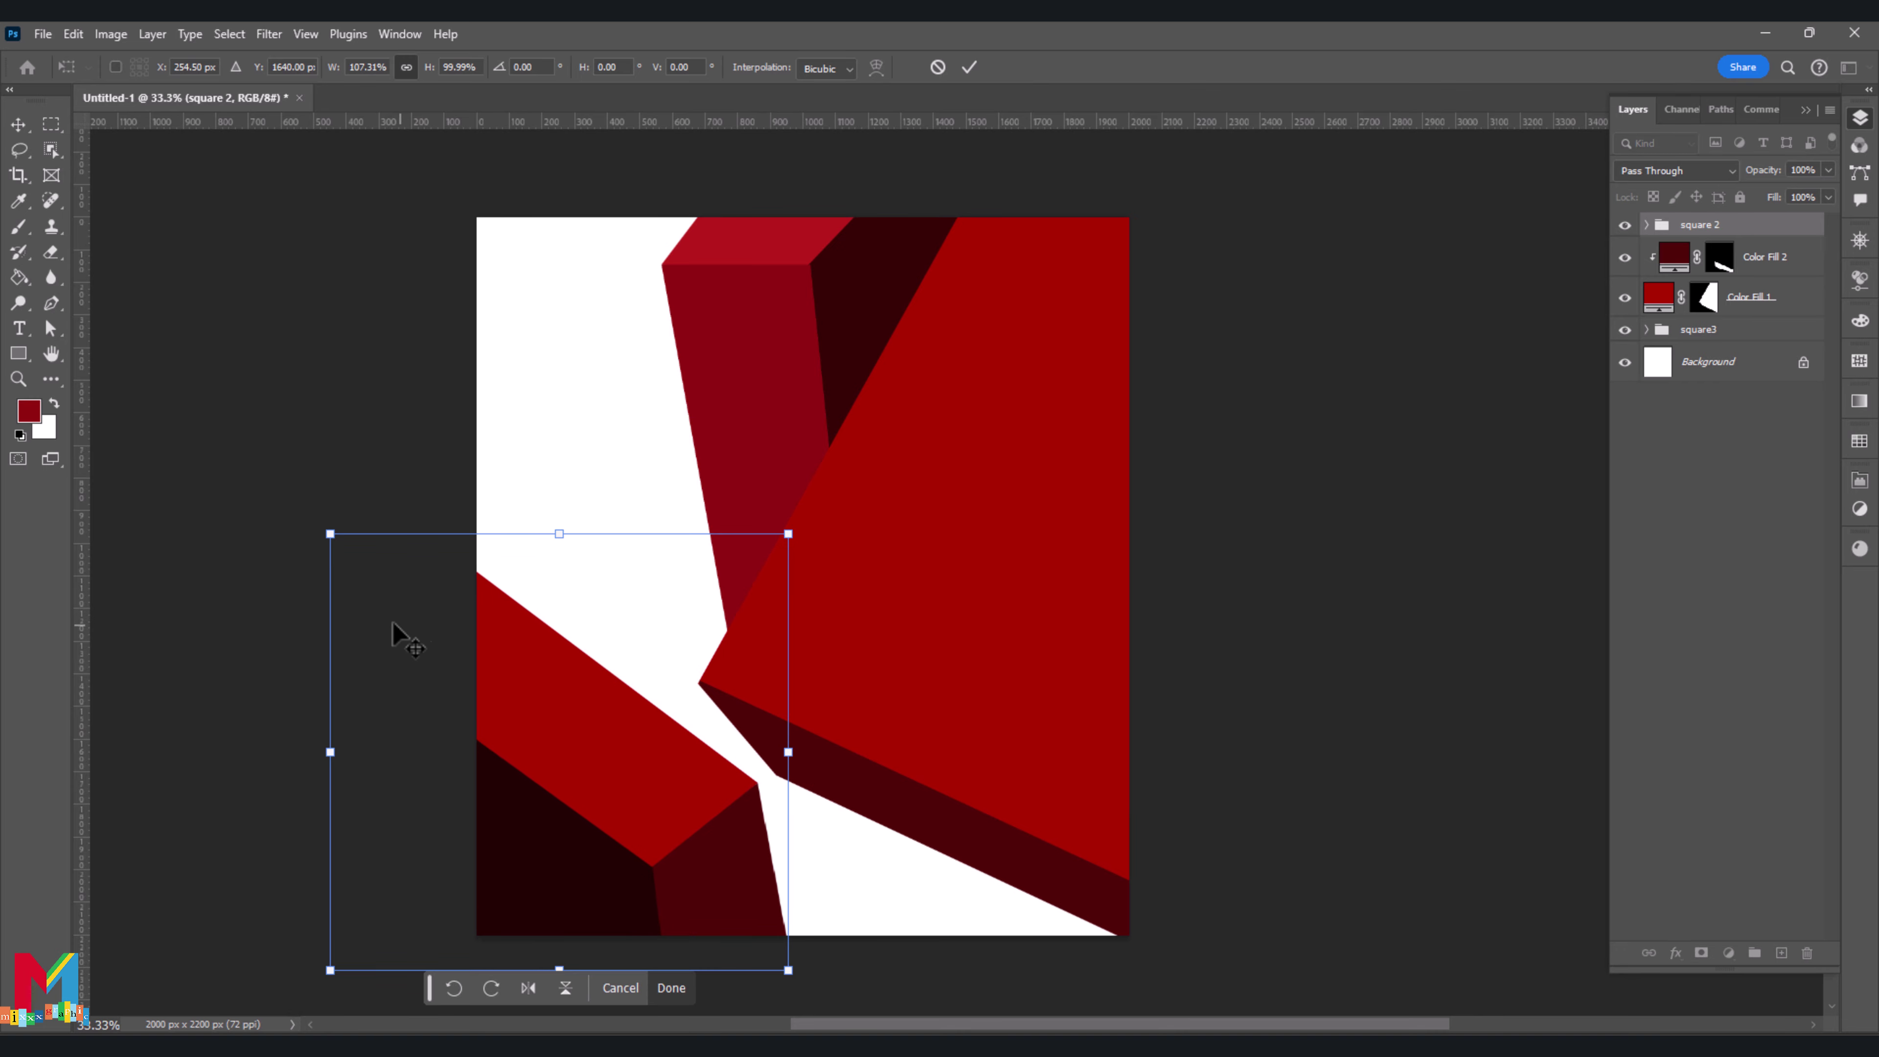
right_click(486, 656)
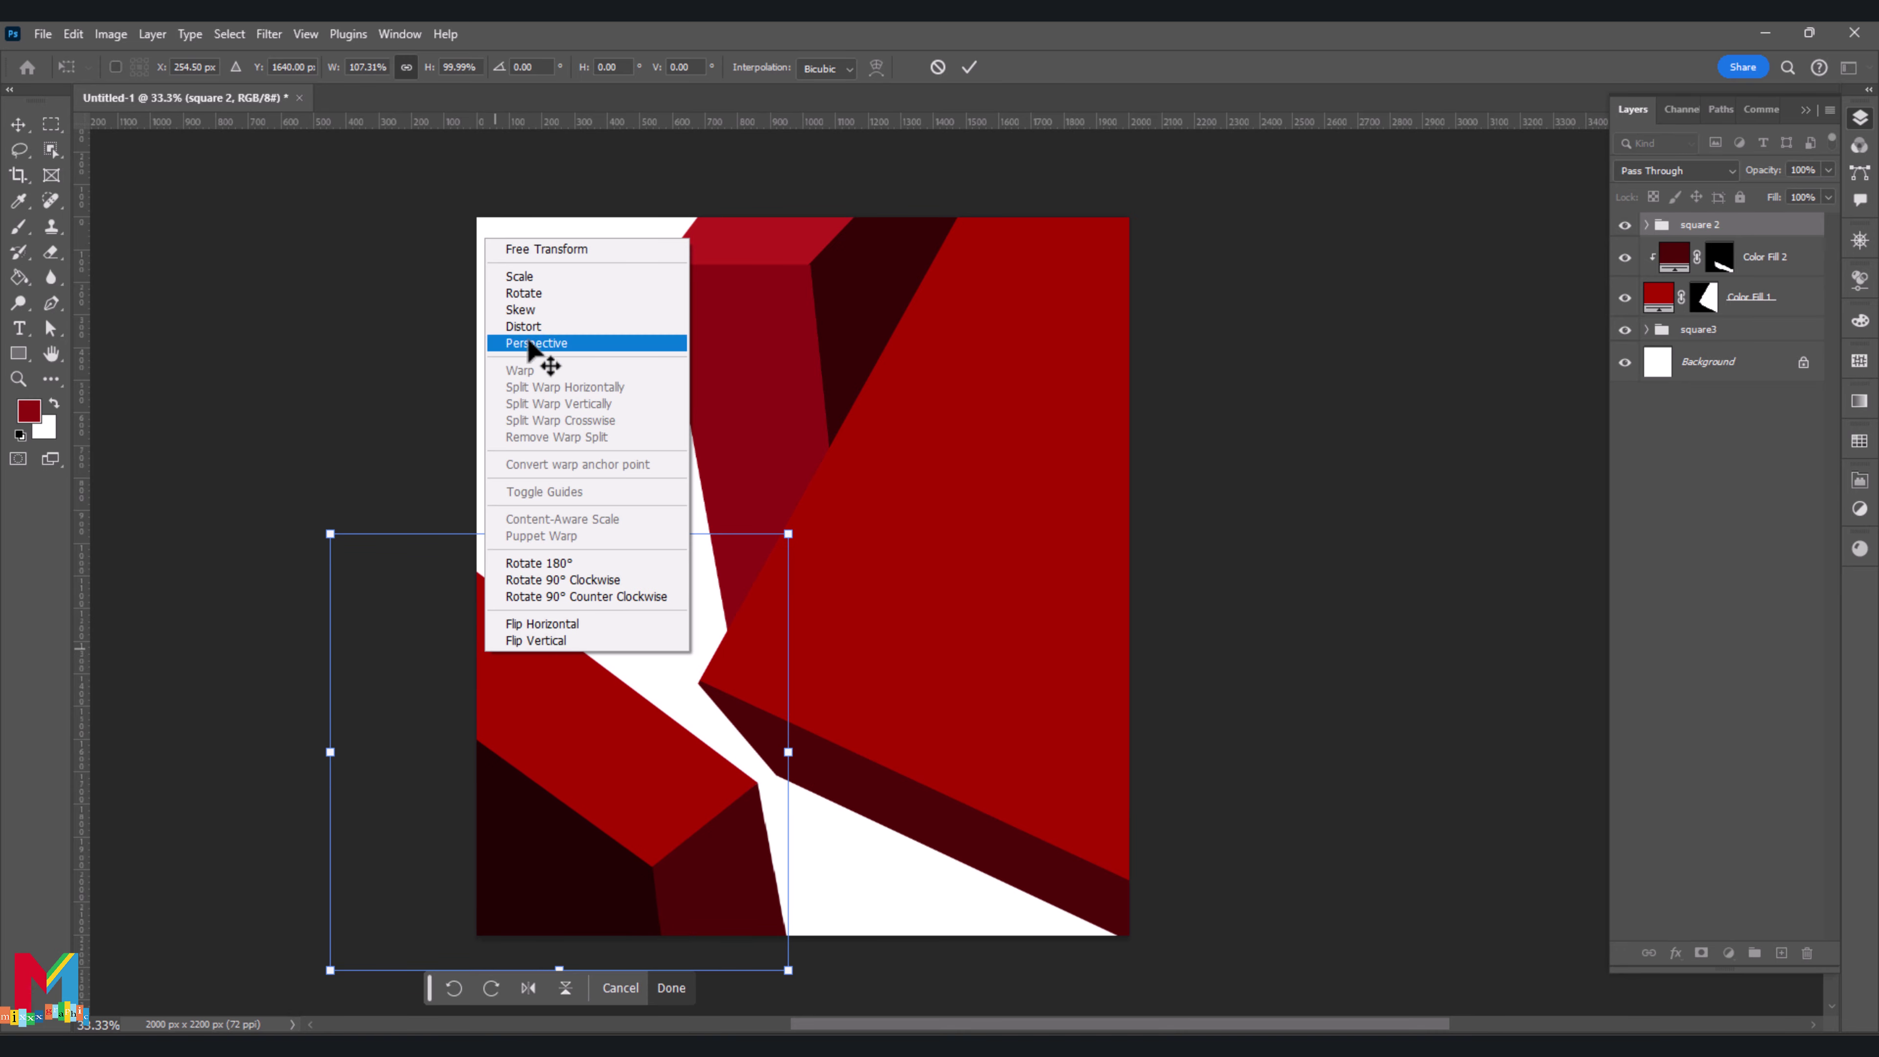
left_click(533, 326)
left_click_drag(329, 534, 330, 617)
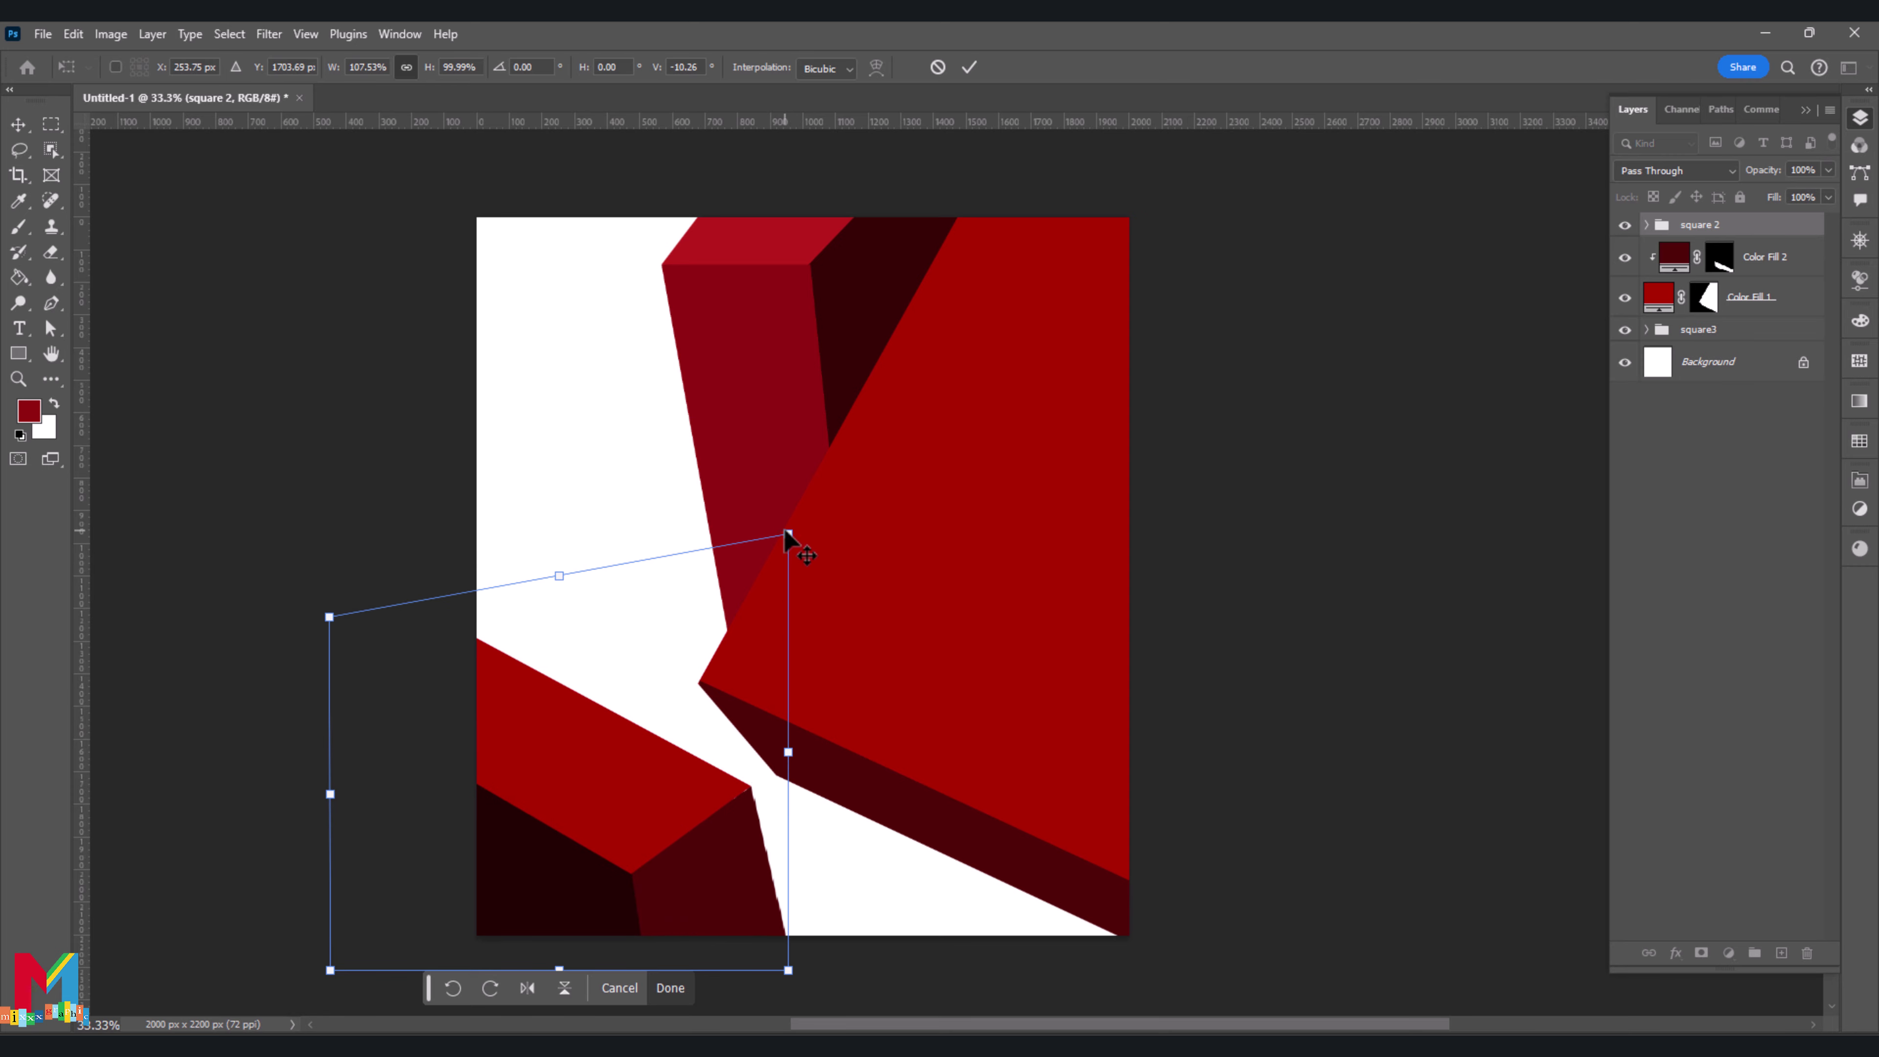
left_click_drag(787, 533, 831, 596)
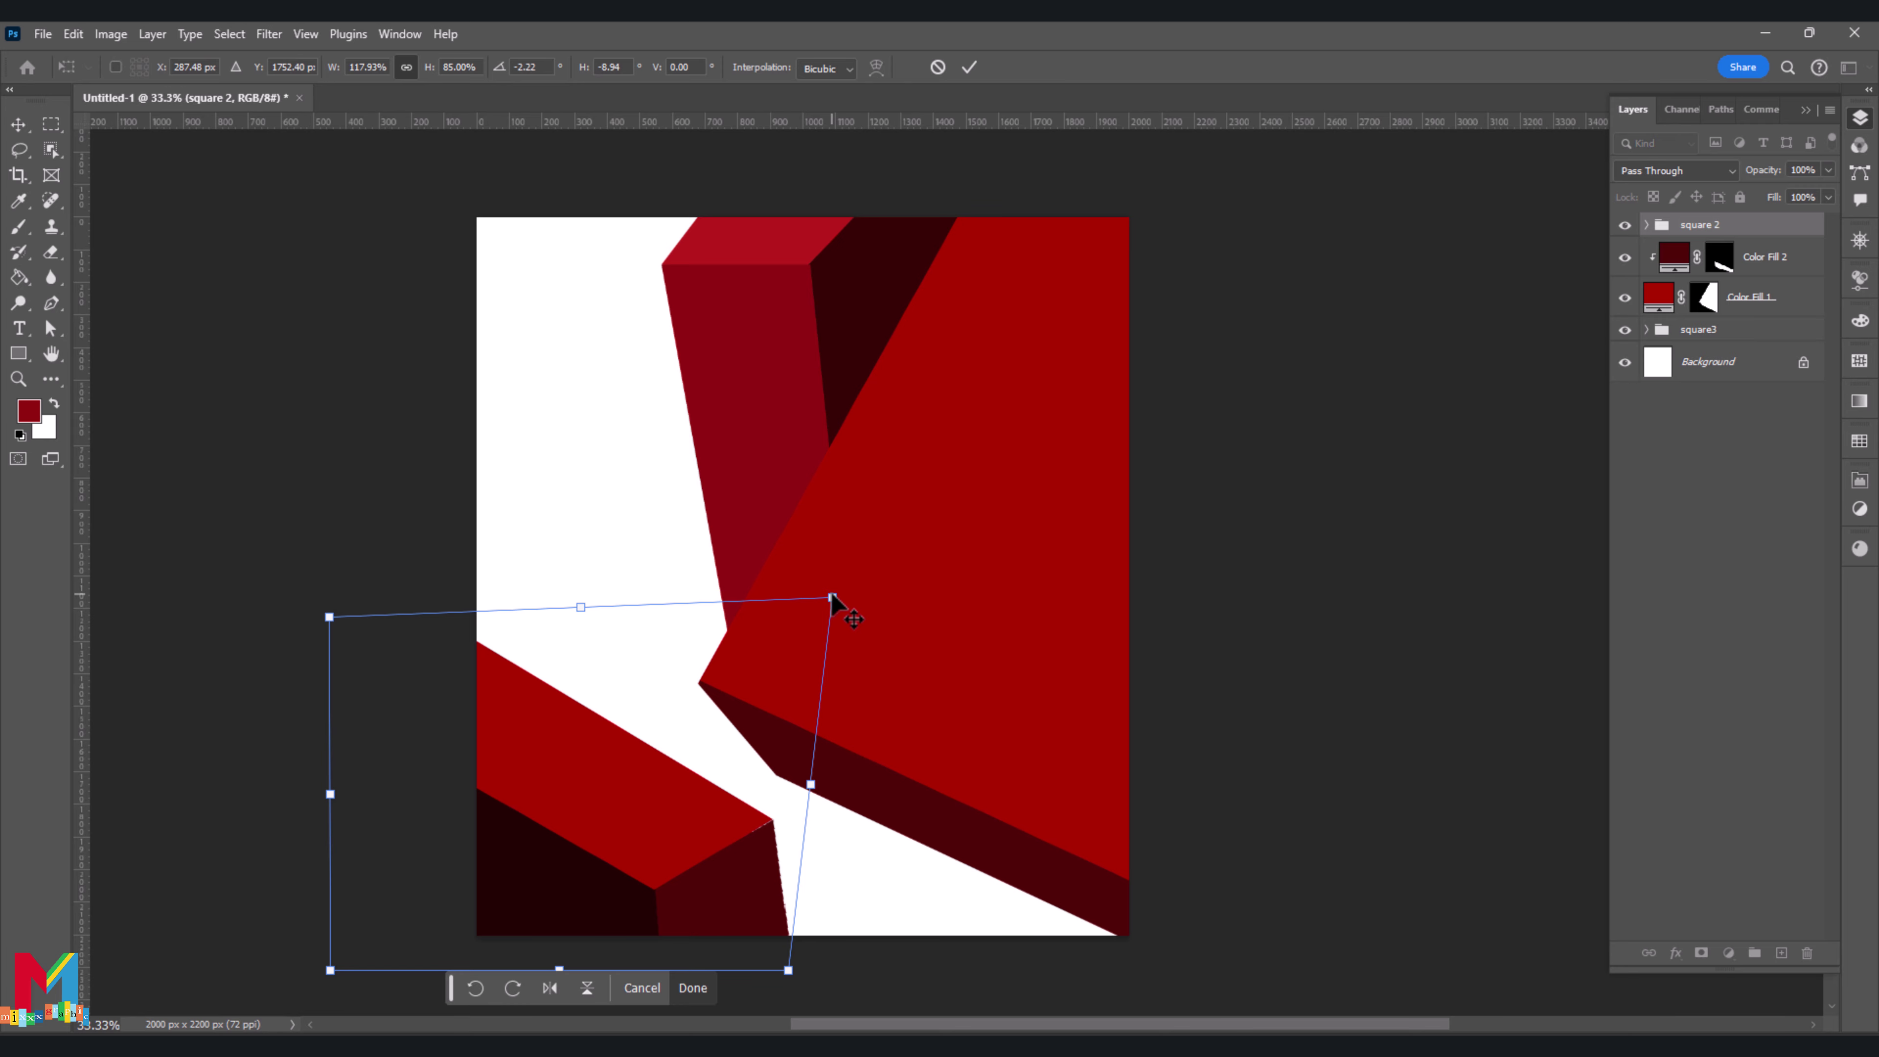
left_click(969, 67)
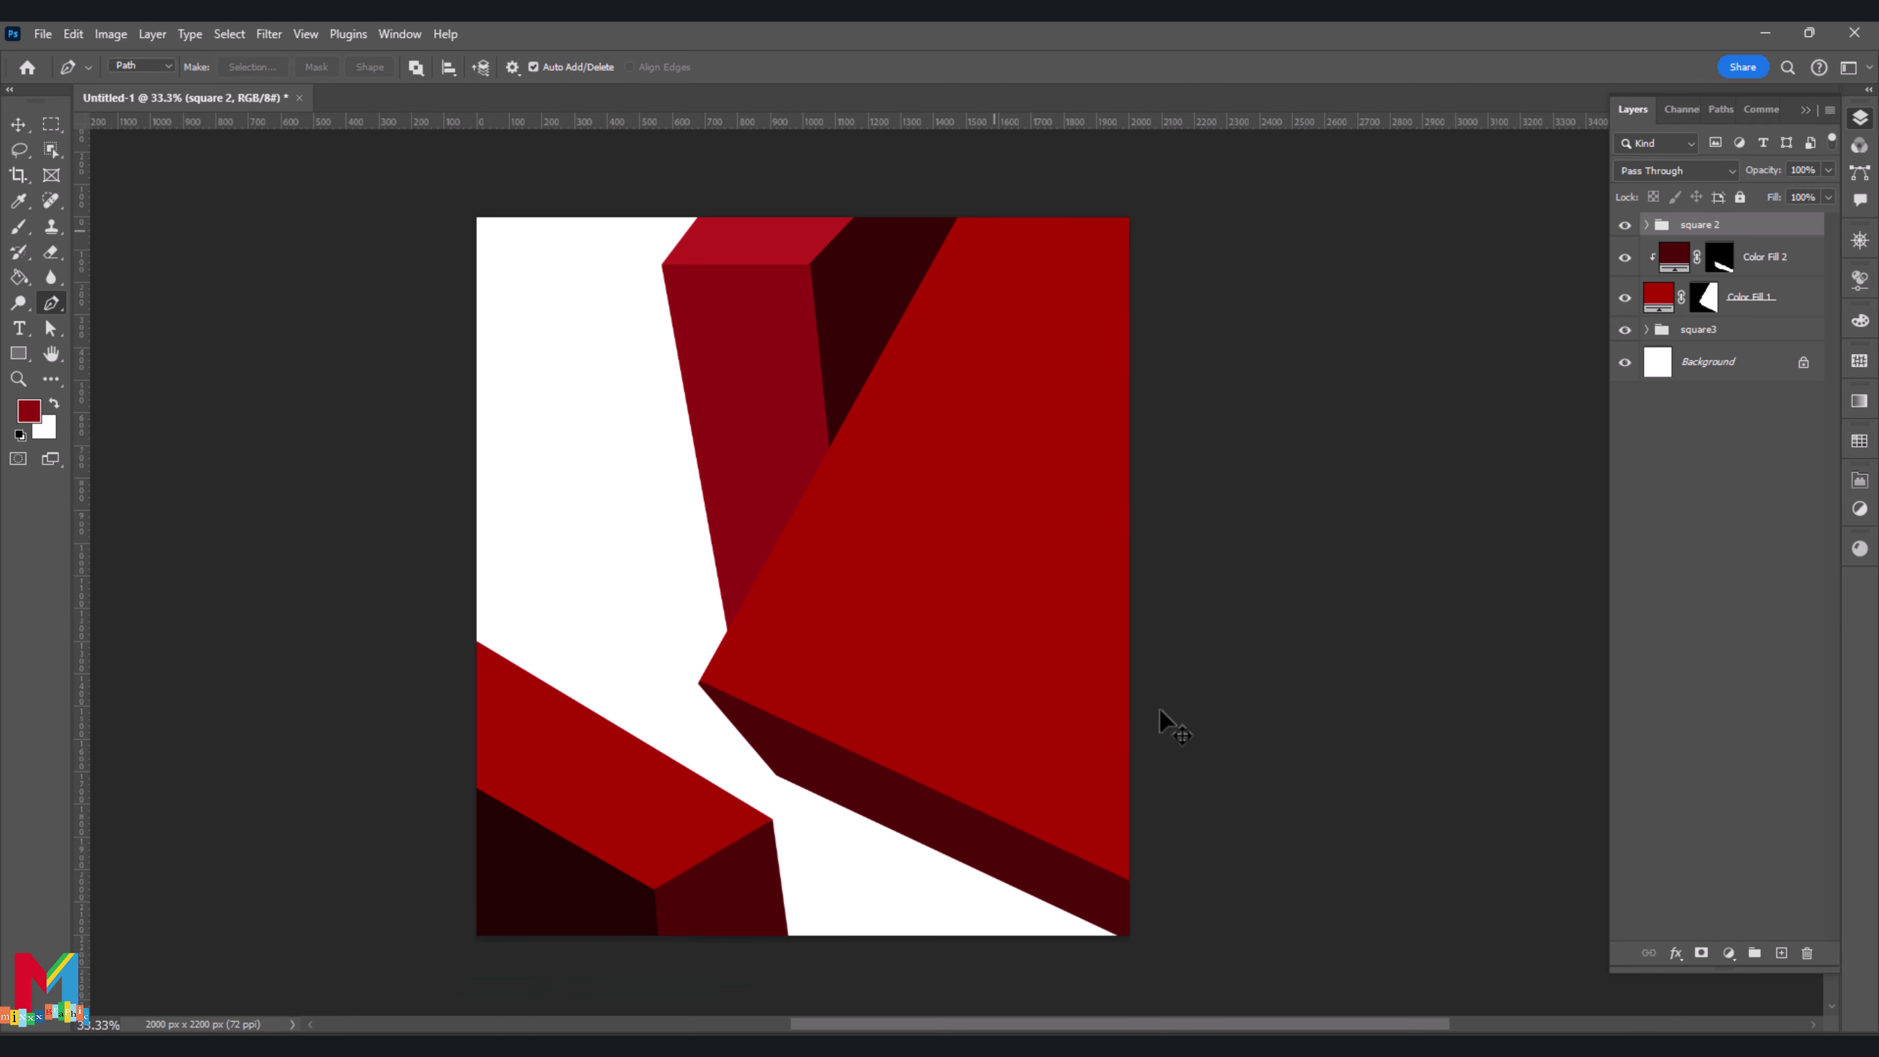
Distort the square3 group's corners so the tall block leans at a new angle
left_click(1690, 333)
key("ctrl+t")
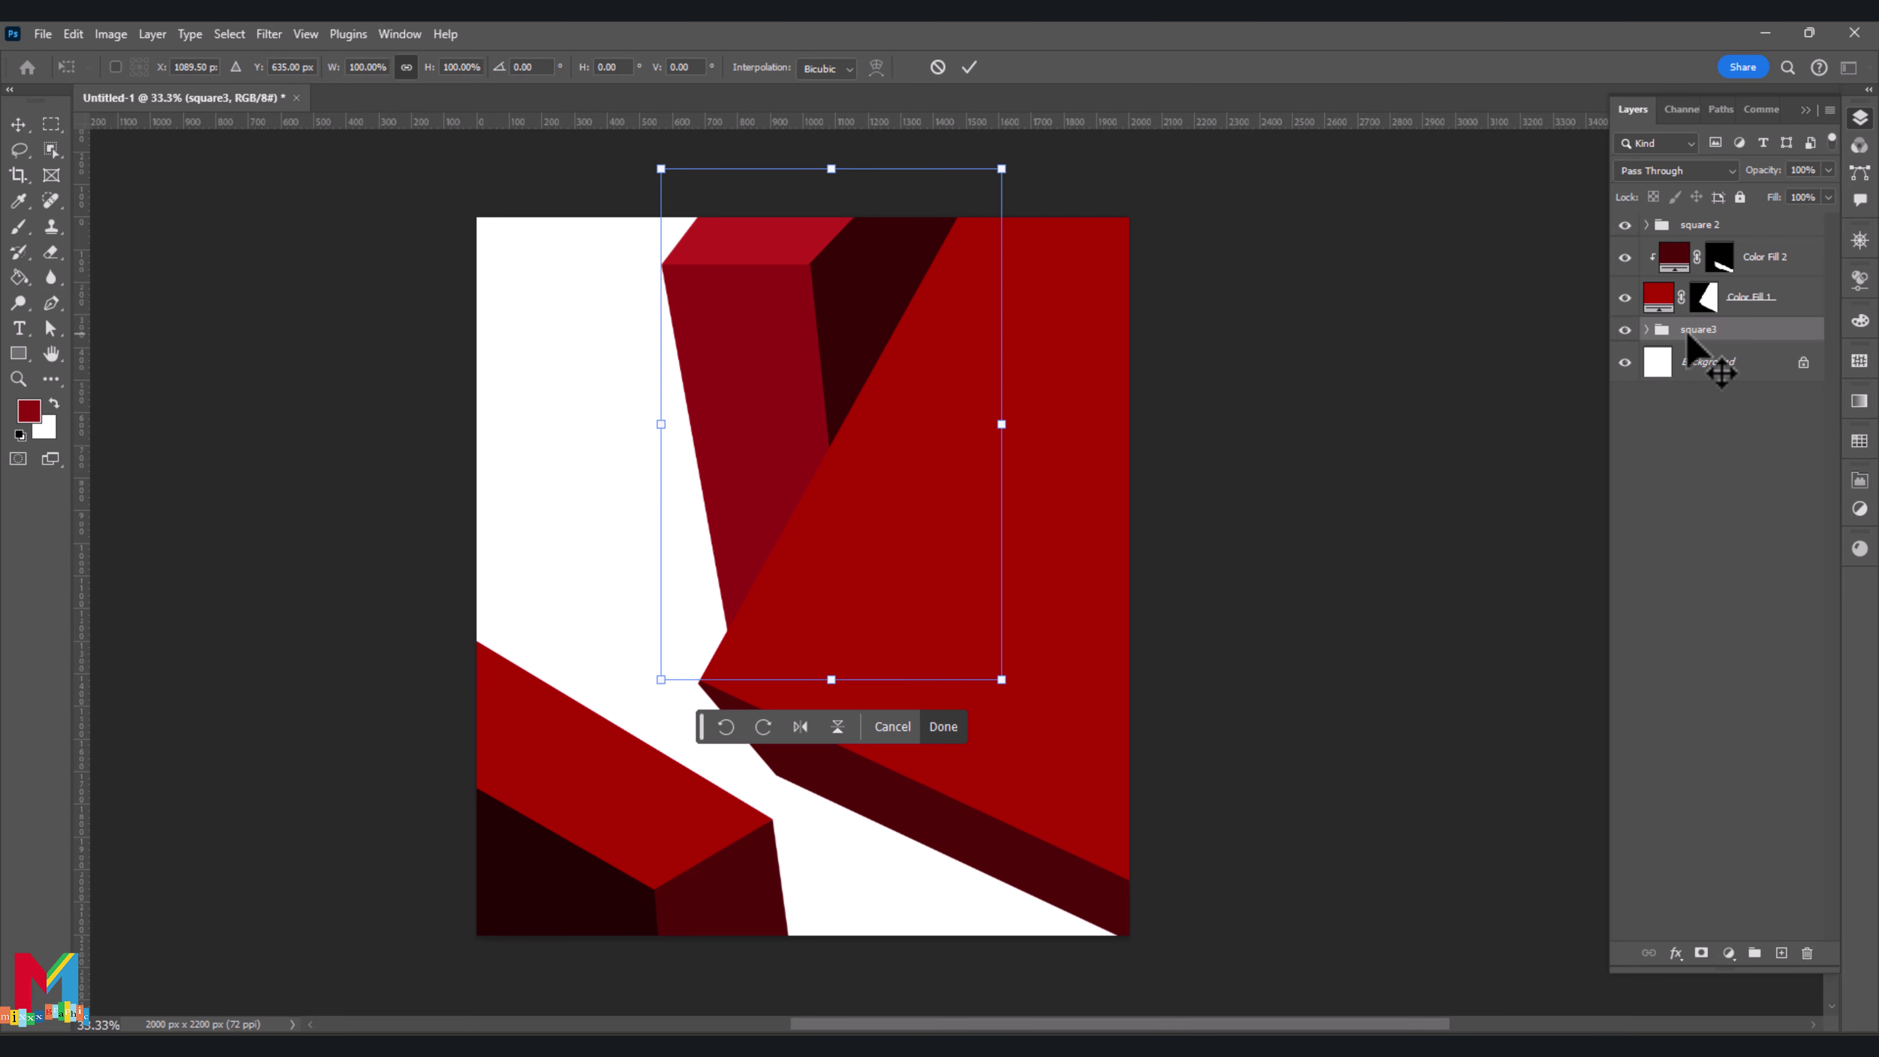
right_click(742, 326)
left_click(782, 422)
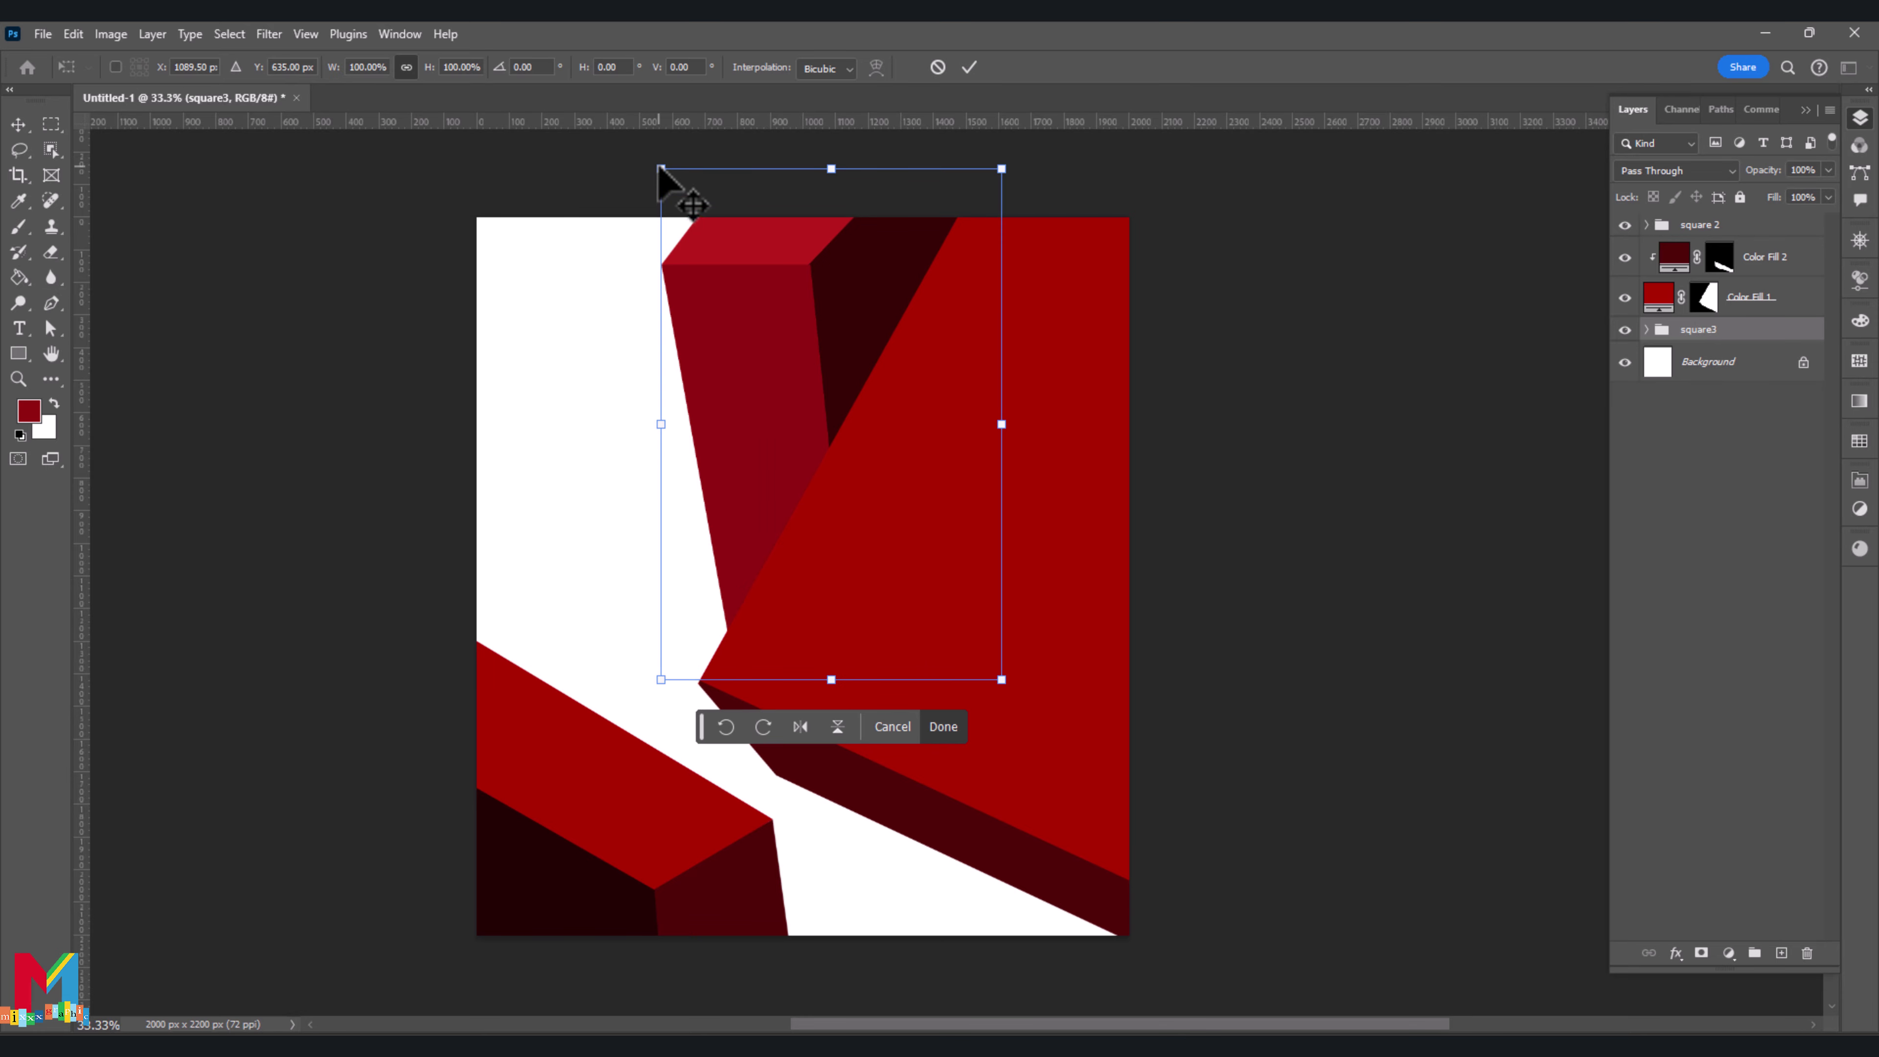
left_click_drag(661, 169, 621, 173)
mouse_move(1002, 169)
left_mouse_down()
mouse_move(976, 171)
mouse_move(973, 150)
left_mouse_up()
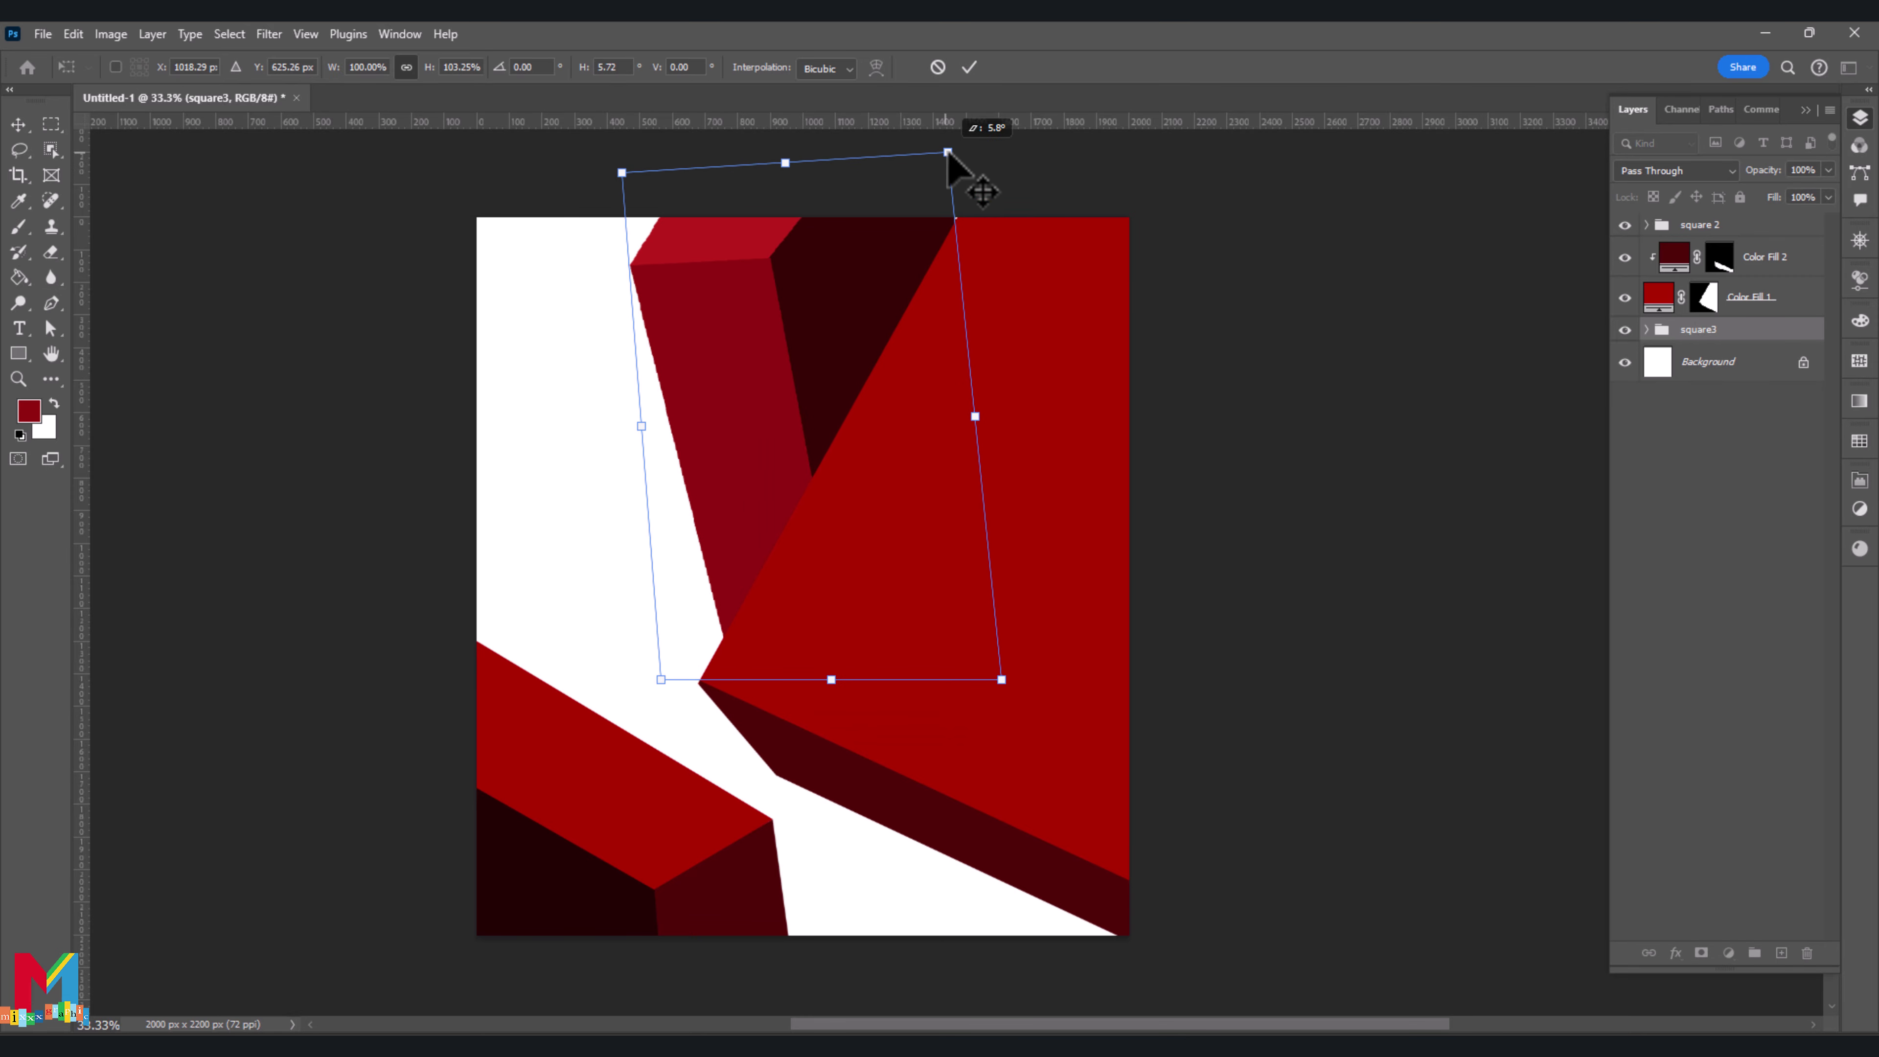
left_click_drag(1002, 679, 1028, 678)
left_click_drag(661, 680, 662, 702)
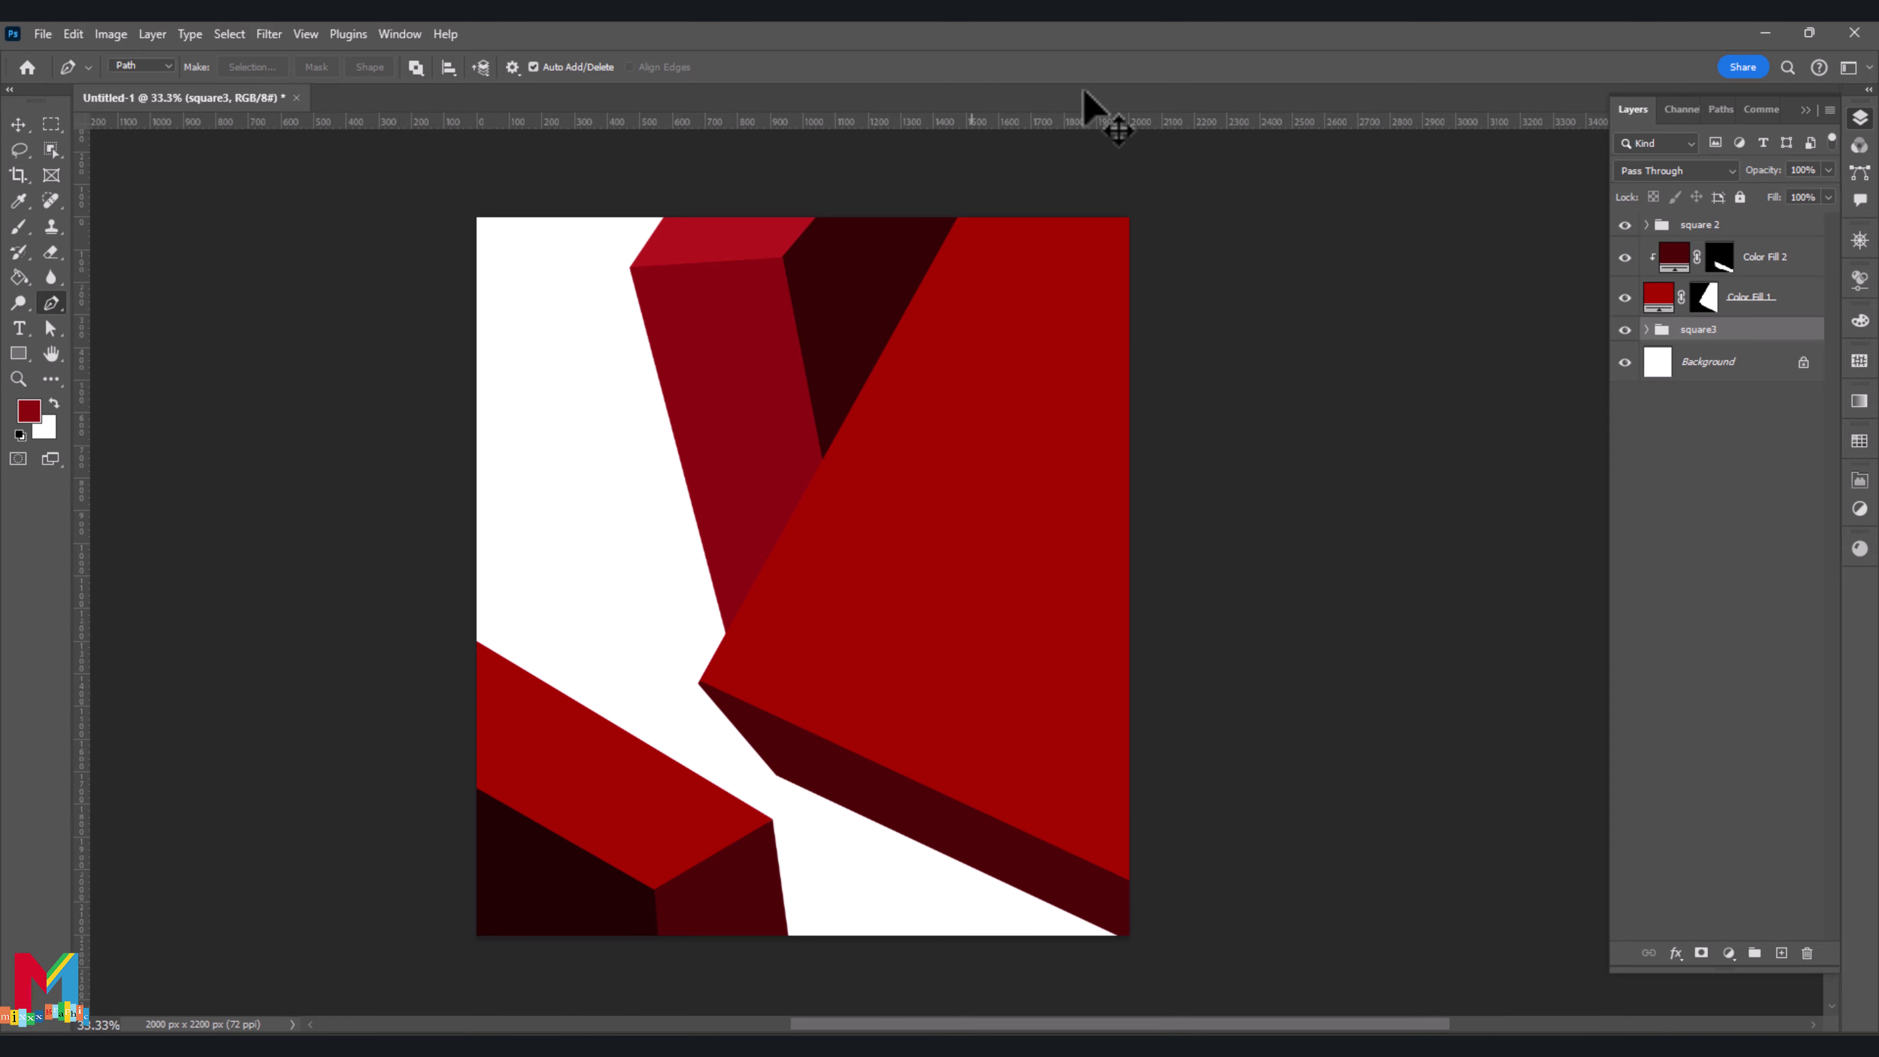
left_click(1716, 226)
Place the sneaker PNG as an embedded layer, flipped, enlarged and moved lower
left_click(45, 34)
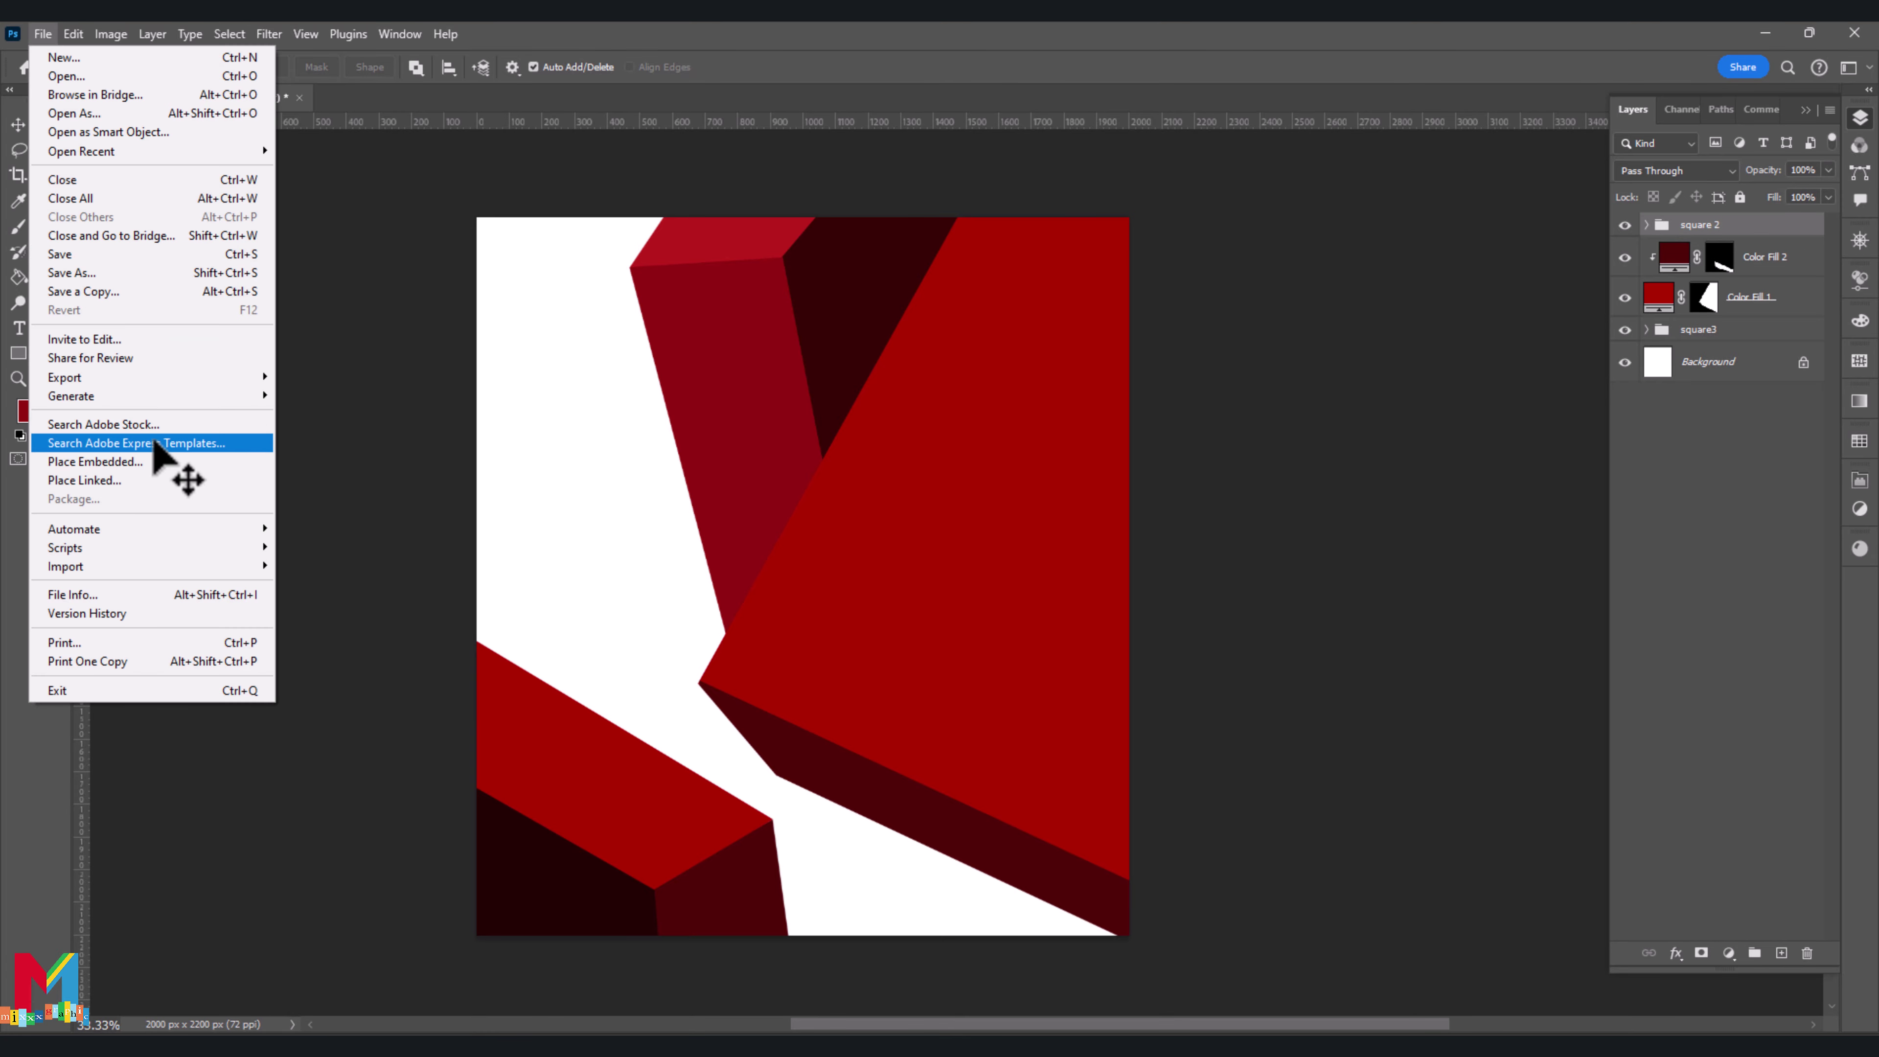
left_click(156, 458)
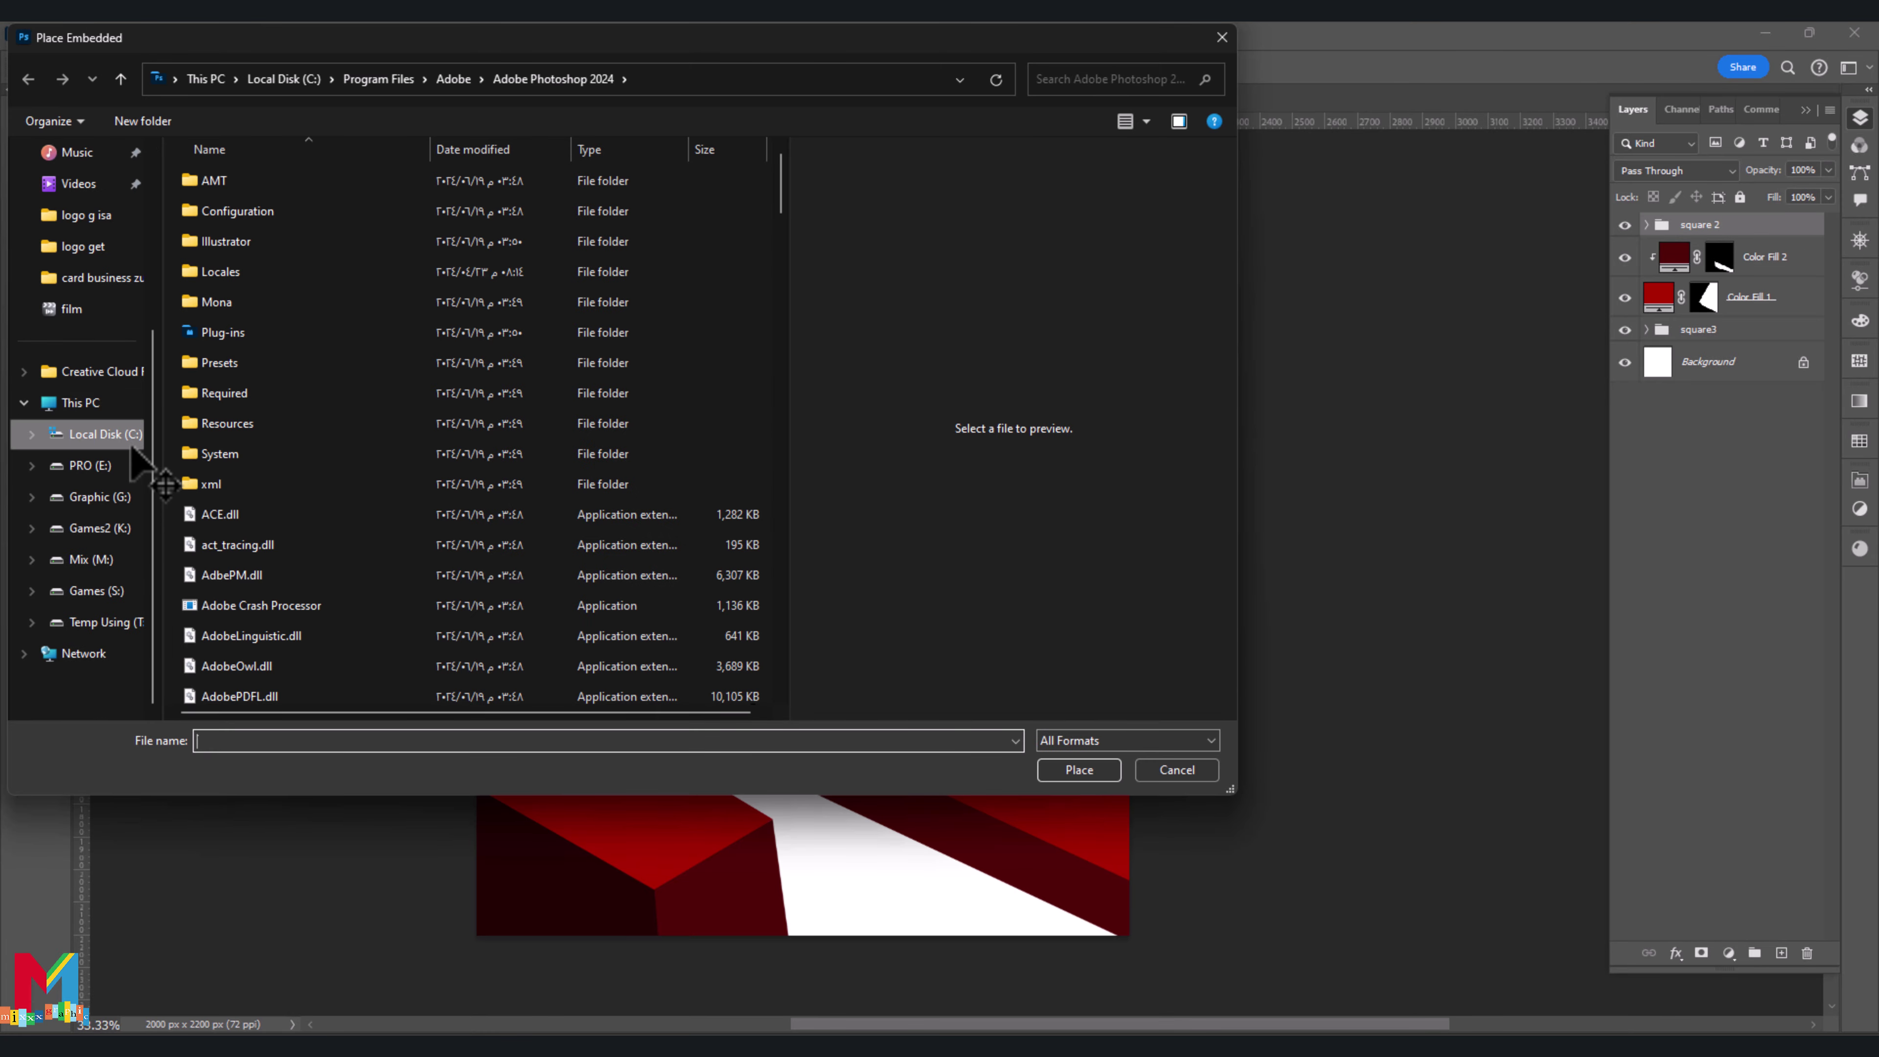
double_click(714, 574)
left_click_drag(941, 574, 1051, 638)
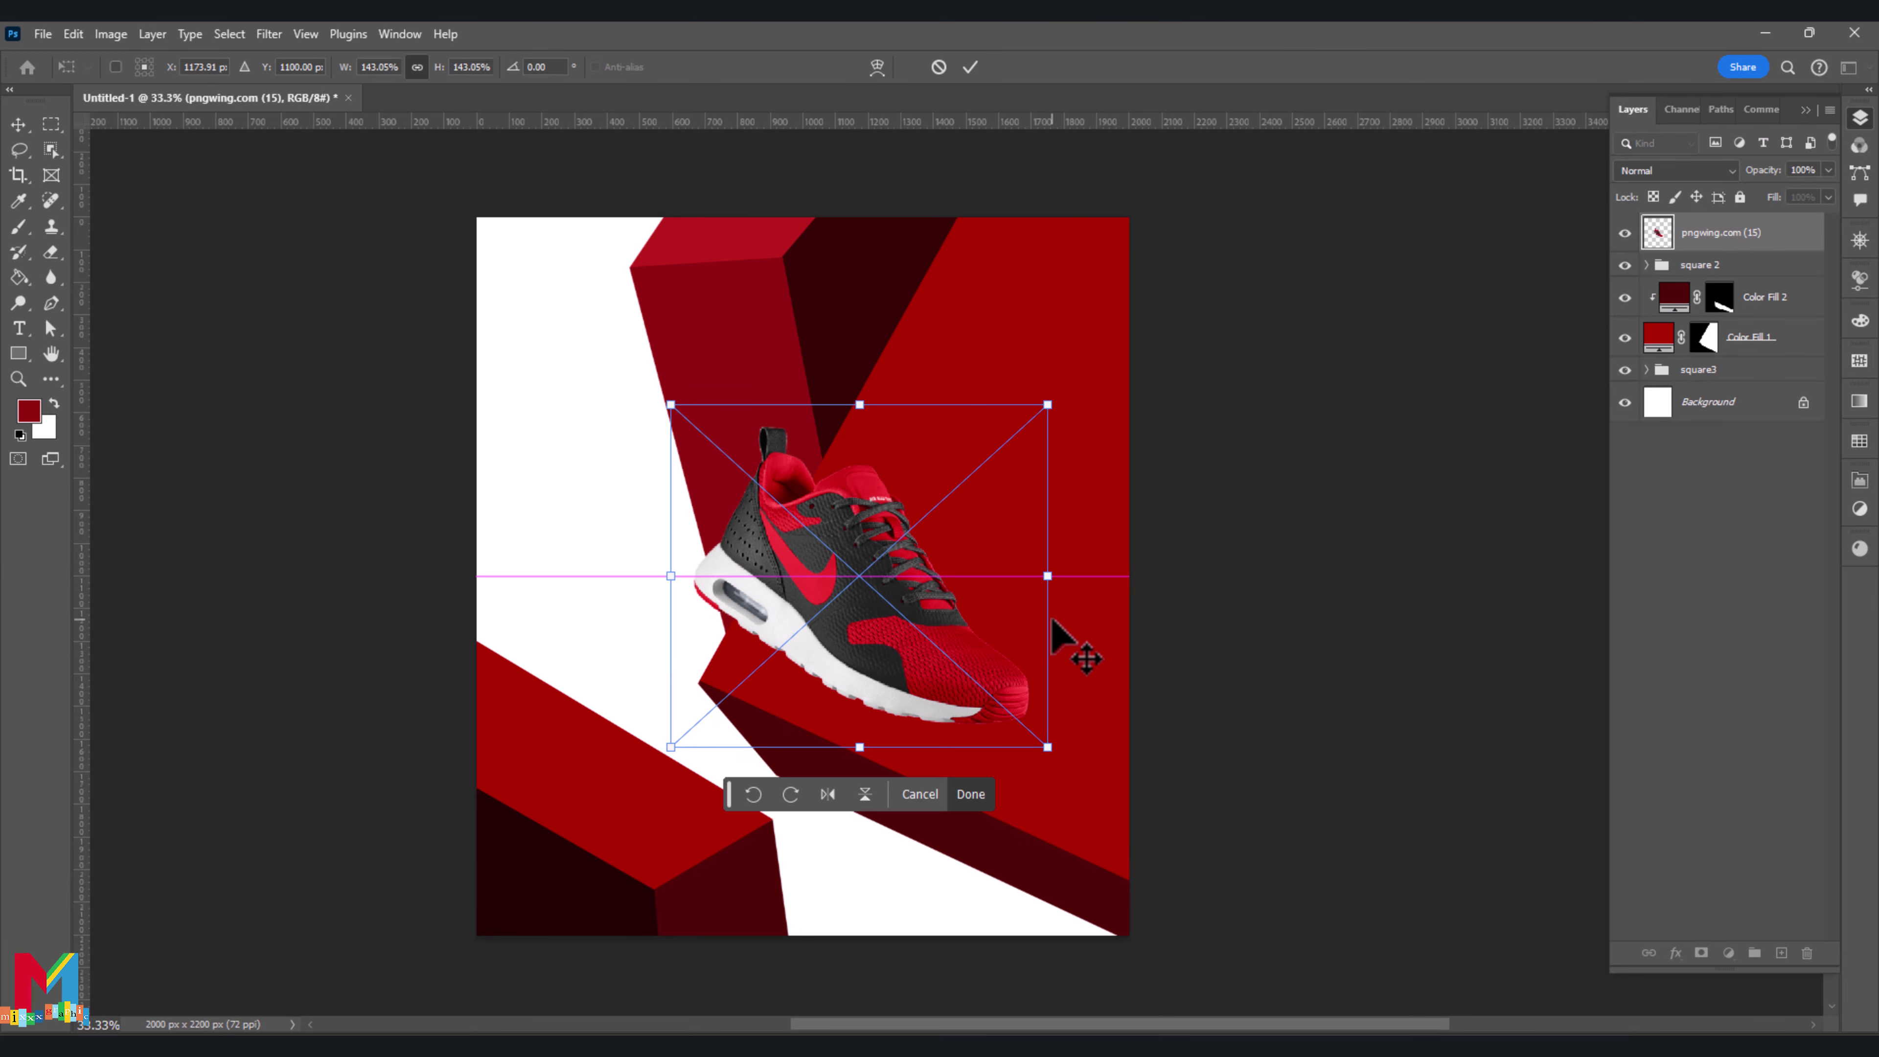
left_click(827, 793)
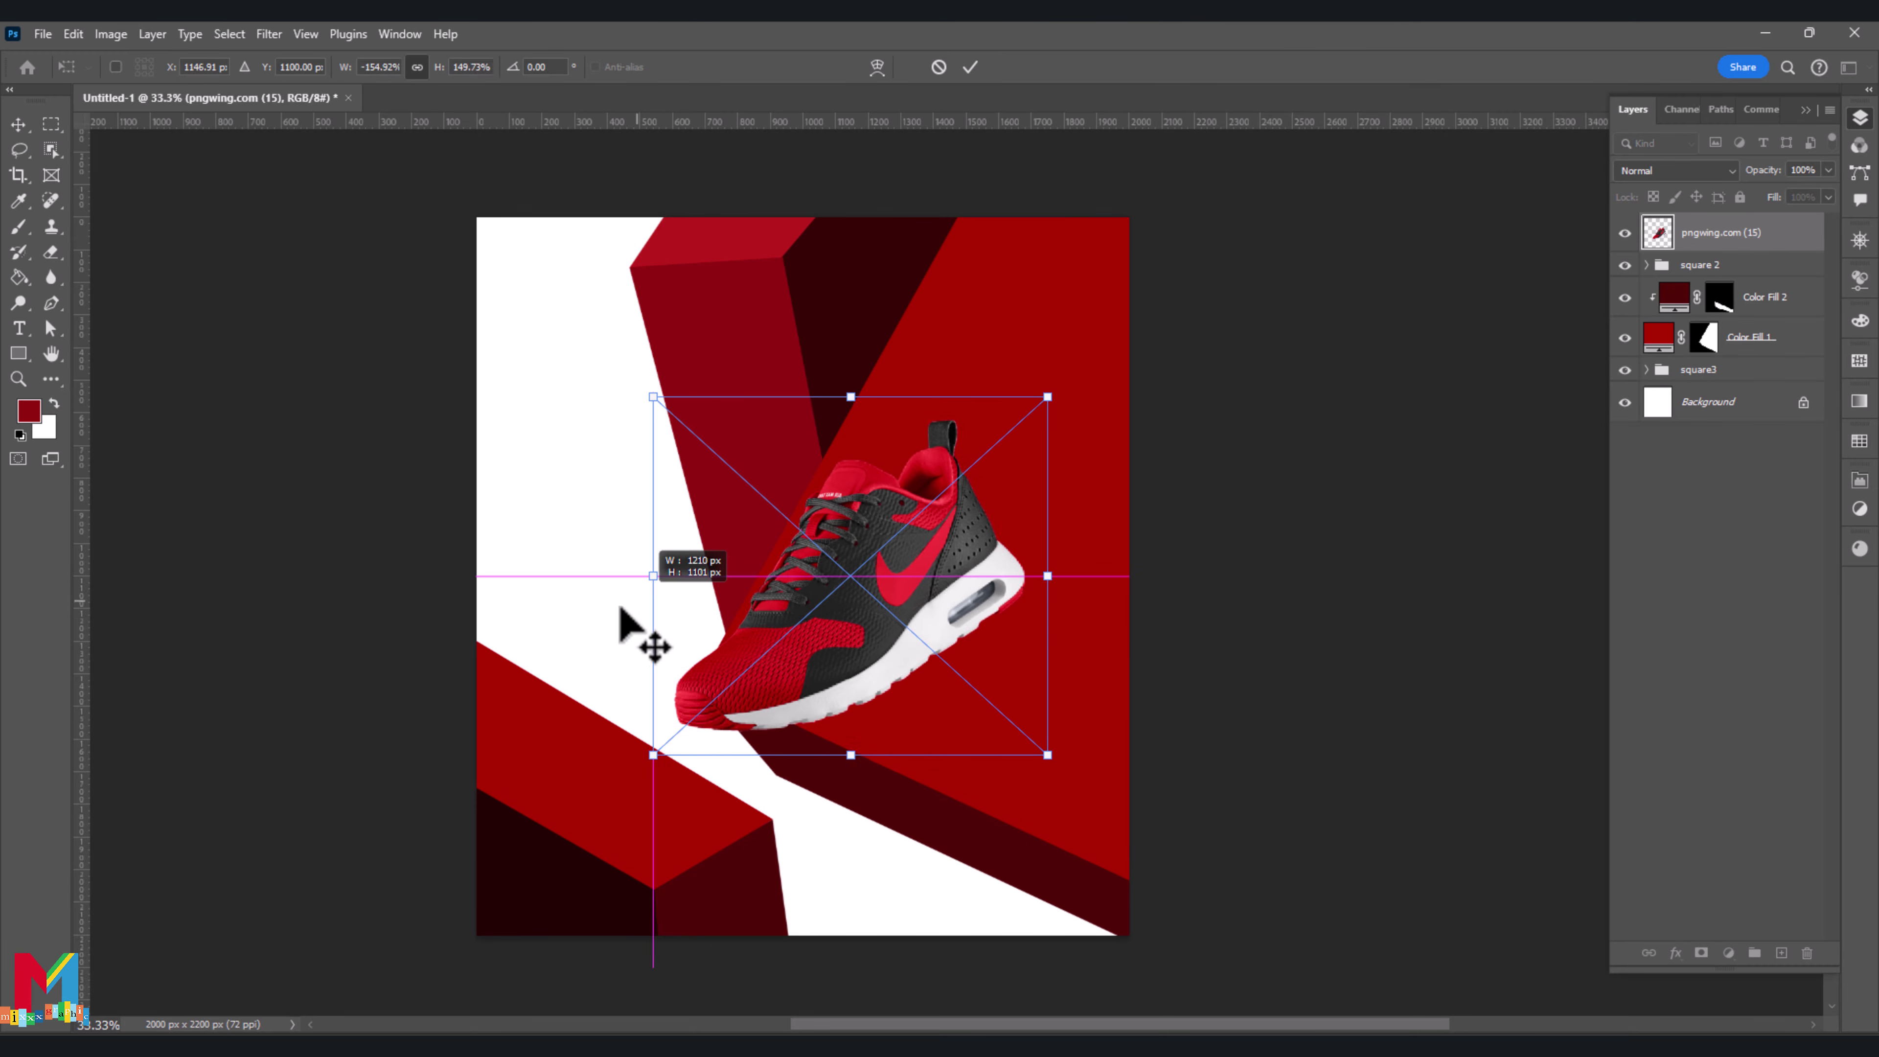
left_click_drag(671, 576, 566, 576)
left_click_drag(712, 658, 716, 689)
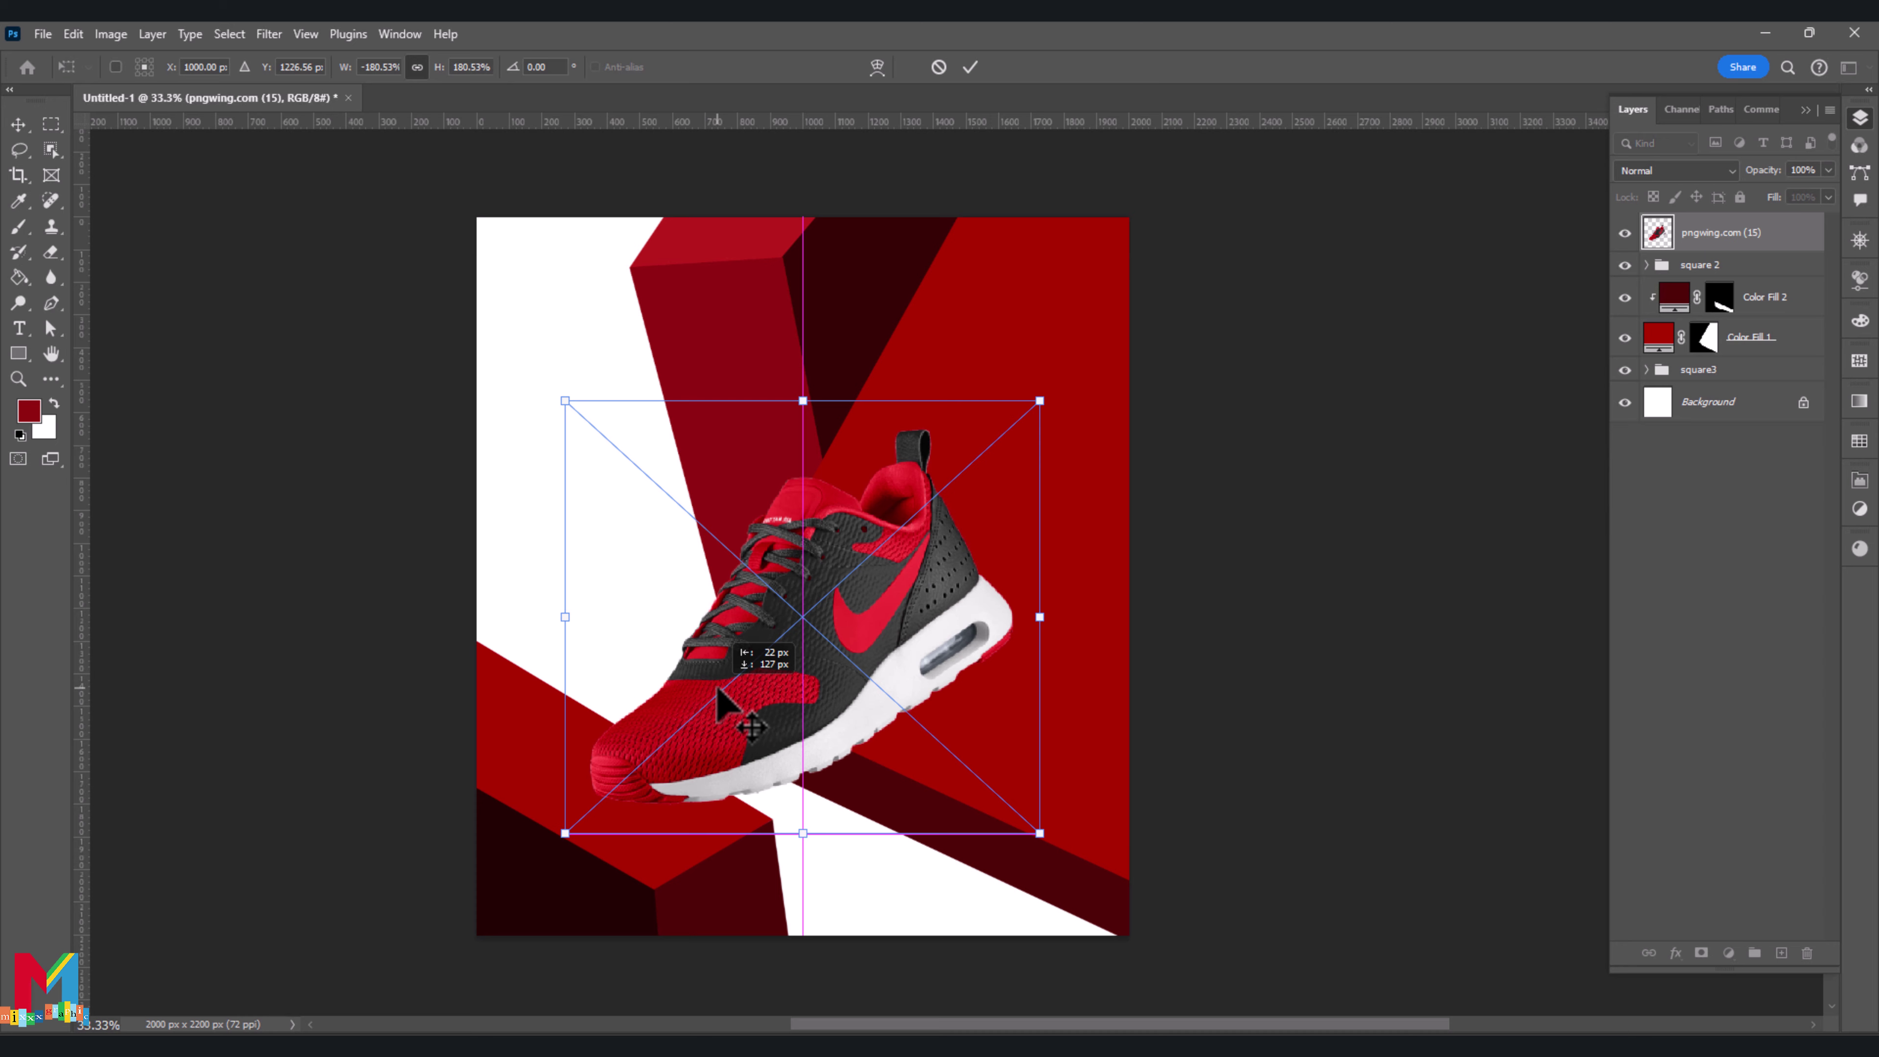
left_click(972, 66)
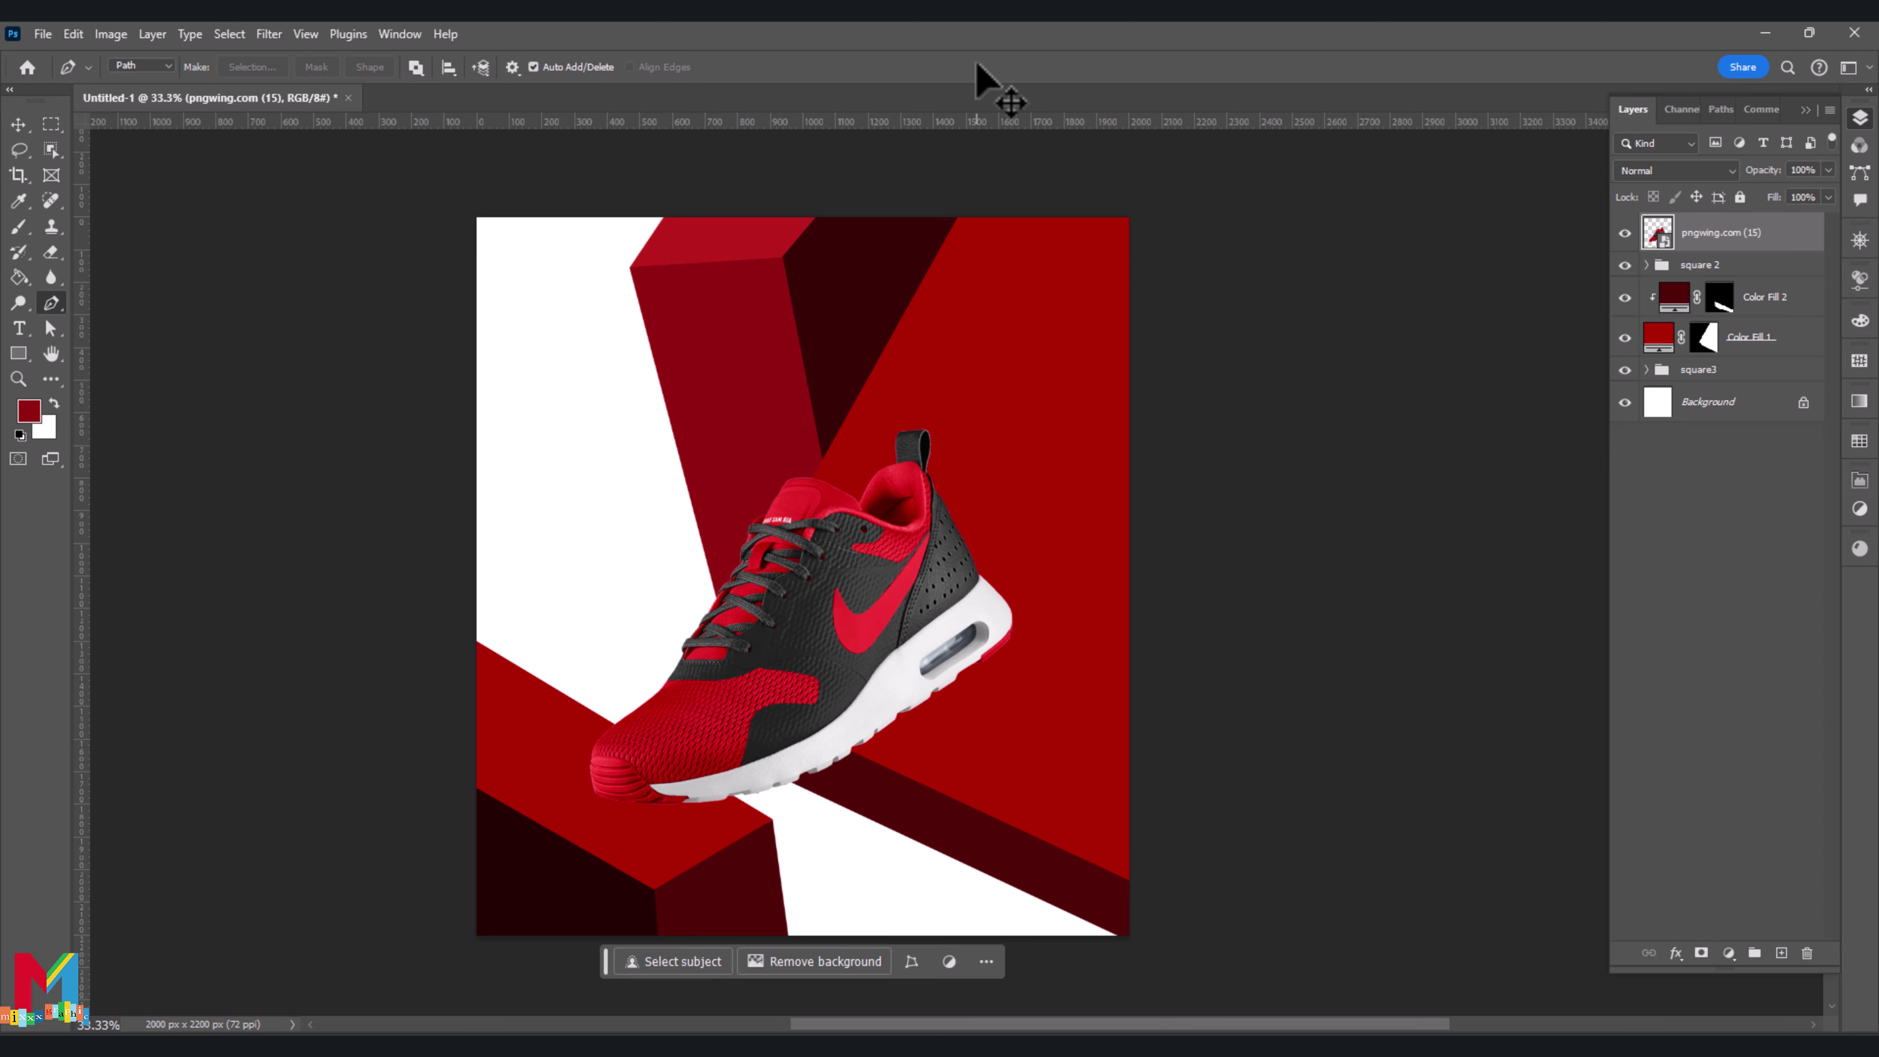
Move the sneaker down and right and rotate it to a new angle
left_click(18, 125)
left_click_drag(768, 716, 800, 766)
key("ctrl+t")
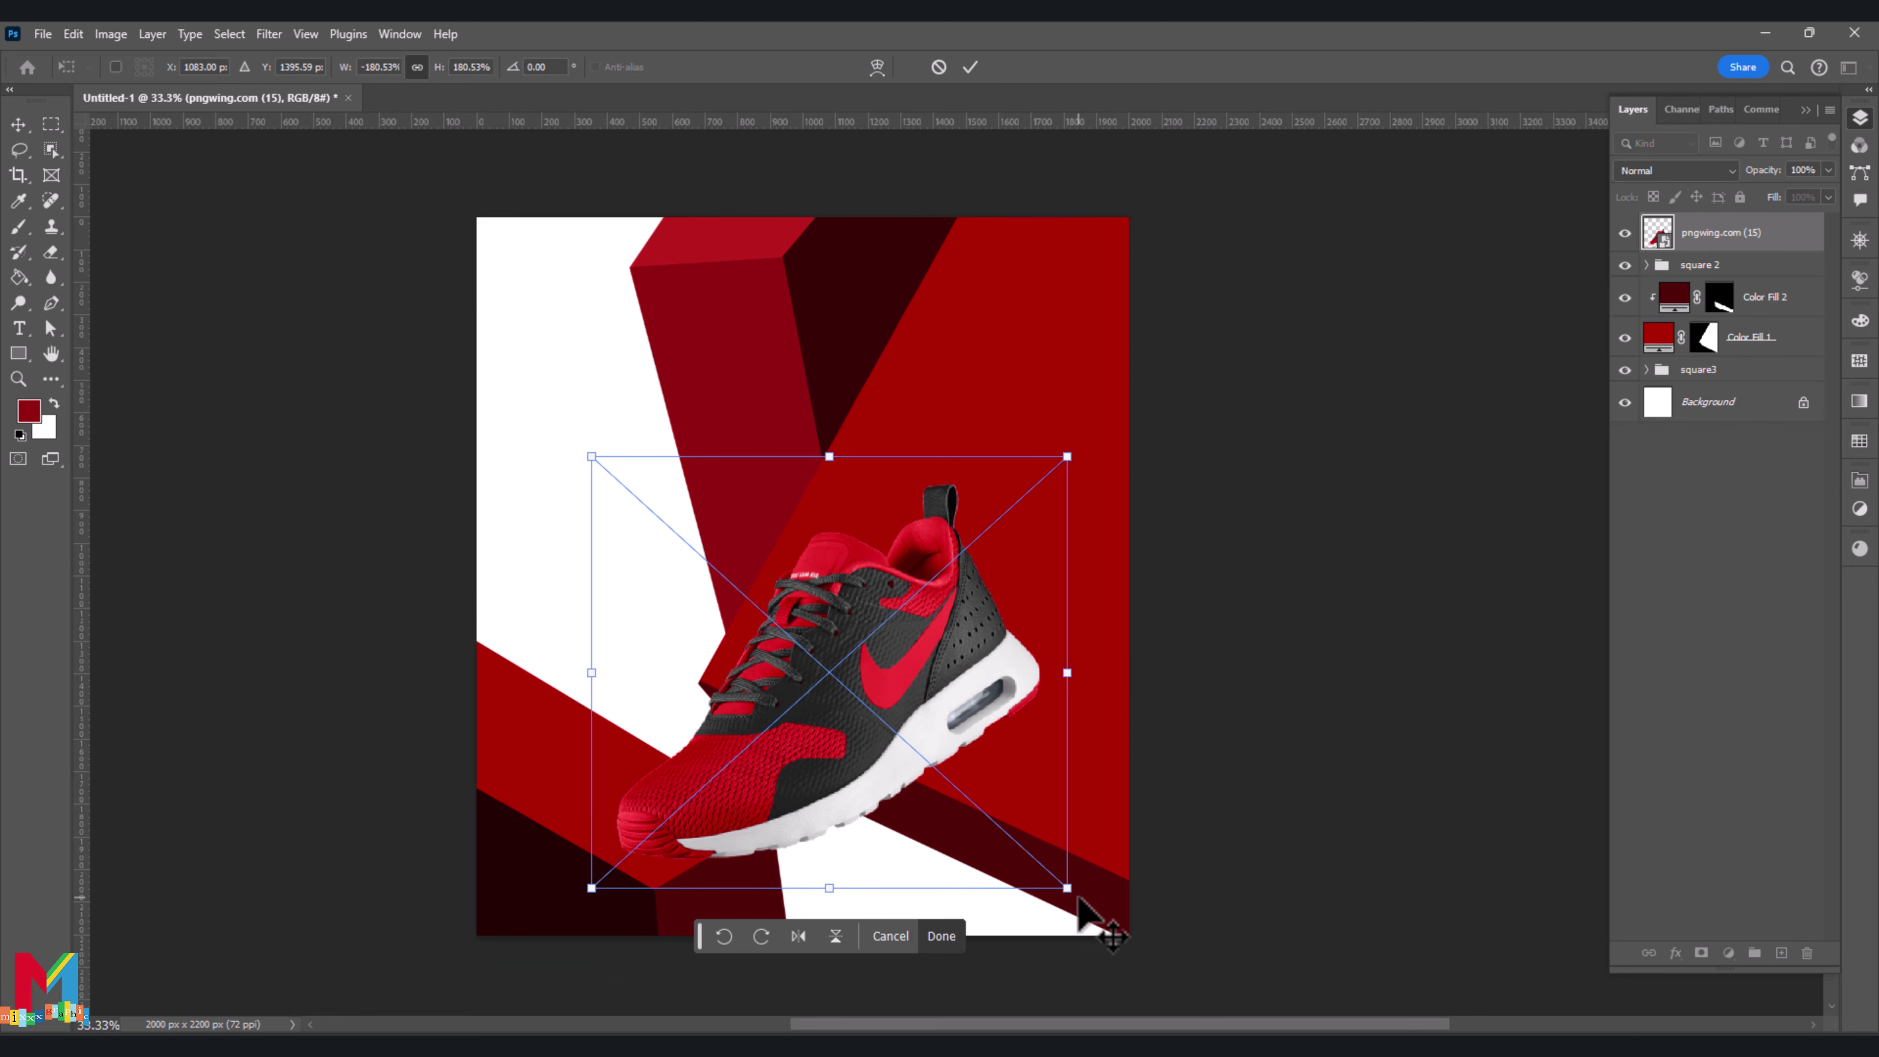
left_click_drag(1079, 897, 1036, 905)
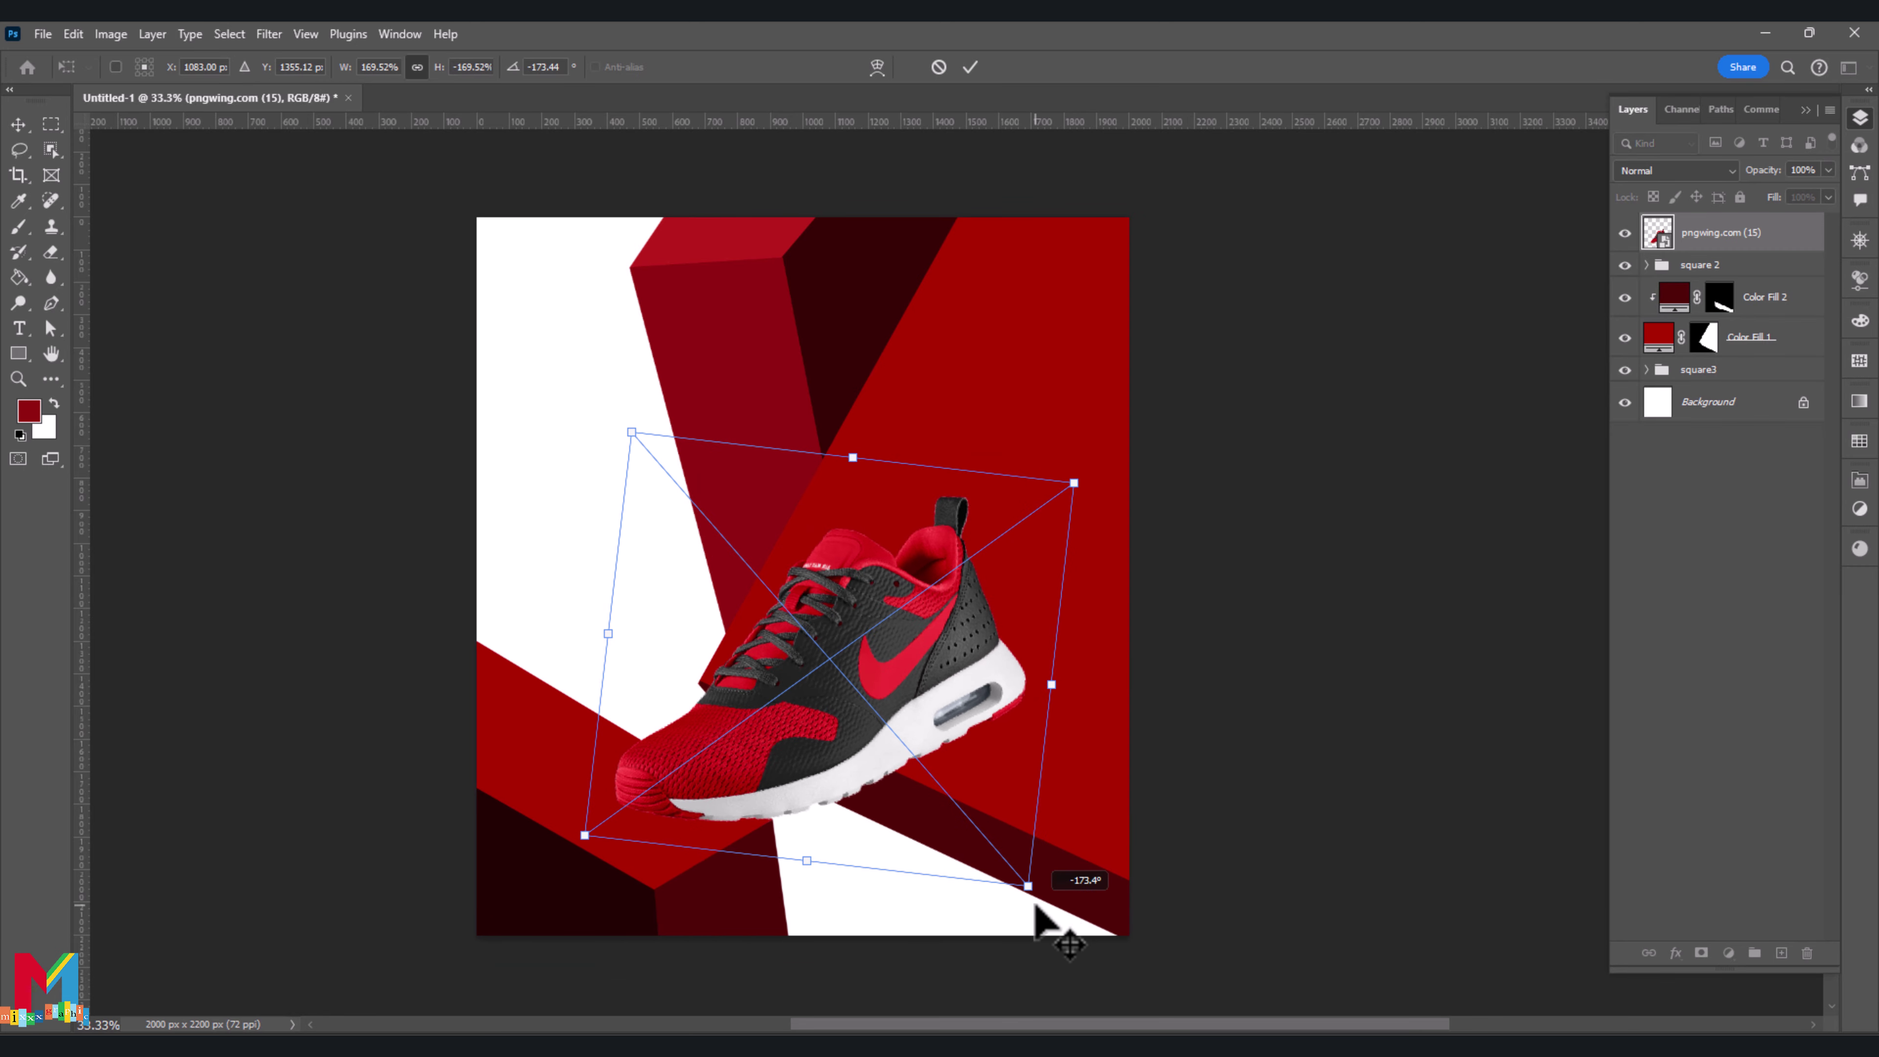
left_click_drag(917, 785, 918, 781)
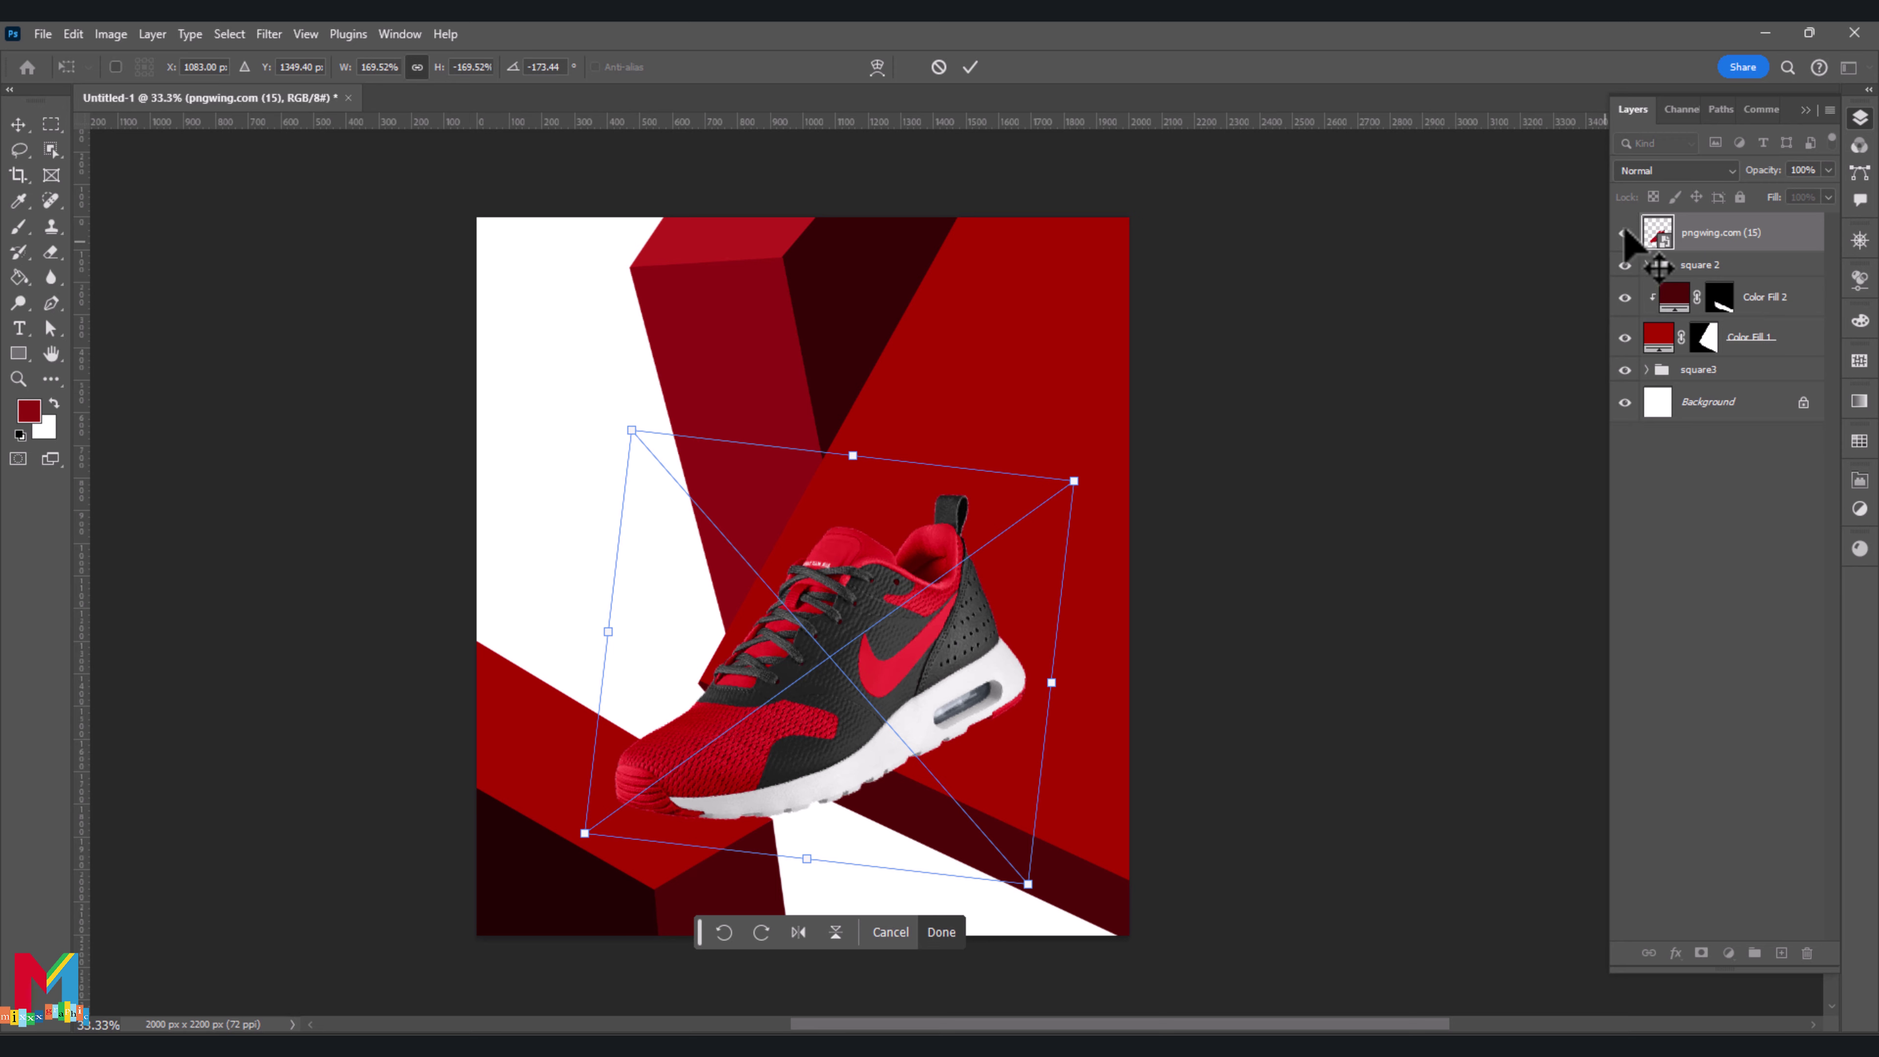
left_click(1624, 233)
Hide the shoe and add a new layer clipped to Rectangle 1 in square 2
left_click(1646, 266)
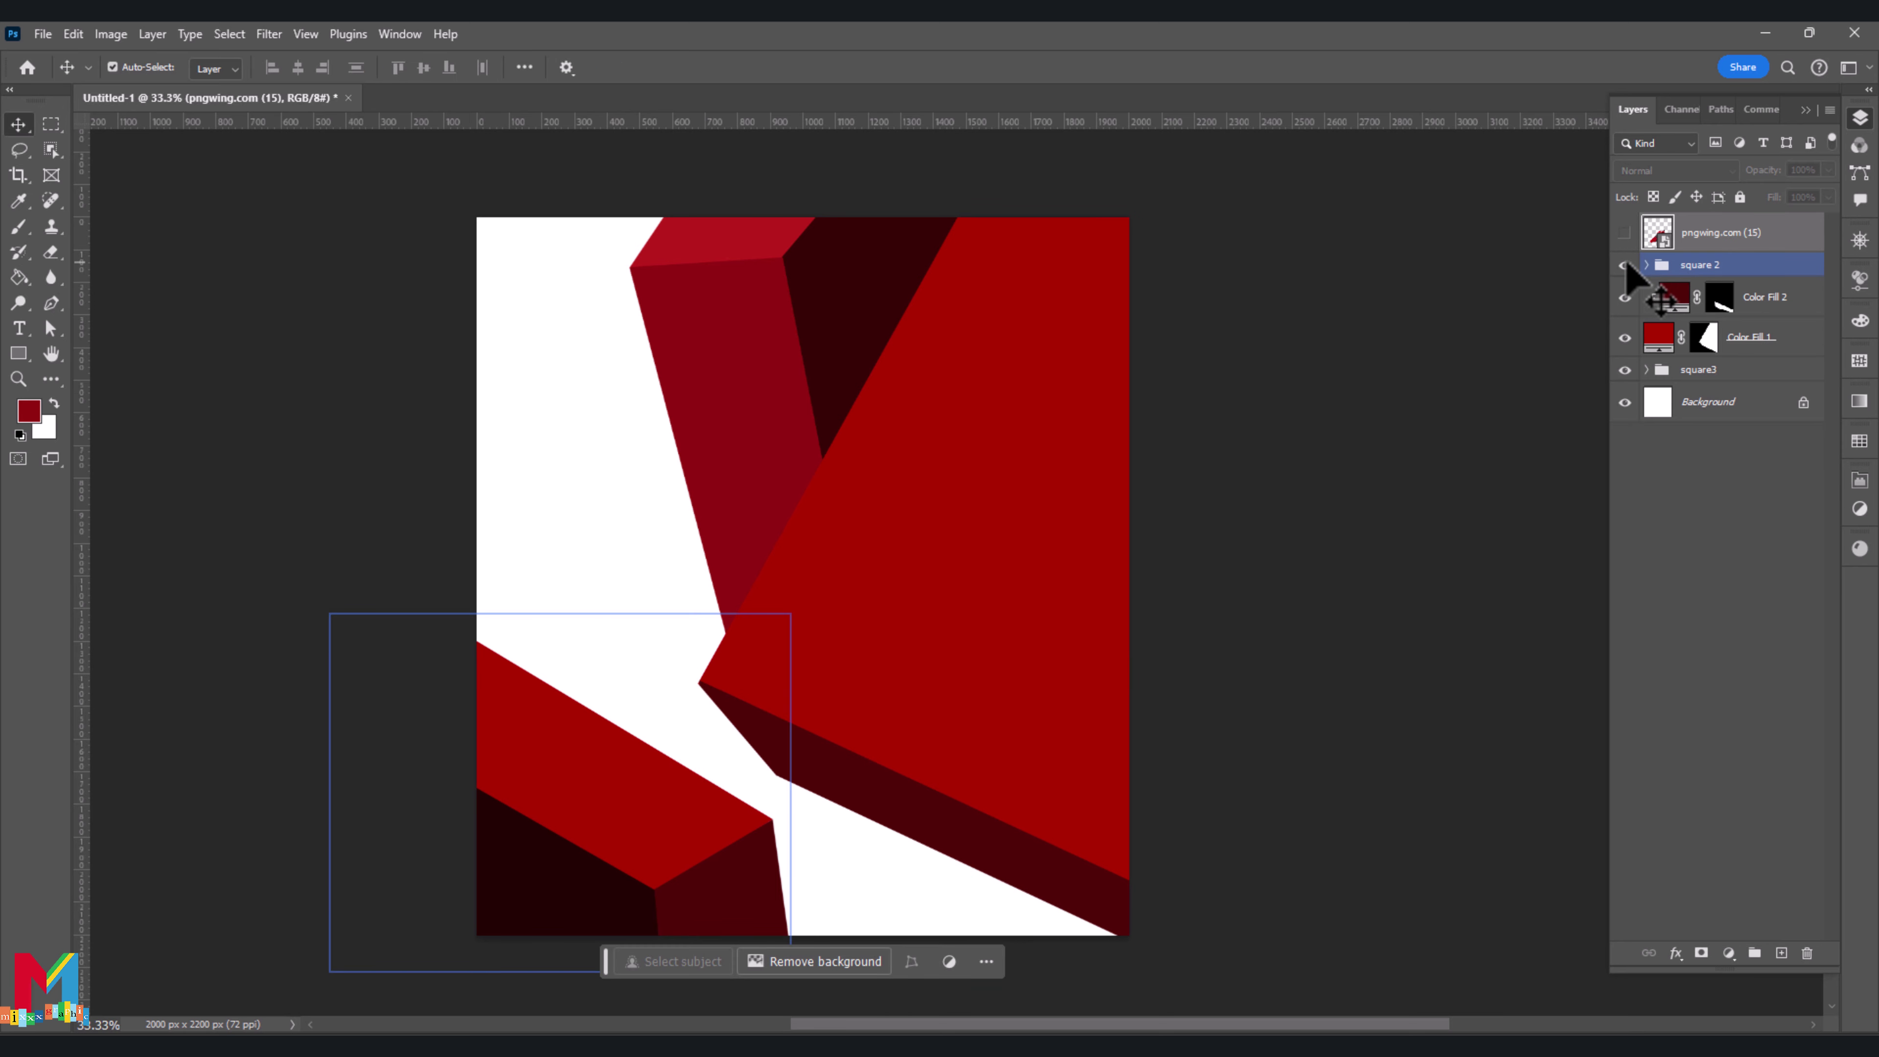
left_click(1647, 265)
left_click(1655, 307)
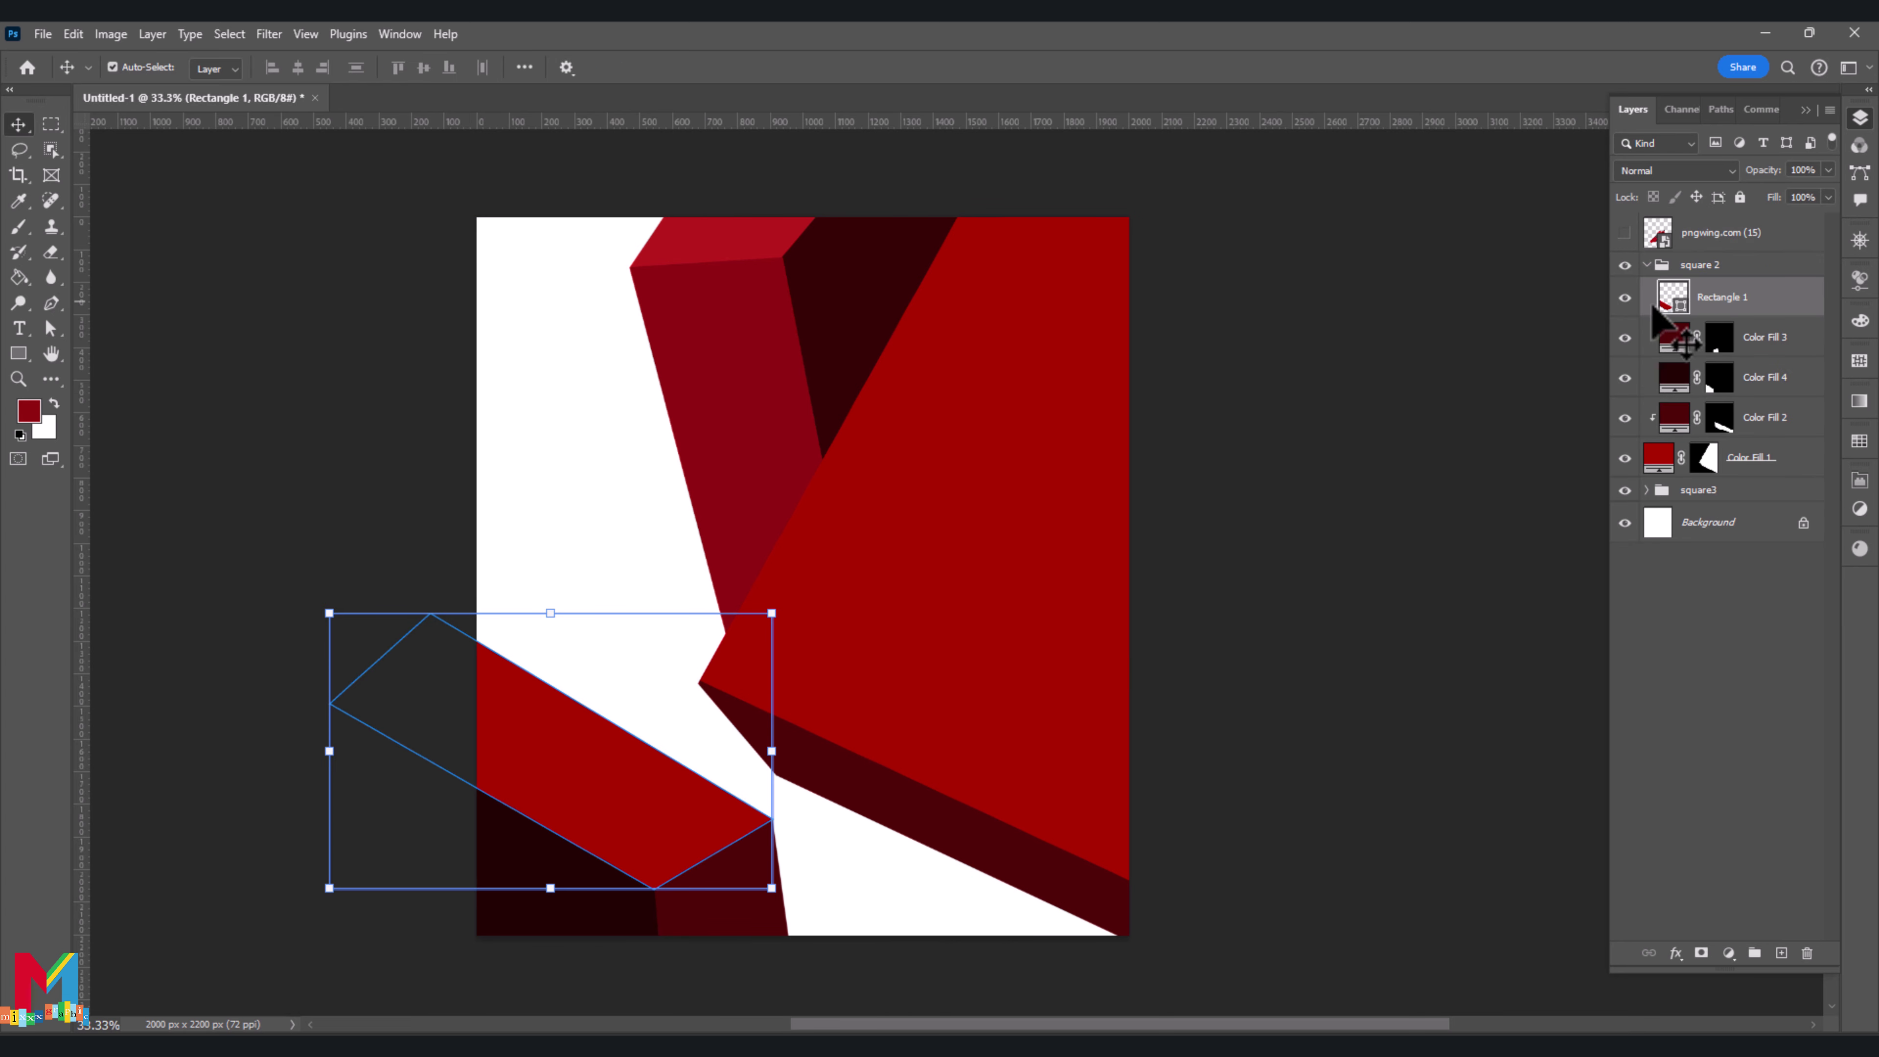
left_click(1782, 953)
right_click(1744, 305)
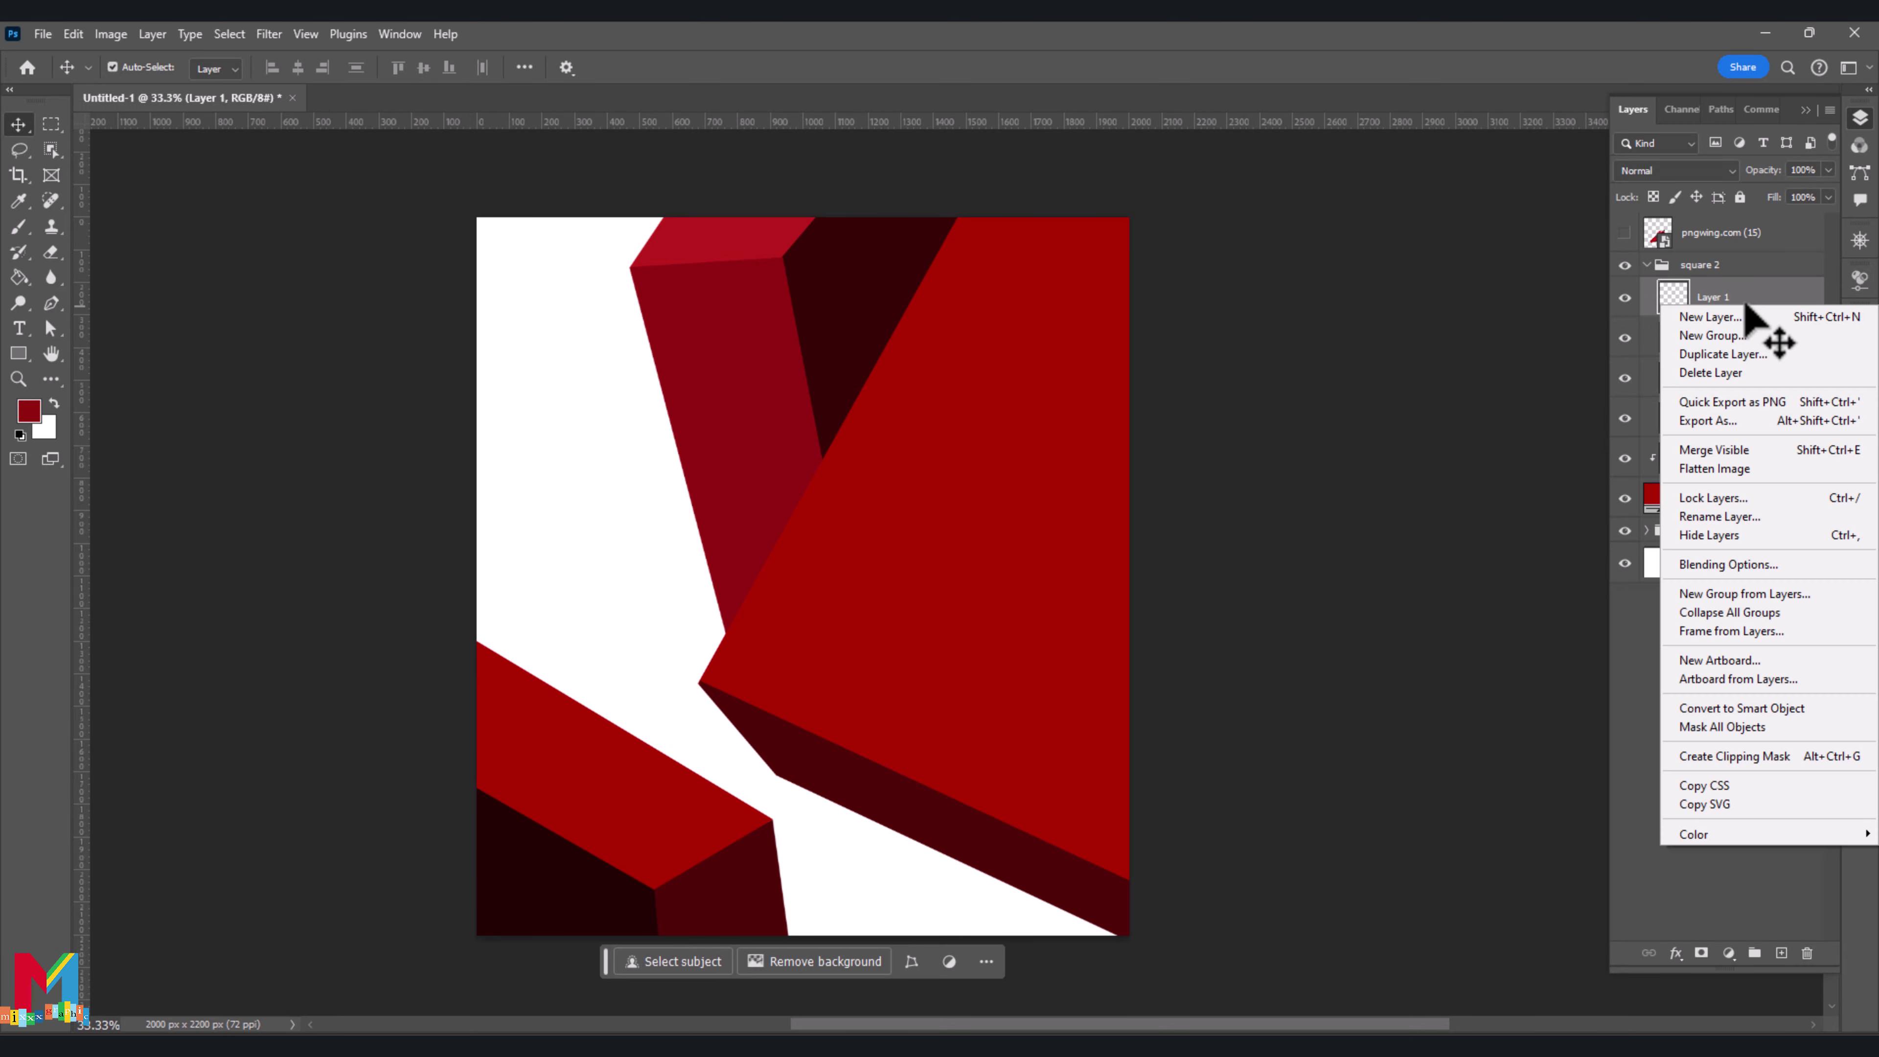
left_click(1775, 756)
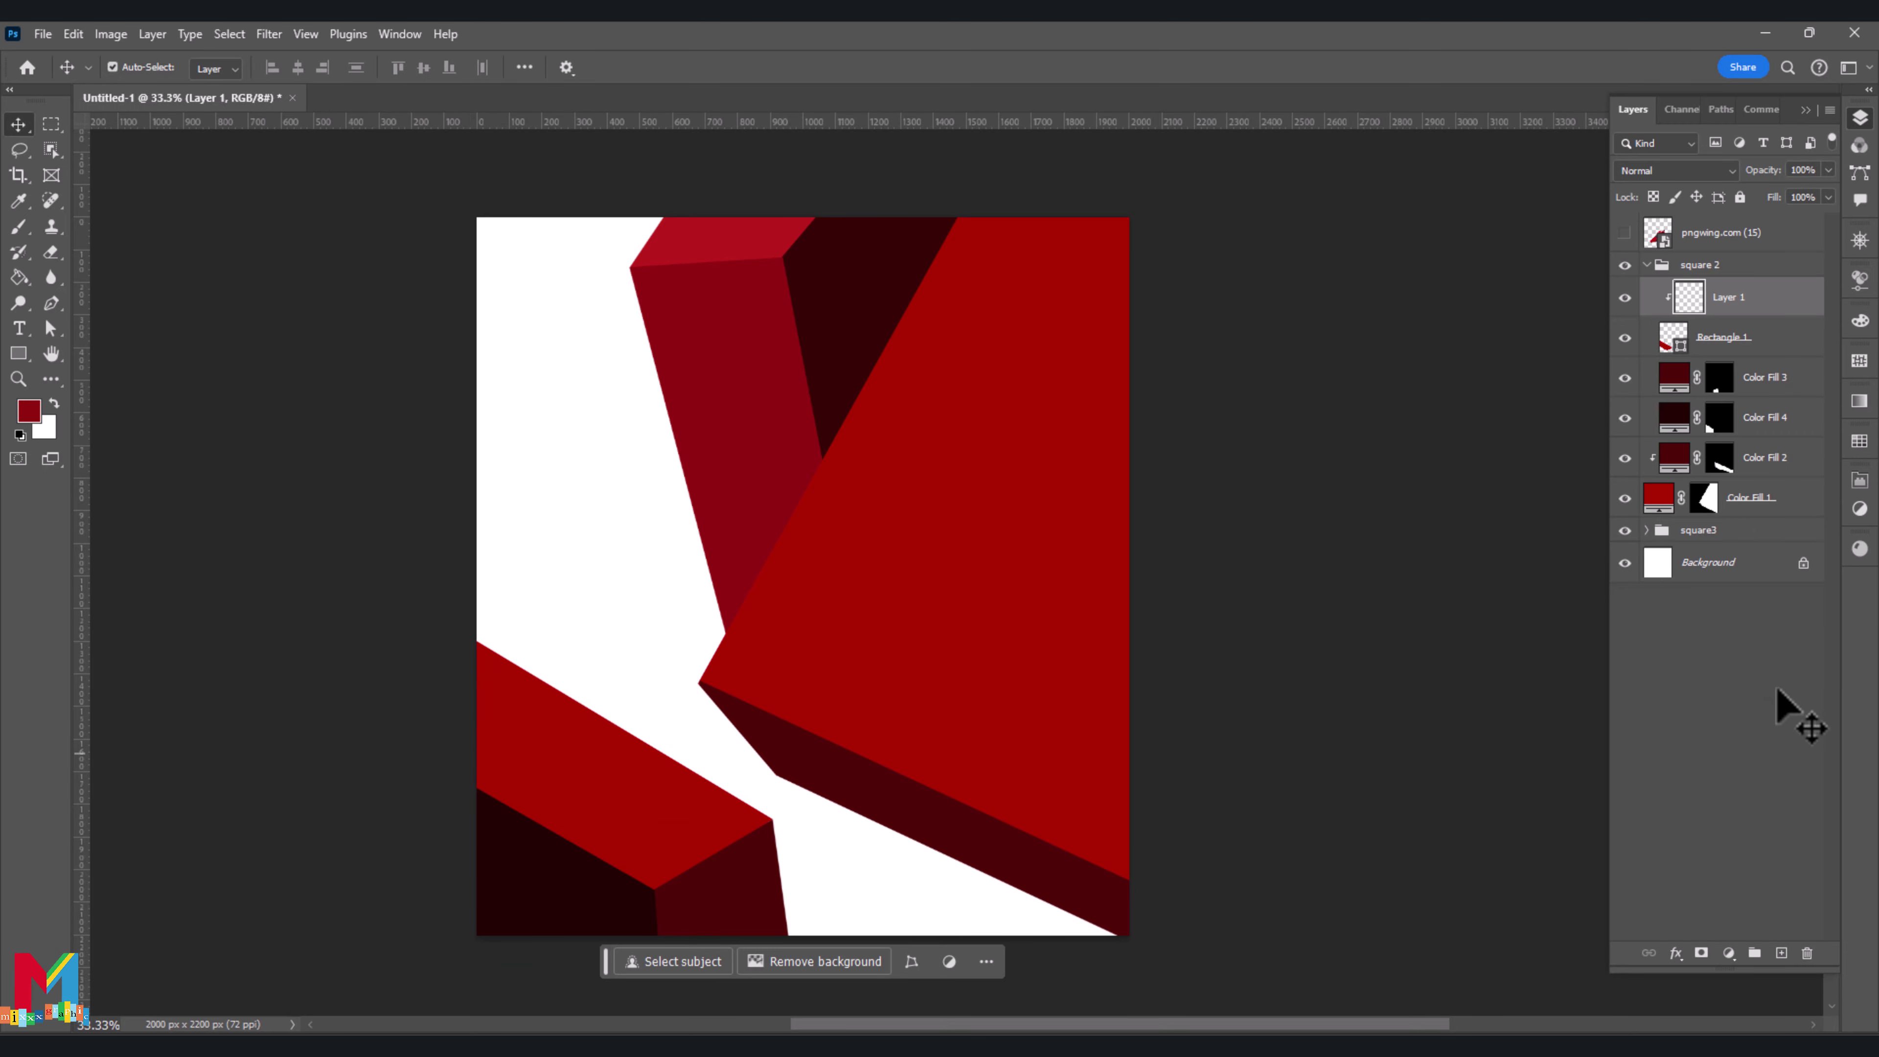
Brush a light pink highlight on the lower-left block, then paint sampled red over part of it
left_click(19, 199)
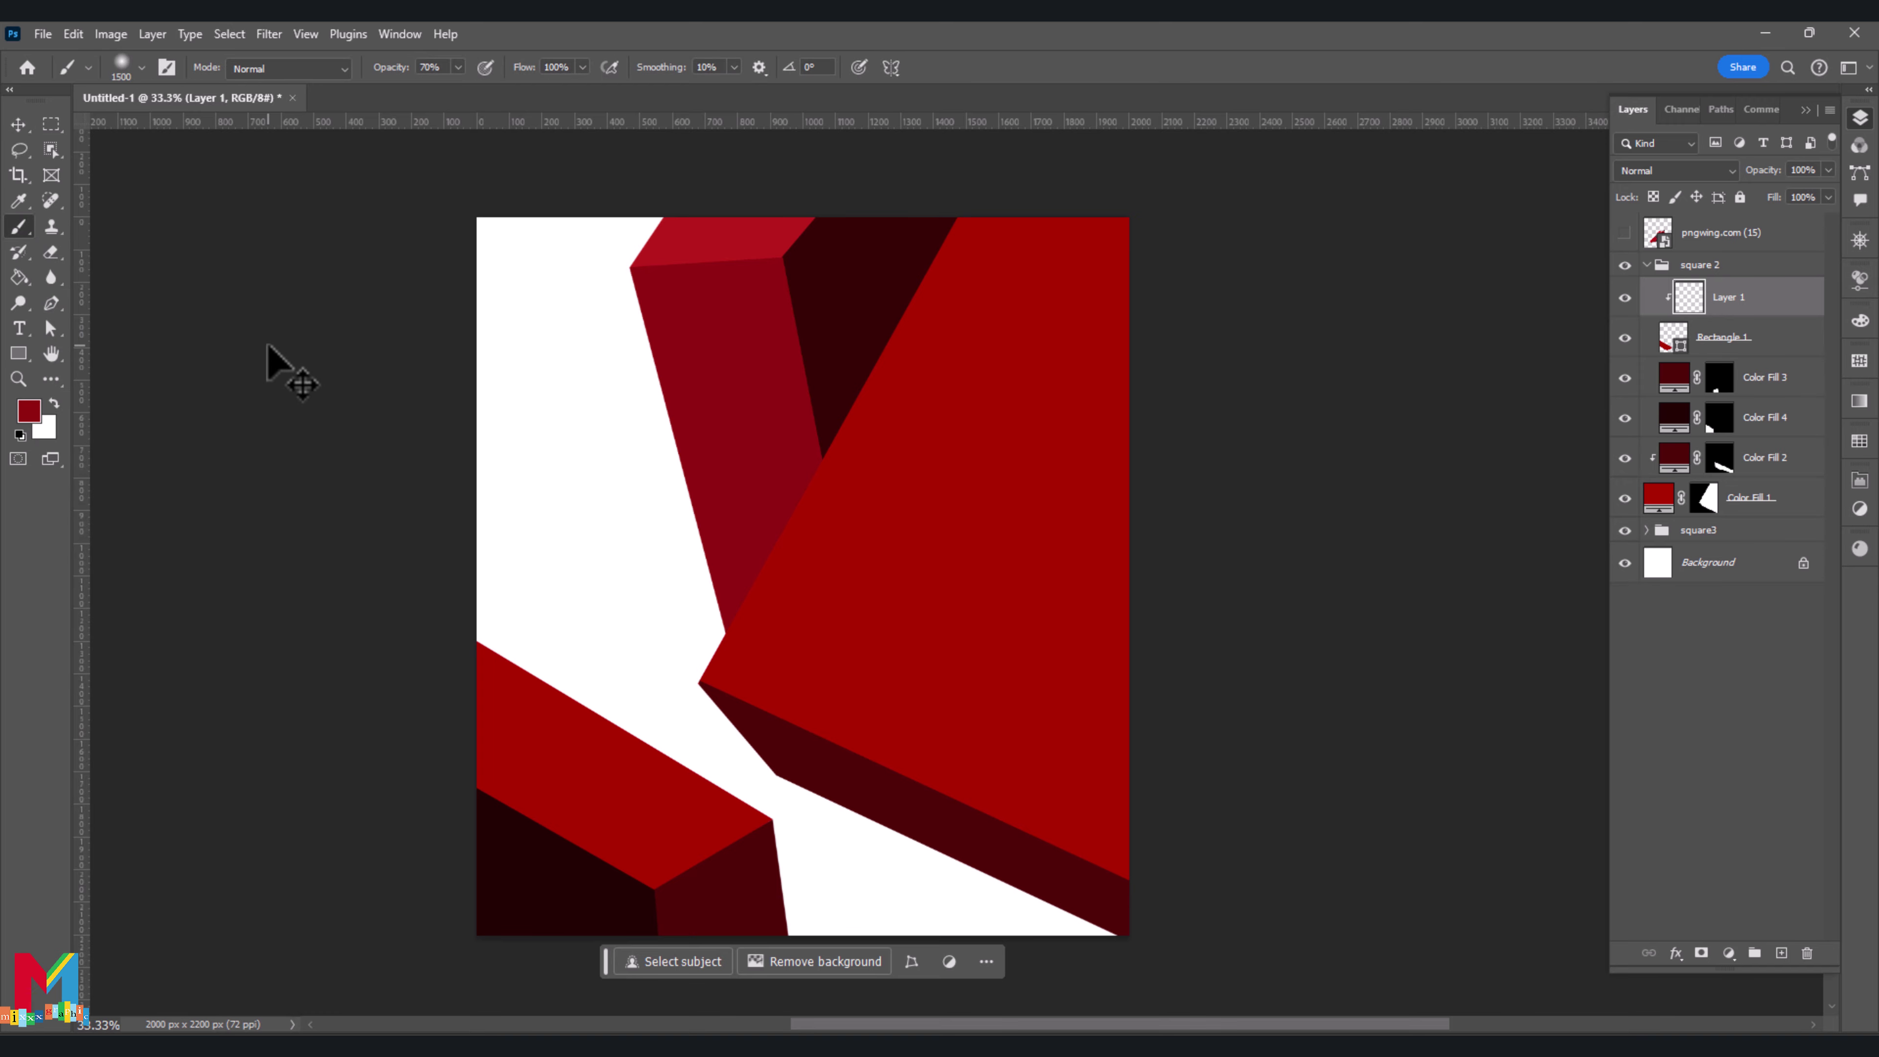
left_click(29, 410)
left_click(1229, 559)
key("Return")
key("b")
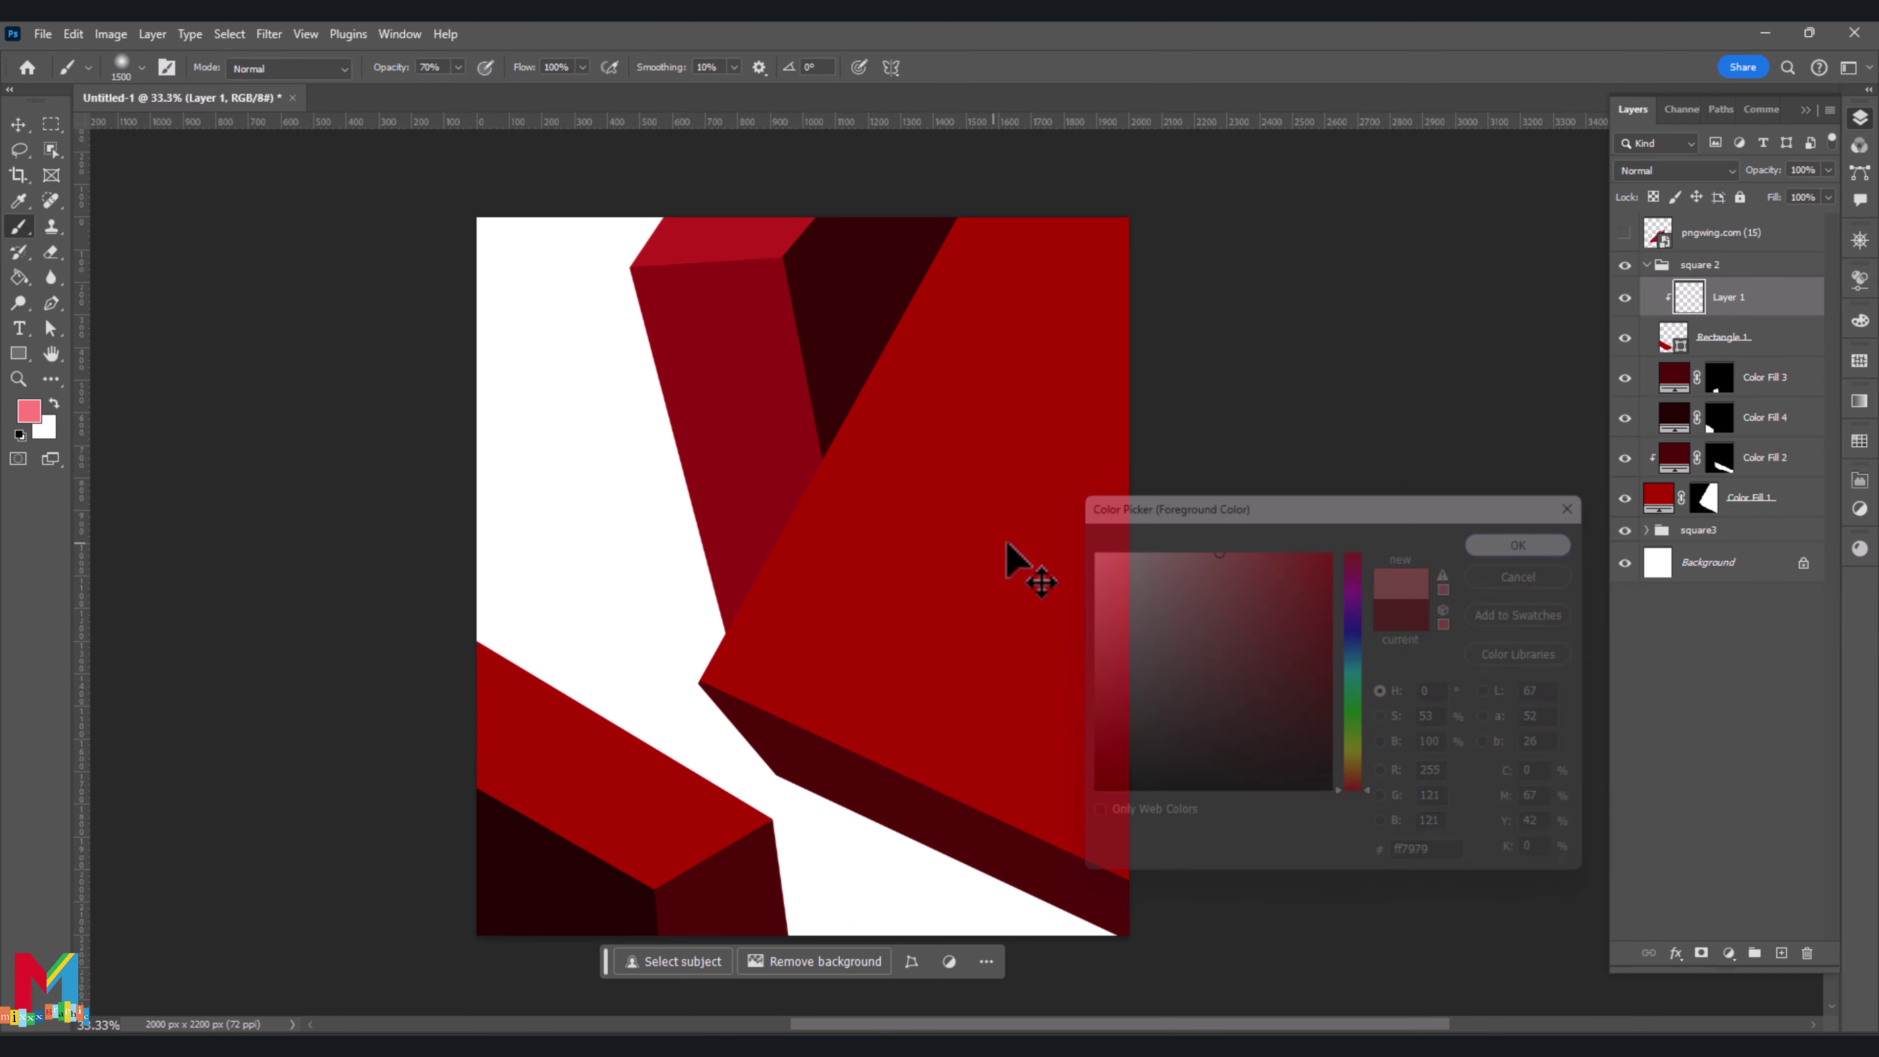
mouse_move(688, 640)
left_mouse_down()
mouse_move(495, 713)
mouse_move(826, 823)
left_mouse_up()
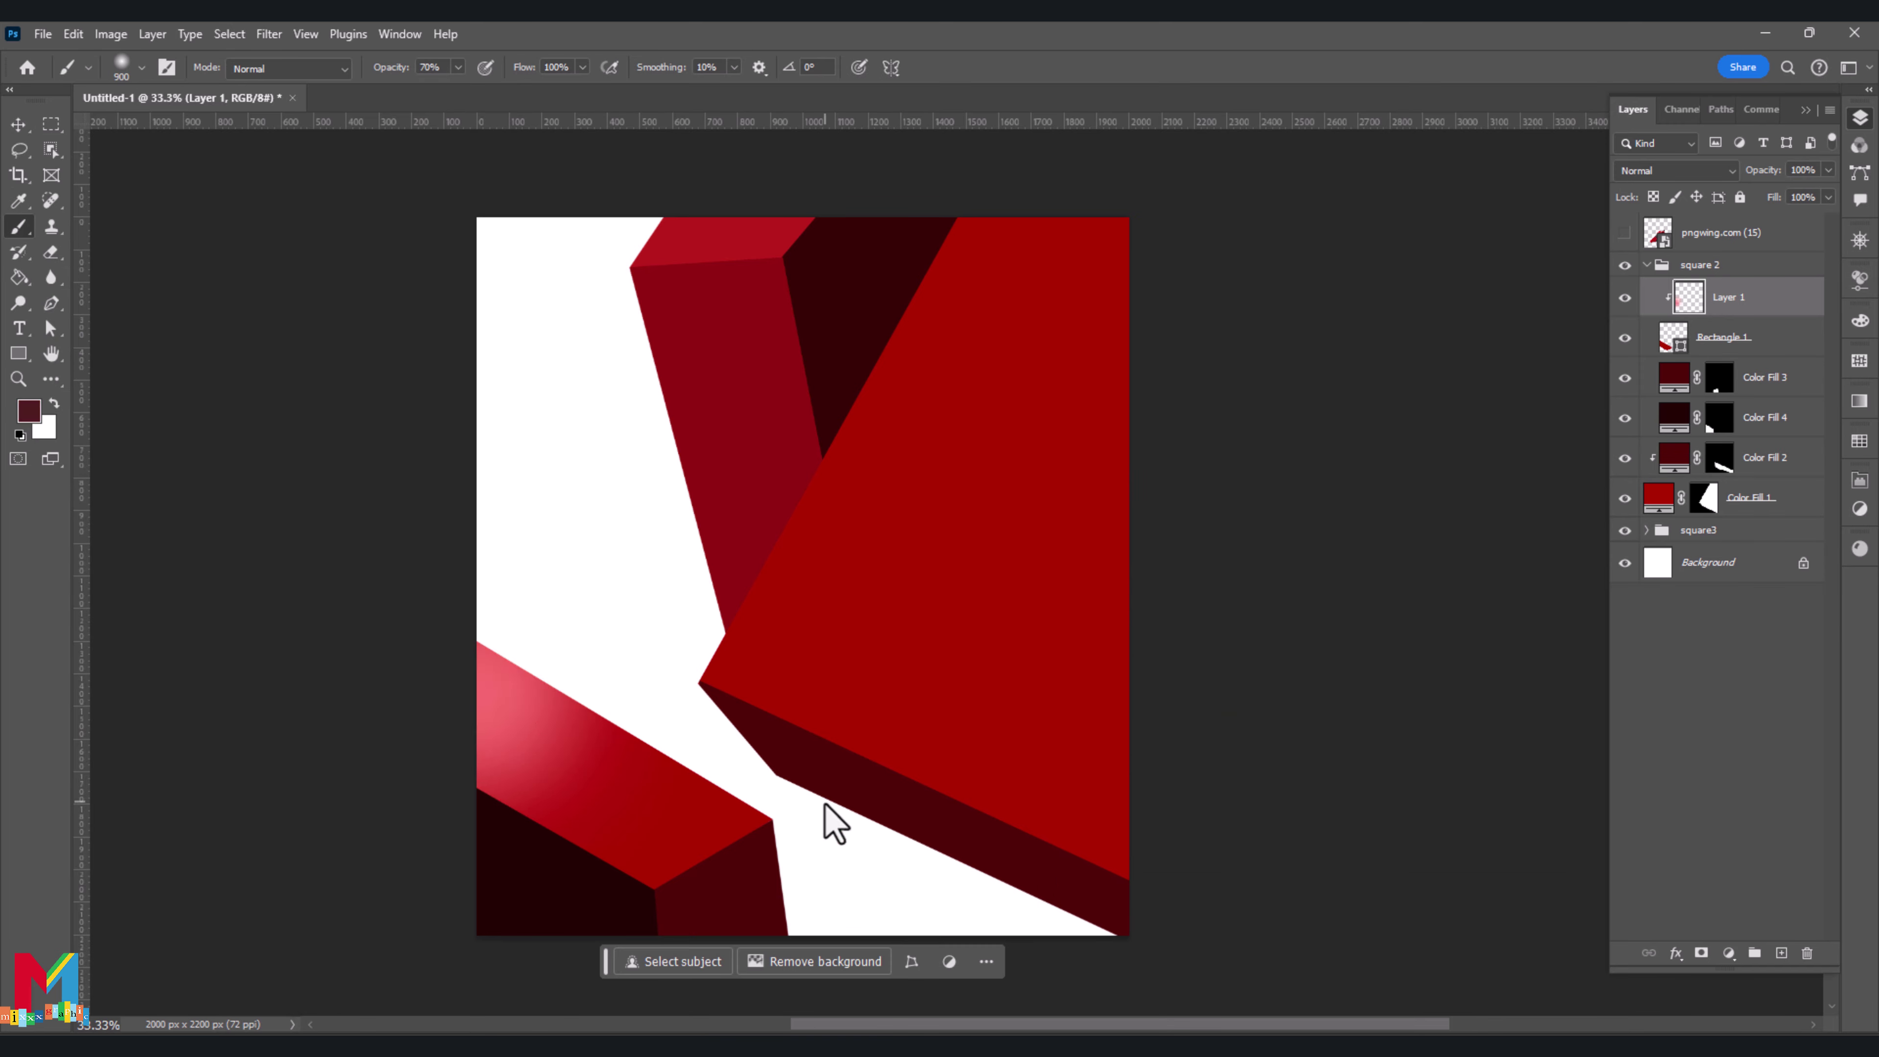
key("i")
left_click(30, 410)
left_click(603, 797)
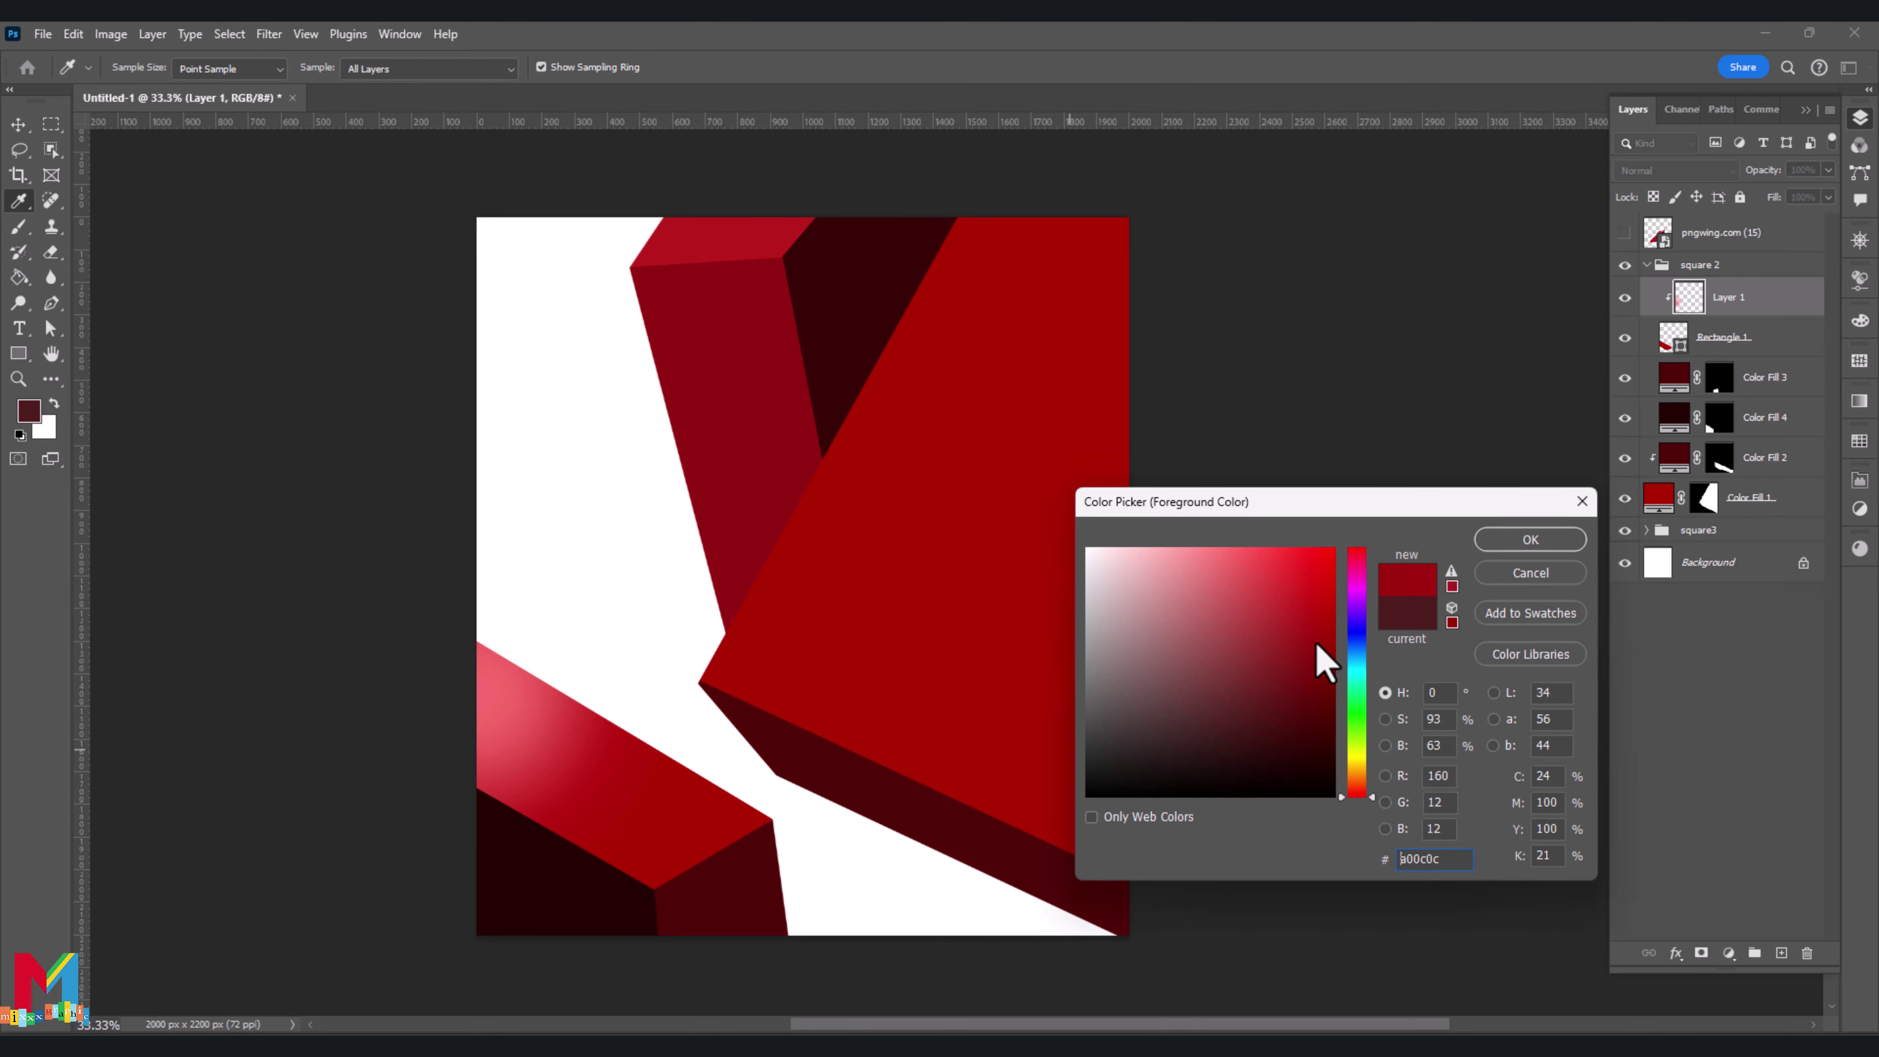
left_click(1530, 539)
key("b")
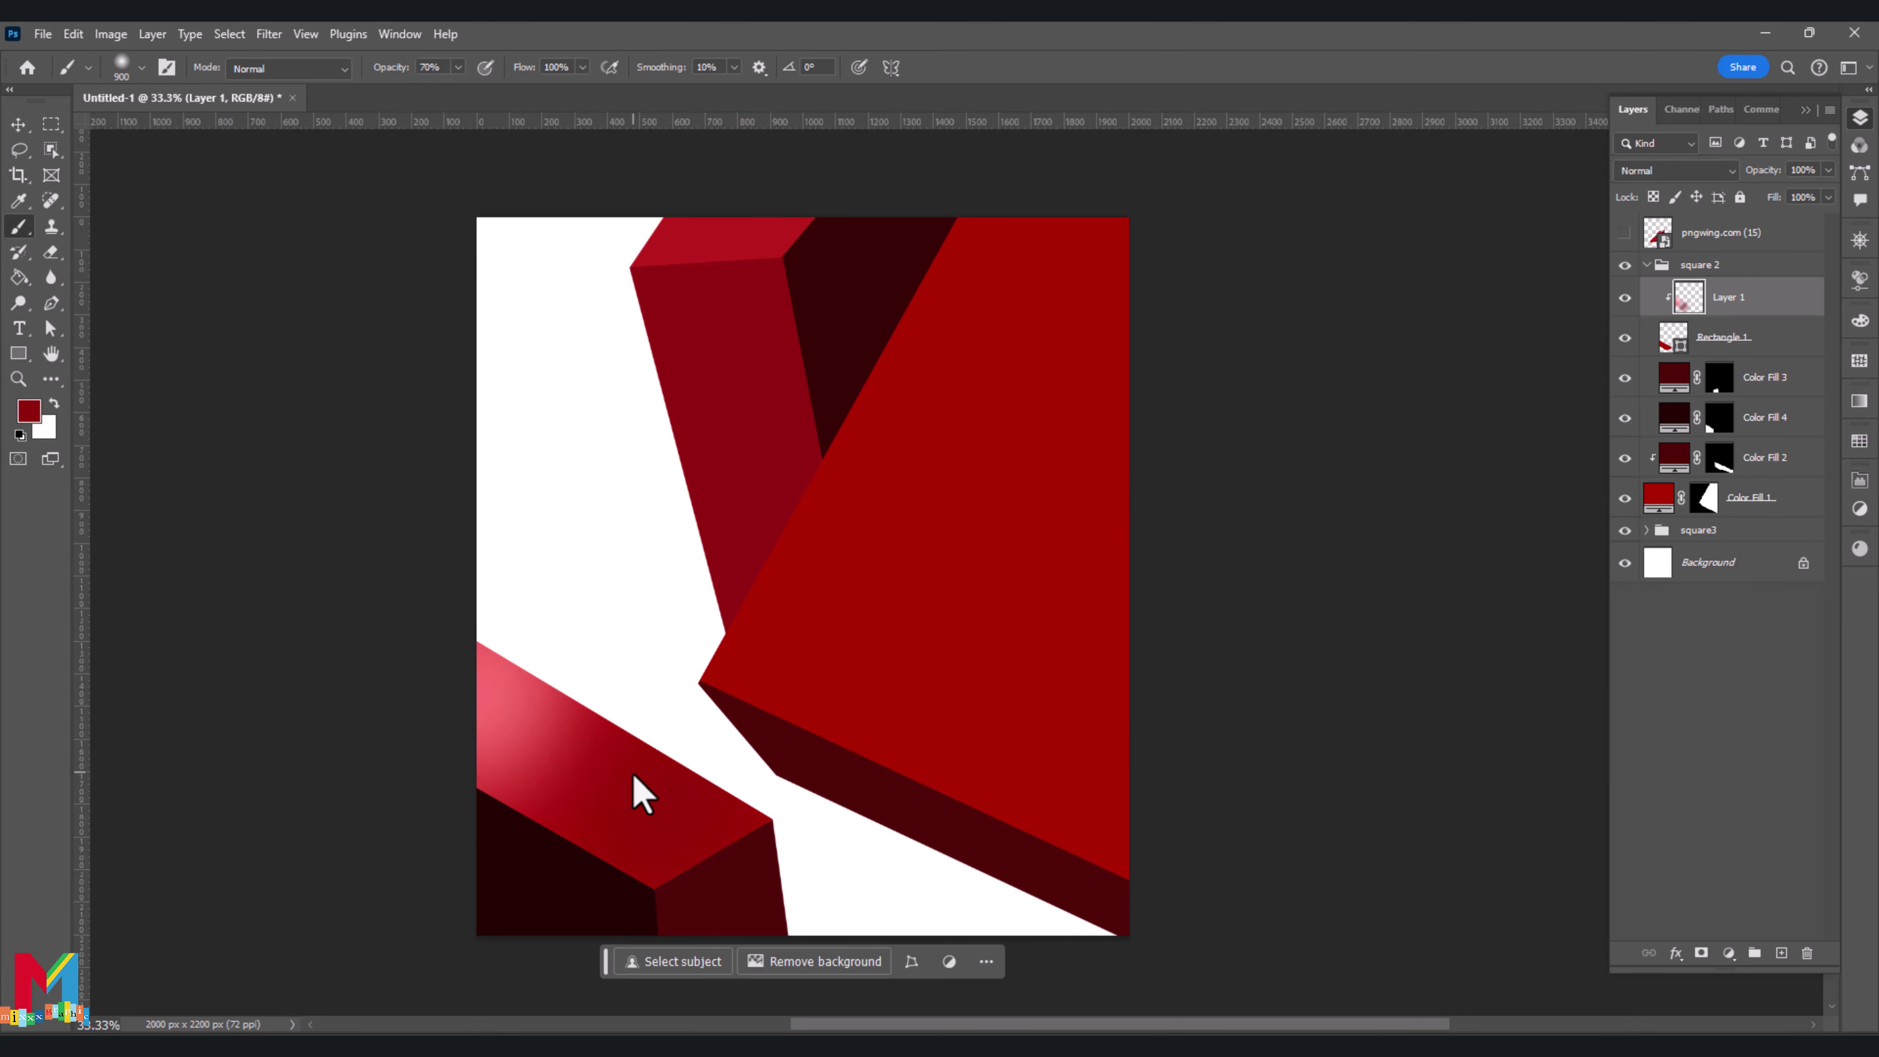
mouse_move(633, 776)
left_mouse_down()
mouse_move(558, 827)
mouse_move(743, 771)
left_mouse_up()
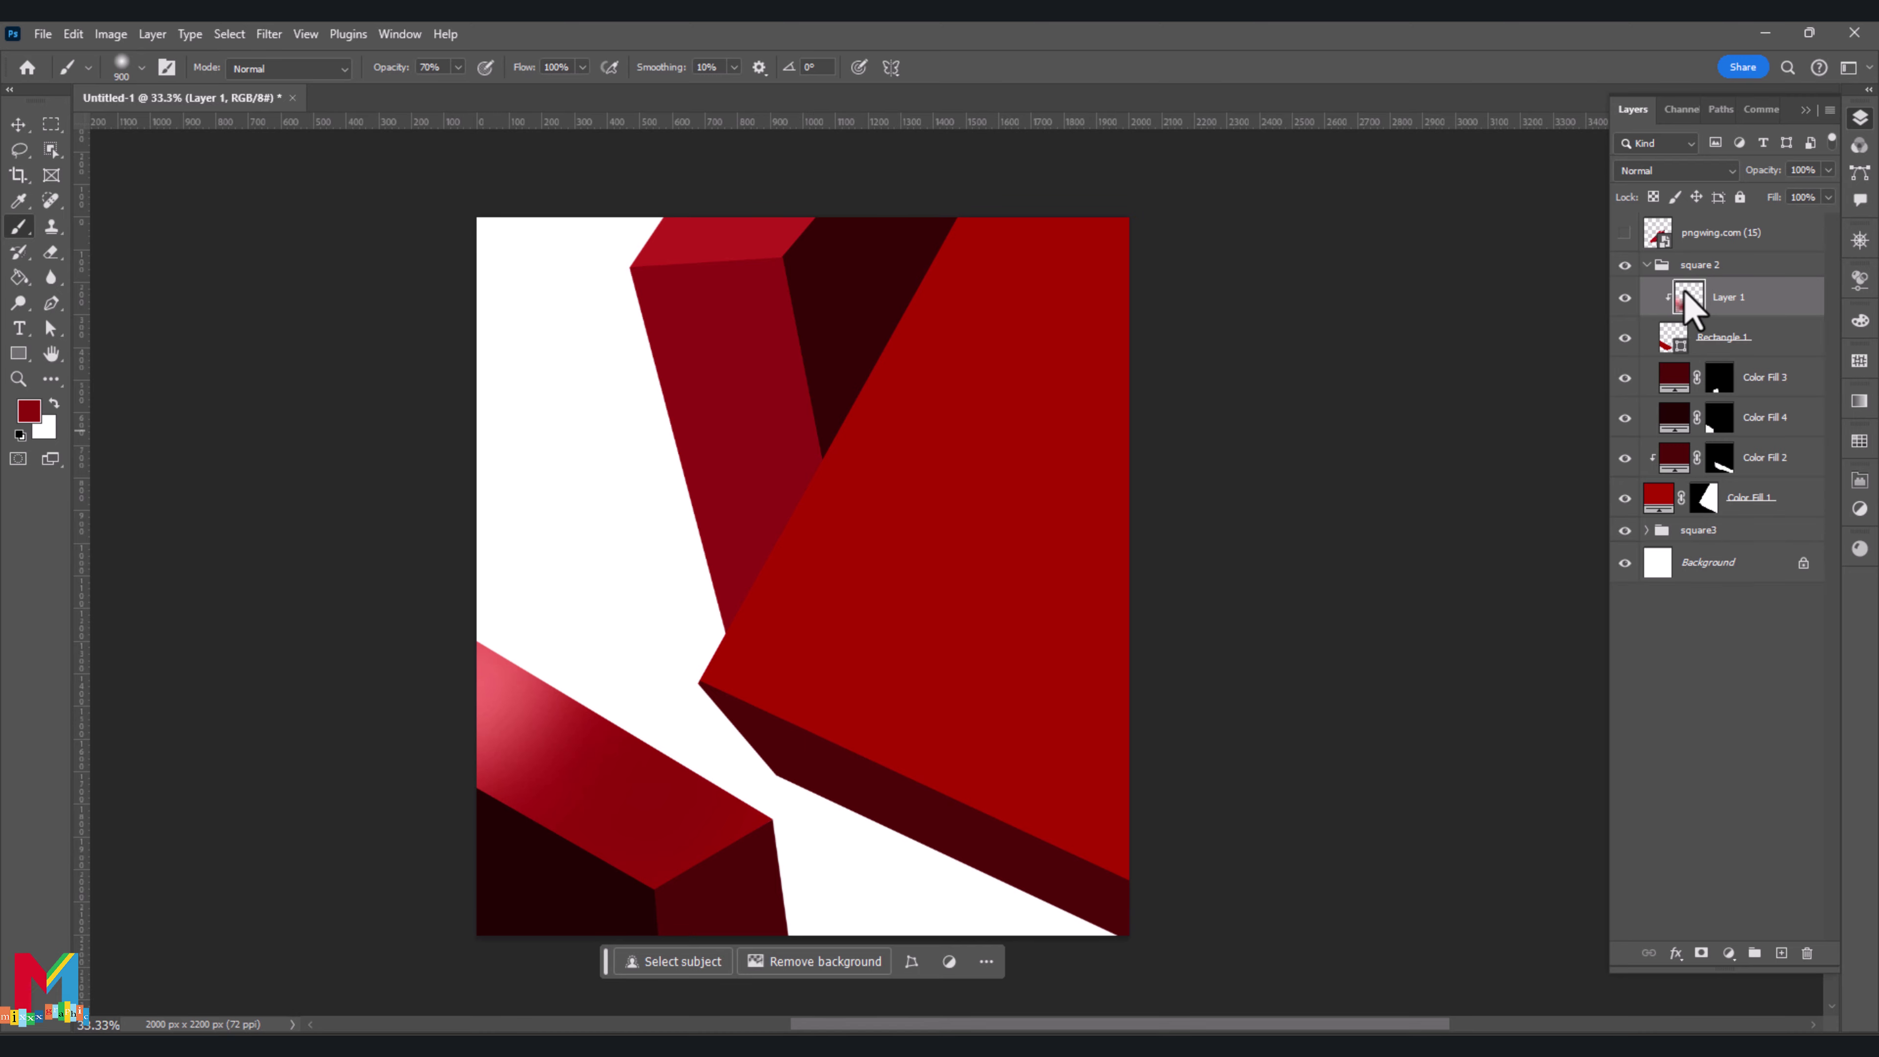
Soften the highlight with a Gaussian Blur of about 130 px
left_click(268, 34)
mouse_move(300, 305)
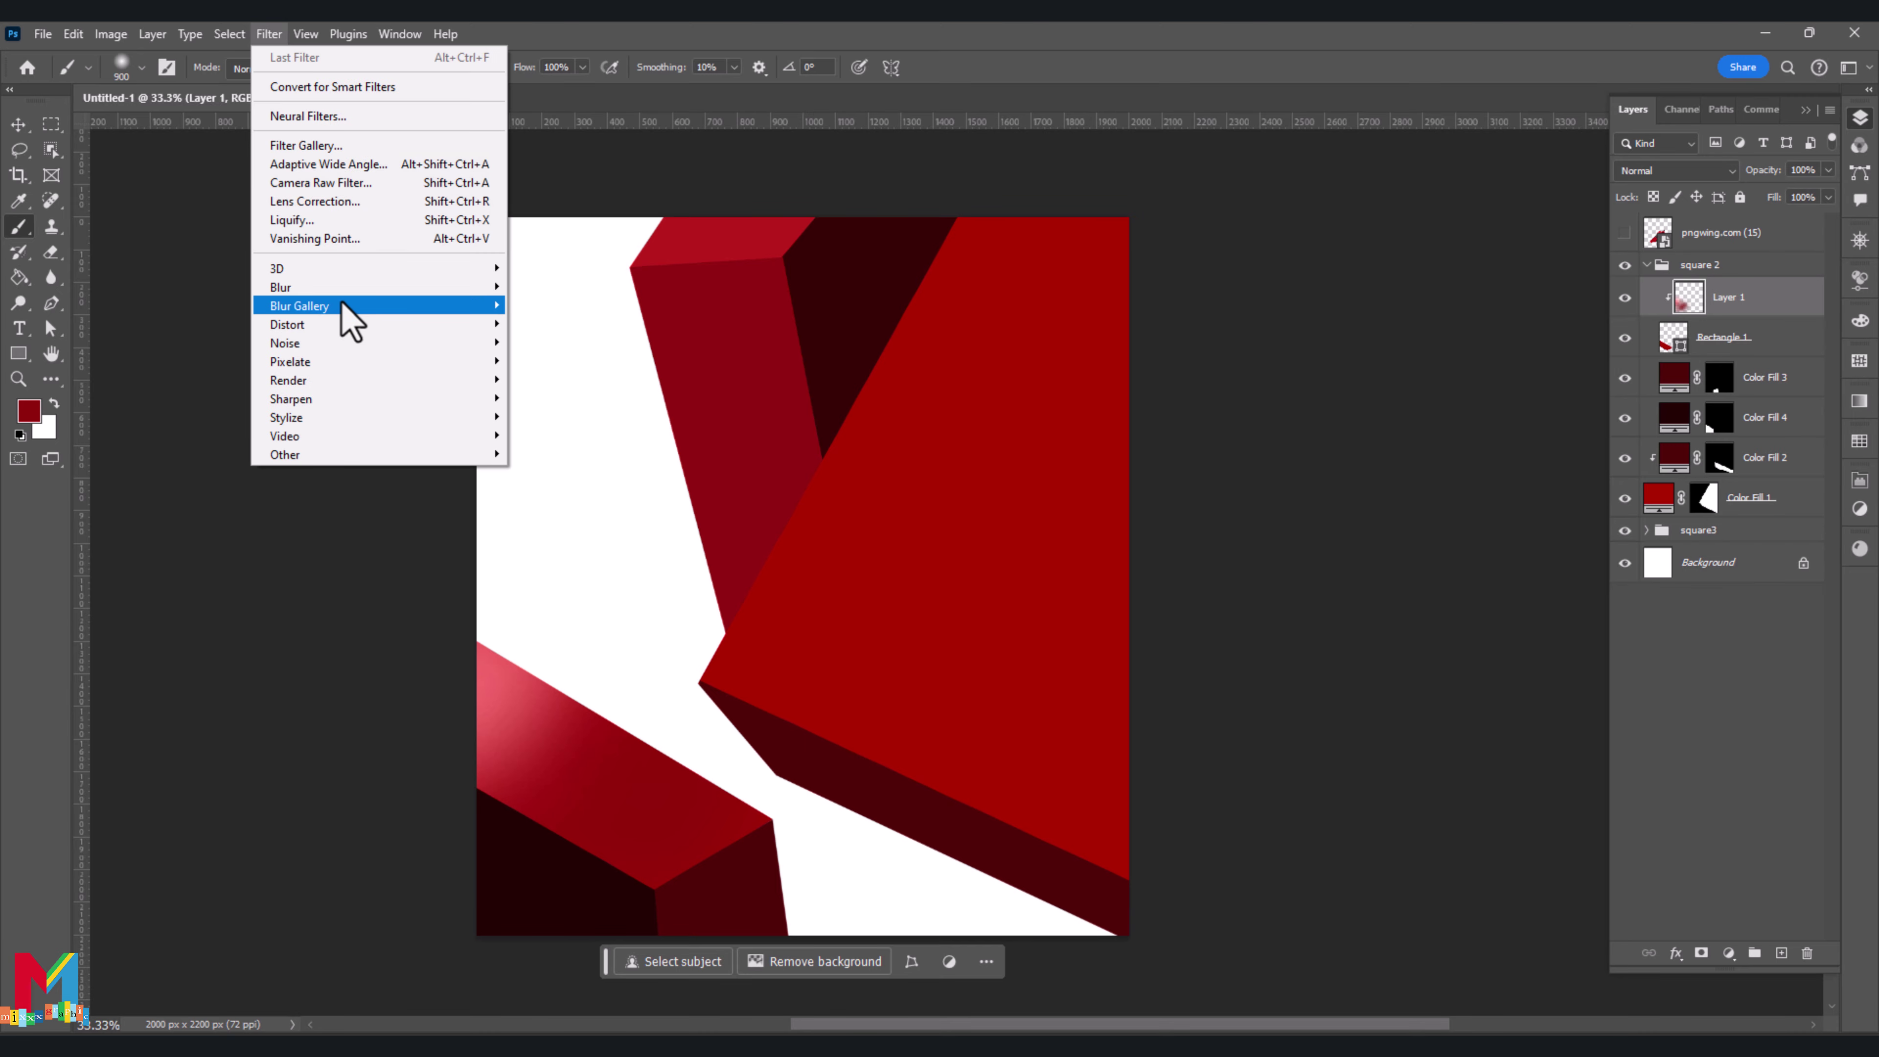
left_click(561, 361)
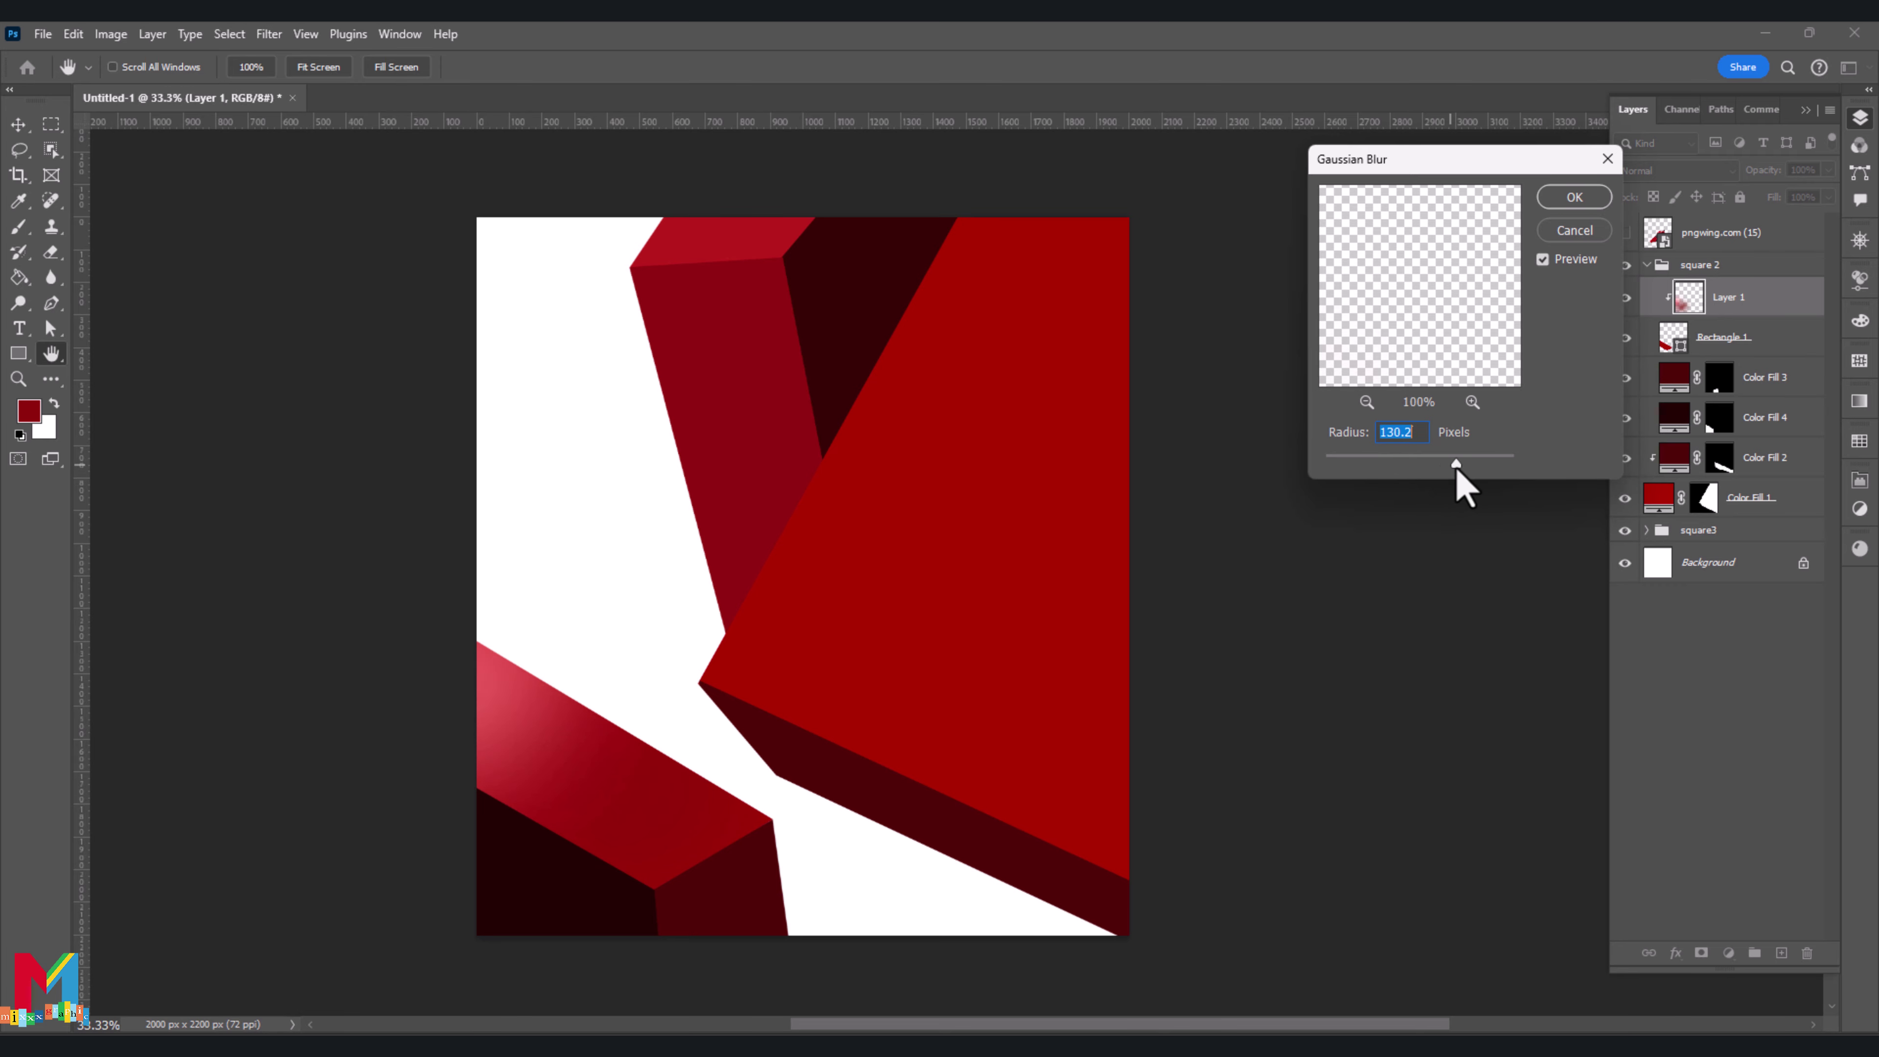
left_click(1568, 198)
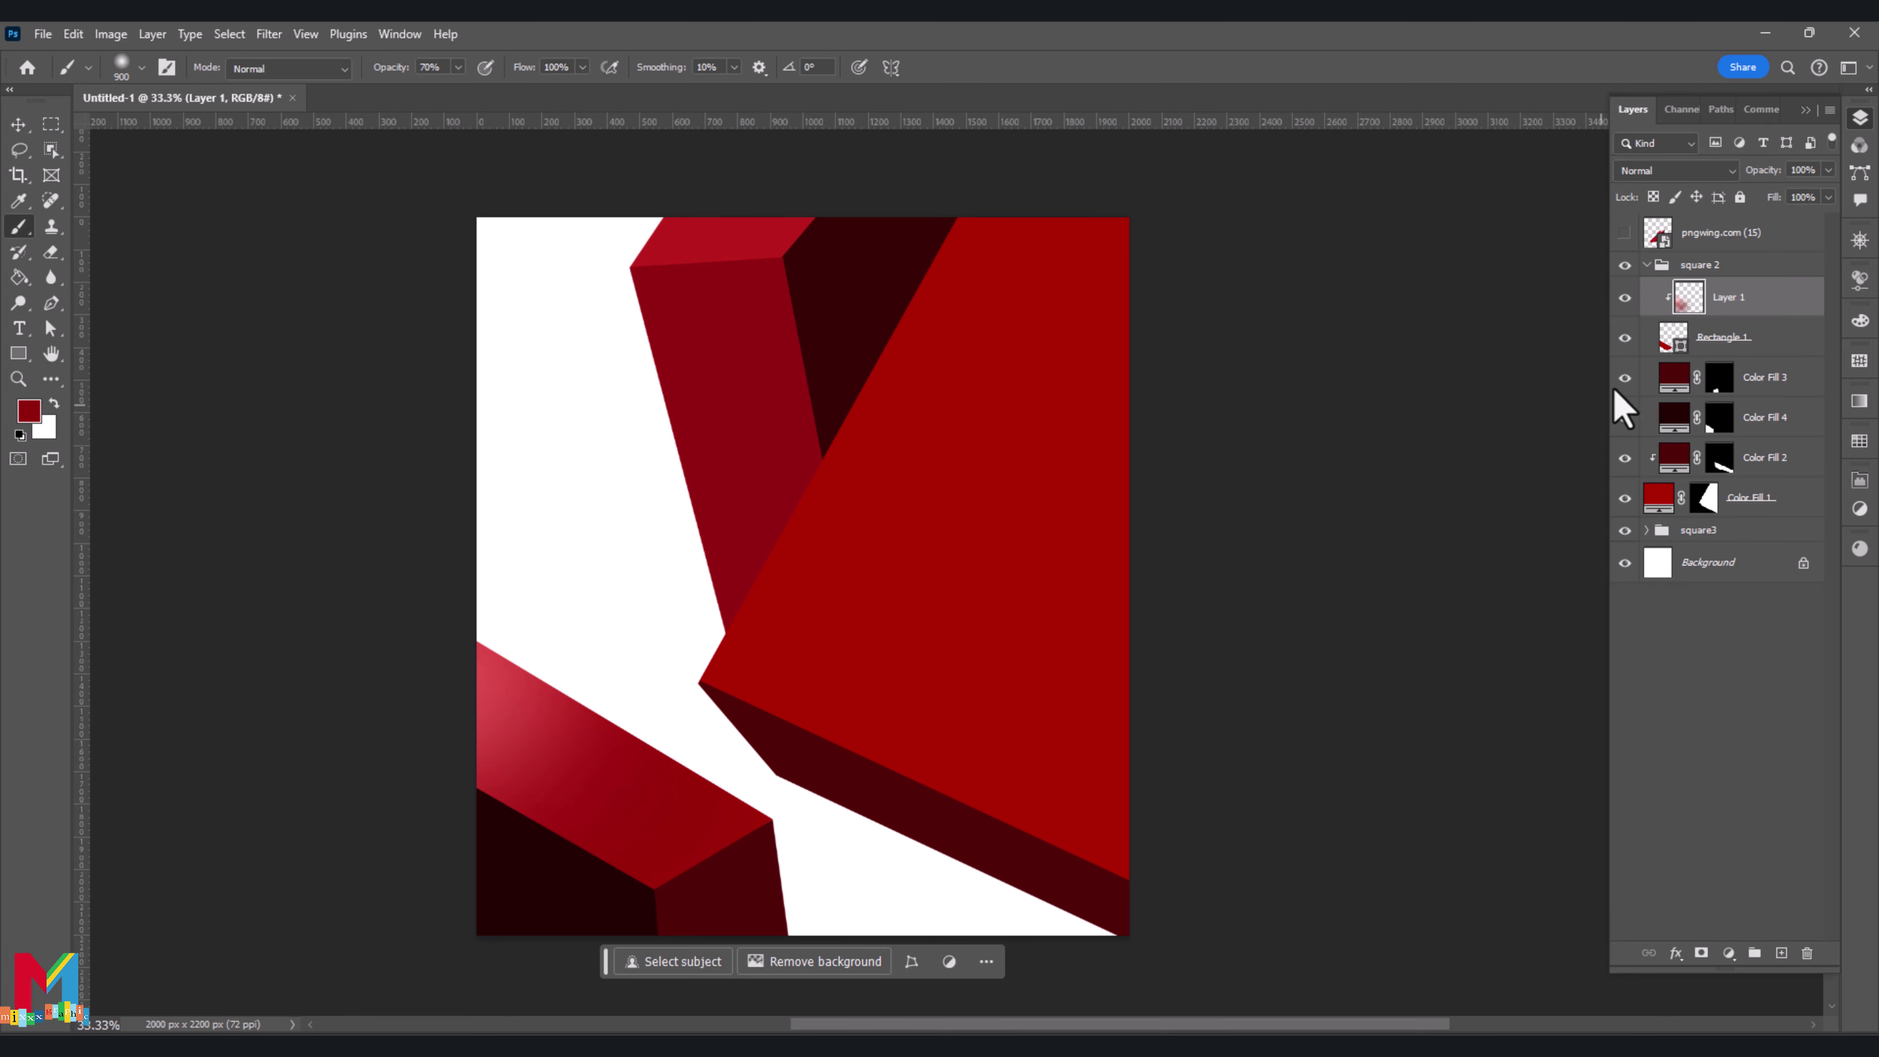
left_click(1625, 338)
Add a new Layer 2 clipped to Color Fill 3 on the lower-left block
left_click(1625, 378)
left_click(1771, 400)
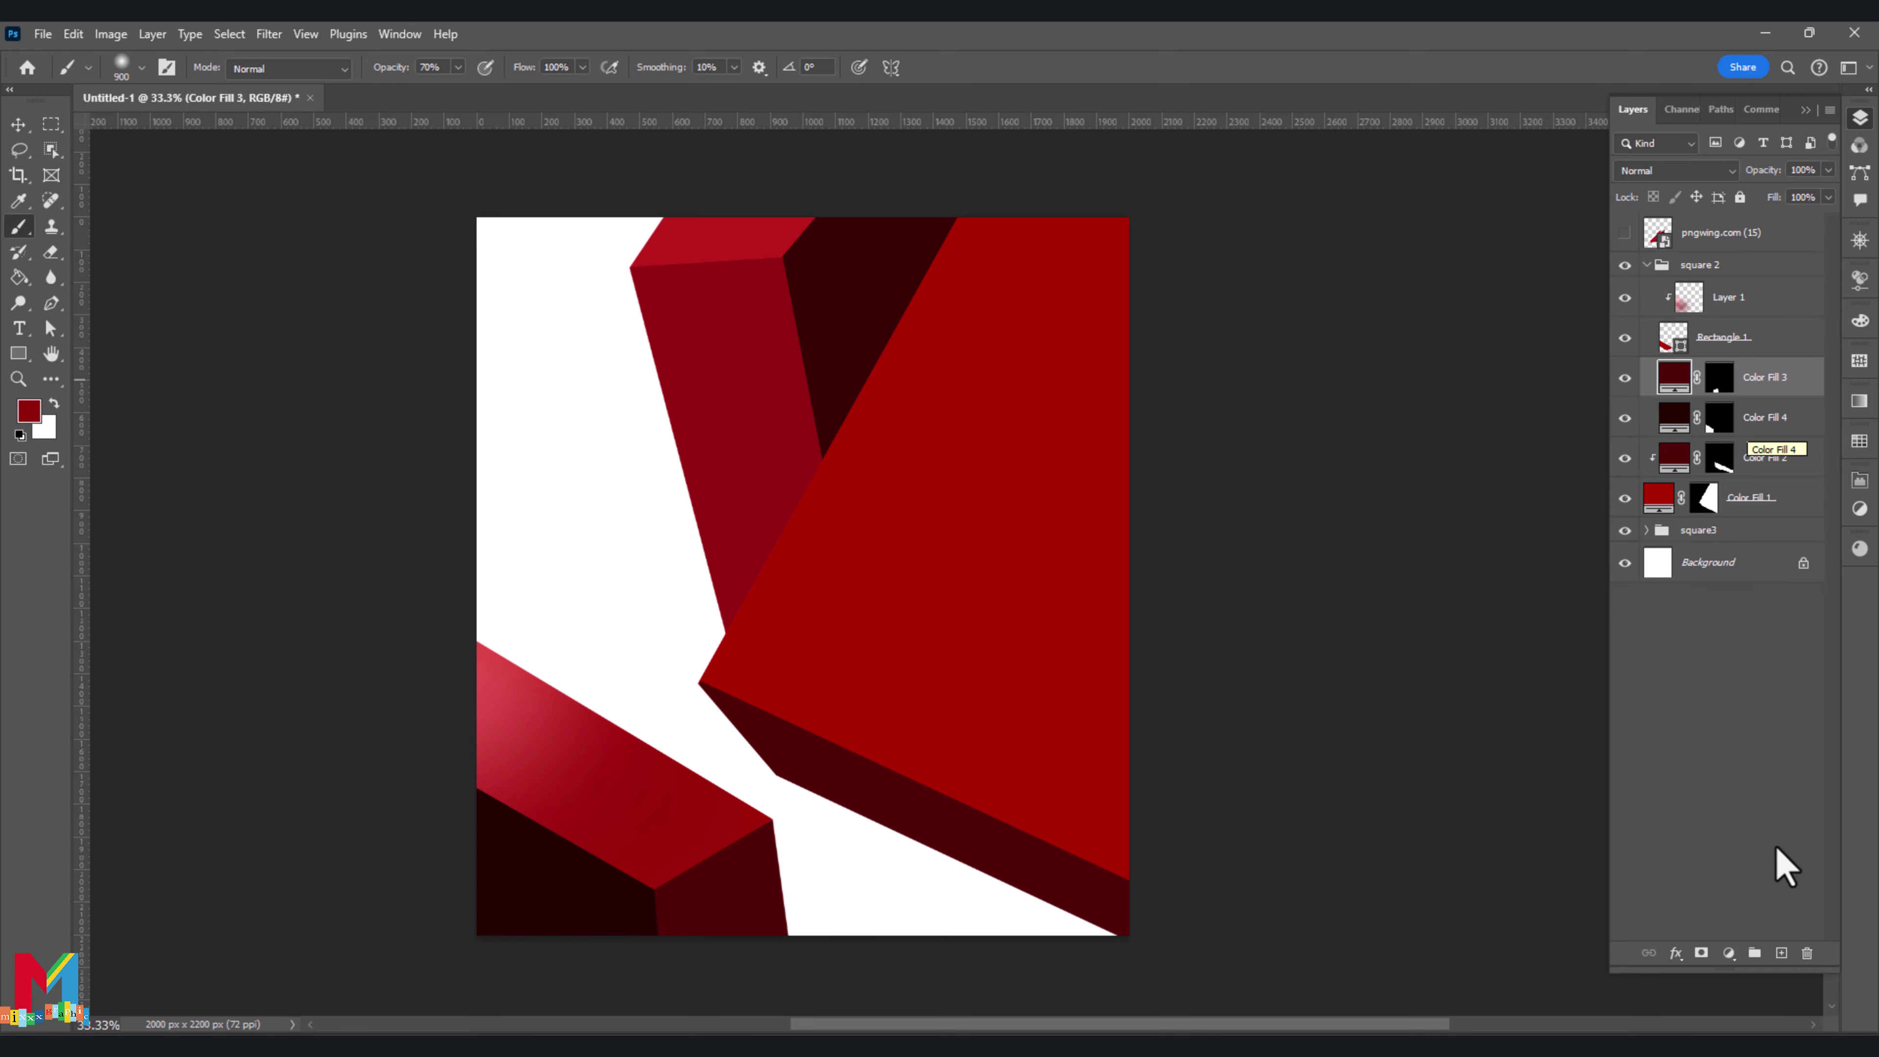
left_click(1782, 953)
right_click(1779, 360)
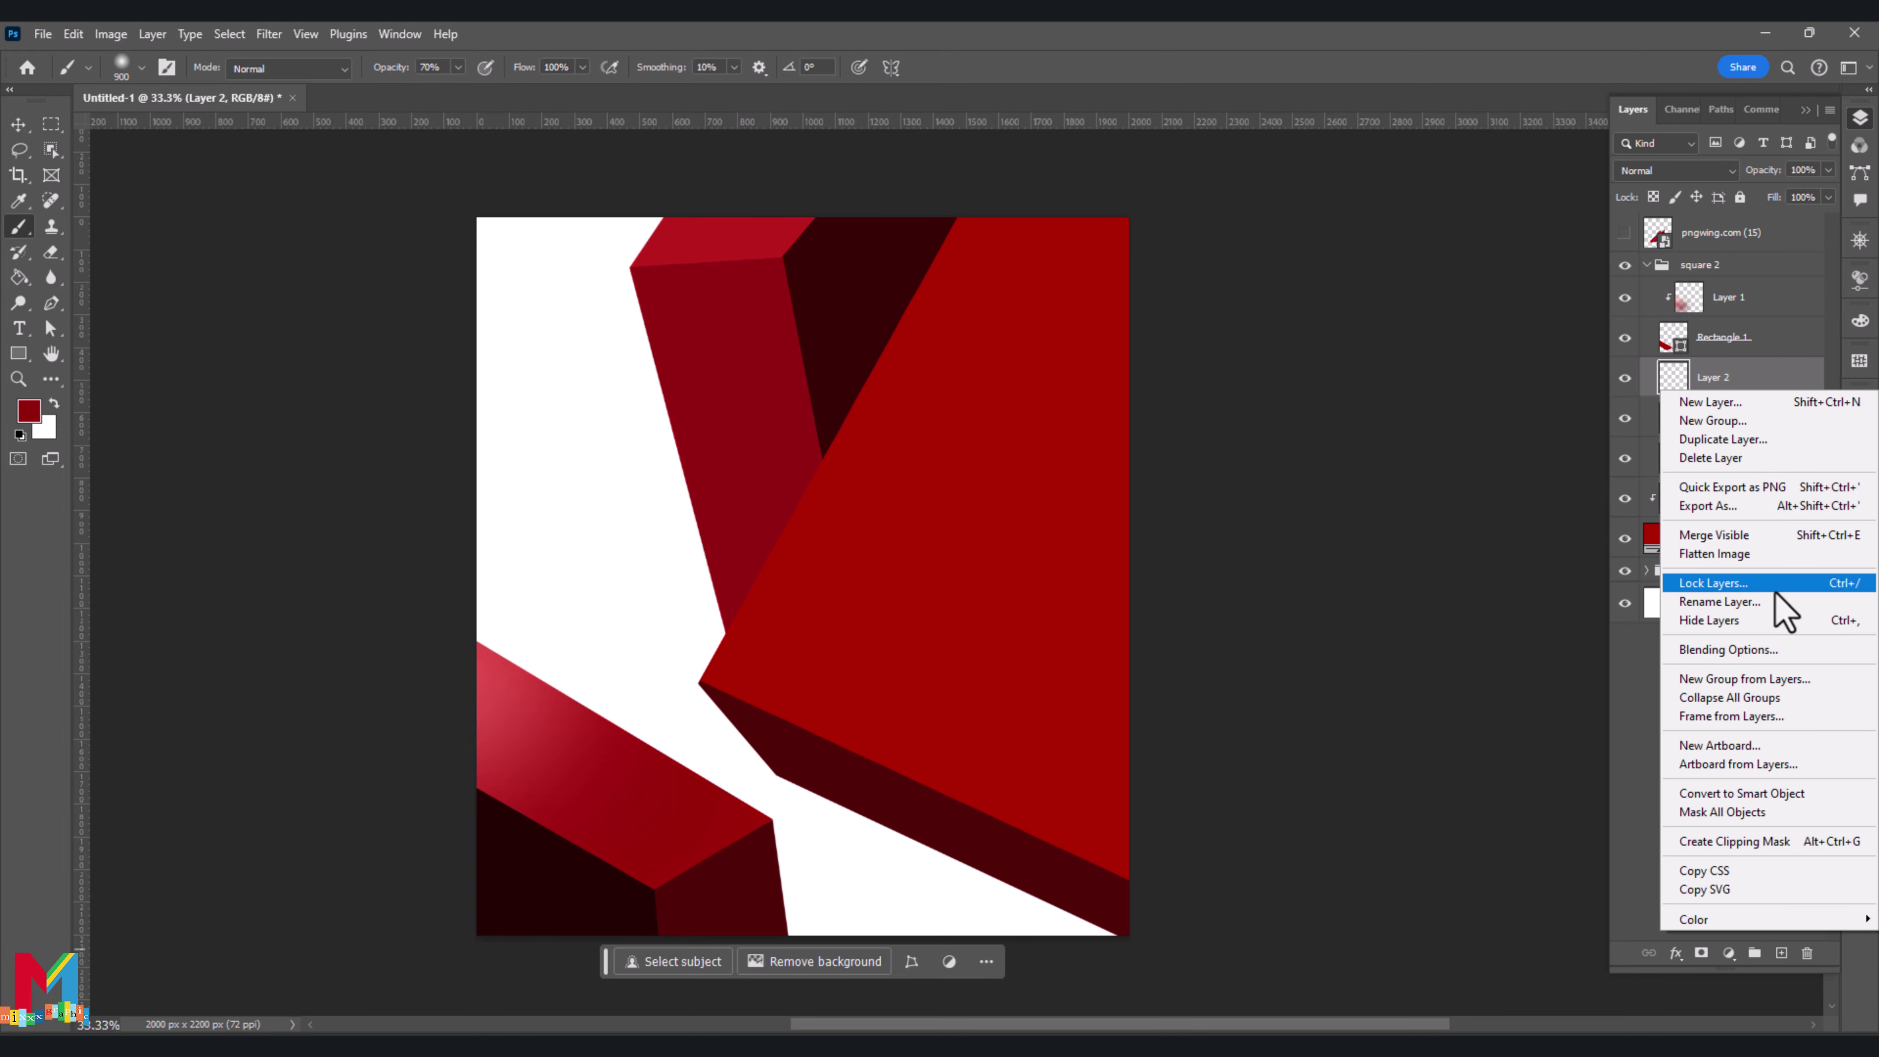
left_click(1768, 842)
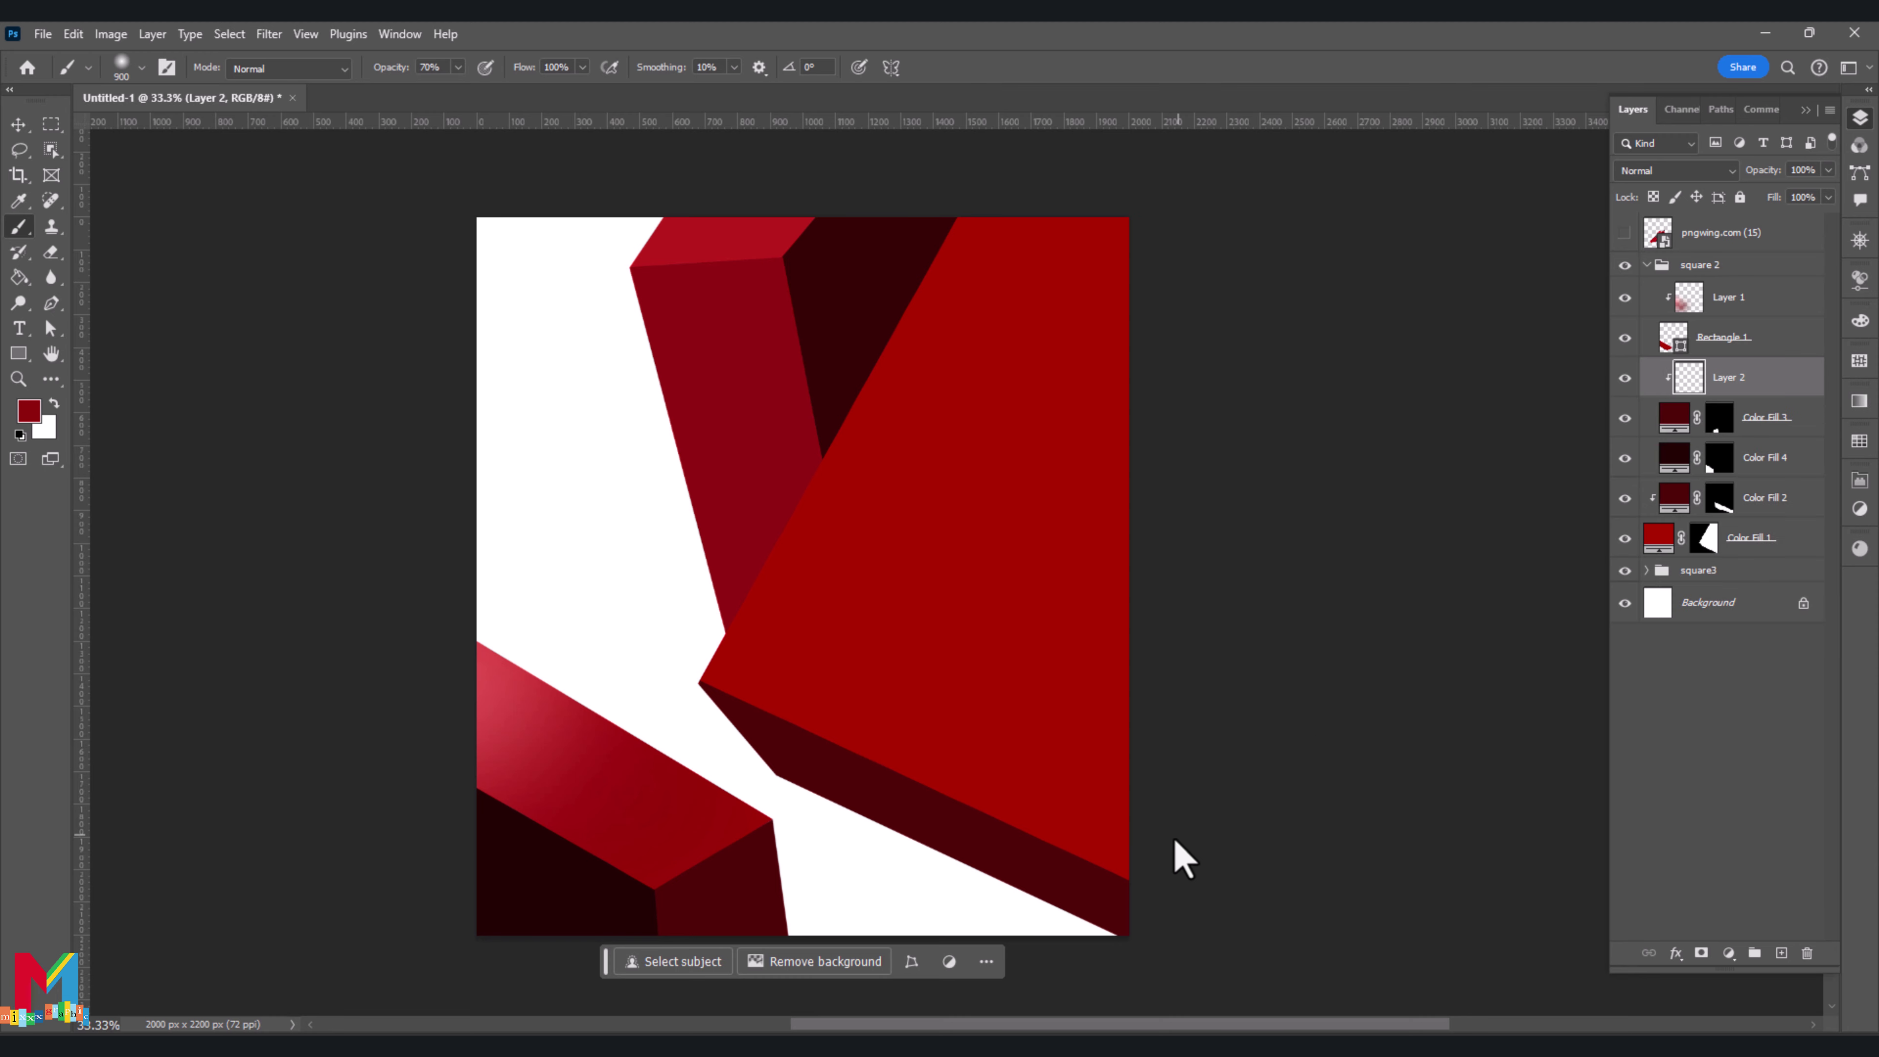
Sample the dark red and brush shading over the block's lower faces
left_click(38, 412)
left_click(576, 857)
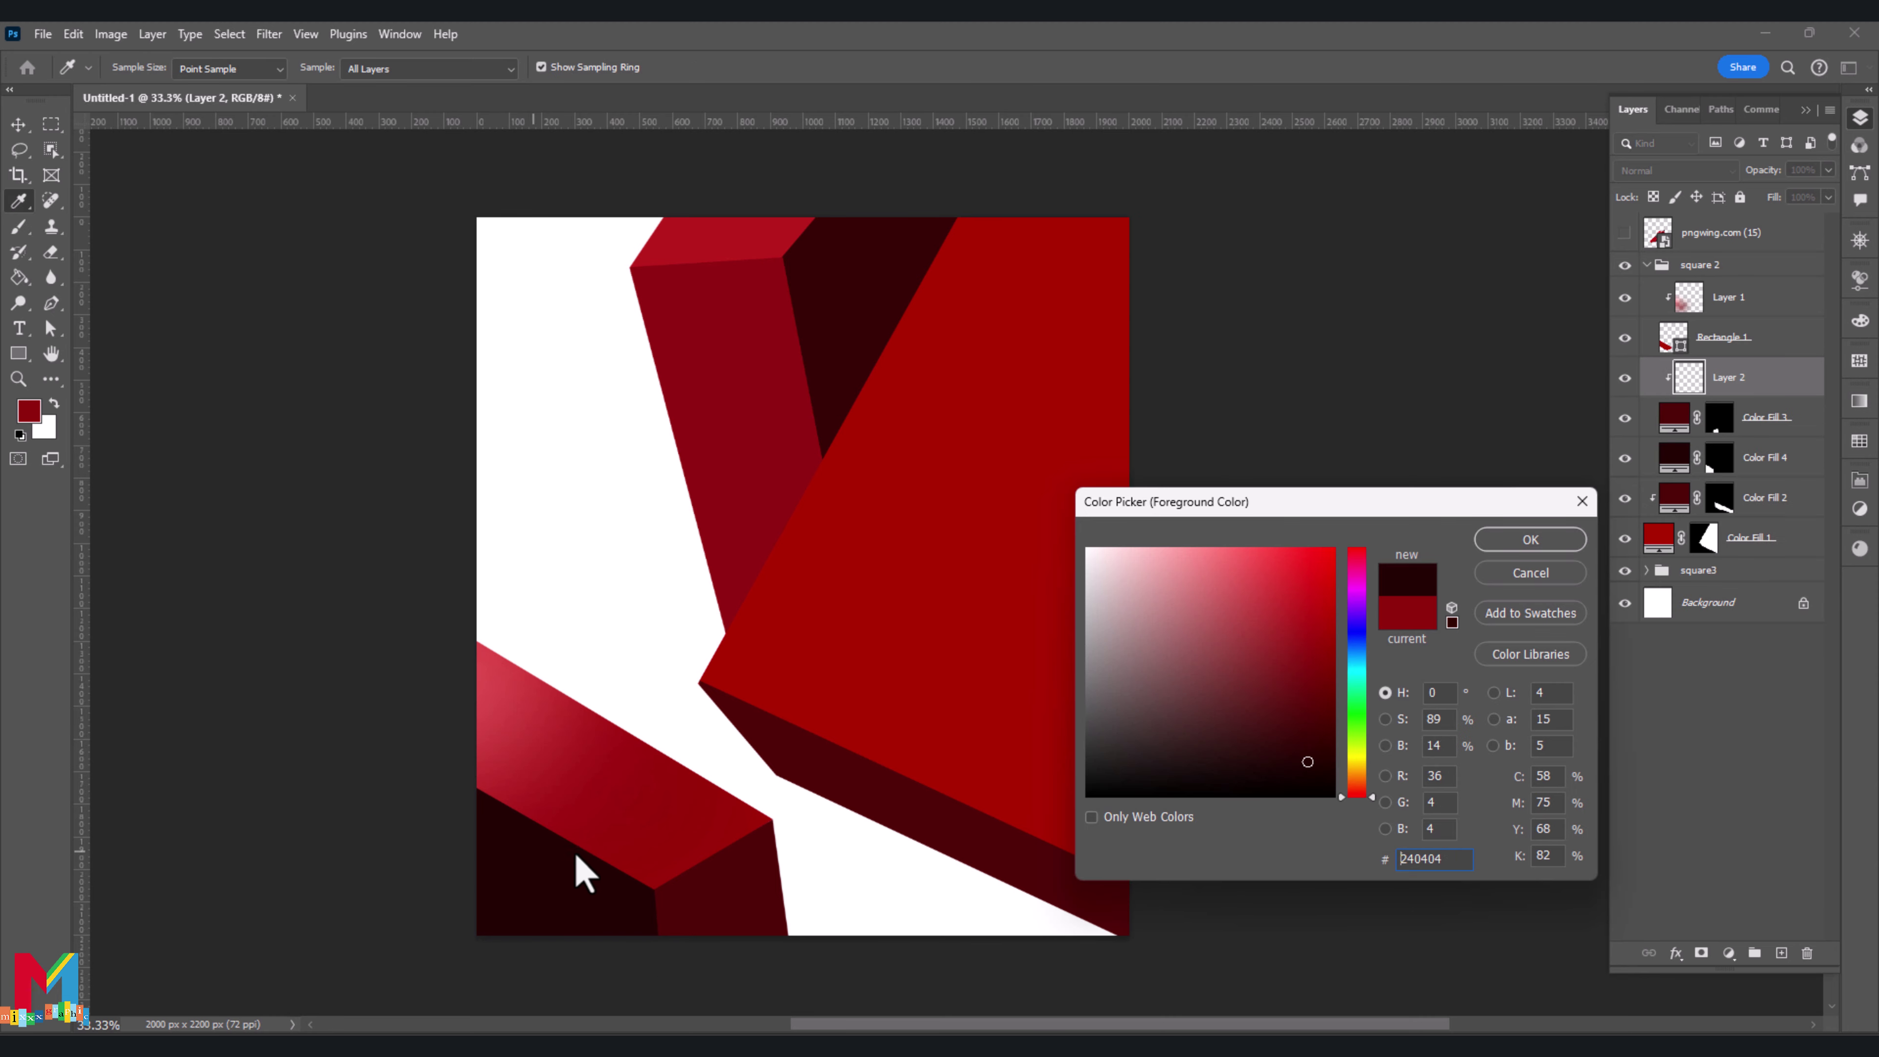
left_click(1531, 539)
key("b")
scroll(796, 747, "down", 2)
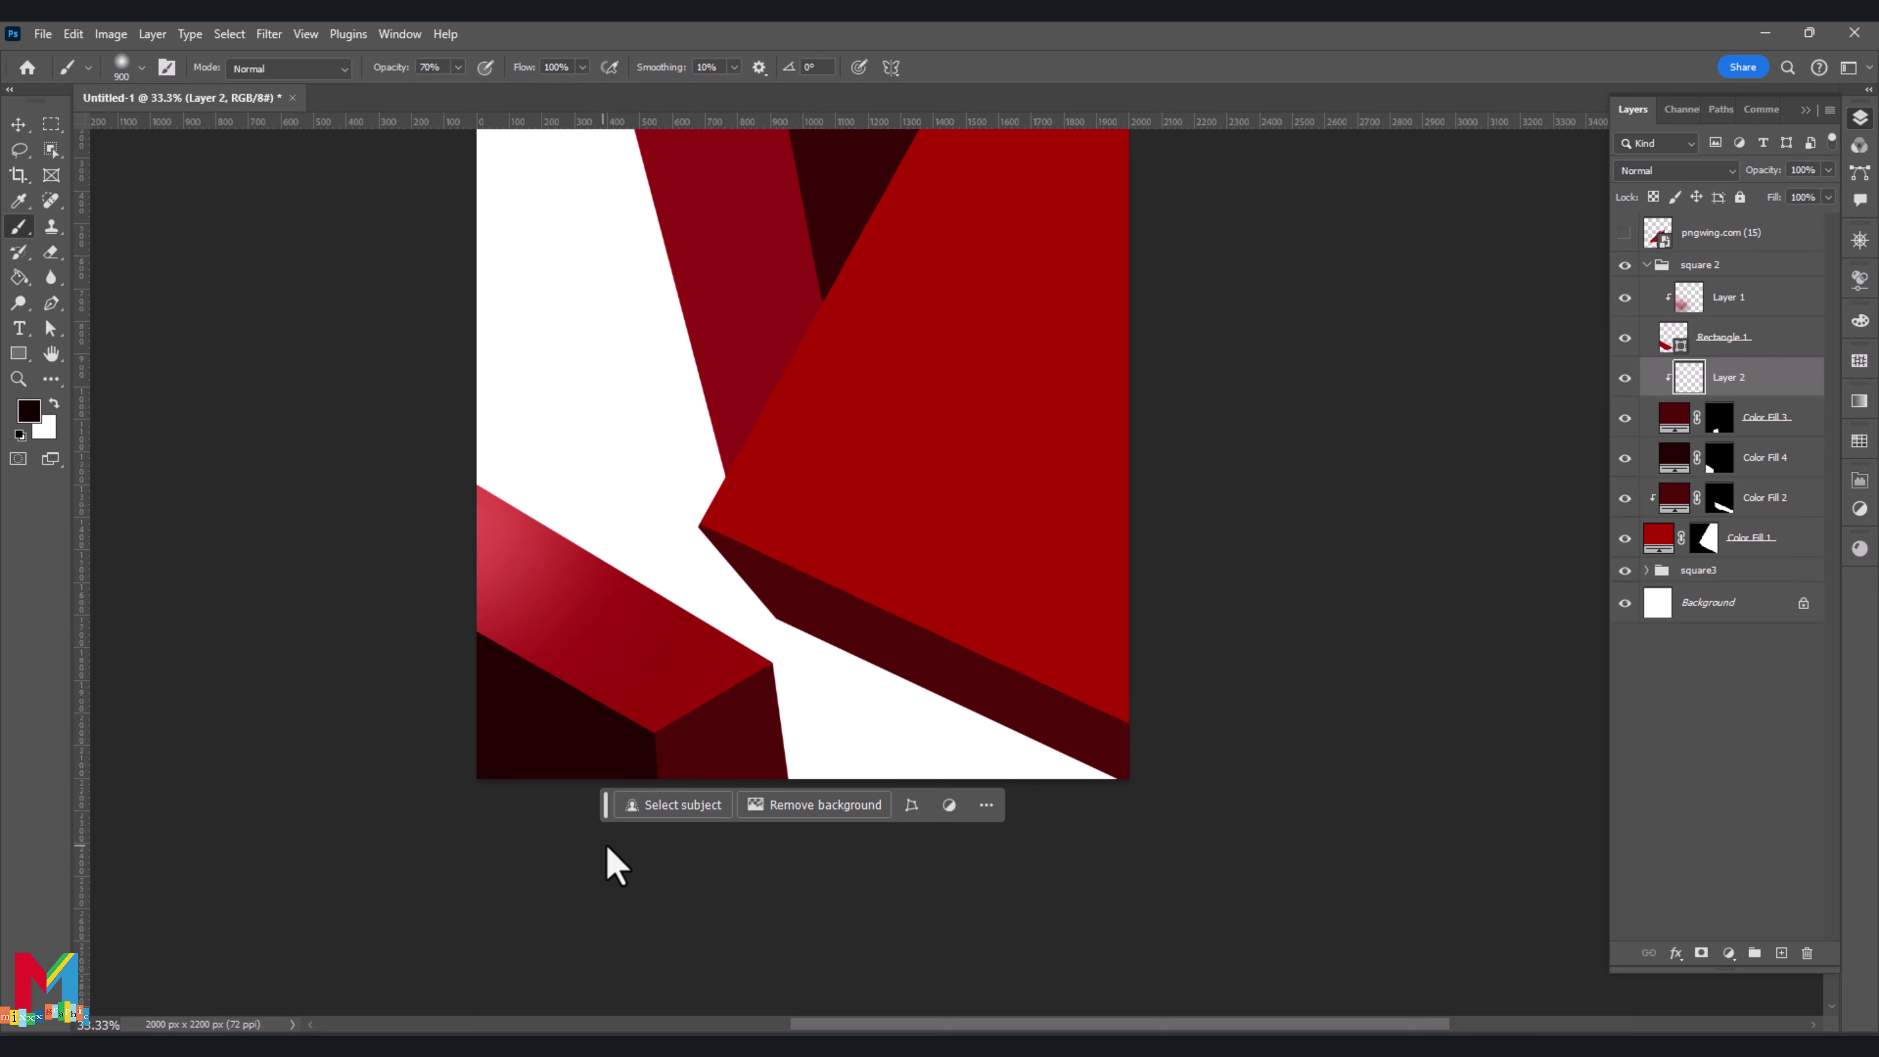
left_click_drag(607, 804, 636, 974)
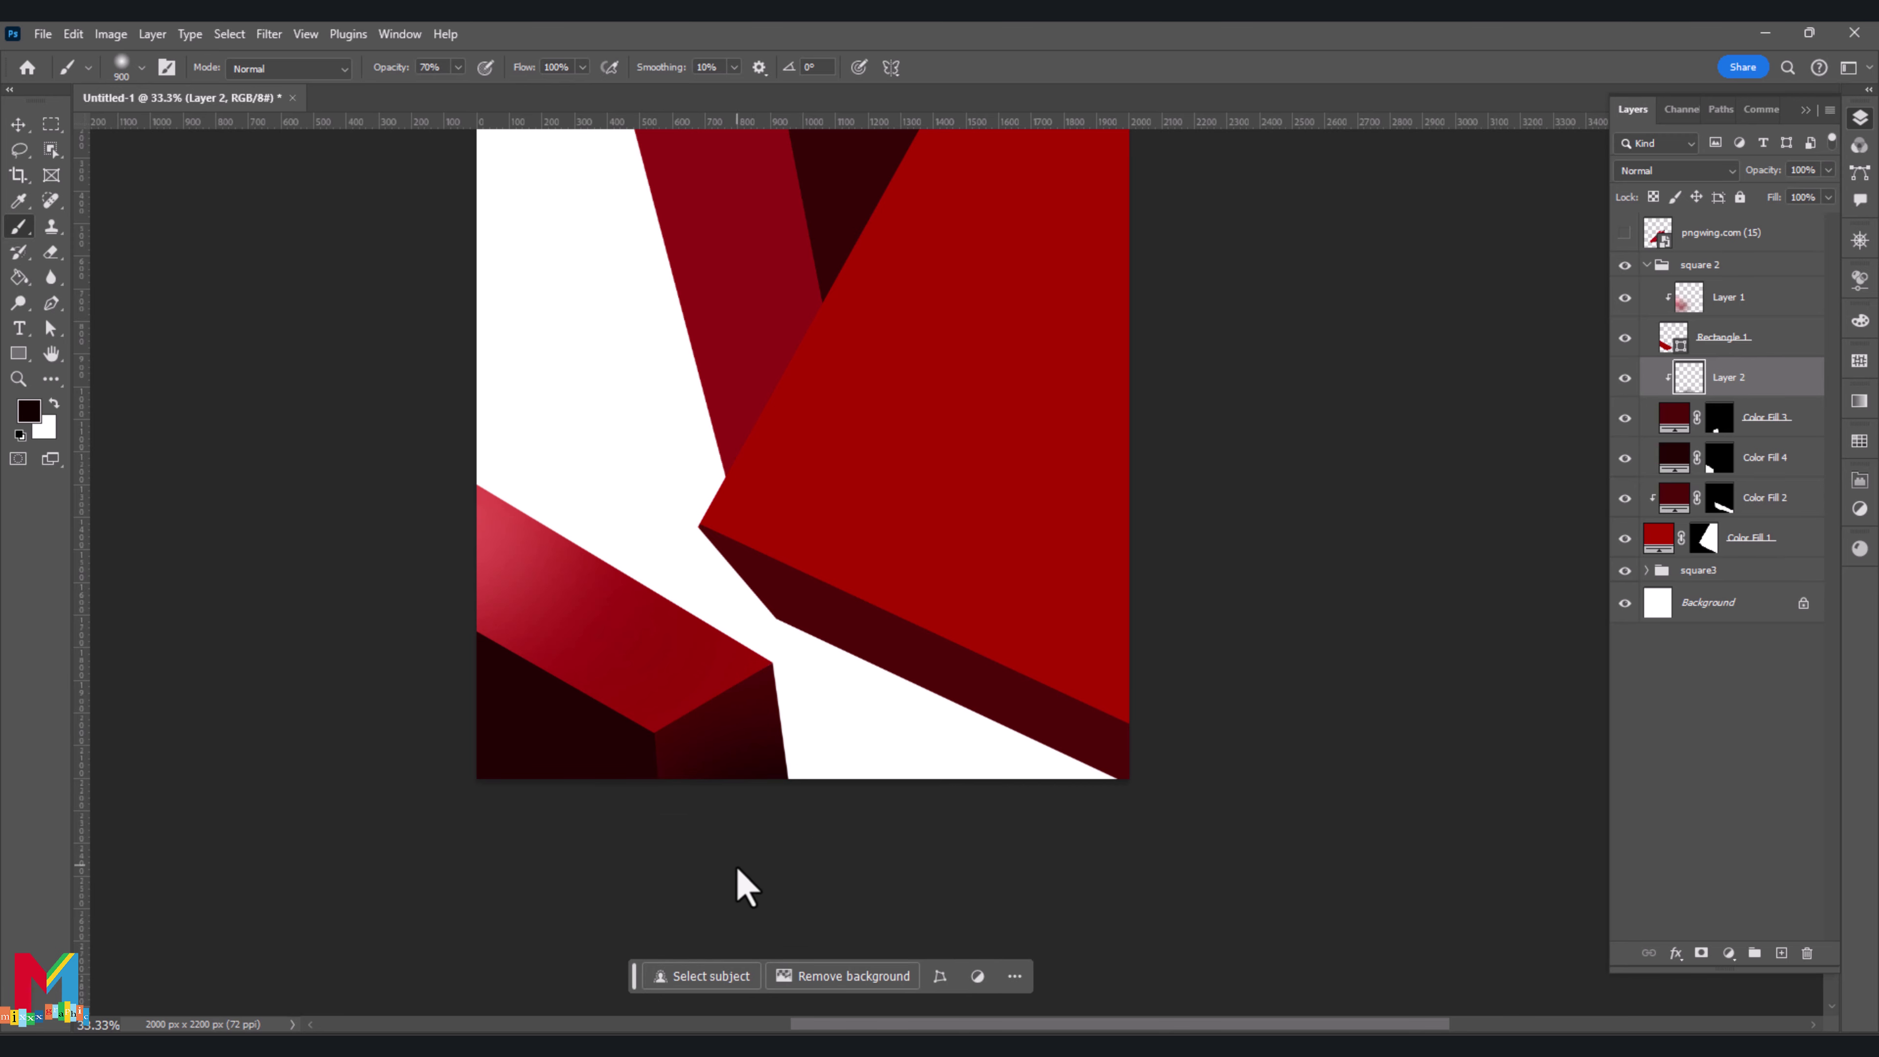
Soften the dark shading with a 133 px Gaussian Blur
left_click(275, 34)
mouse_move(376, 286)
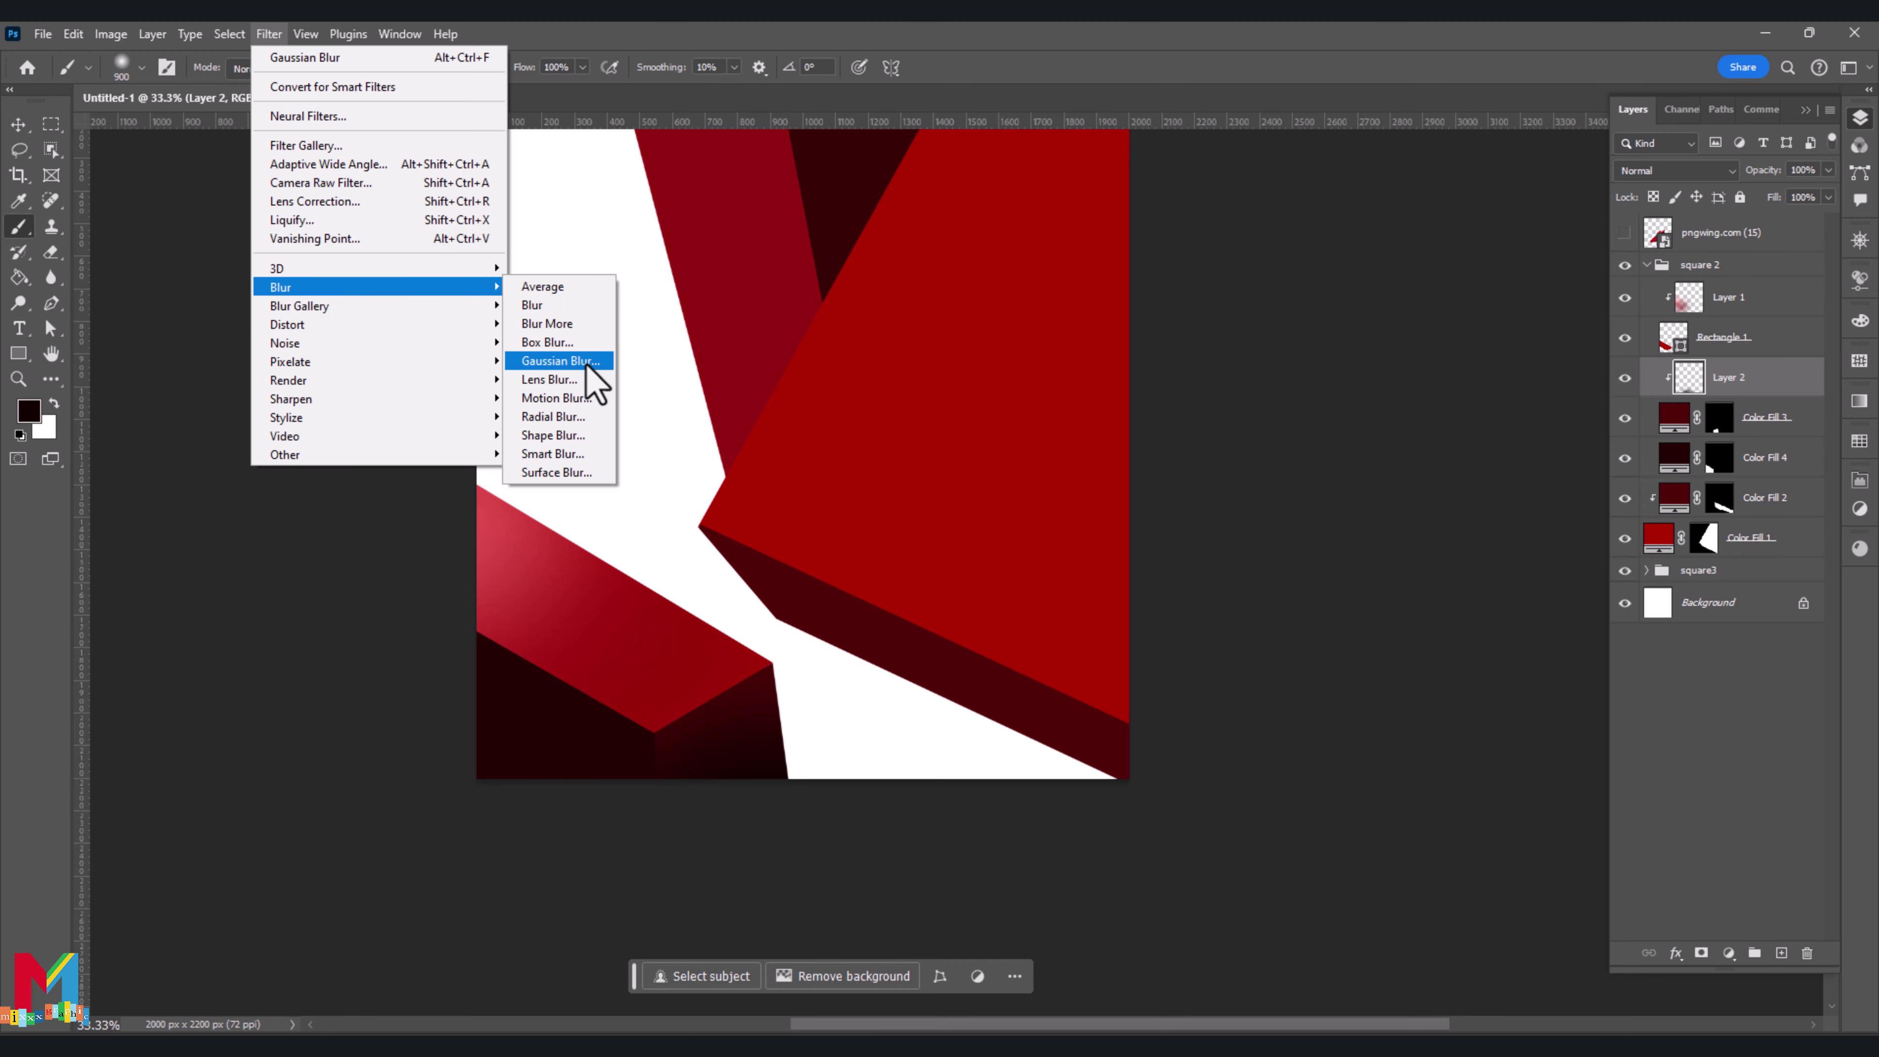
left_click(577, 361)
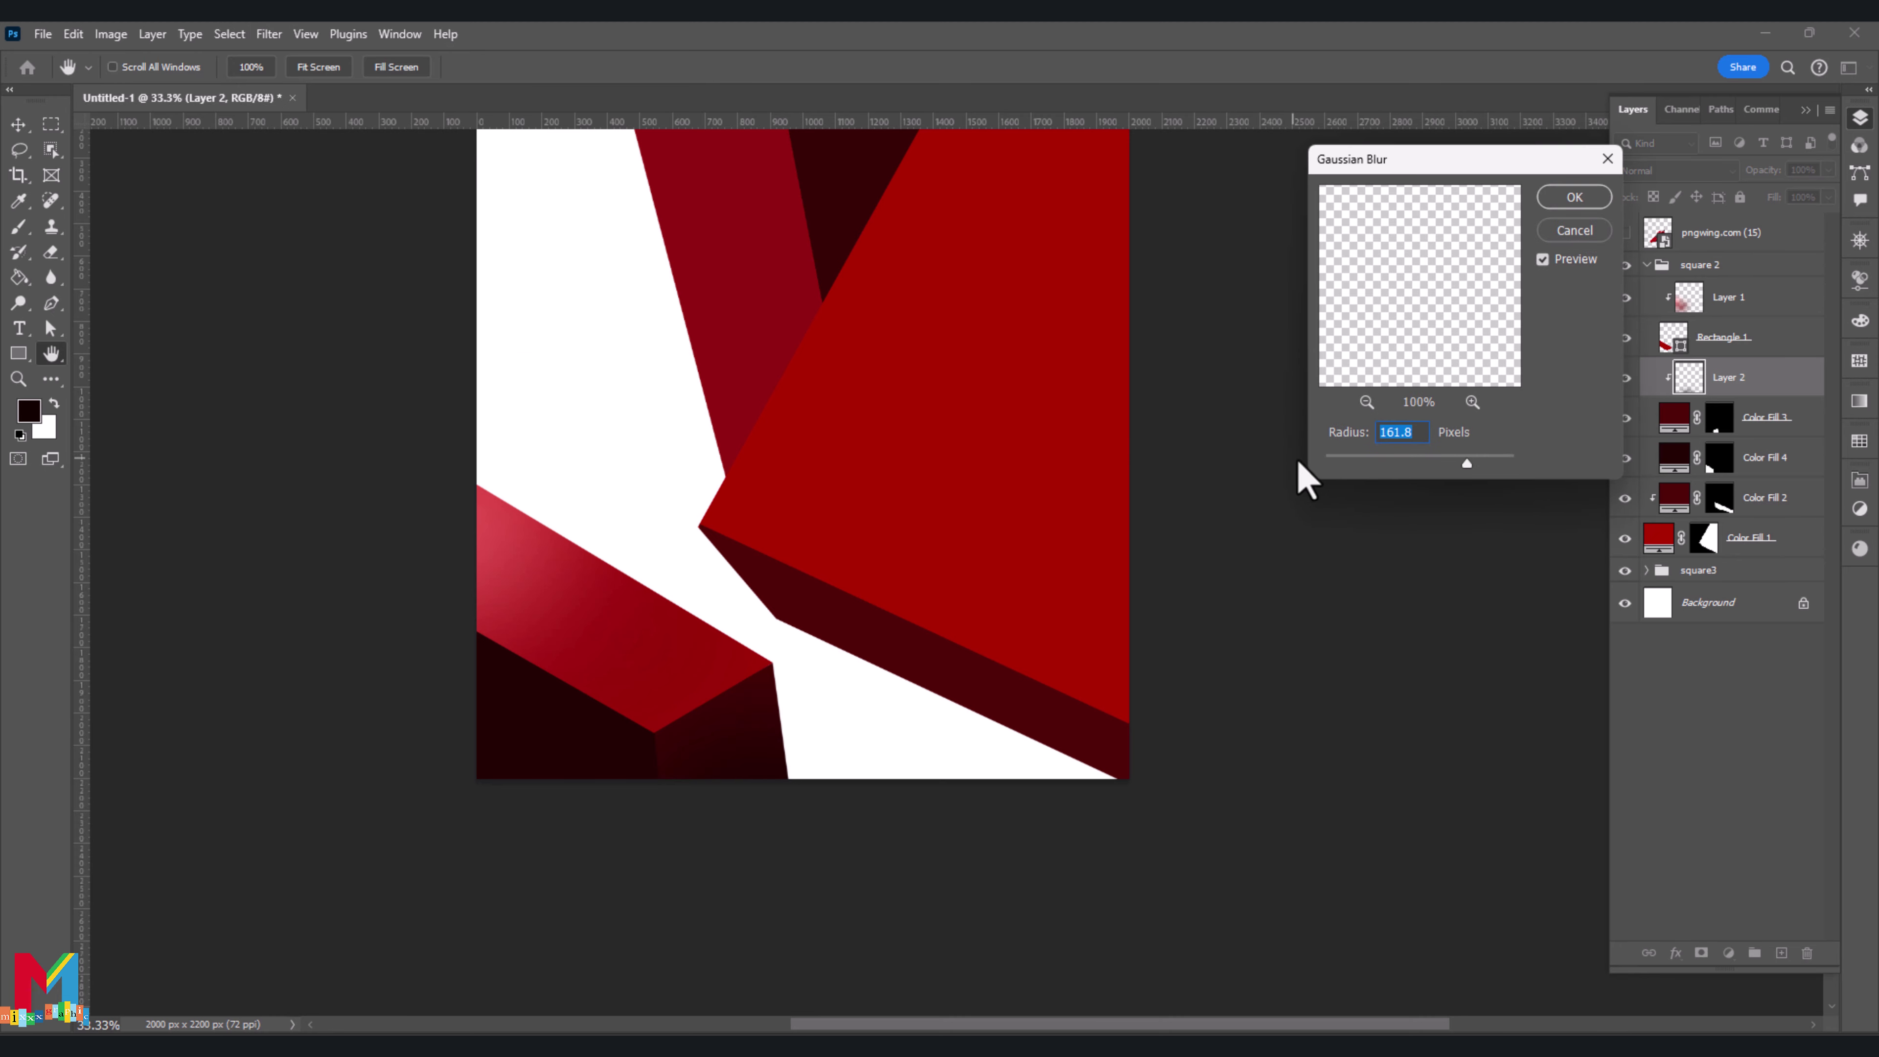
left_click(1575, 197)
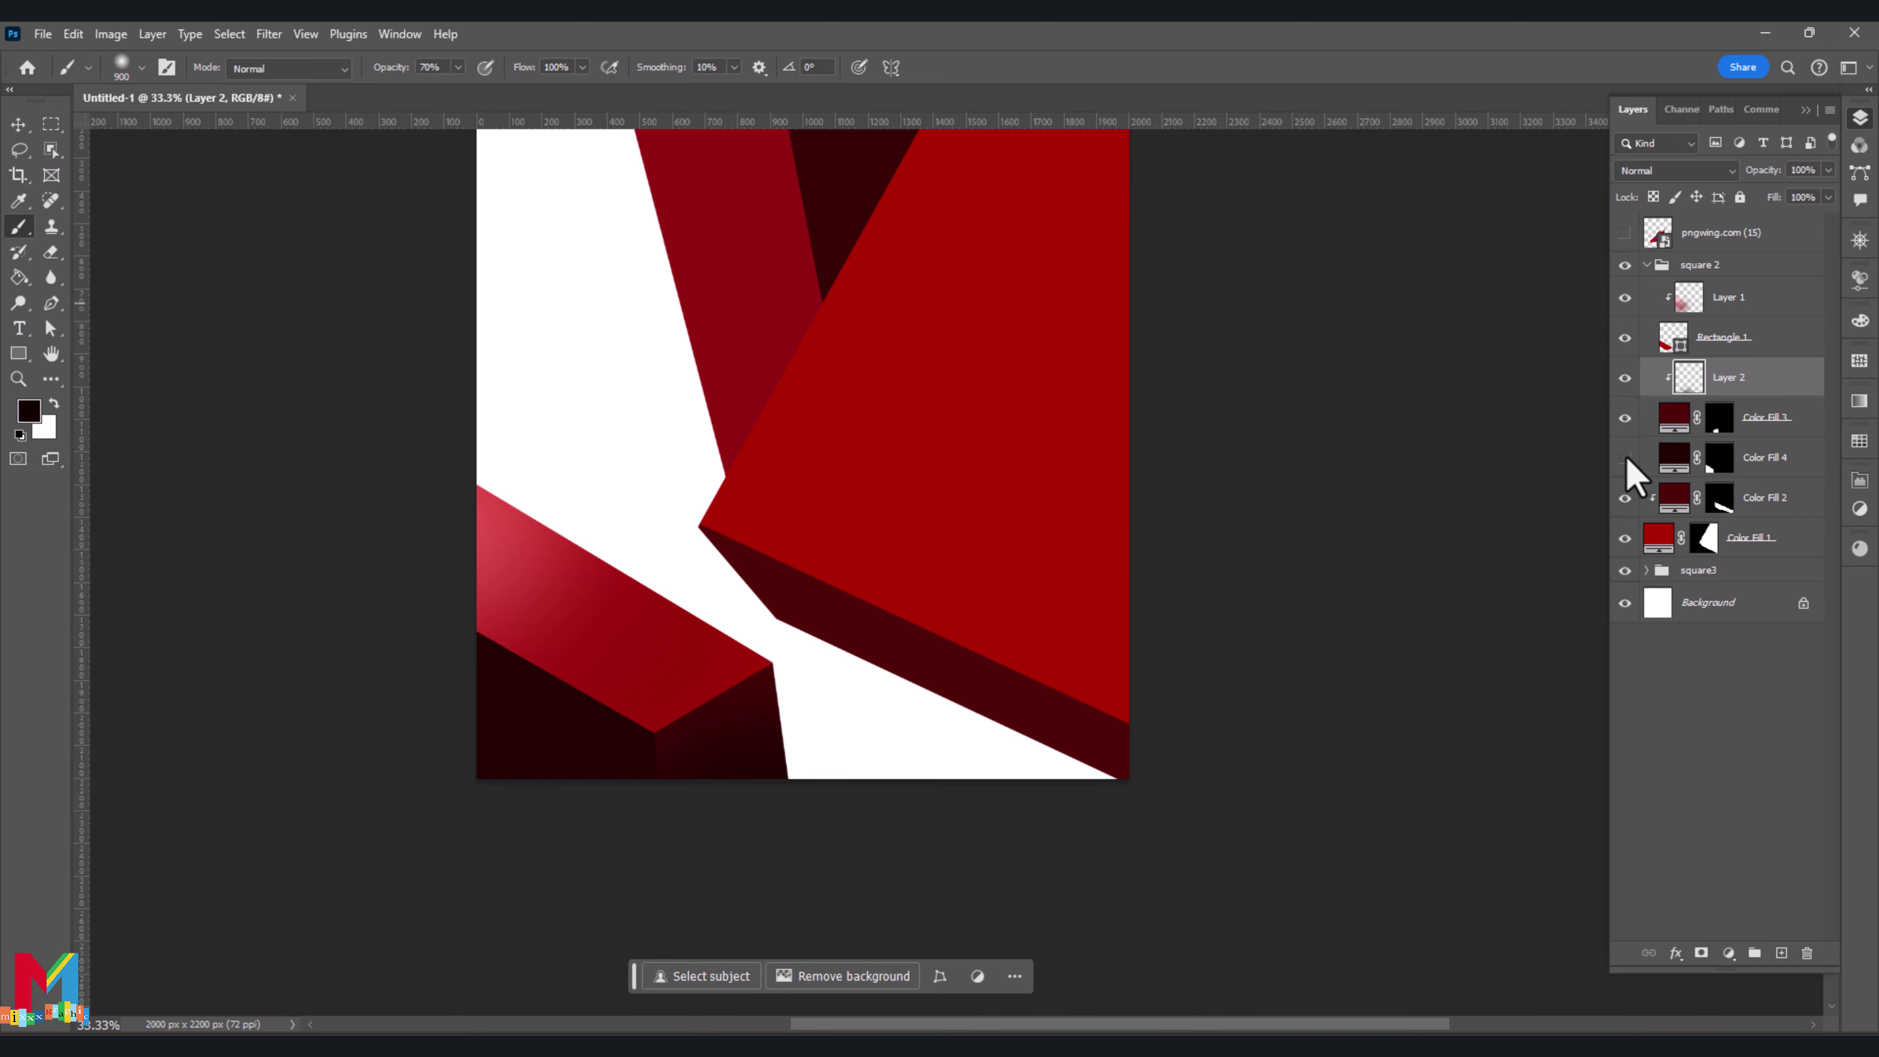
Add a new Layer 3 clipped to Color Fill 1, the big red block
double_click(1674, 456)
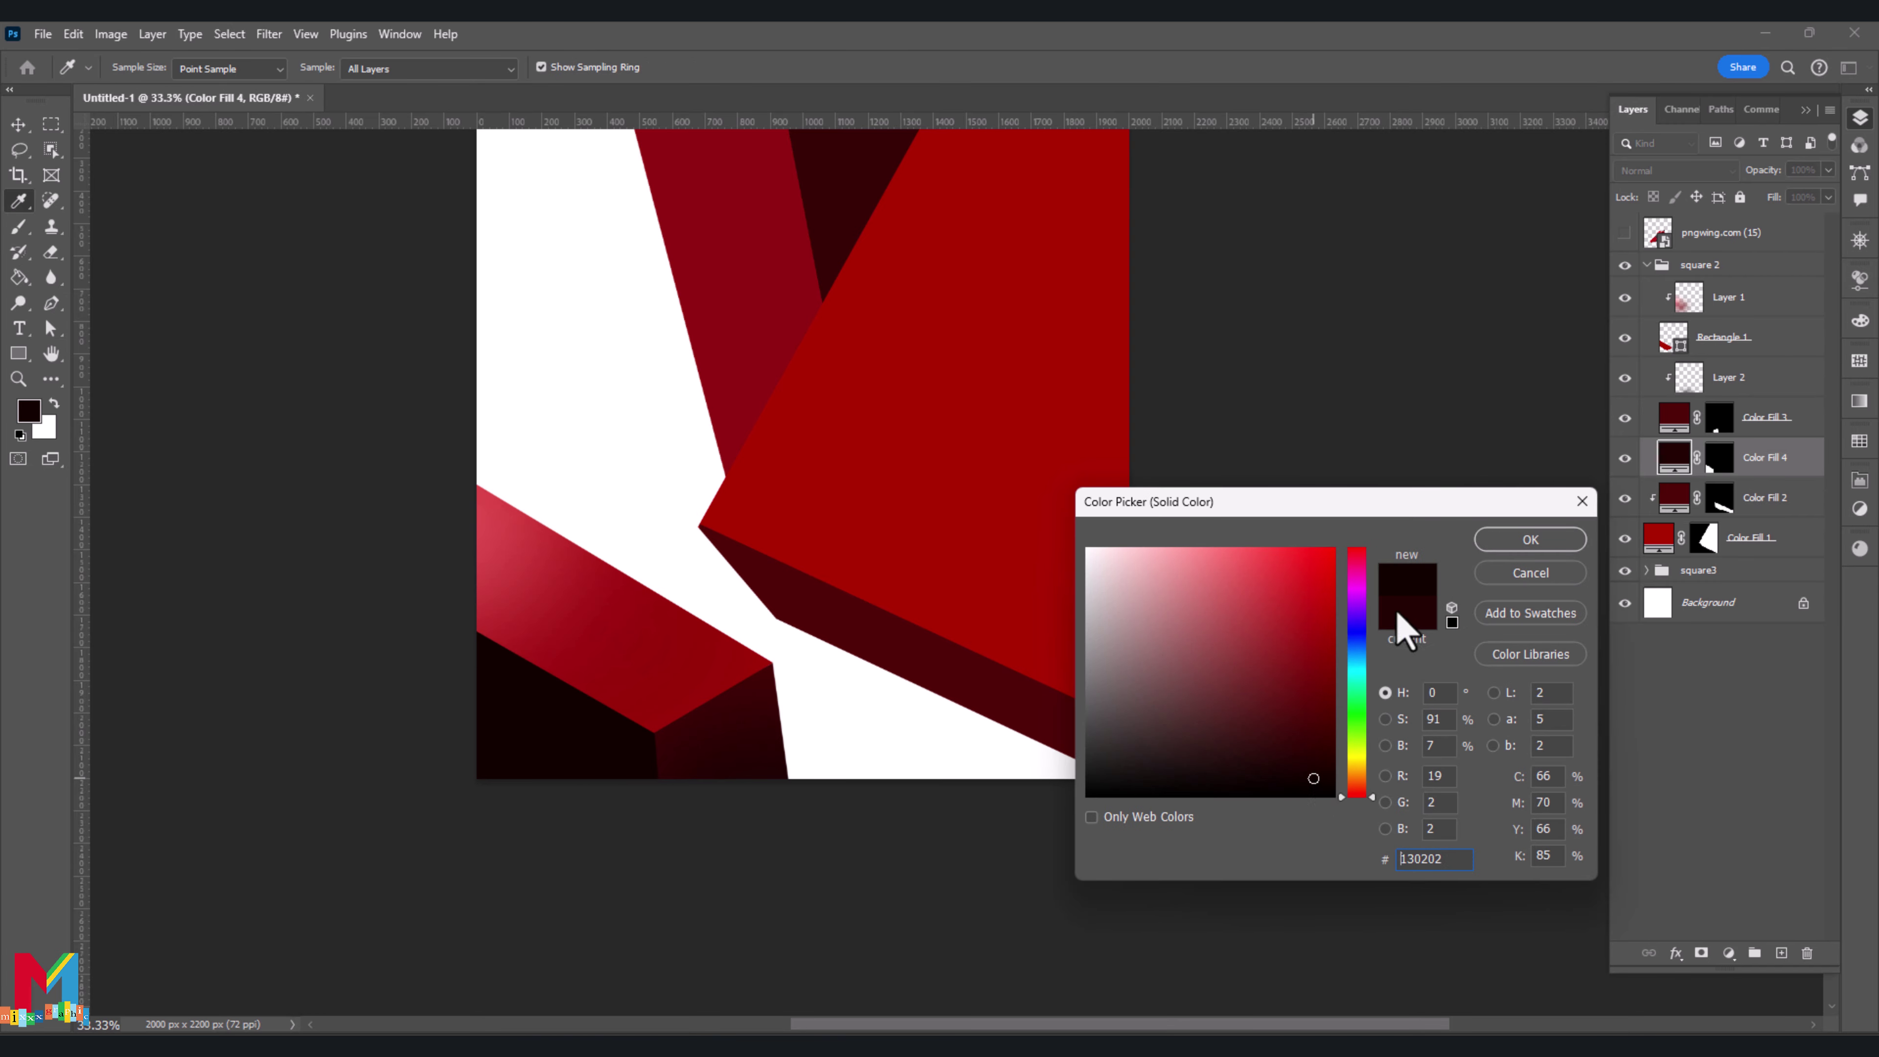
left_click(1529, 538)
left_click(1647, 264)
left_click(1719, 296)
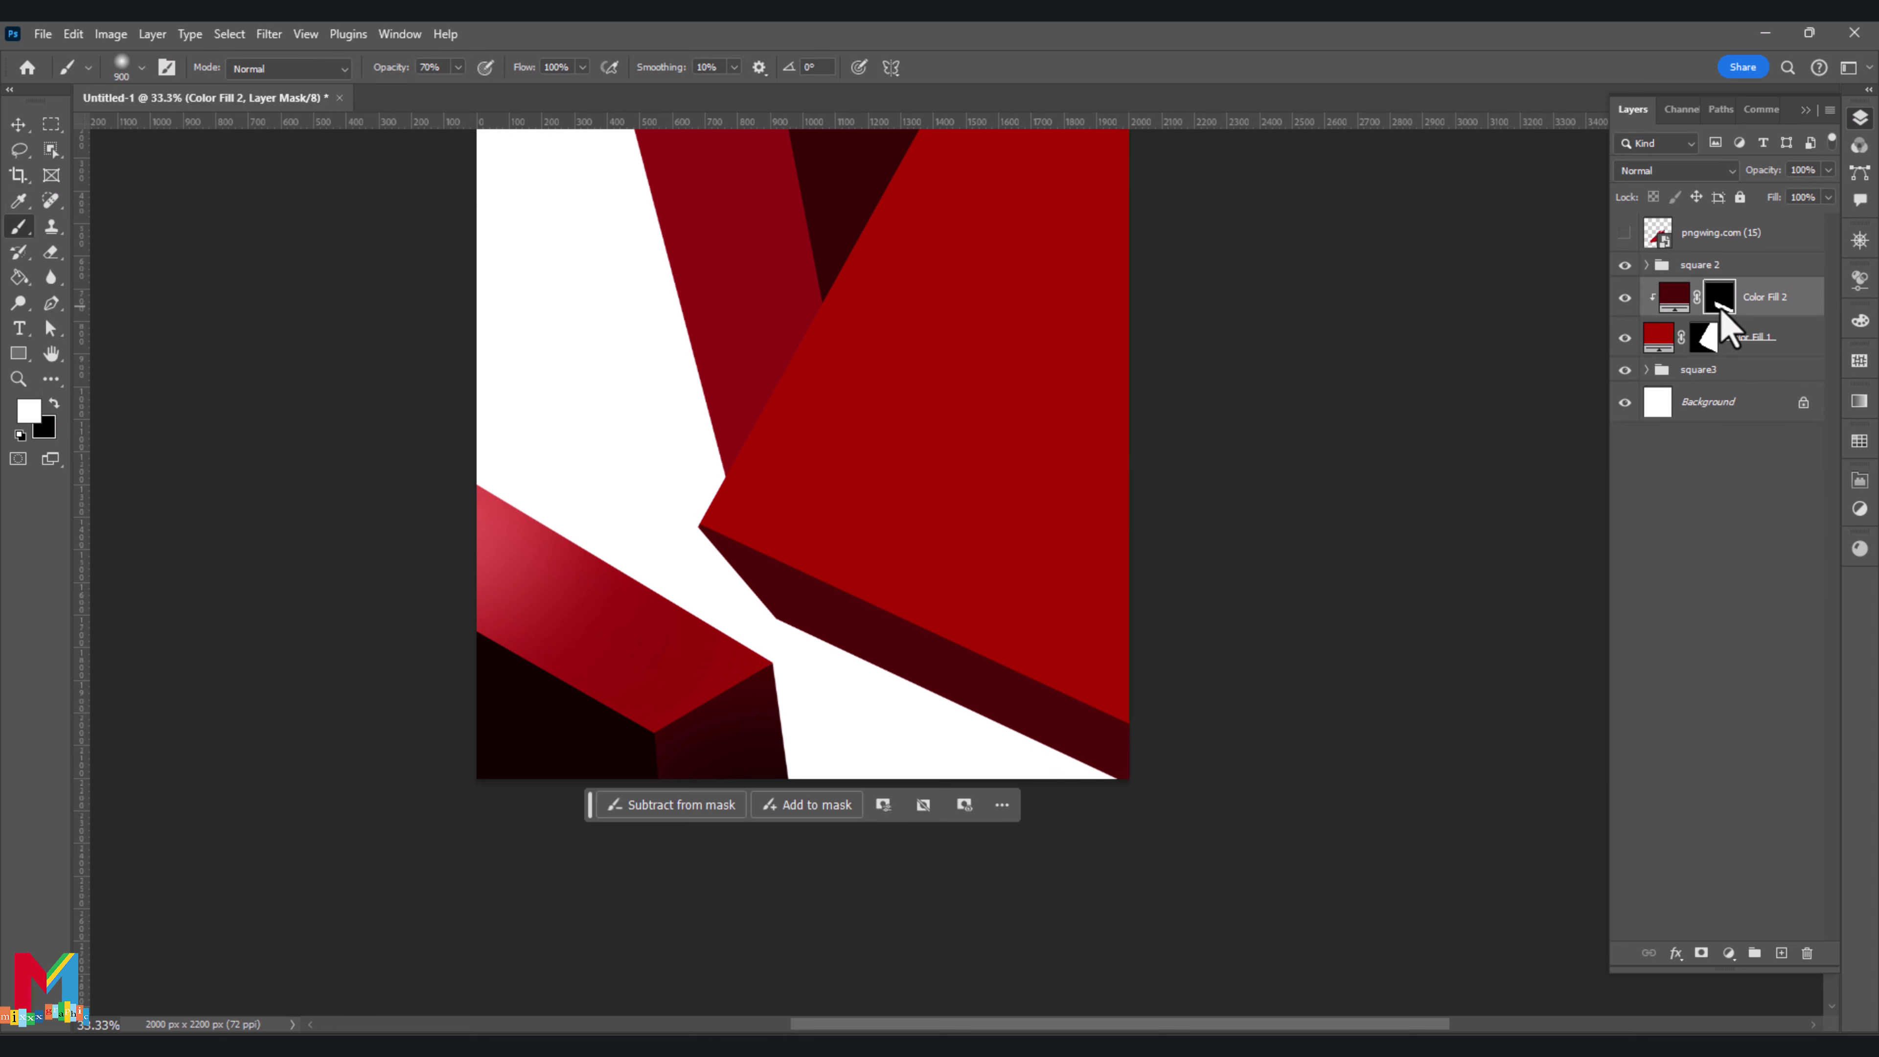
left_click(1624, 297)
left_click(1625, 298)
left_click(1625, 339)
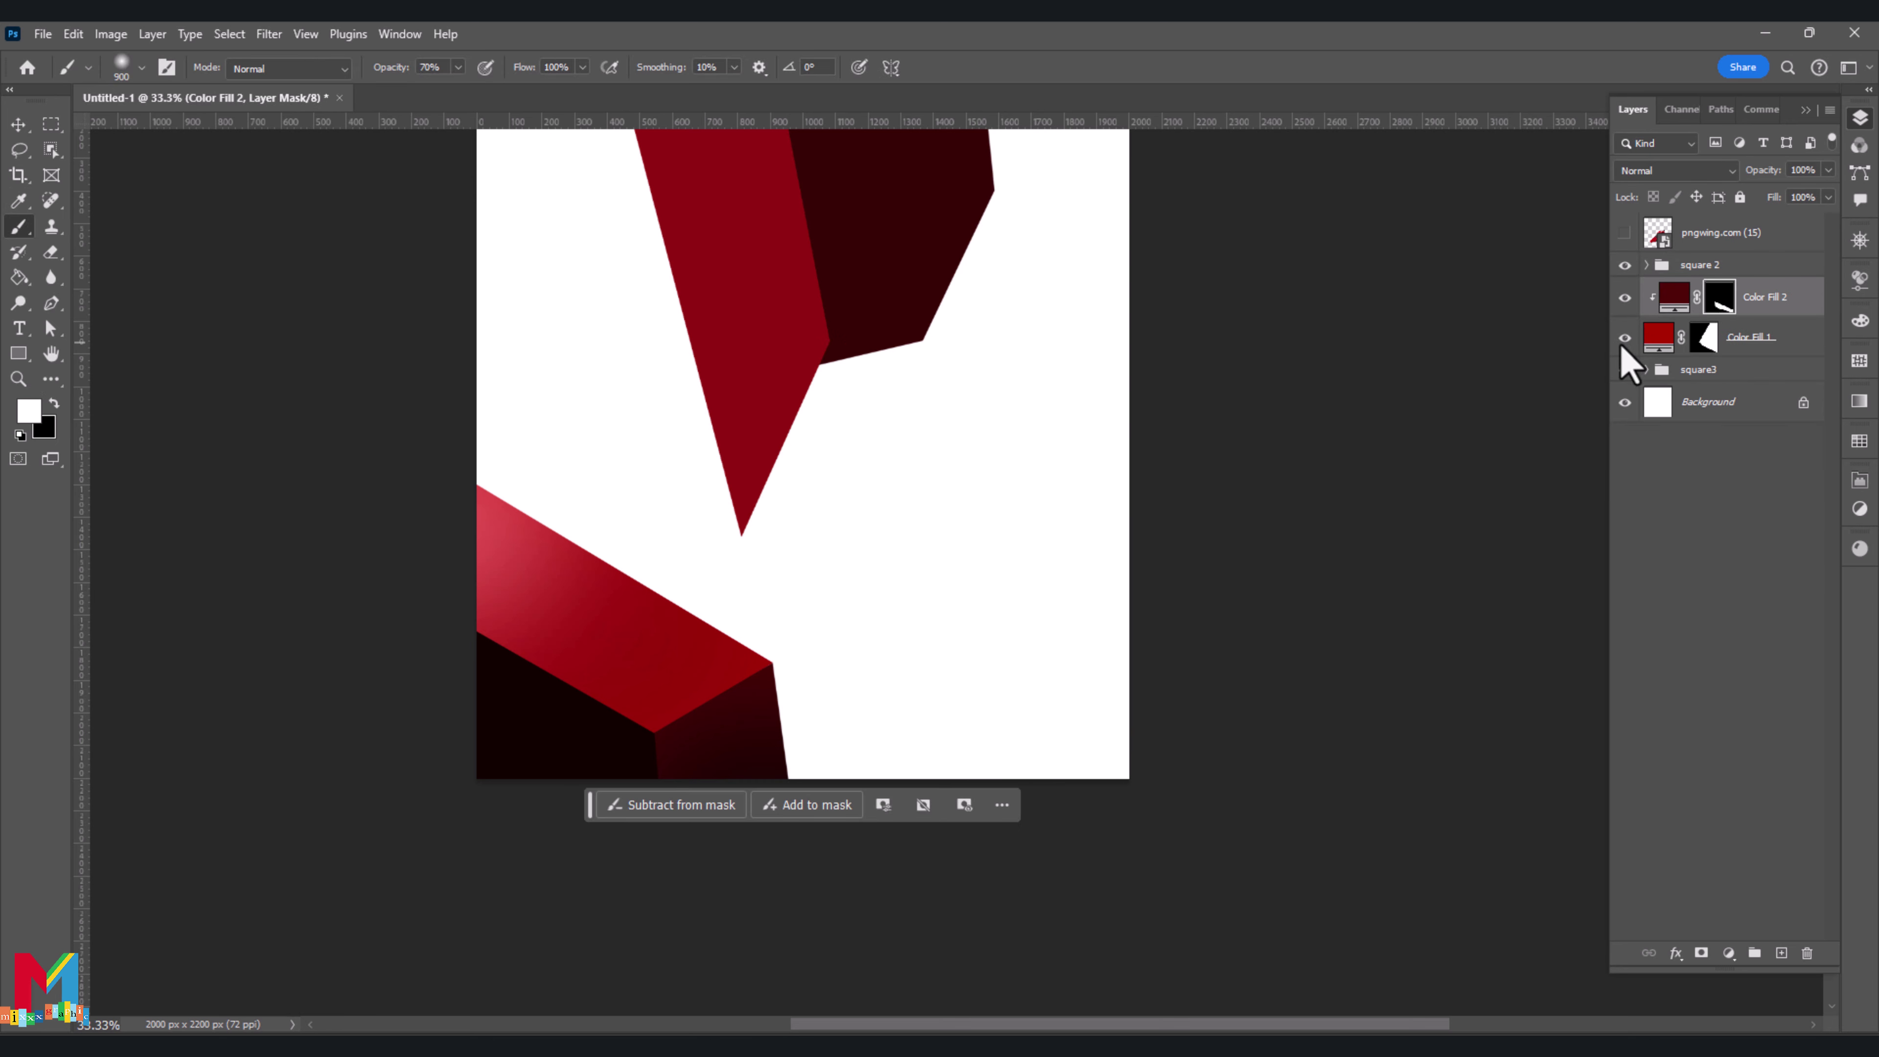
left_click(1693, 342)
left_click(1781, 953)
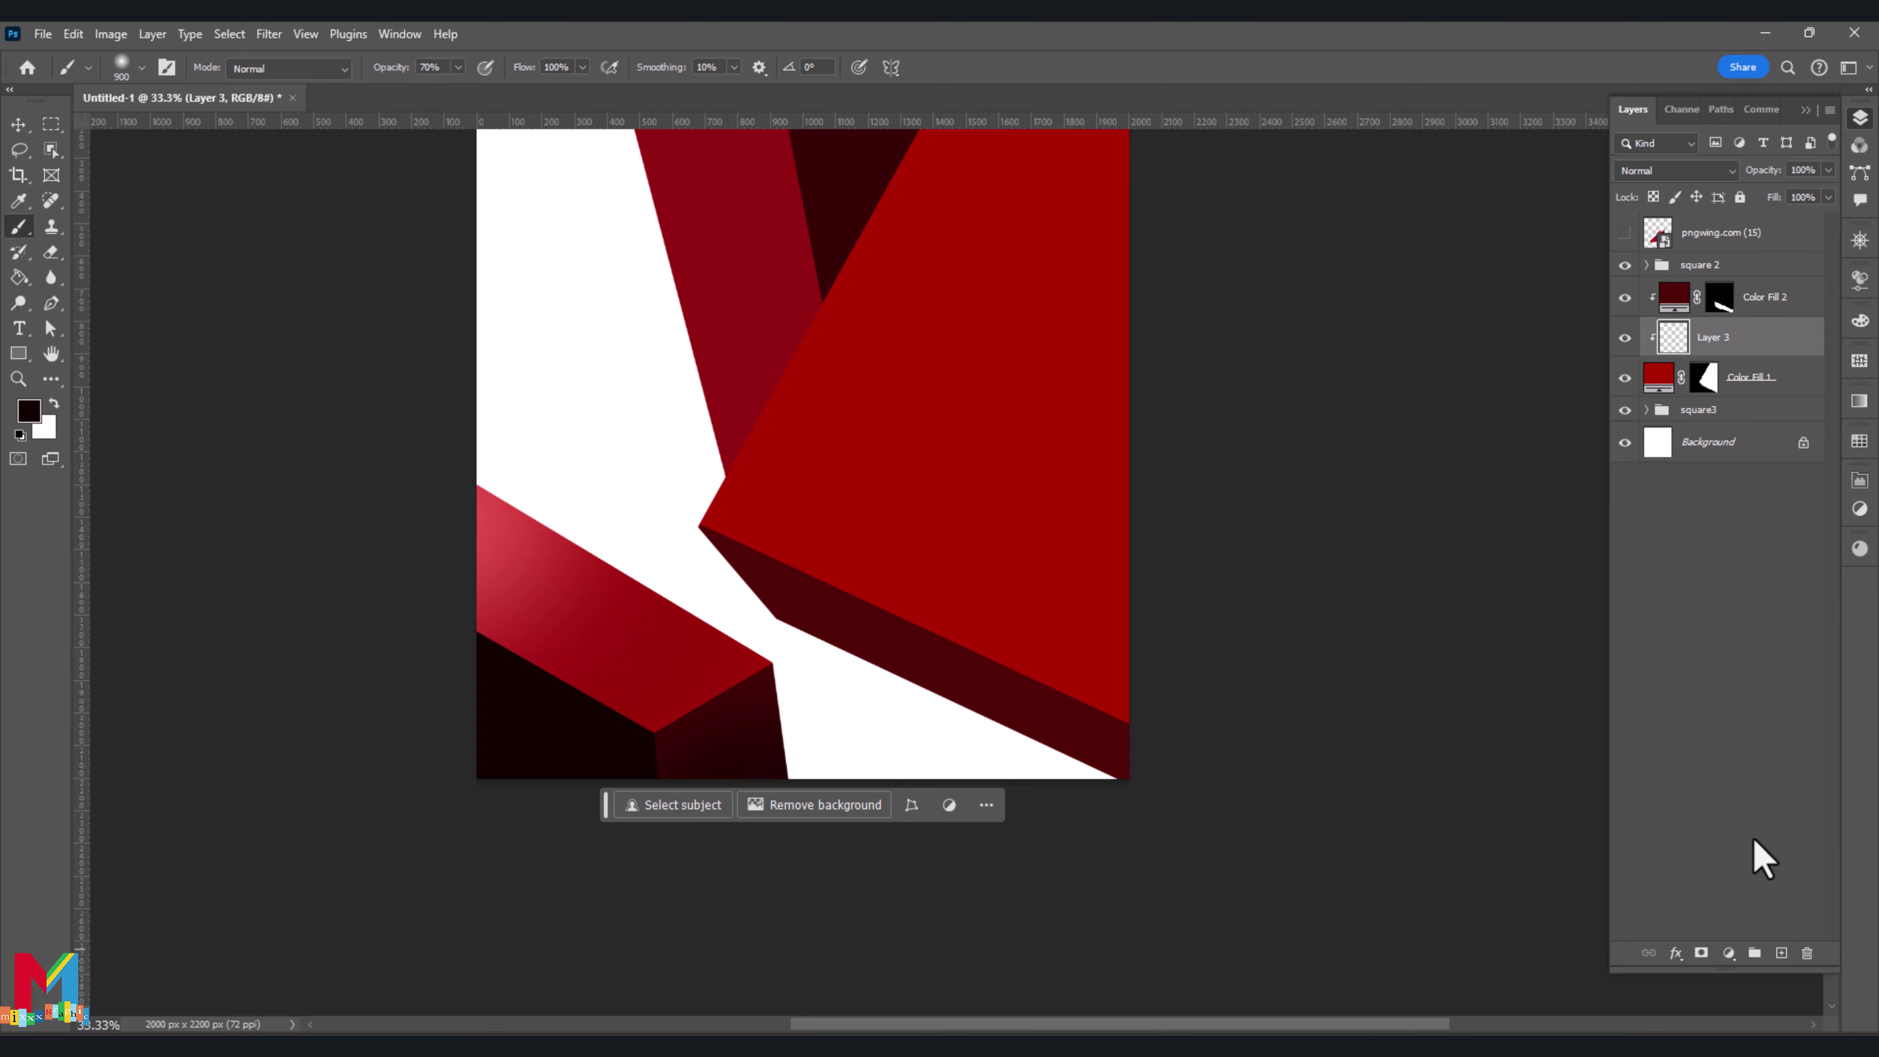
Paint soft light-pink highlights across the top of the big block
left_click(29, 410)
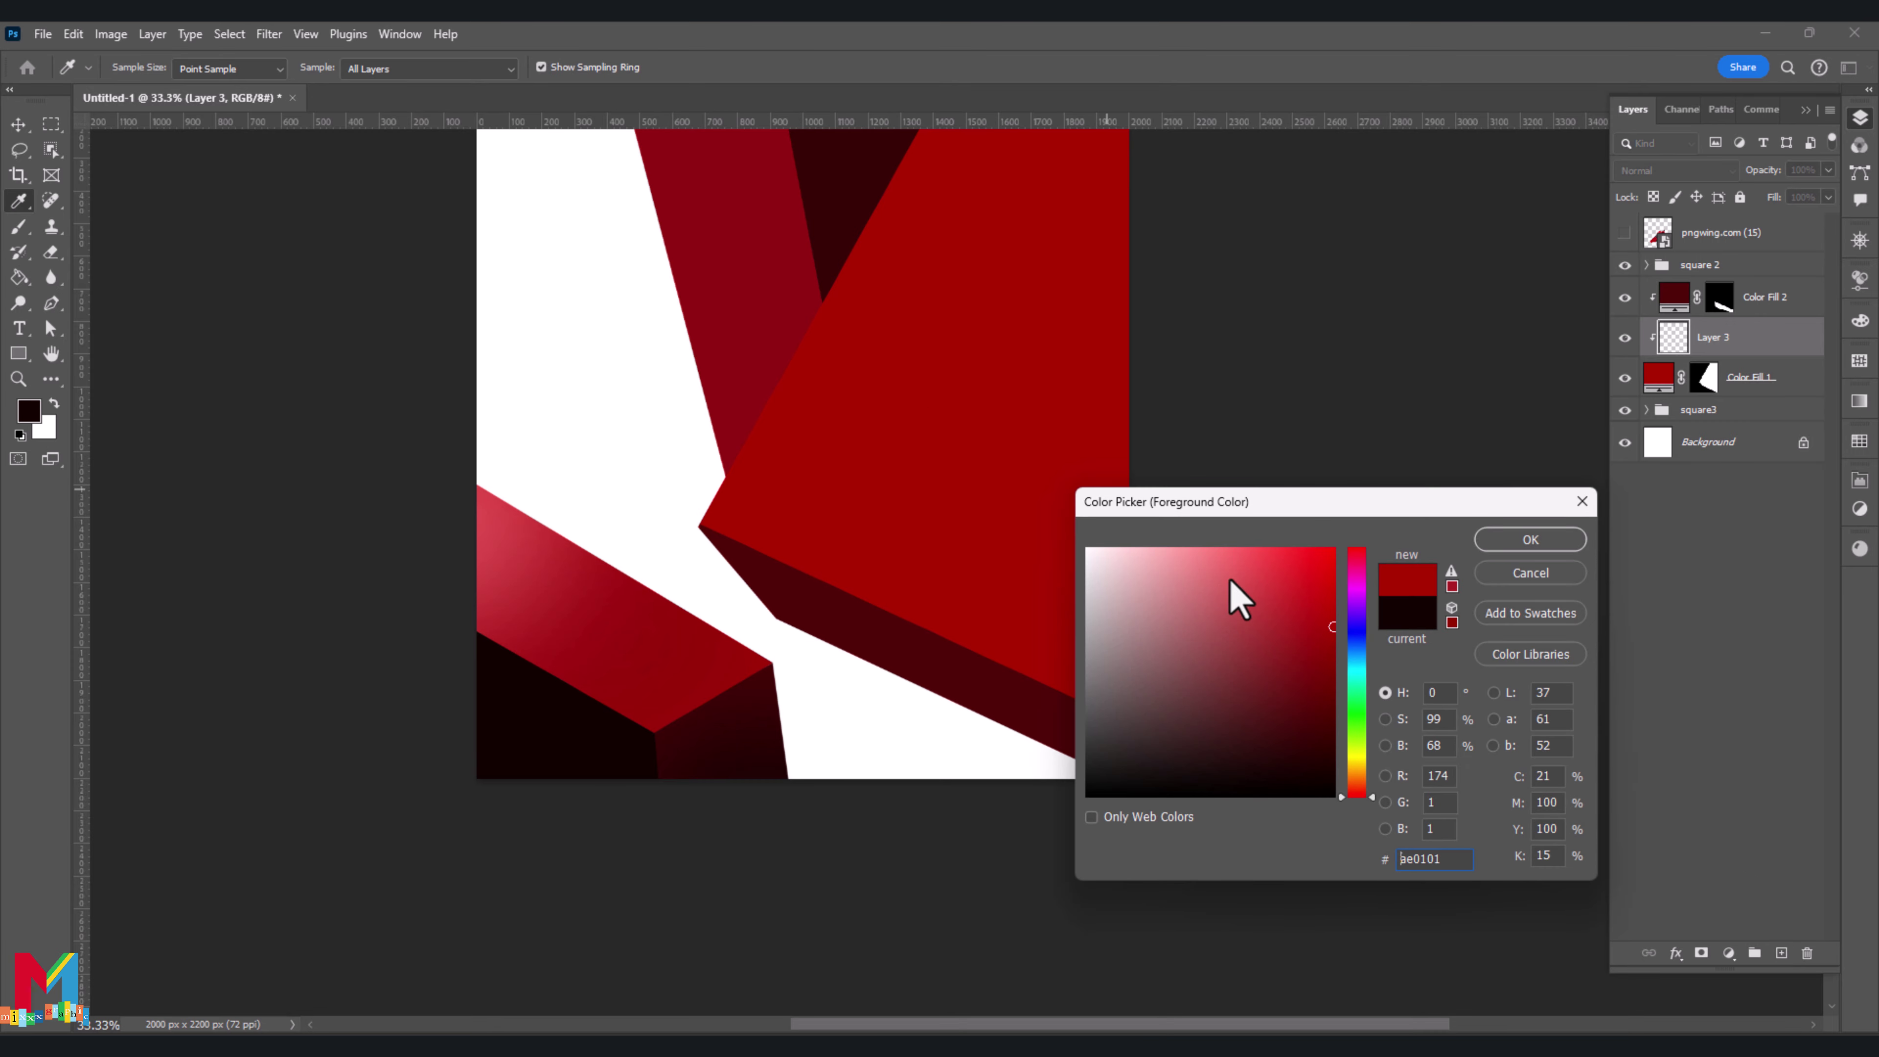
left_click_drag(1233, 601, 1235, 548)
left_click(1530, 545)
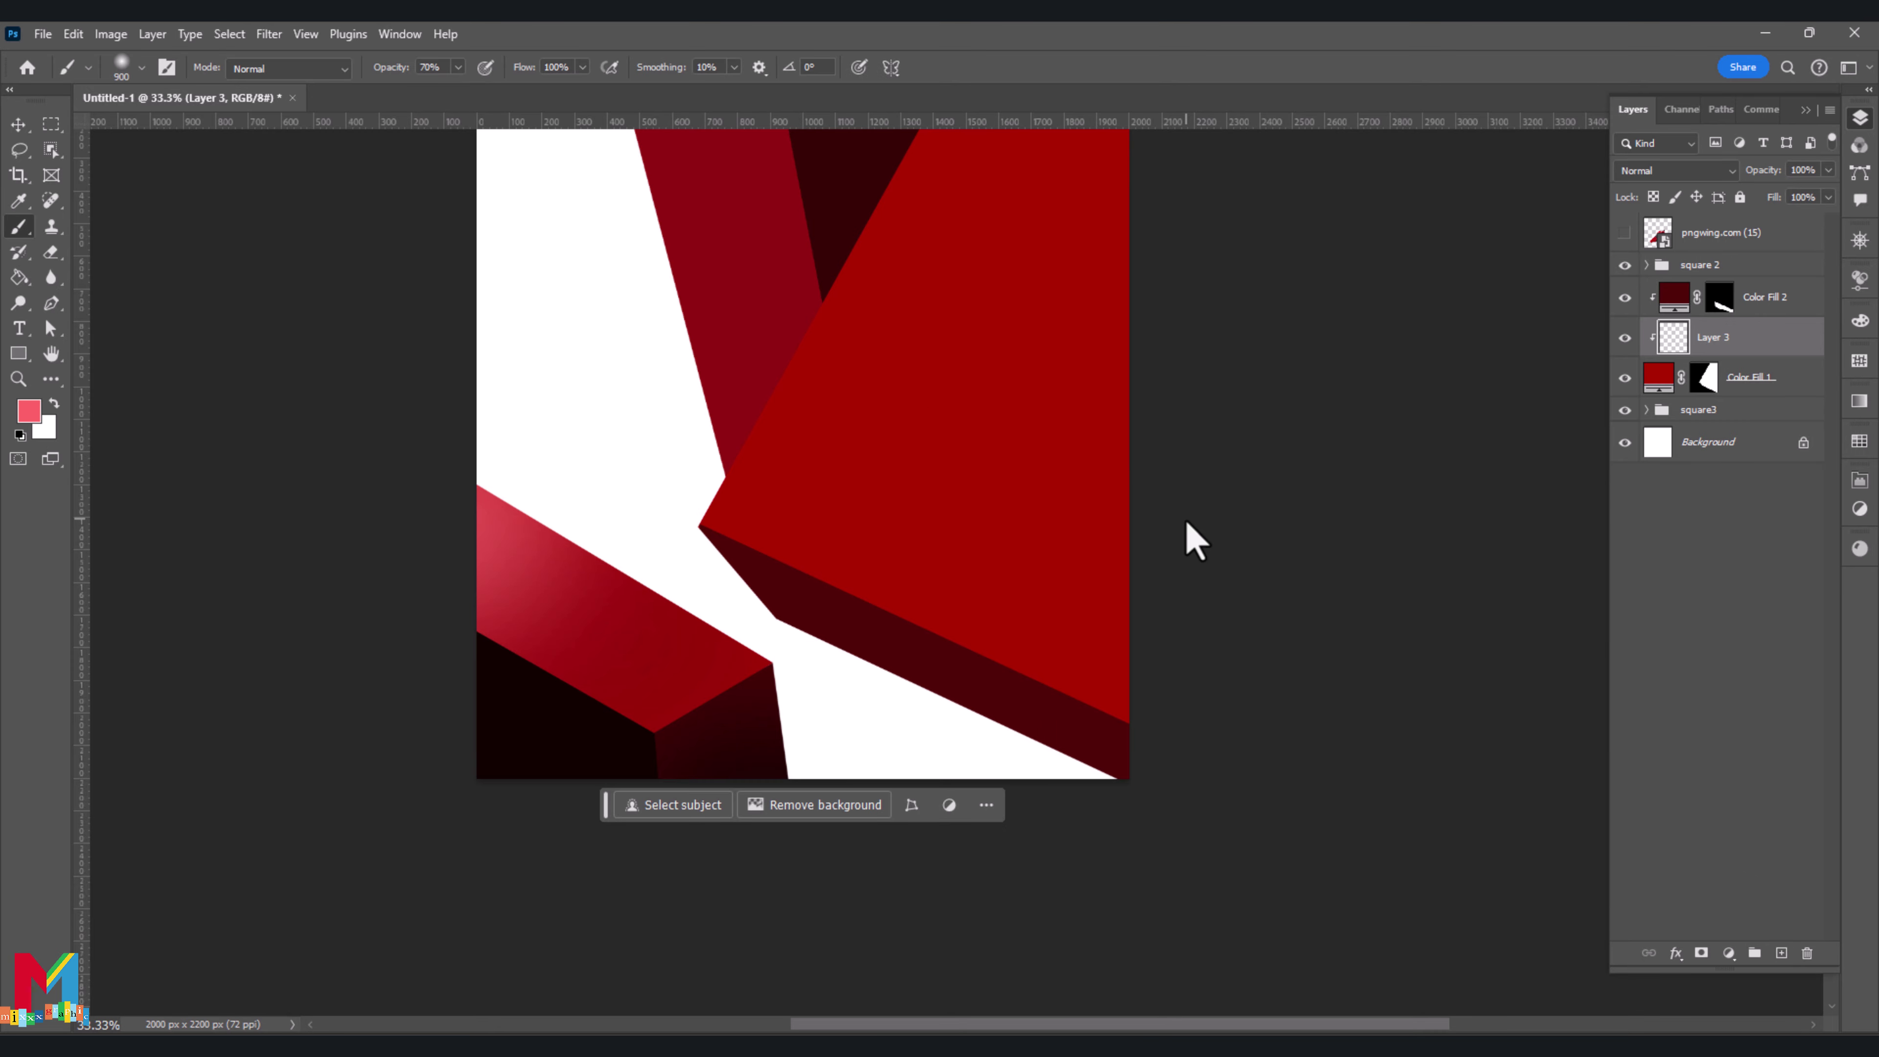
key("bracketright")
key("bracketright")
key("bracketright")
left_click(1043, 218)
mouse_move(969, 201)
left_mouse_down()
mouse_move(1090, 202)
mouse_move(978, 236)
mouse_move(973, 209)
mouse_move(973, 244)
mouse_move(948, 240)
left_mouse_up()
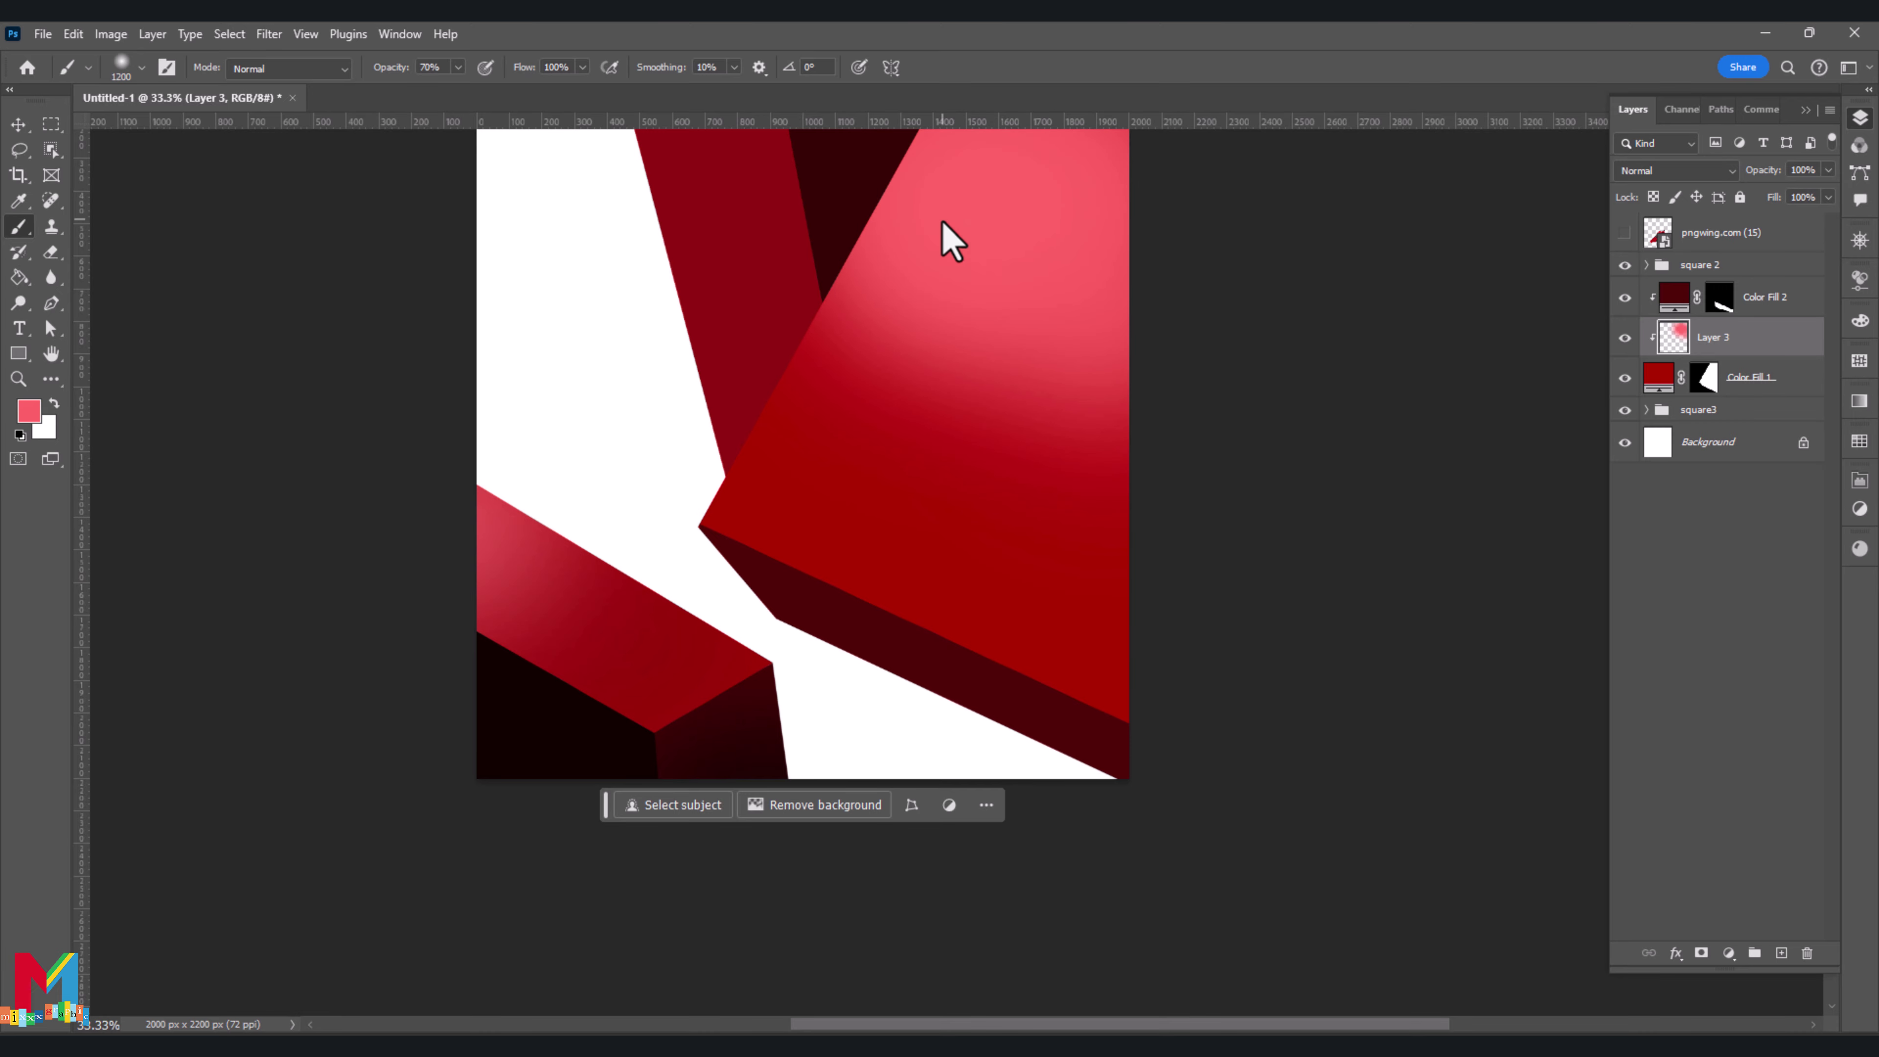
left_click(30, 411)
left_click(1204, 566)
left_click(1523, 542)
left_click_drag(1051, 170, 899, 226)
Pick a rich dark red and paint shading across the big block's face
left_click(29, 411)
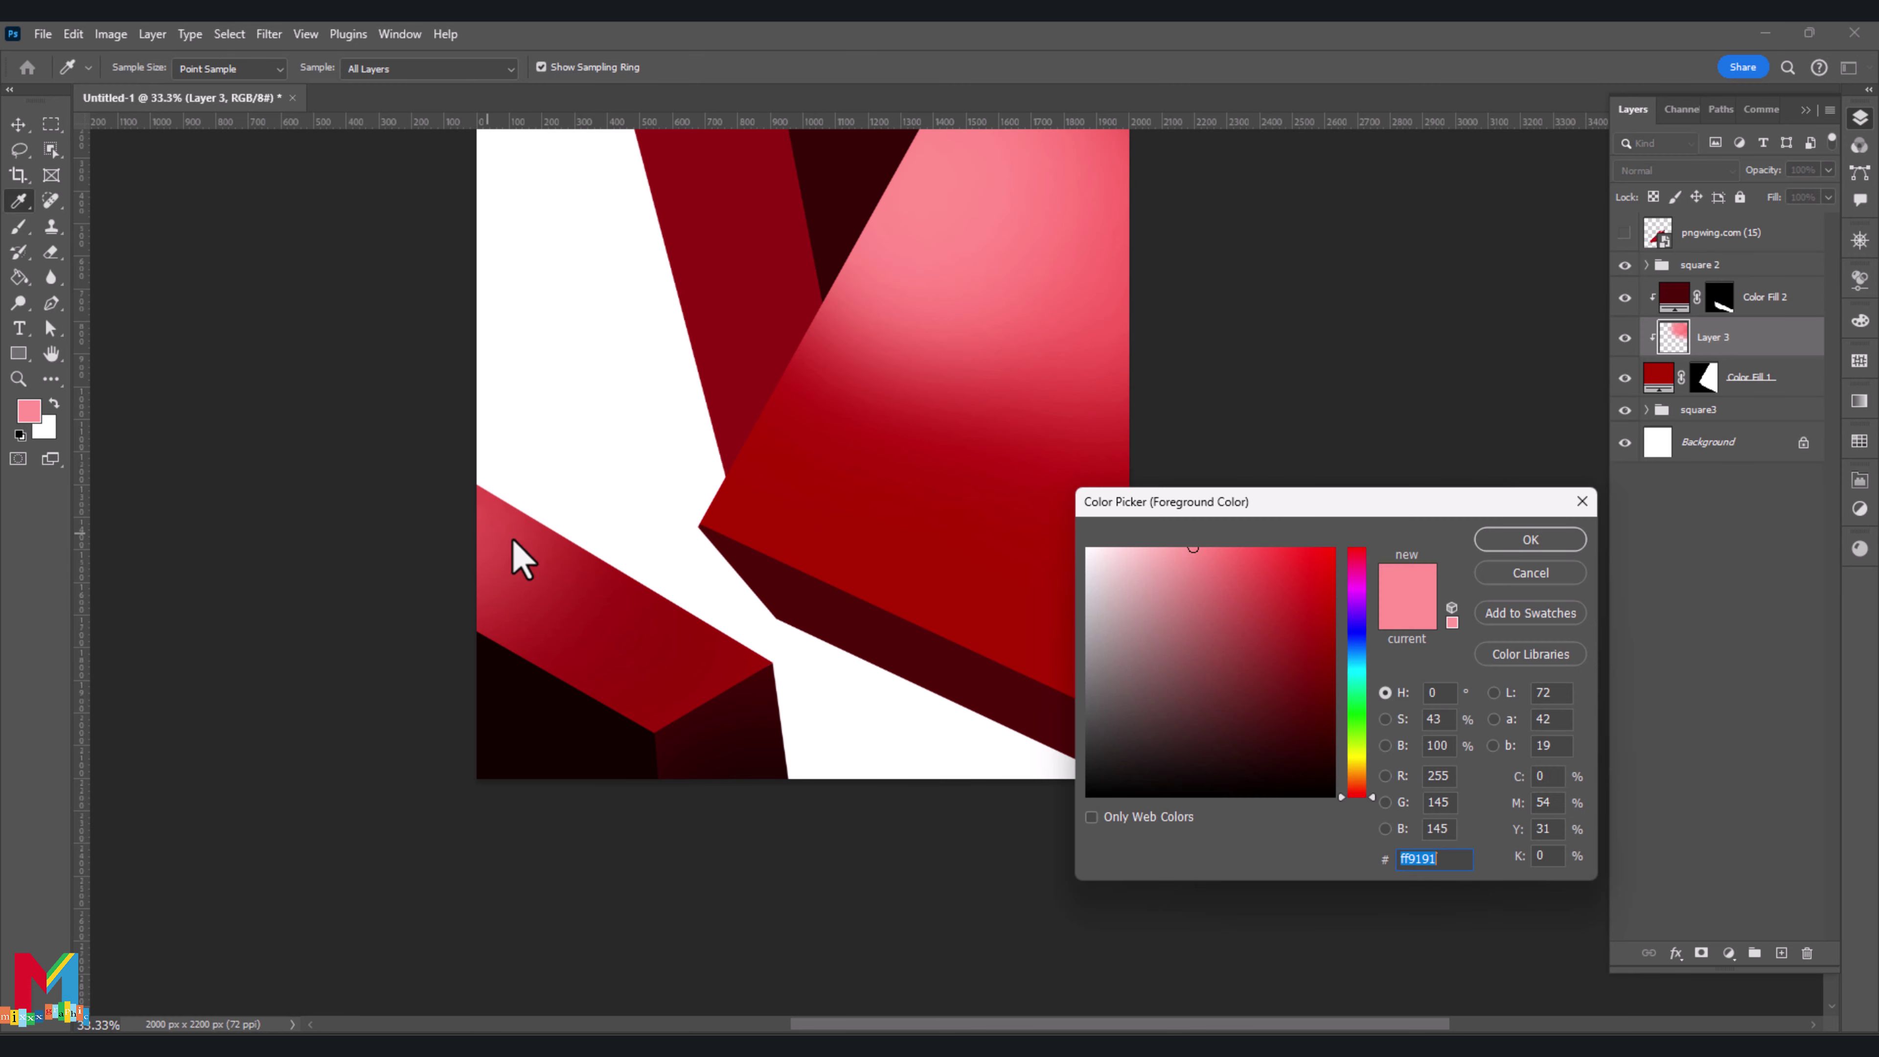
left_click(1313, 715)
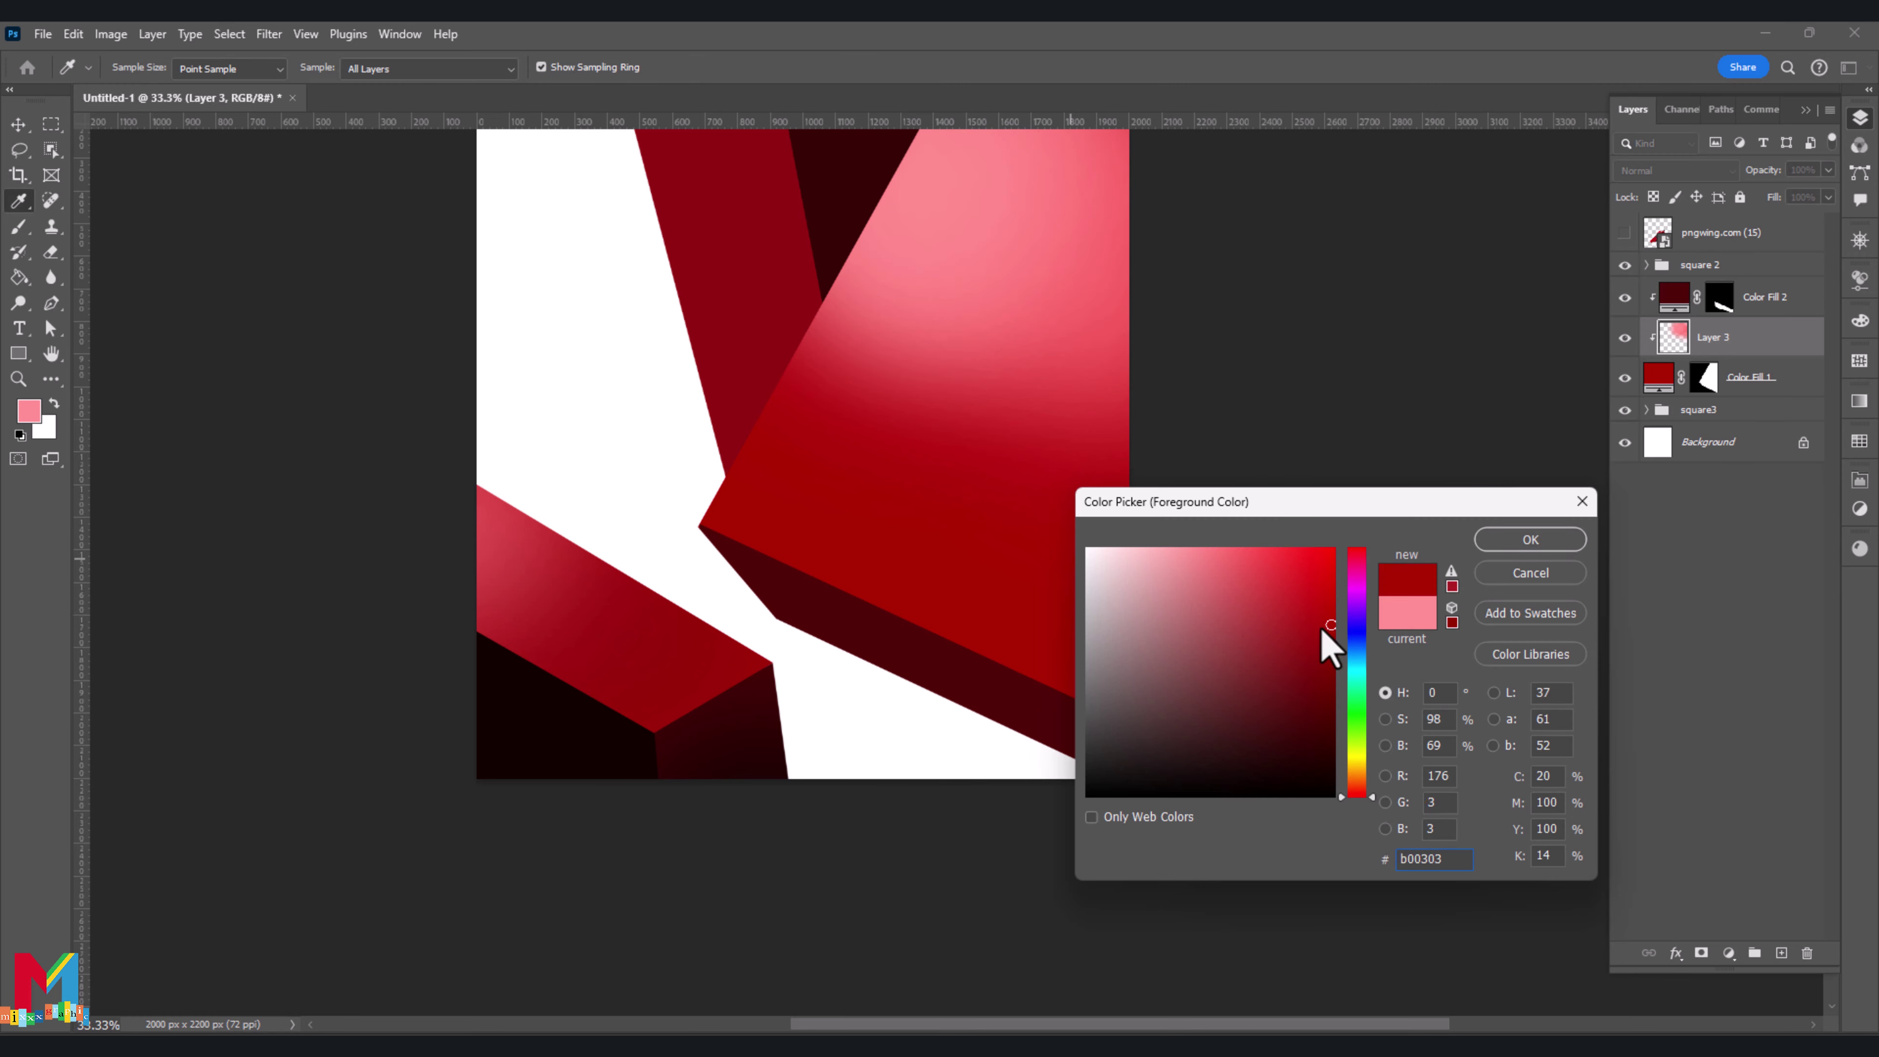
left_click(1301, 648)
left_click(1511, 545)
left_click_drag(860, 495, 1103, 633)
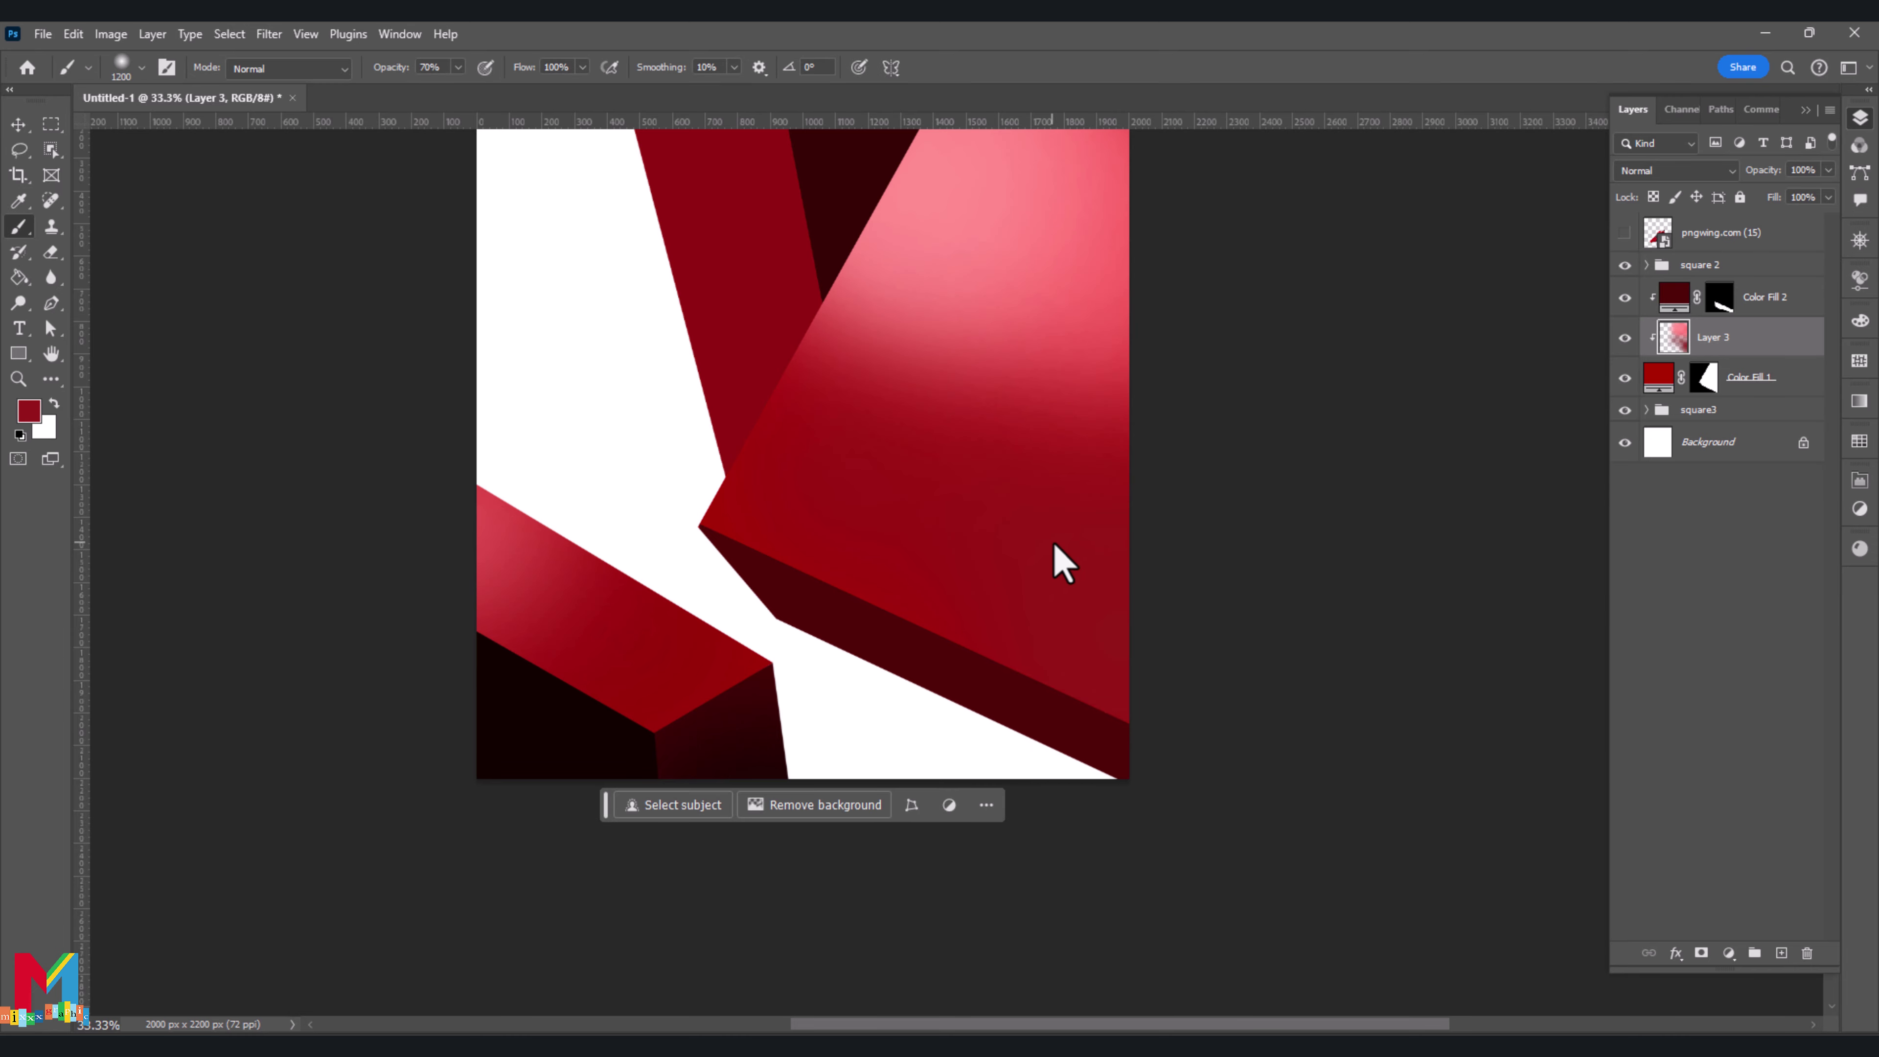
Blur the painted shading with a Gaussian Blur of about 401 px
left_click(269, 33)
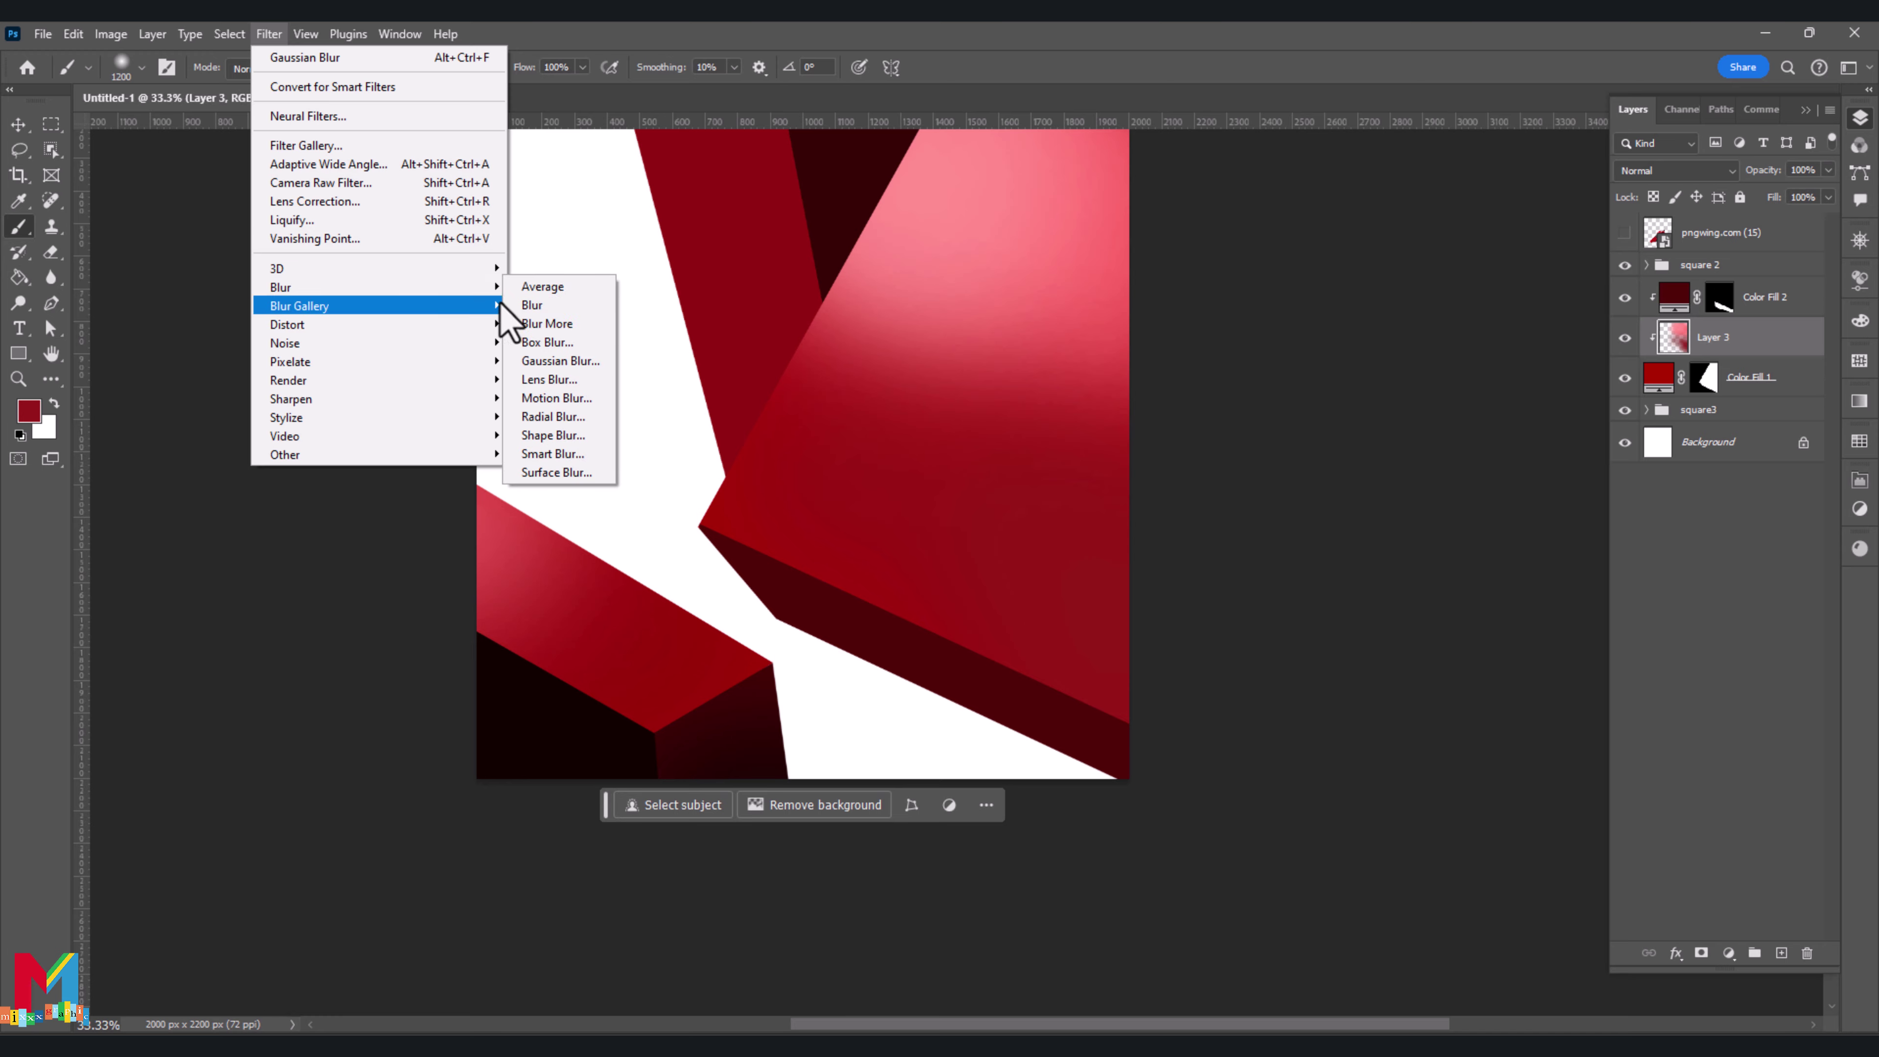
left_click(570, 365)
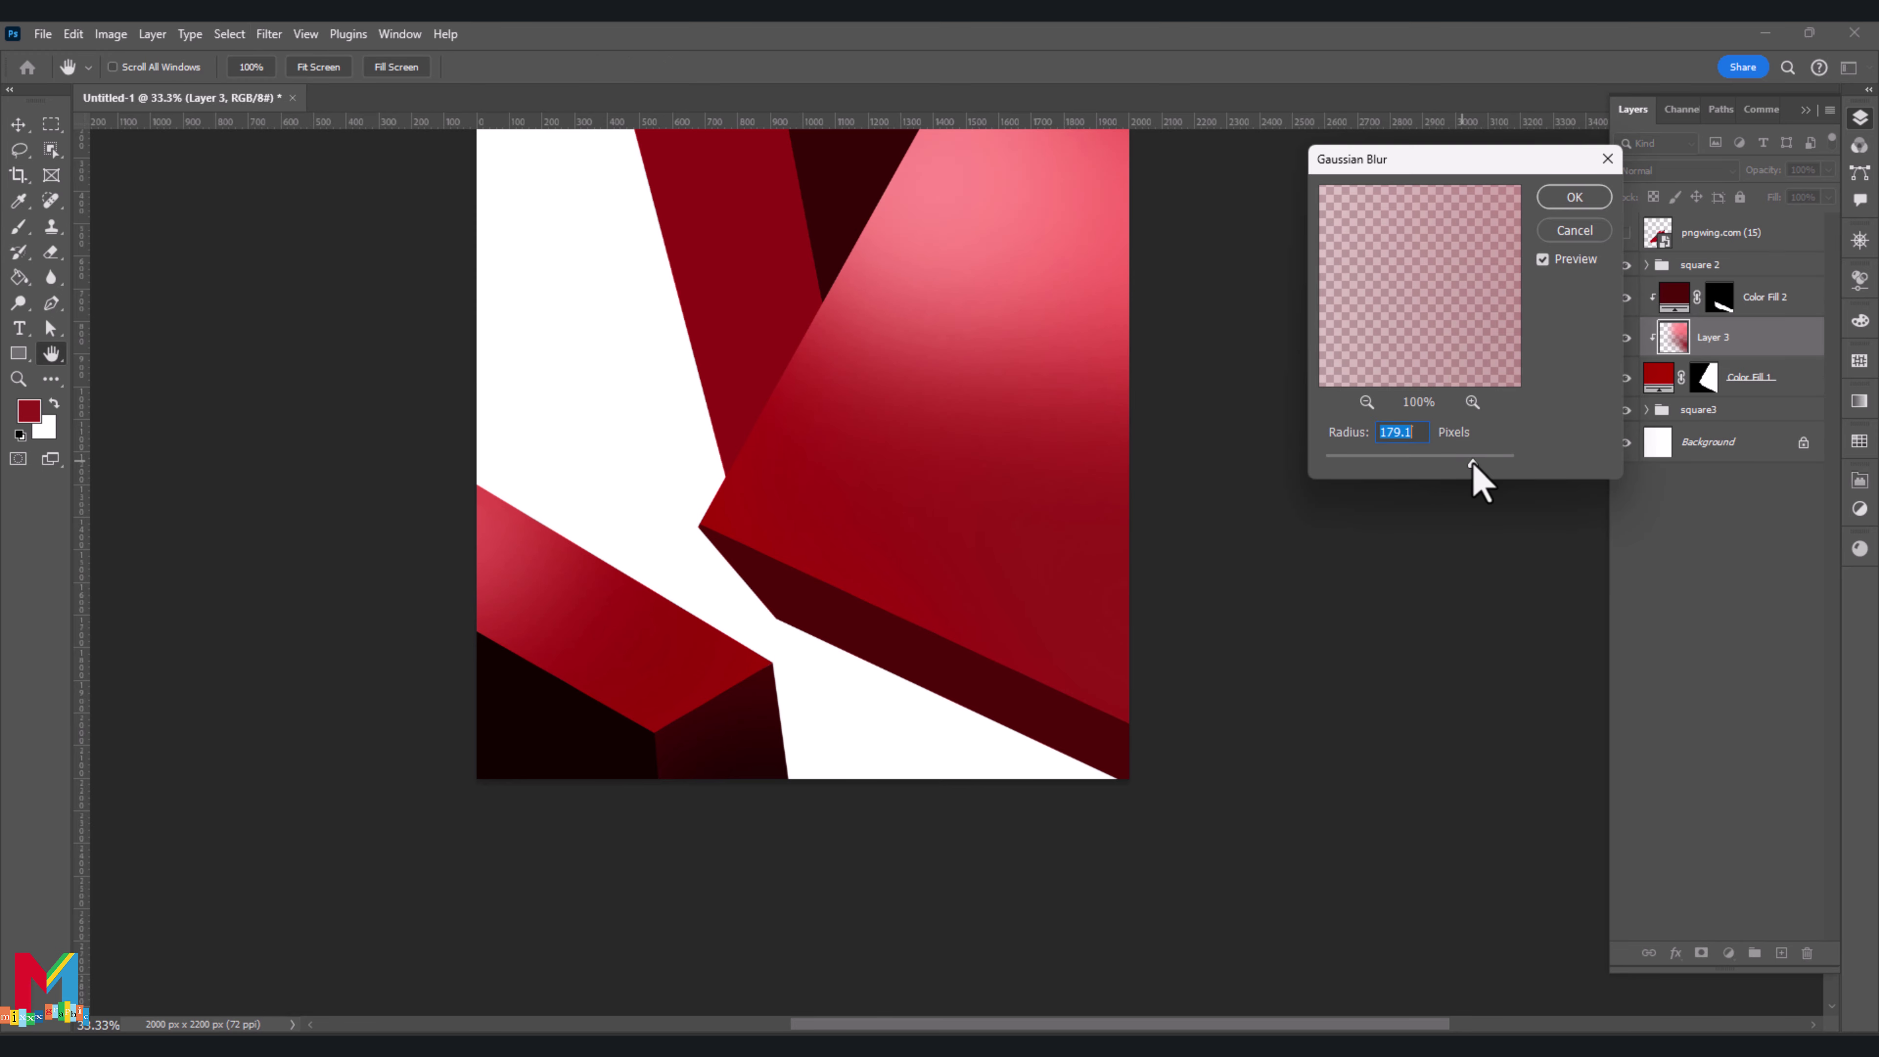
left_click_drag(1472, 461, 1487, 468)
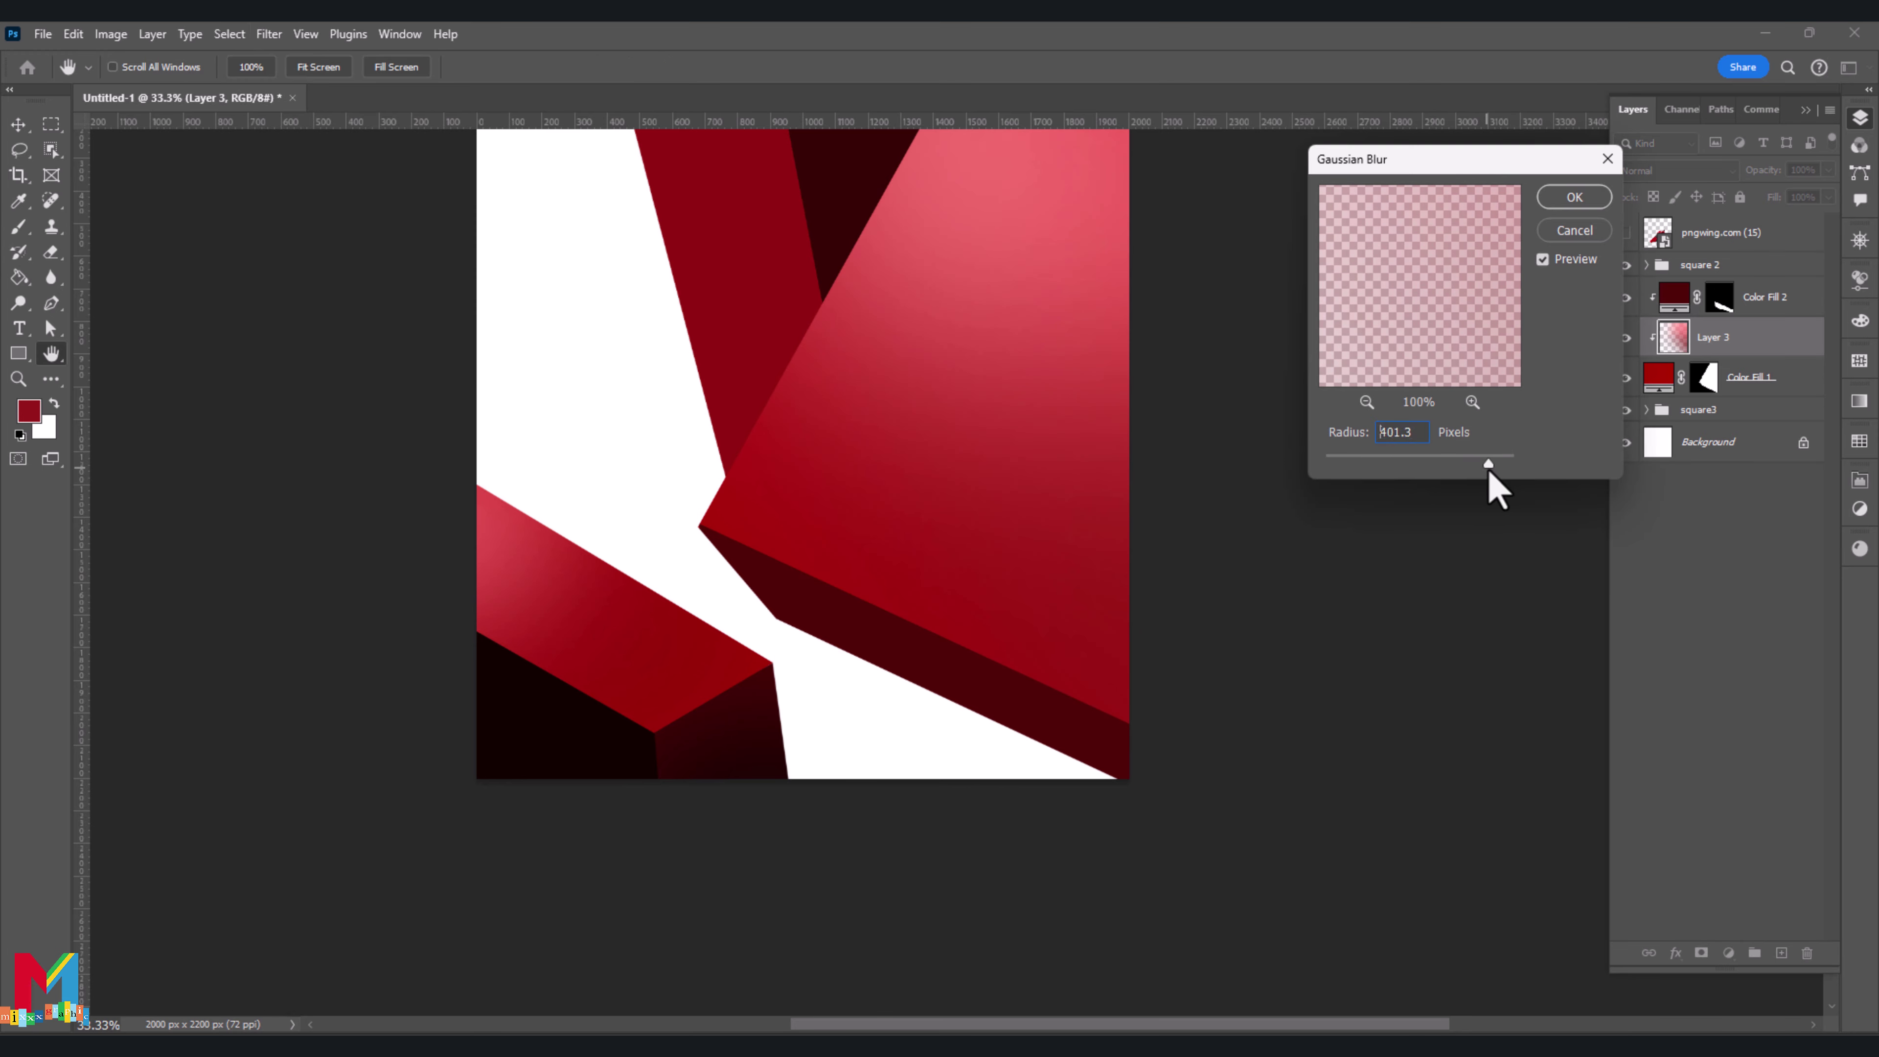
left_click(1574, 196)
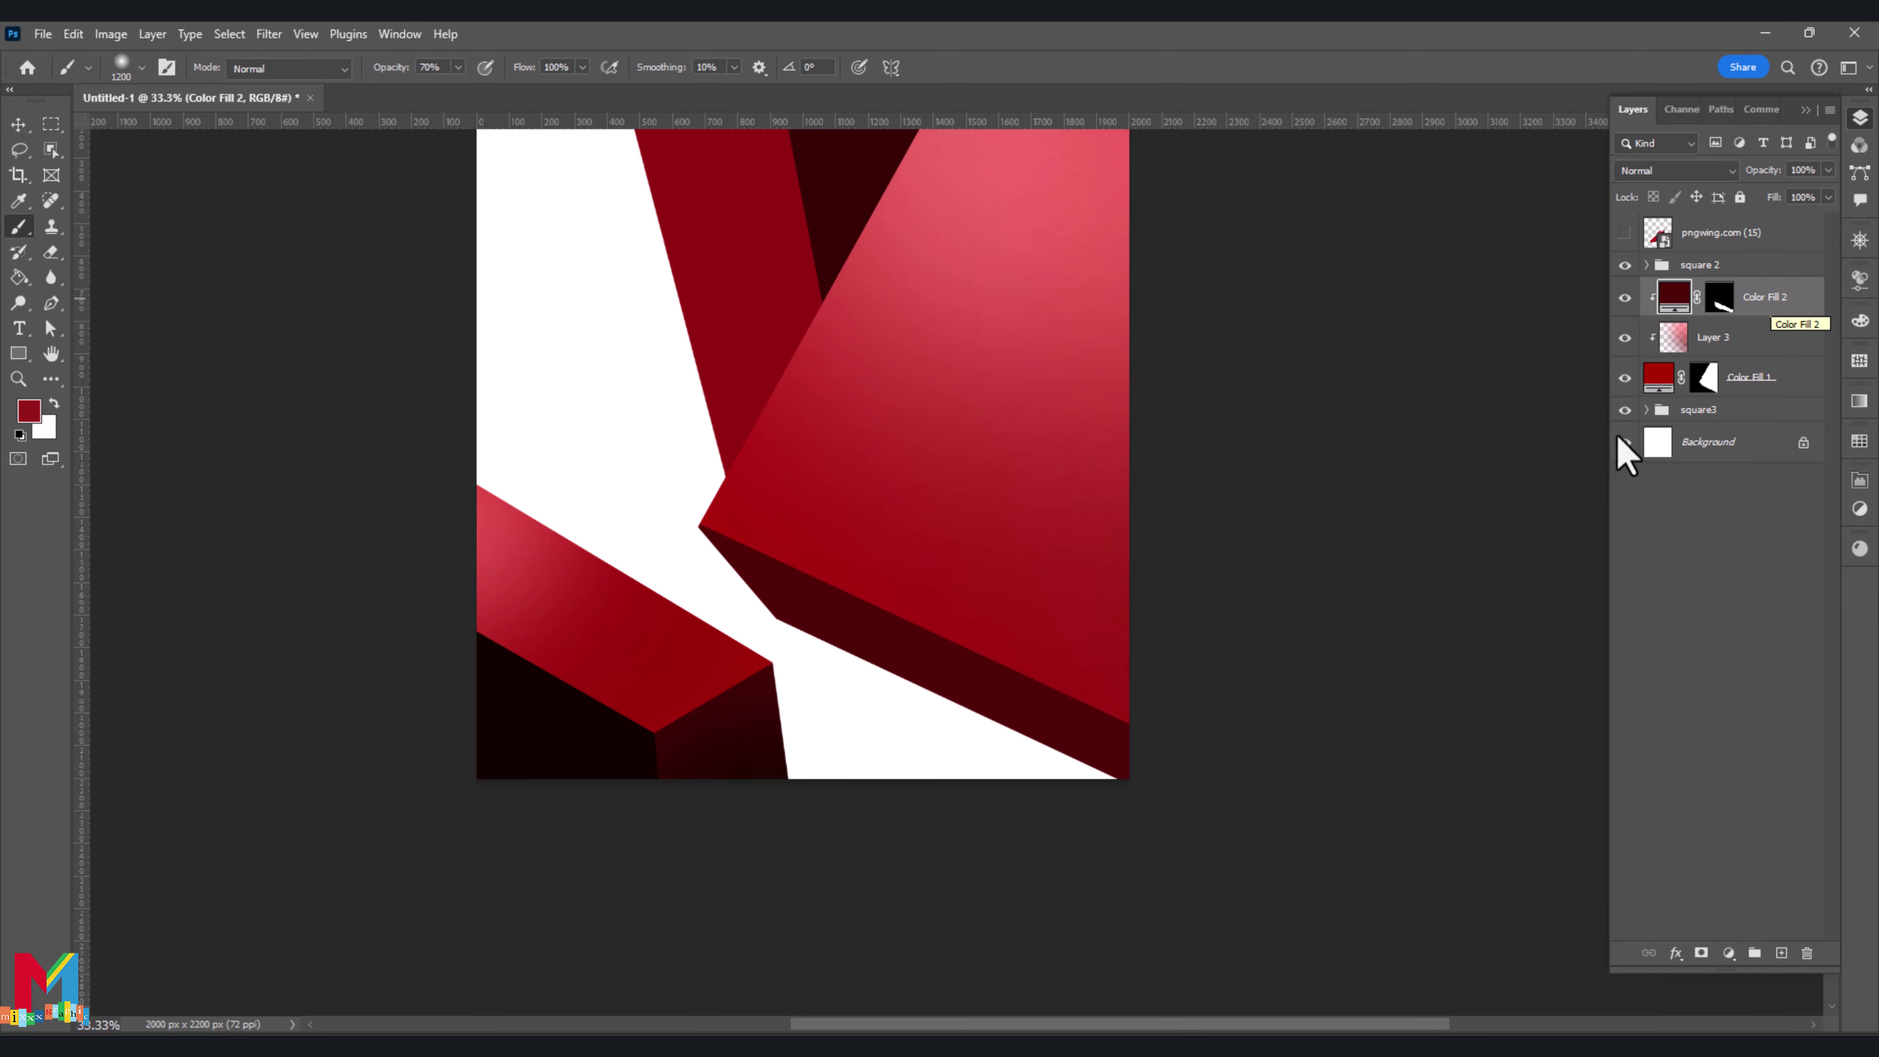
Load Color Fill 2's shape as a selection and add Layer 4 clipped to it
key("v")
left_click(1721, 300, "ctrl")
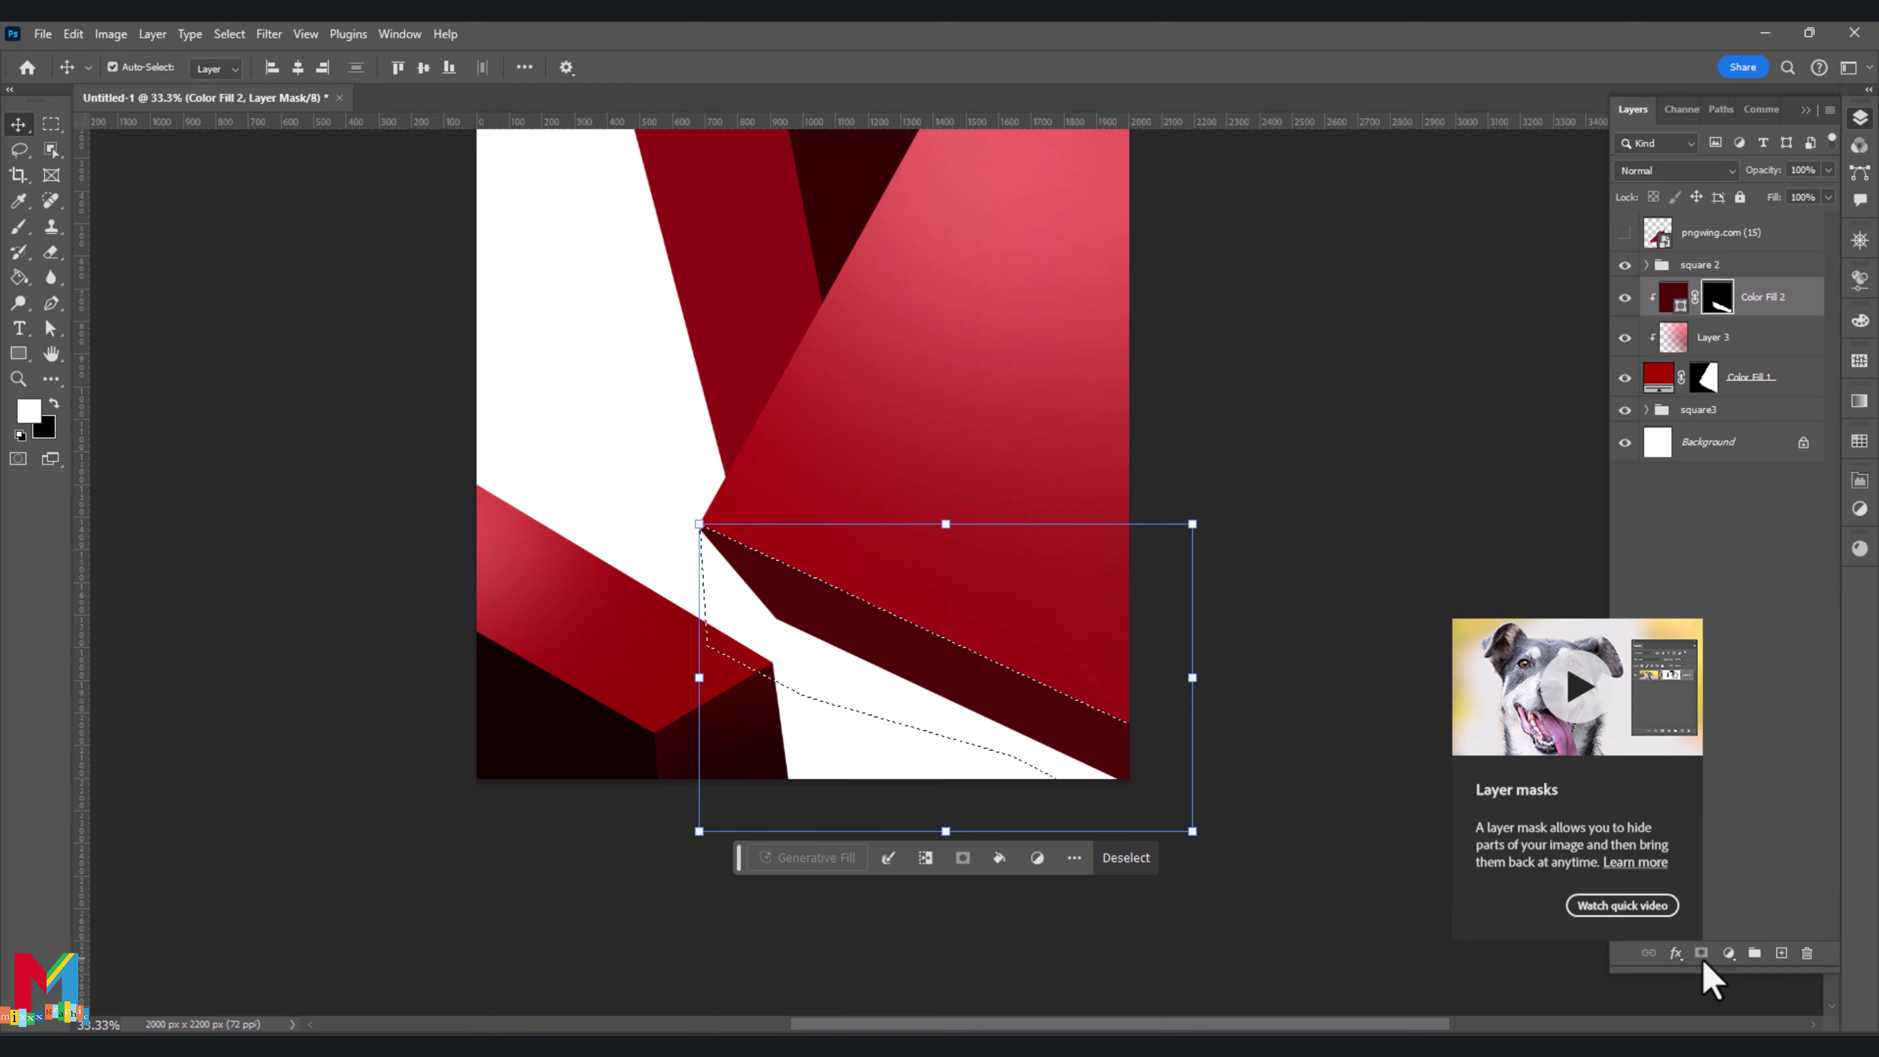
left_click(19, 226)
left_click(1782, 953)
key("x")
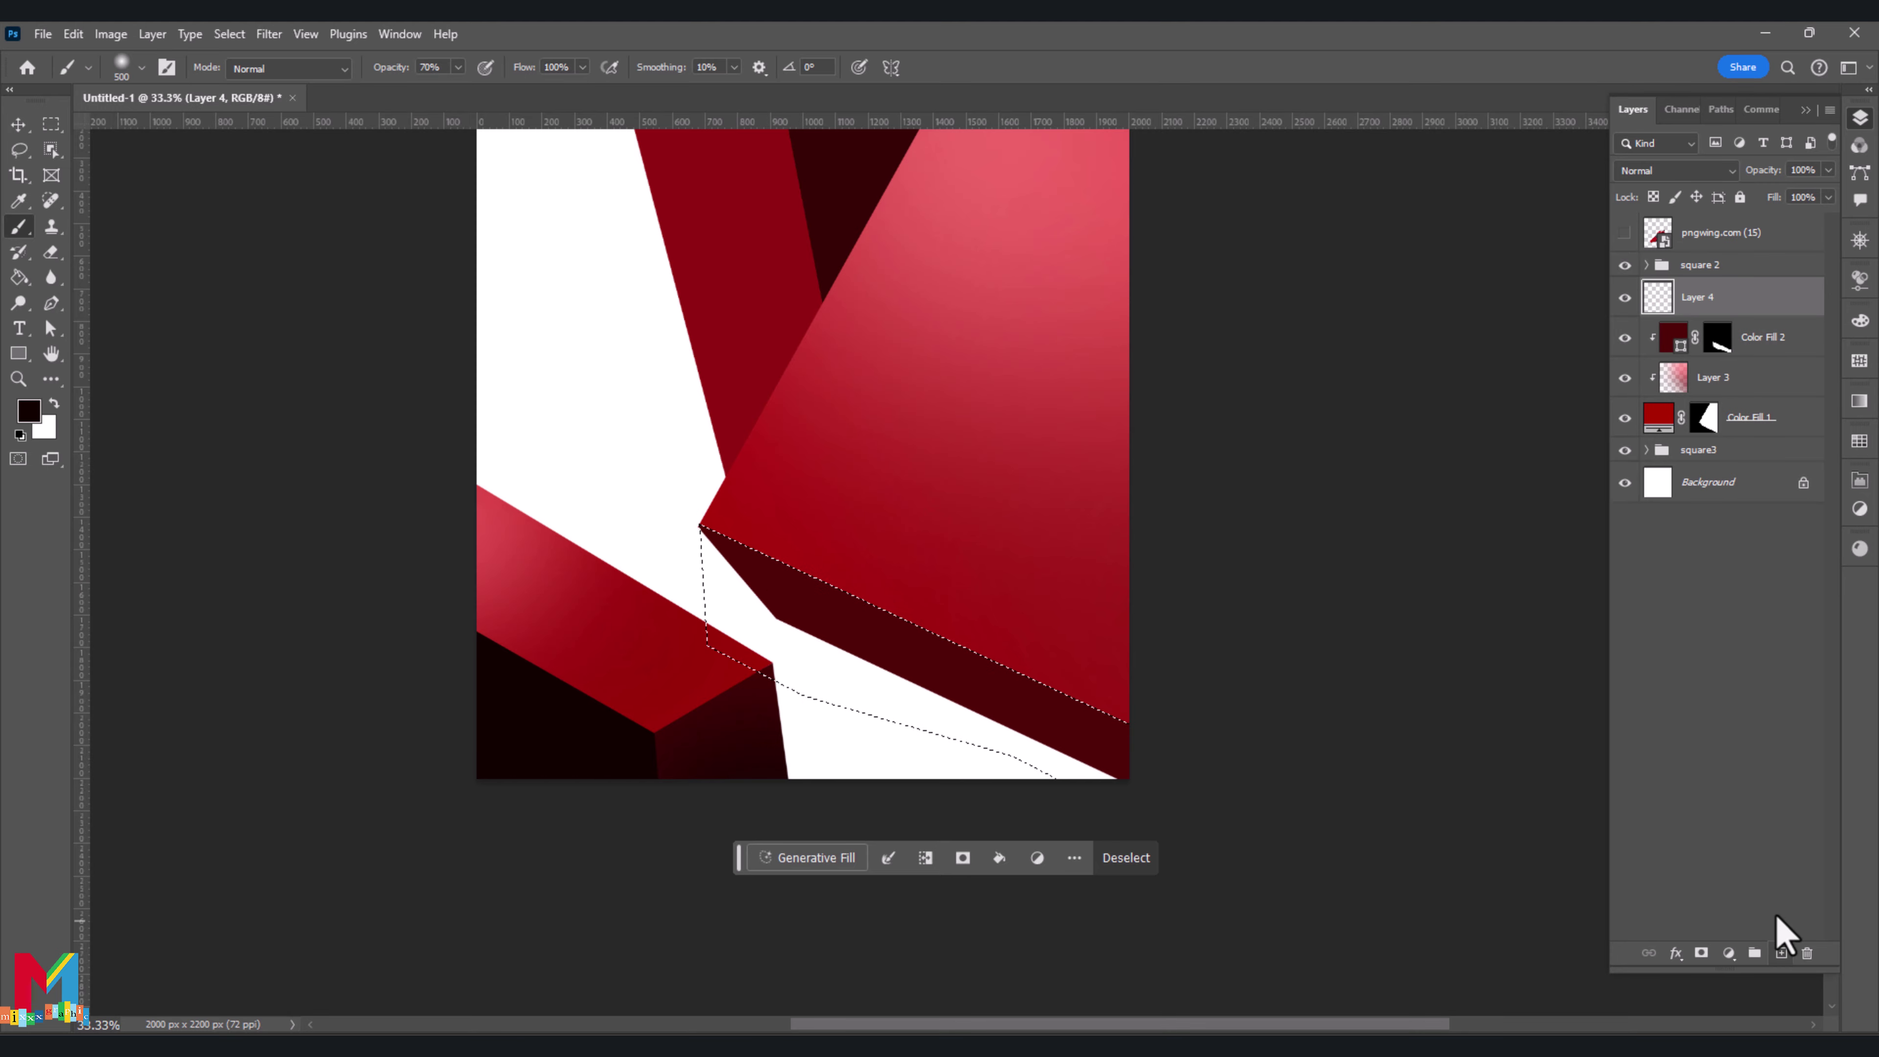
right_click(1728, 296)
left_click(1791, 735)
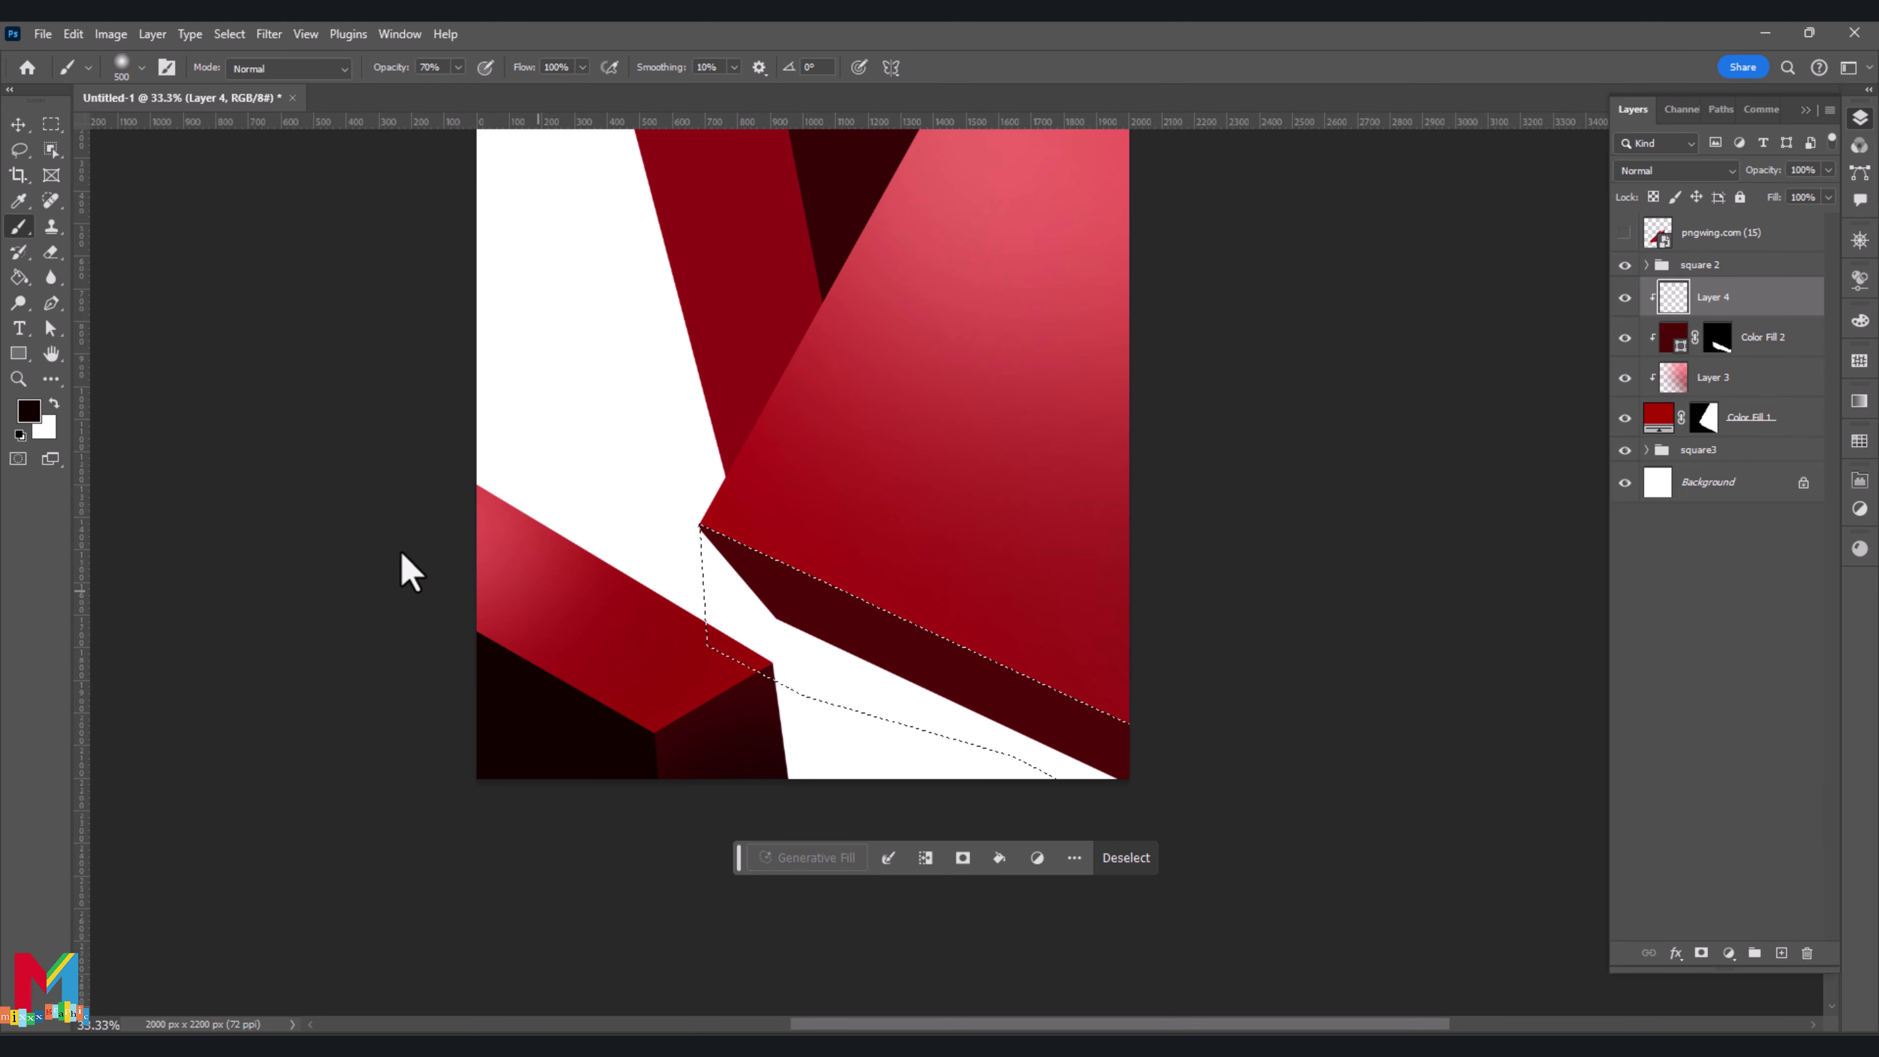
Set the foreground colour to a dark red for the shading
left_click(31, 412)
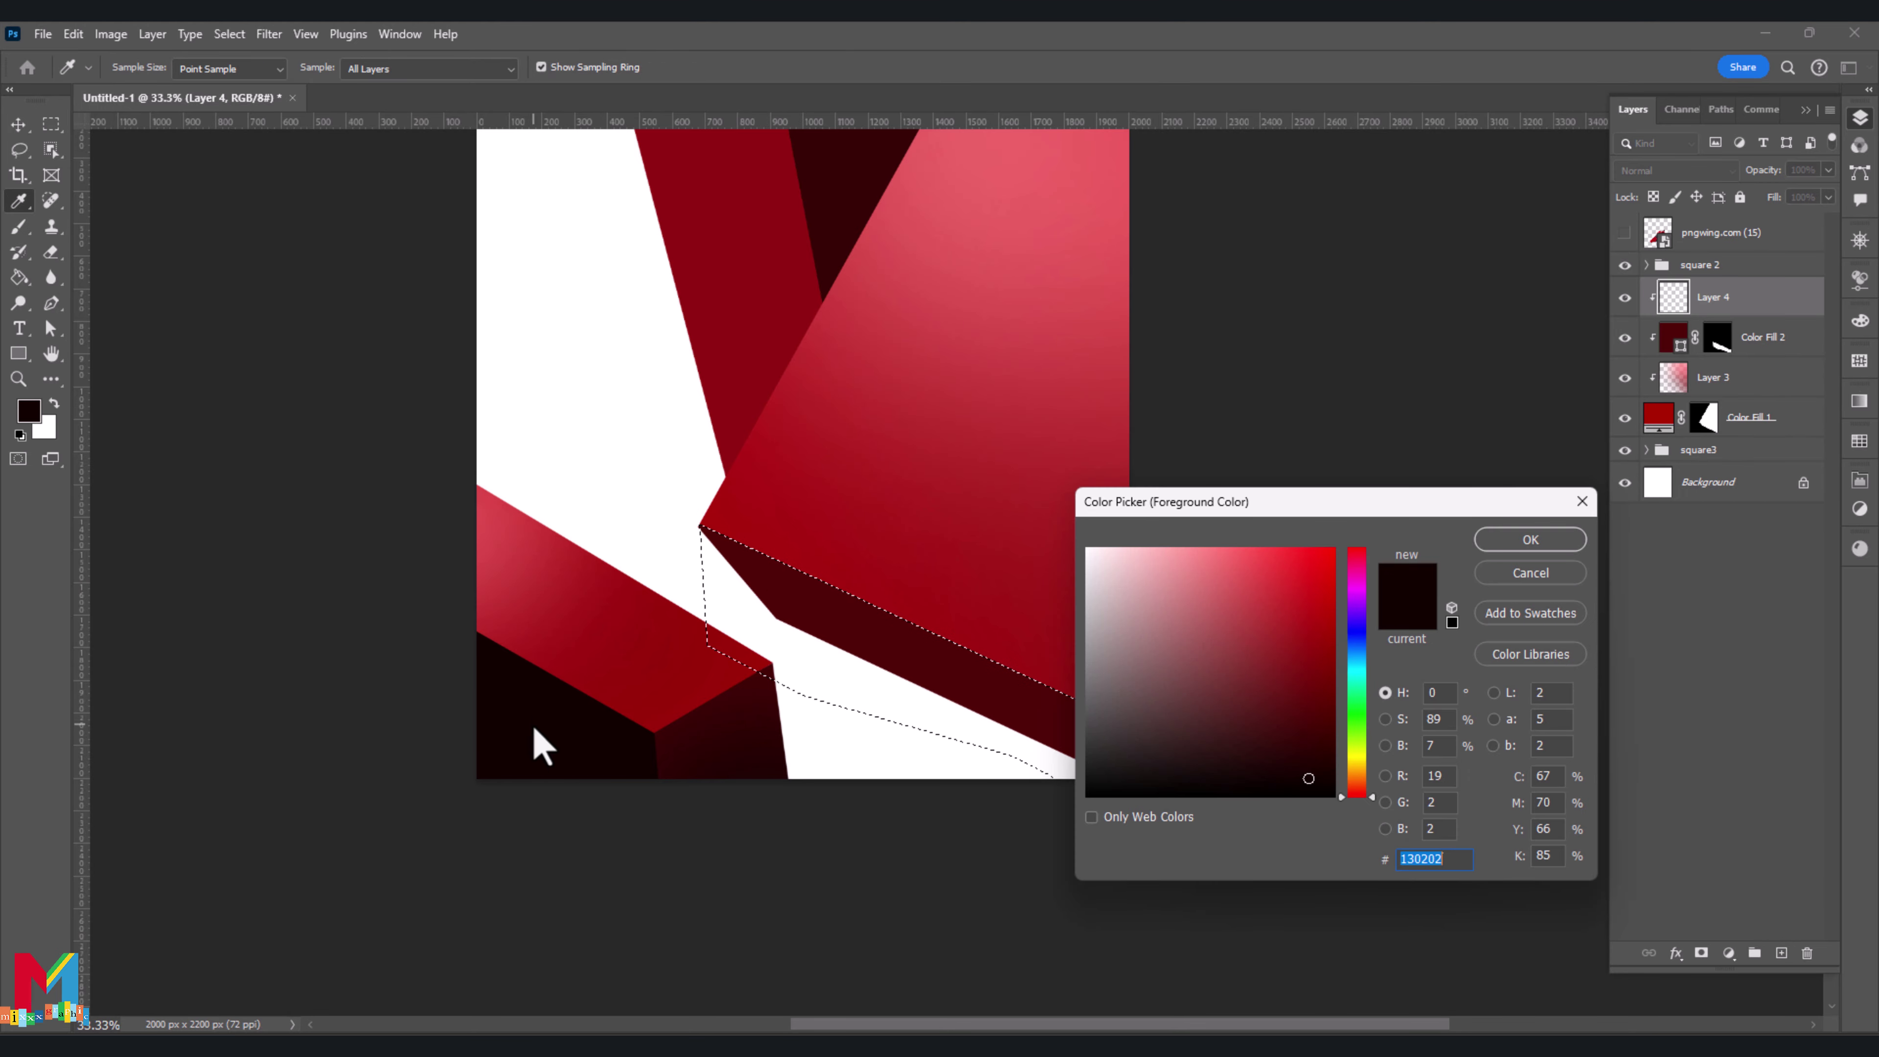
left_click(1295, 758)
left_click(1530, 538)
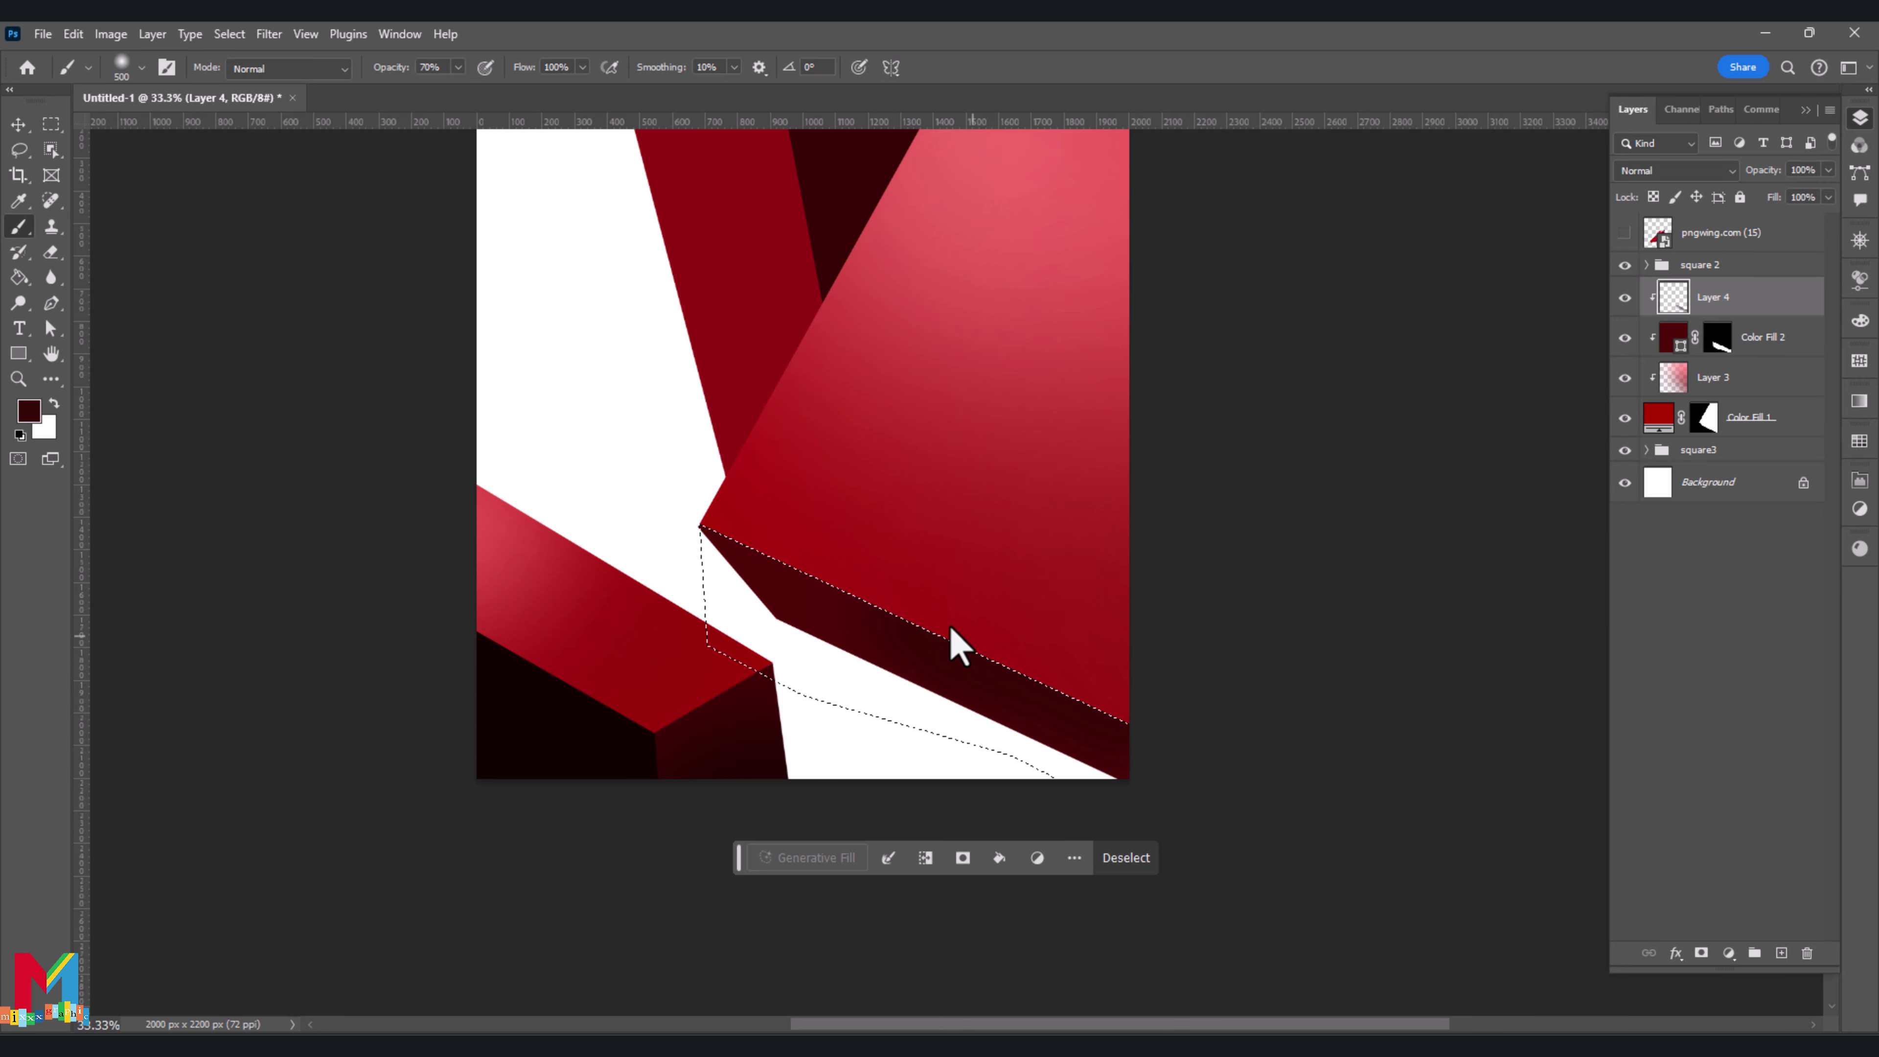
left_click(29, 416)
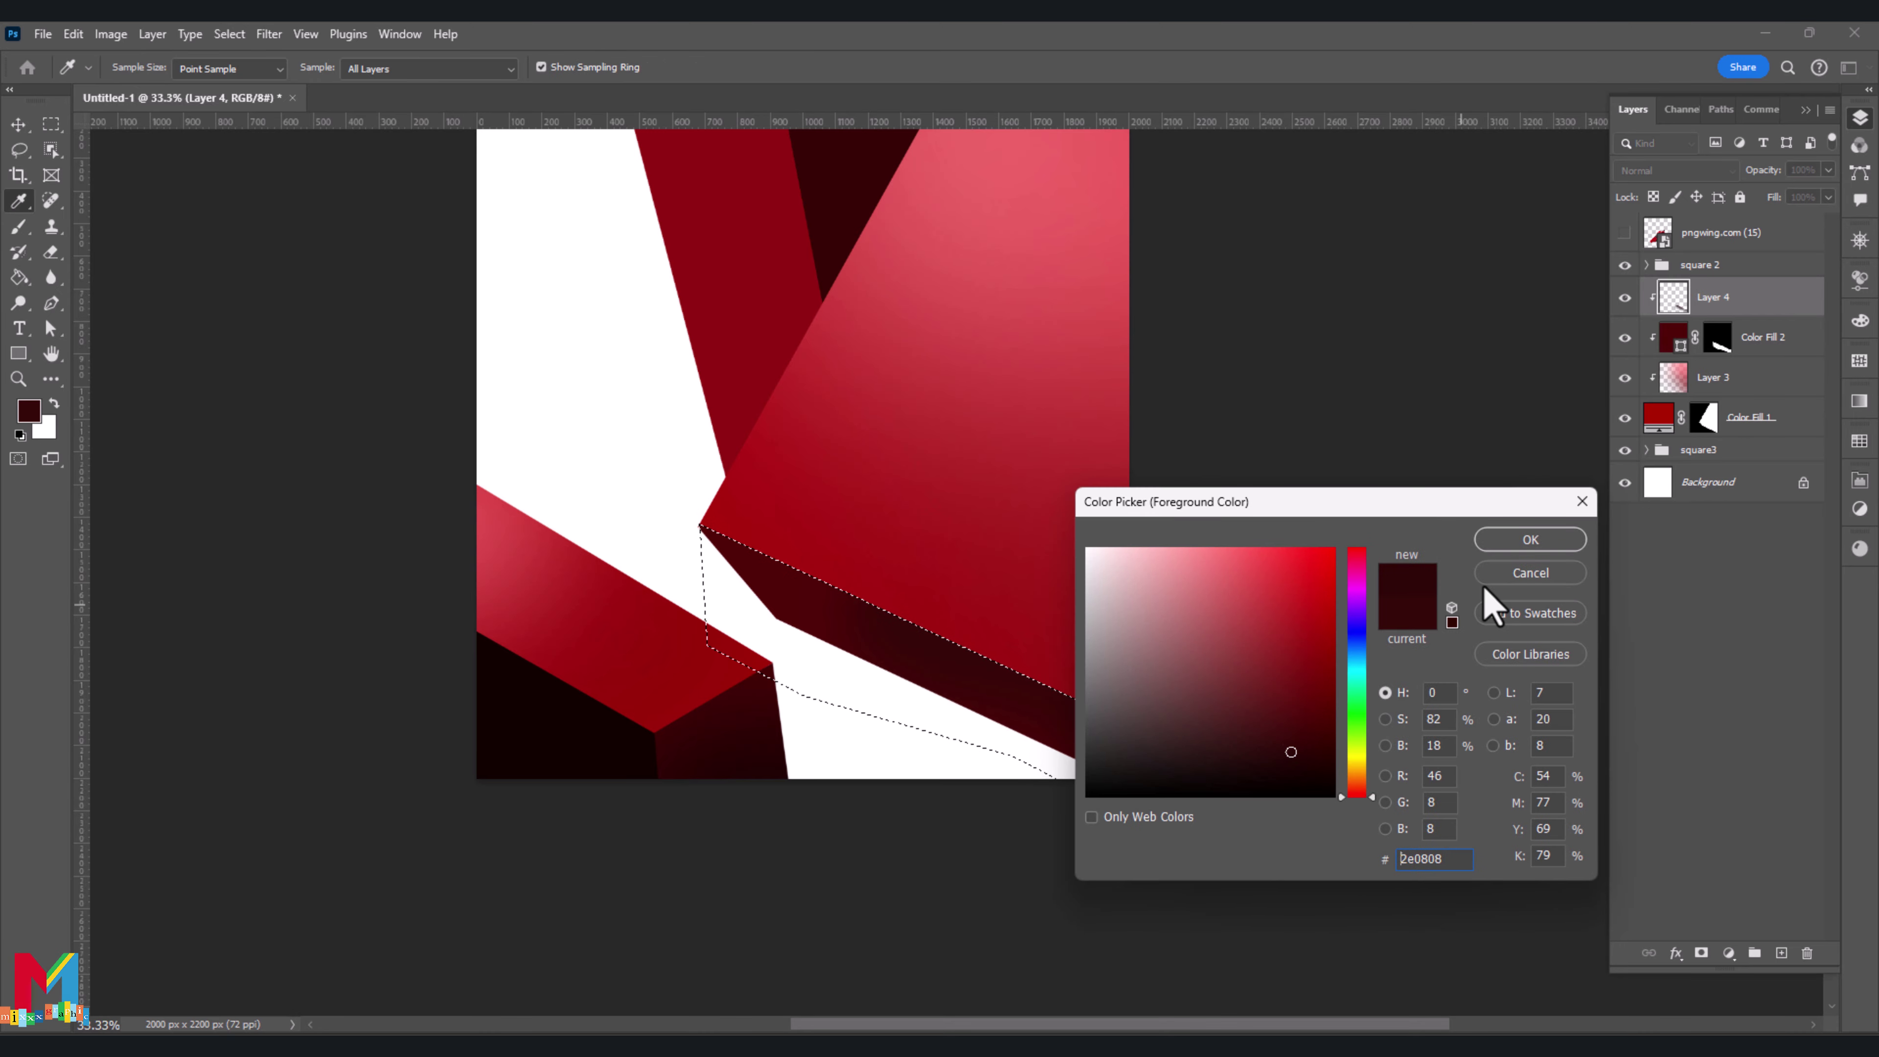
left_click(1530, 539)
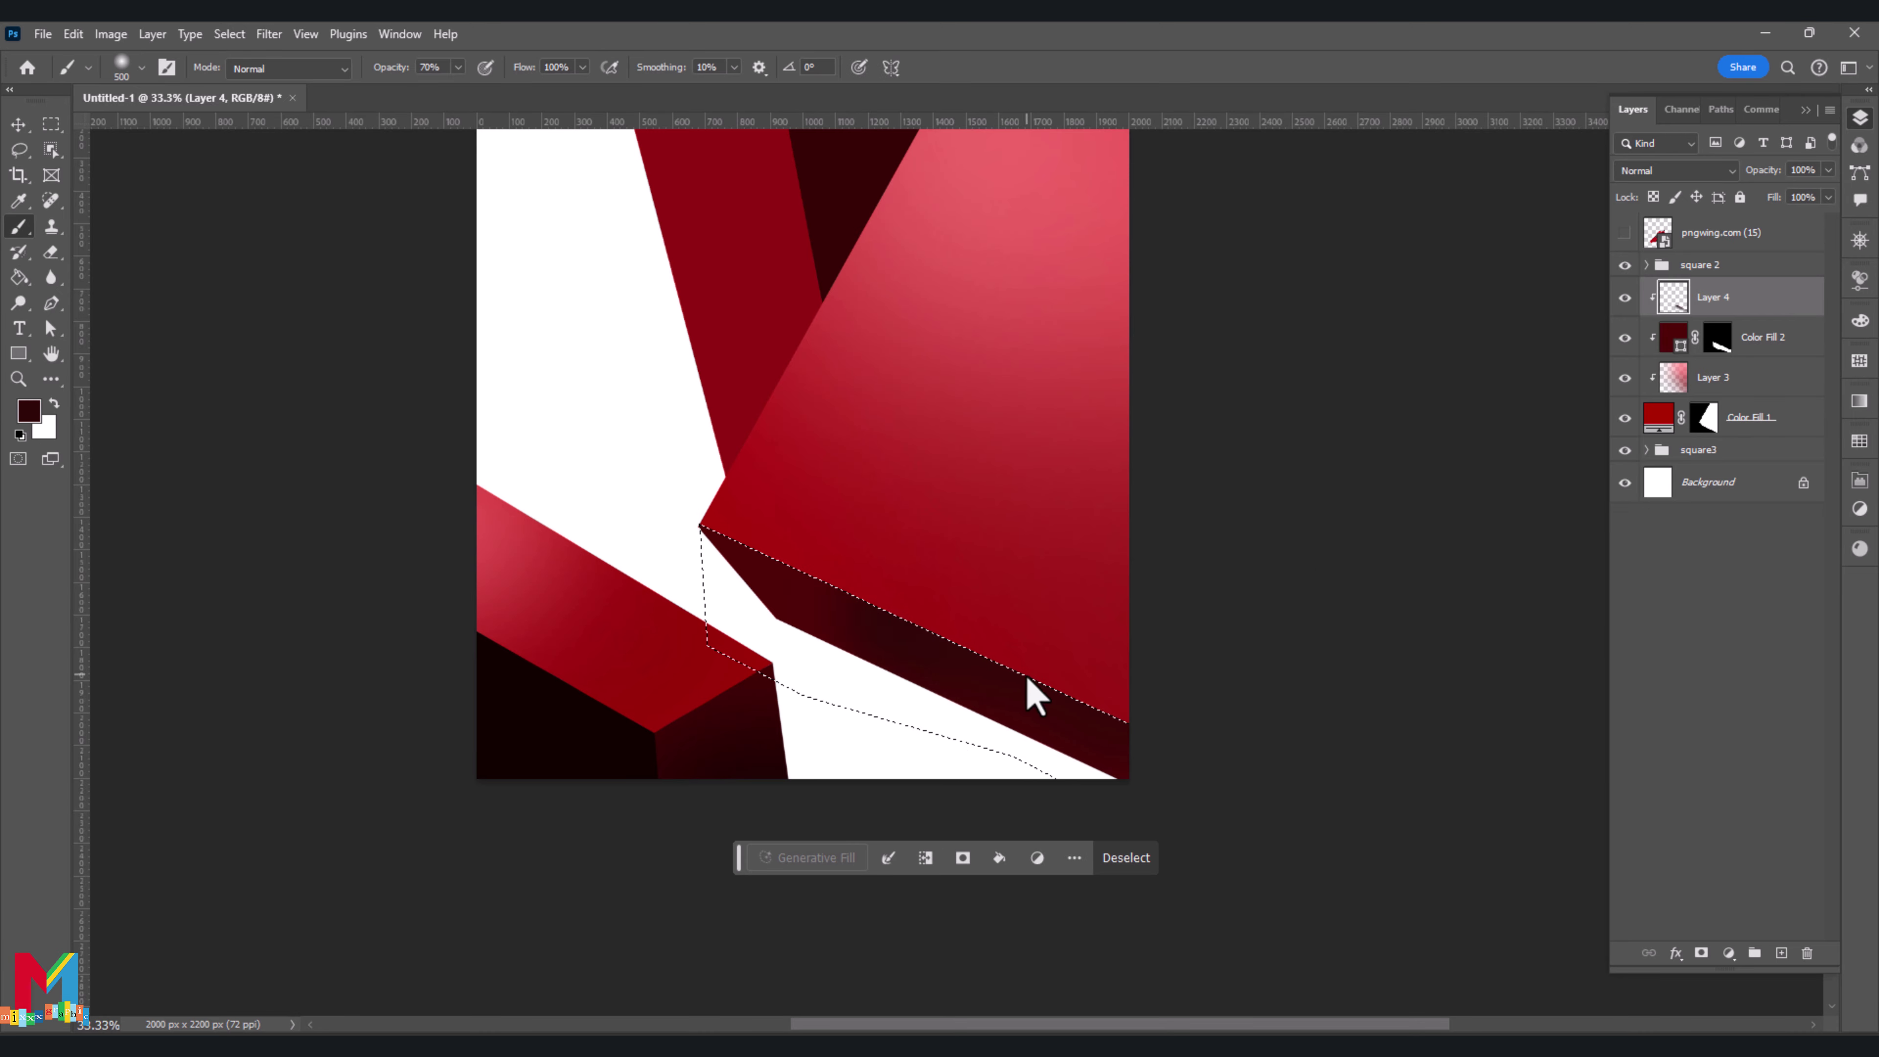
Gaussian Blur Layer 4's shading, deselect, and clip Layer 4 to the shape below
left_click(269, 34)
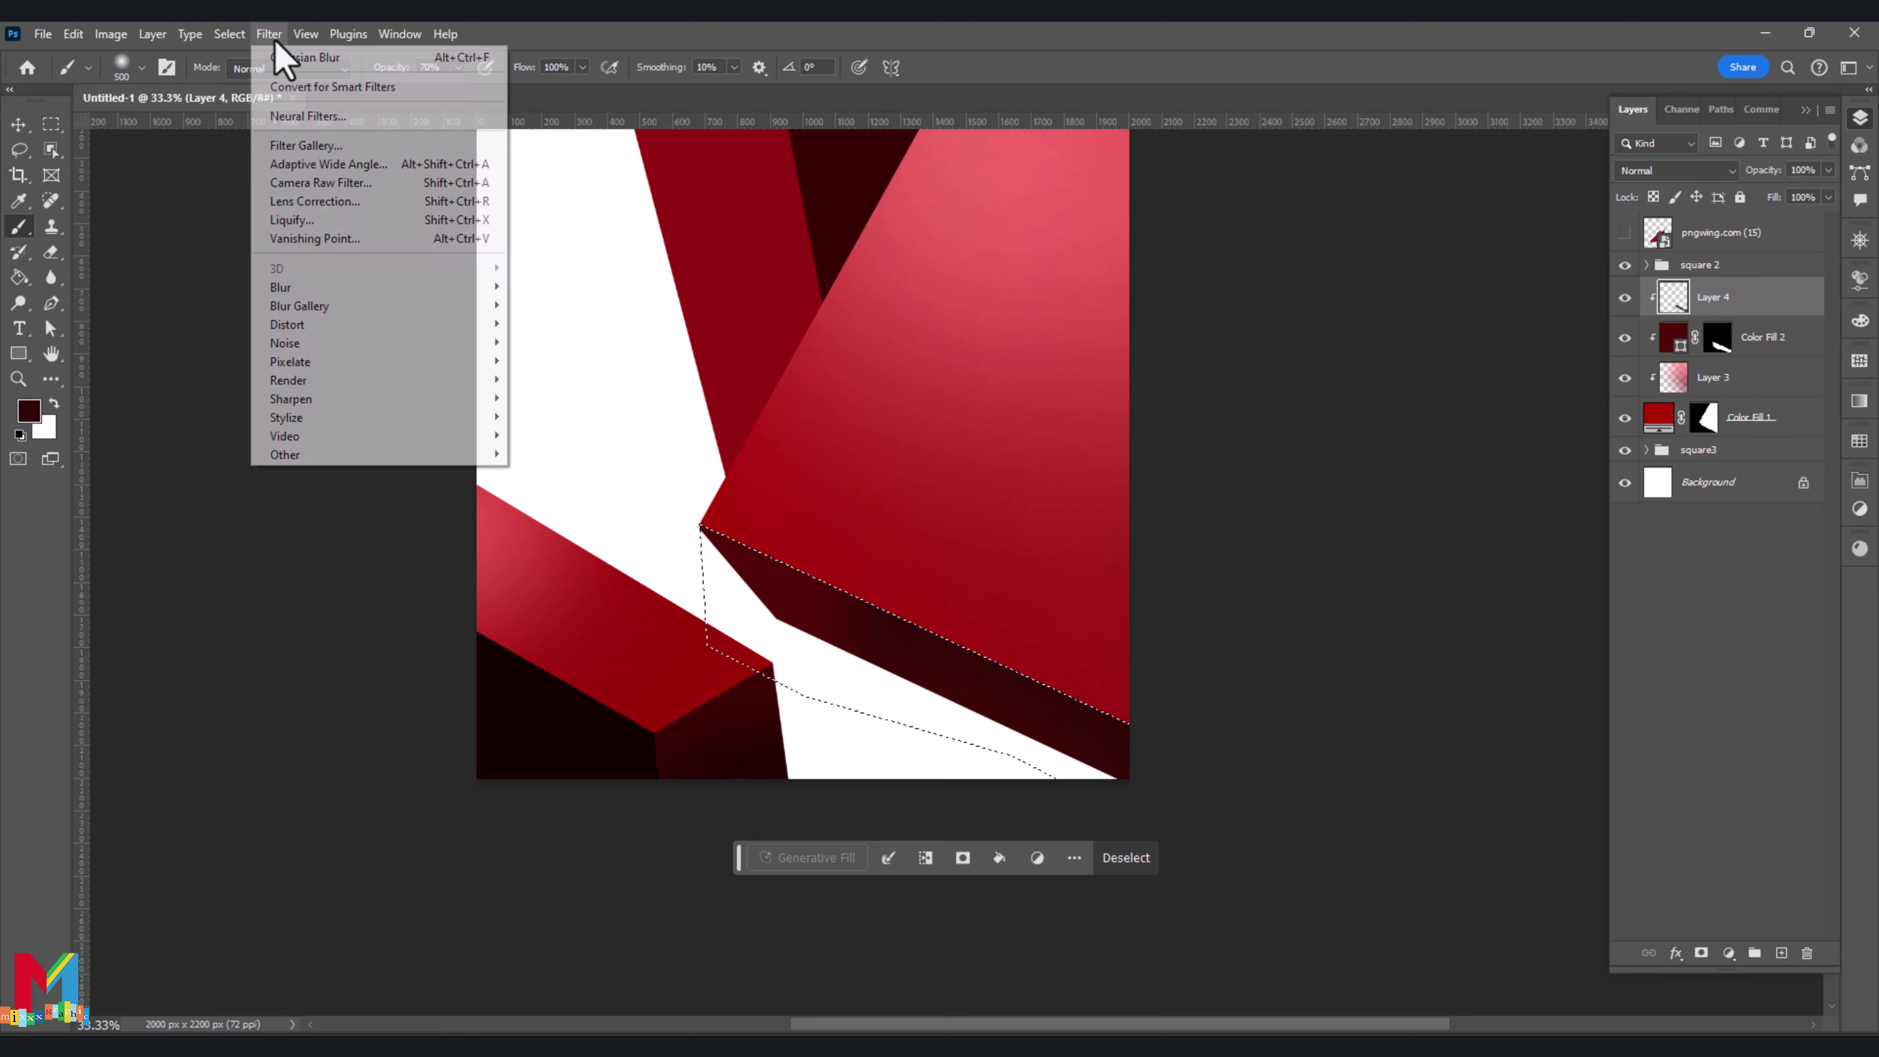
mouse_move(379, 287)
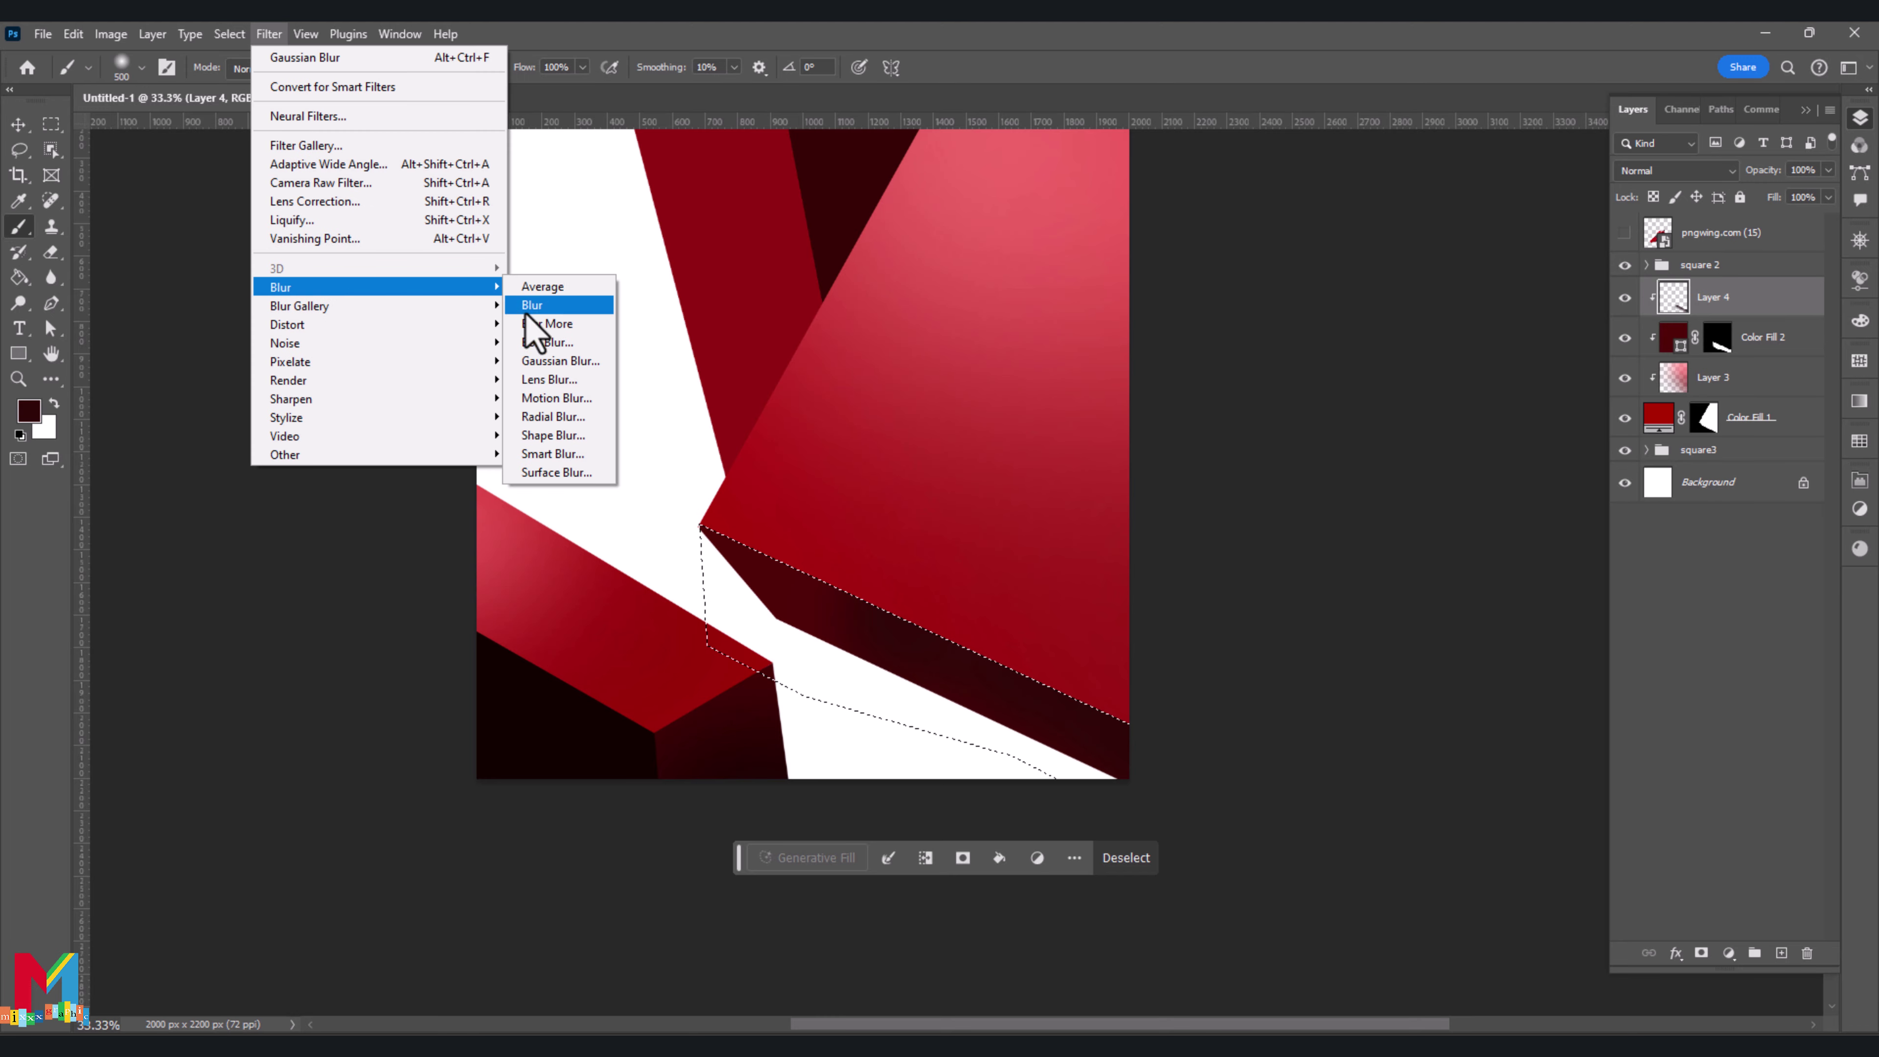
left_click(562, 361)
left_click_drag(1460, 458, 1475, 458)
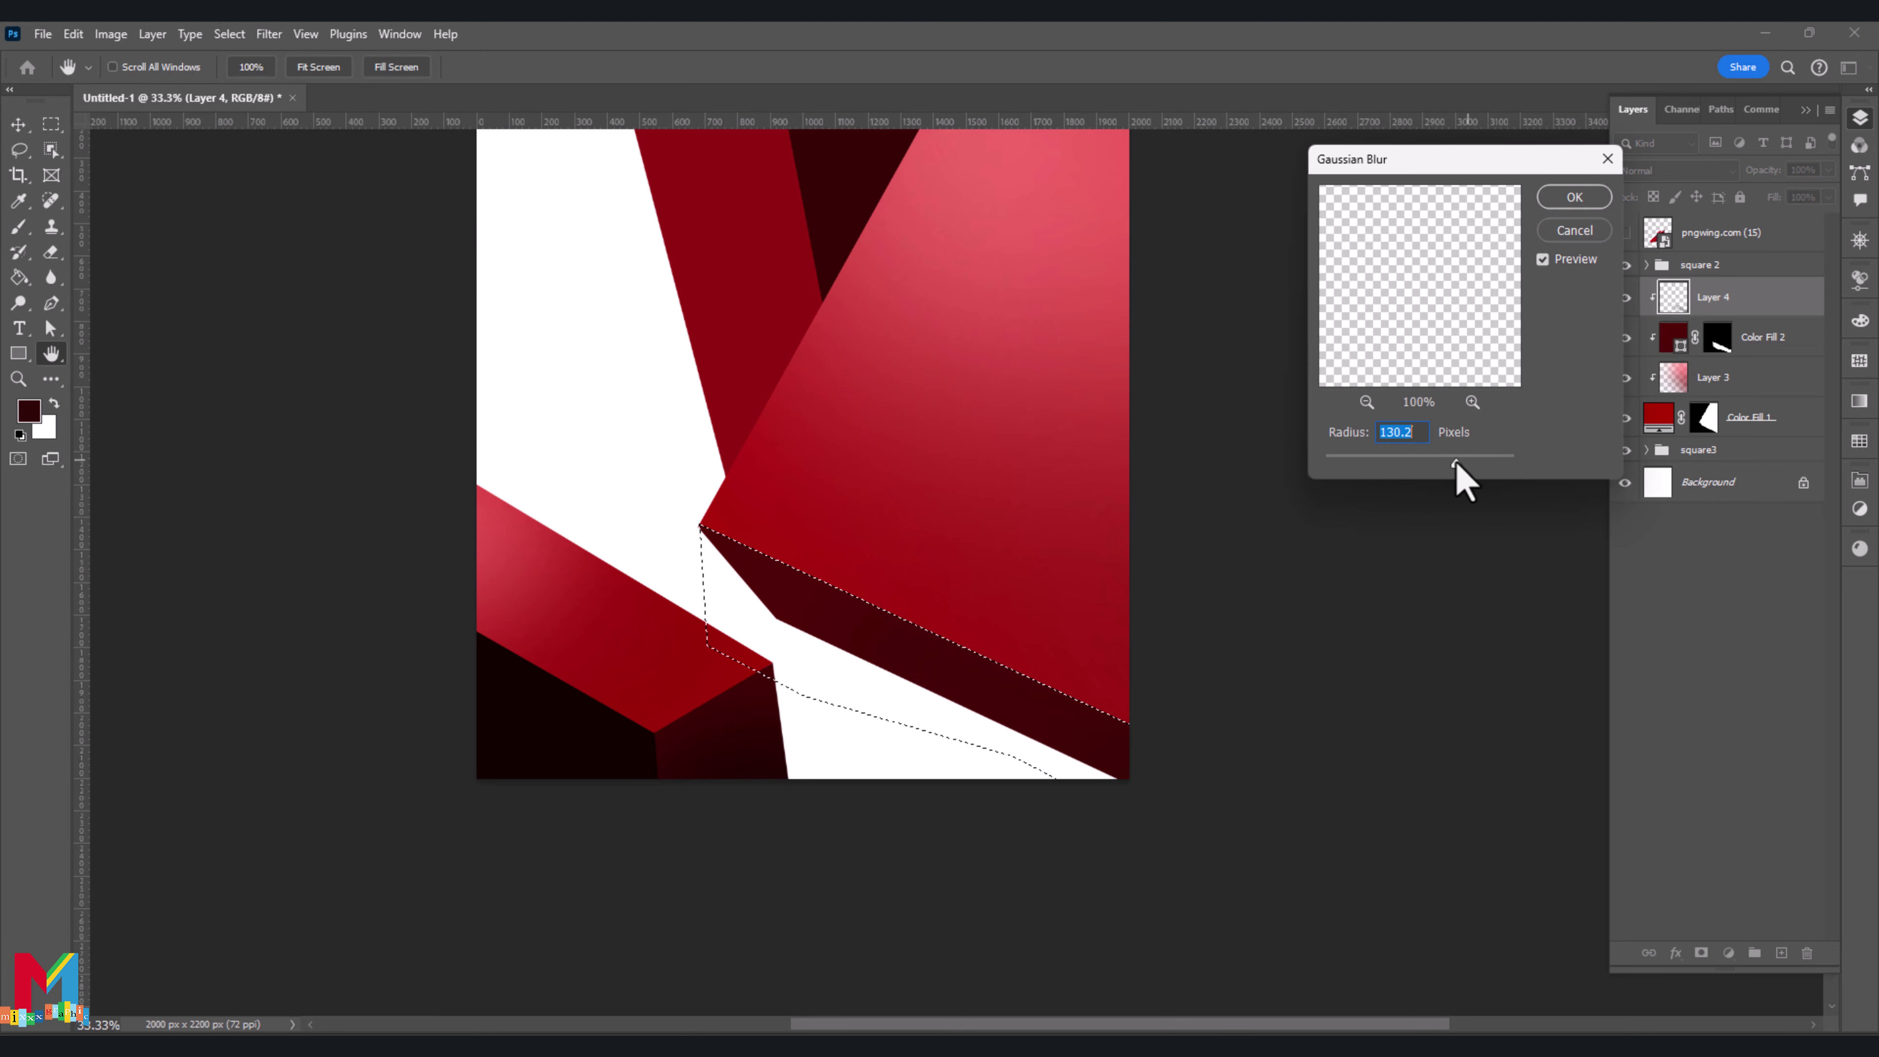
left_click(1574, 200)
key("b")
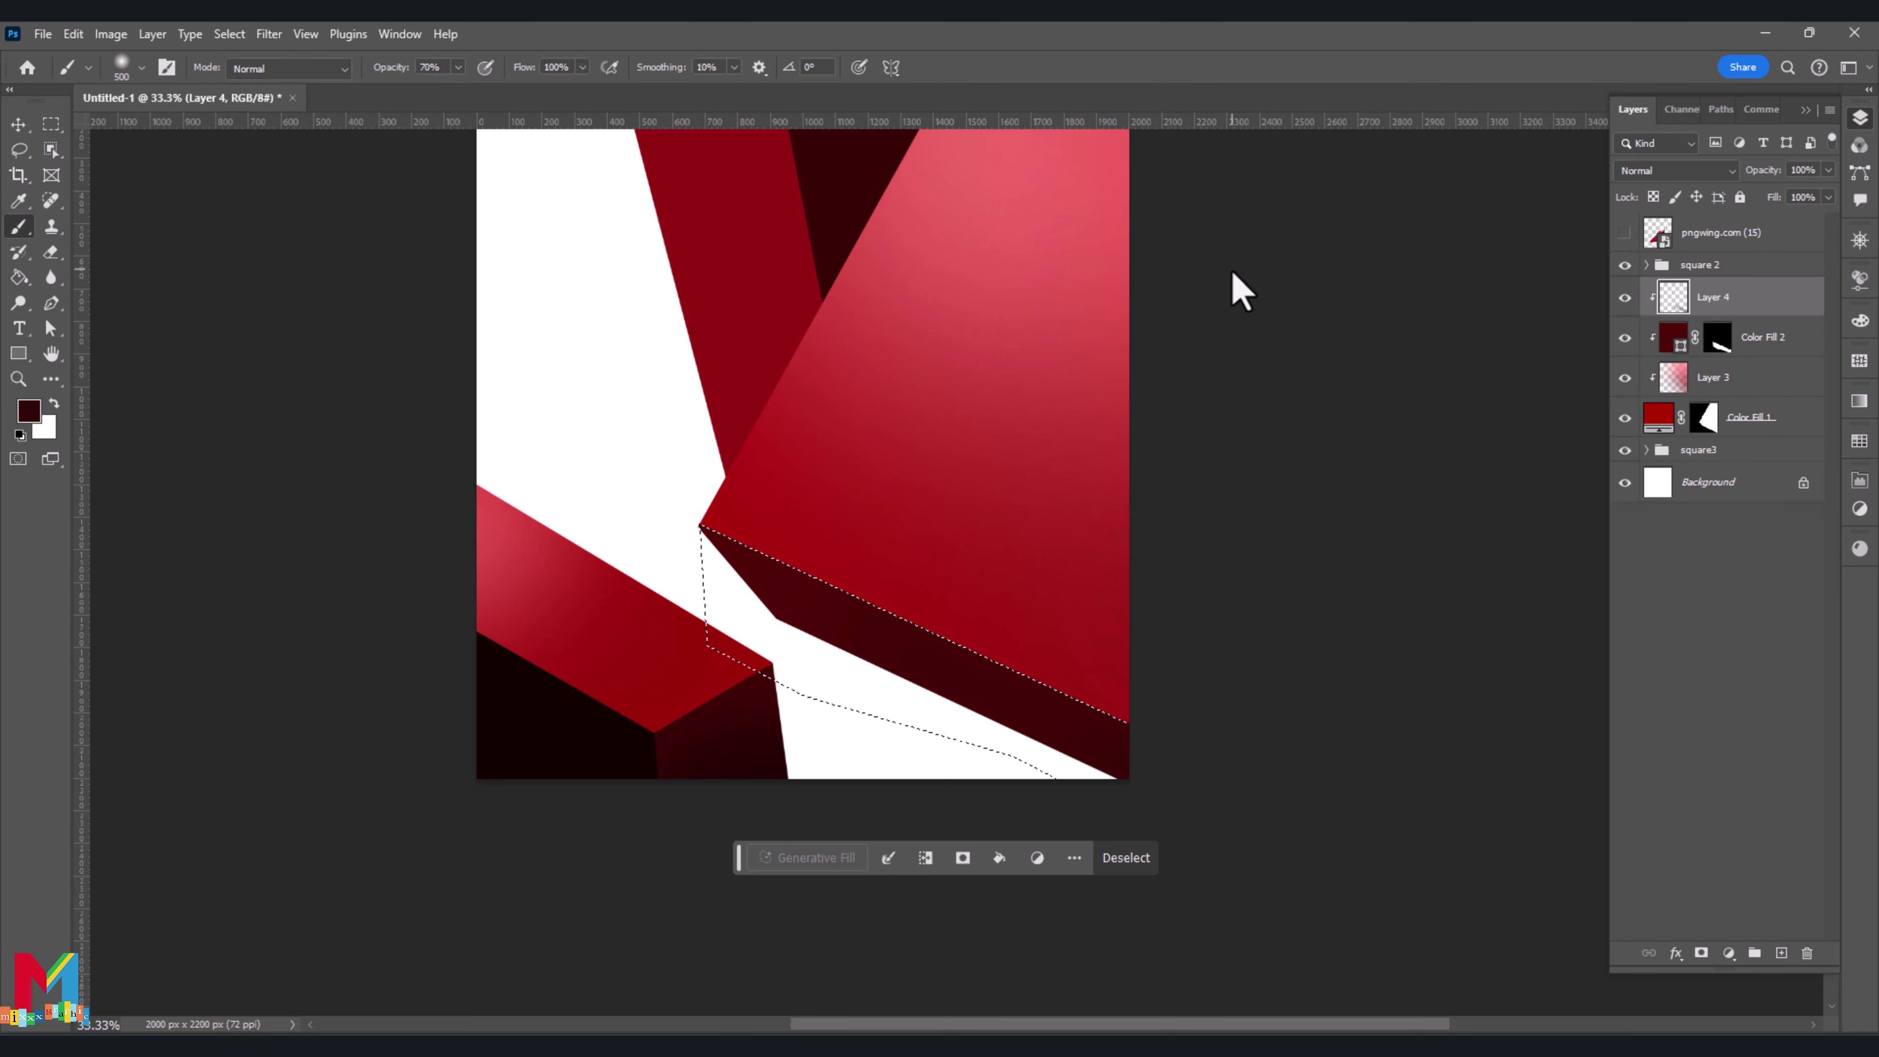
key("ctrl+d")
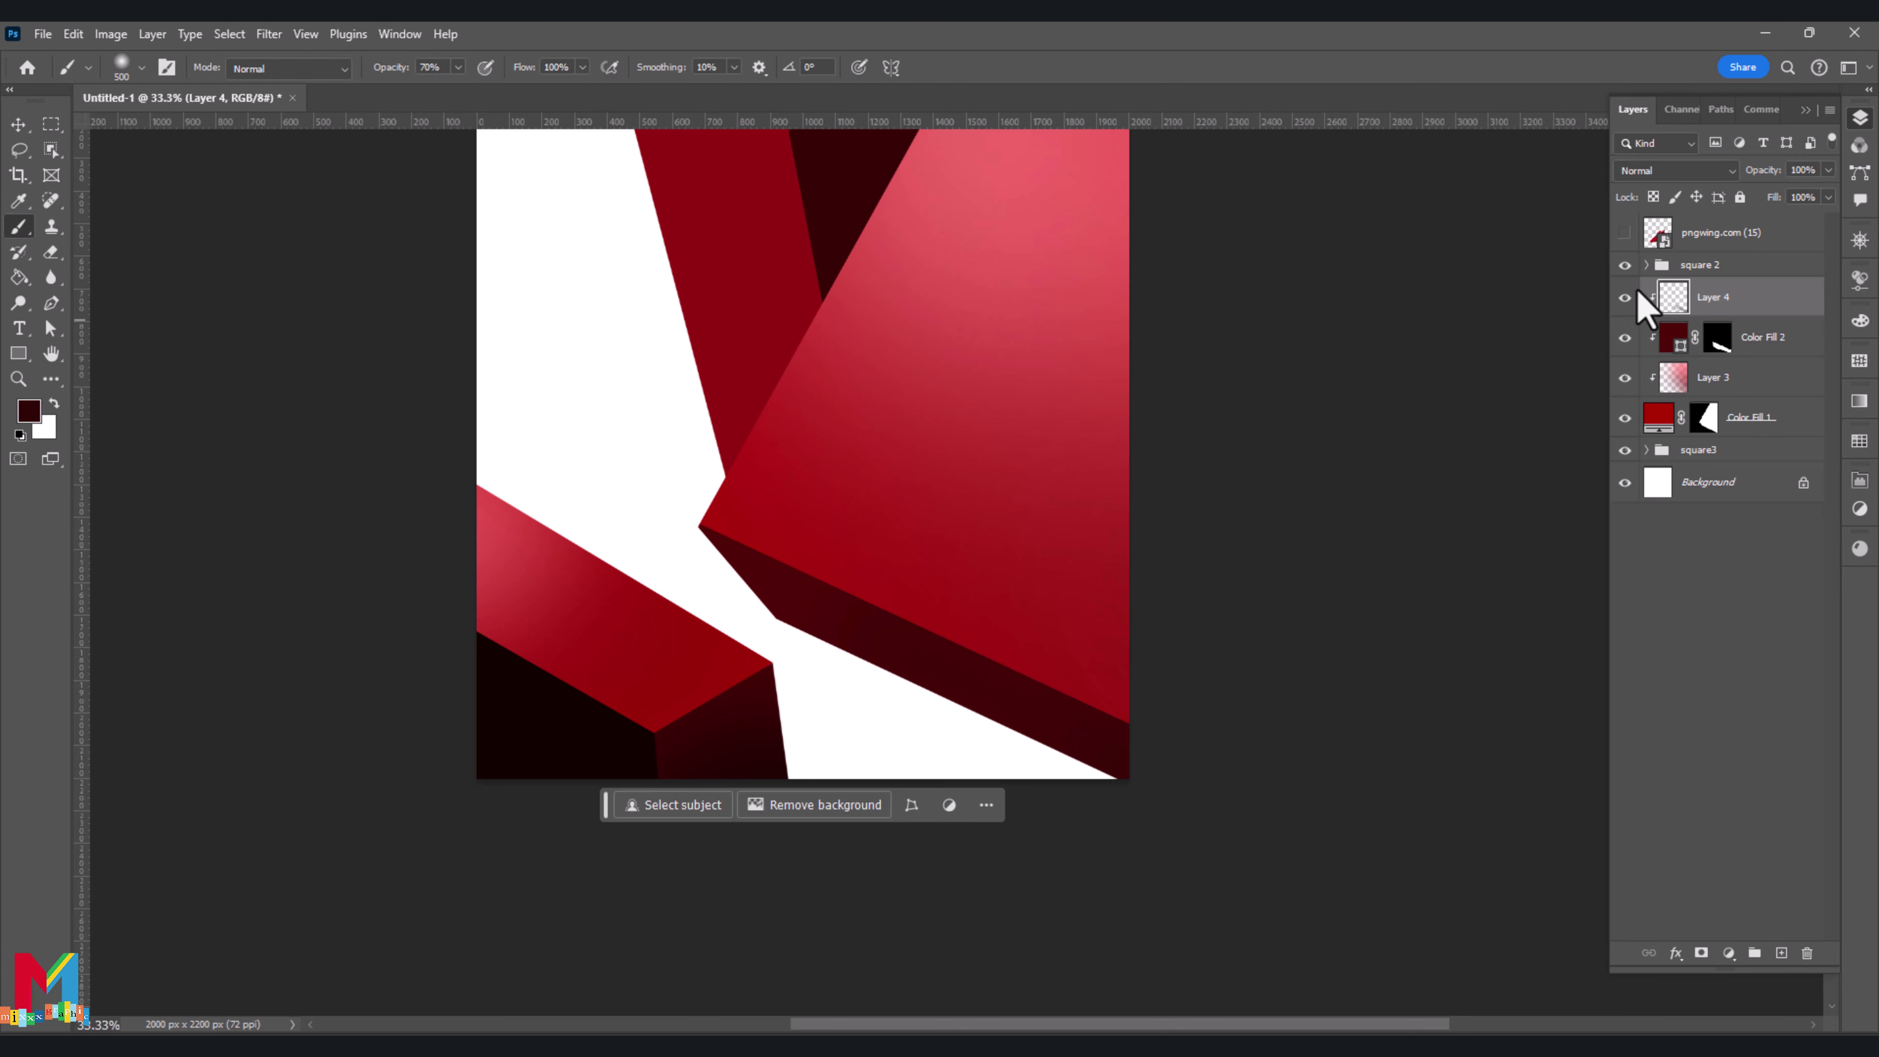
key("ctrl+alt+g")
left_click(1657, 452)
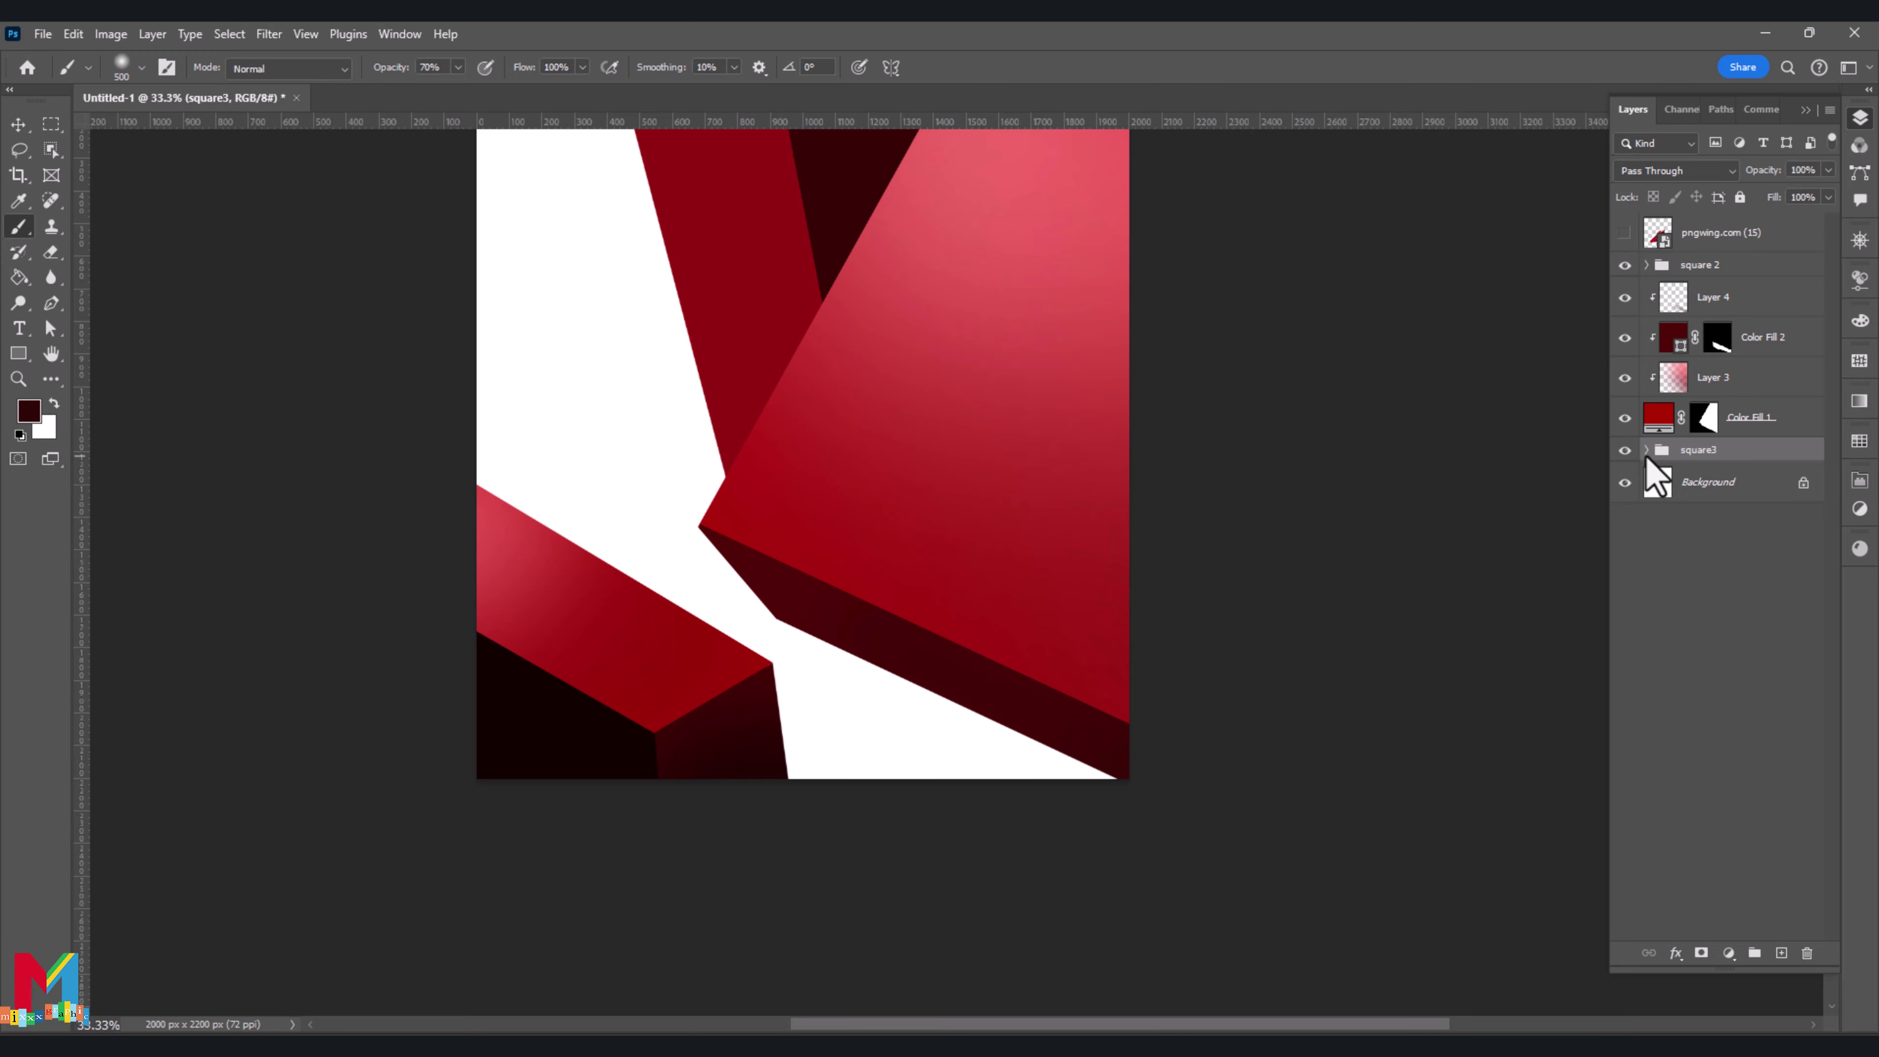
Add a new Layer 5 inside square3, clipped to Rectangle 2
left_click(1647, 450)
left_click(1781, 952)
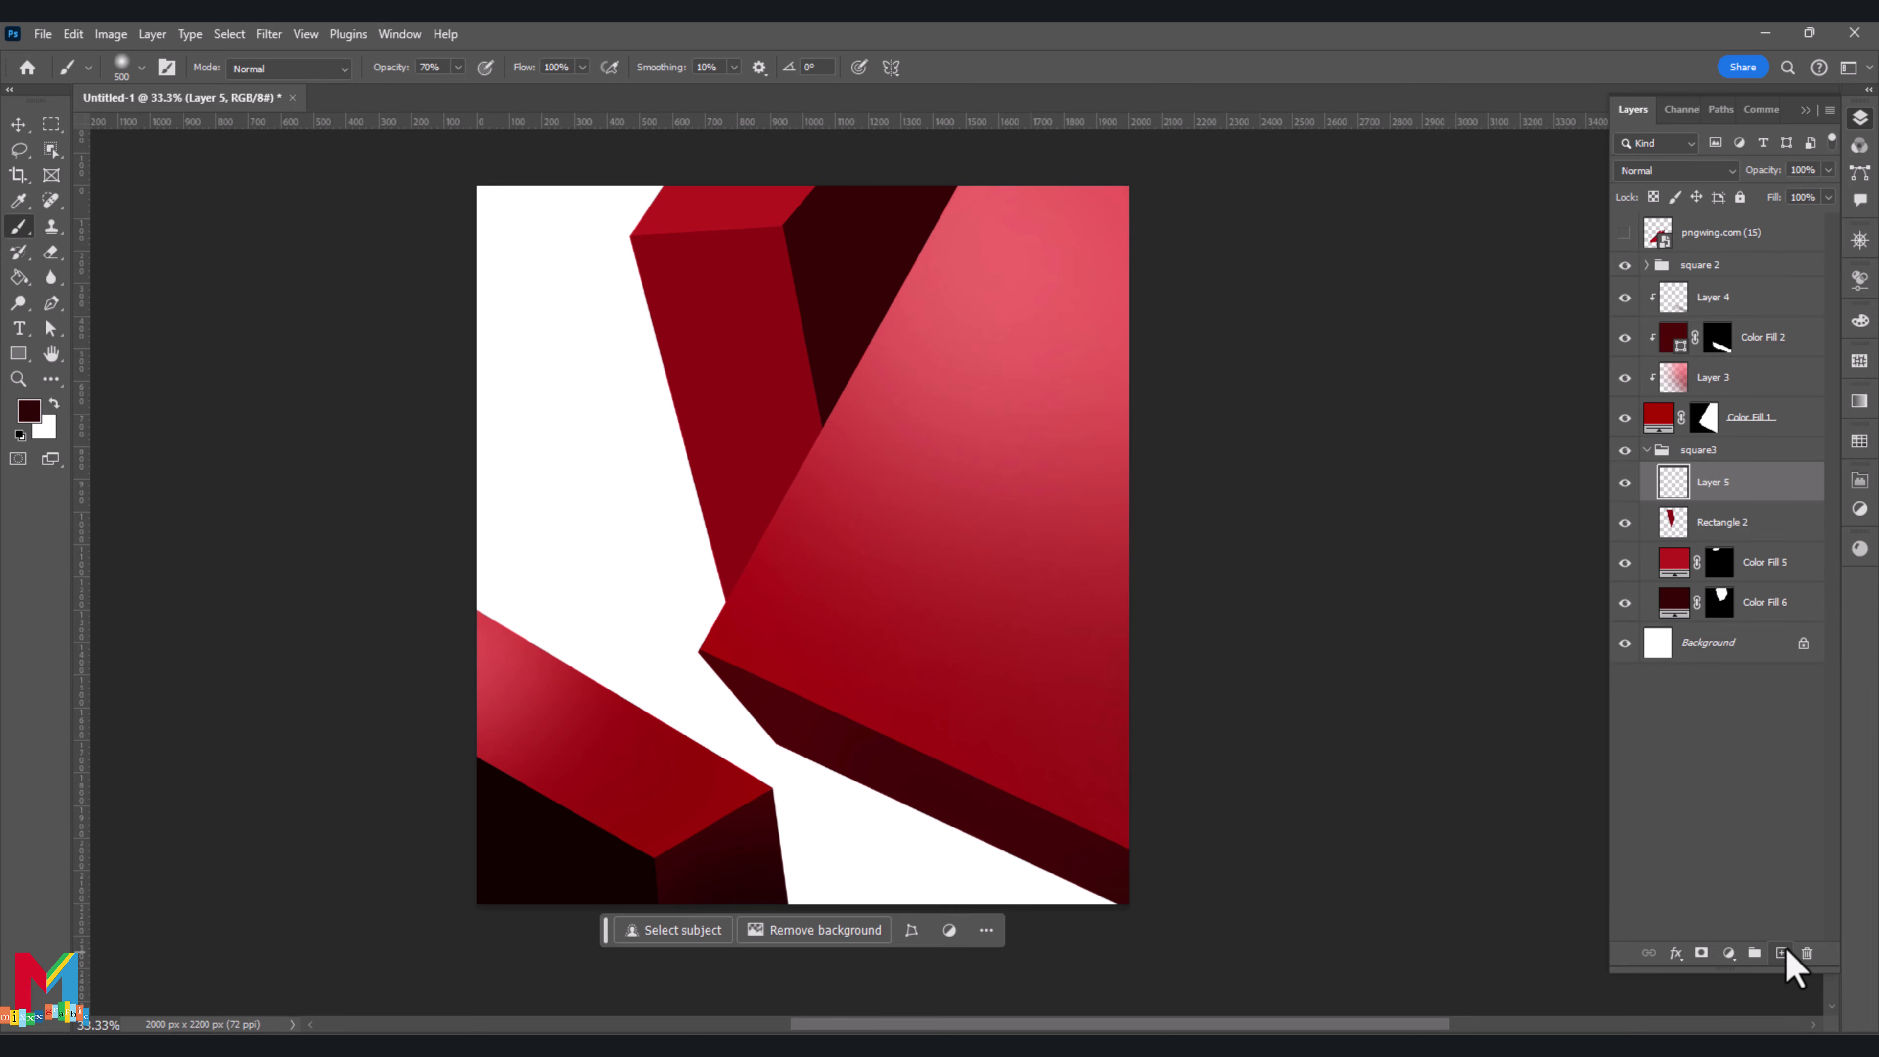
right_click(1735, 480)
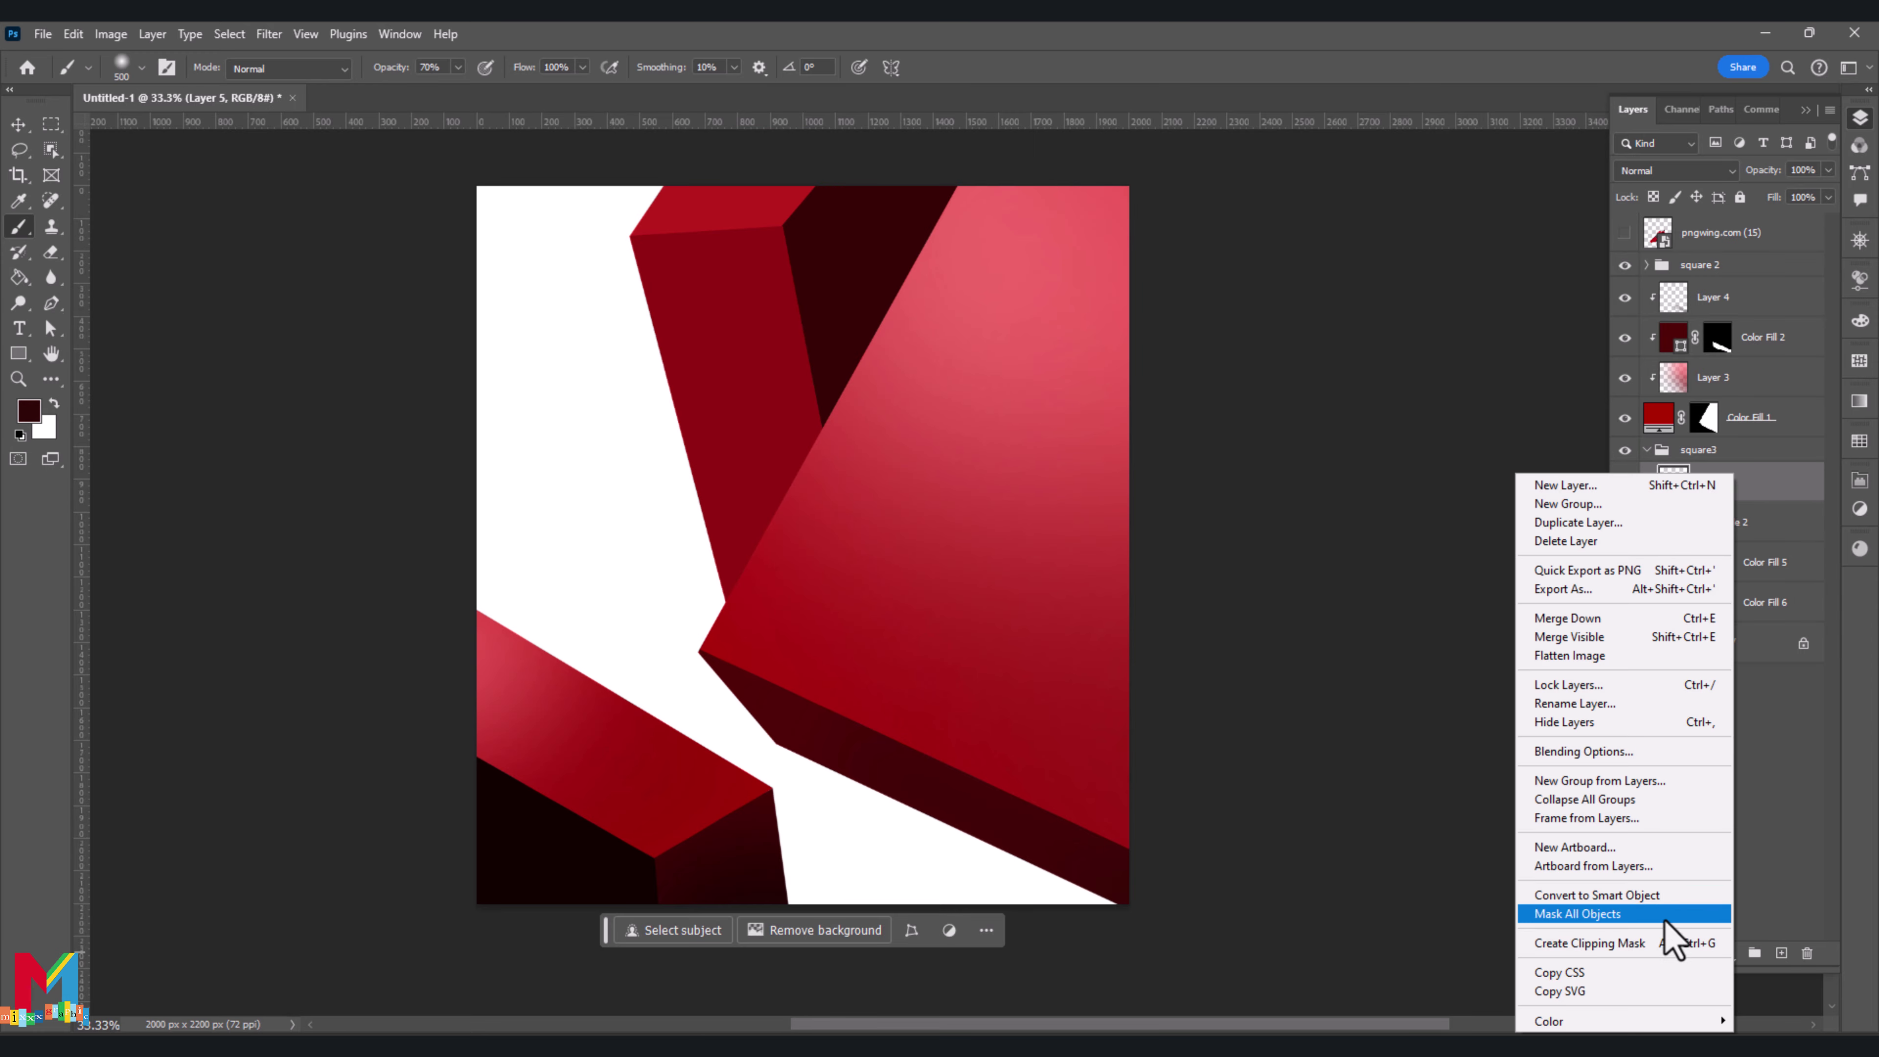
left_click(1674, 934)
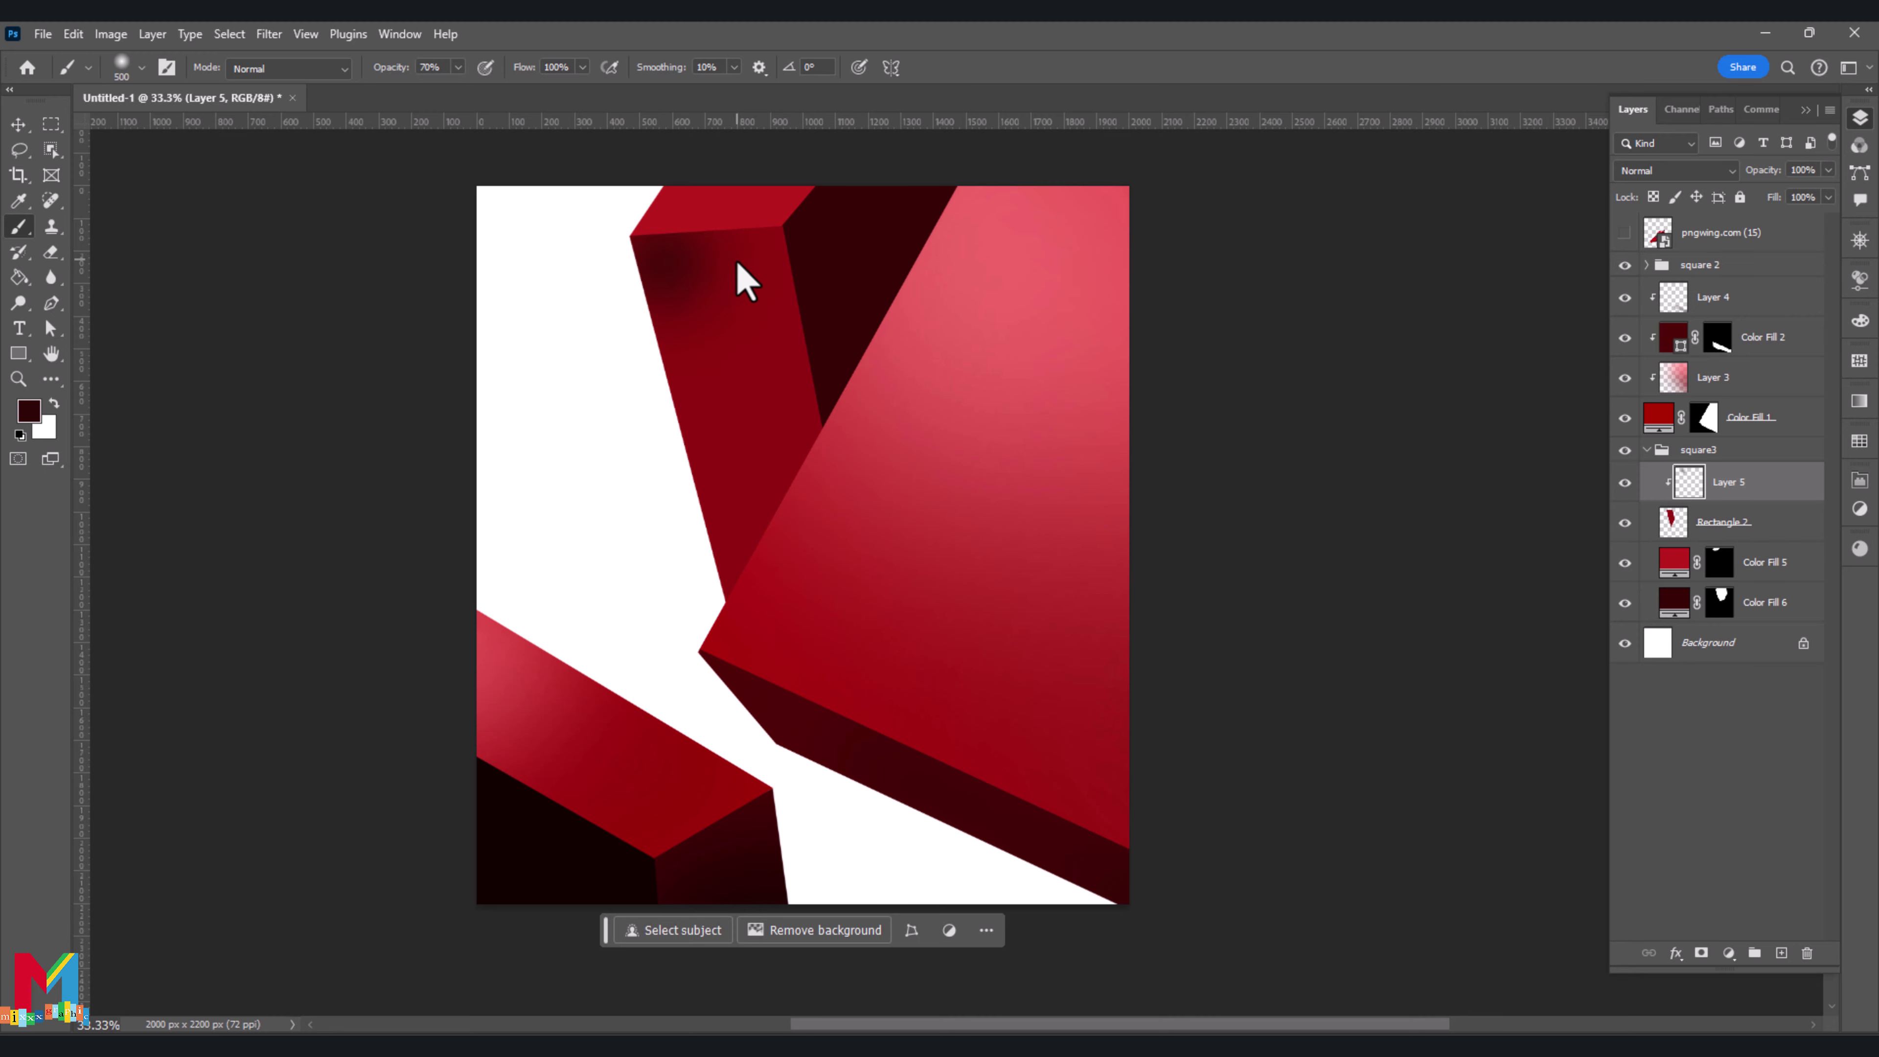
Paint soft dark-red shading near the tall block's top
left_click(458, 68)
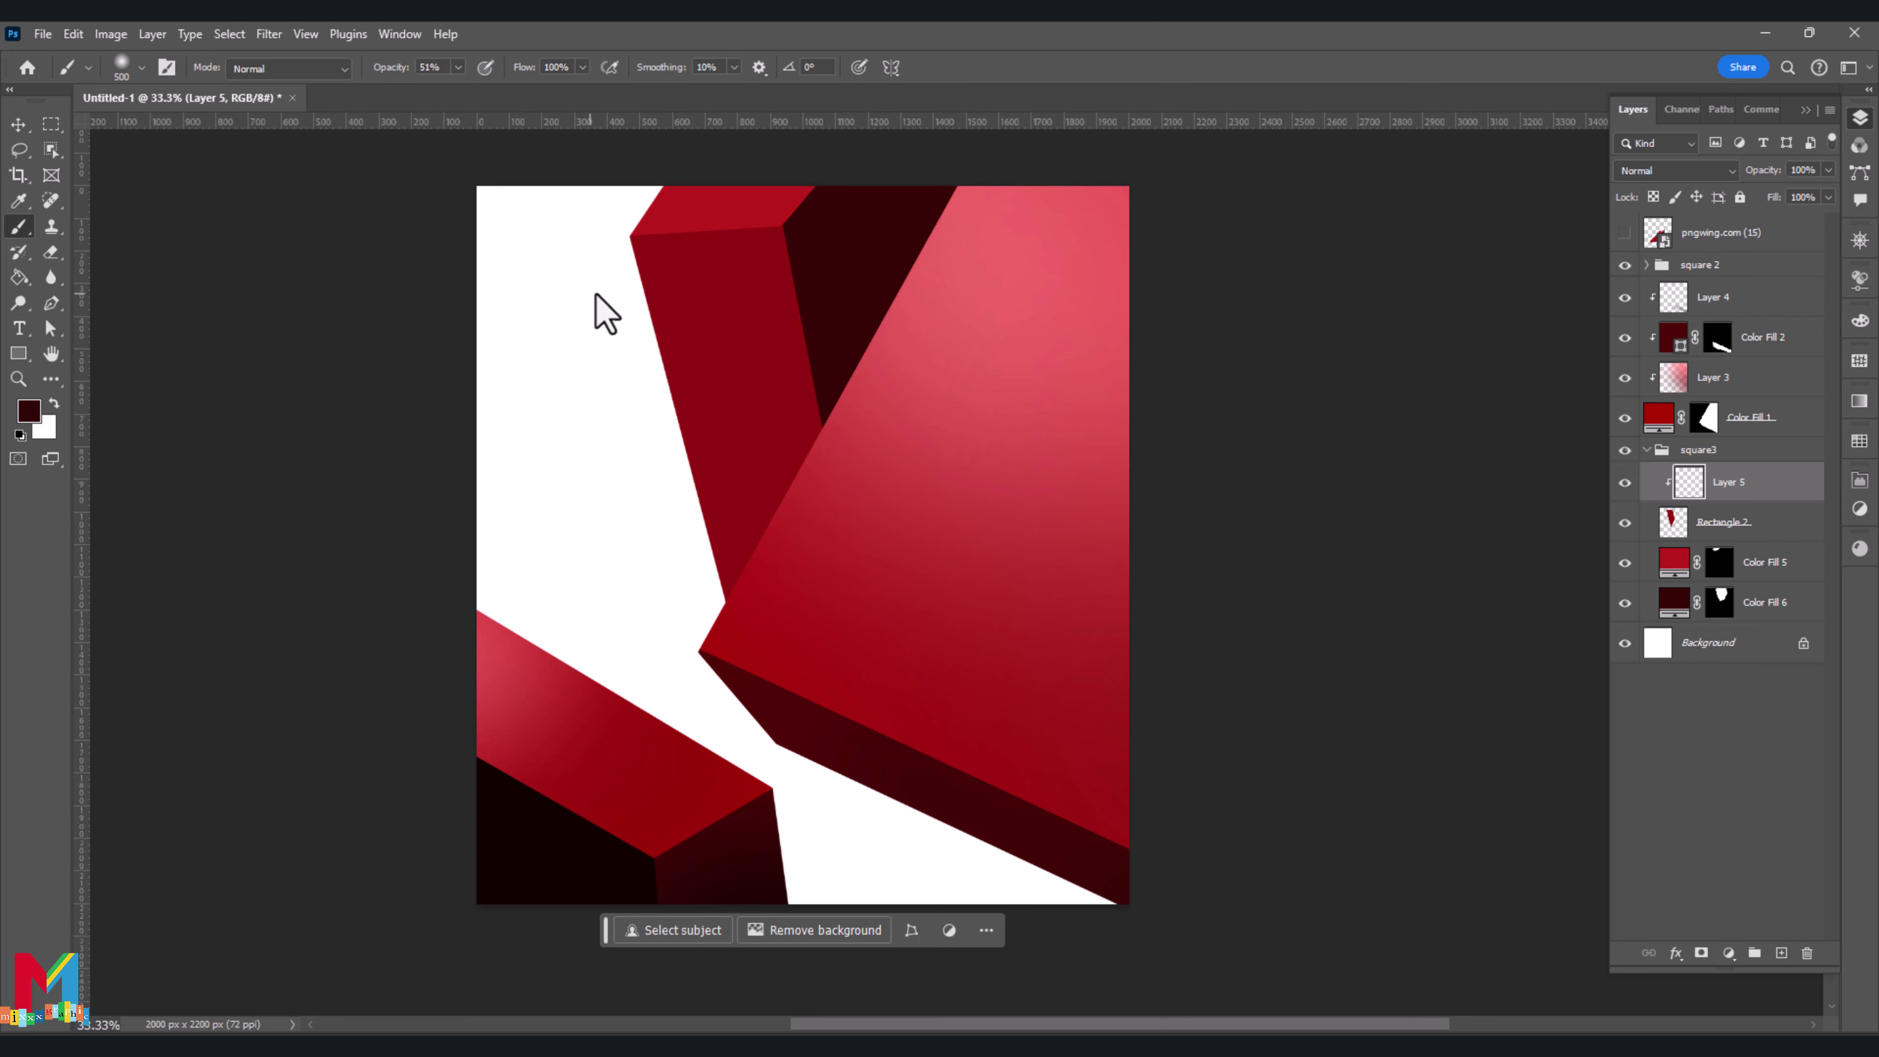
left_click_drag(660, 248, 716, 260)
left_click(29, 411)
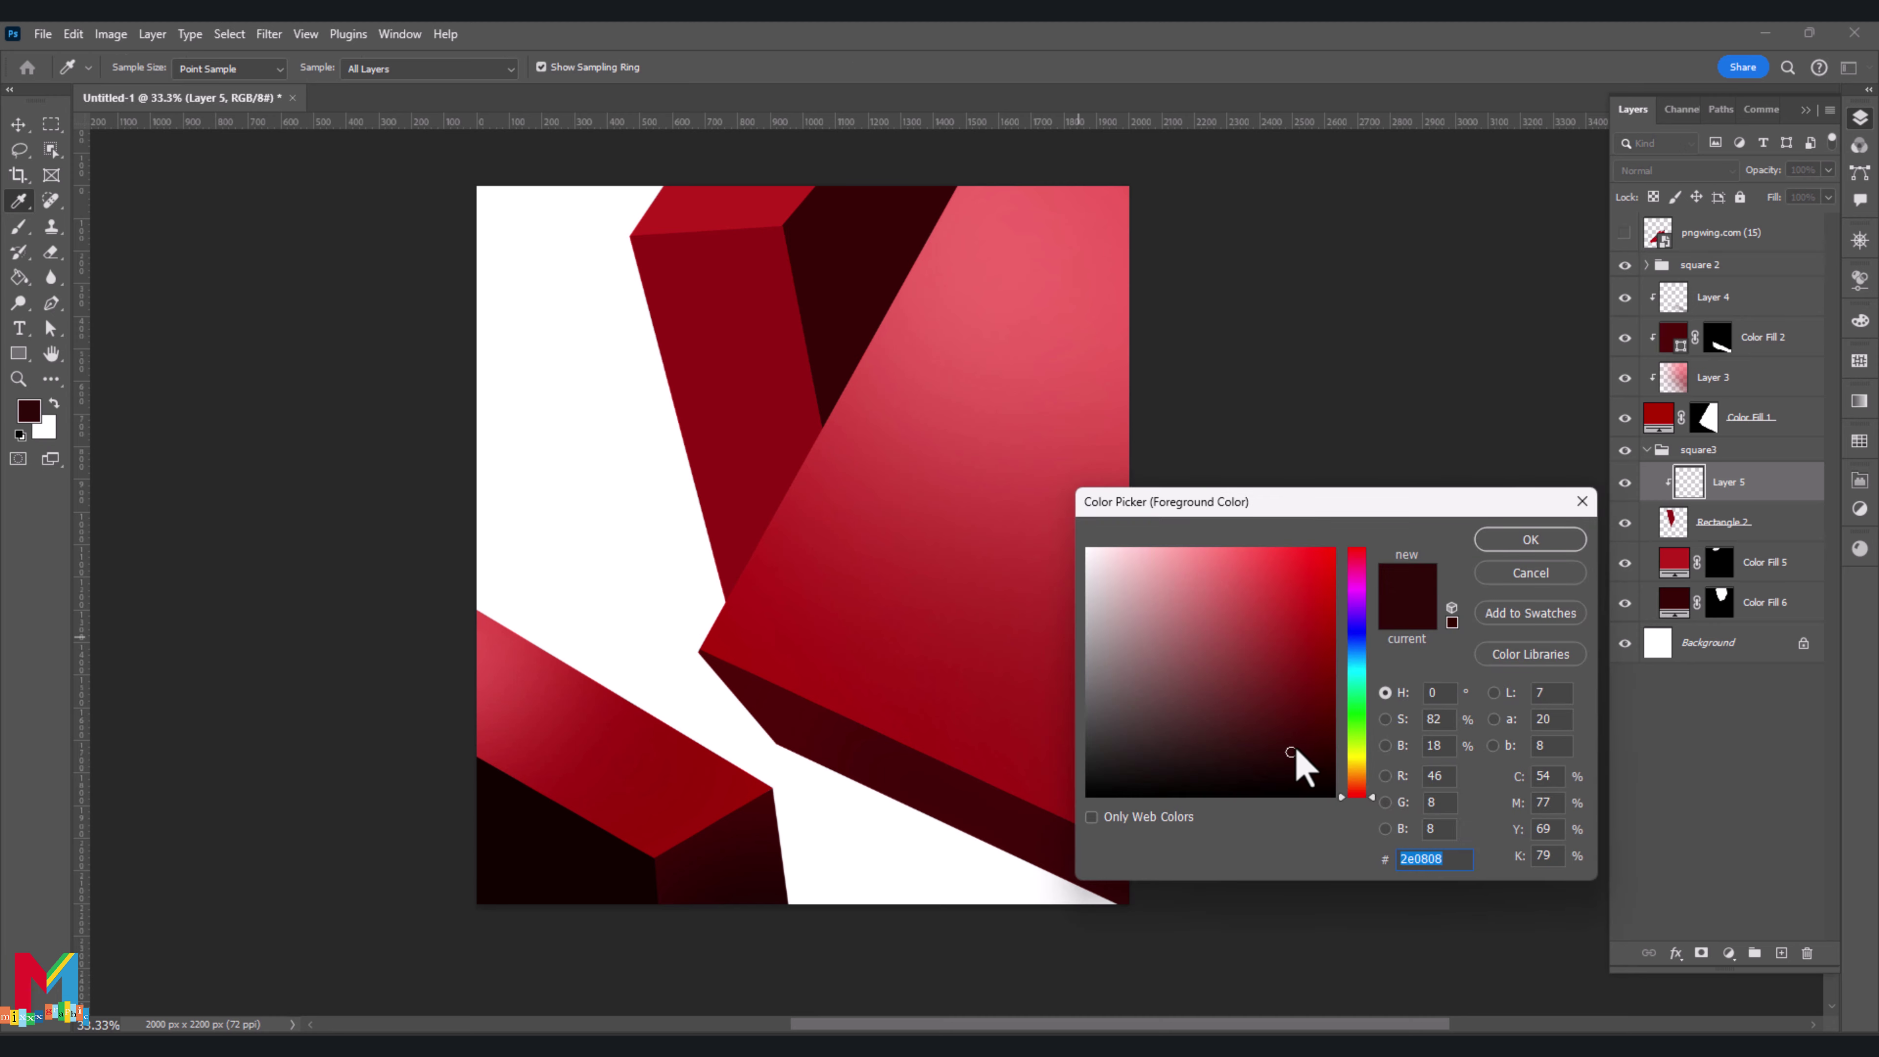
left_click_drag(1300, 768, 1299, 707)
key("Return")
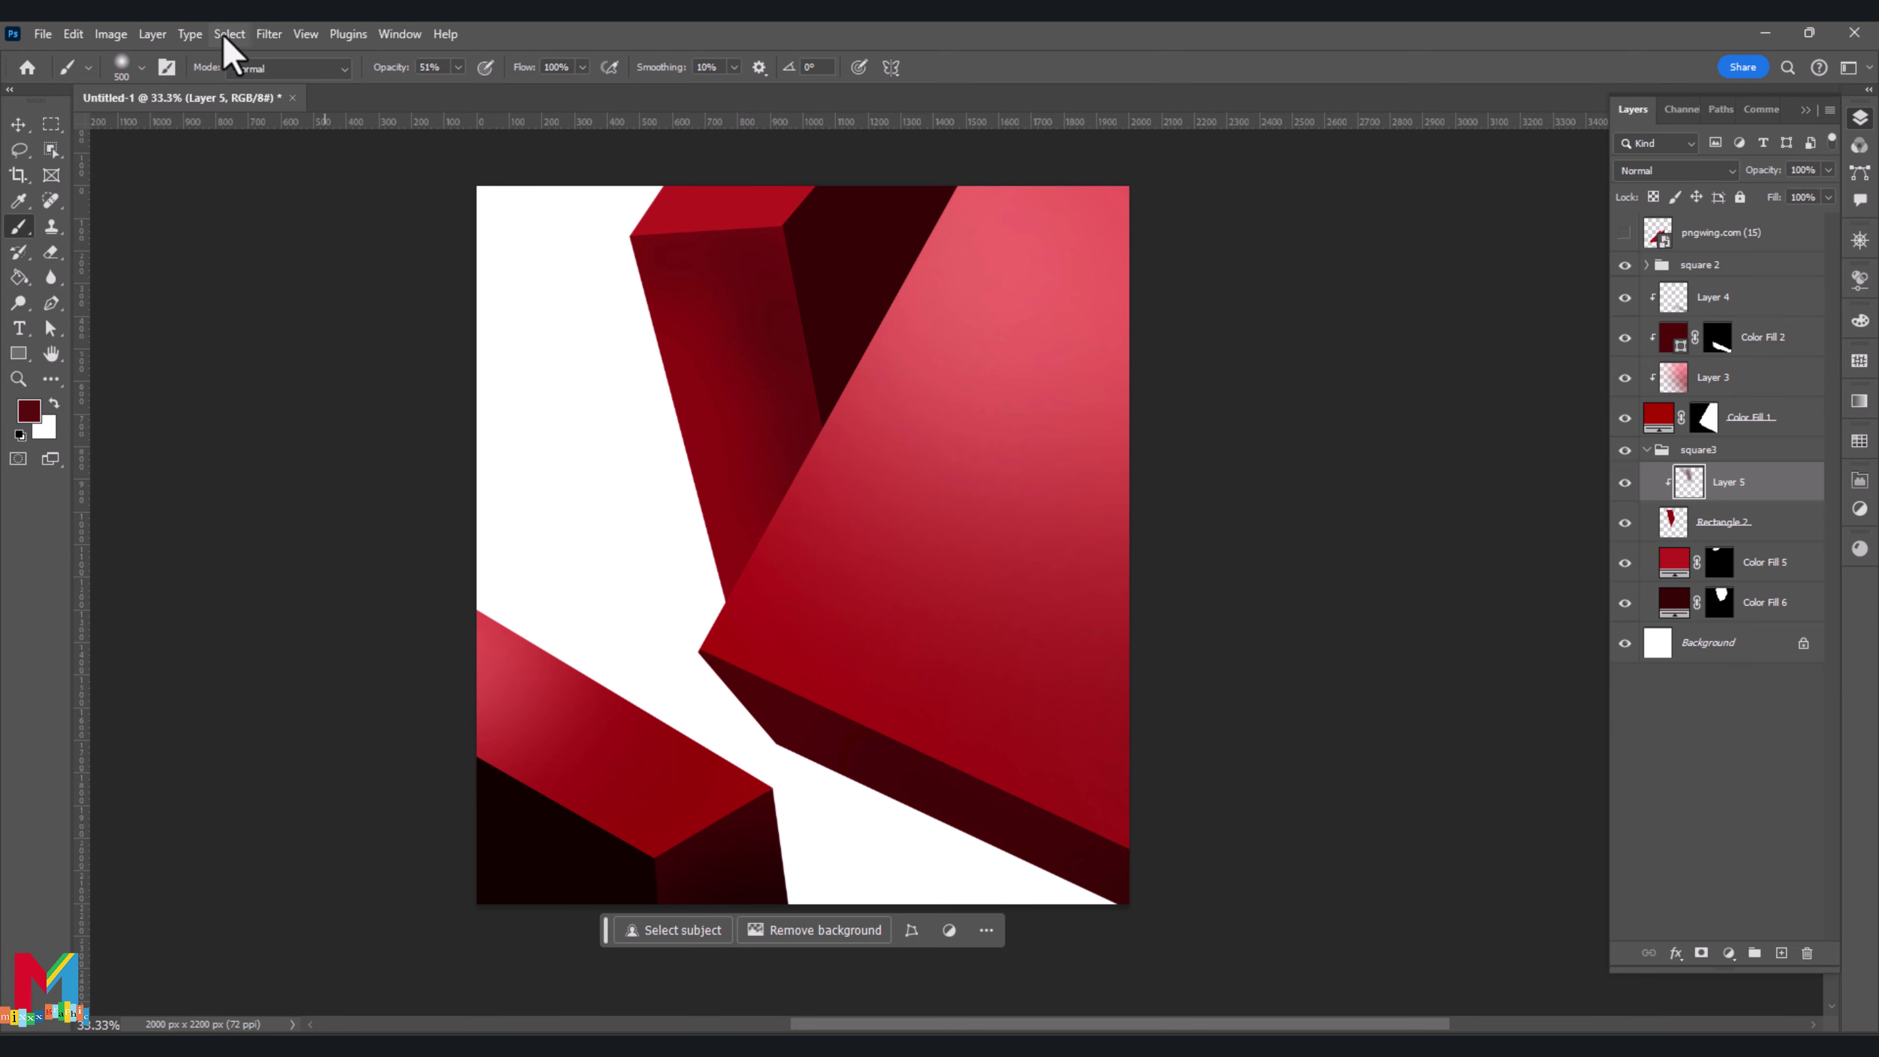
Soften Layer 5's shading with a Gaussian Blur
left_click(269, 35)
mouse_move(300, 305)
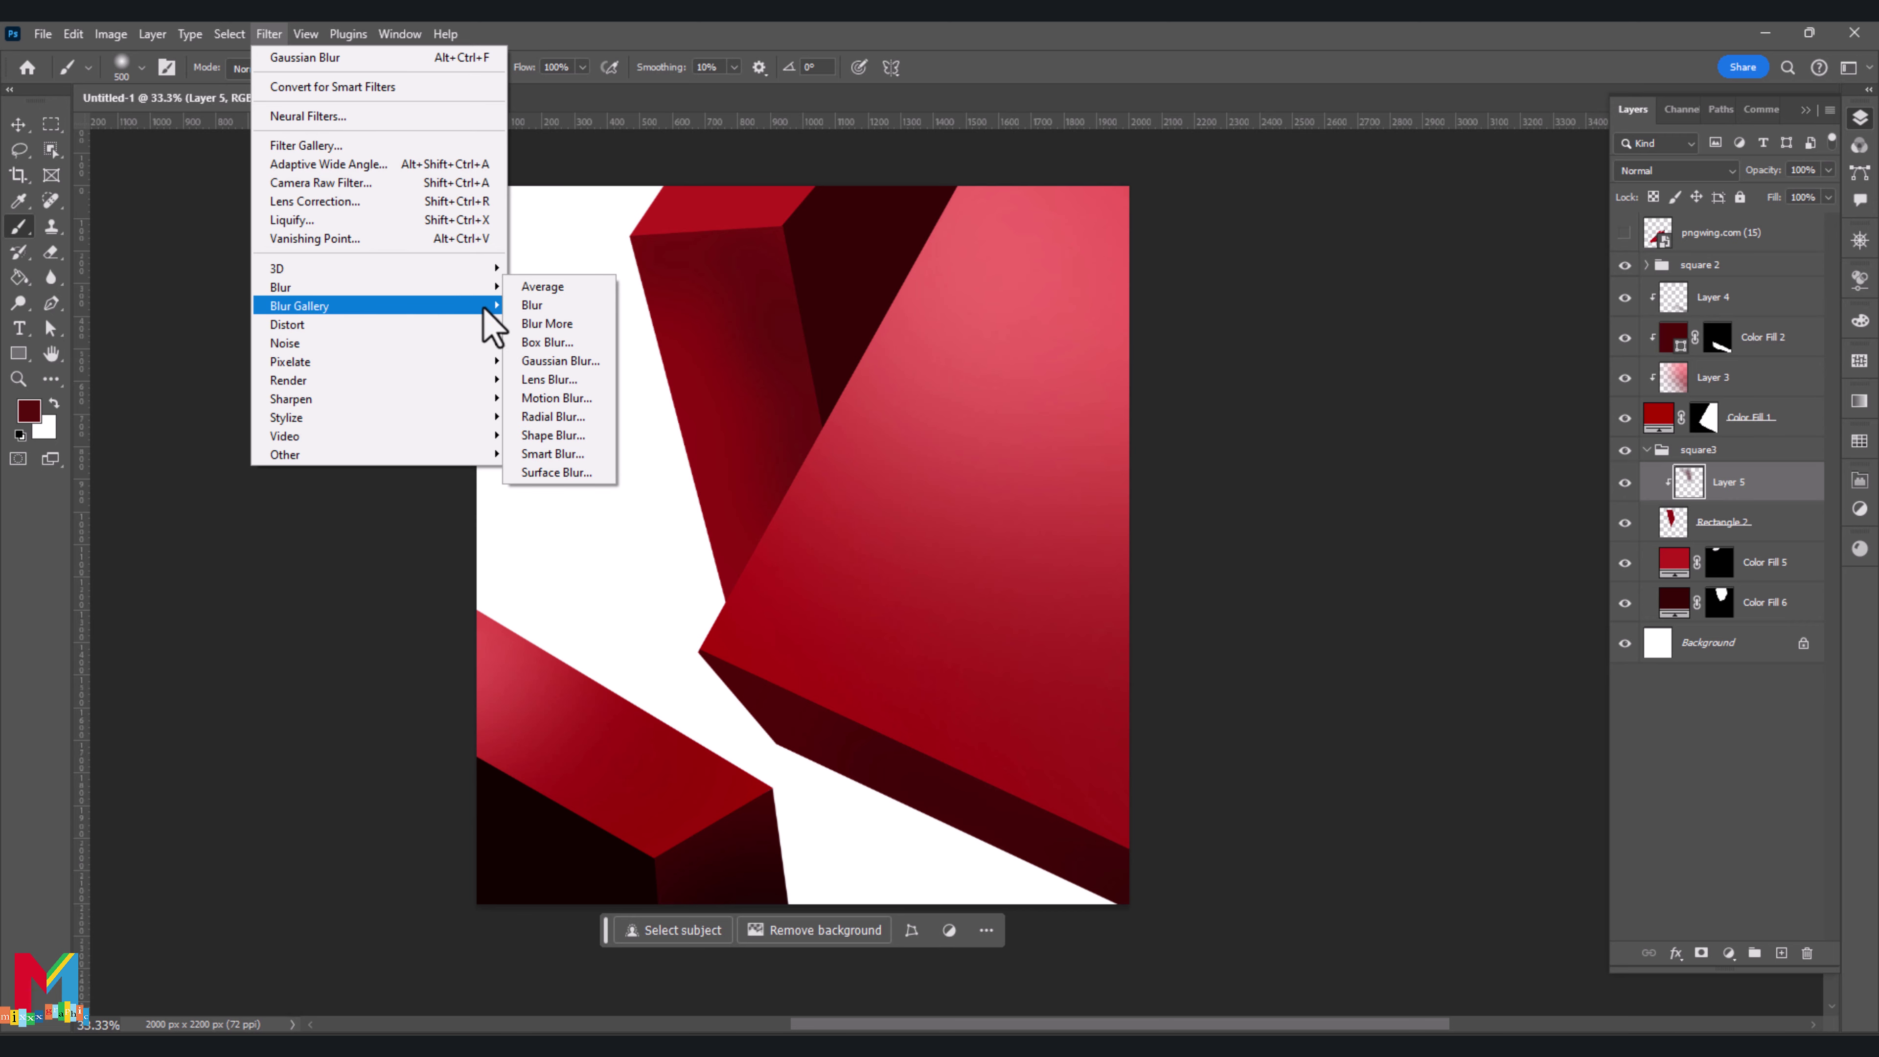
left_click(562, 362)
left_click(1584, 199)
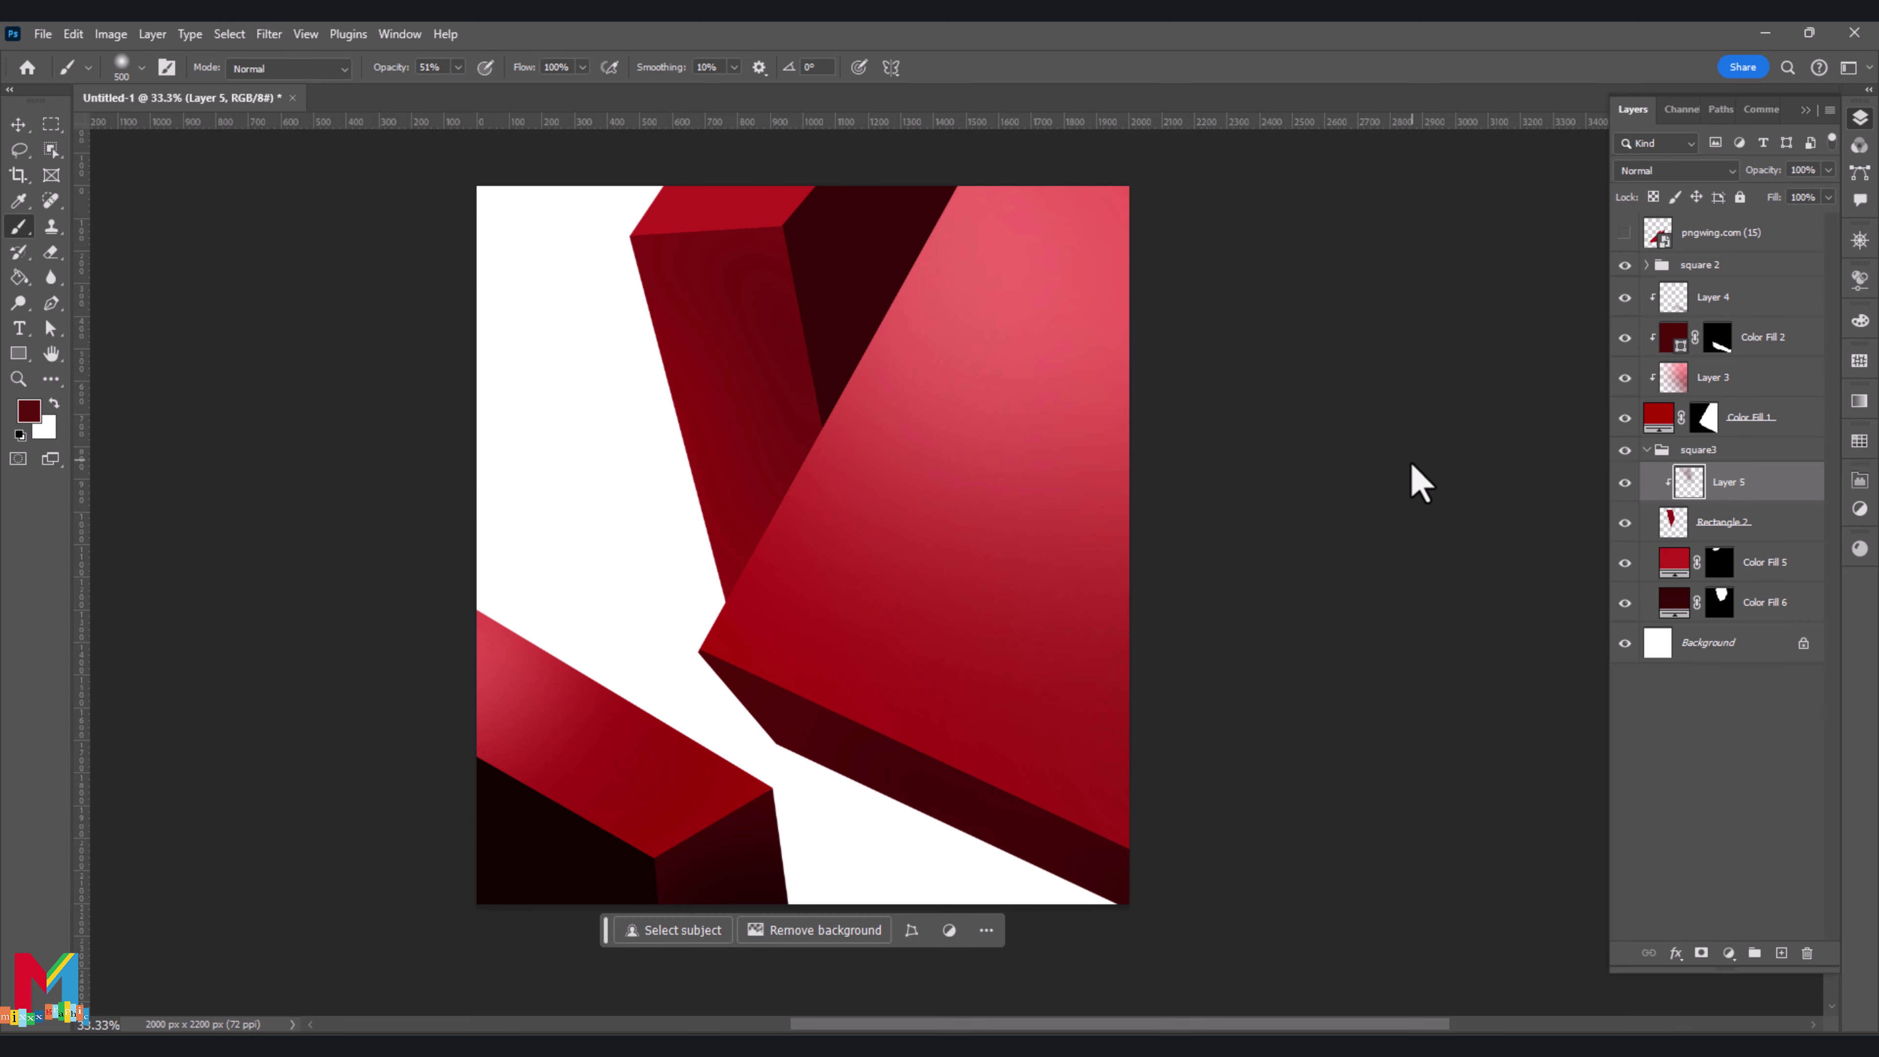
Add a new Layer 6 clipped to Color Fill 5
left_click(1749, 563)
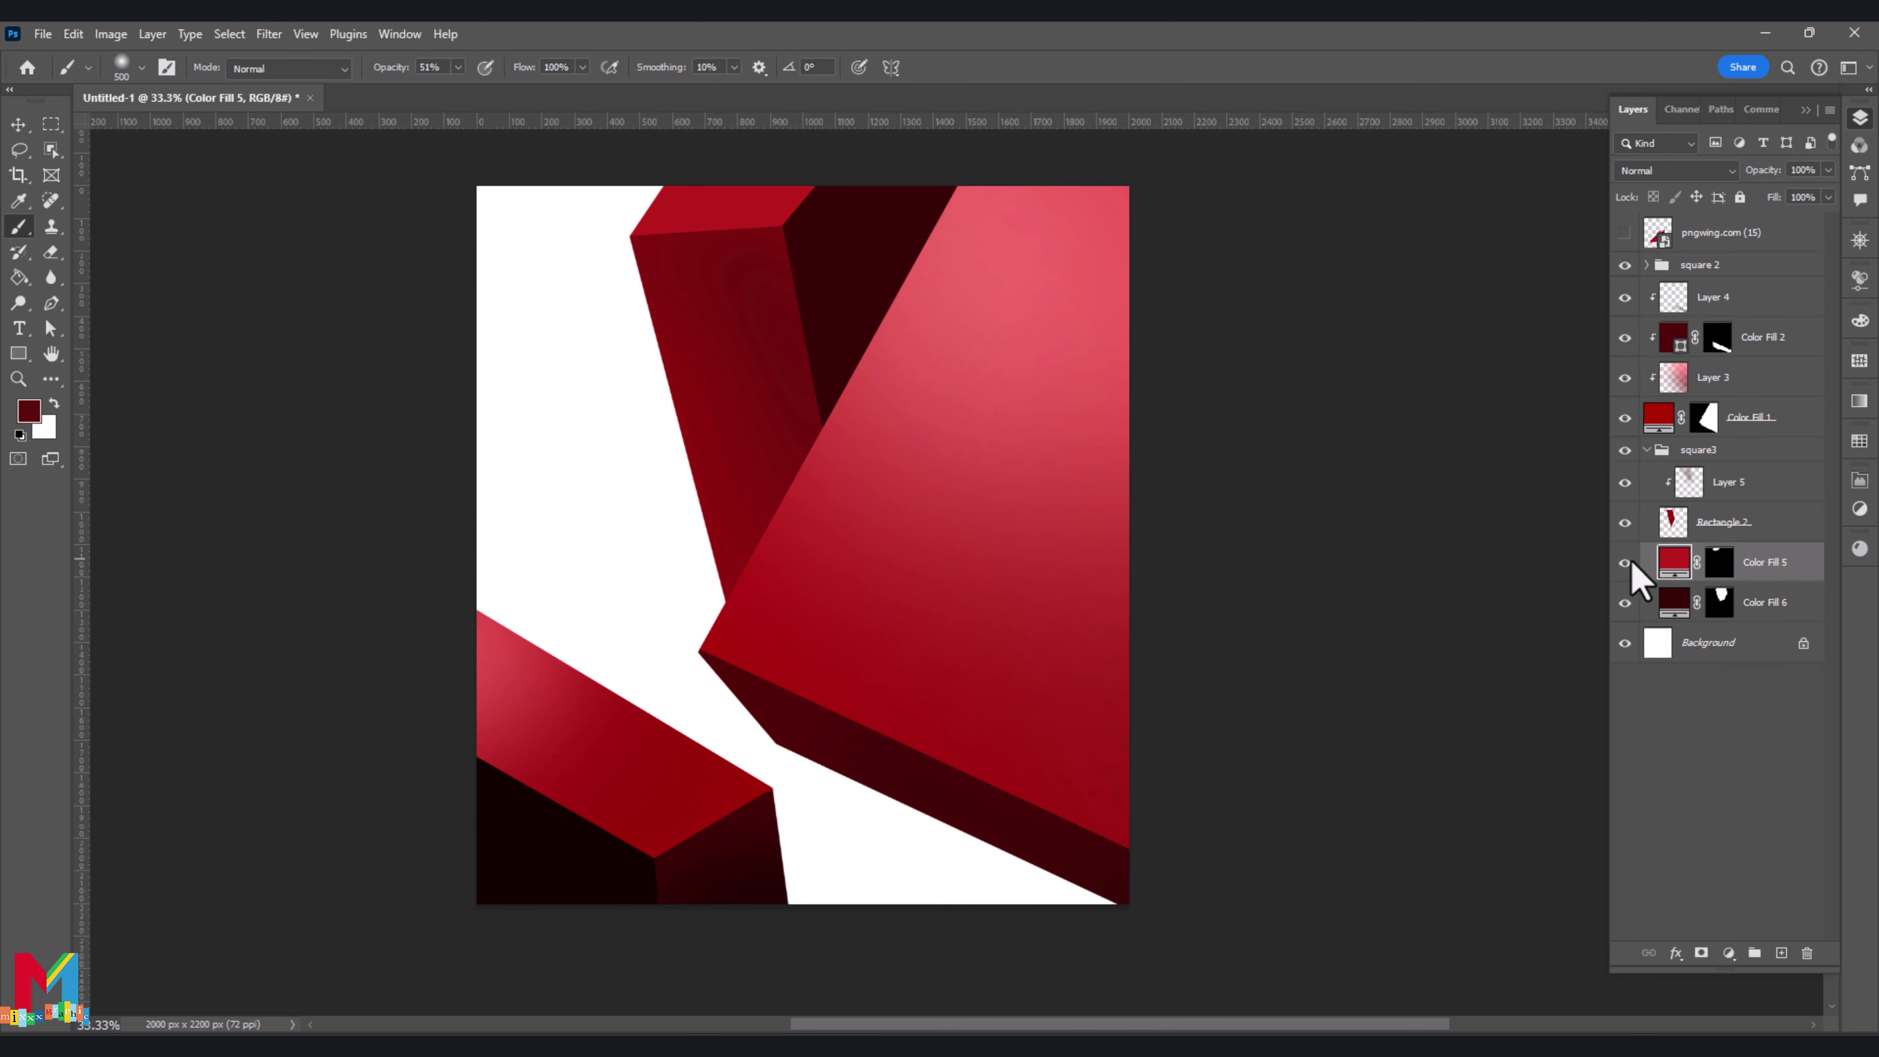
left_click(1782, 952)
right_click(1766, 571)
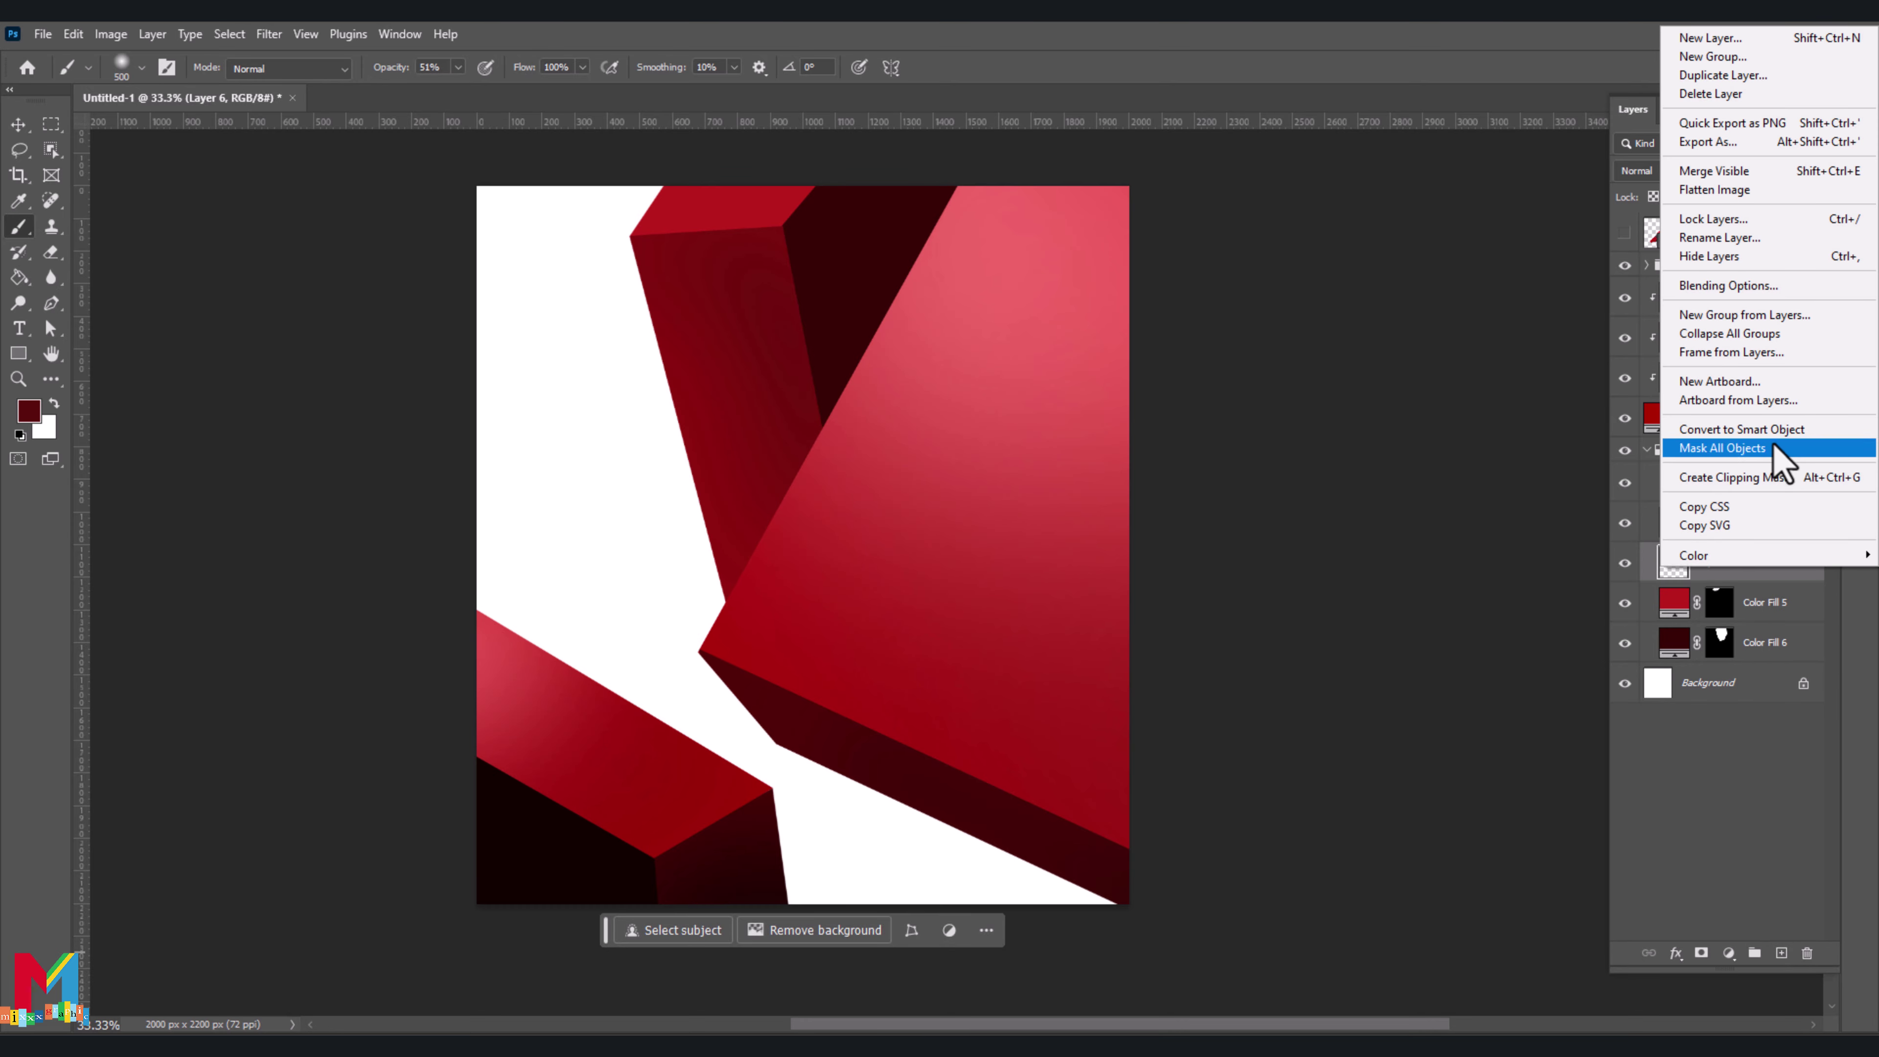
left_click(1781, 478)
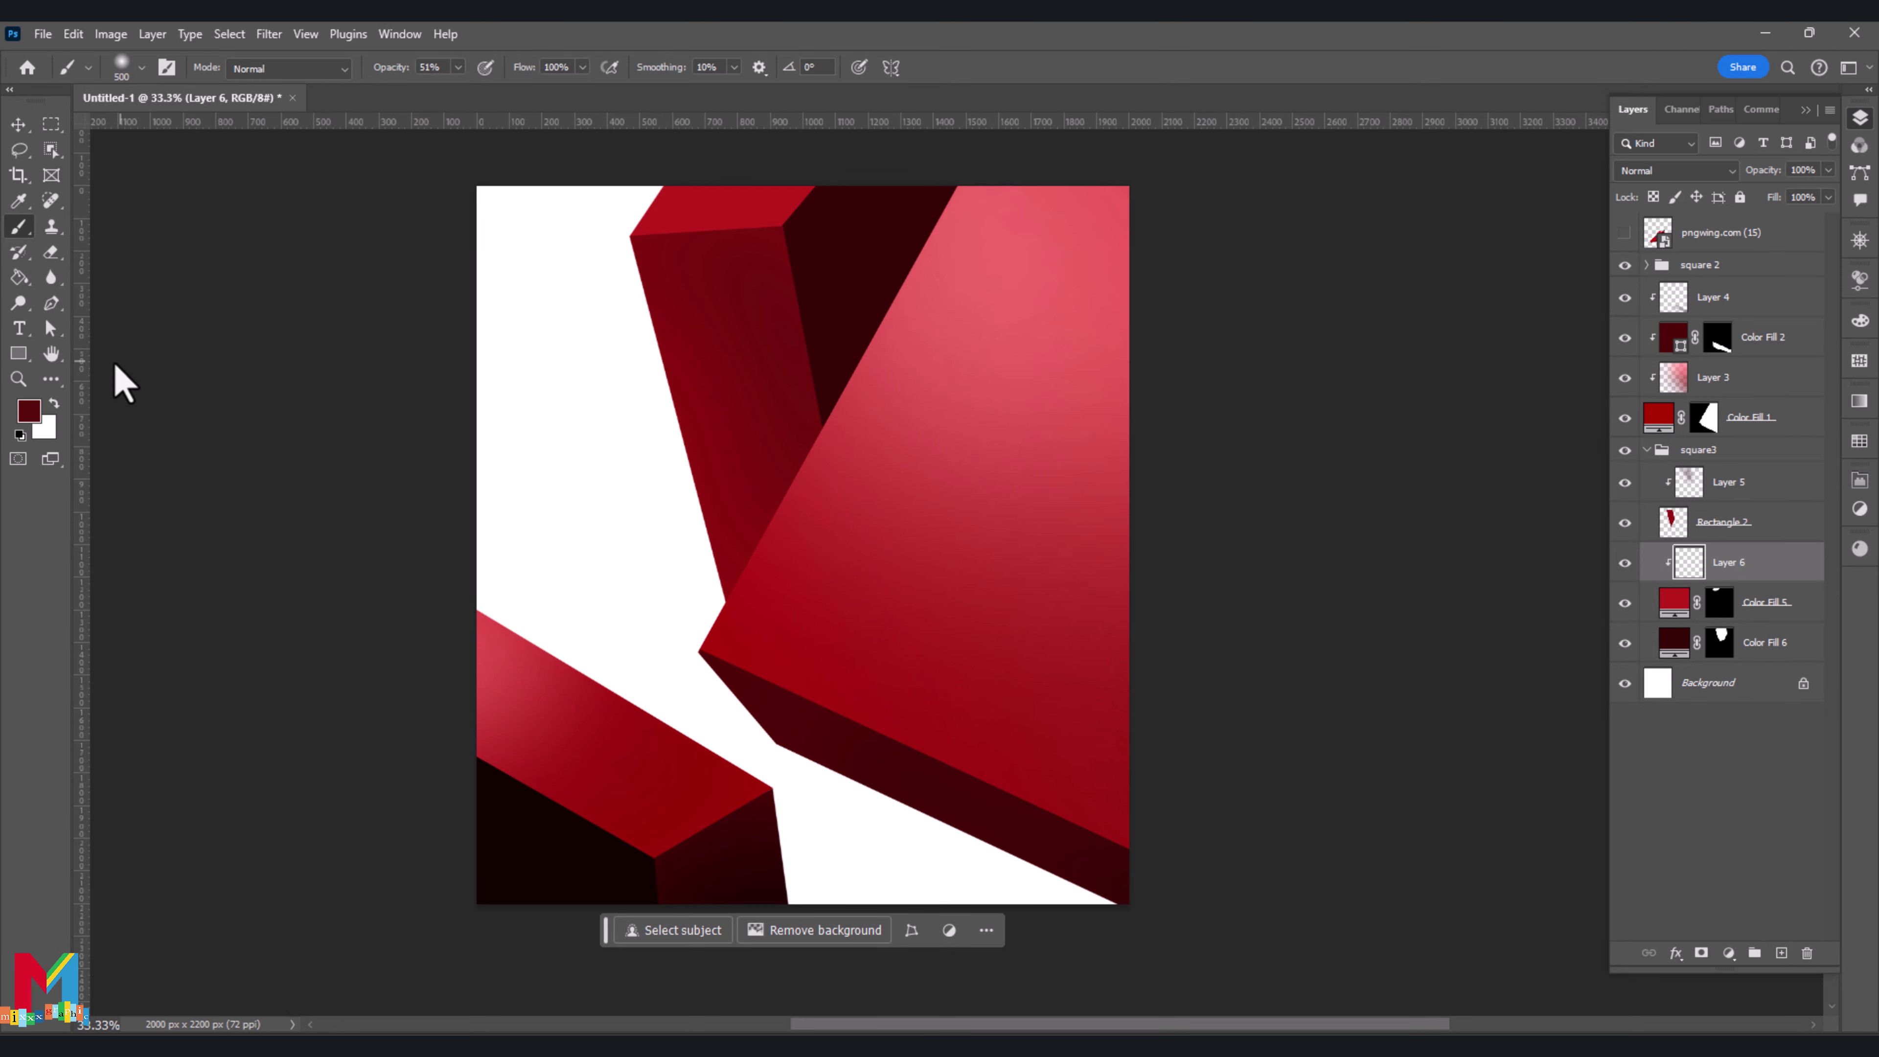
Paint a soft pink highlight on the tall block's top face
left_click(29, 410)
left_click(990, 327)
left_click(1533, 538)
scroll(747, 270, "up", 1)
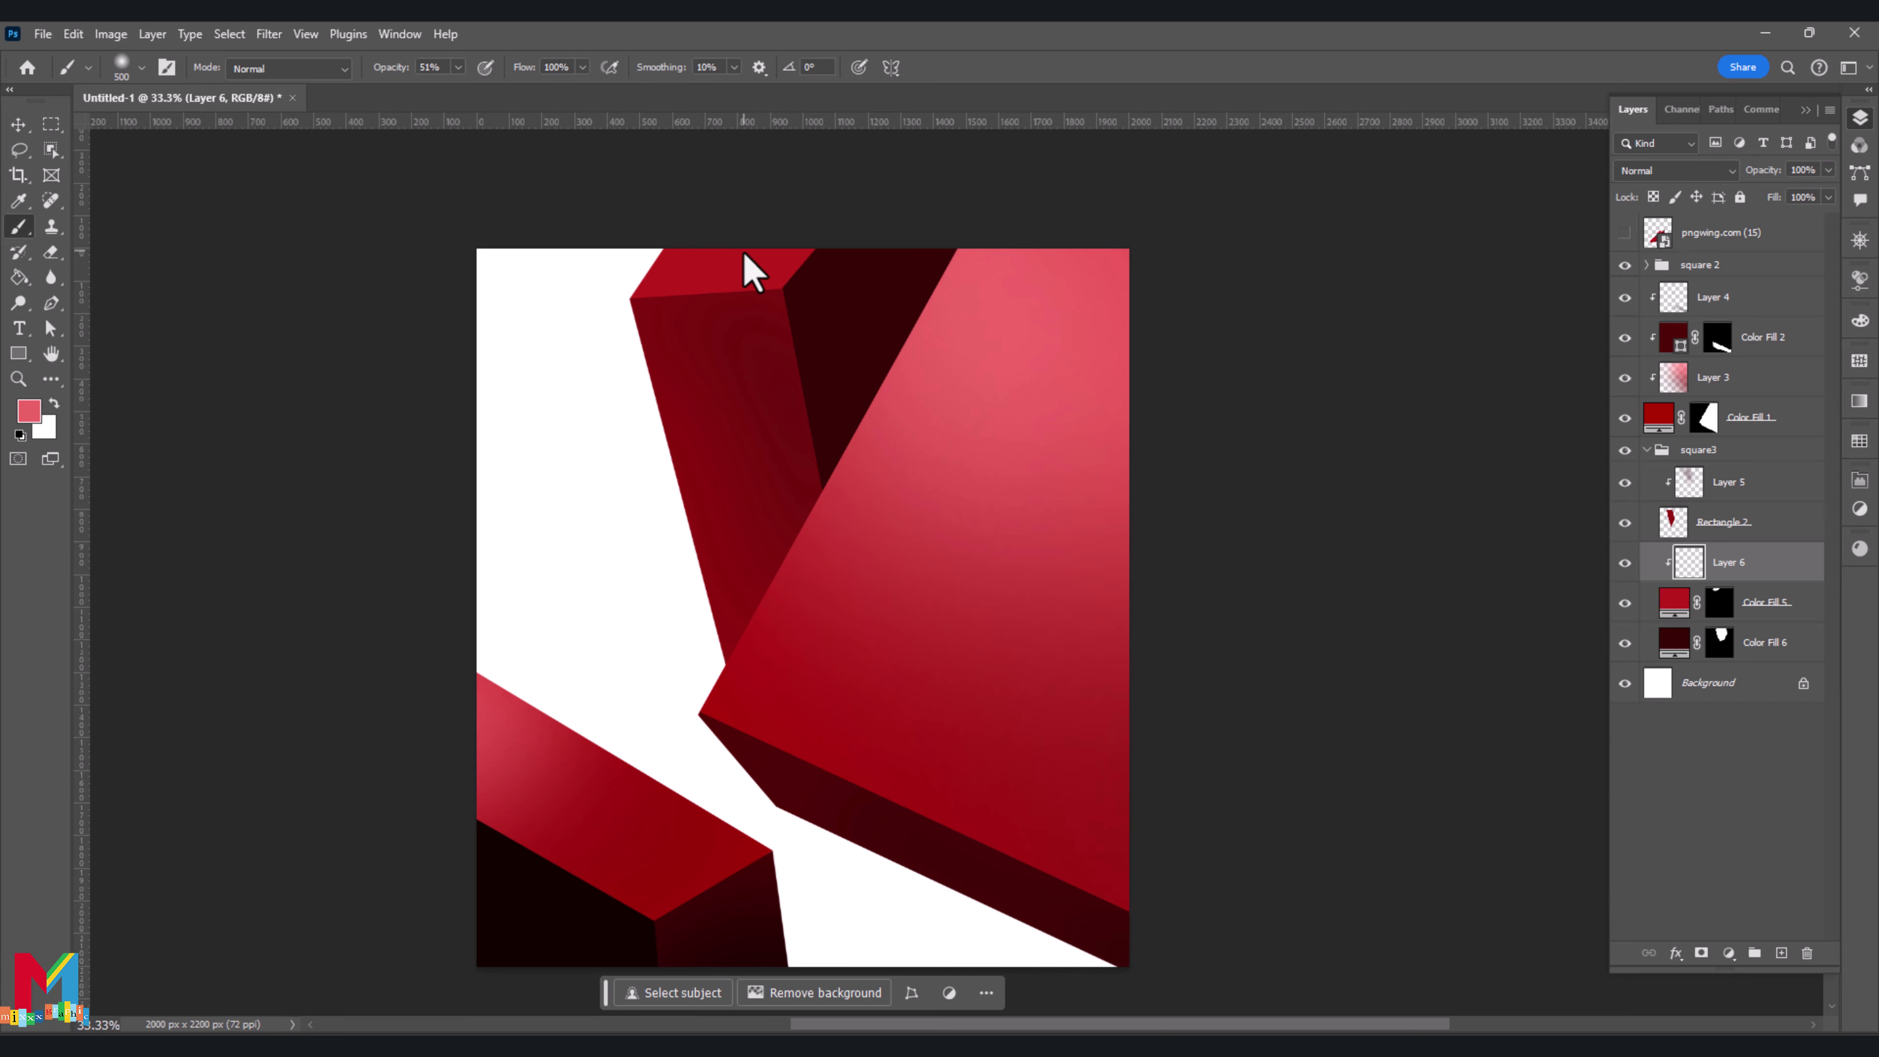
mouse_move(746, 256)
left_mouse_down()
mouse_move(776, 285)
mouse_move(684, 294)
left_mouse_up()
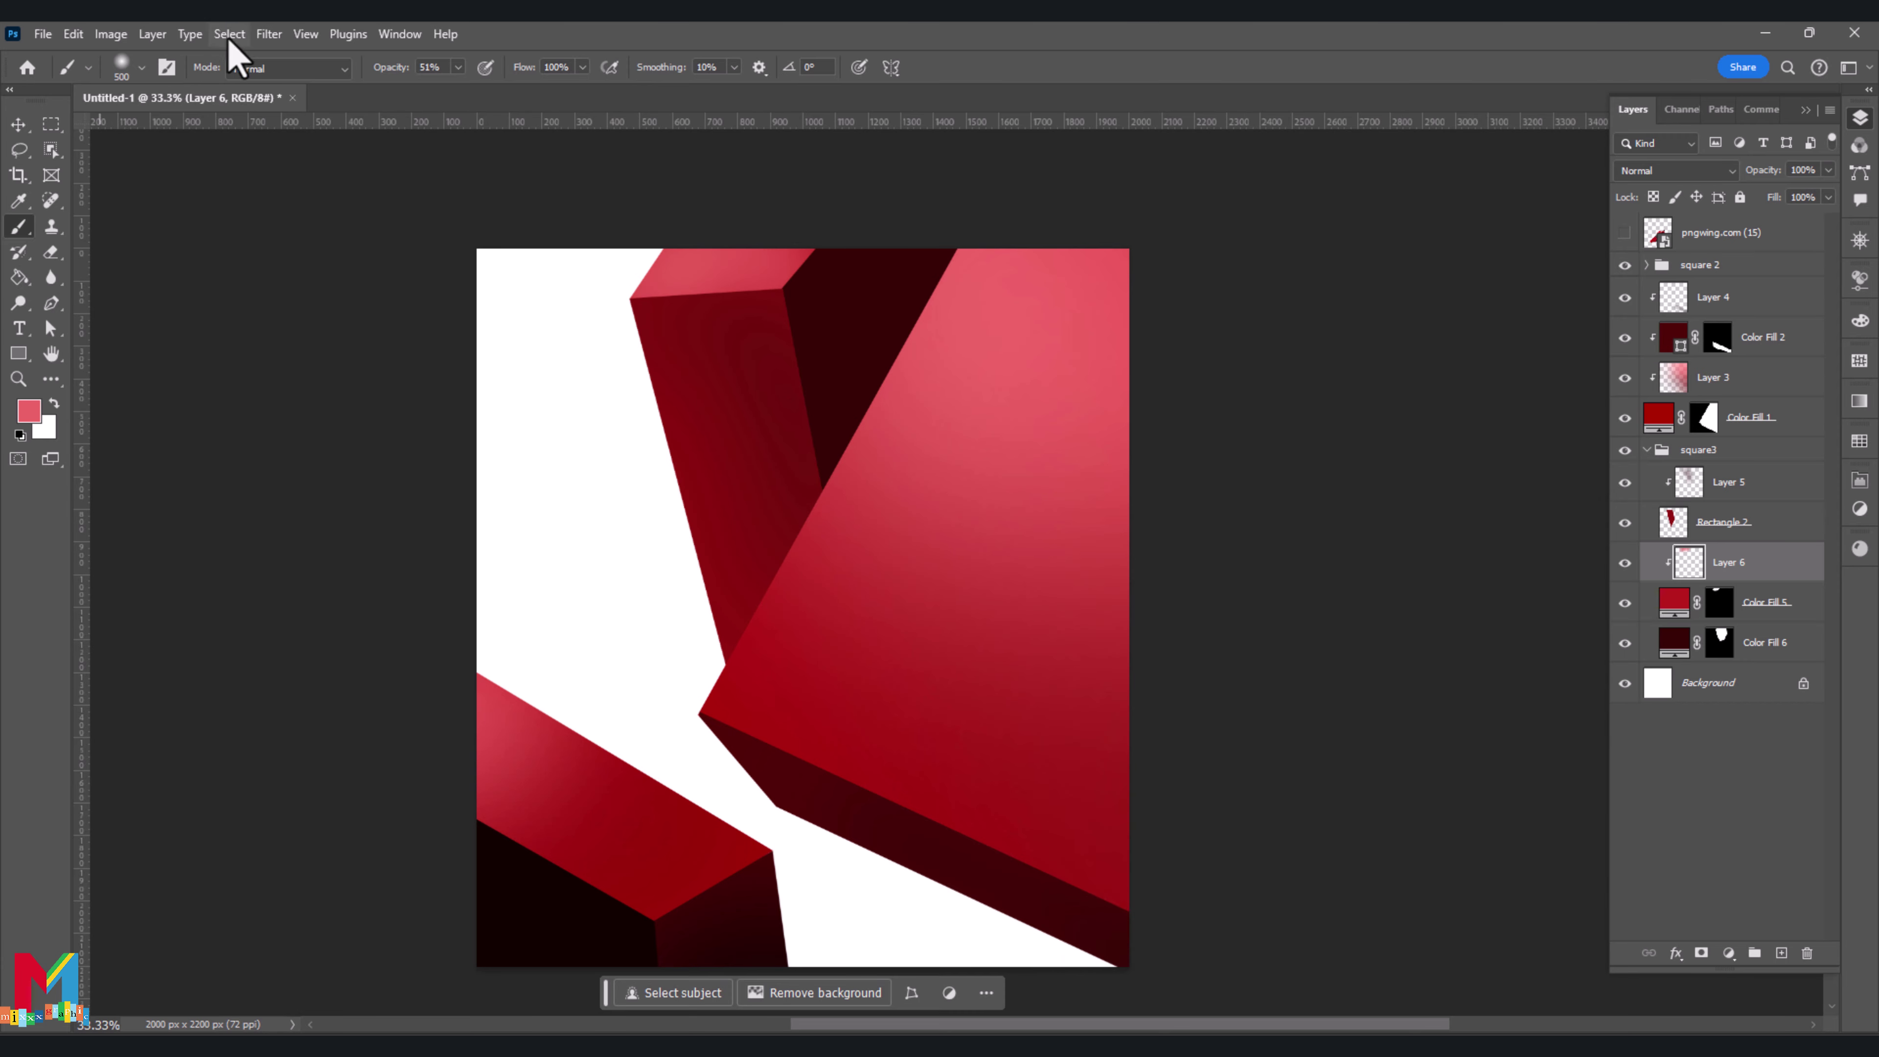
Blur the pink highlight with a Gaussian Blur of about 130 px
left_click(269, 33)
left_click(527, 361)
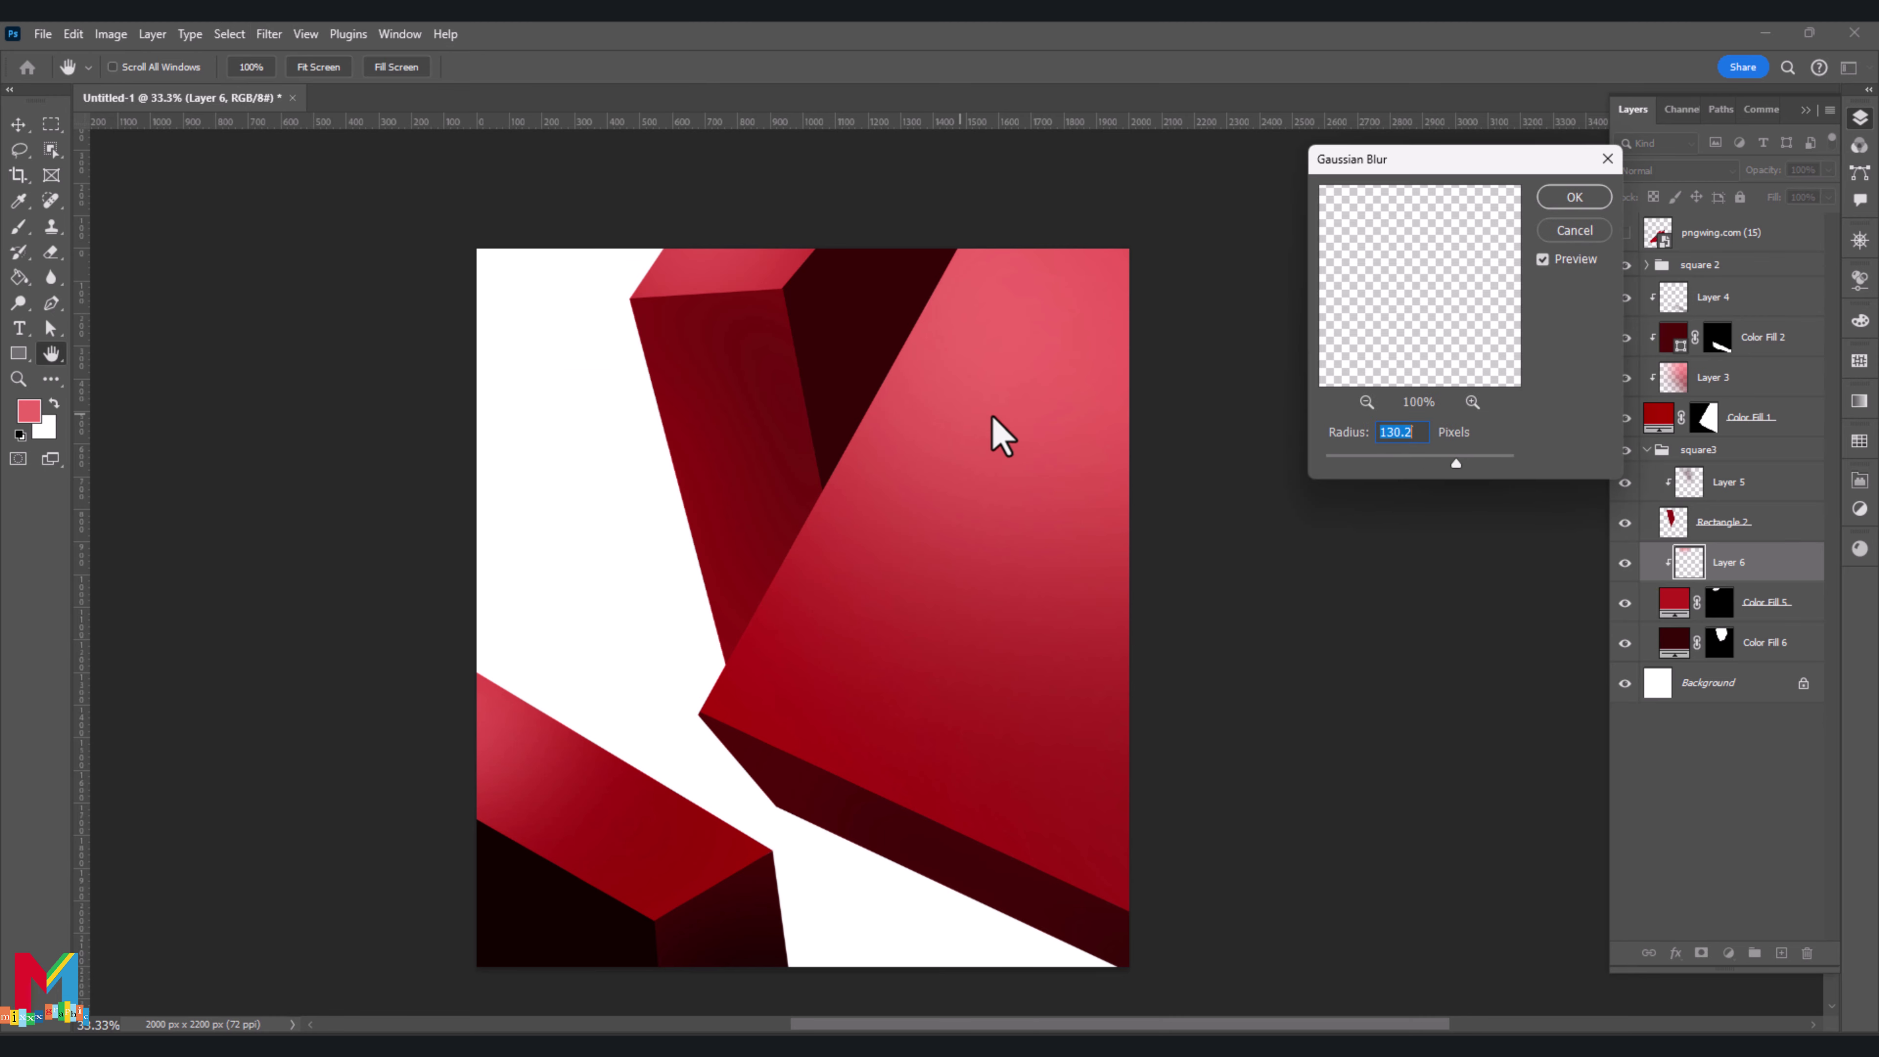
left_click(1550, 195)
key("b")
left_click(1753, 650)
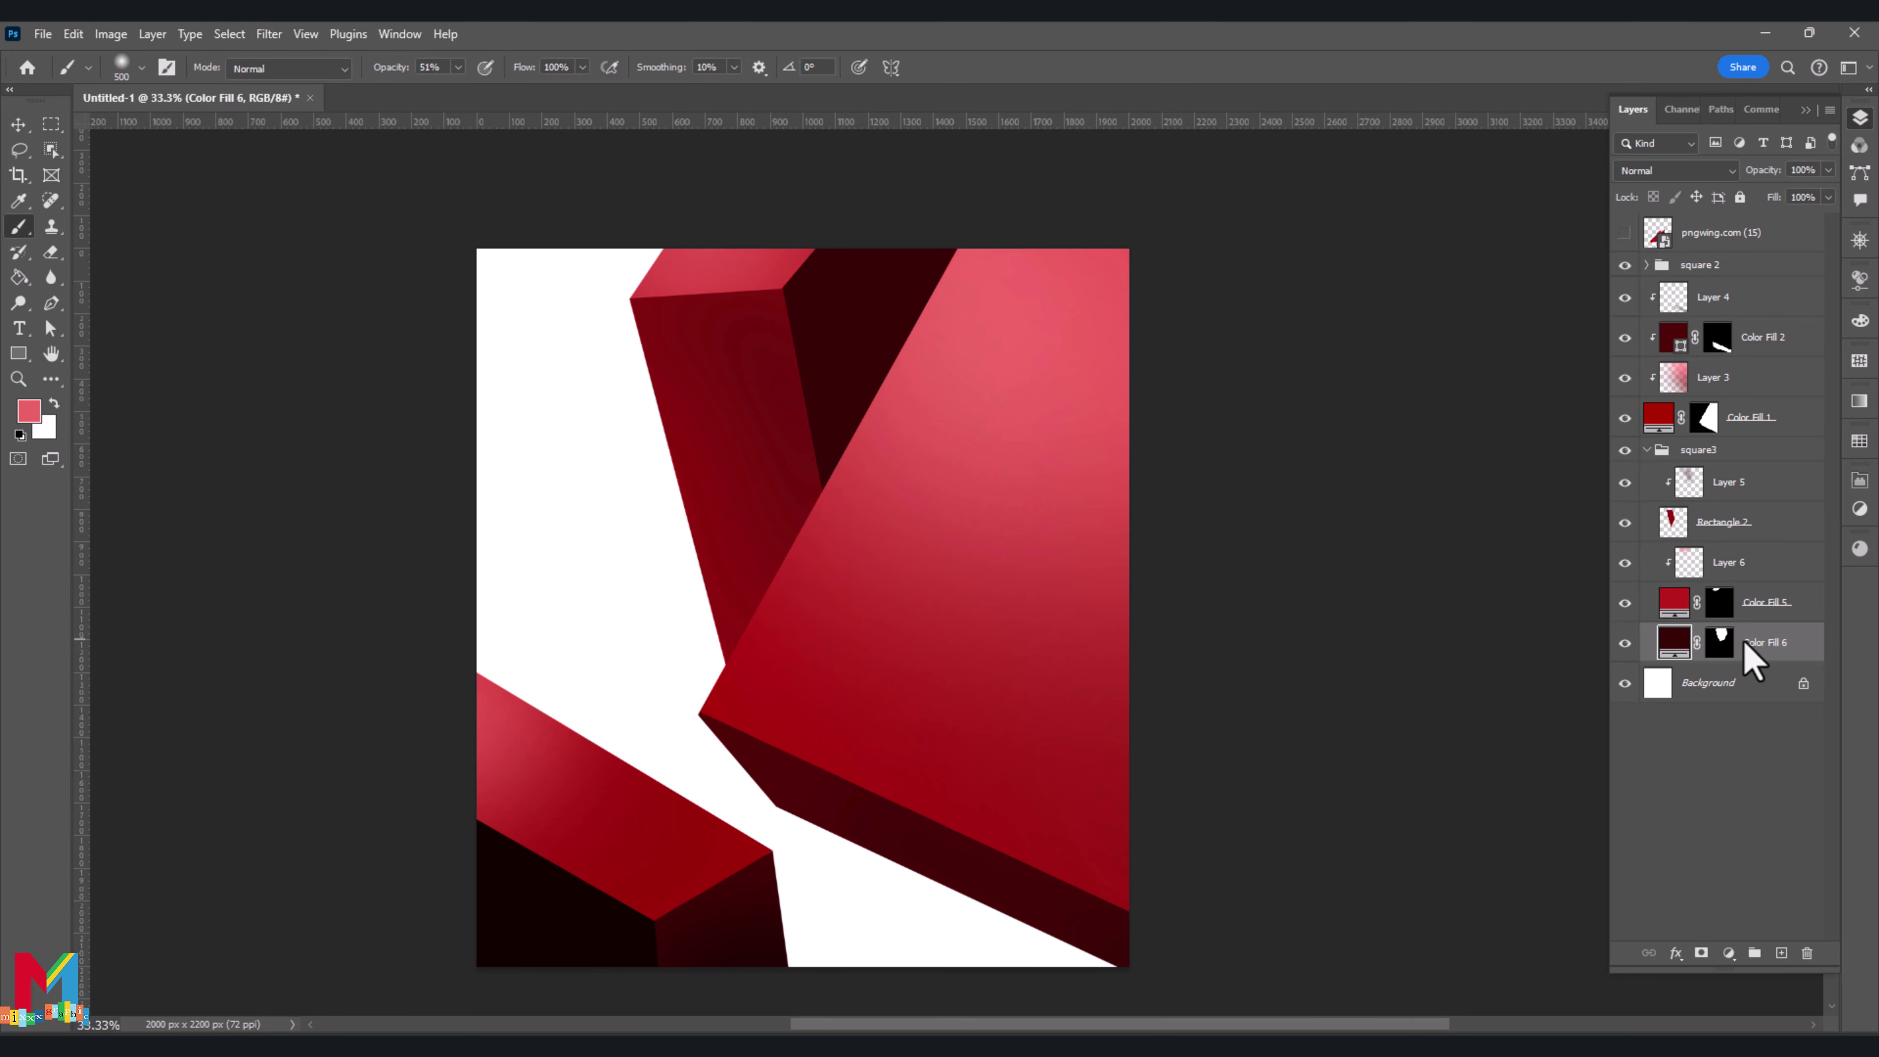
Add a new Layer 7 clipped to the dark fill layer below
left_click(1780, 952)
right_click(1803, 666)
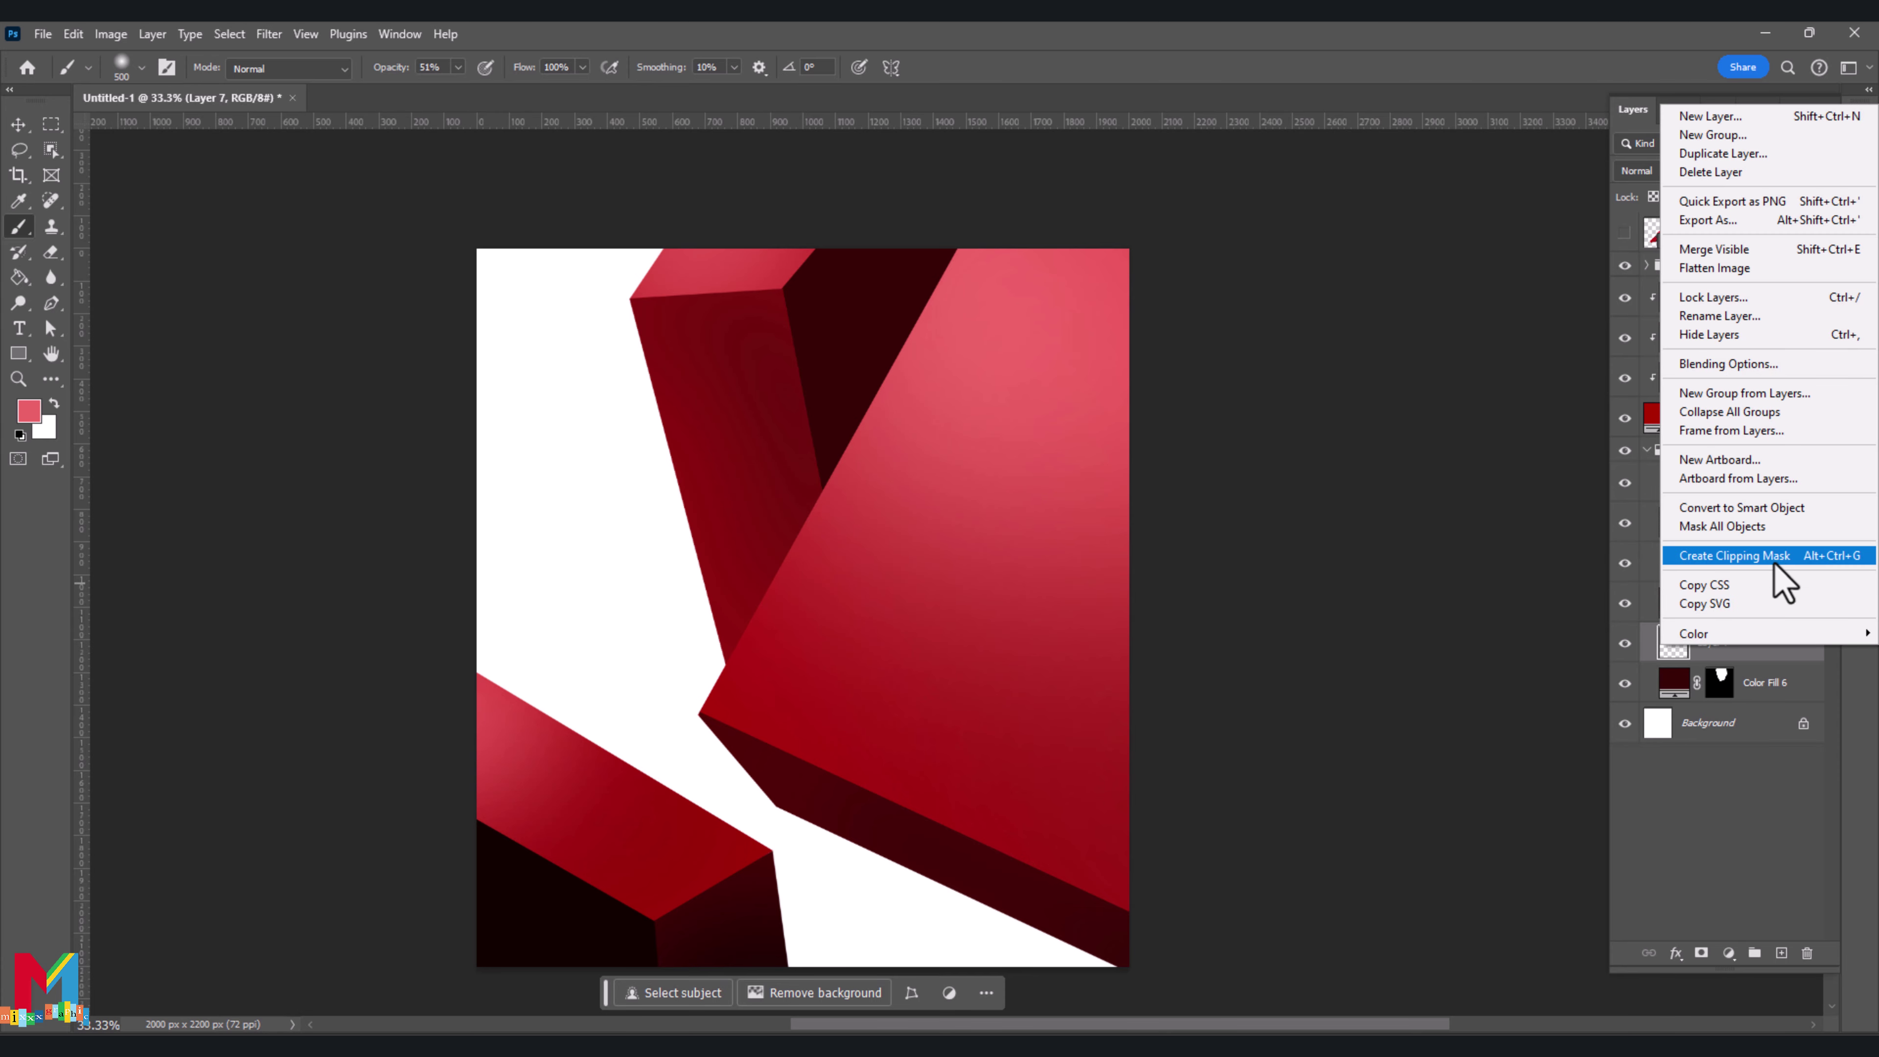
left_click(1780, 559)
Set a near-black red foreground colour and 74% brush opacity
left_click(29, 410)
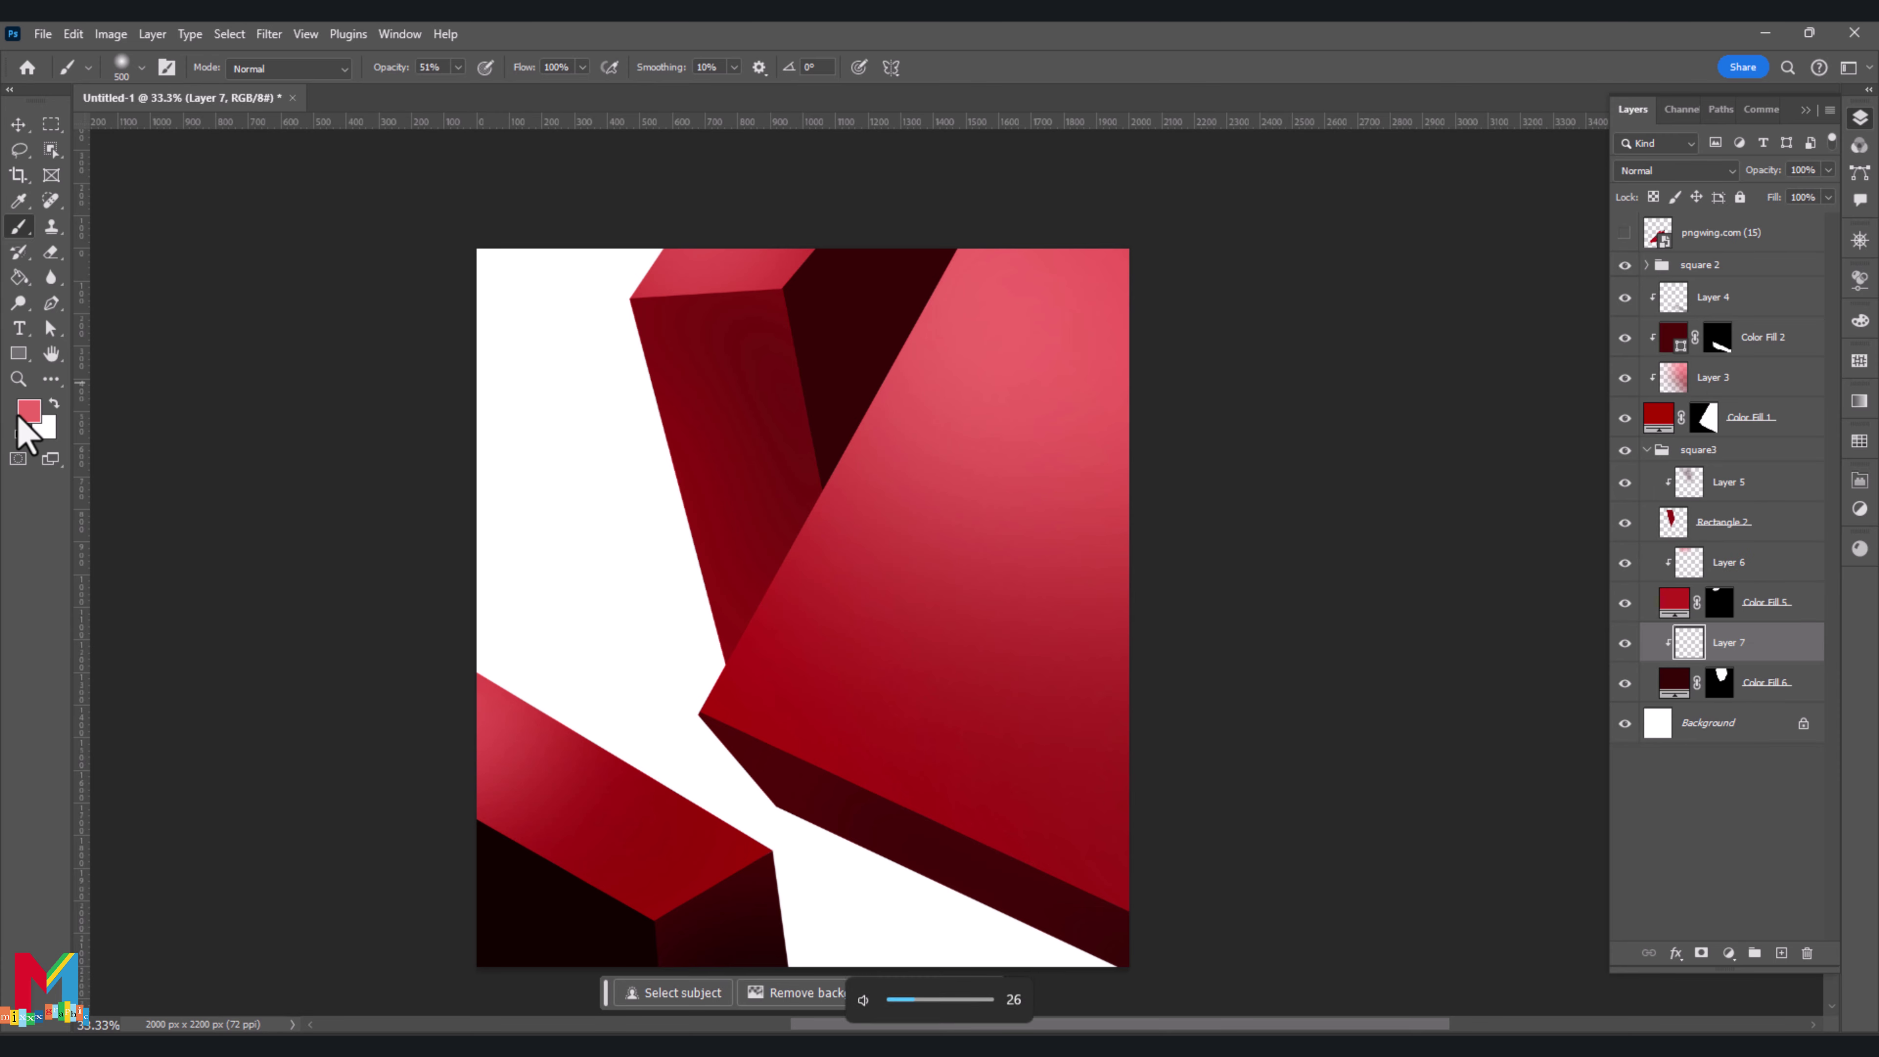
left_click_drag(1253, 622, 1262, 655)
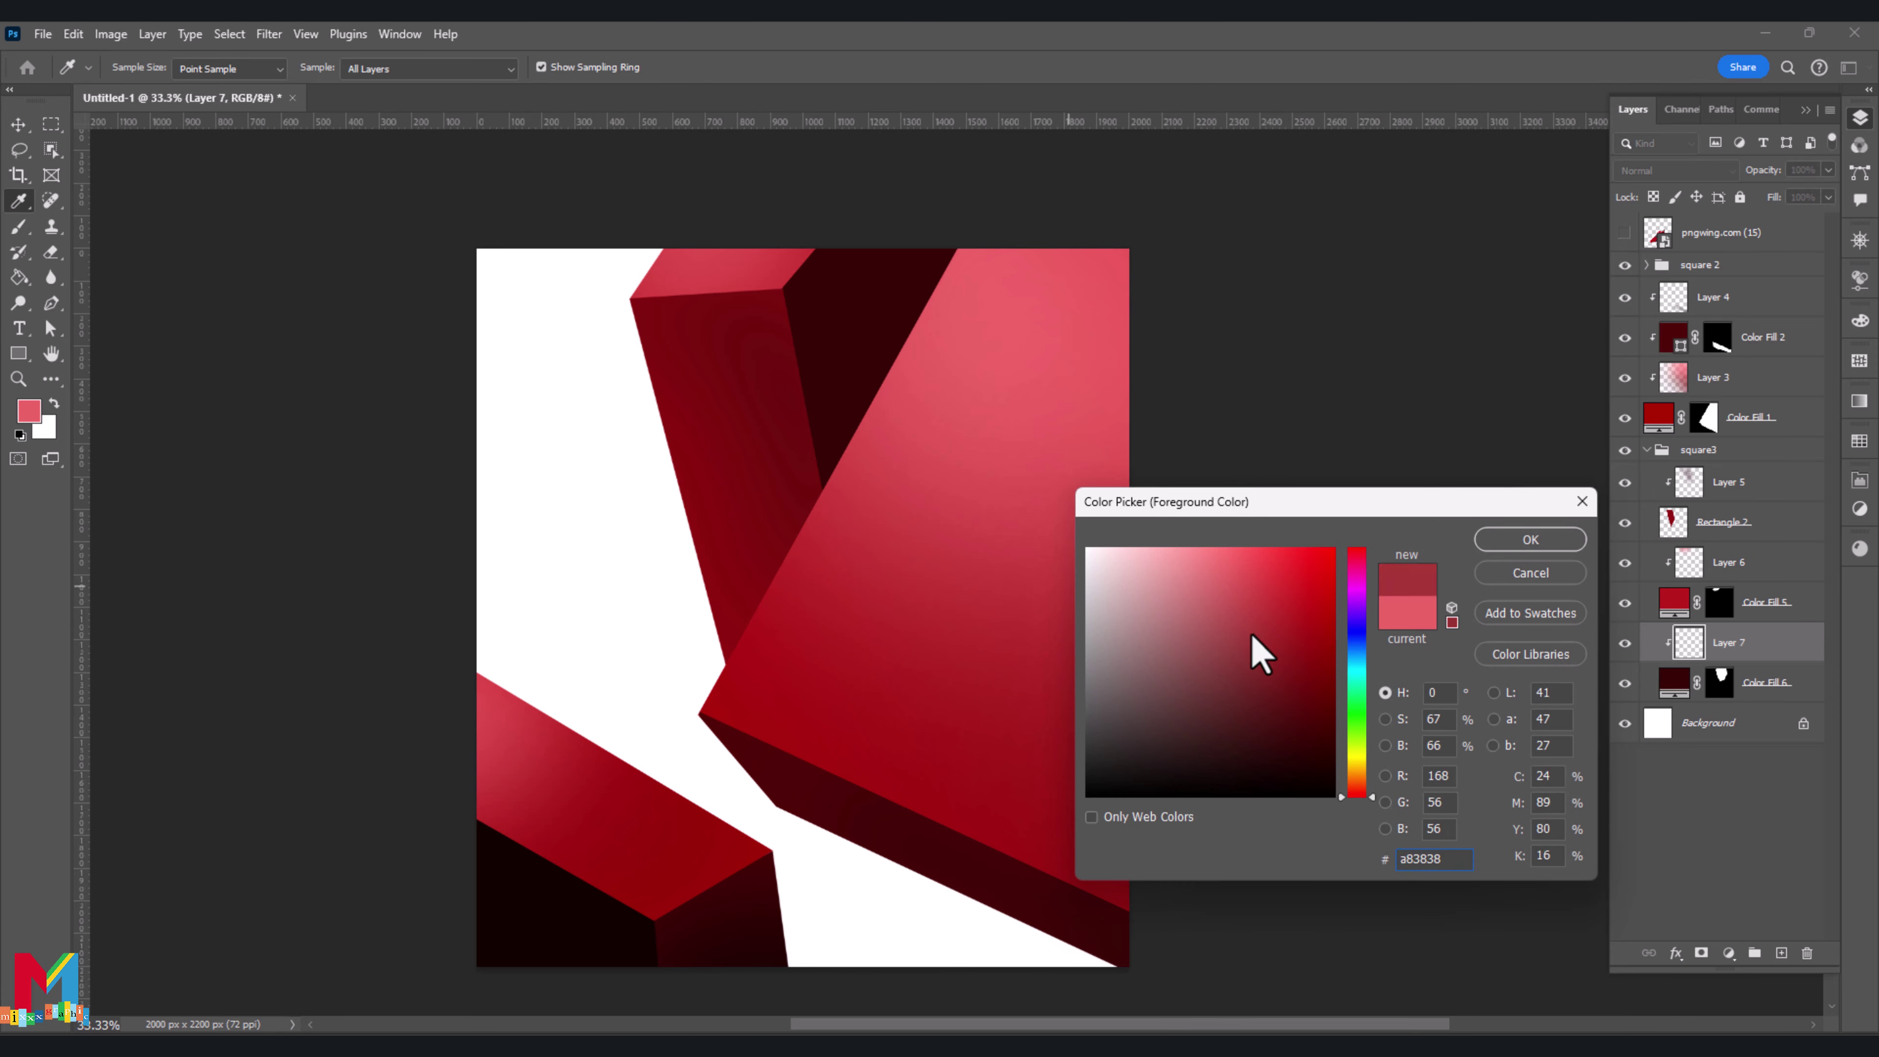
left_click(832, 465)
key("Return")
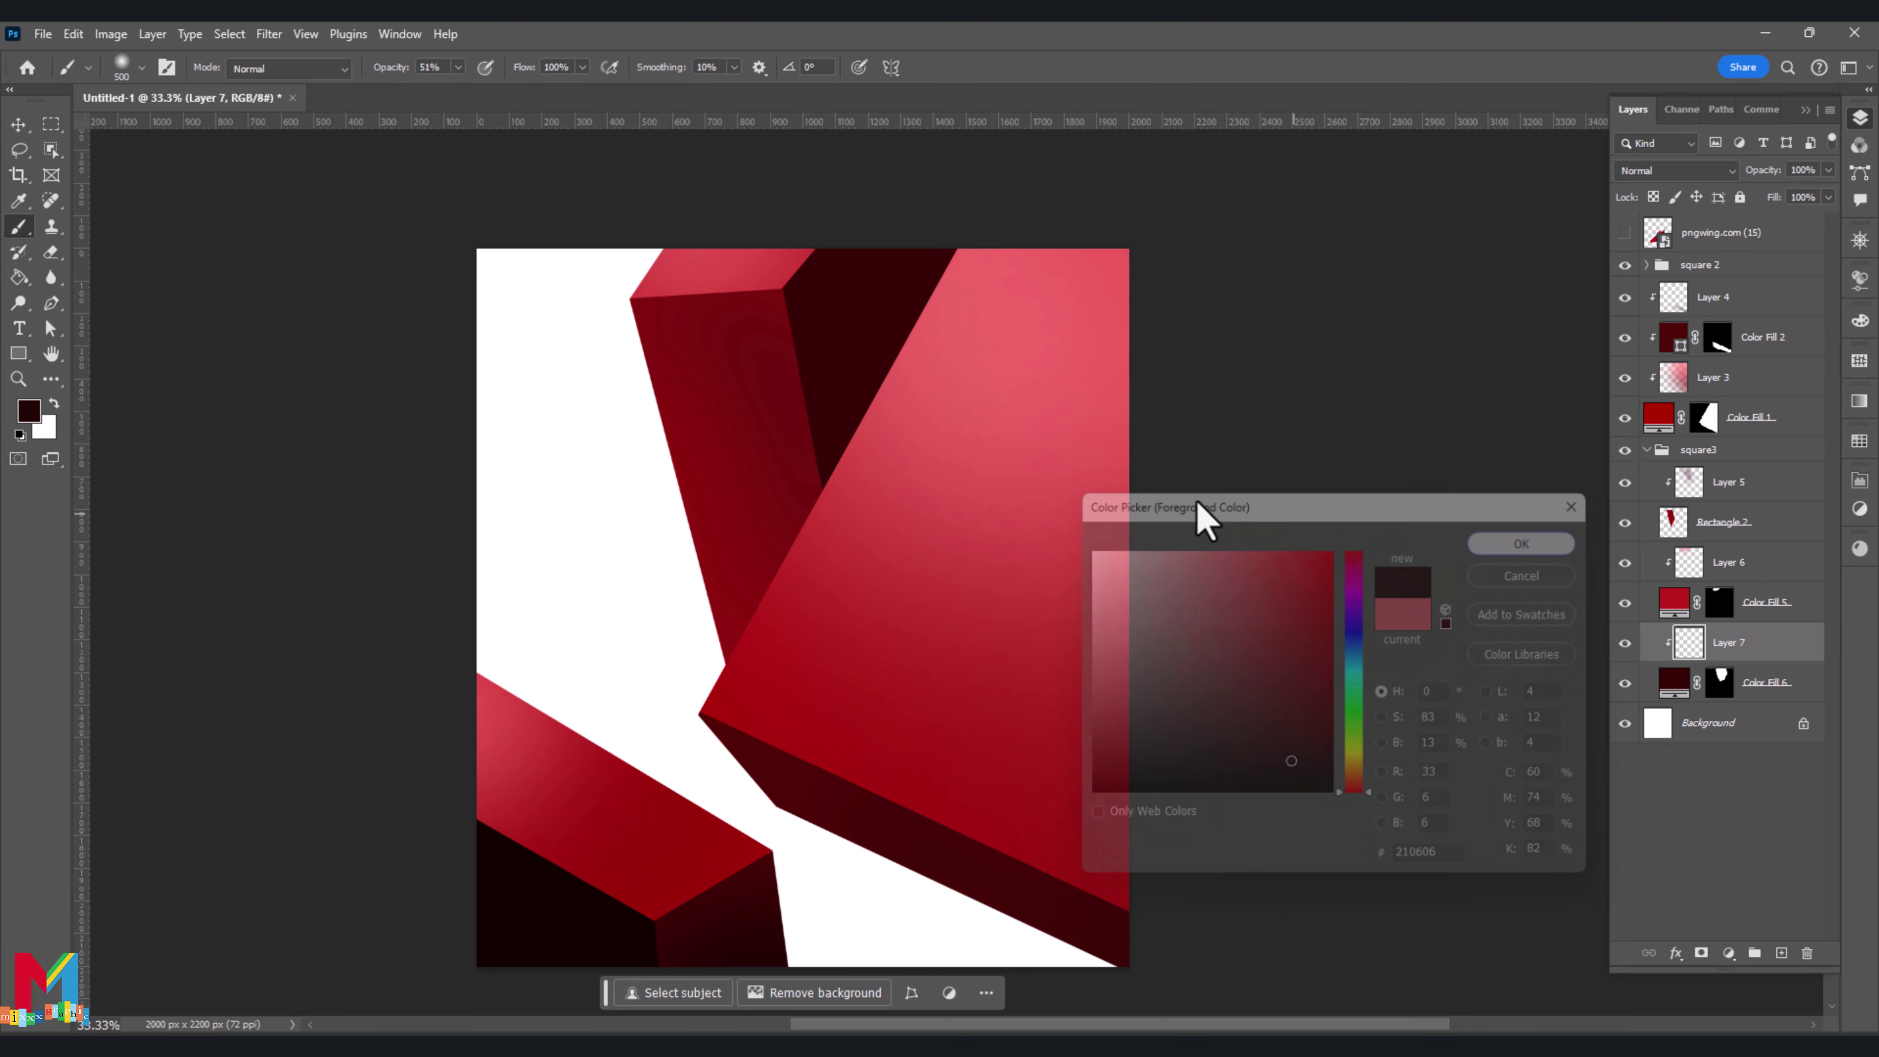
left_click(29, 410)
left_click(1294, 783)
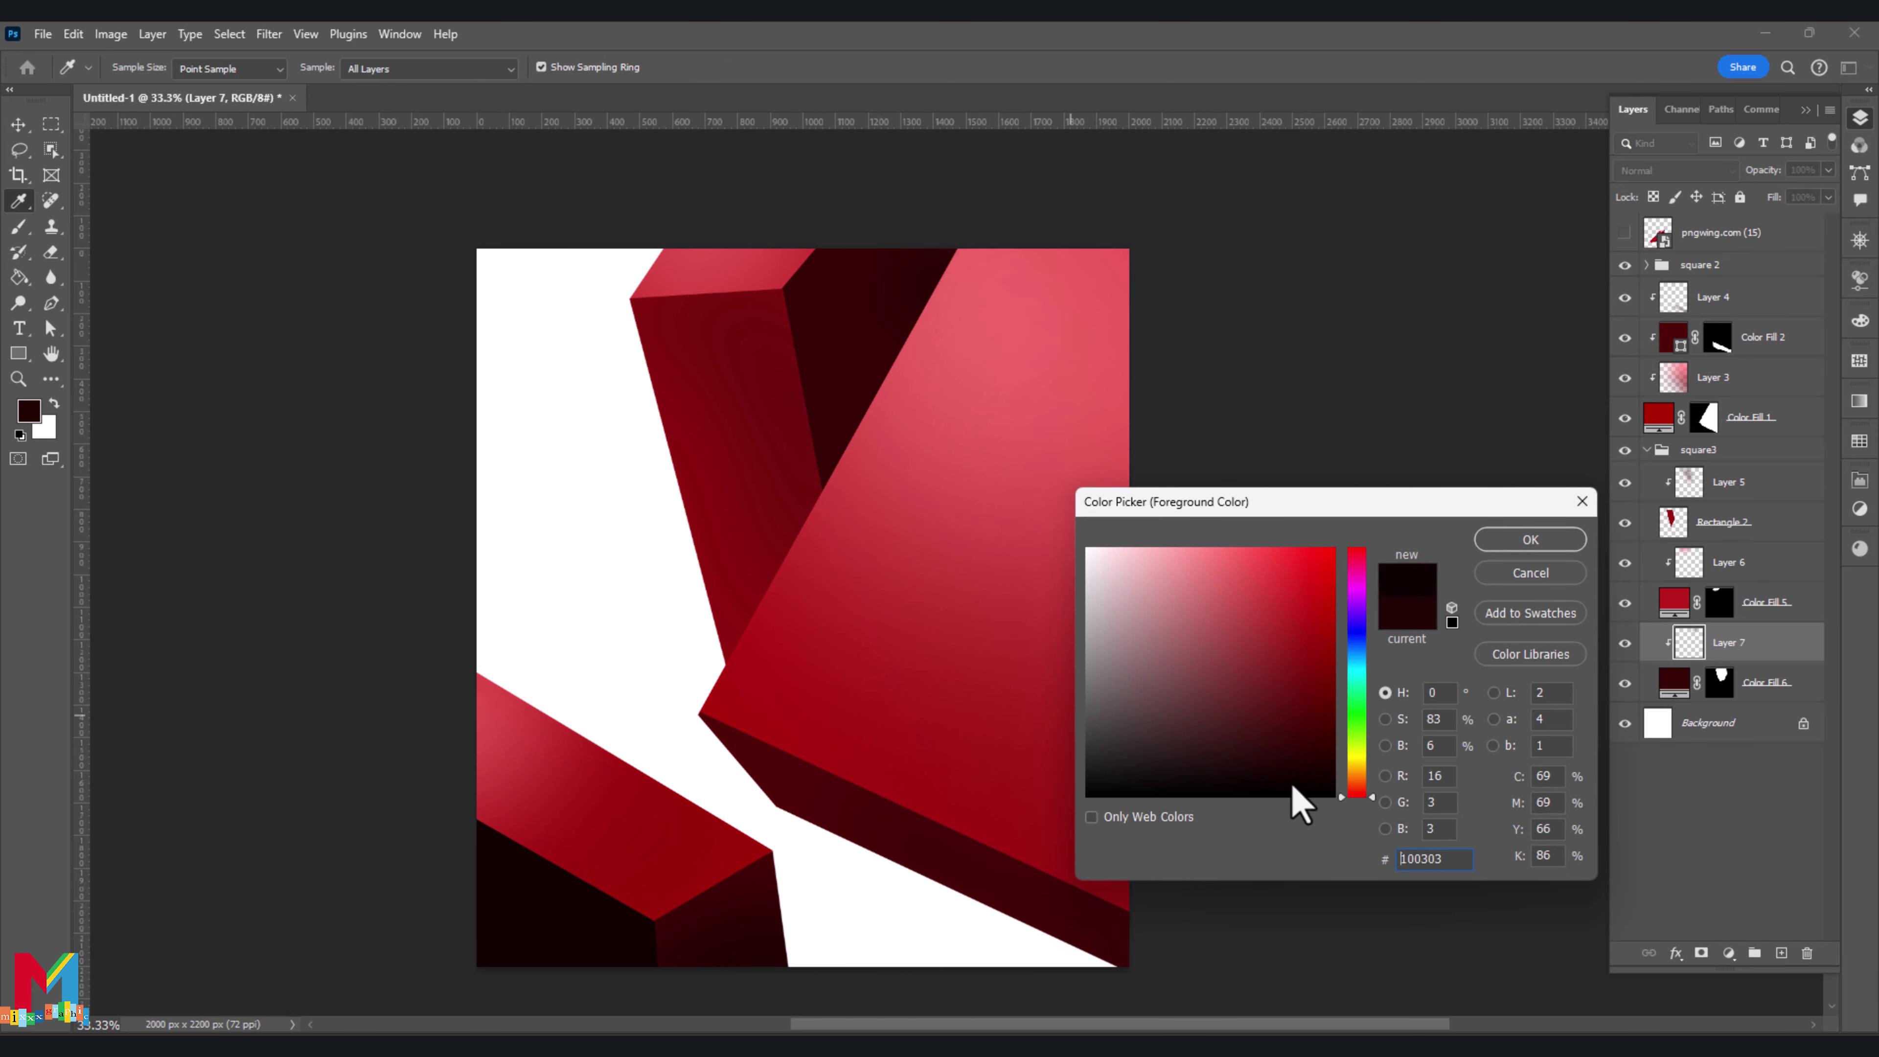
key("Return")
key("b")
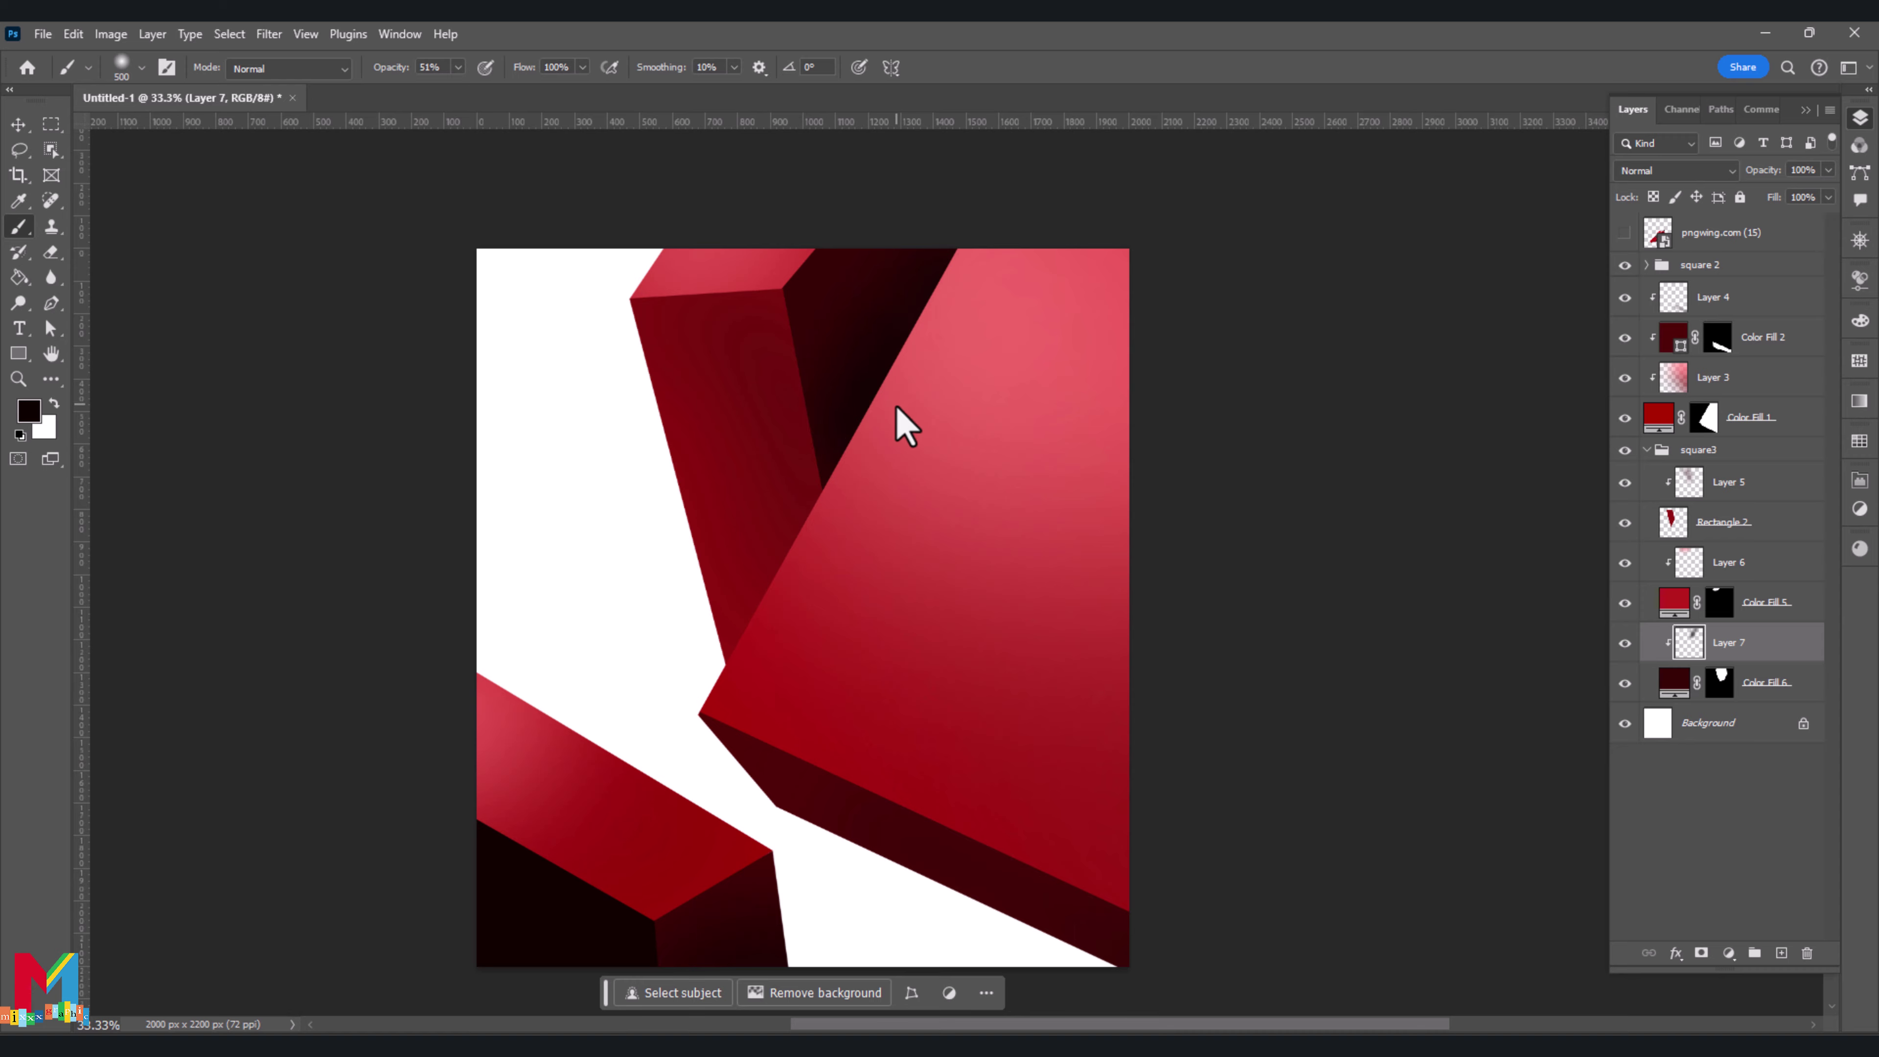
left_click(29, 410)
left_click(1304, 781)
key("Return")
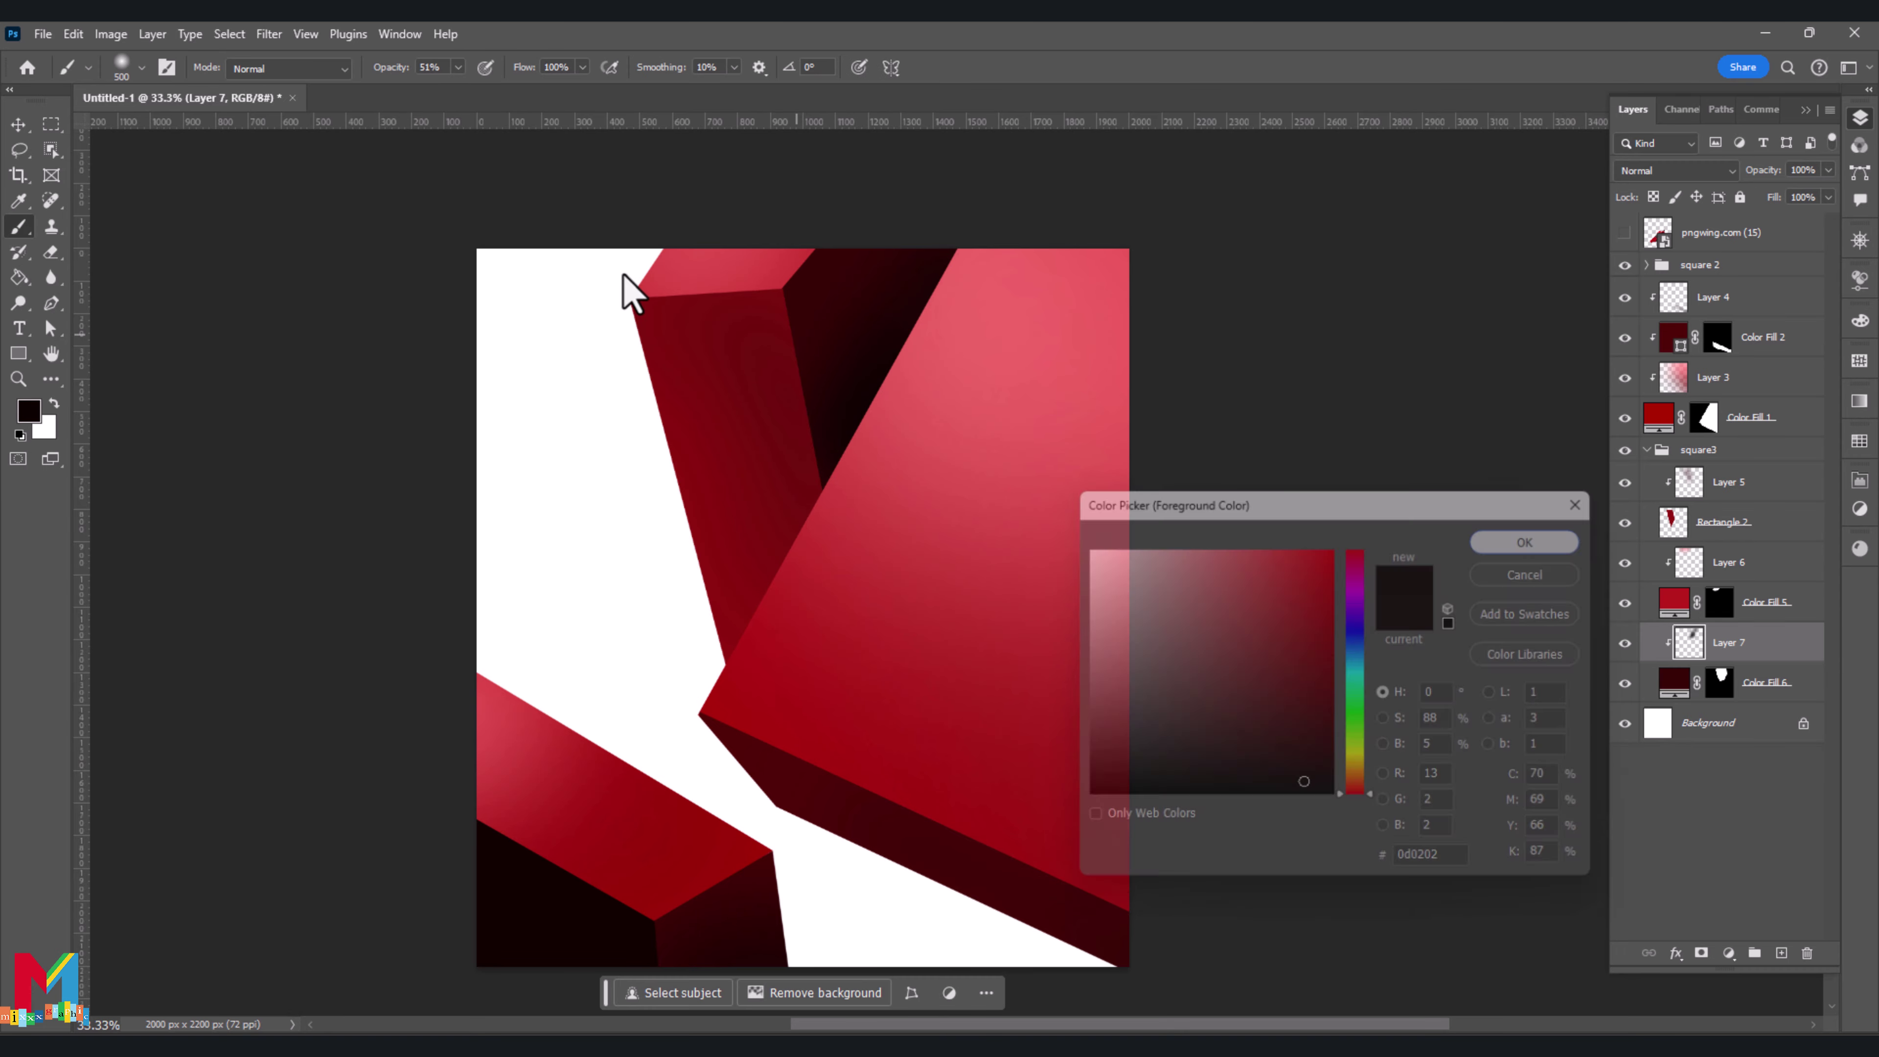
left_click(458, 67)
left_click_drag(459, 92, 486, 92)
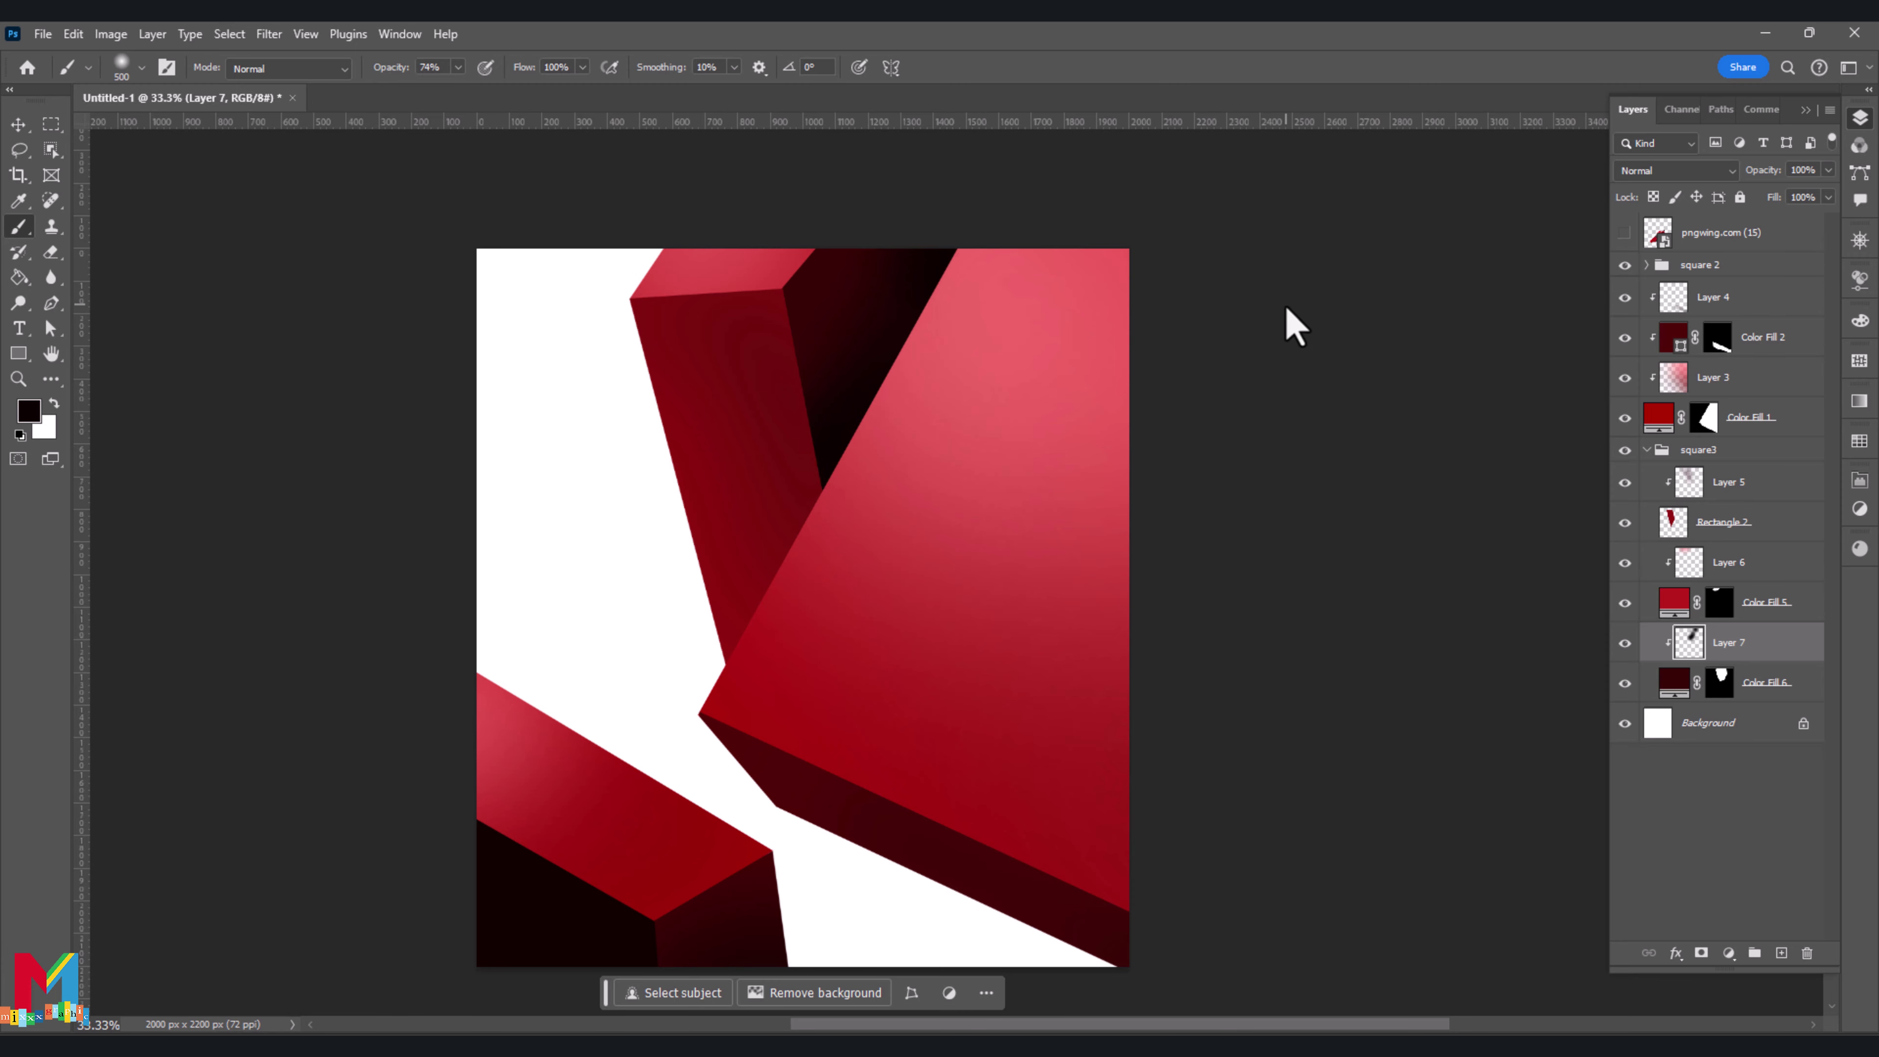
Gaussian Blur Layer 7's dark shading by about 130 px
left_click(268, 34)
mouse_move(281, 287)
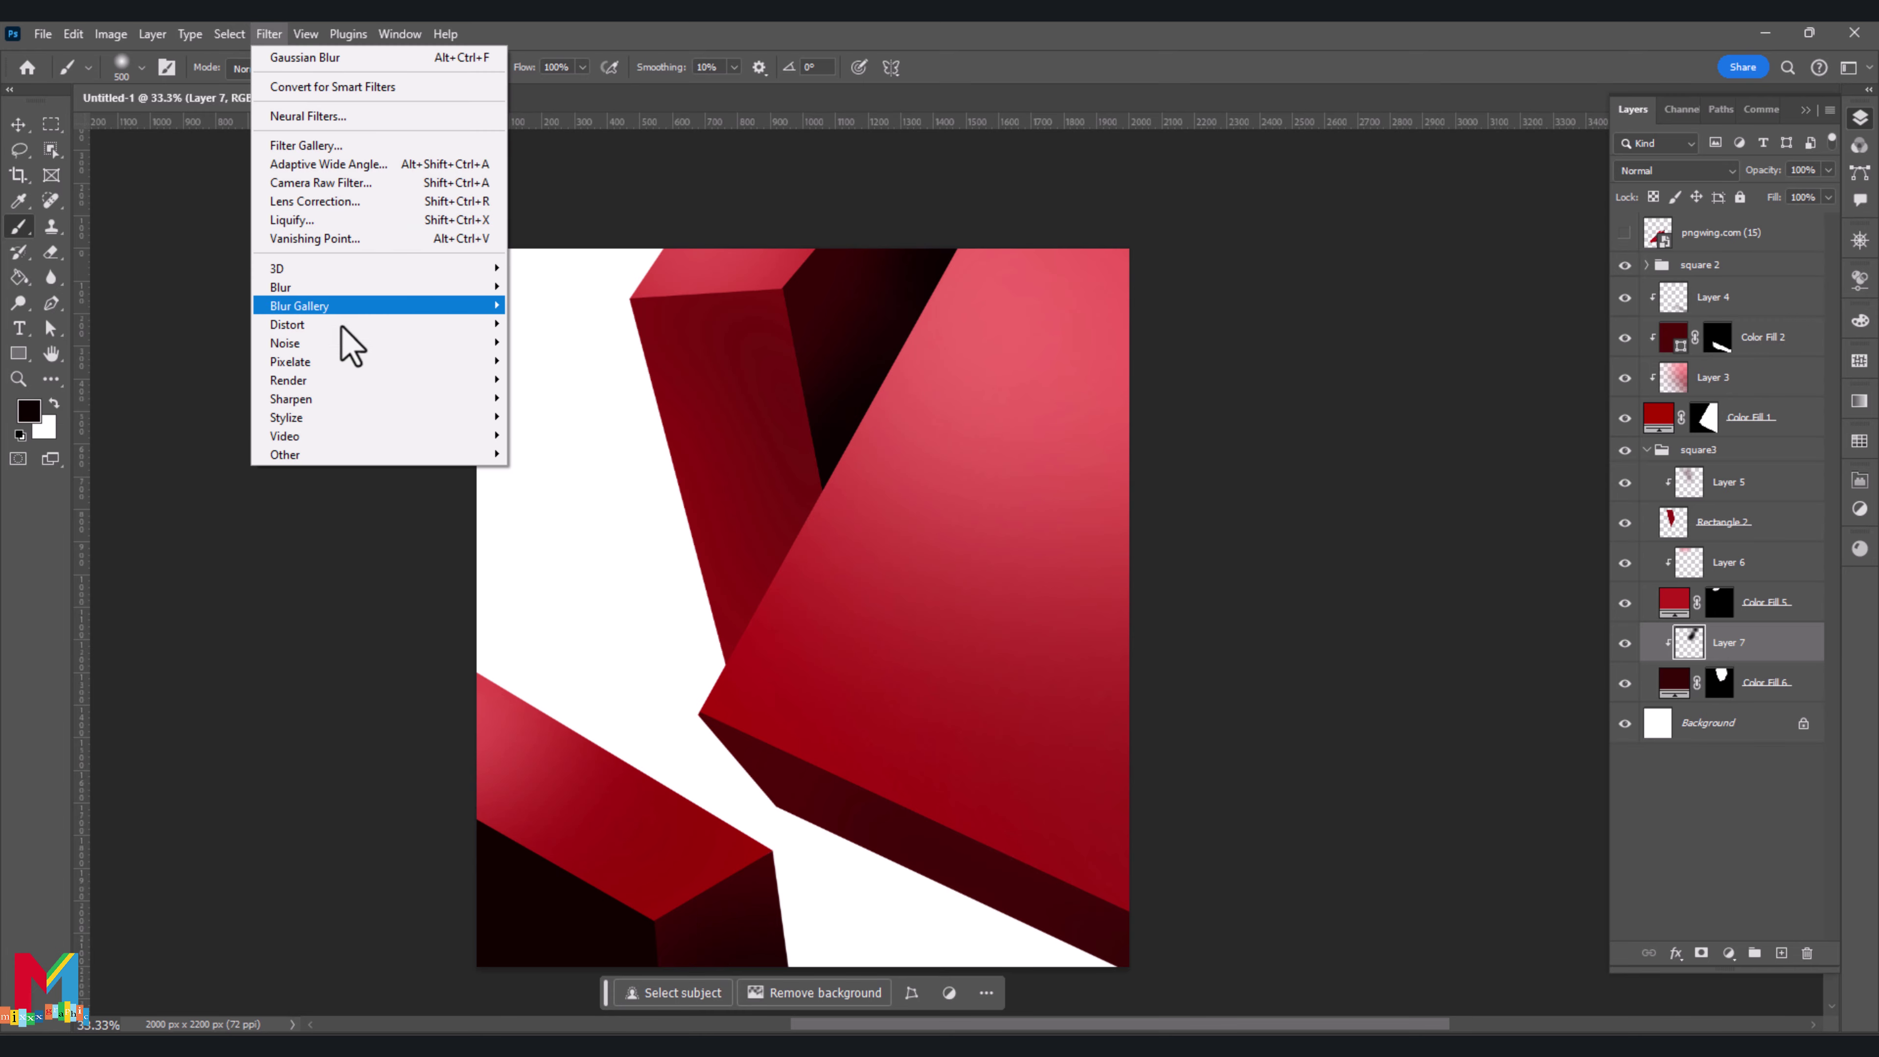
left_click(545, 364)
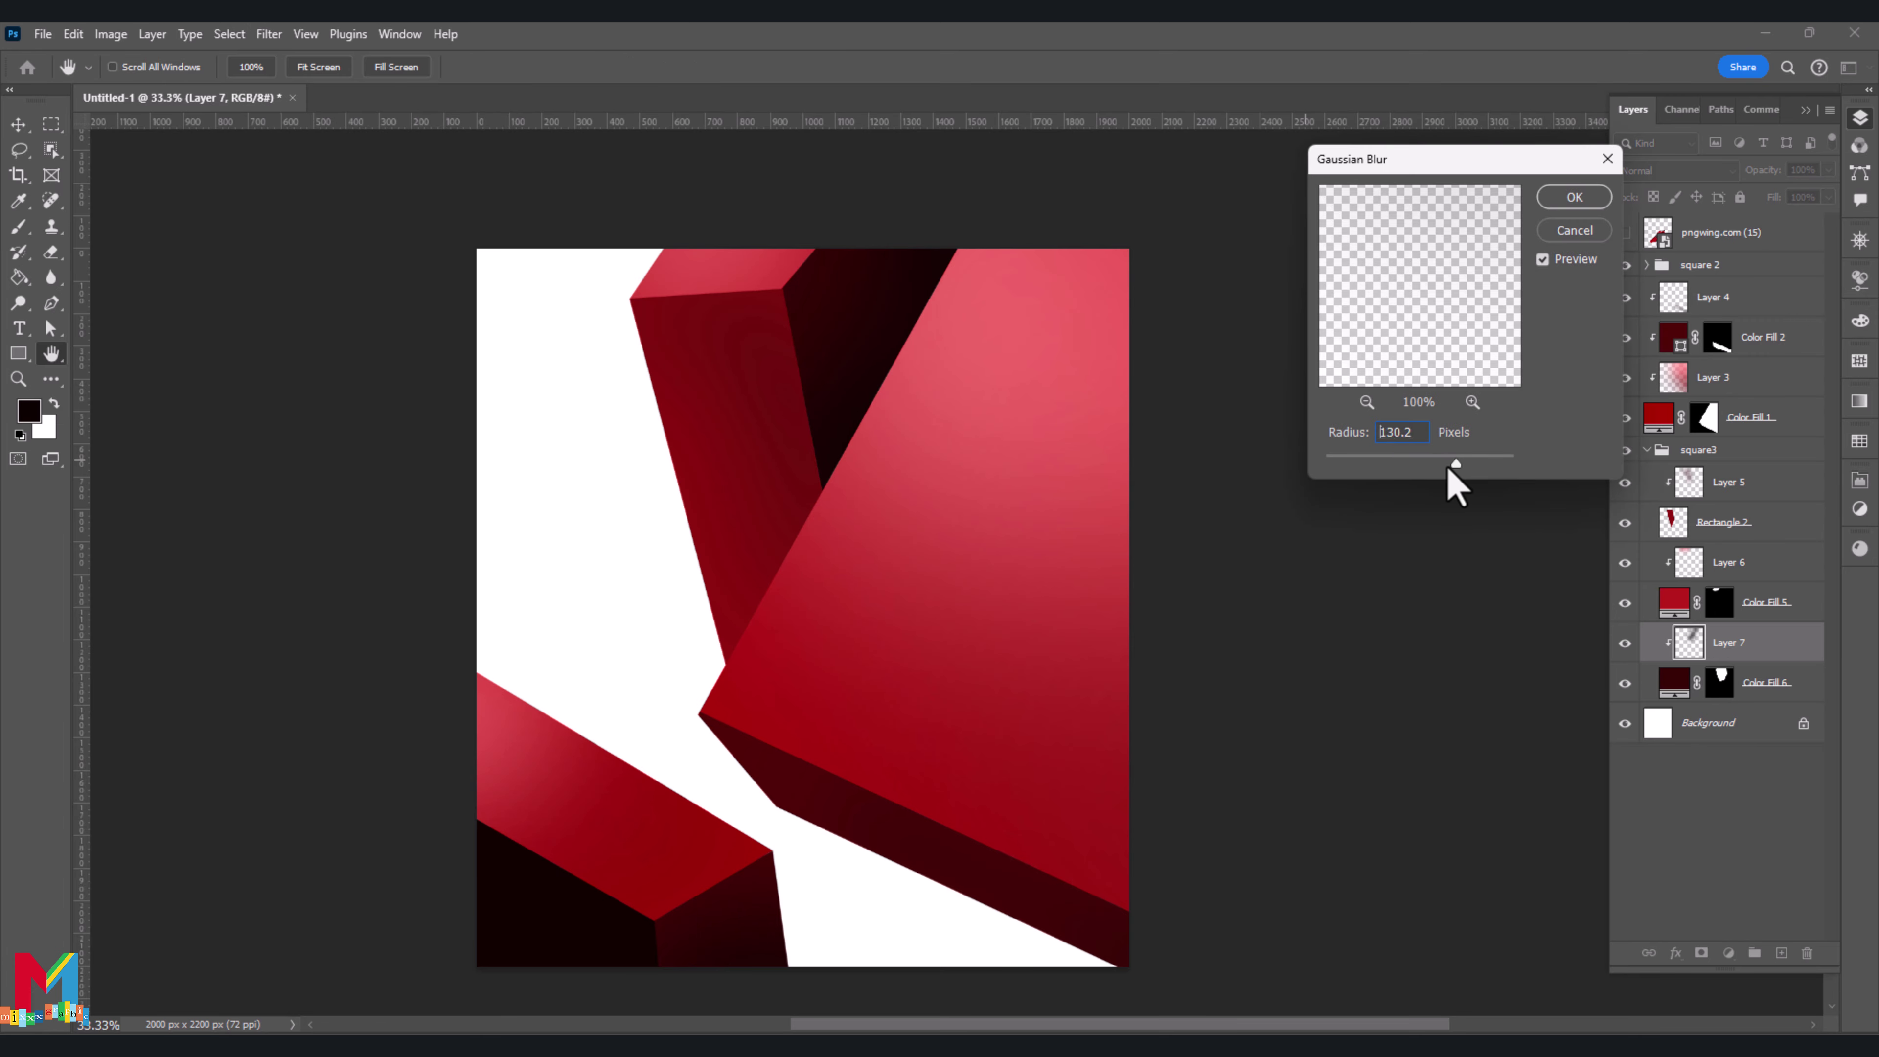
left_click(1574, 198)
Show the sneaker layer and move it to the poster's centre
key("v")
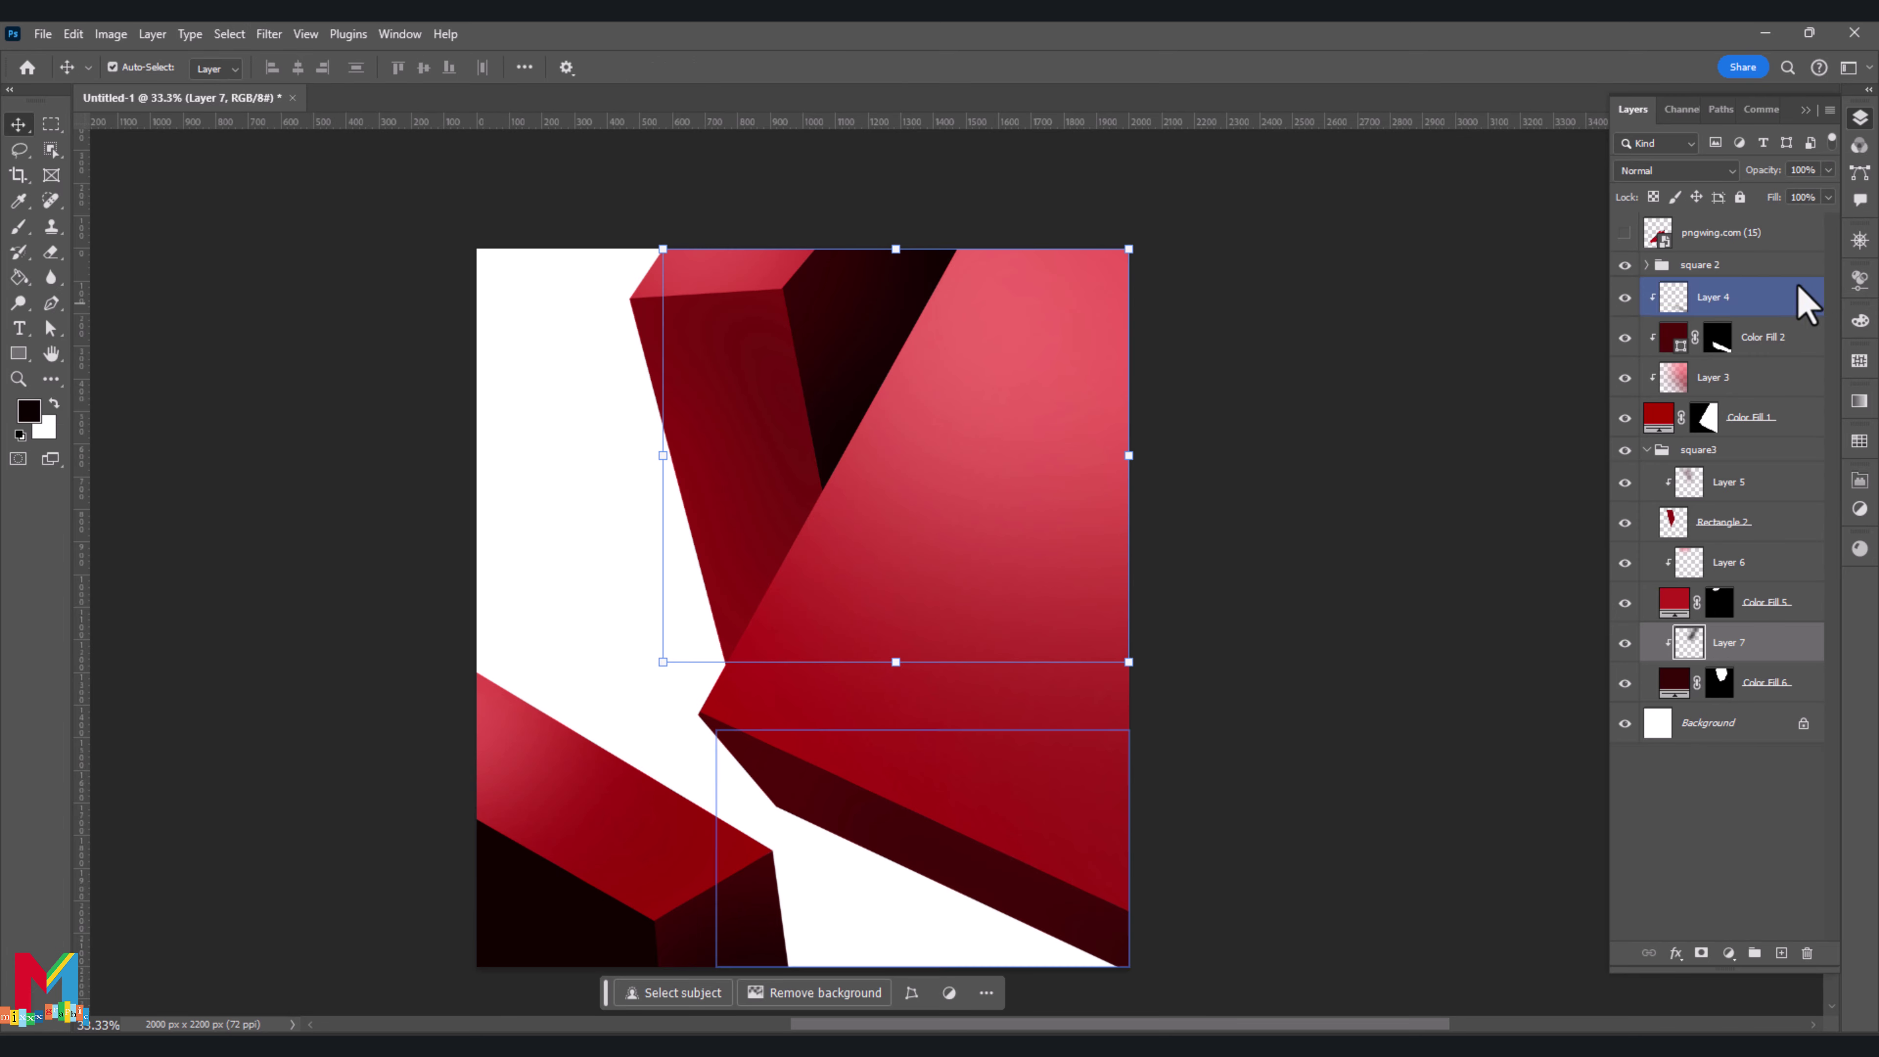
left_click(1625, 231)
left_click_drag(860, 797, 852, 775)
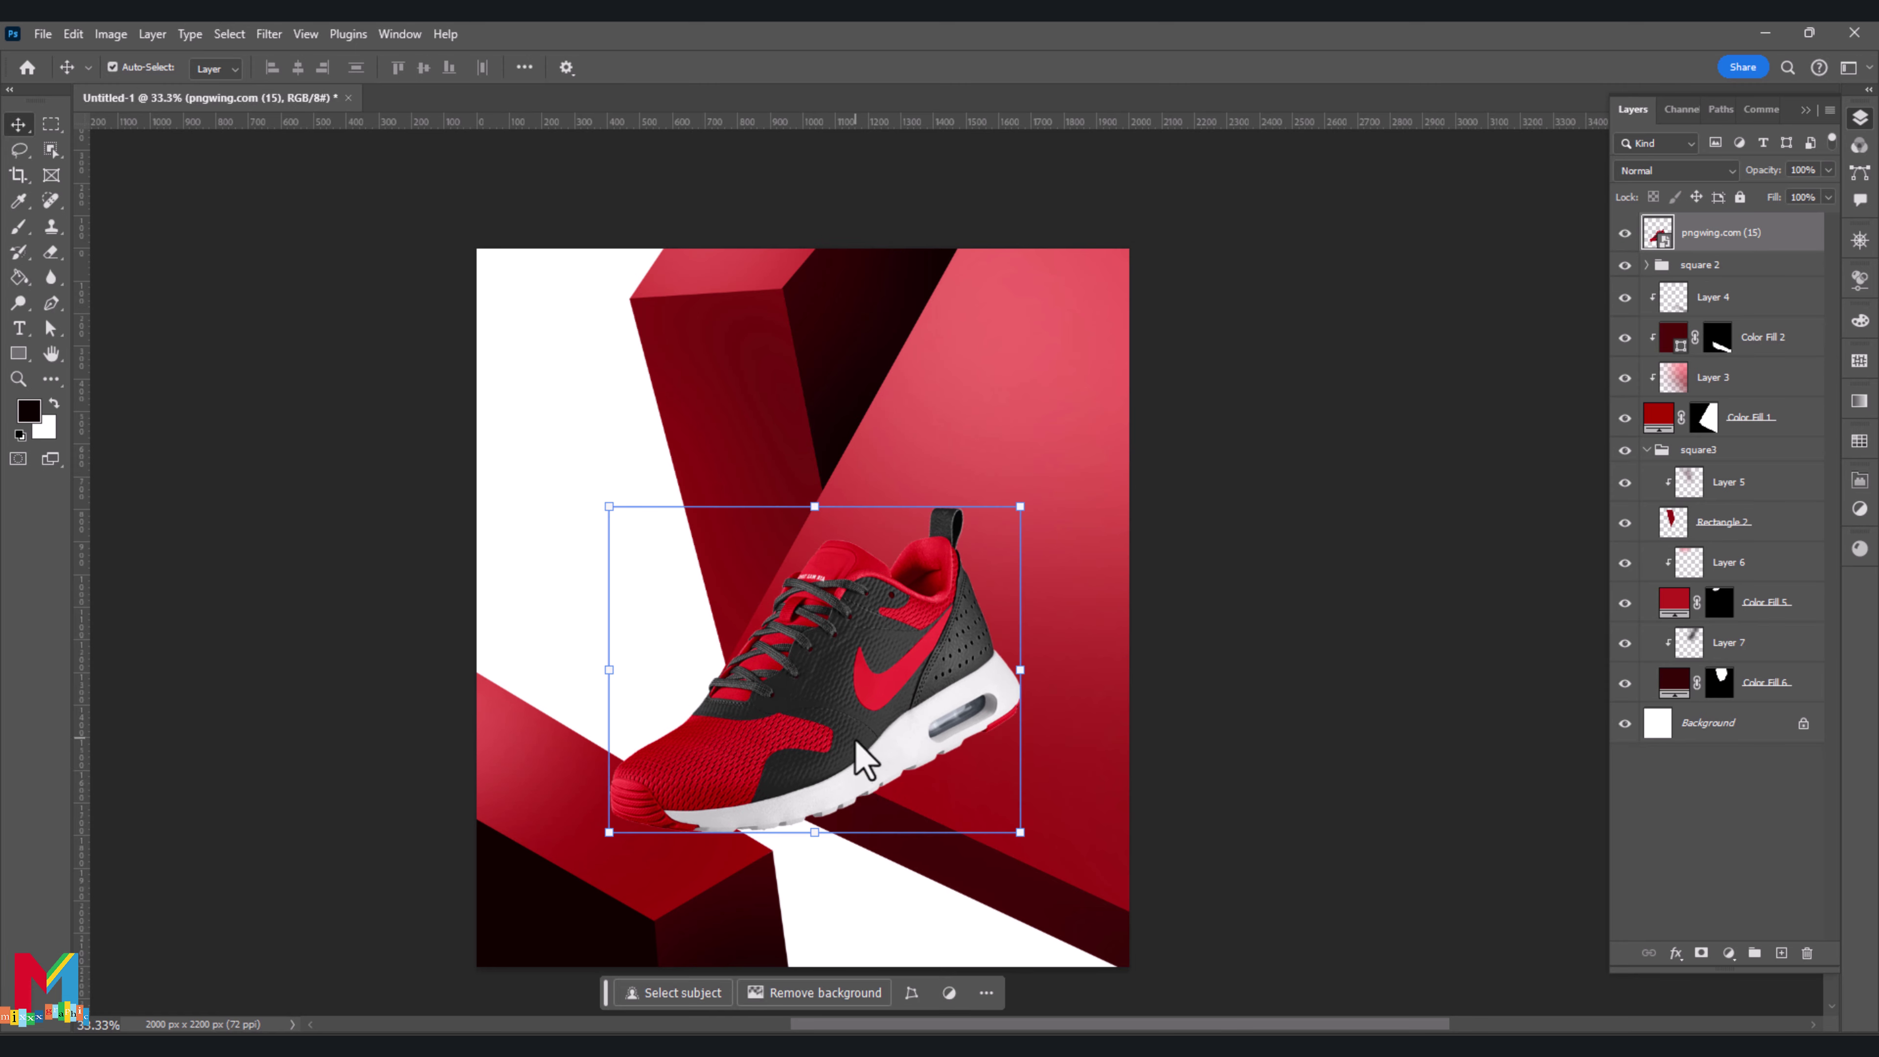
Duplicate the sneaker and give the lower copy a black Color Overlay
key("ctrl+j")
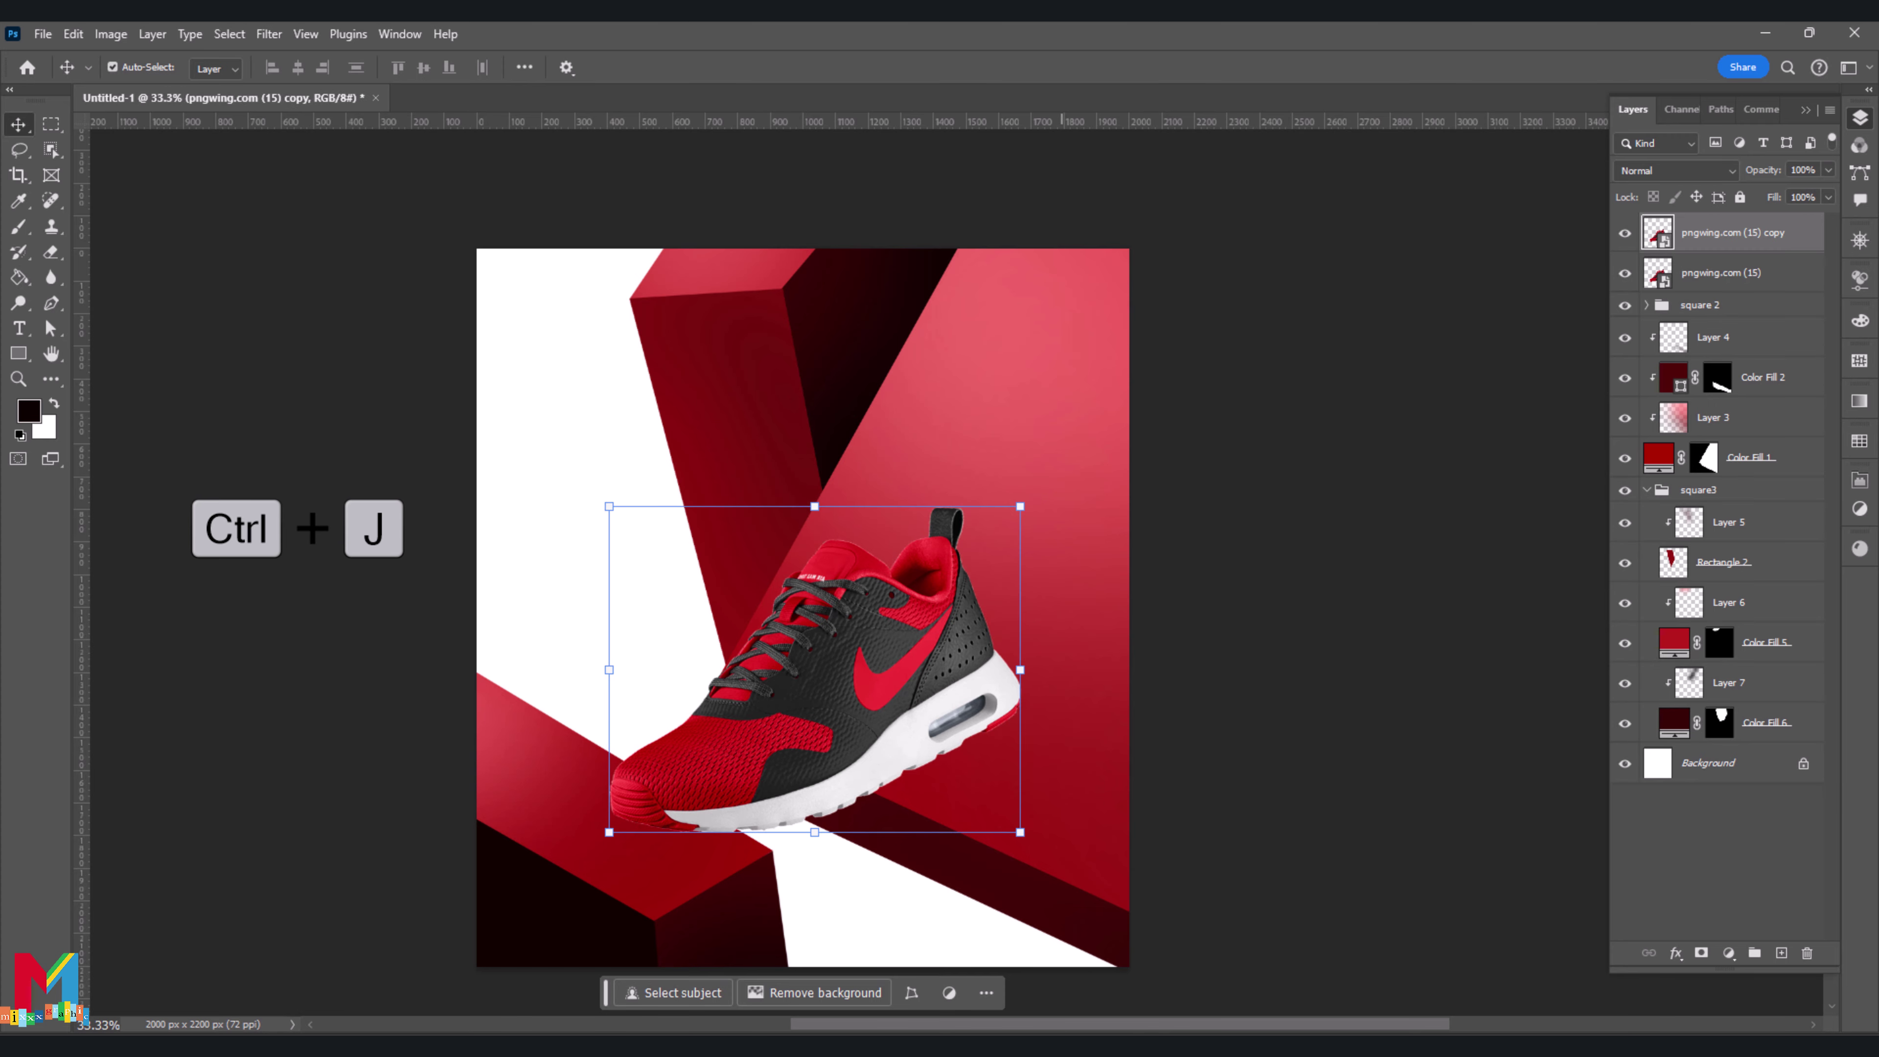
left_click(1657, 276)
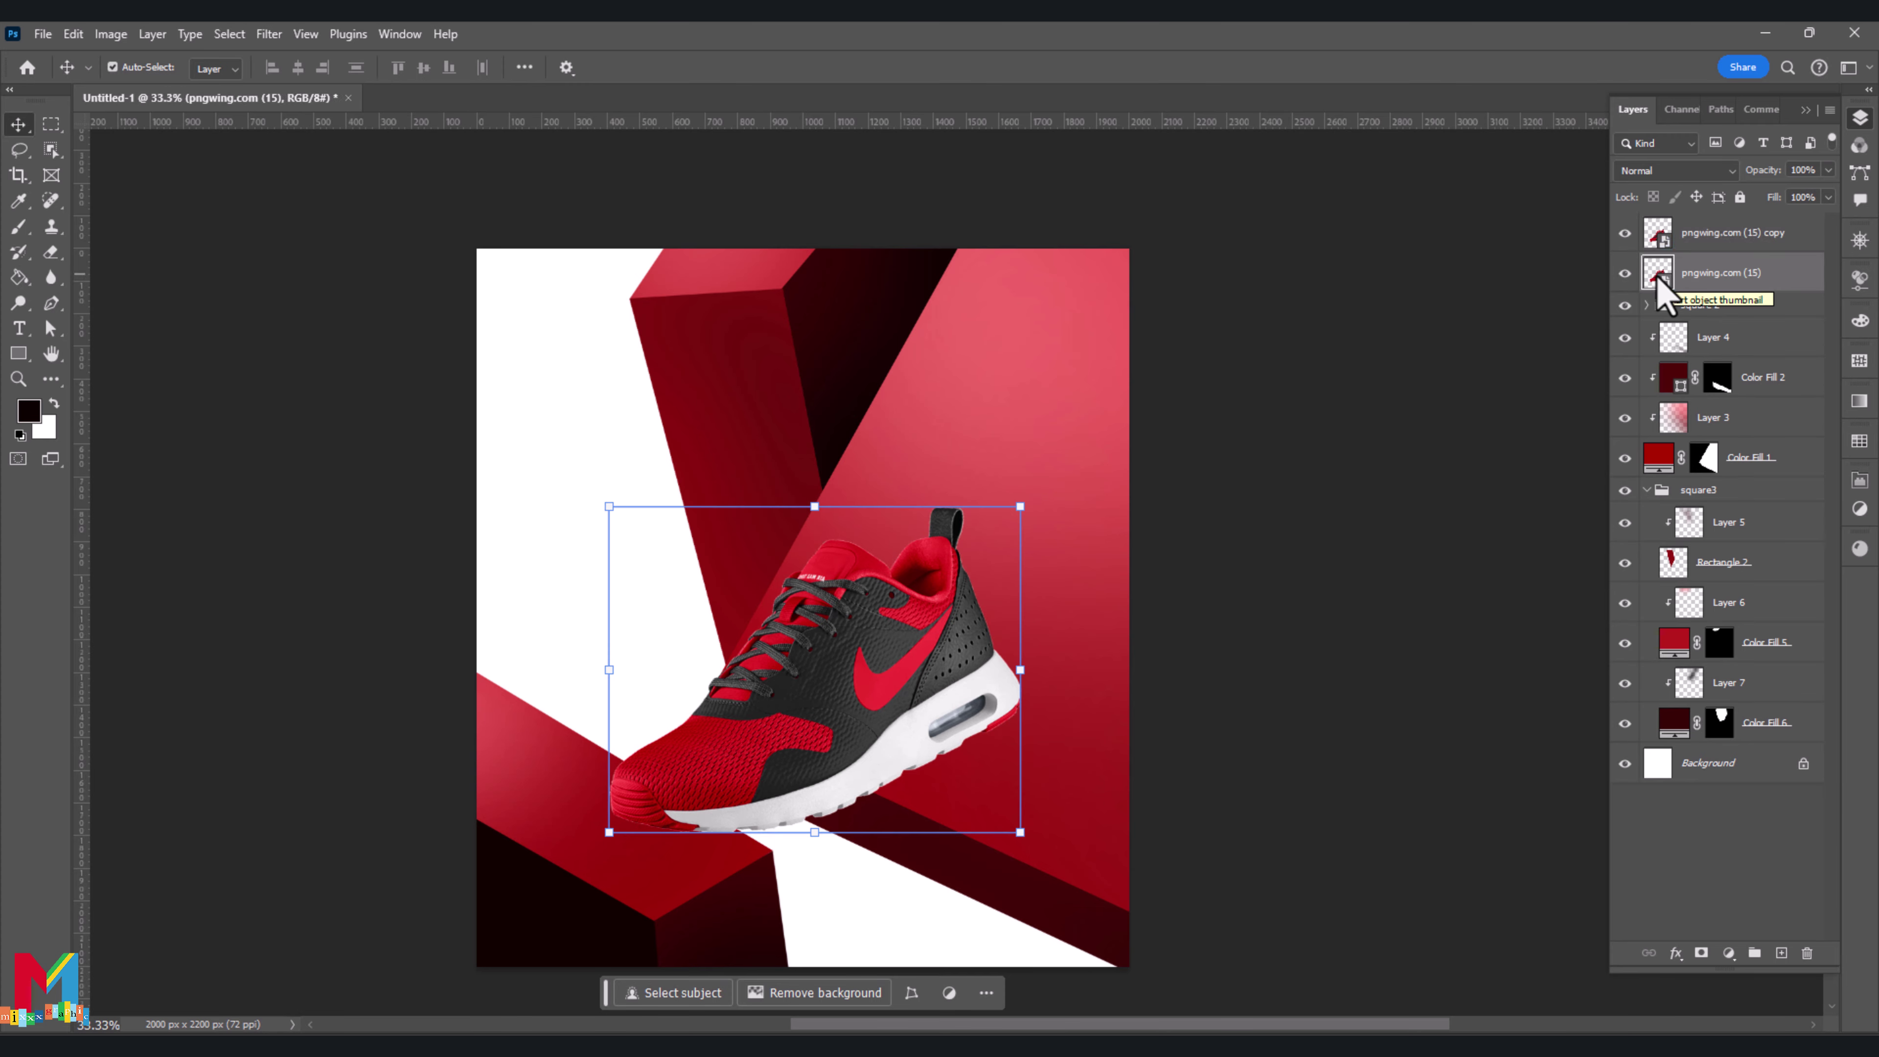
double_click(1687, 277)
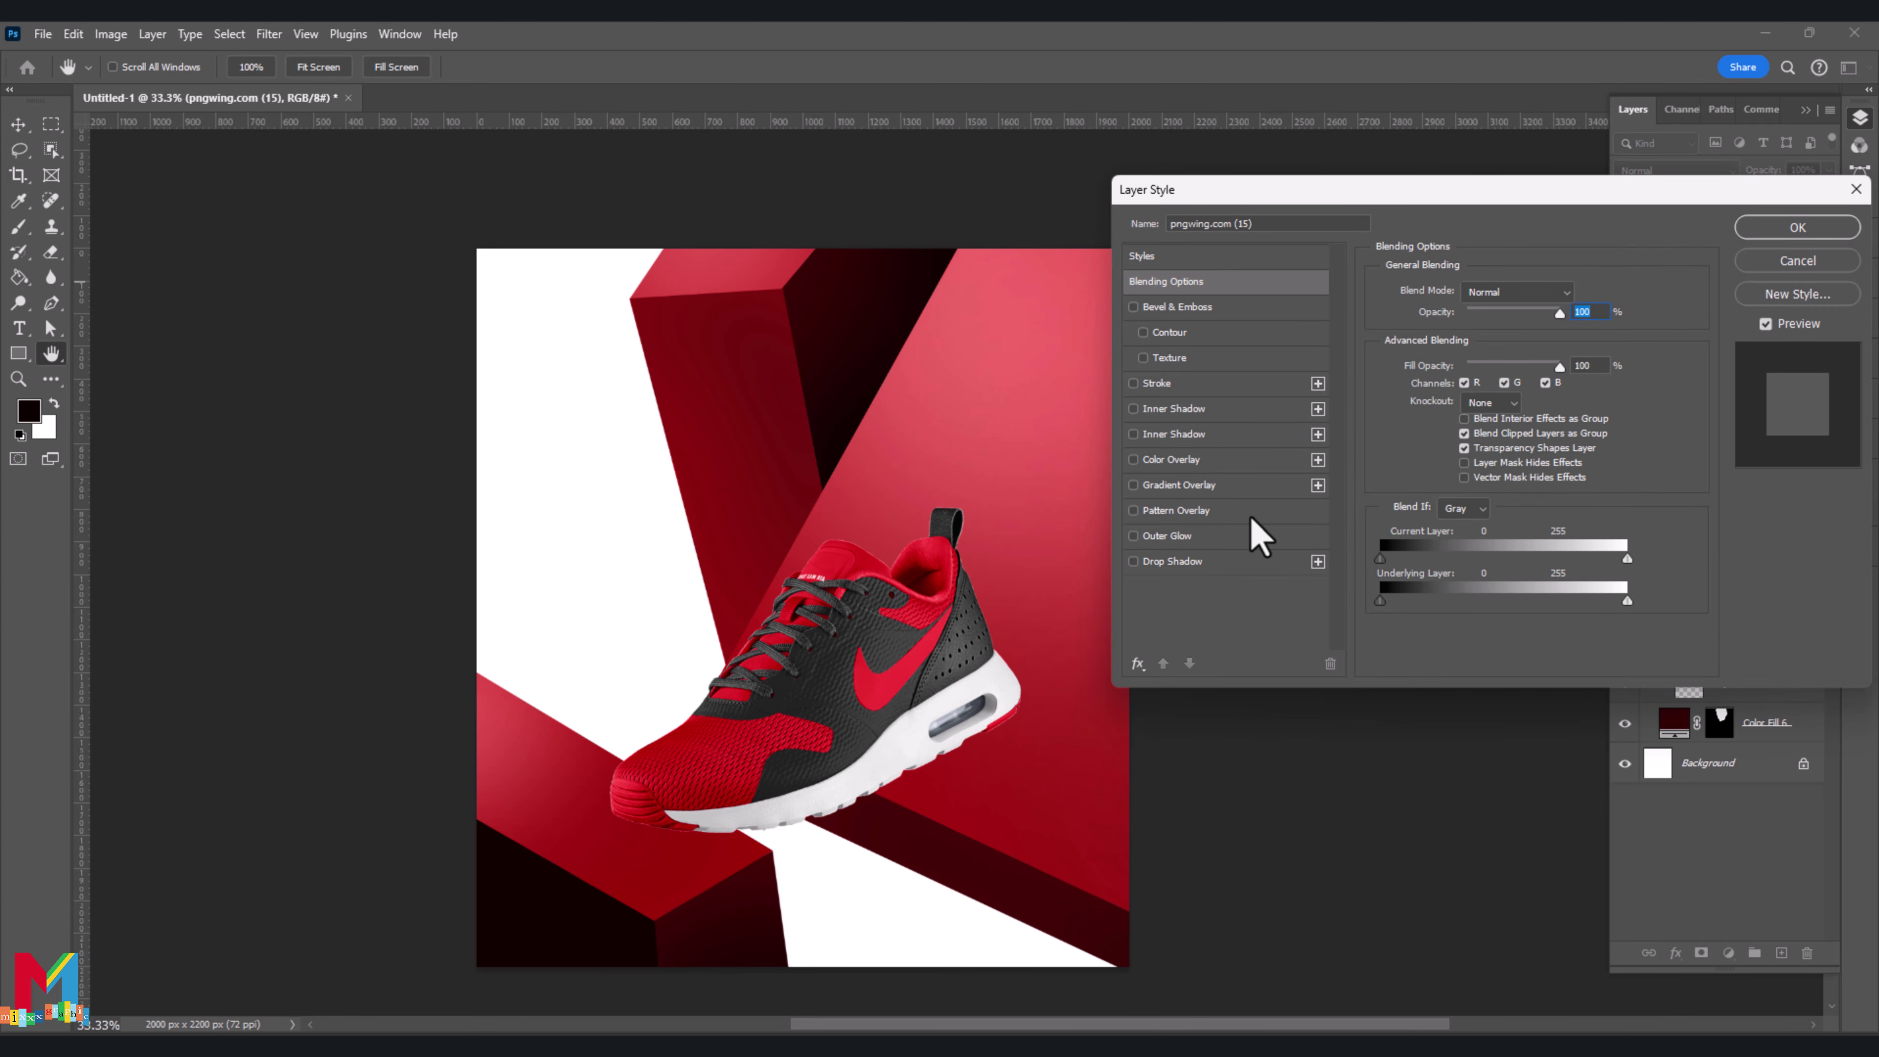
left_click(1184, 460)
left_click(1579, 293)
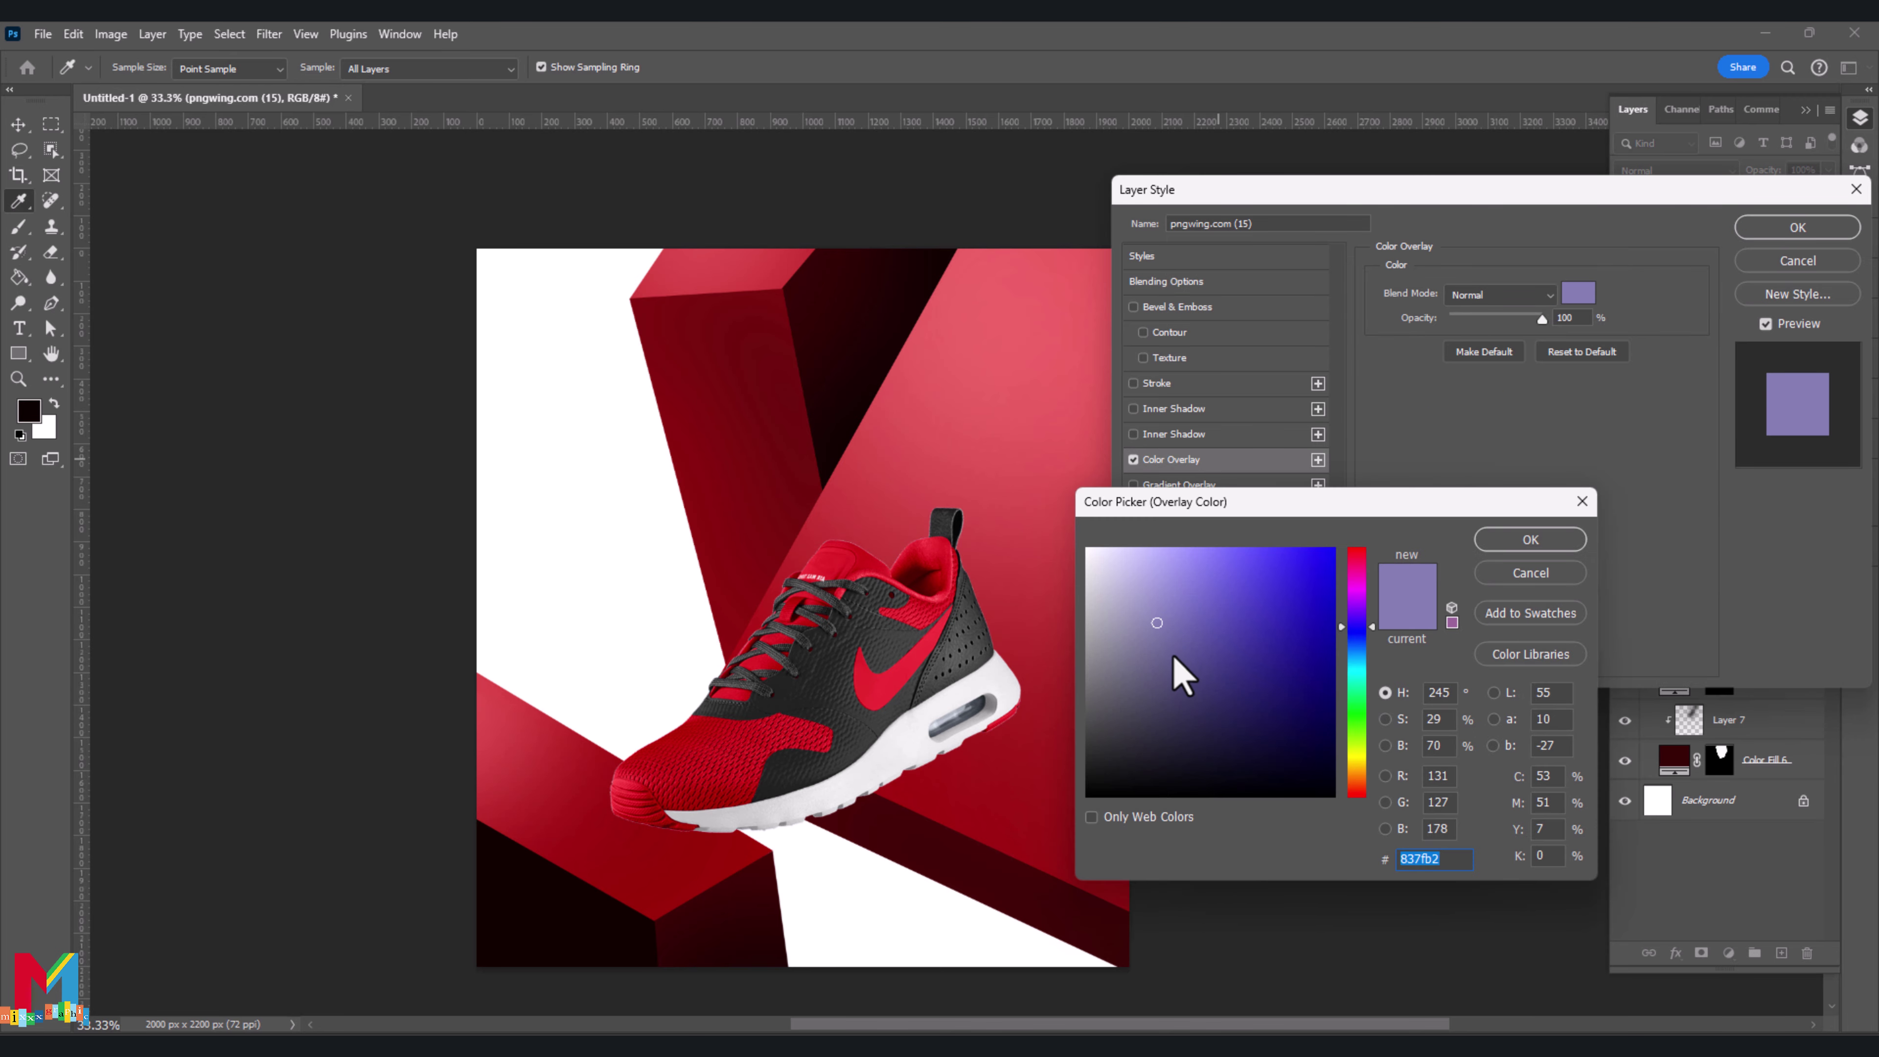
left_click_drag(1174, 663, 1110, 803)
left_click(1529, 539)
left_click(1790, 229)
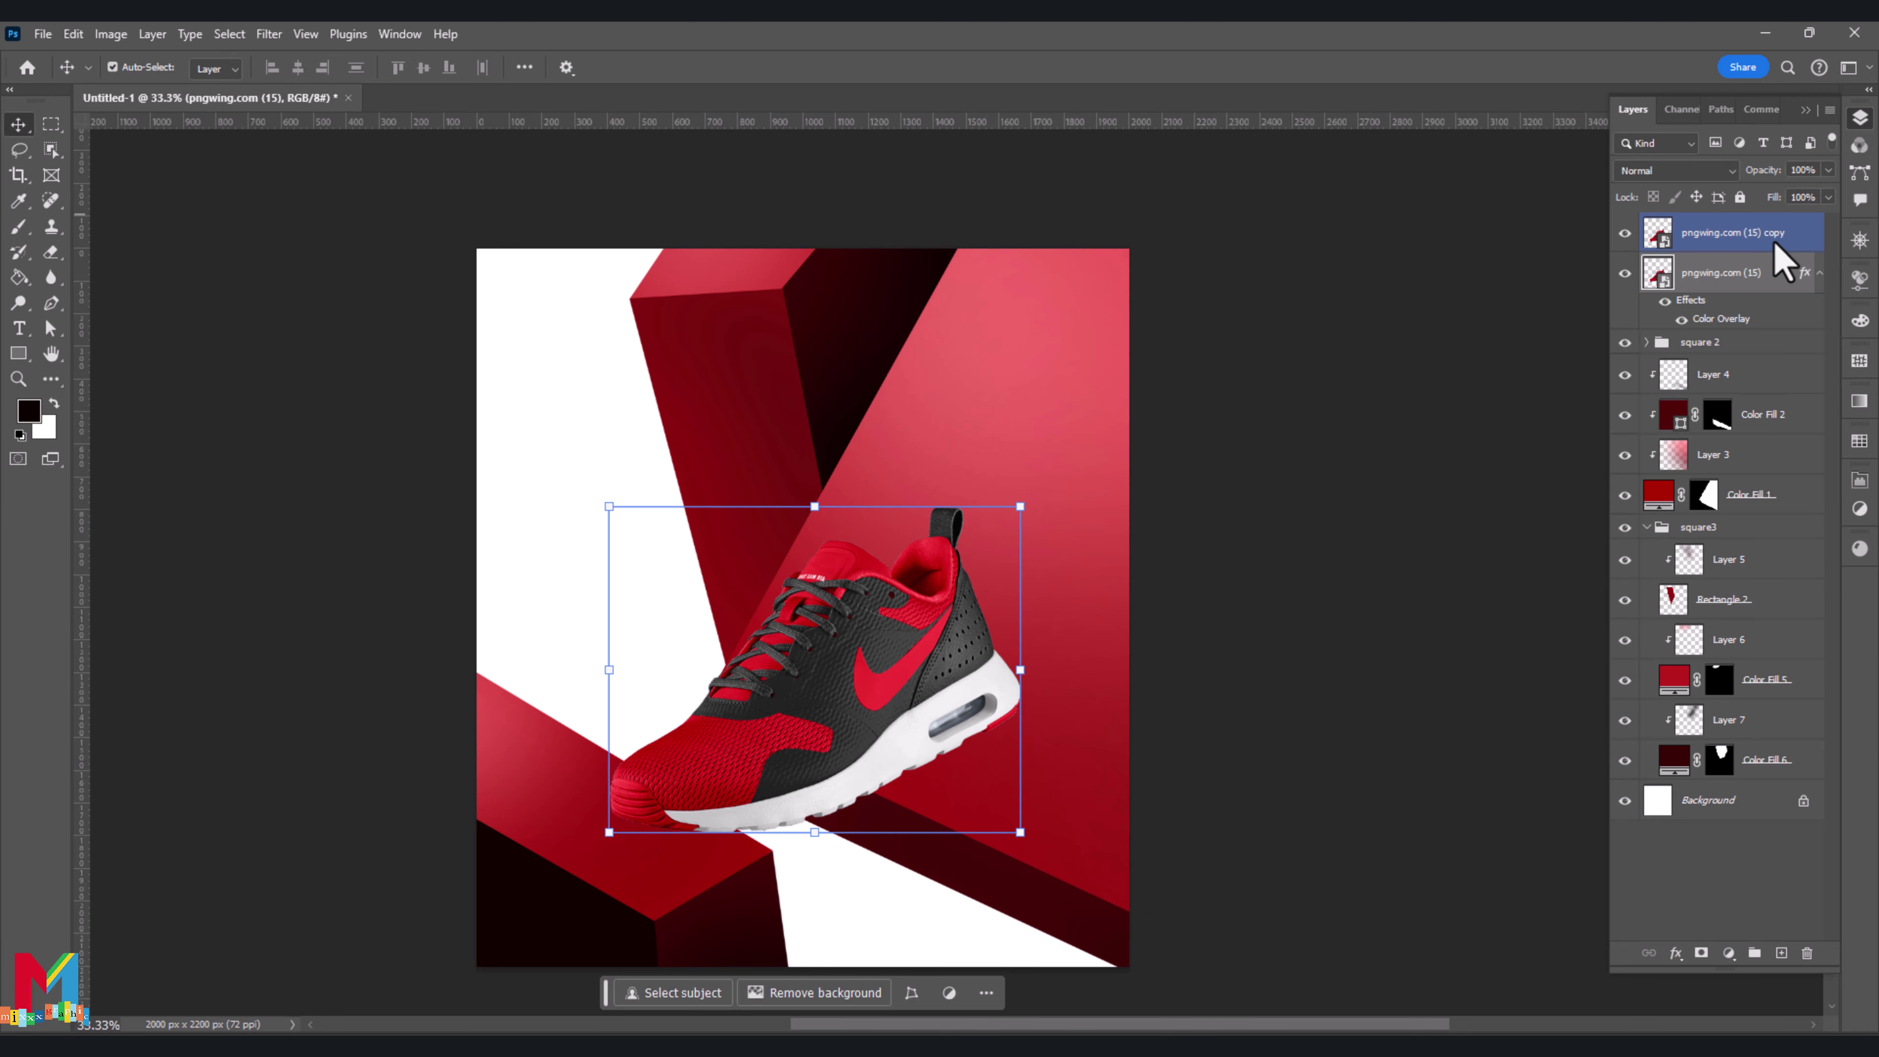
Shift the black silhouette down and right beneath the shoe
key("ctrl+t")
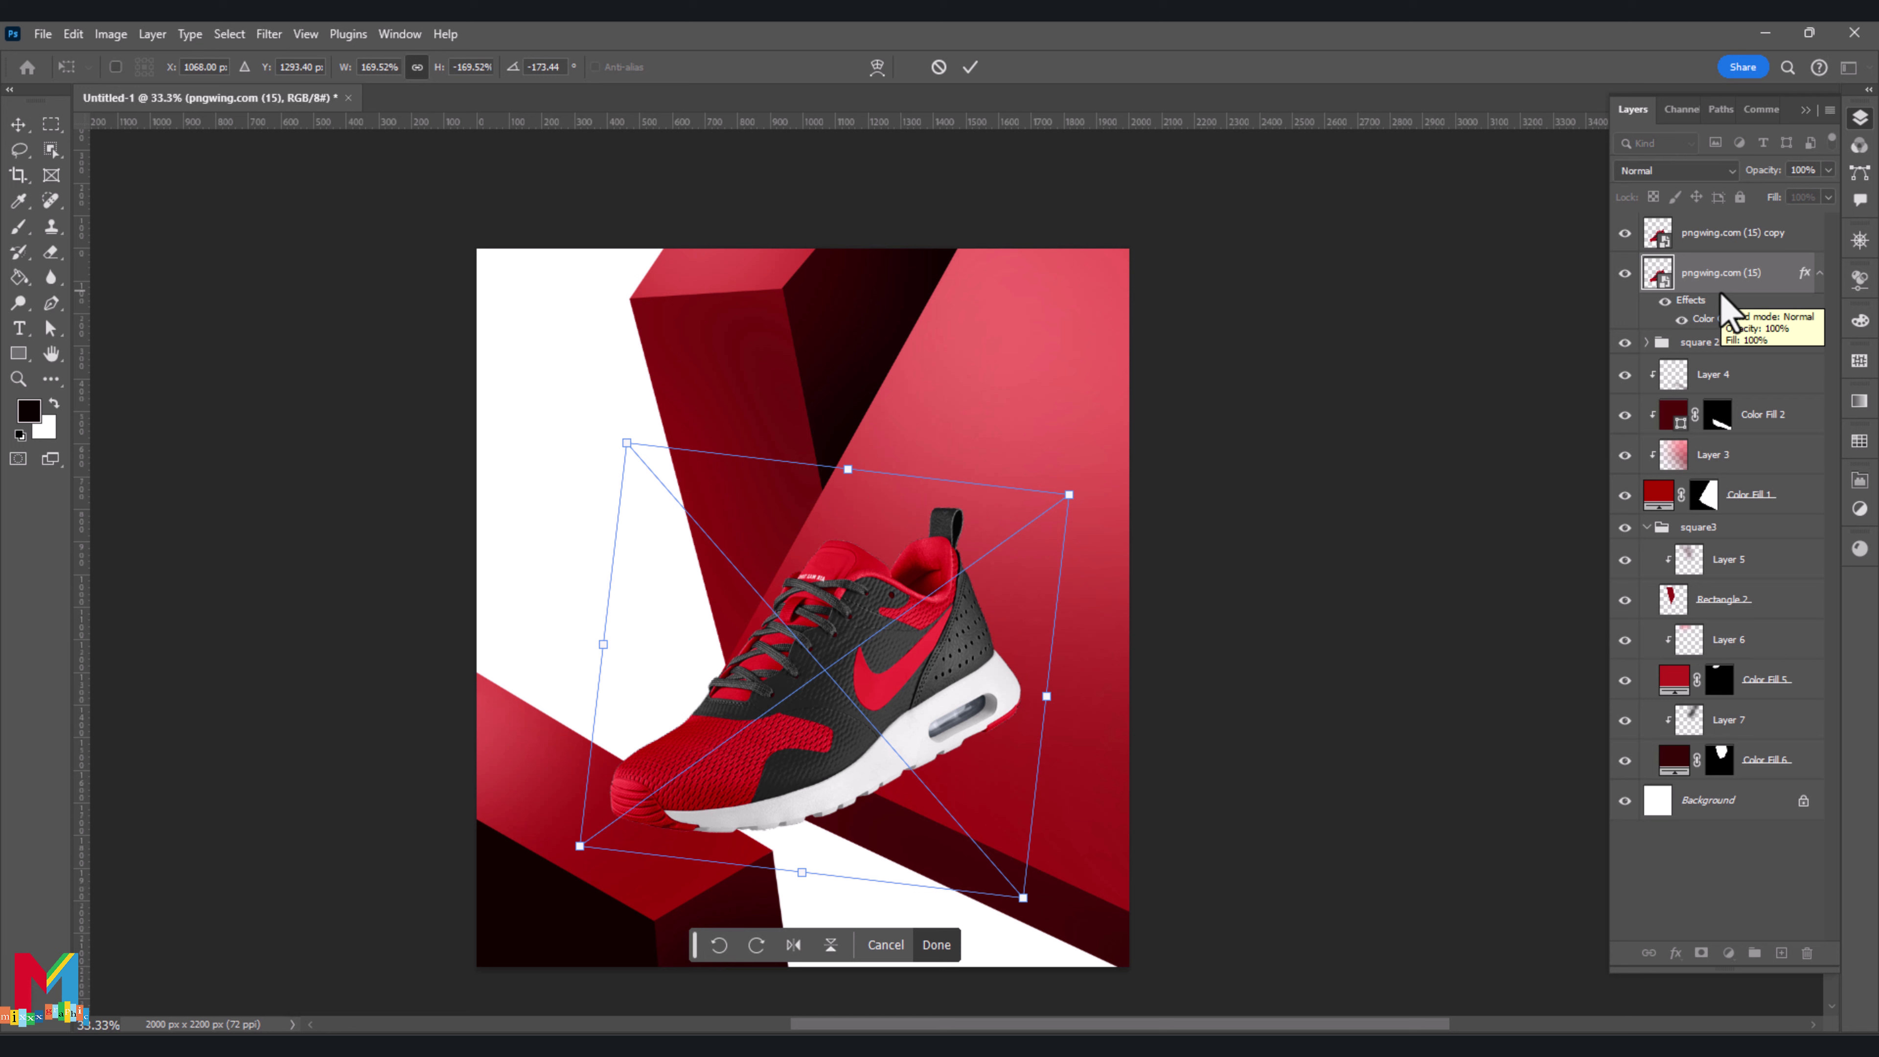
left_click_drag(873, 710, 879, 729)
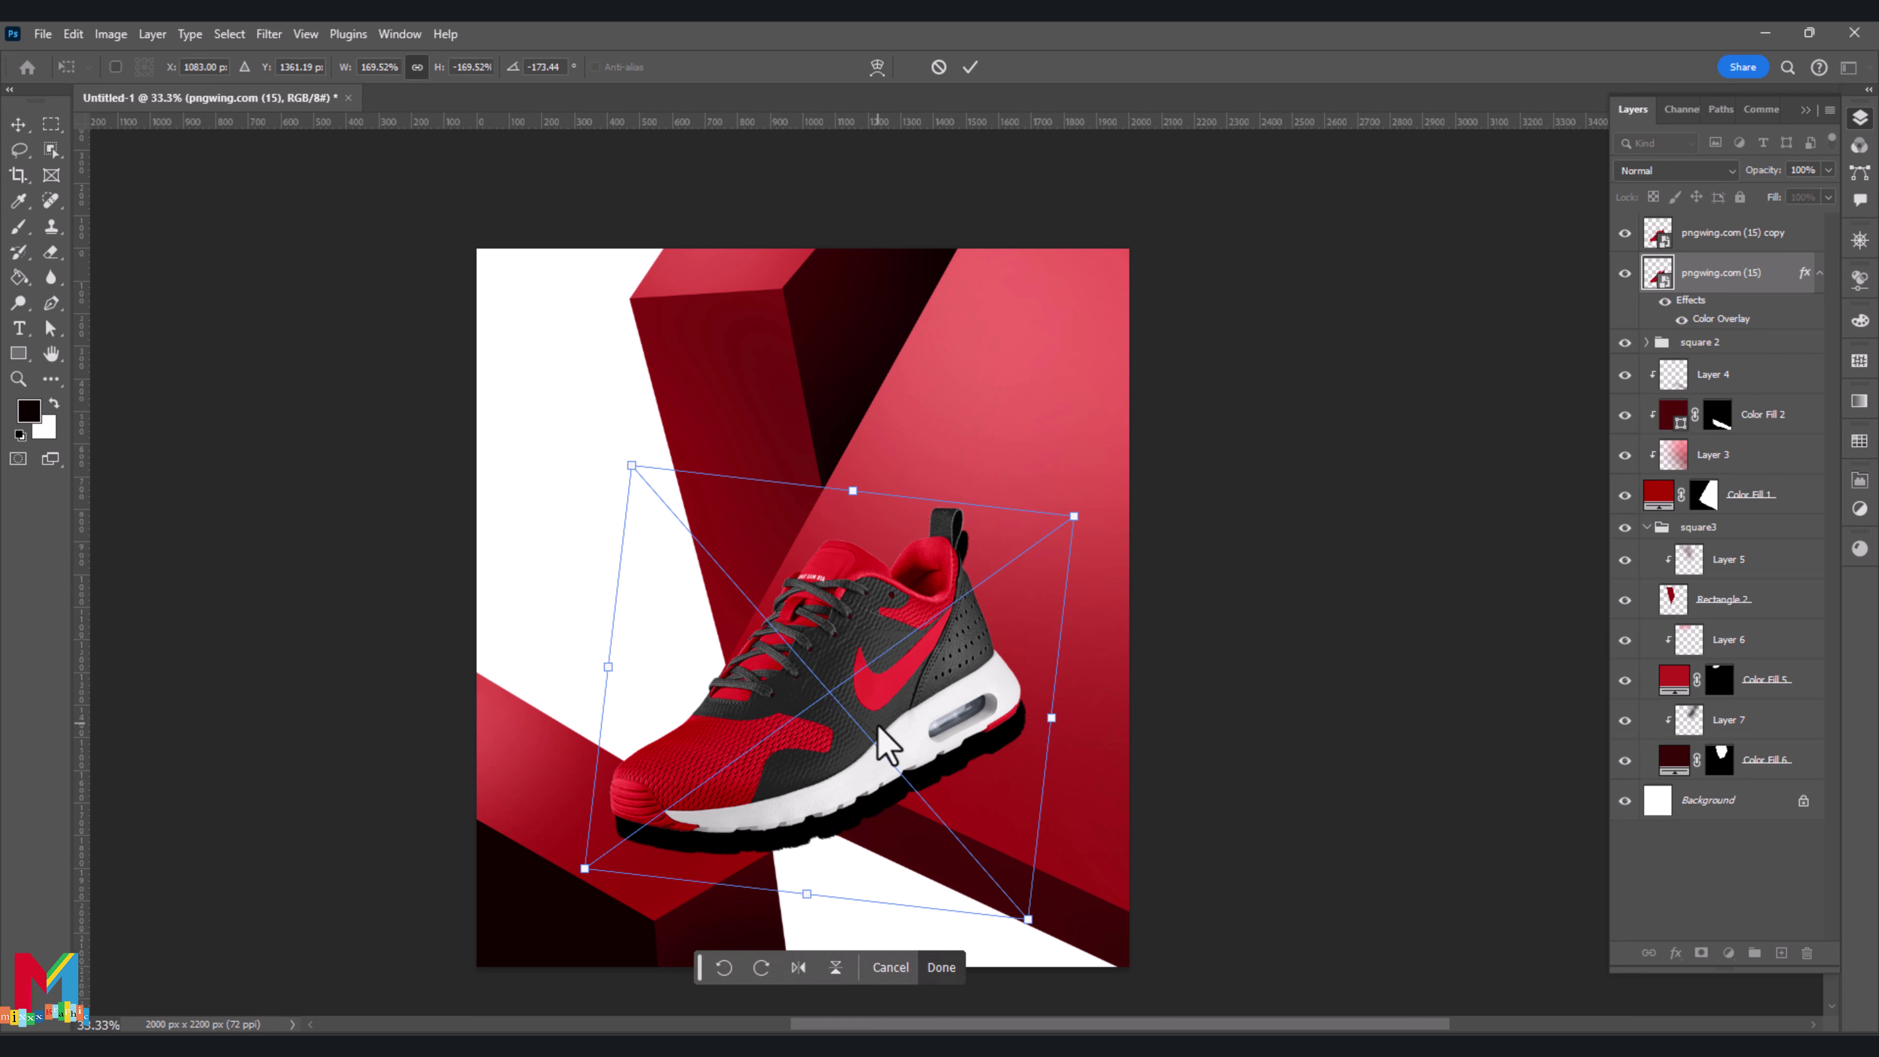
left_click(967, 67)
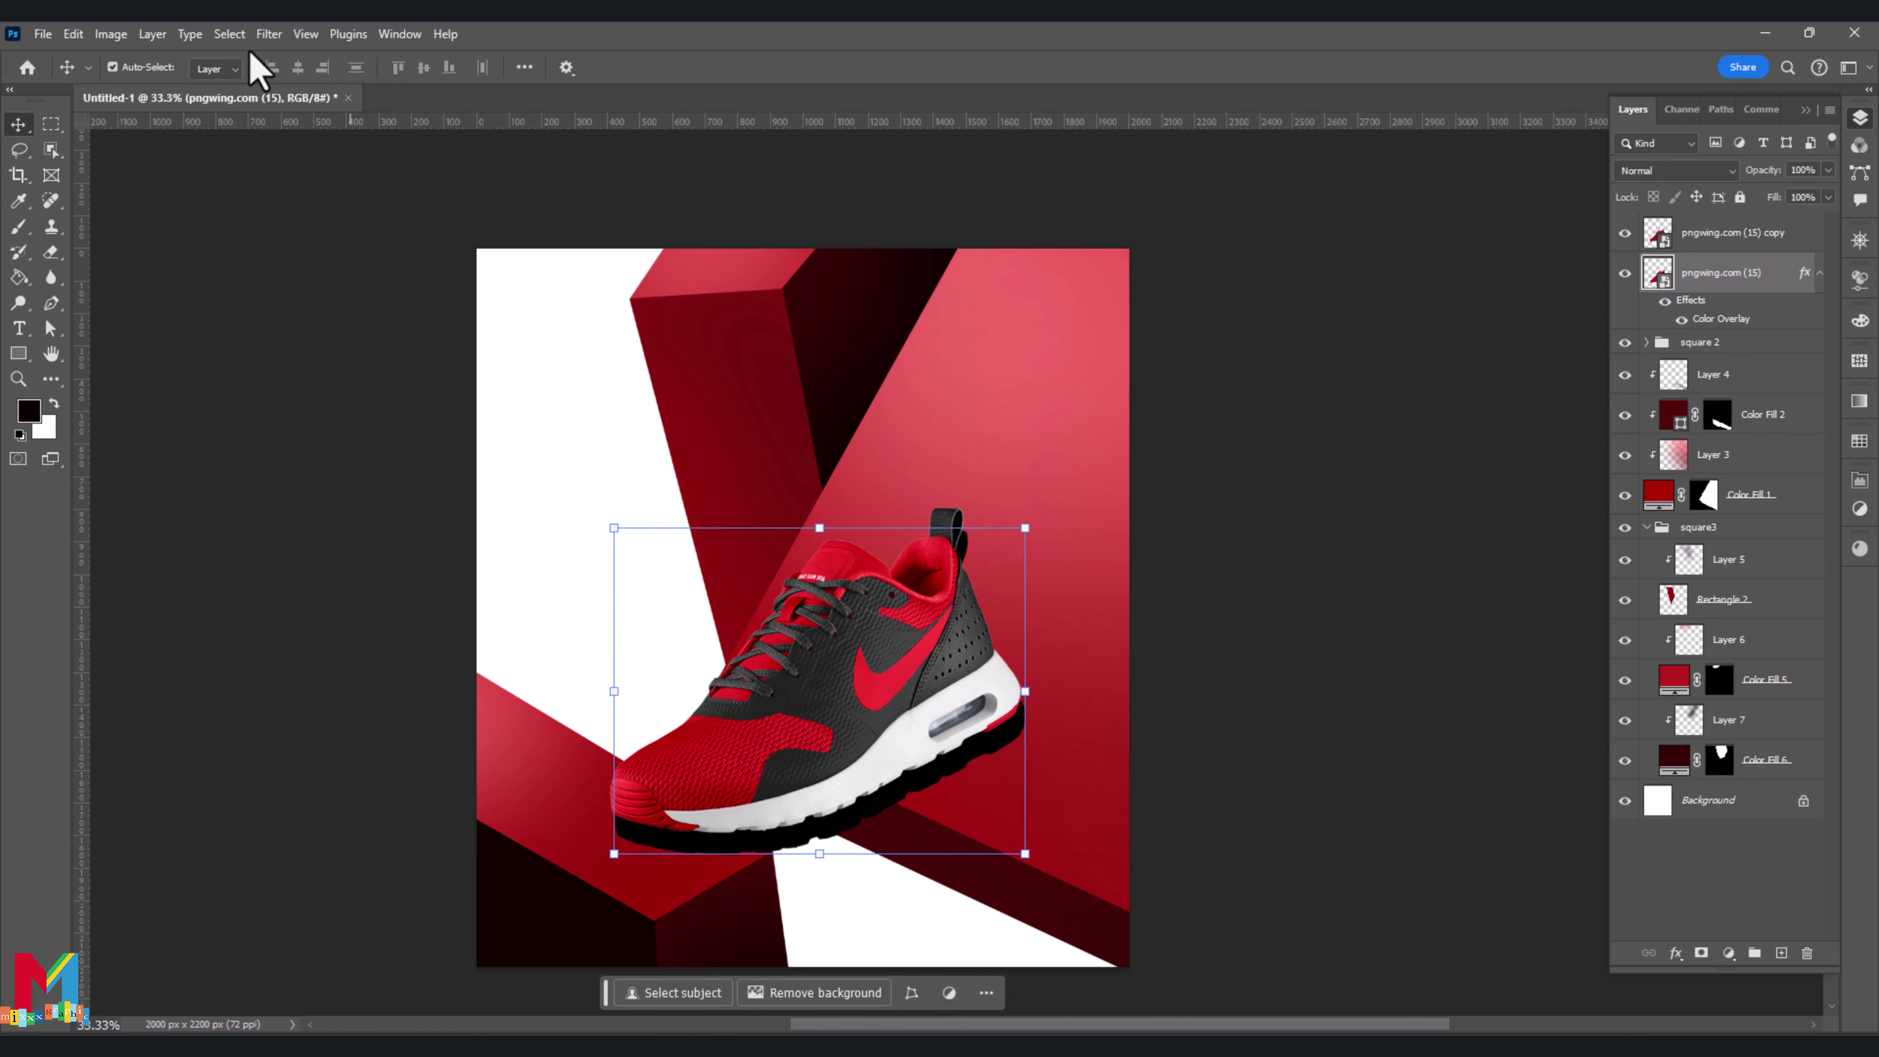
Blur the shoe's shadow with a Gaussian Blur of about 27.7 px
left_click(269, 33)
left_click(570, 363)
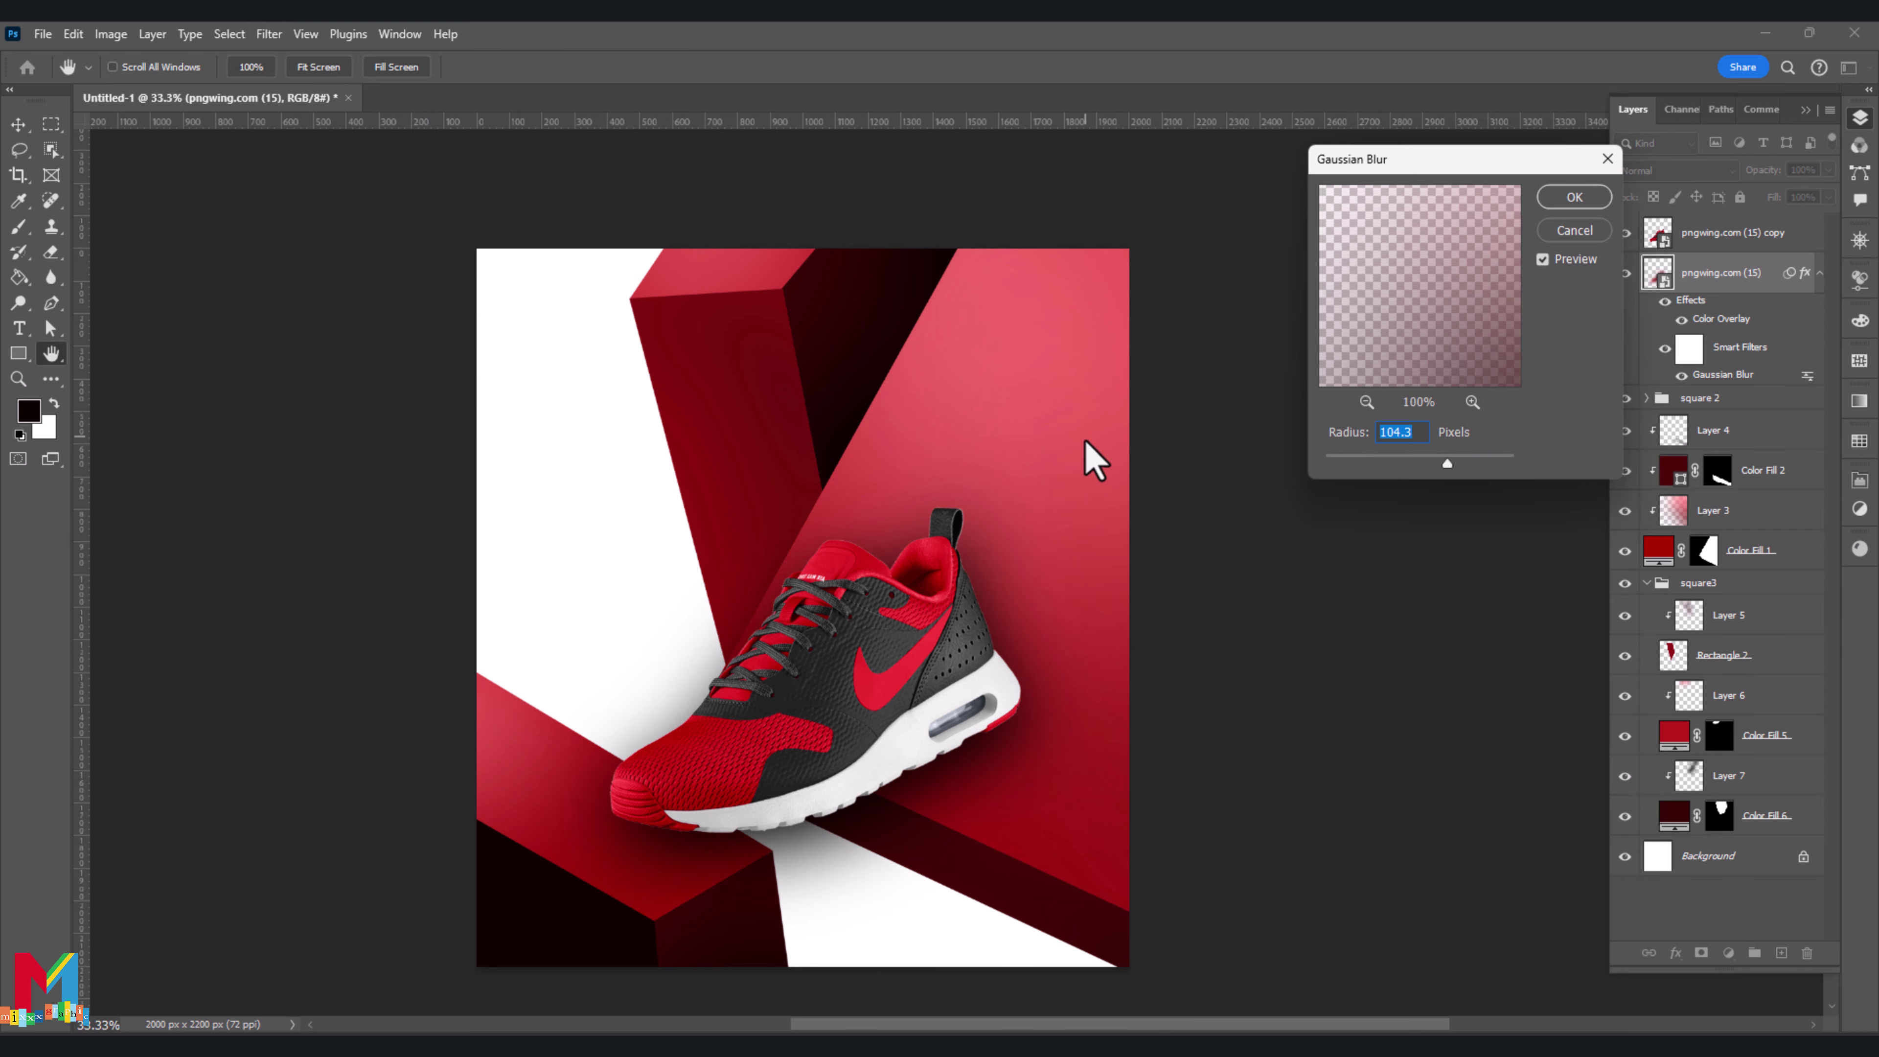
left_click_drag(1447, 463, 1414, 464)
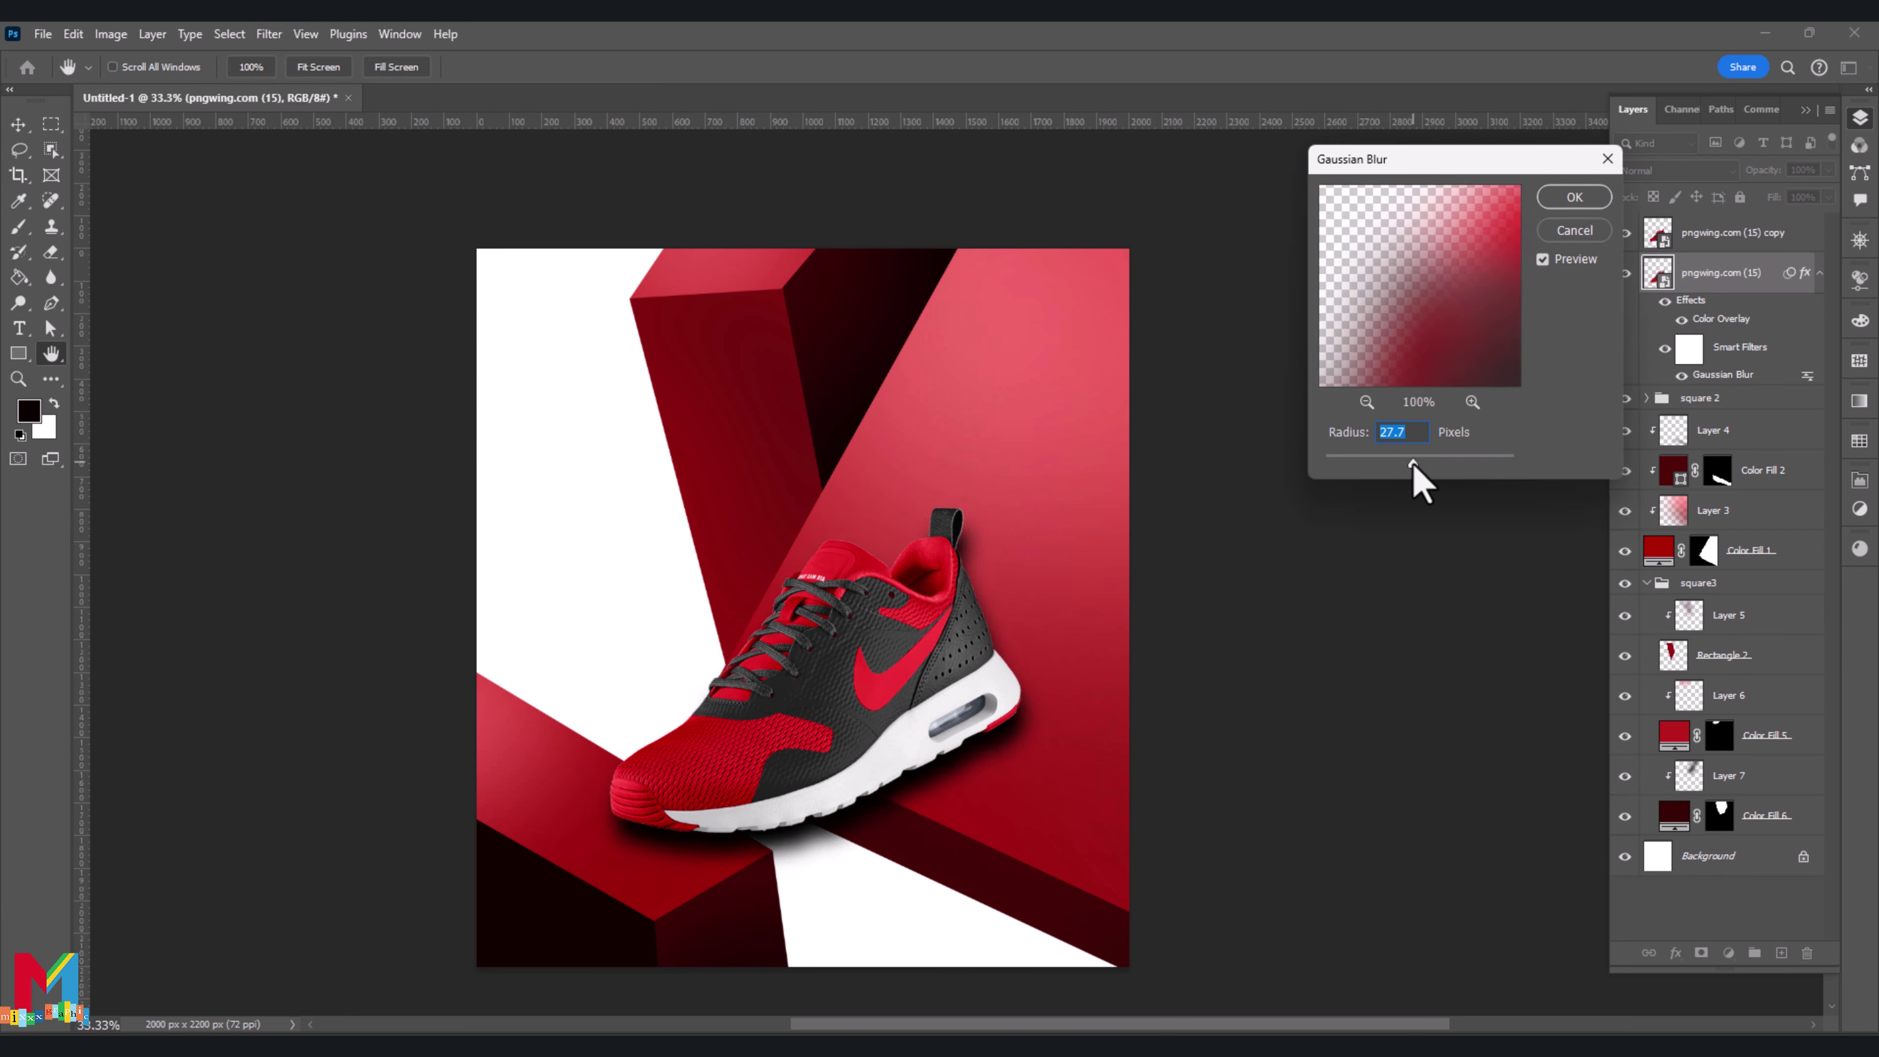
left_click(1561, 199)
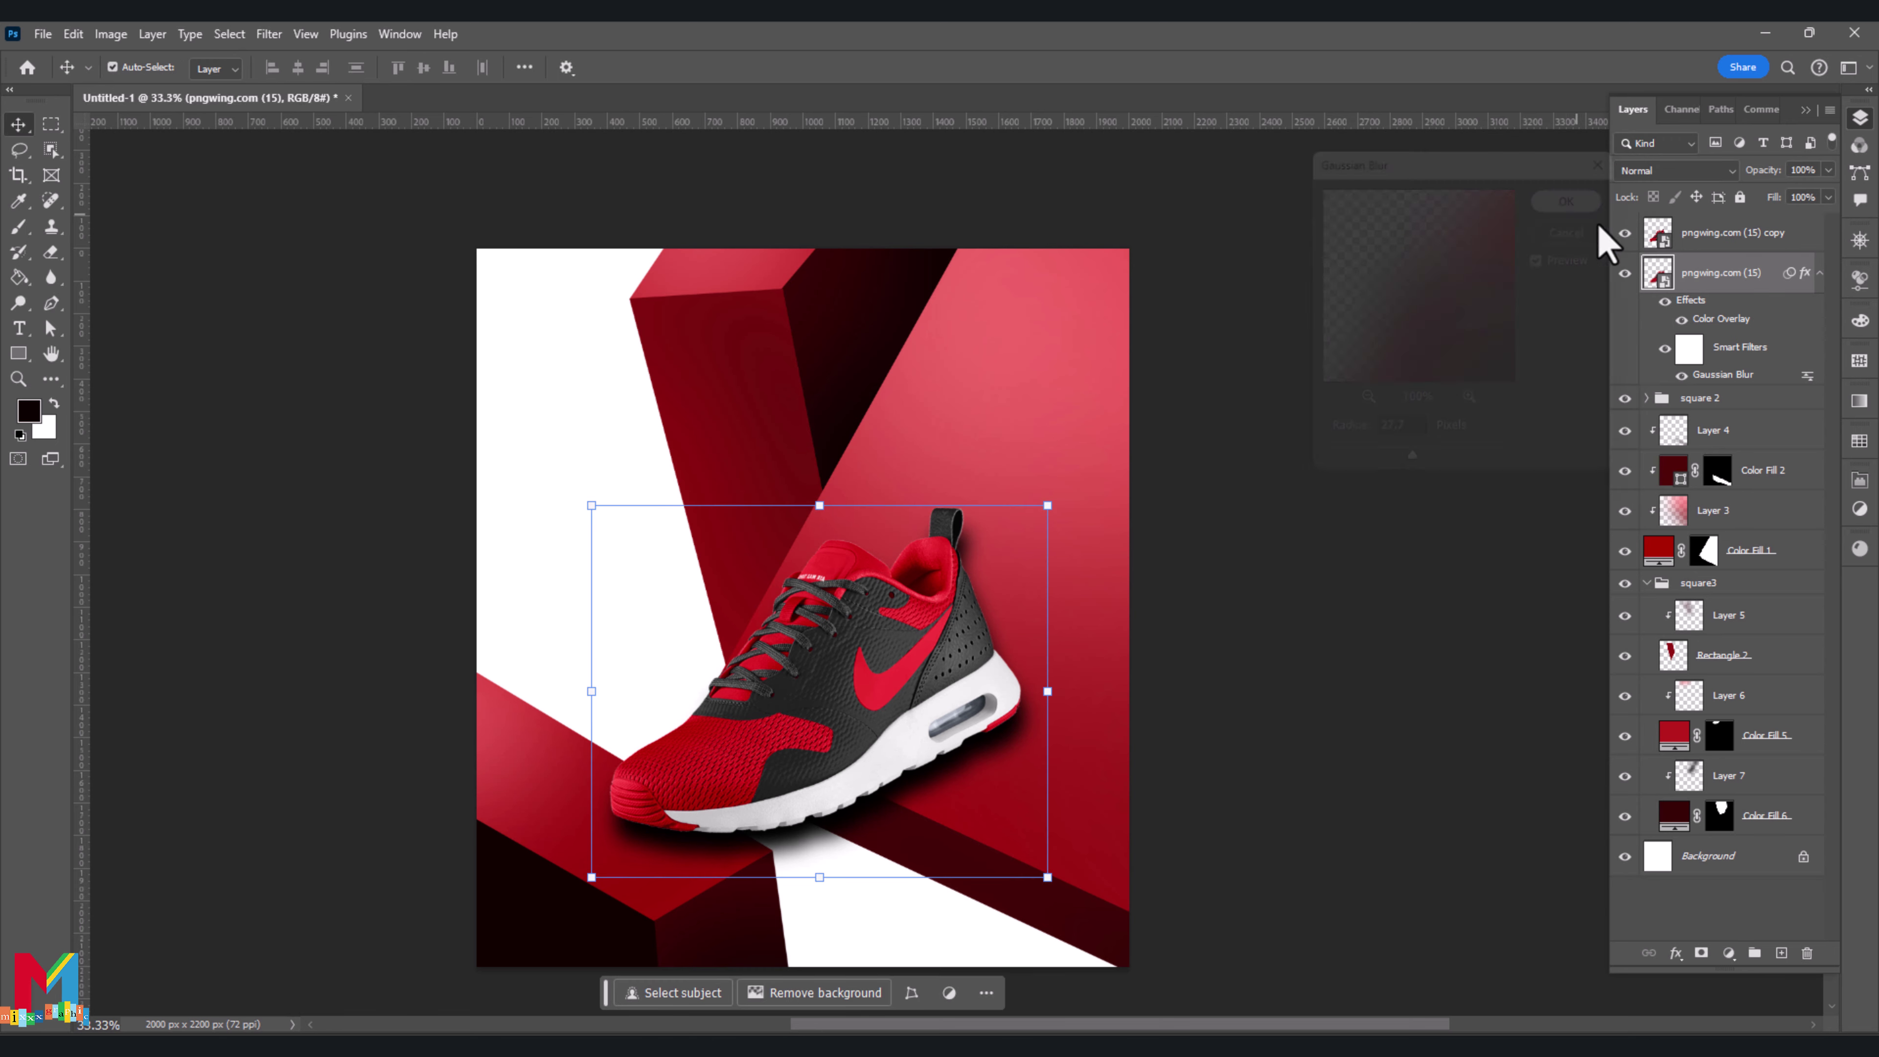
Set the shadow to 66% opacity, add a layer mask, and ready a black size-200 brush
left_click(1828, 170)
left_click_drag(1832, 192, 1797, 194)
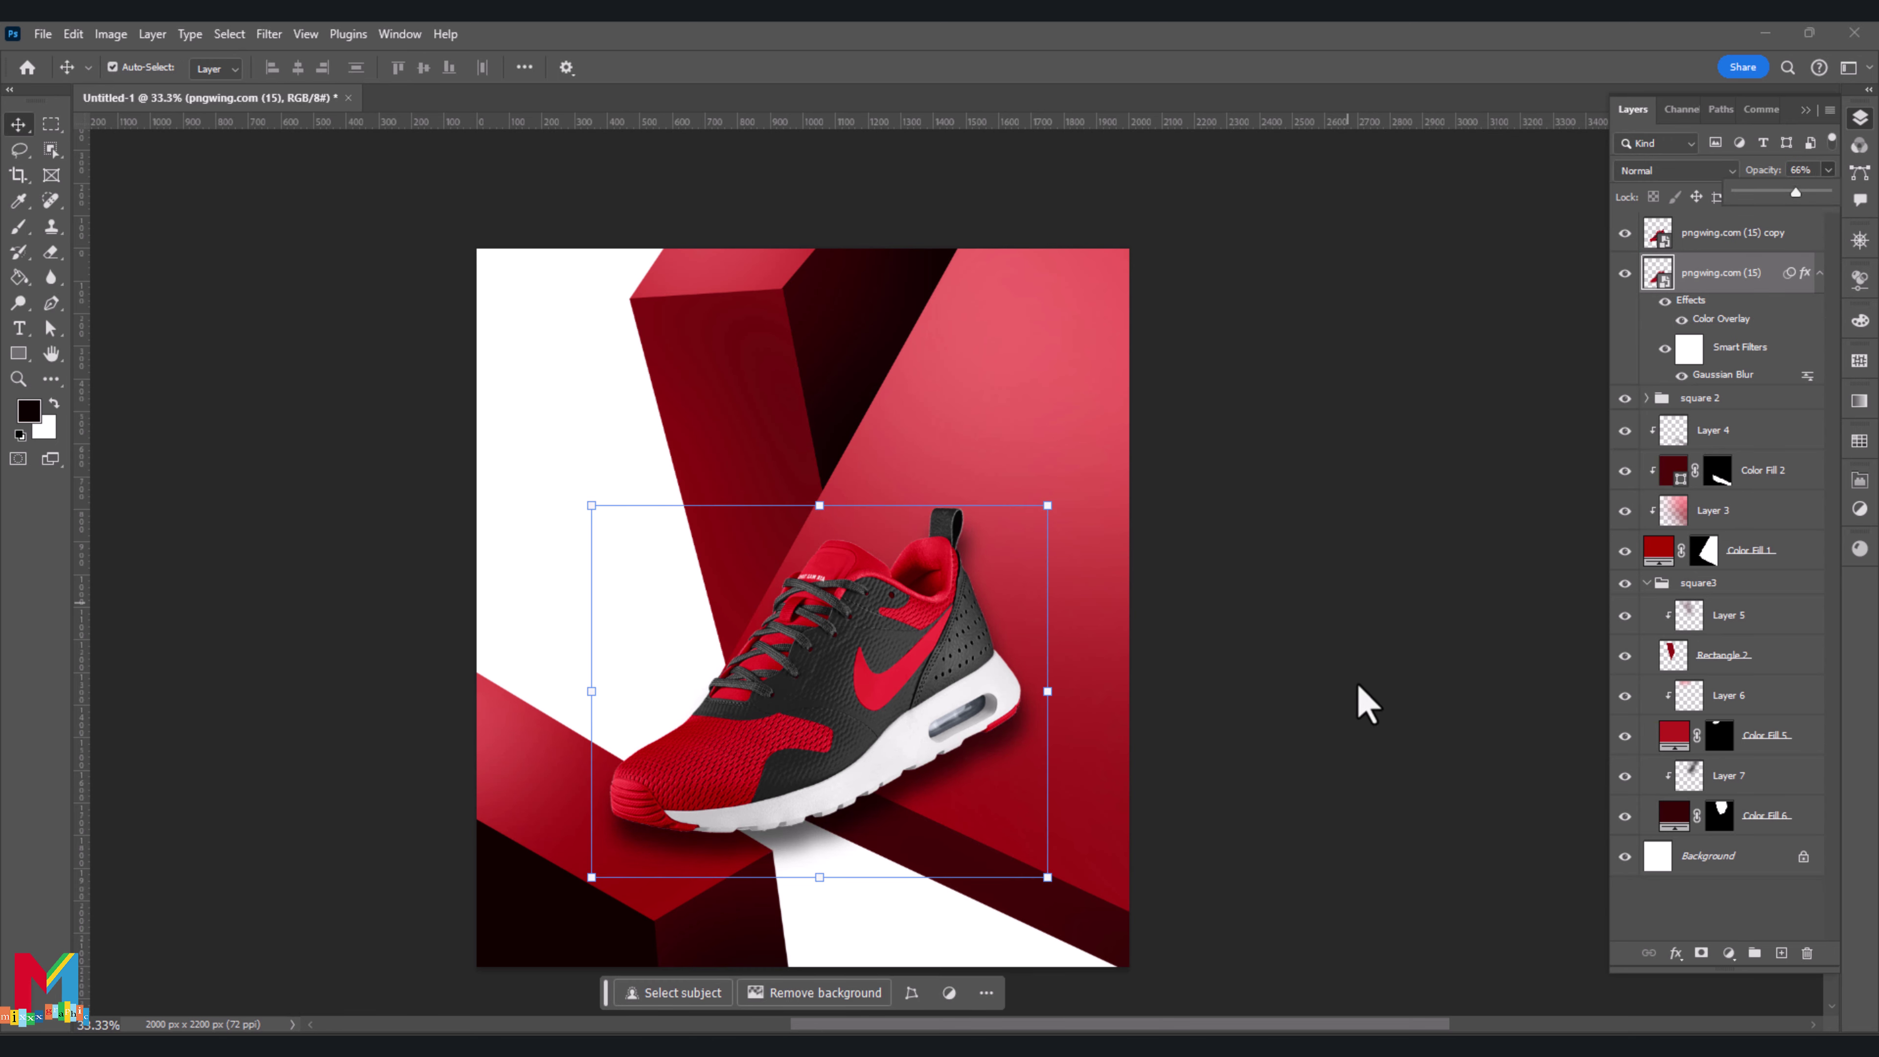
left_click(1701, 953)
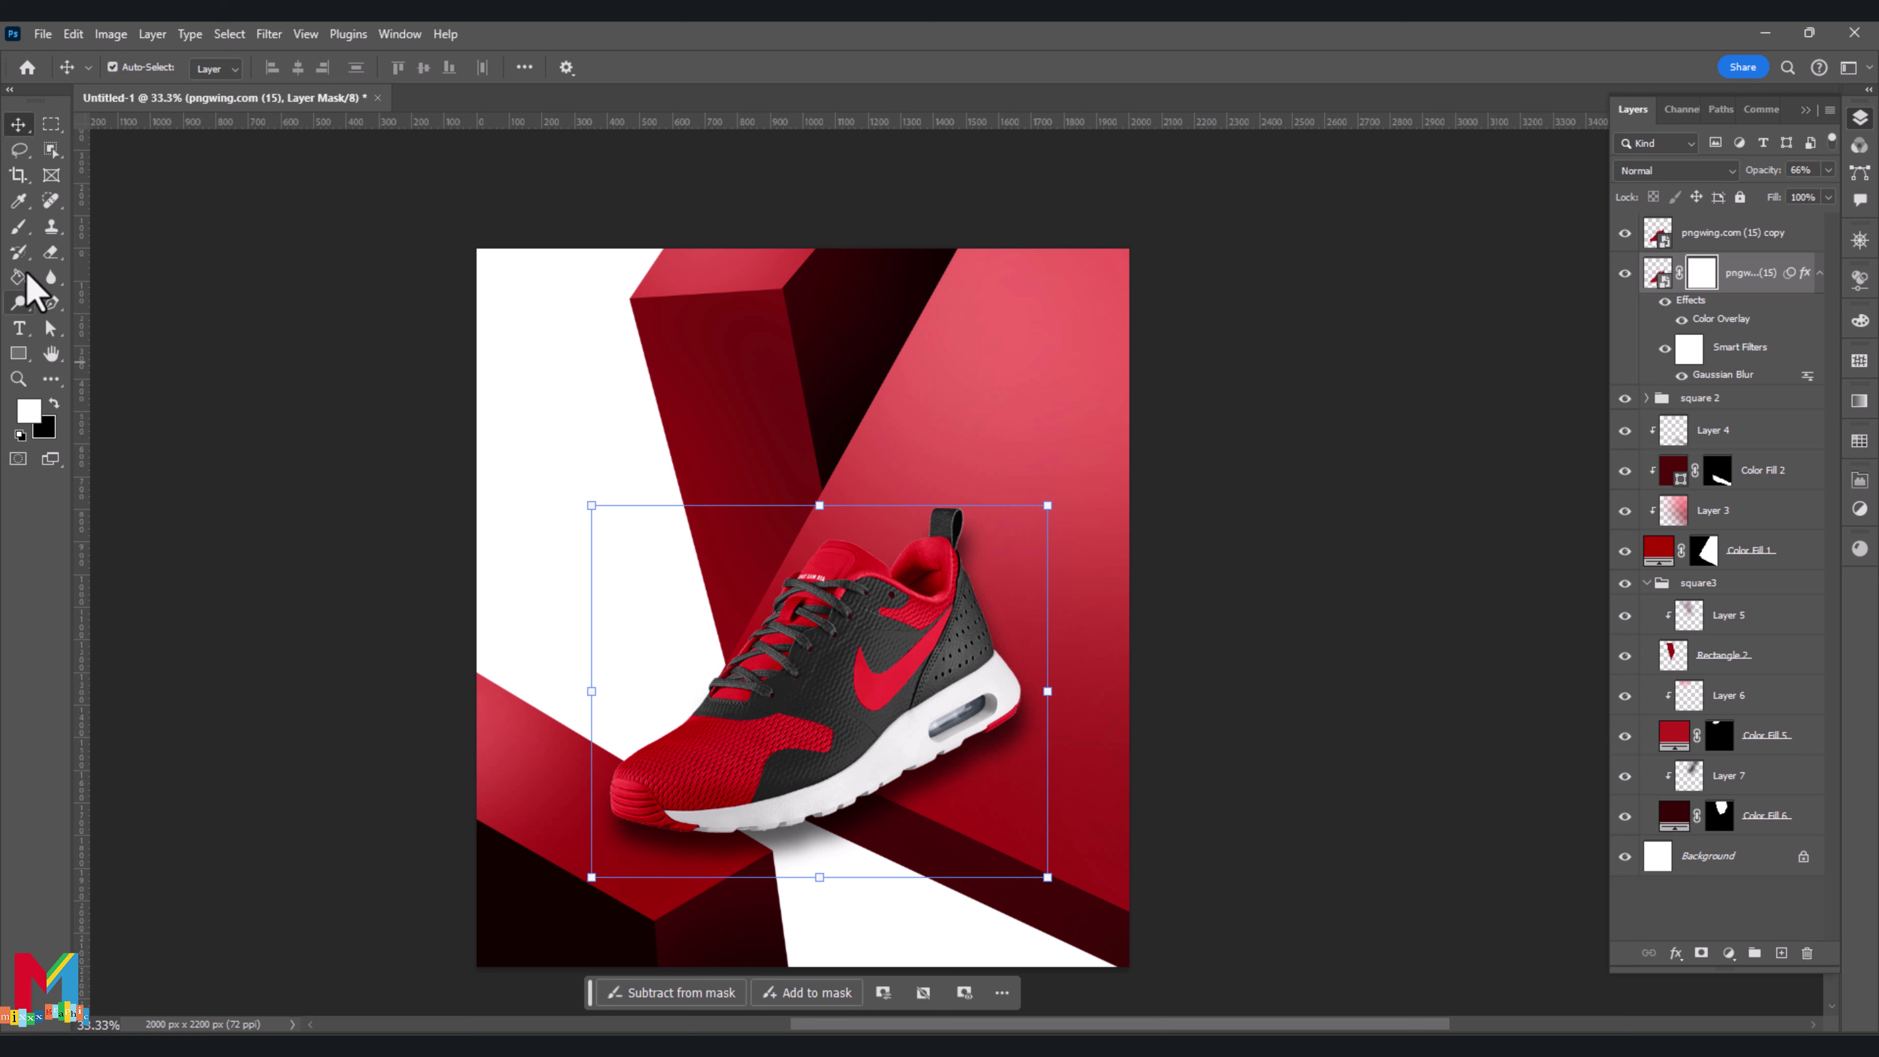
key("b")
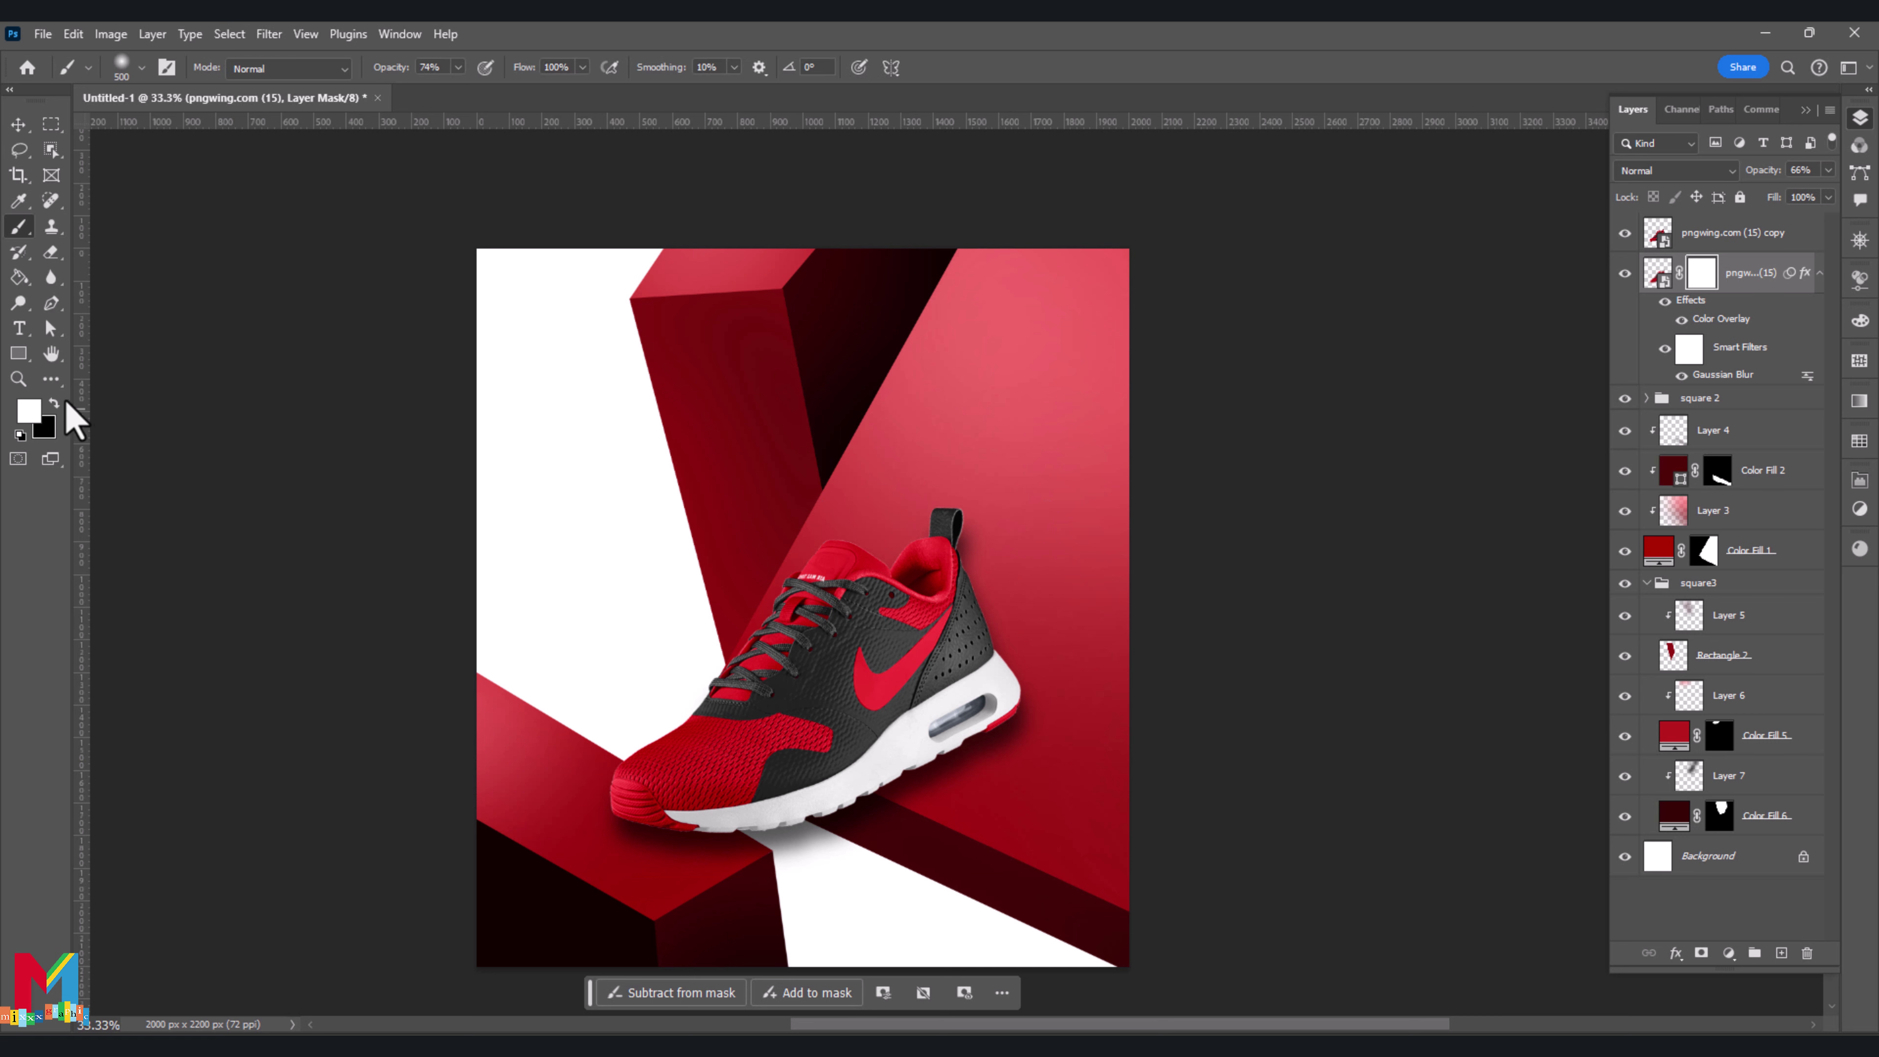
left_click(54, 403)
key("bracketleft")
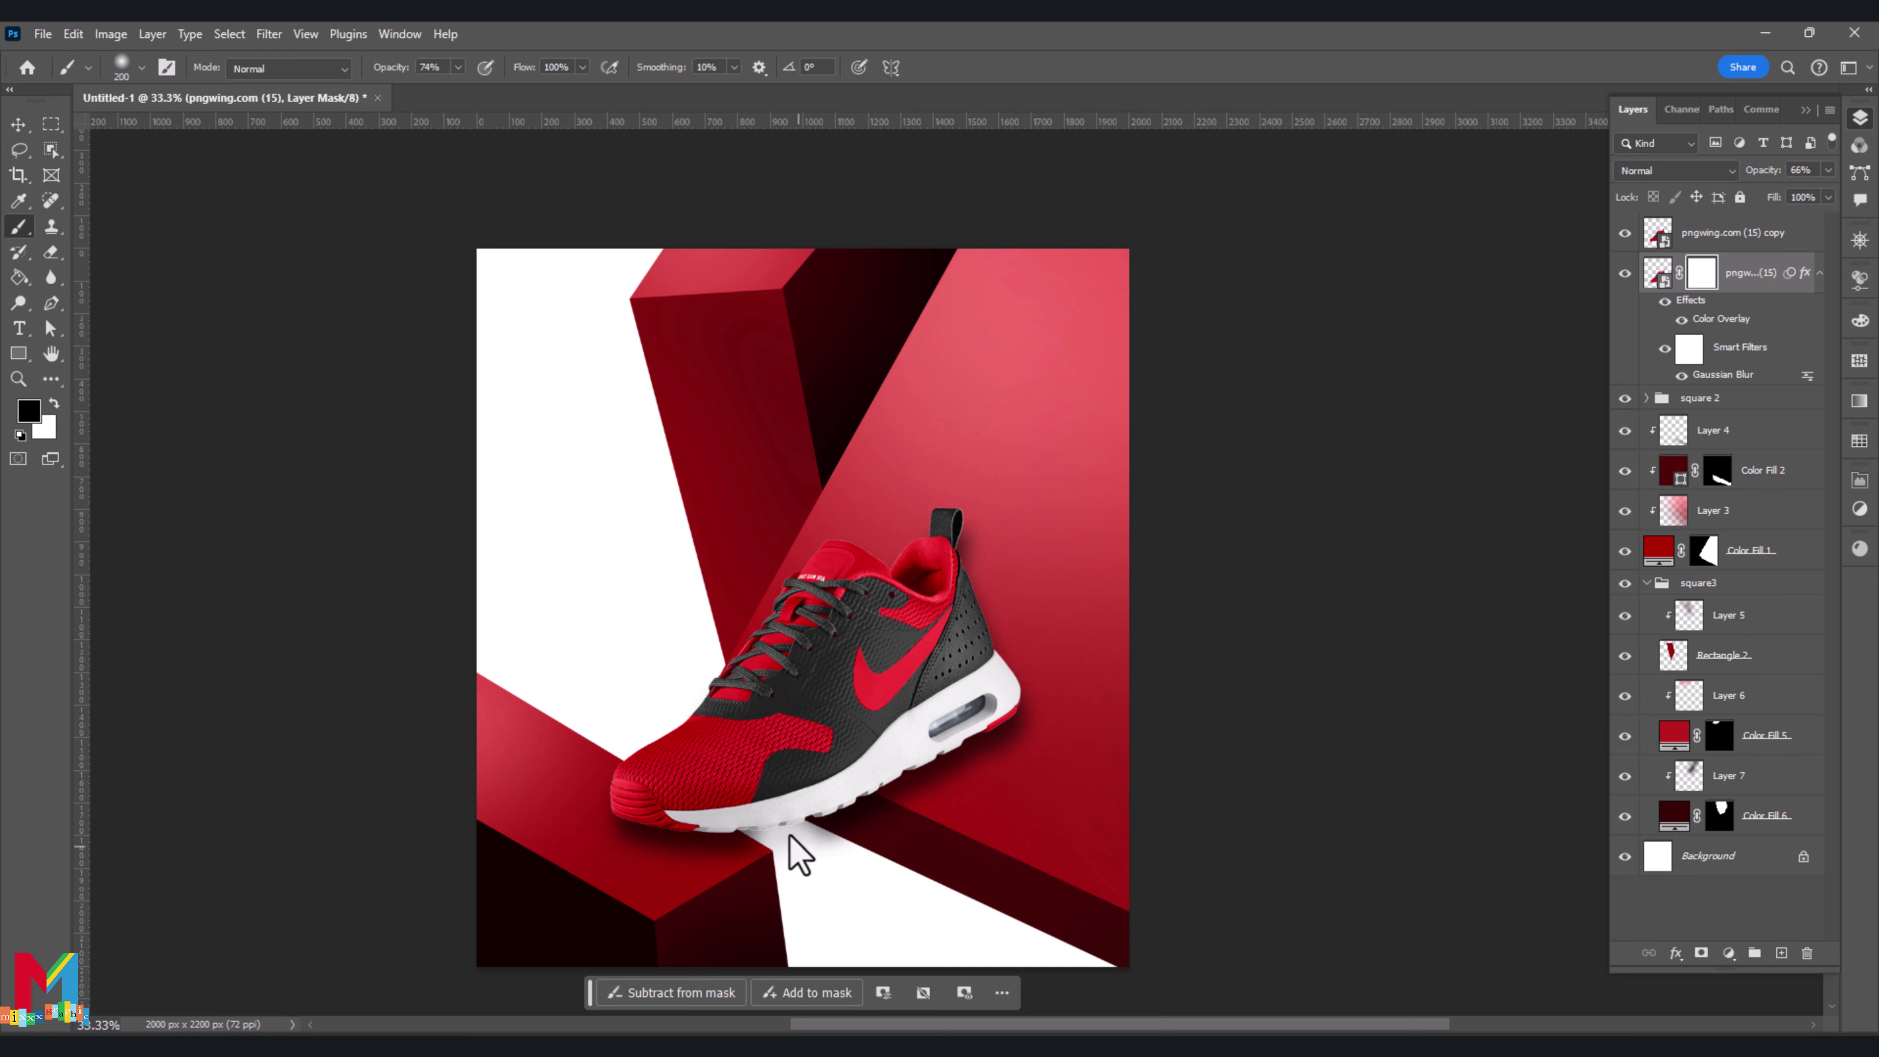
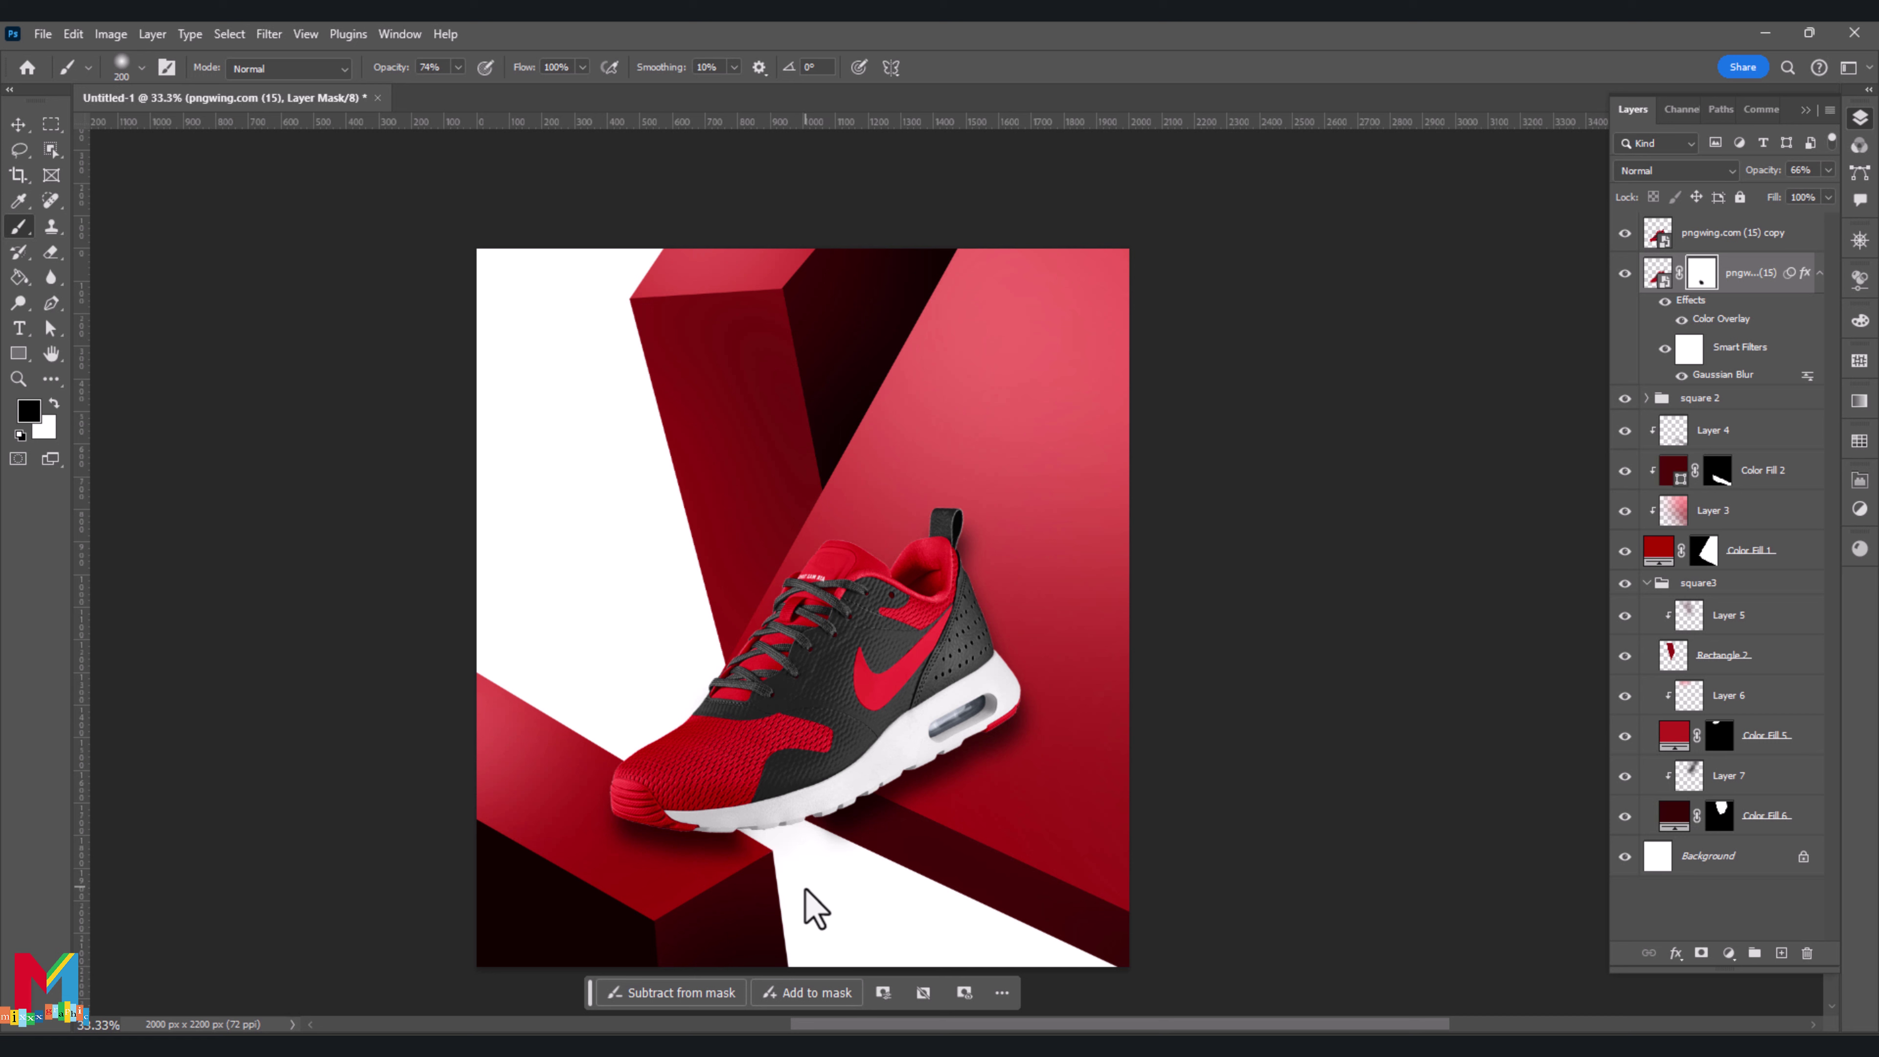
Add a white Solid Color fill layer, Color Fill 7, above Background
left_click(1701, 866)
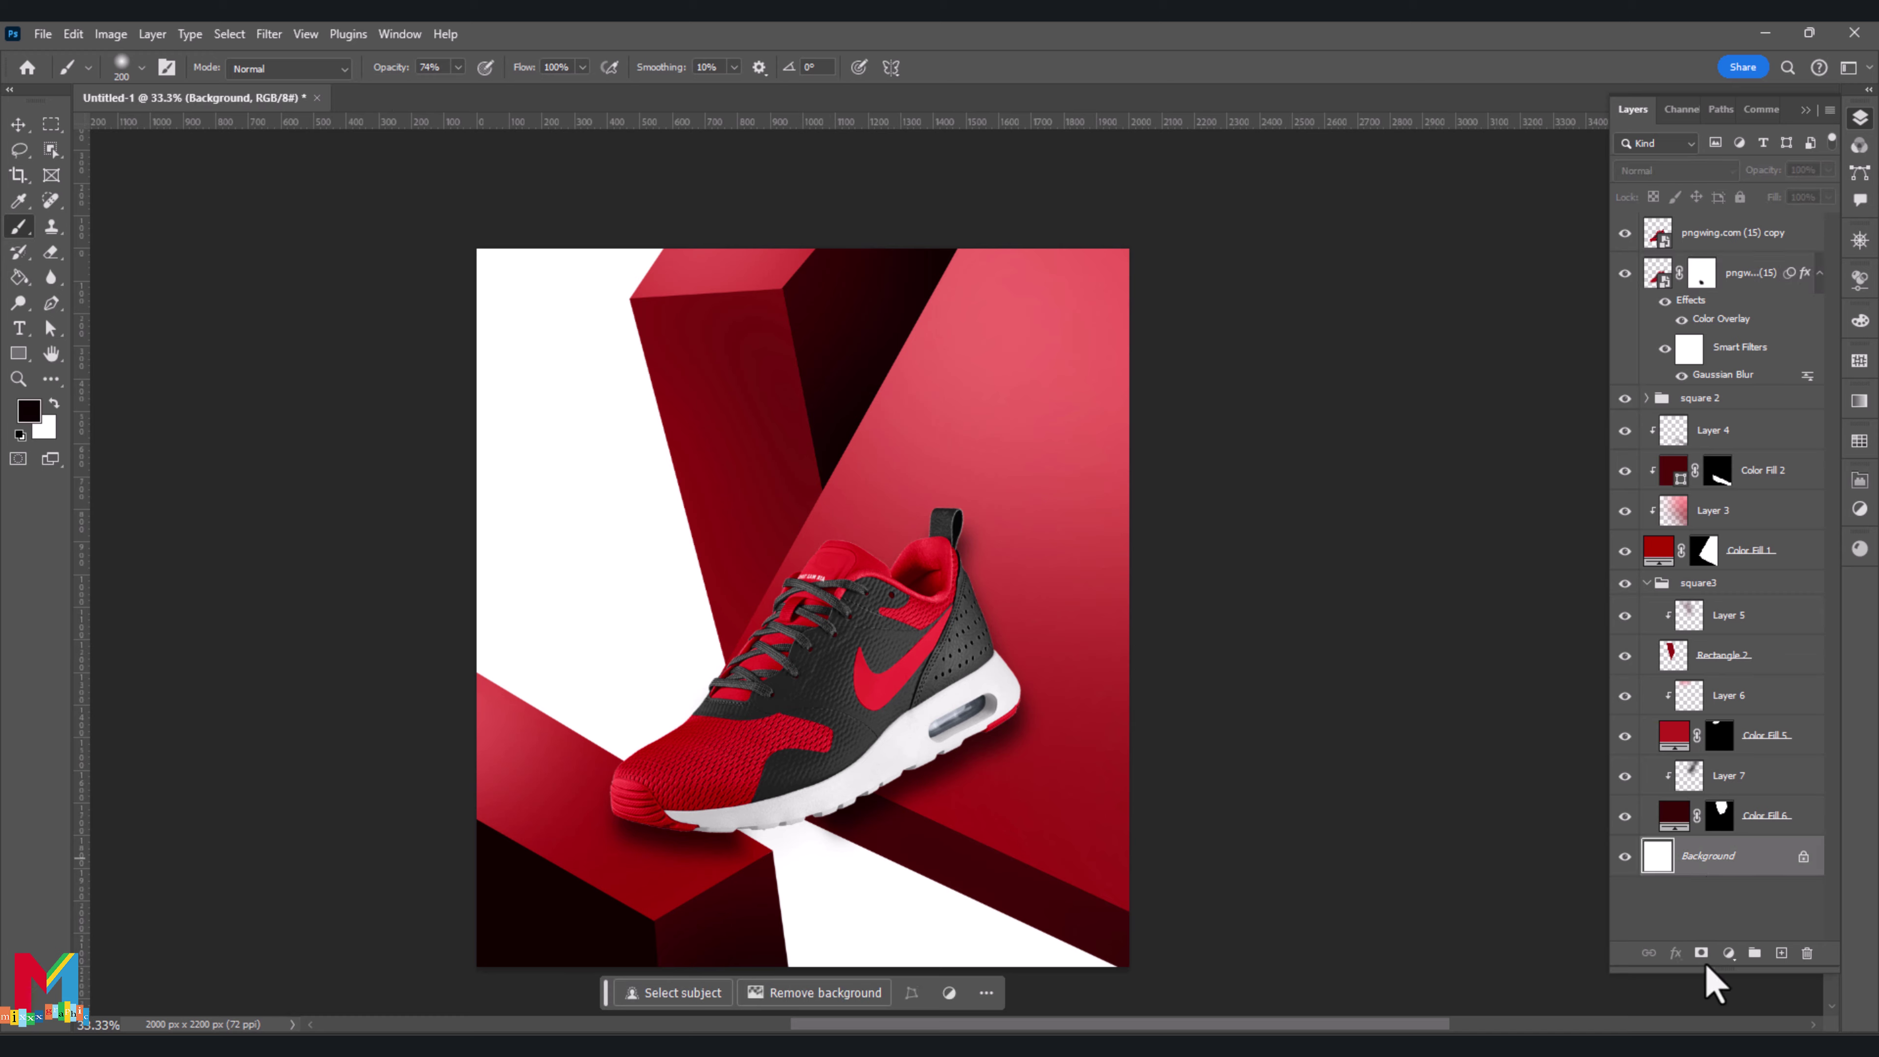
left_click(1730, 953)
left_click(1783, 618)
left_click(1088, 549)
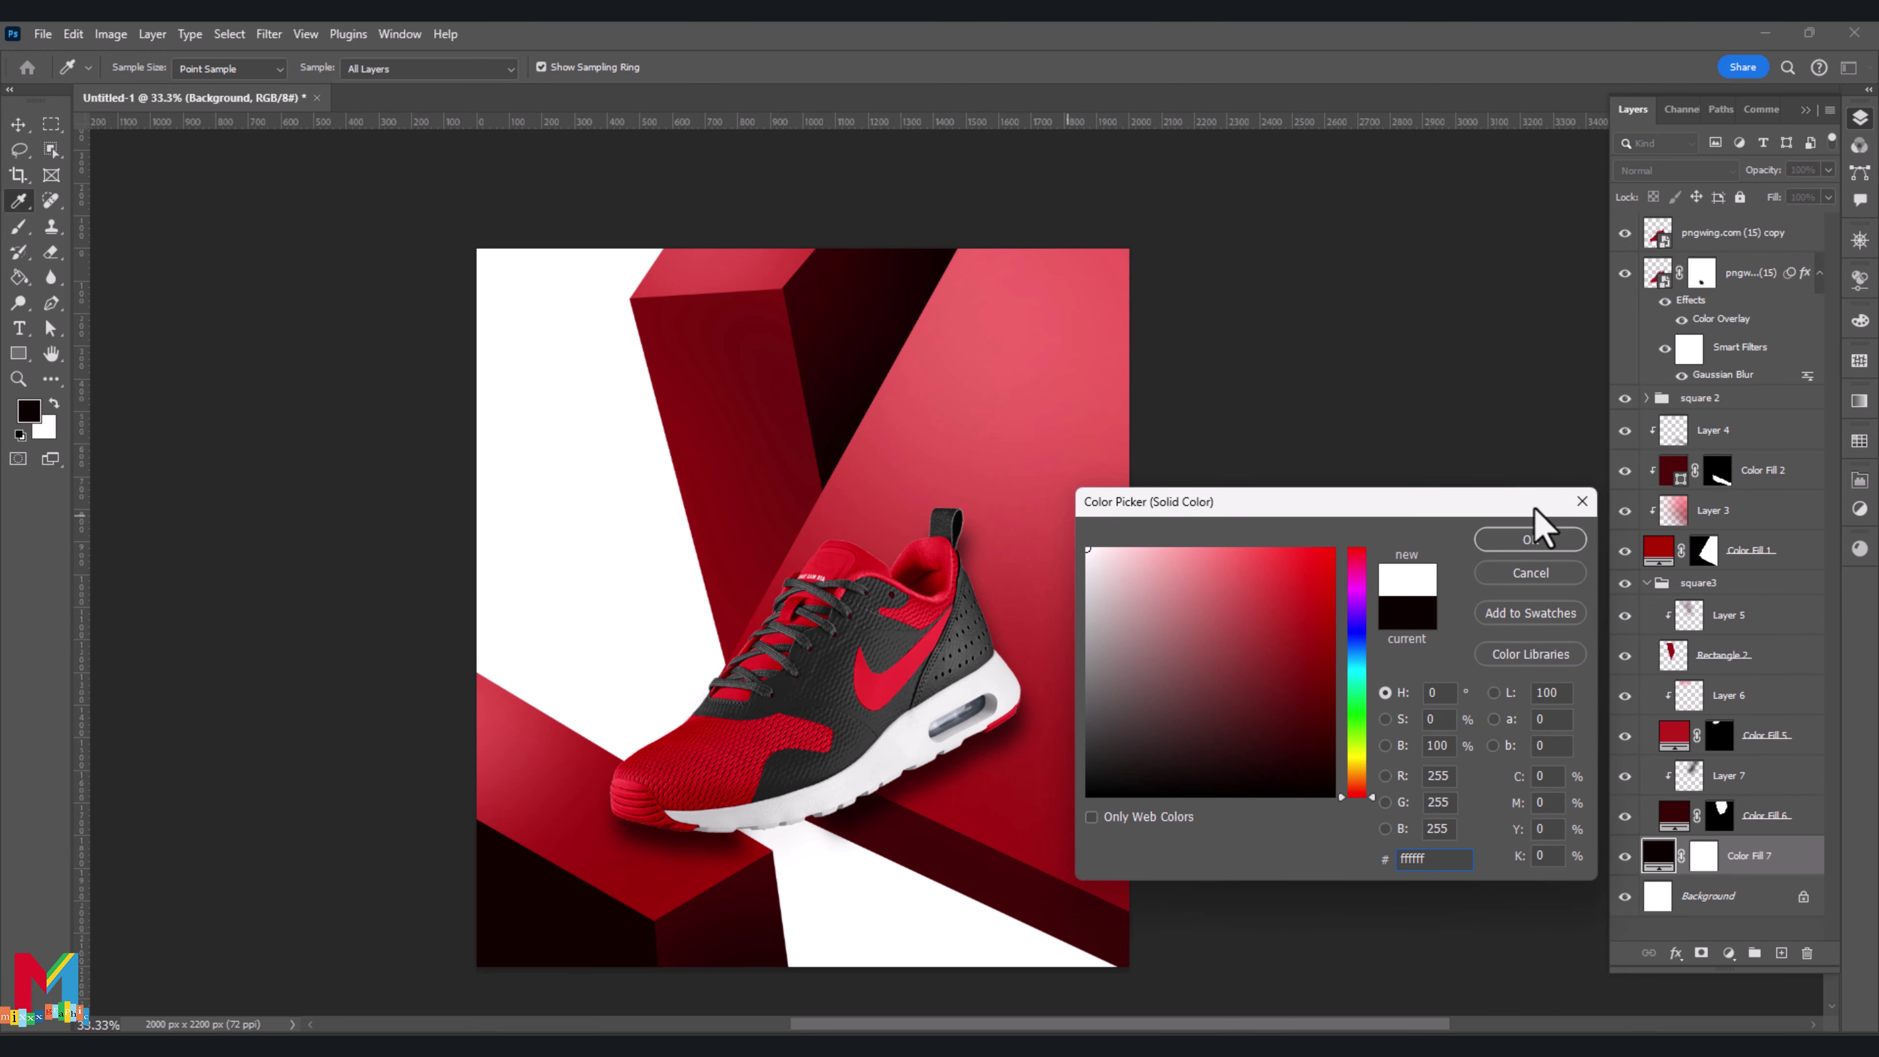
left_click(1530, 538)
Enable a Gradient Overlay on Color Fill 7 with a white left stop
right_click(1665, 857)
left_click(1694, 557)
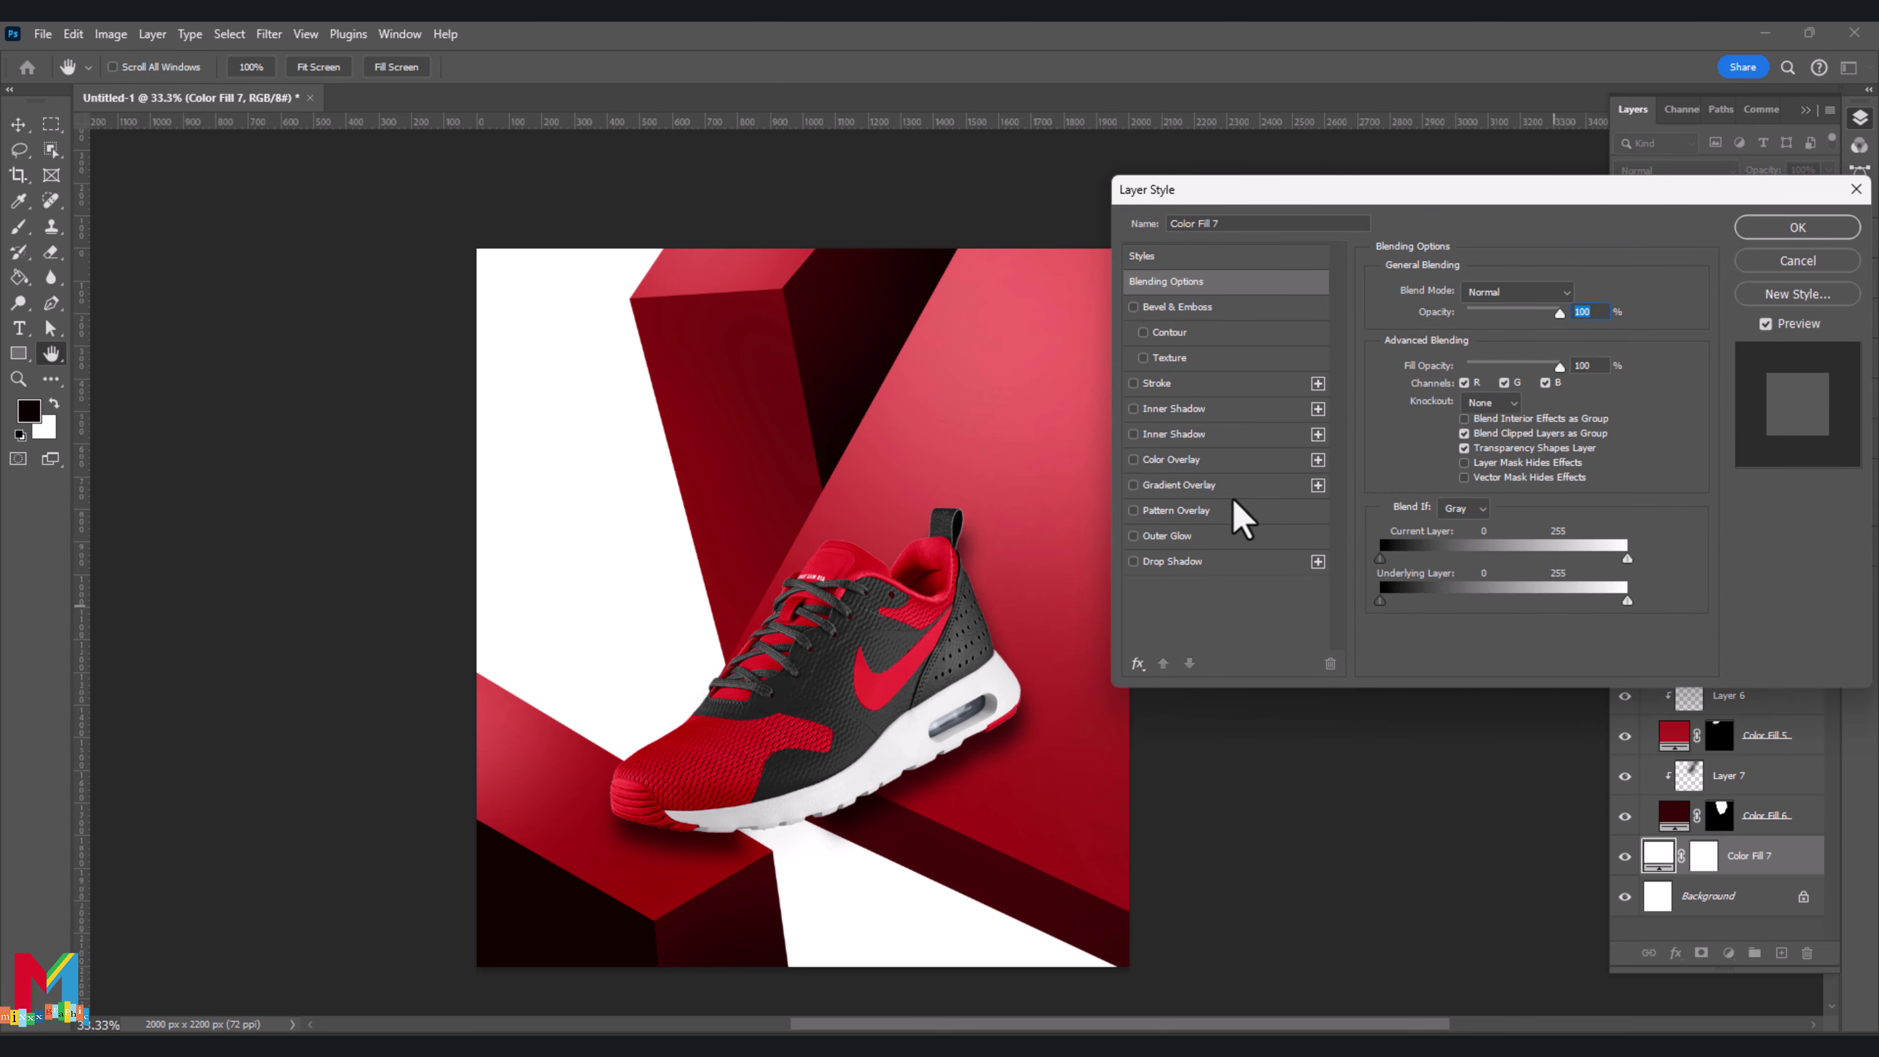
left_click(1229, 487)
left_click(1487, 355)
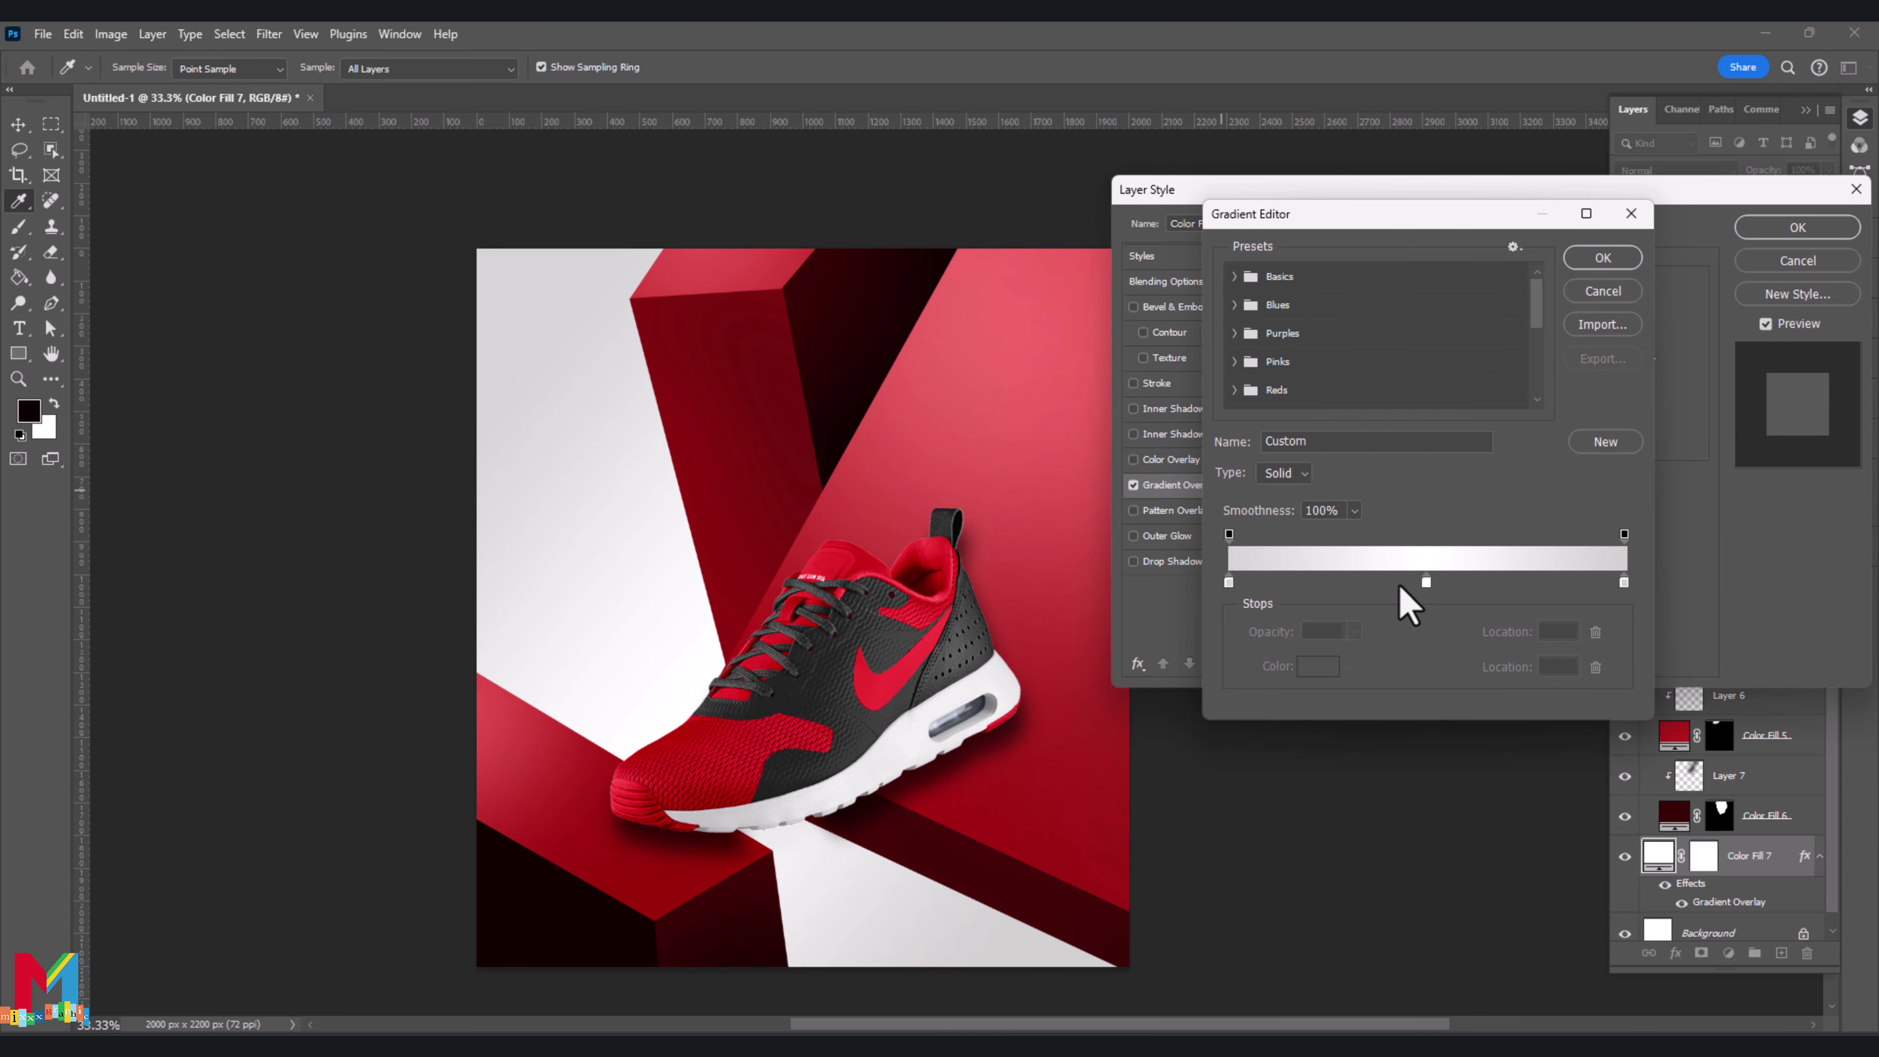
double_click(1229, 582)
left_click(1088, 550)
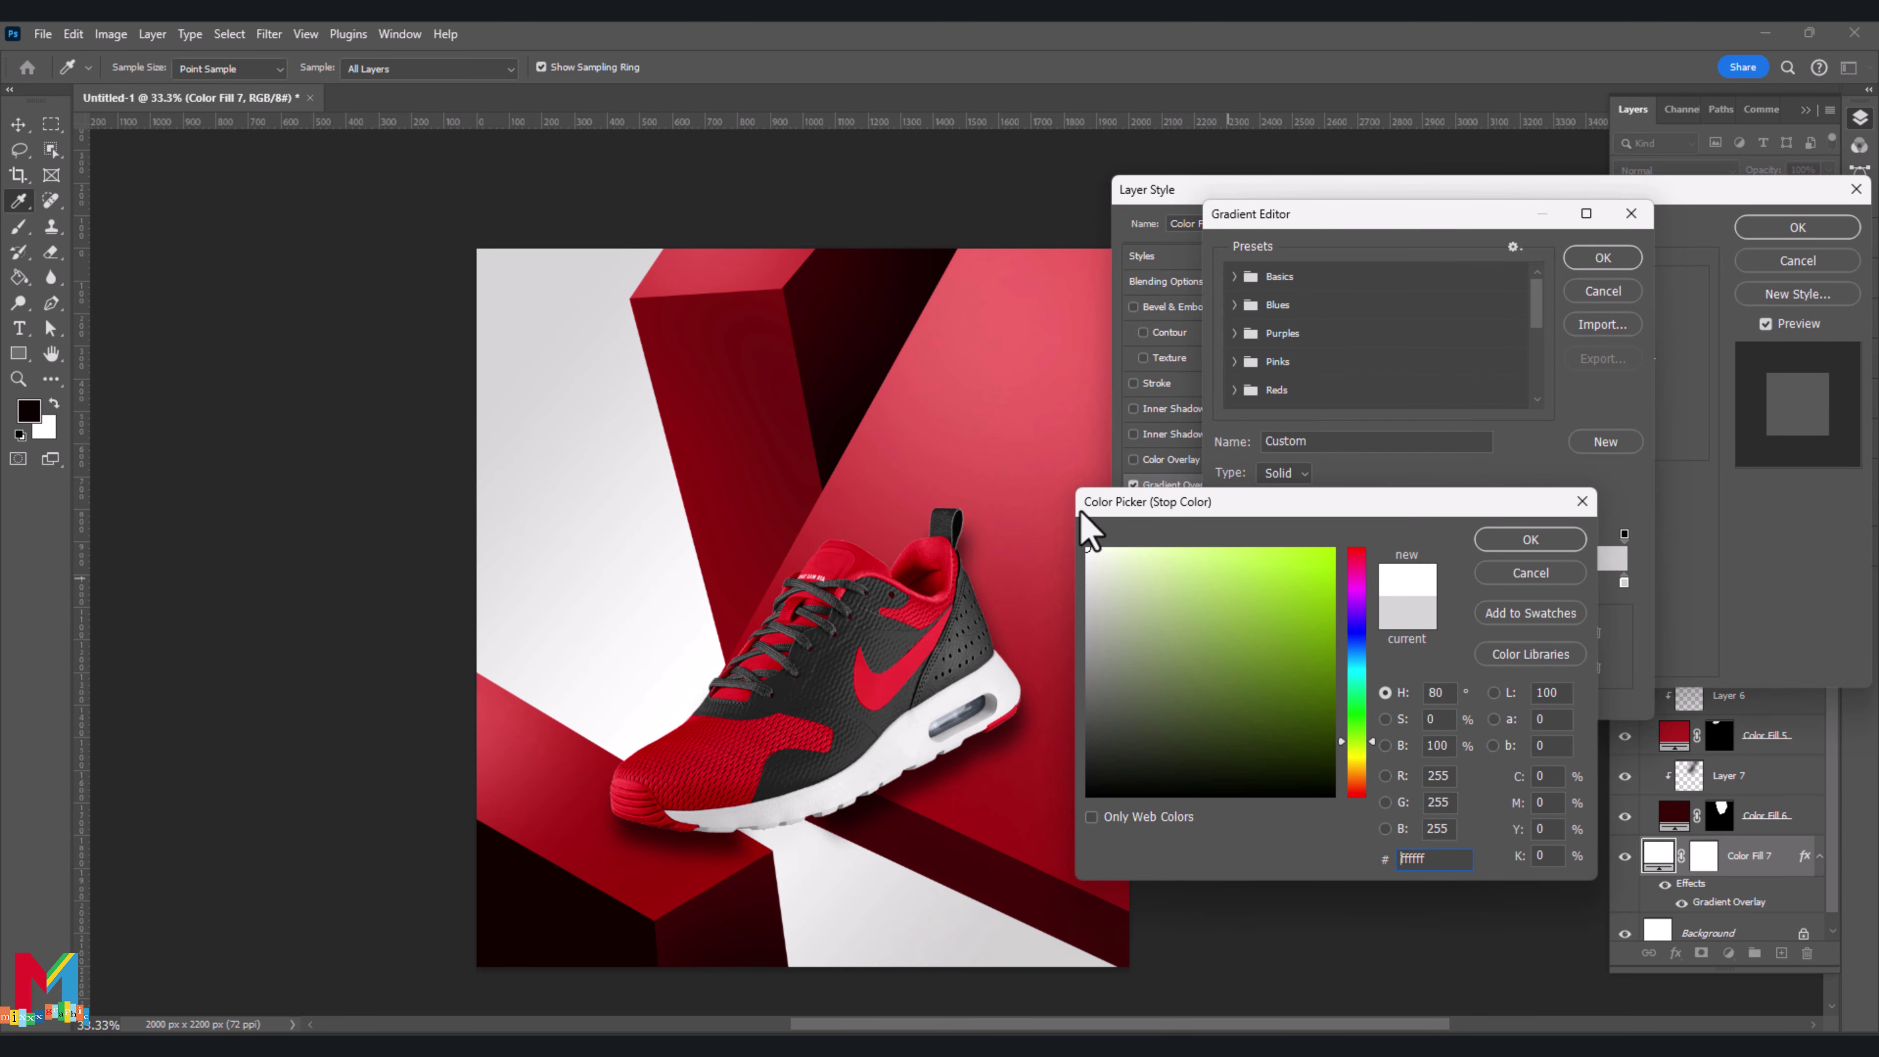
left_click(1530, 539)
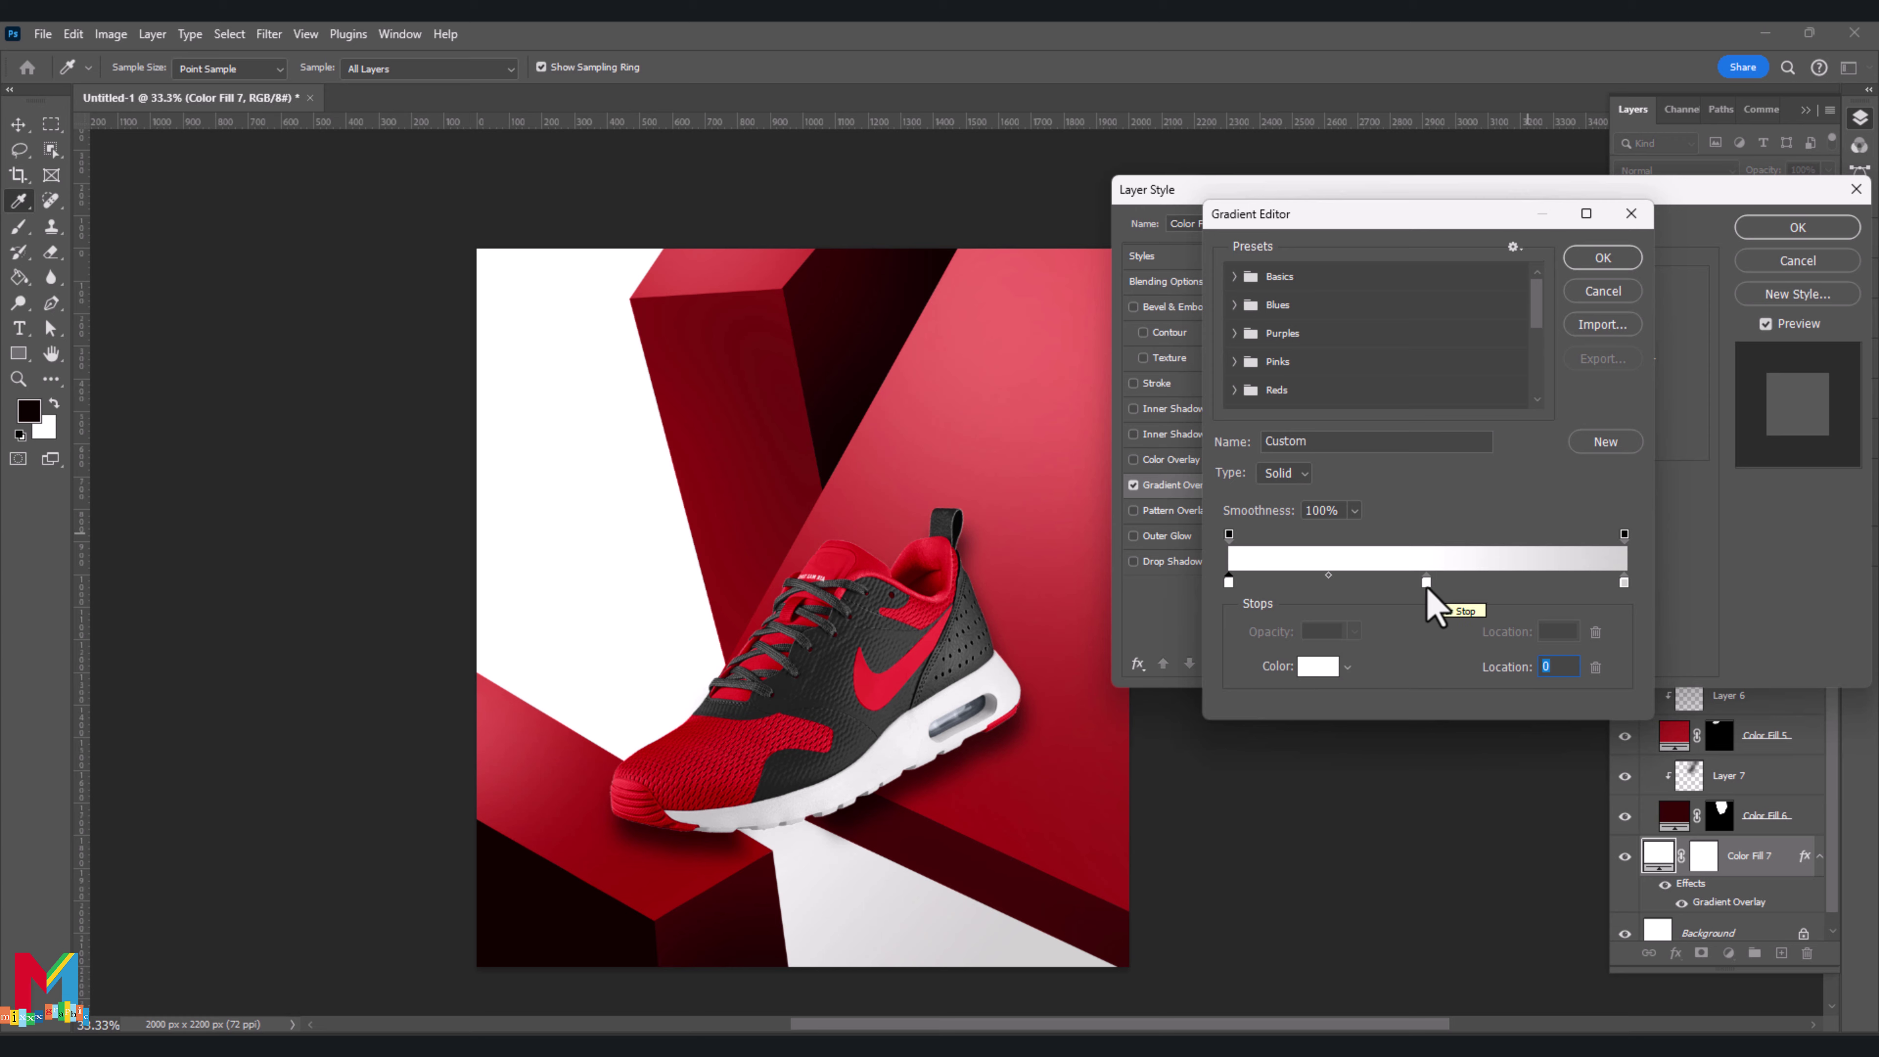
Make the gradient's middle stop pale pink and right stop red e73c3c, with a pink stop at 39%
double_click(1427, 584)
left_click(1041, 380)
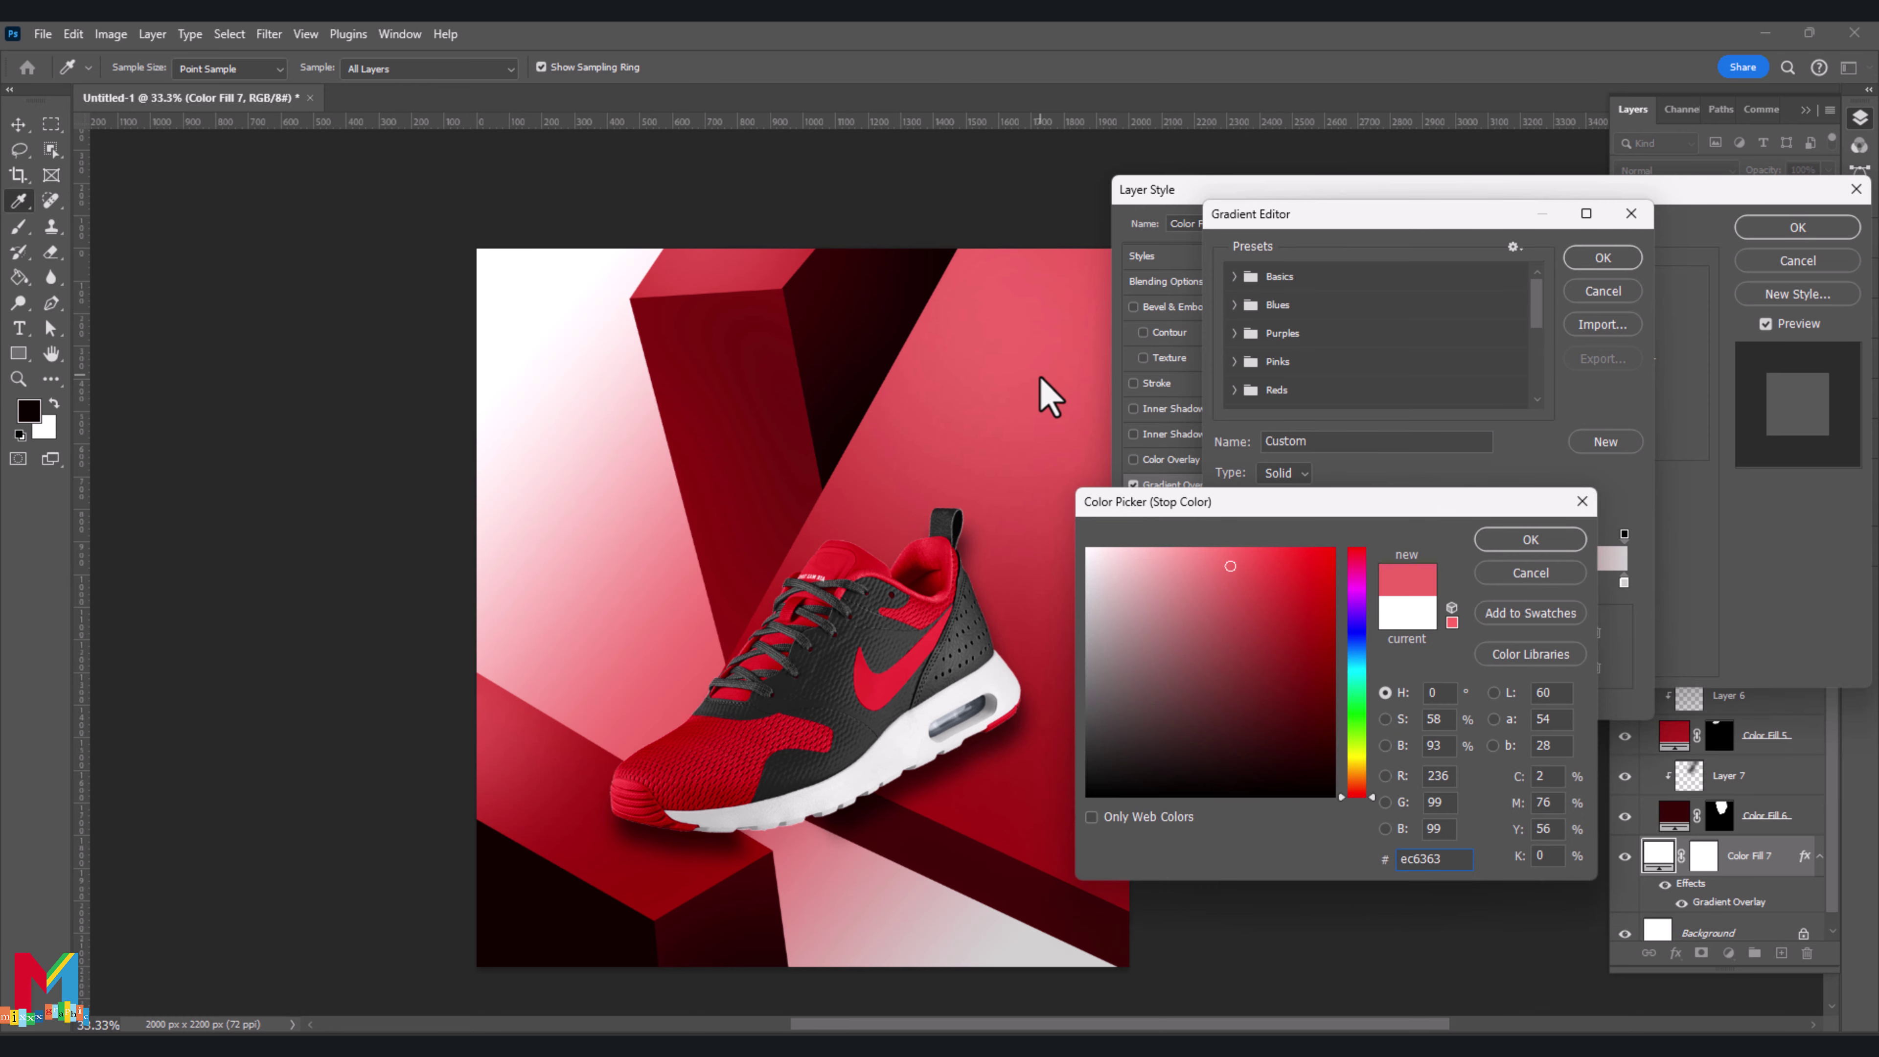
left_click_drag(1206, 564, 1151, 548)
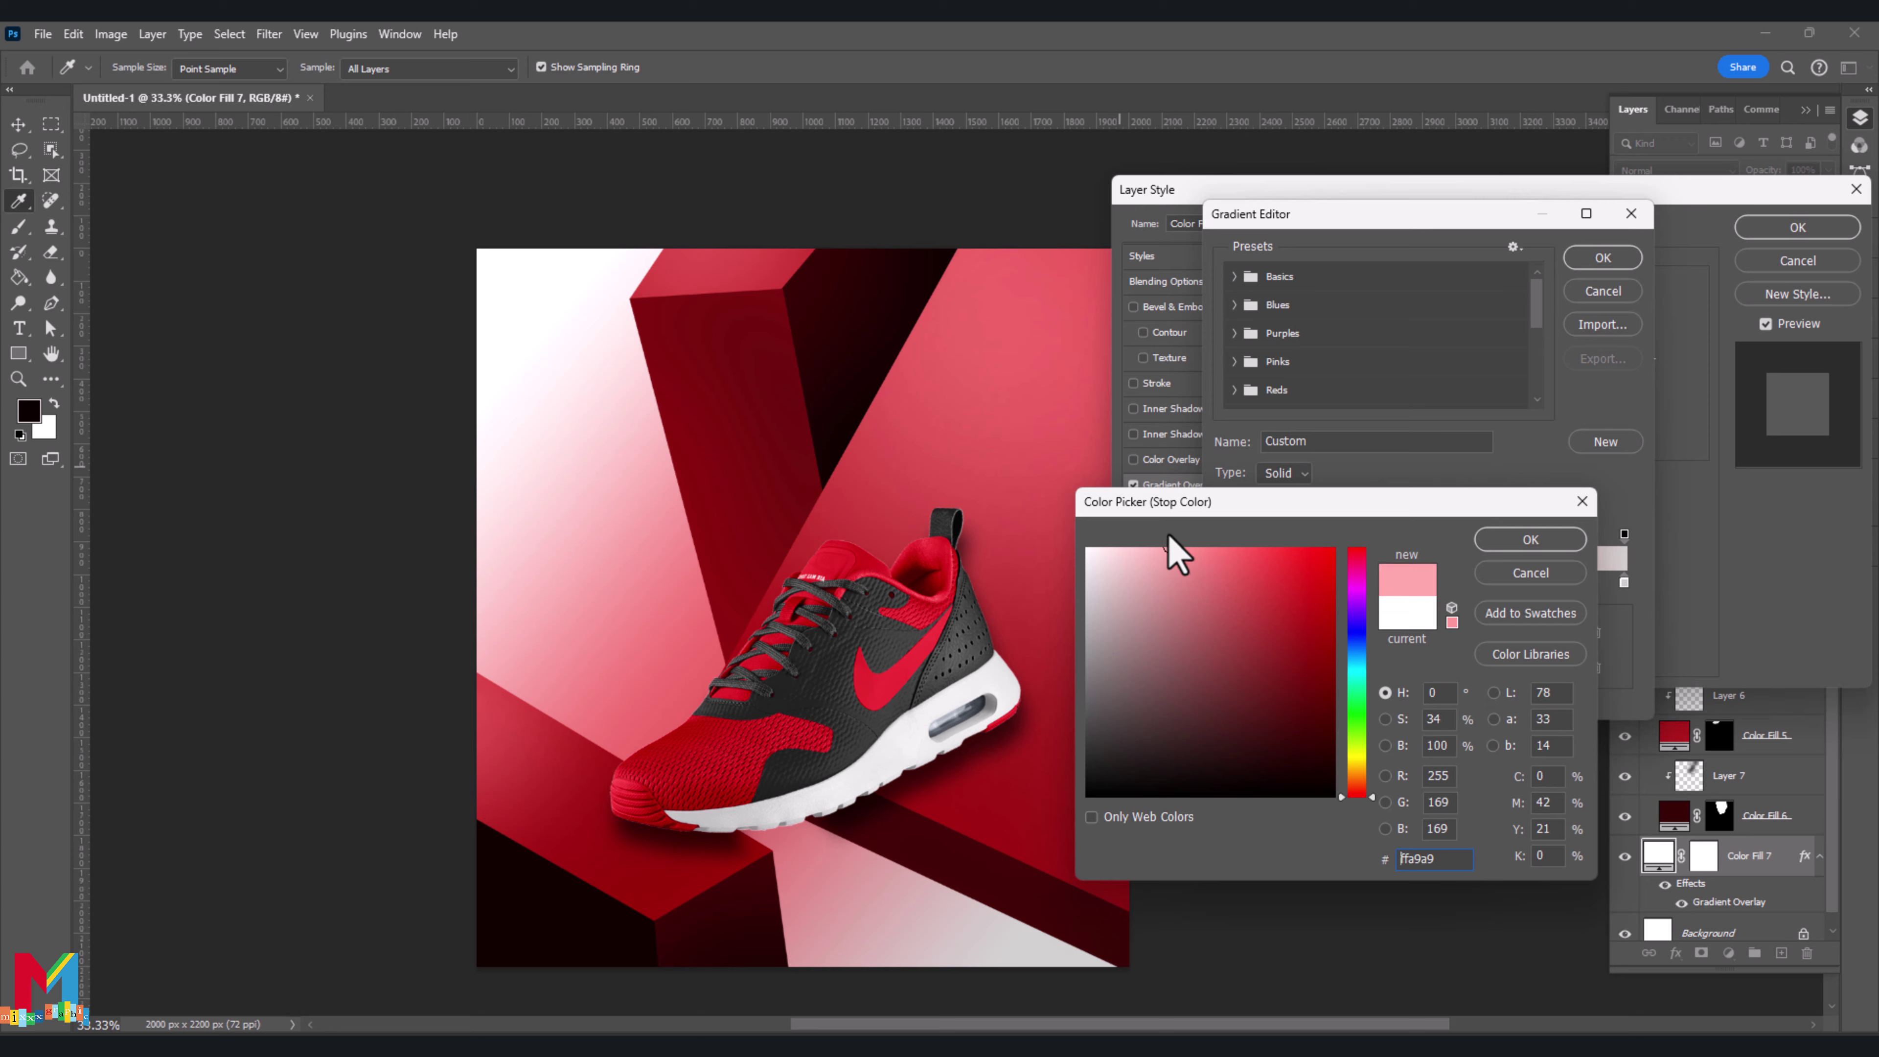
left_click(1530, 544)
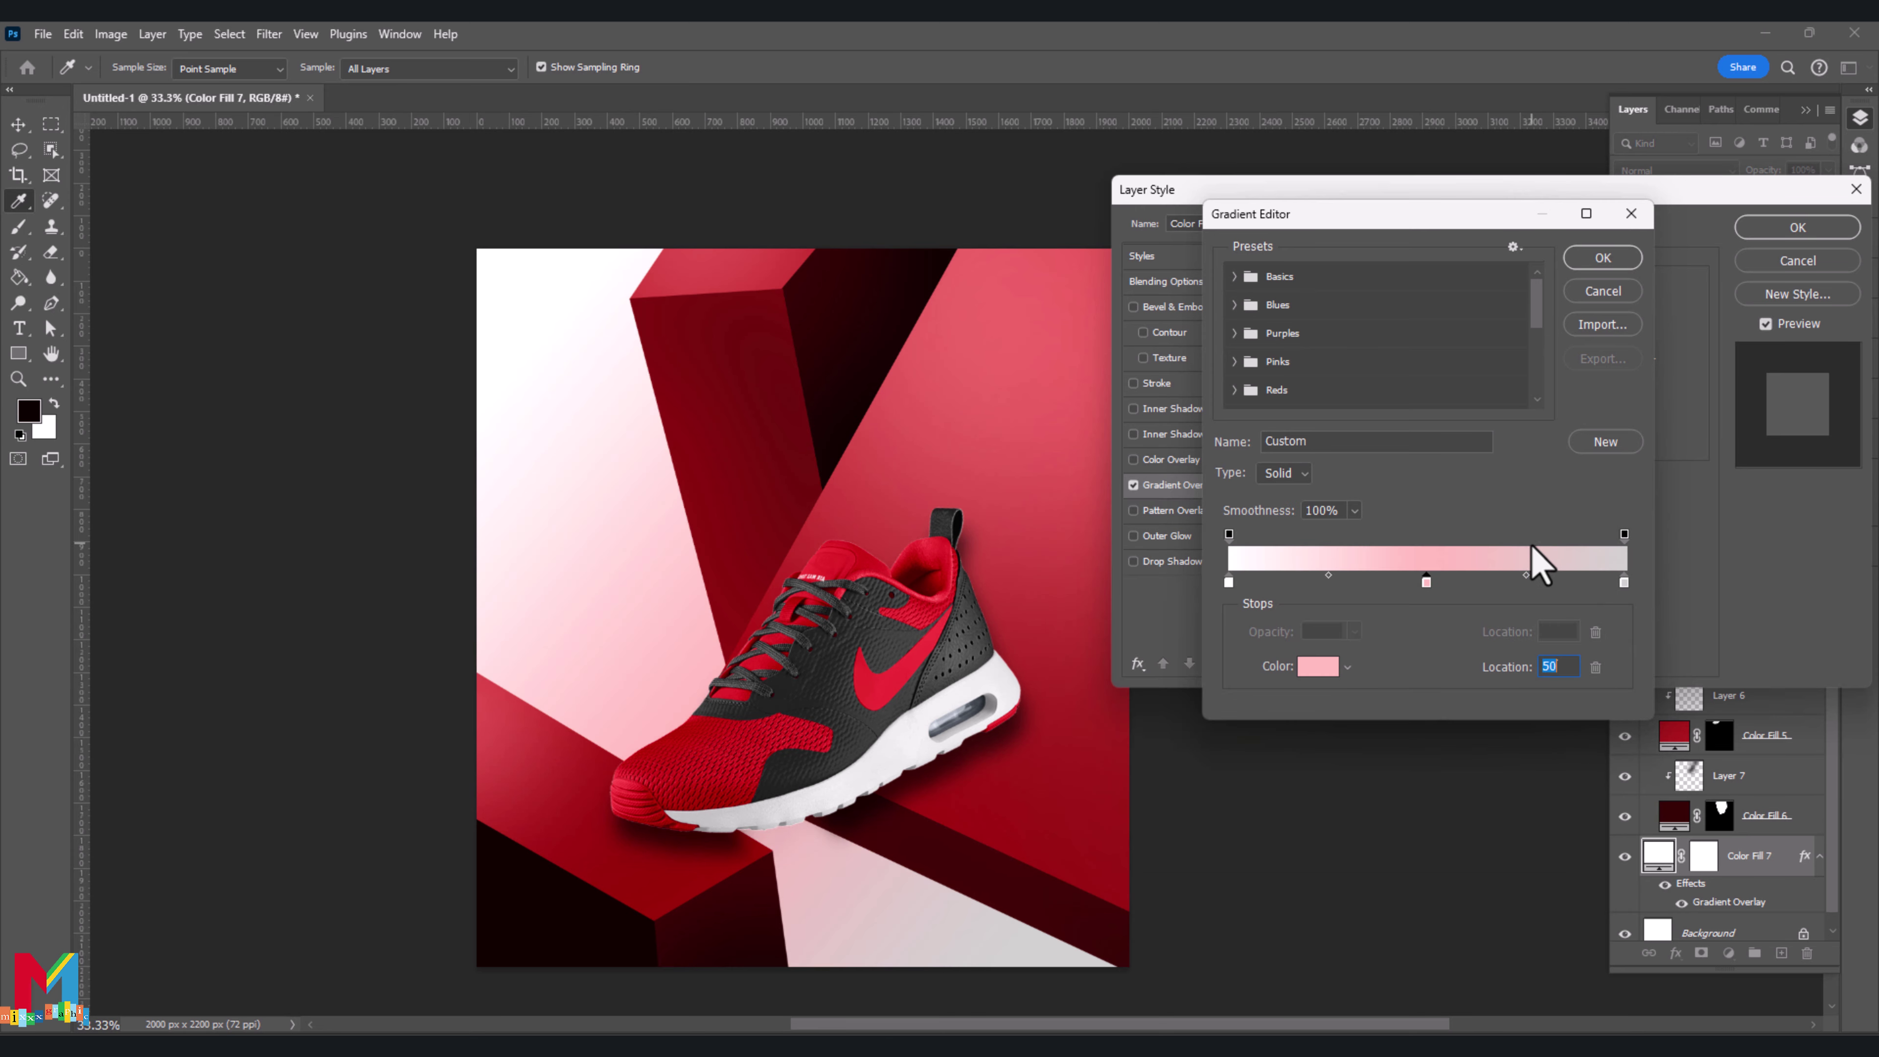
double_click(1624, 585)
left_click(1040, 771)
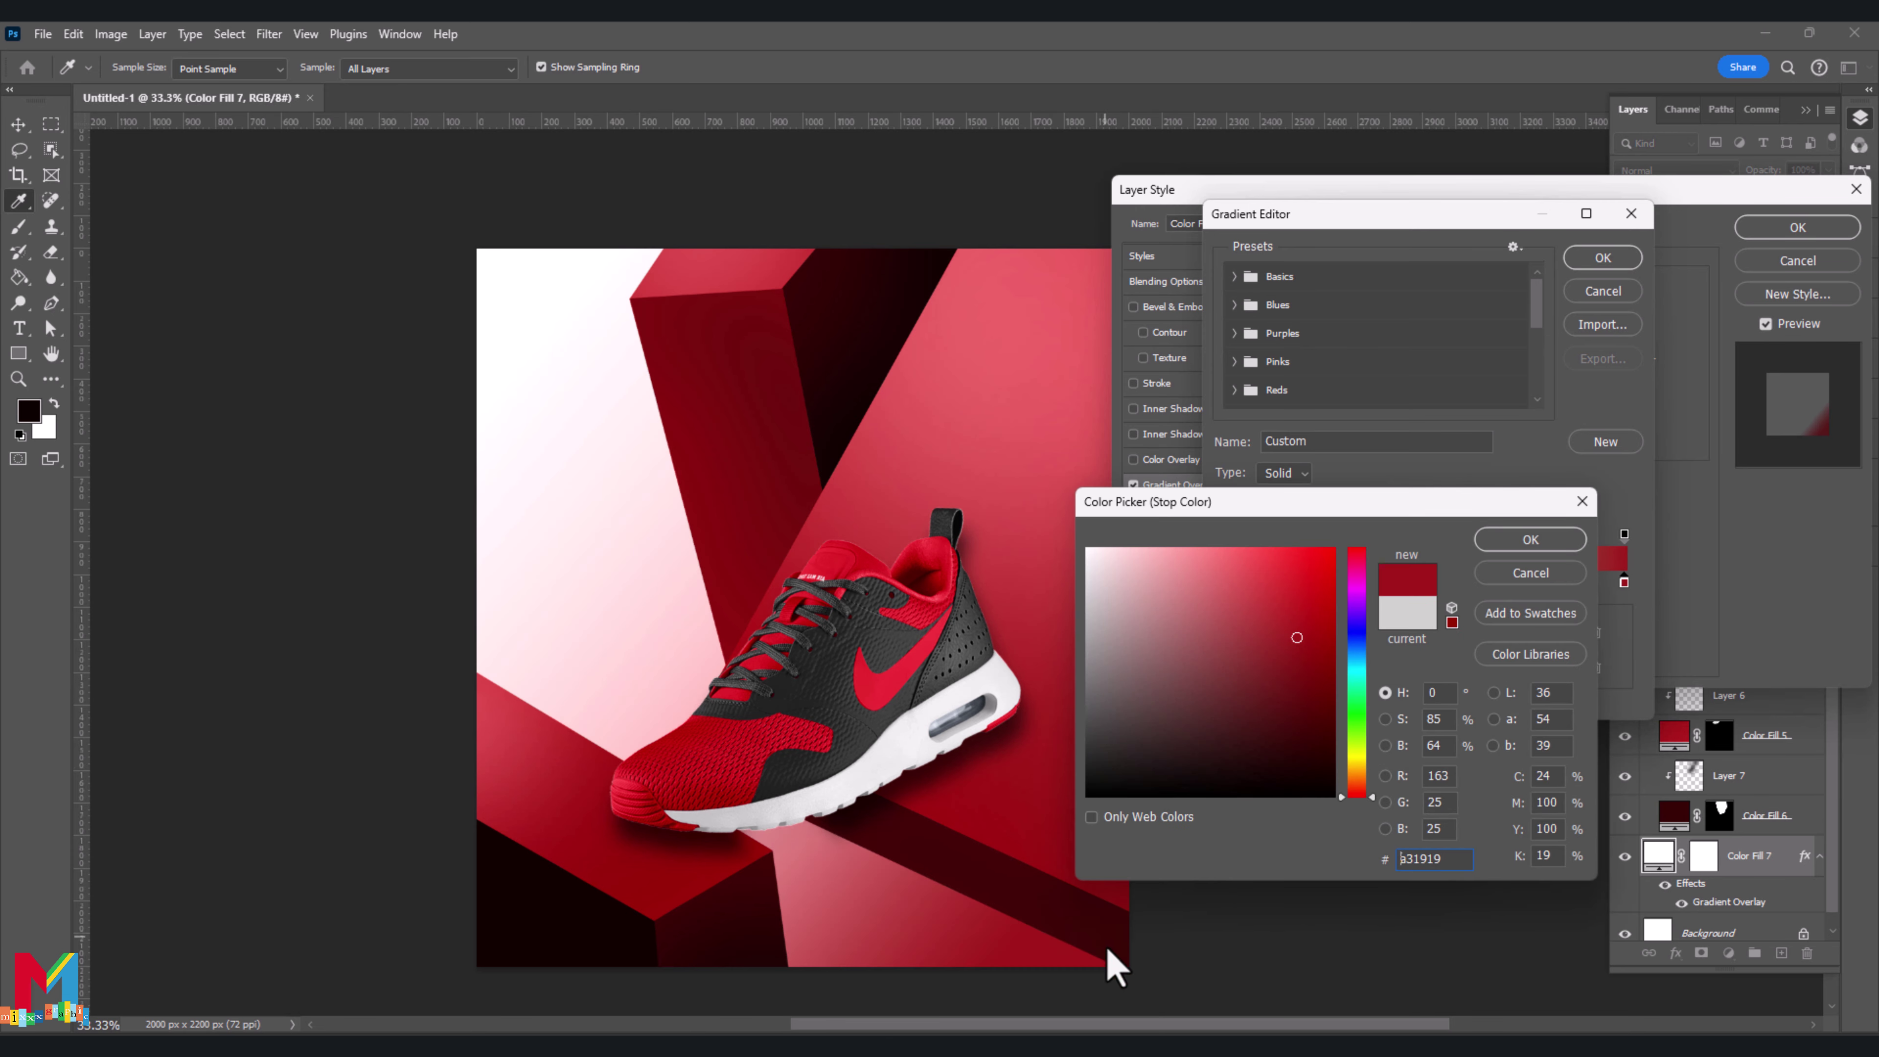
left_click(1271, 568)
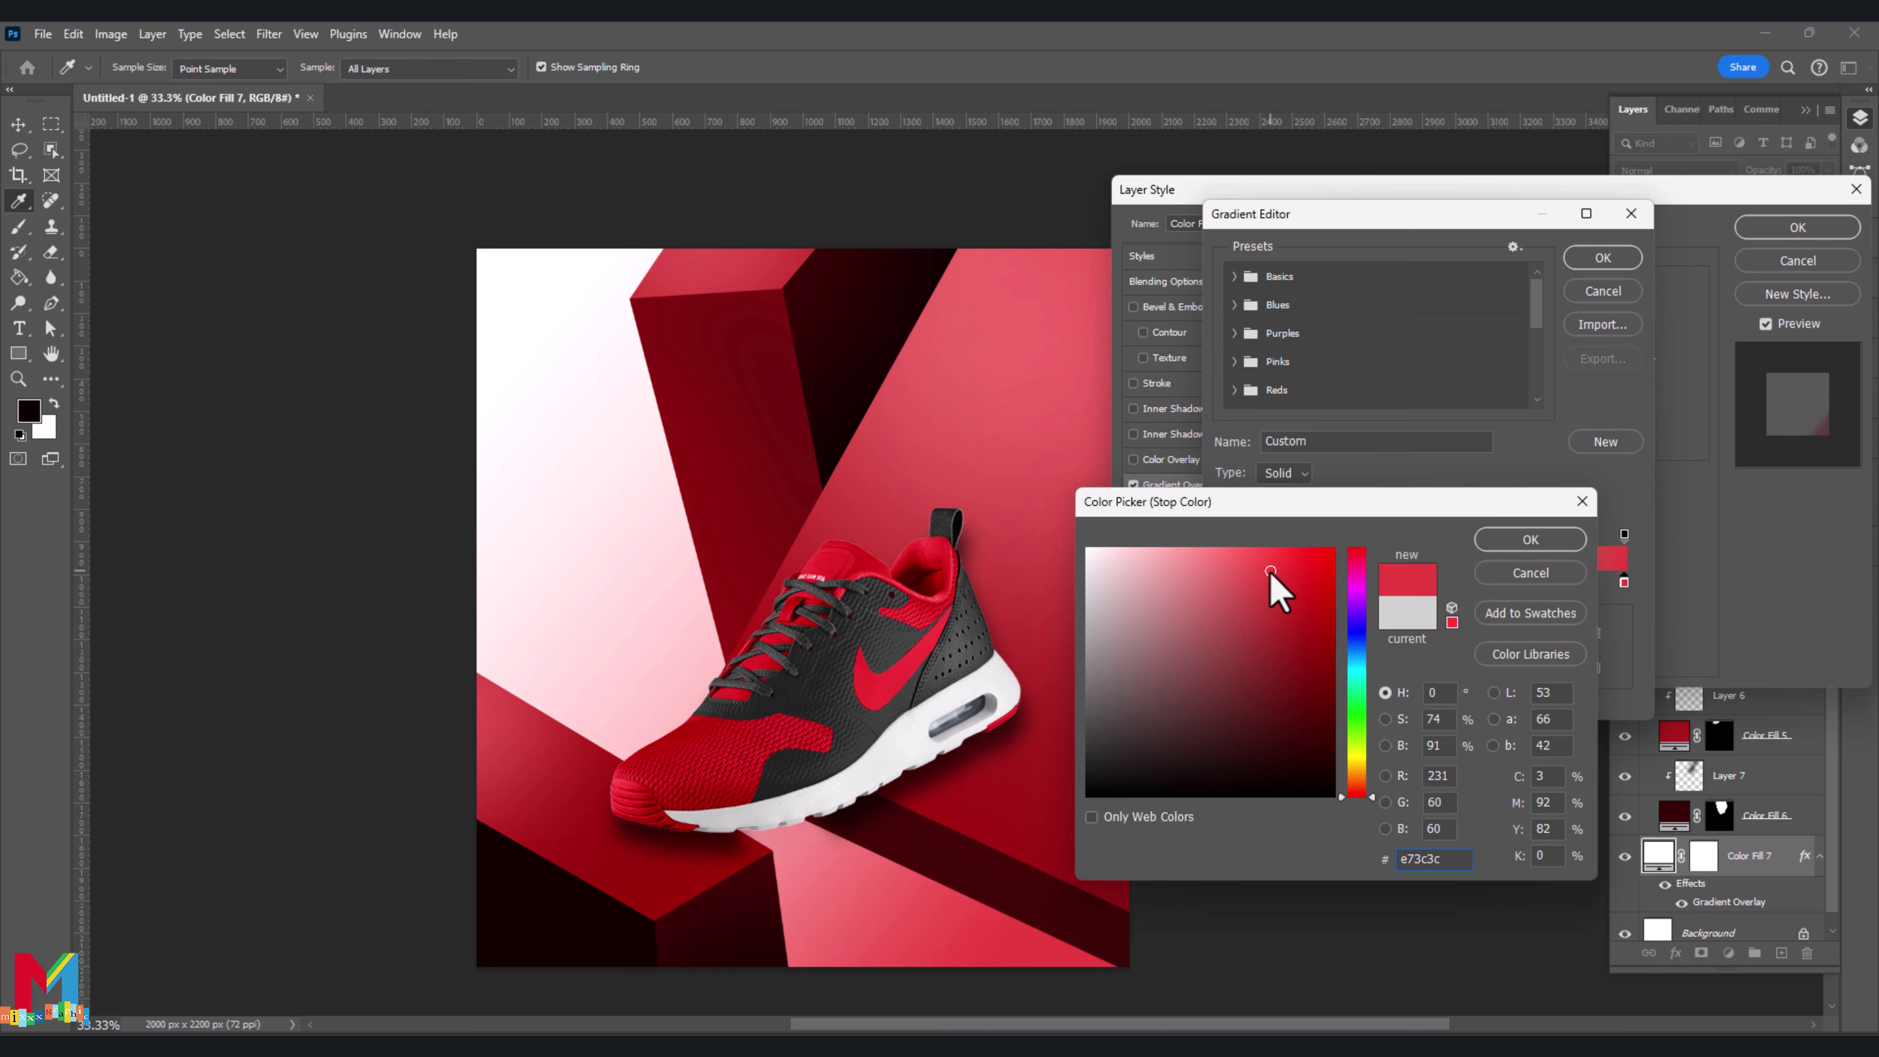
left_click(1529, 540)
left_click_drag(1439, 583, 1384, 584)
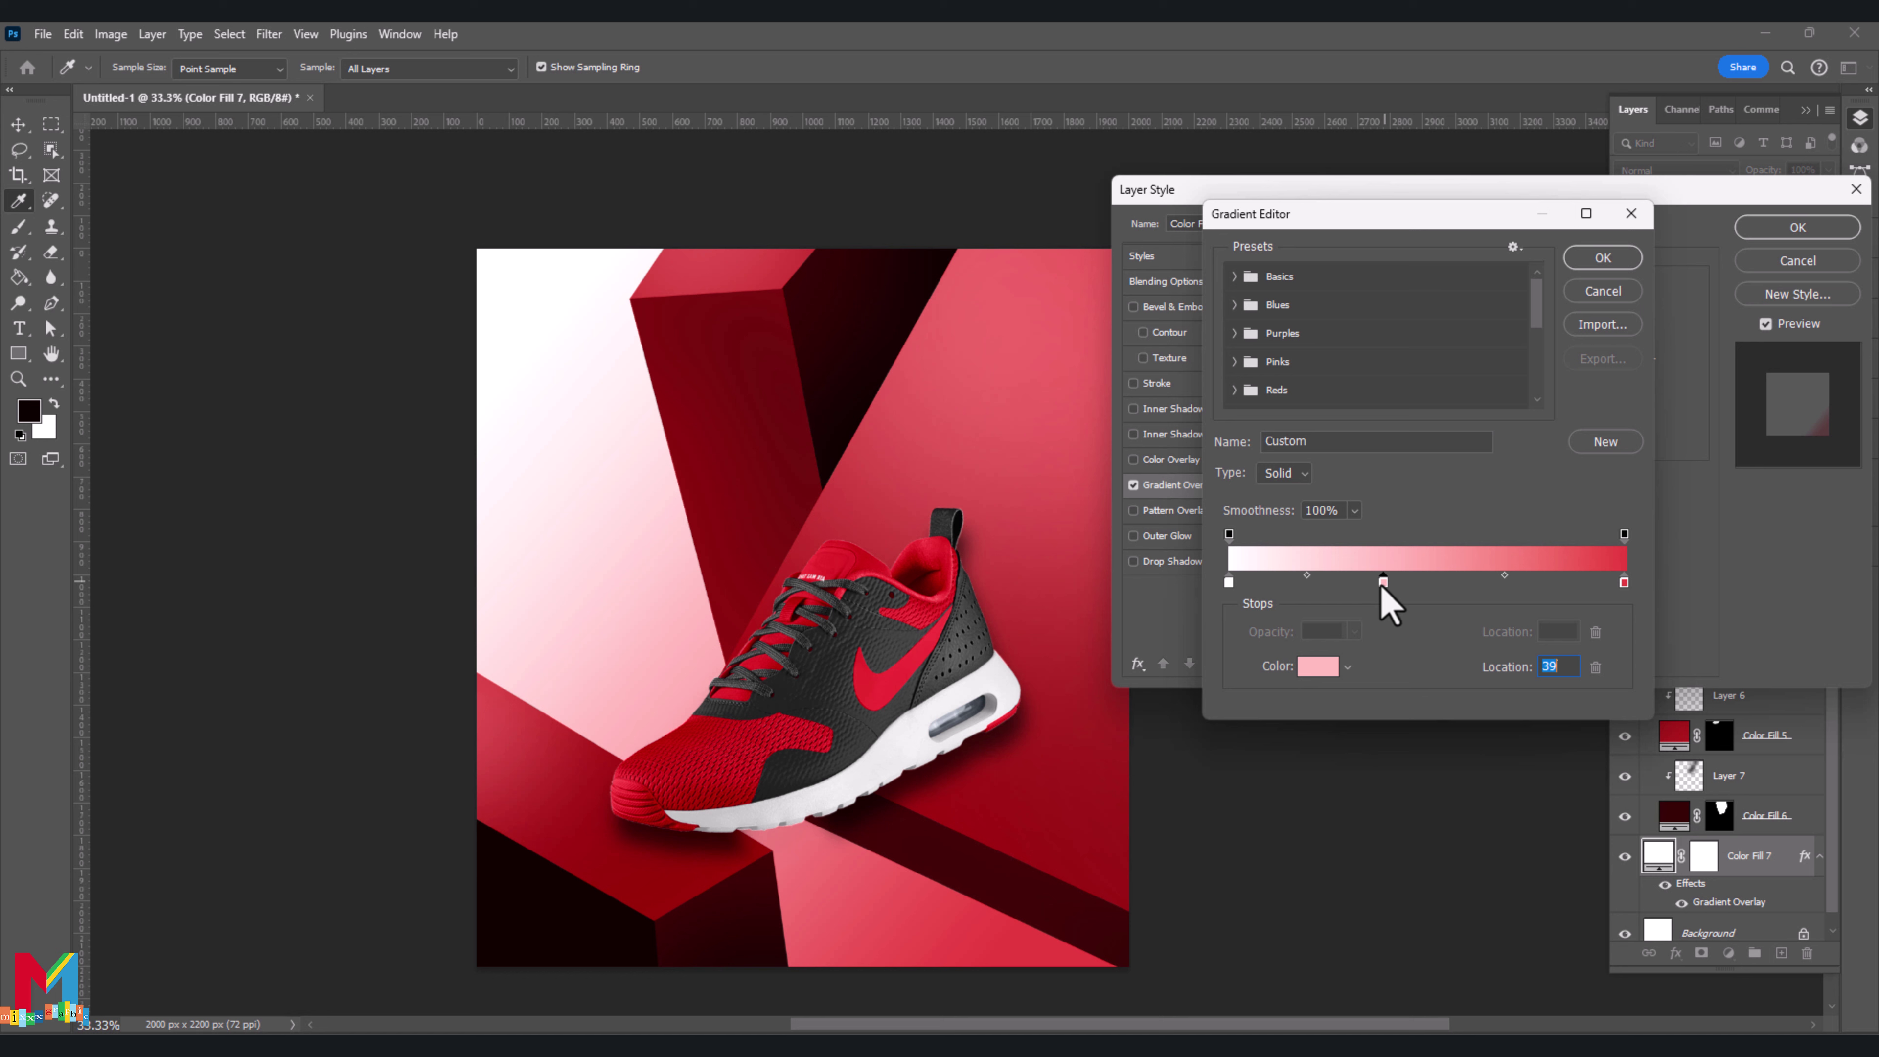
Angle the gradient overlay at -38° with 137% scale, then add empty Layer 8
left_click(1604, 259)
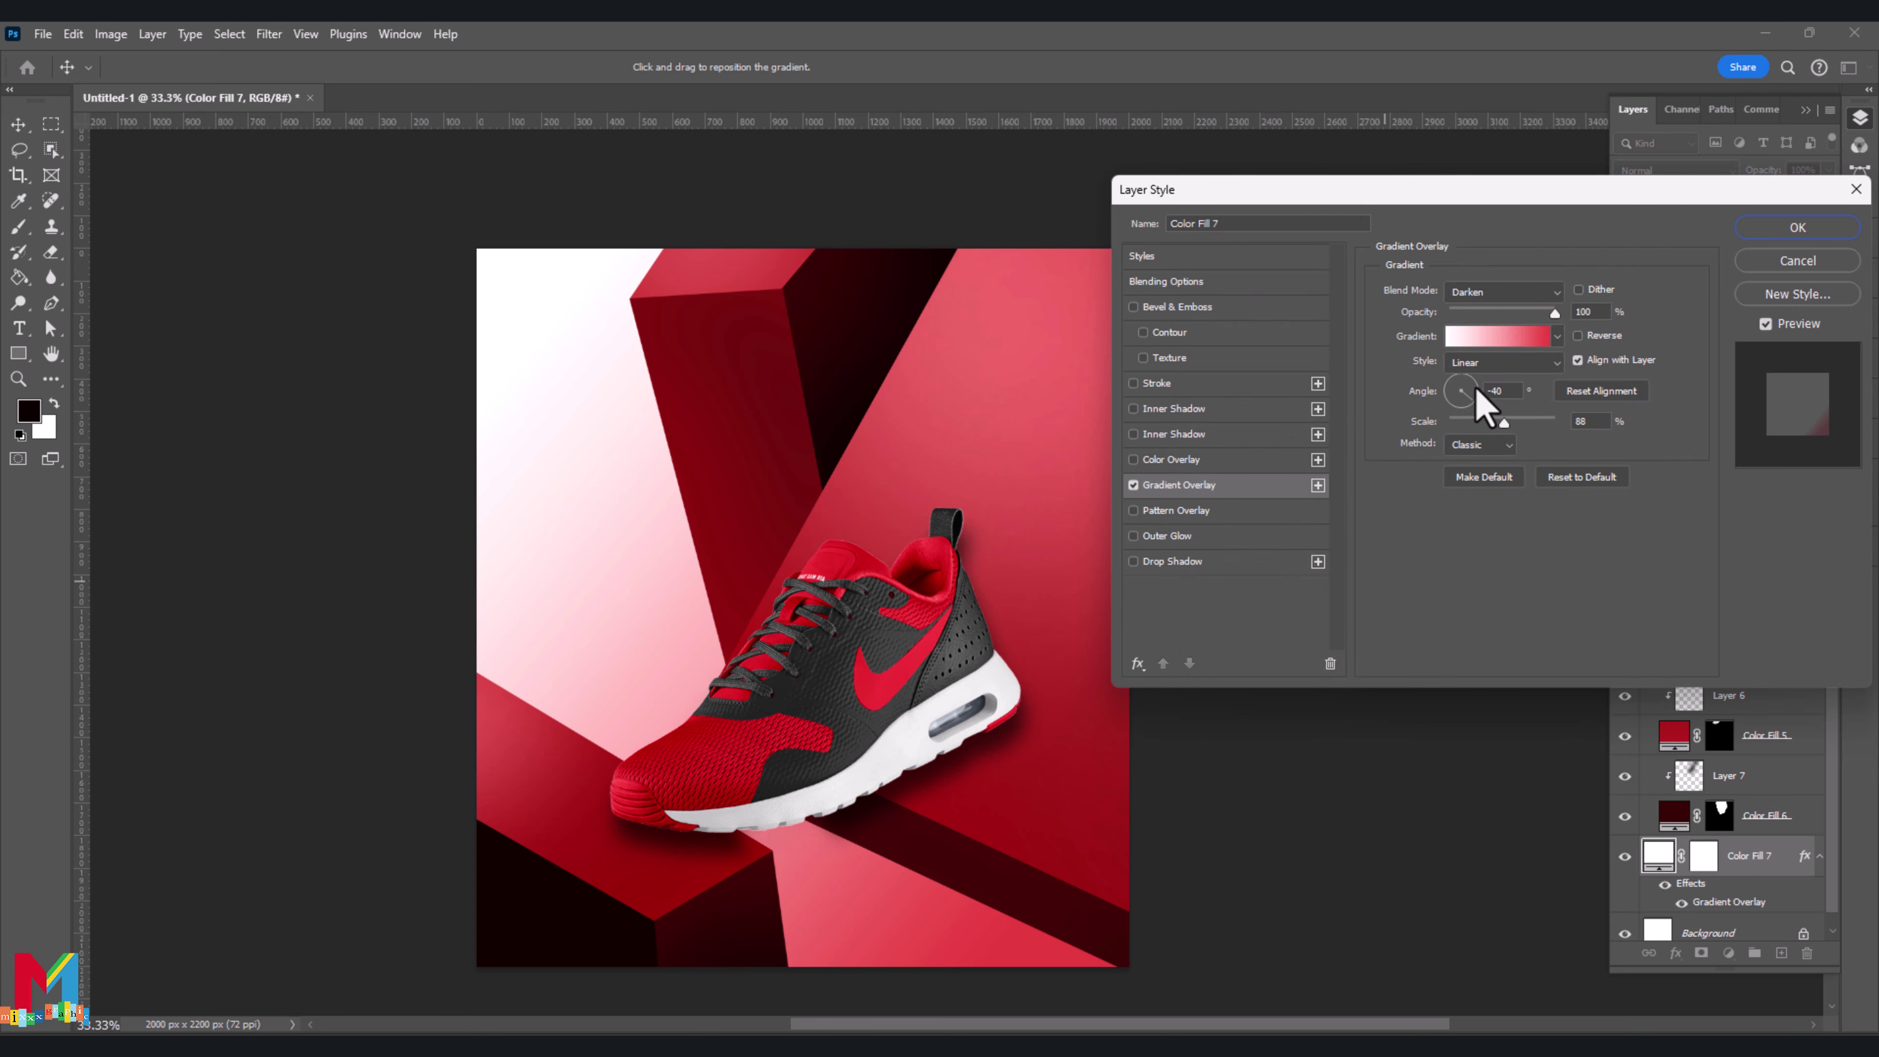
left_click(1494, 391)
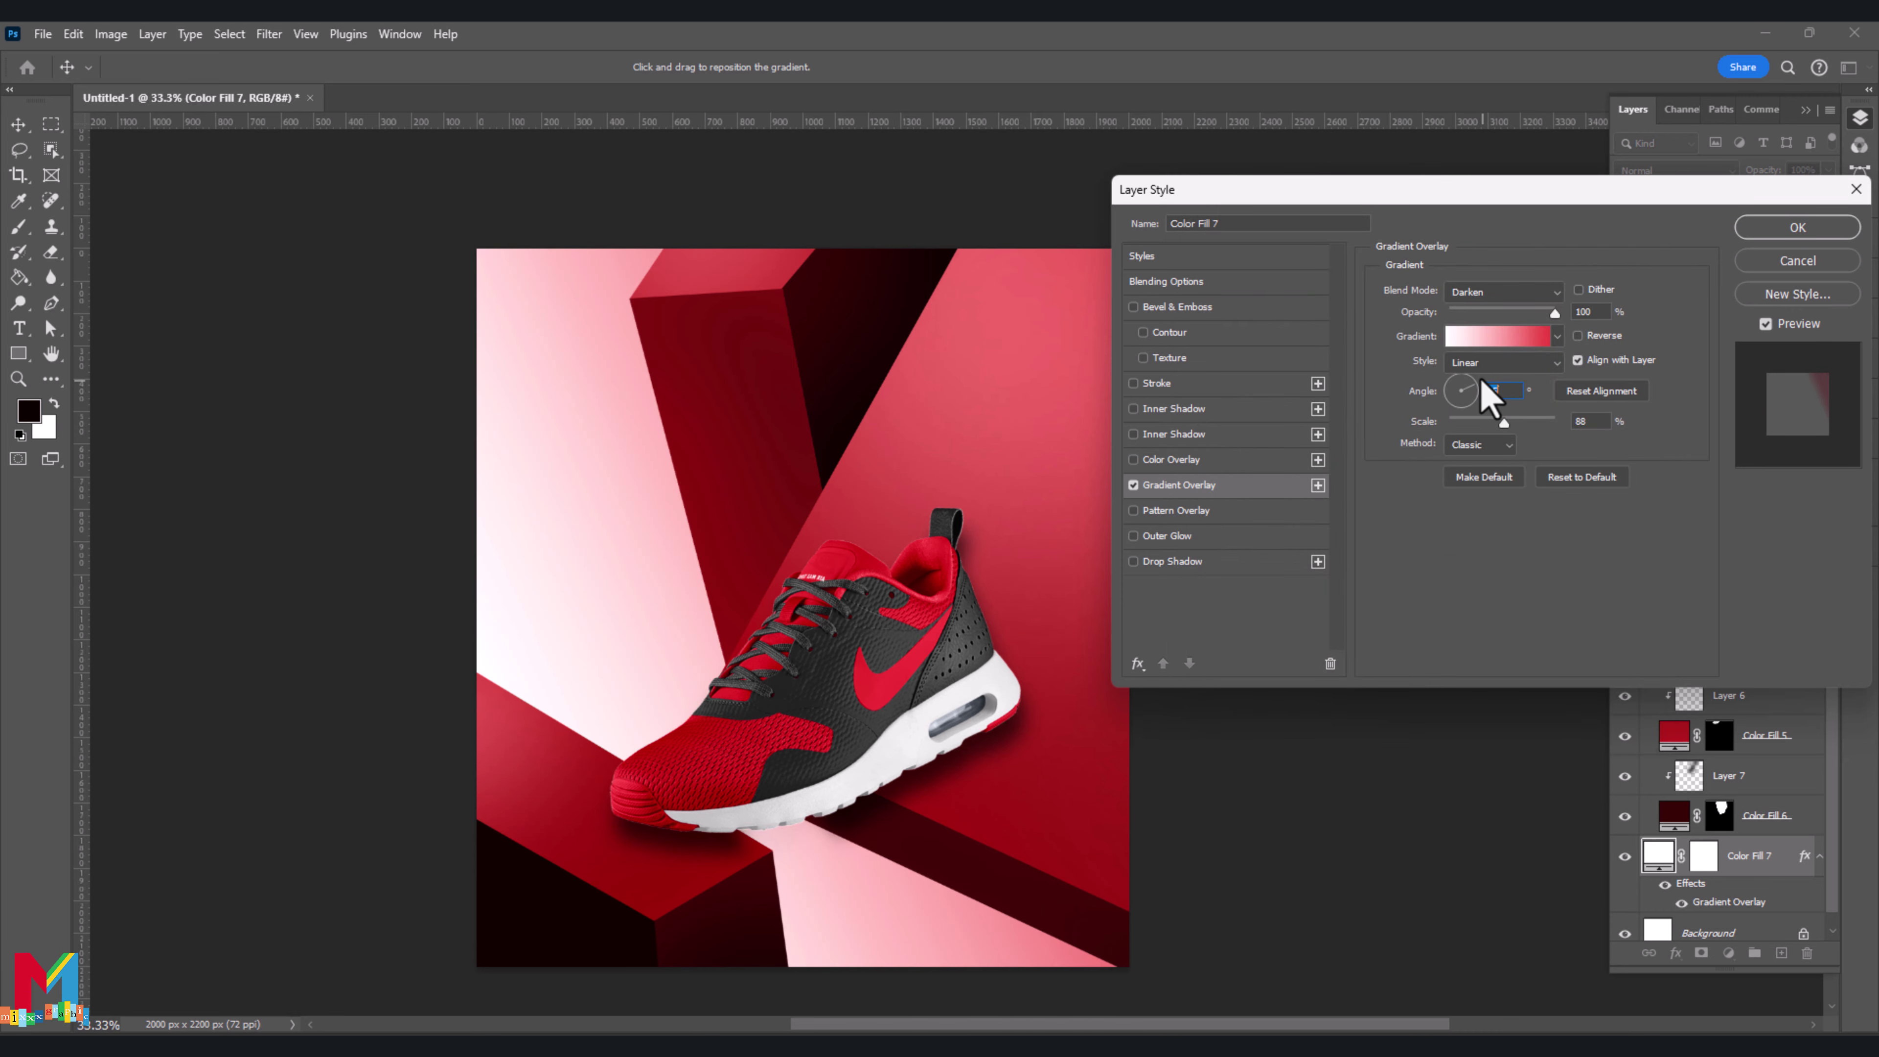
left_click_drag(1502, 420, 1529, 422)
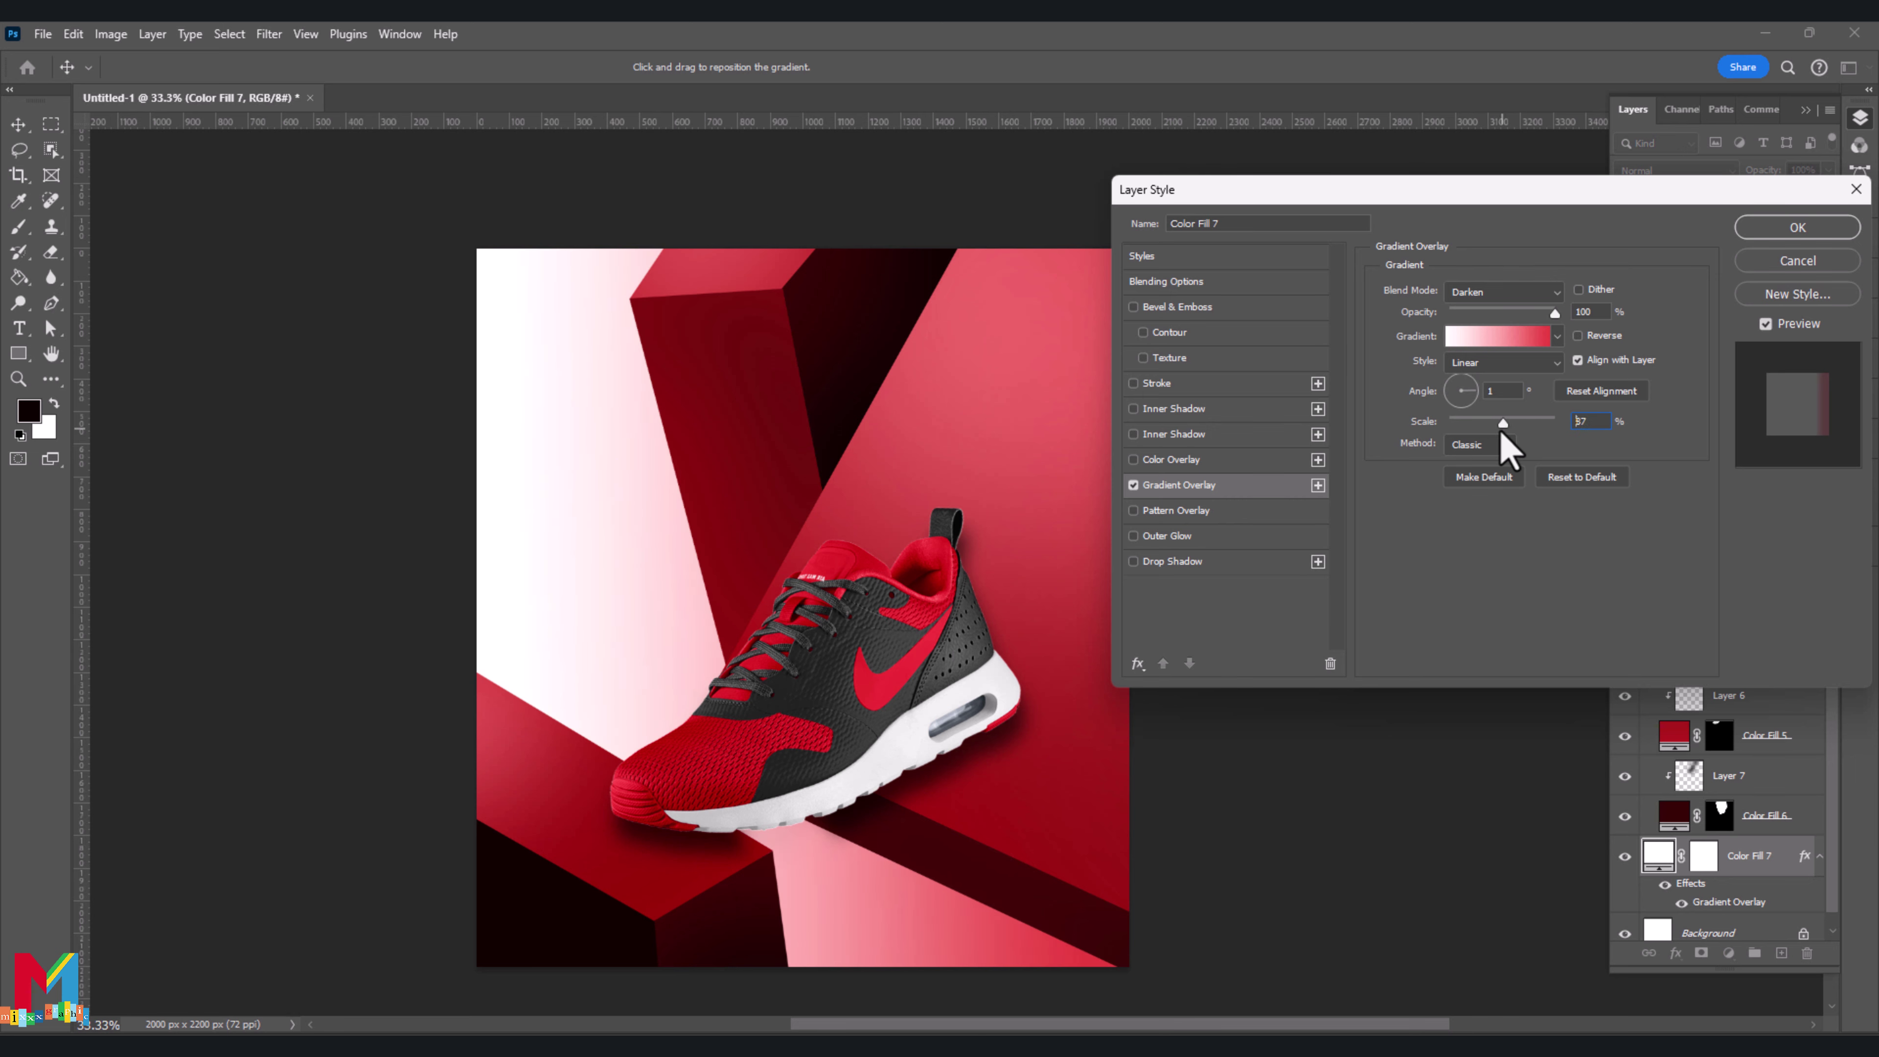
mouse_move(1529, 422)
left_mouse_down()
mouse_move(1544, 422)
mouse_move(1470, 404)
left_mouse_up()
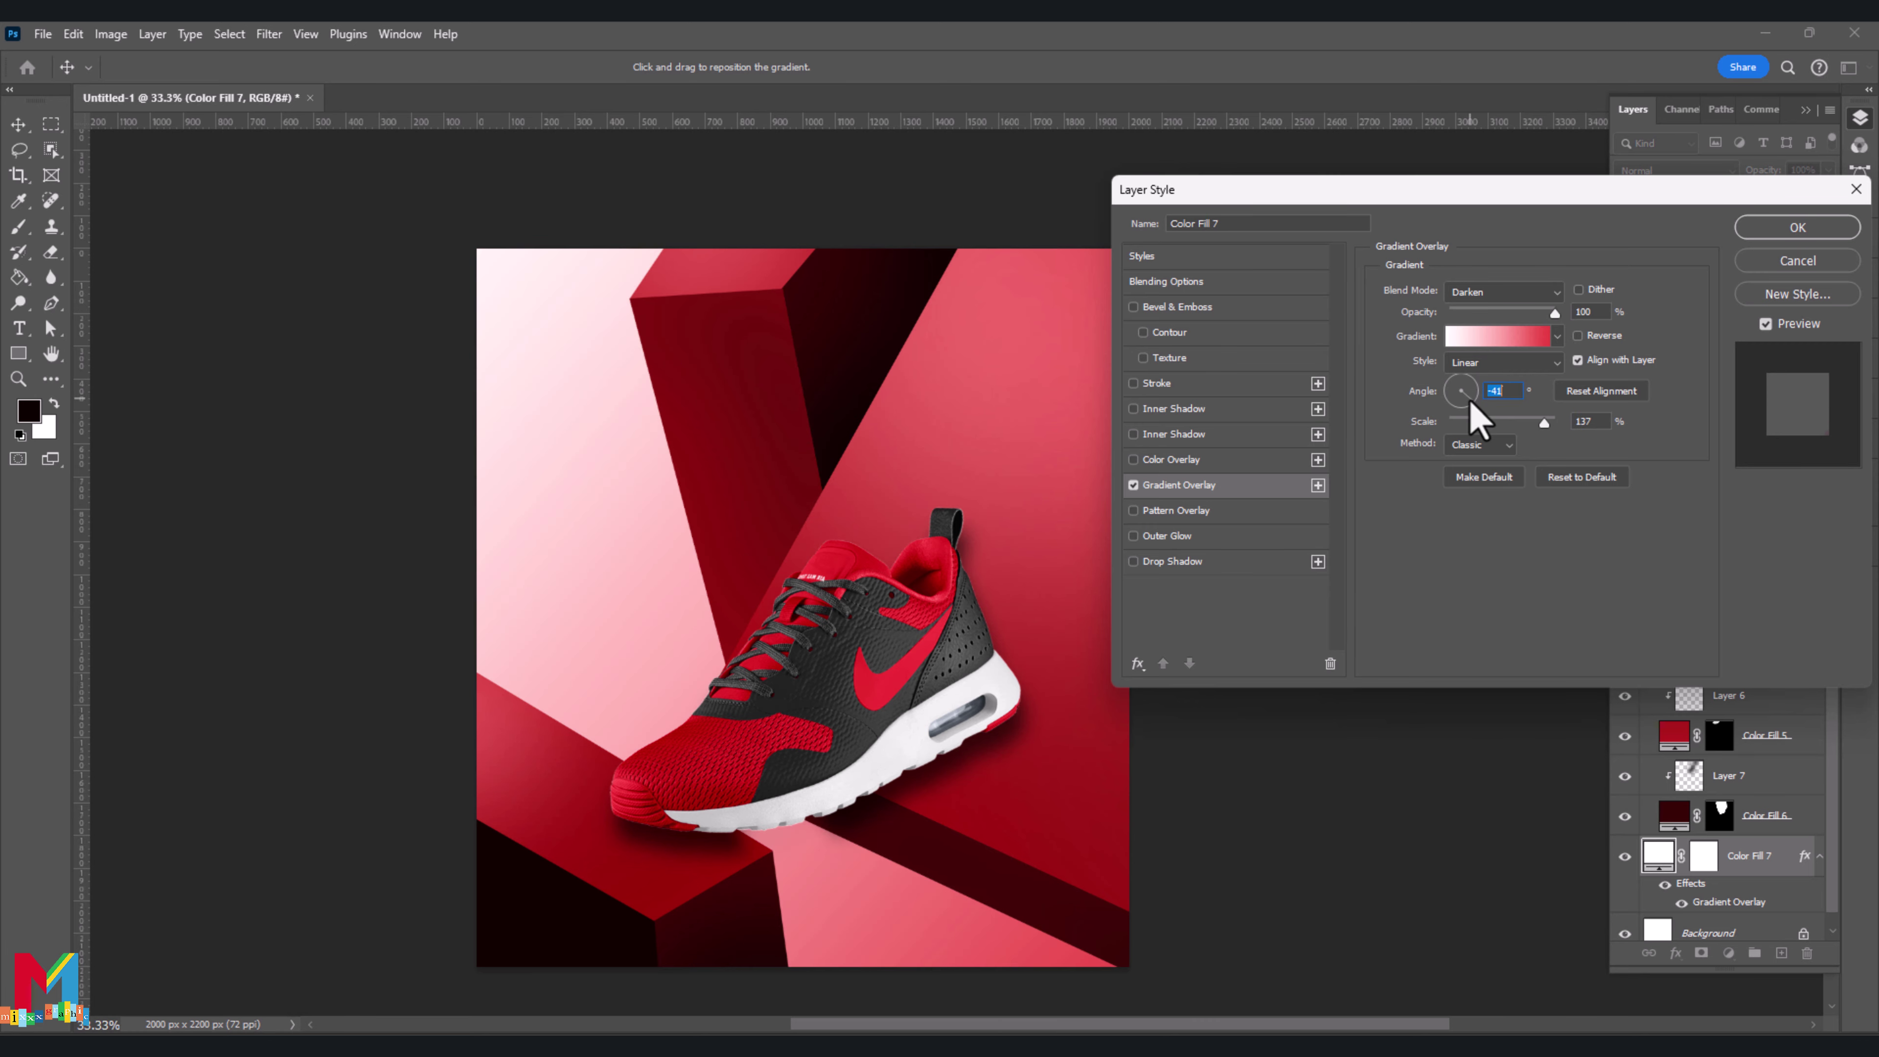
left_click(1753, 231)
left_click(1781, 953)
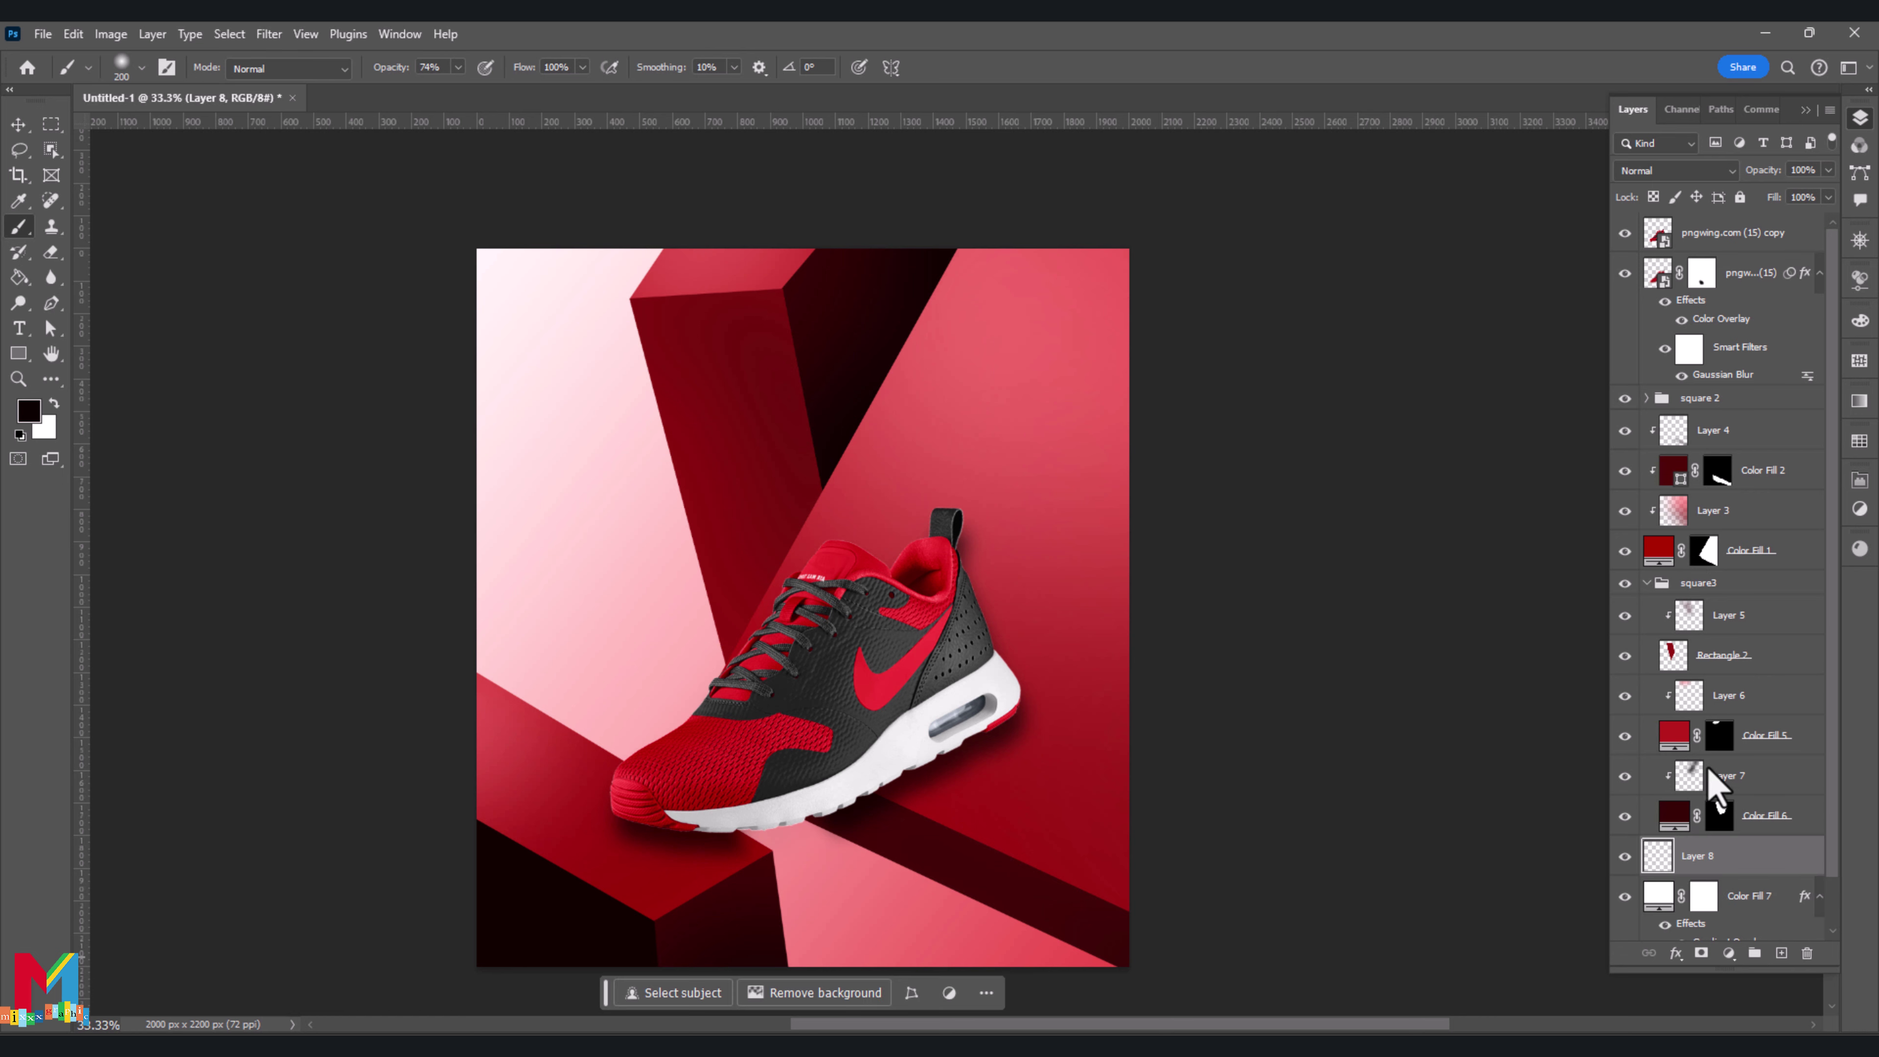
Paint a soft white glow into the top-left backdrop on Layer 8
left_click(1647, 584)
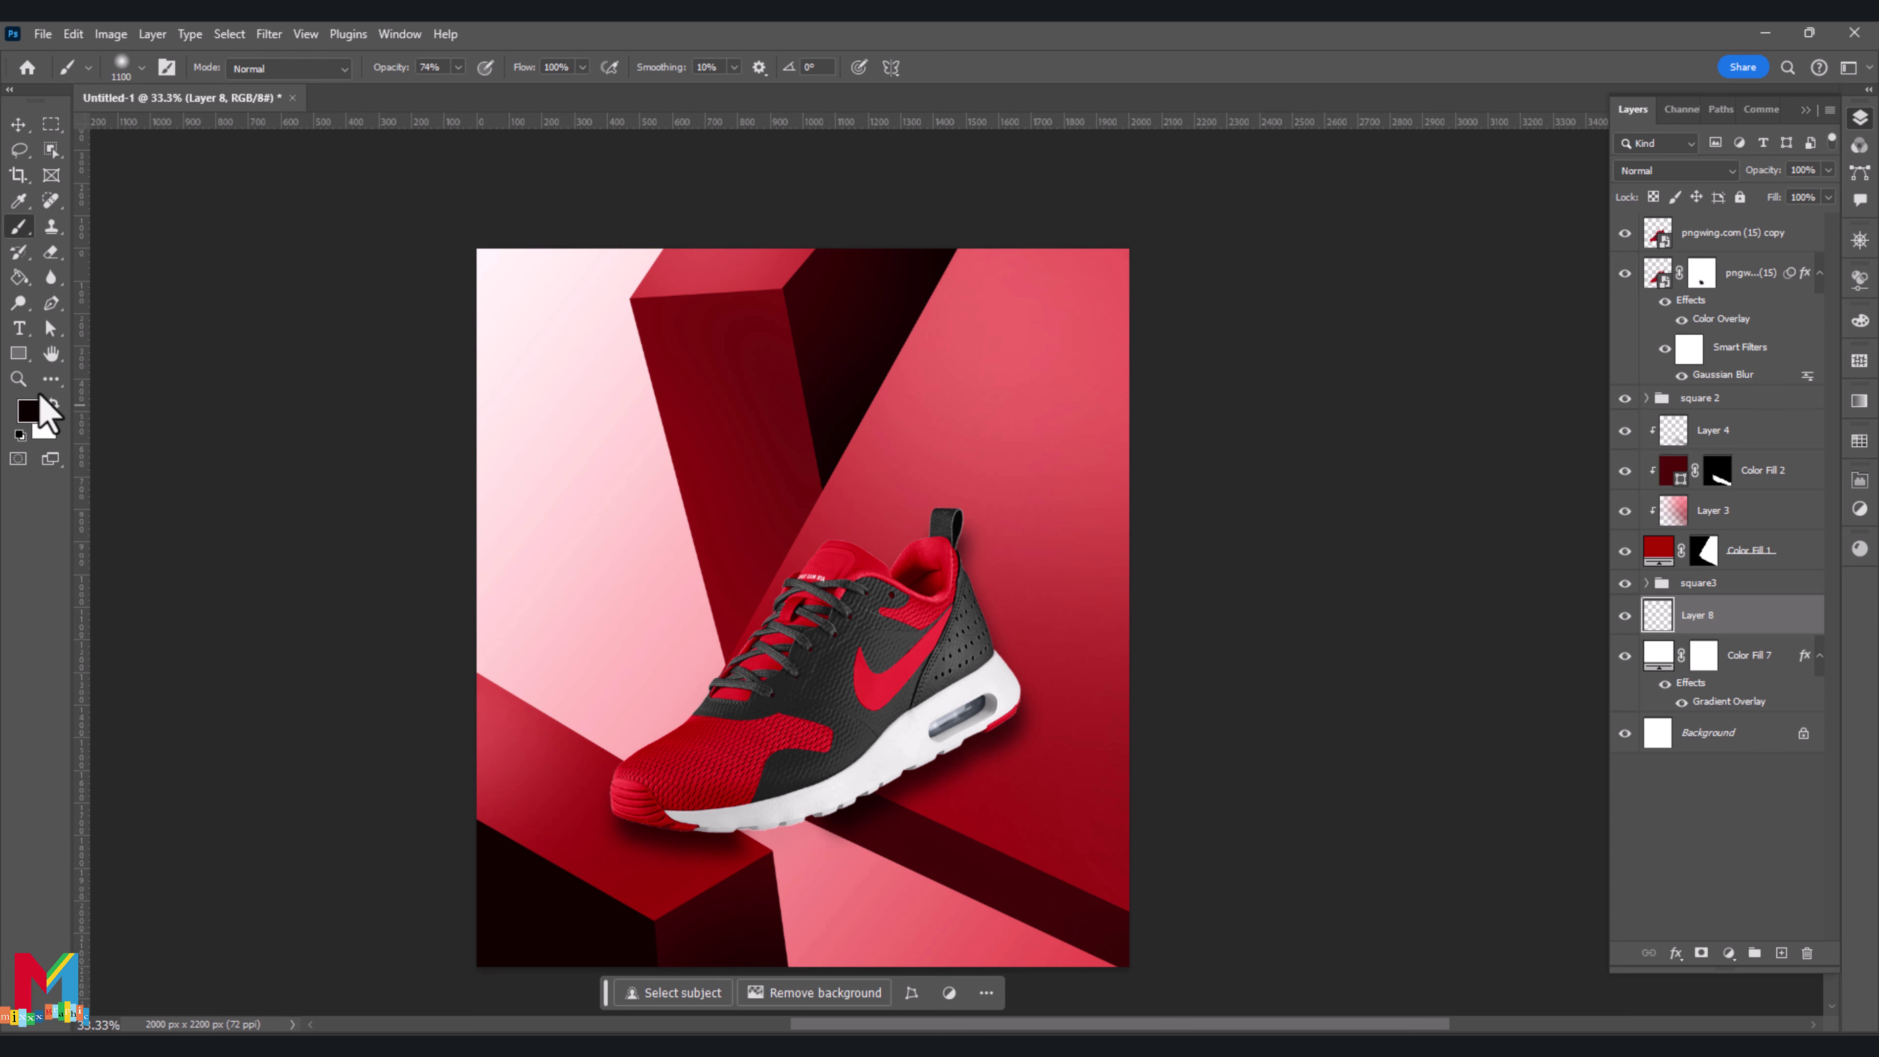
left_click(54, 404)
key("bracketright")
key("bracketright")
key("bracketright")
left_click(536, 353)
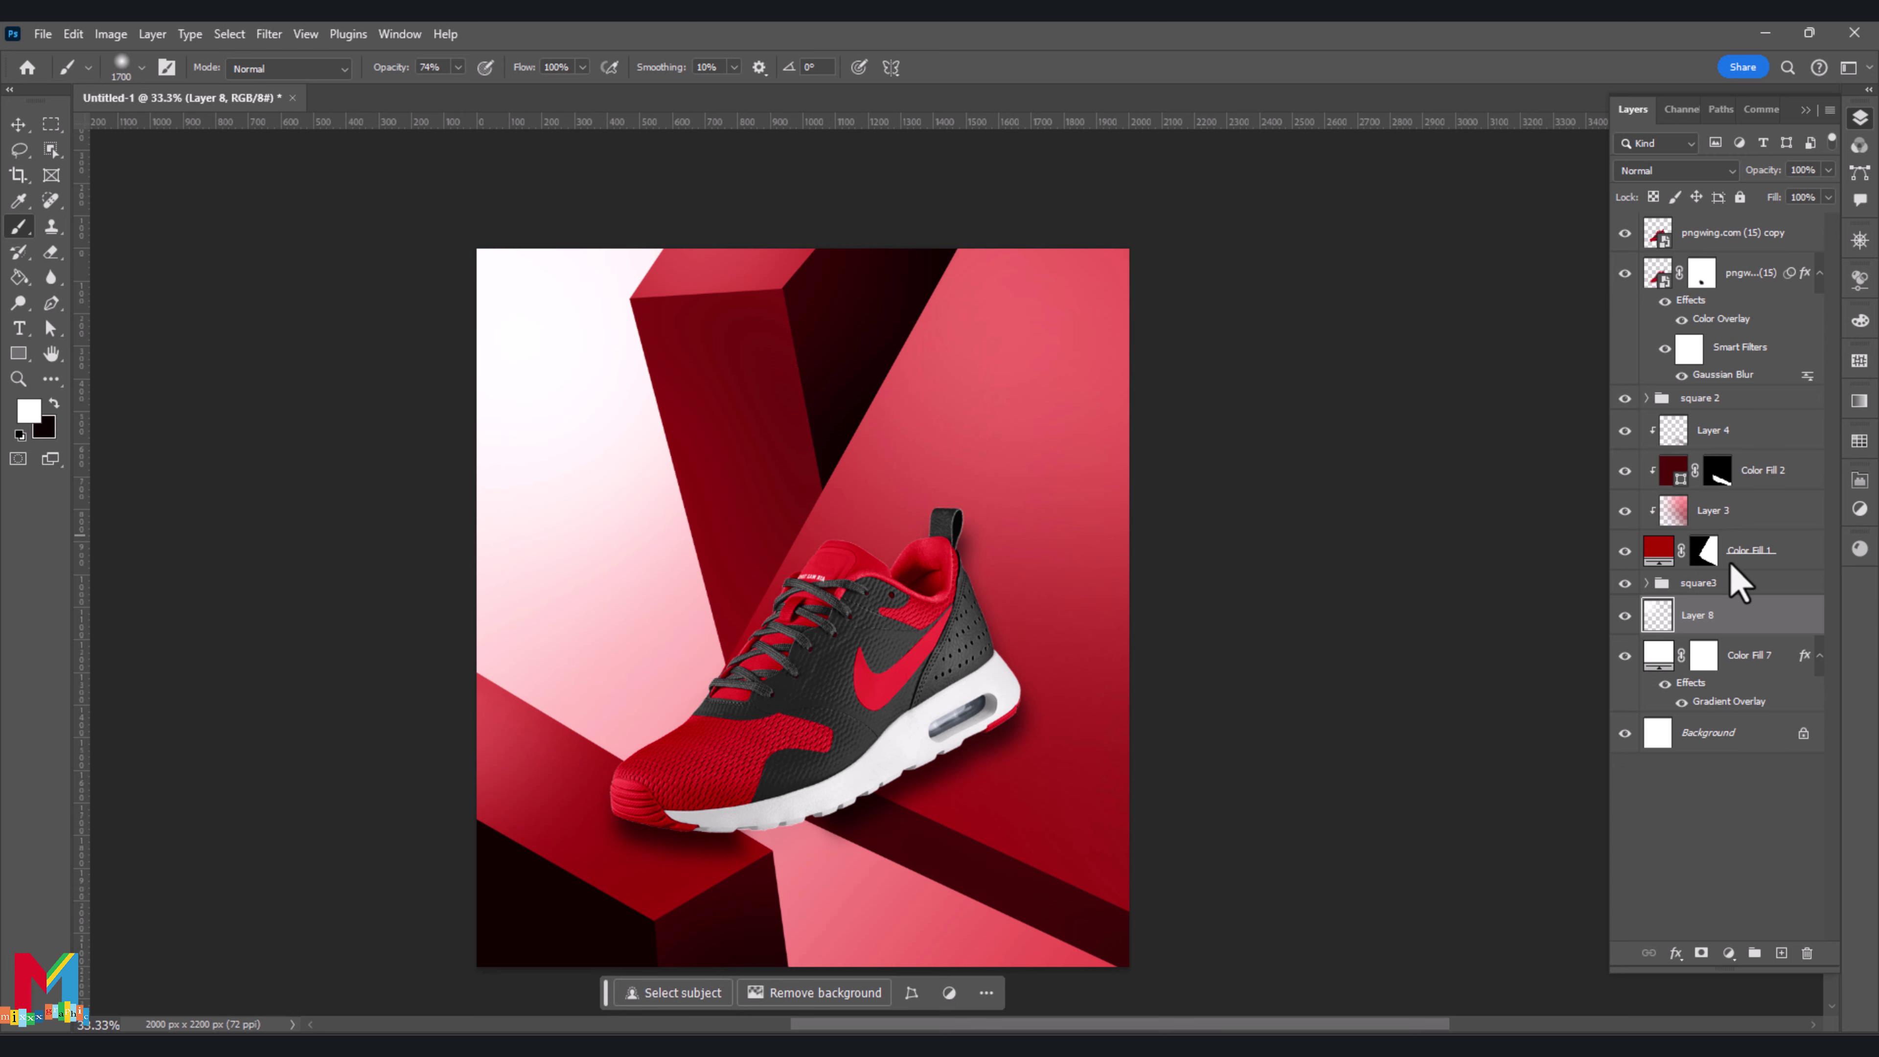
key("bracketright")
Add Layer 9 at the top and brush white over the left red column and band
left_click(1731, 235)
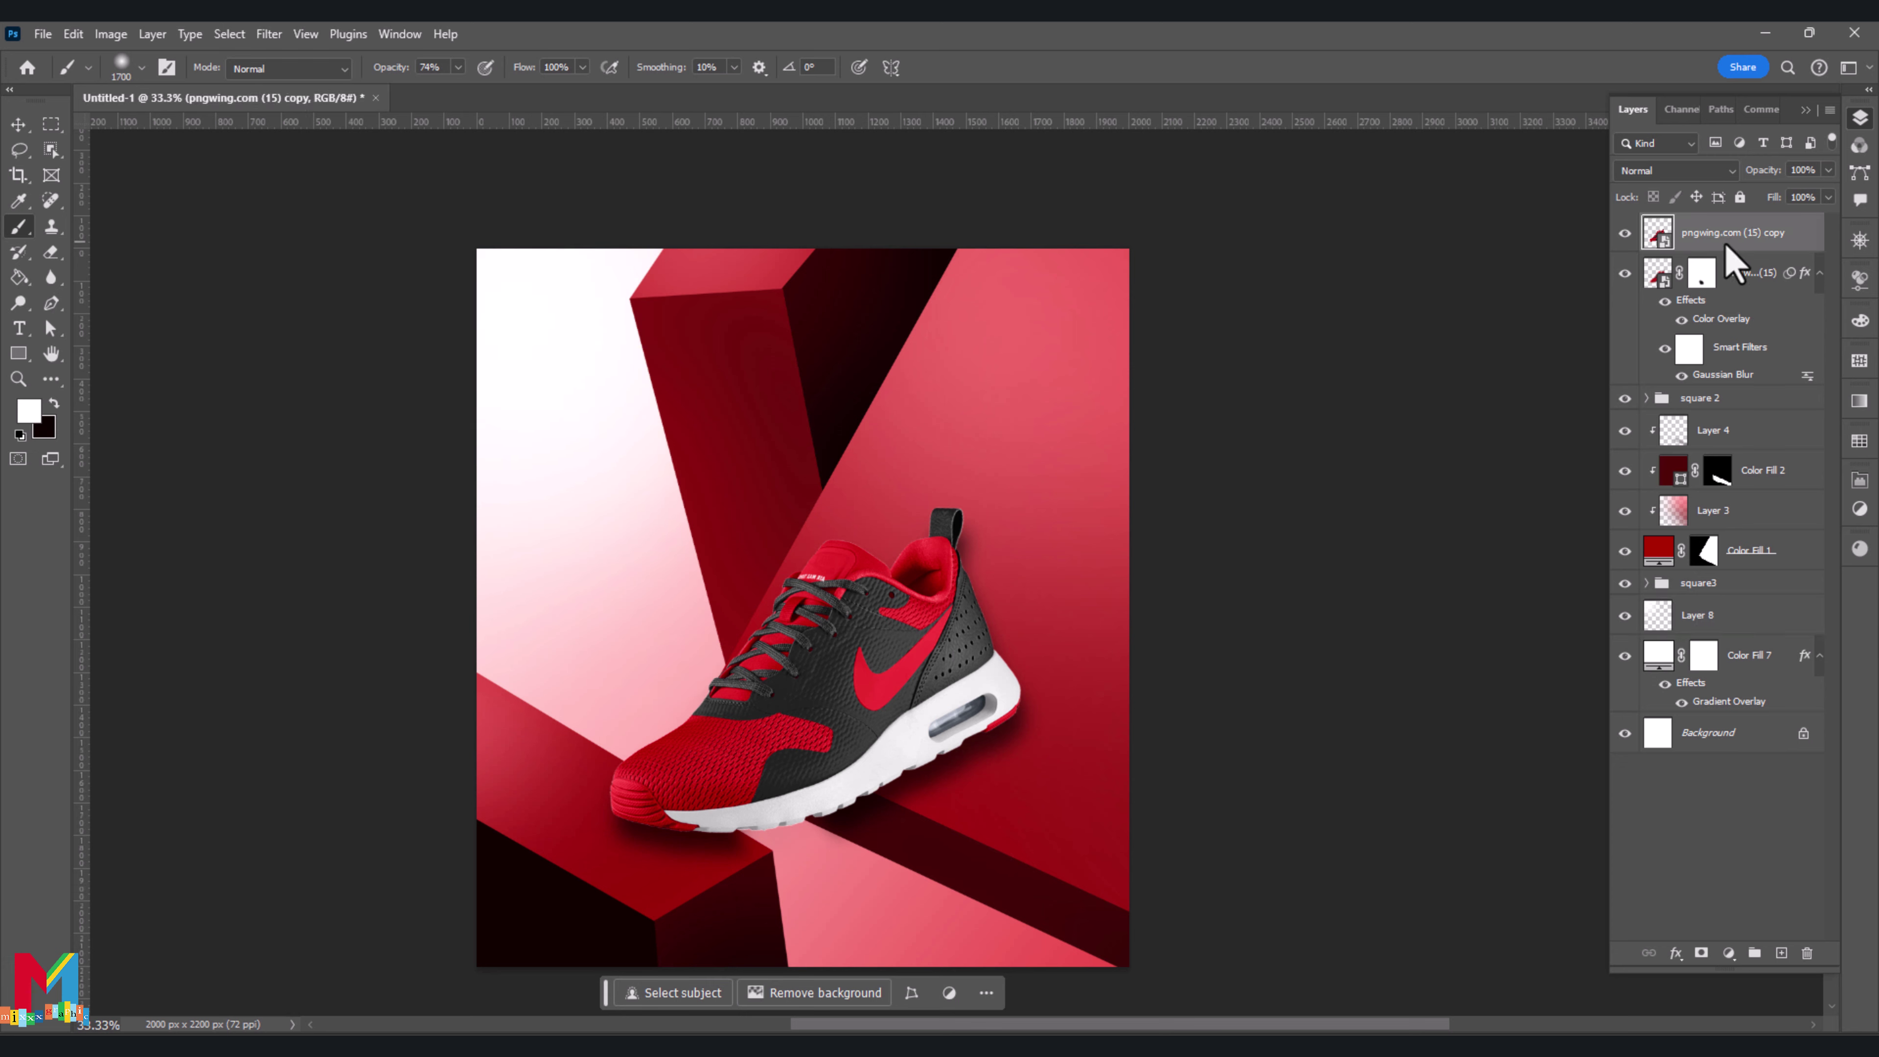
left_click(1782, 953)
key("bracketright")
key("bracketright")
key("bracketright")
left_click(453, 393)
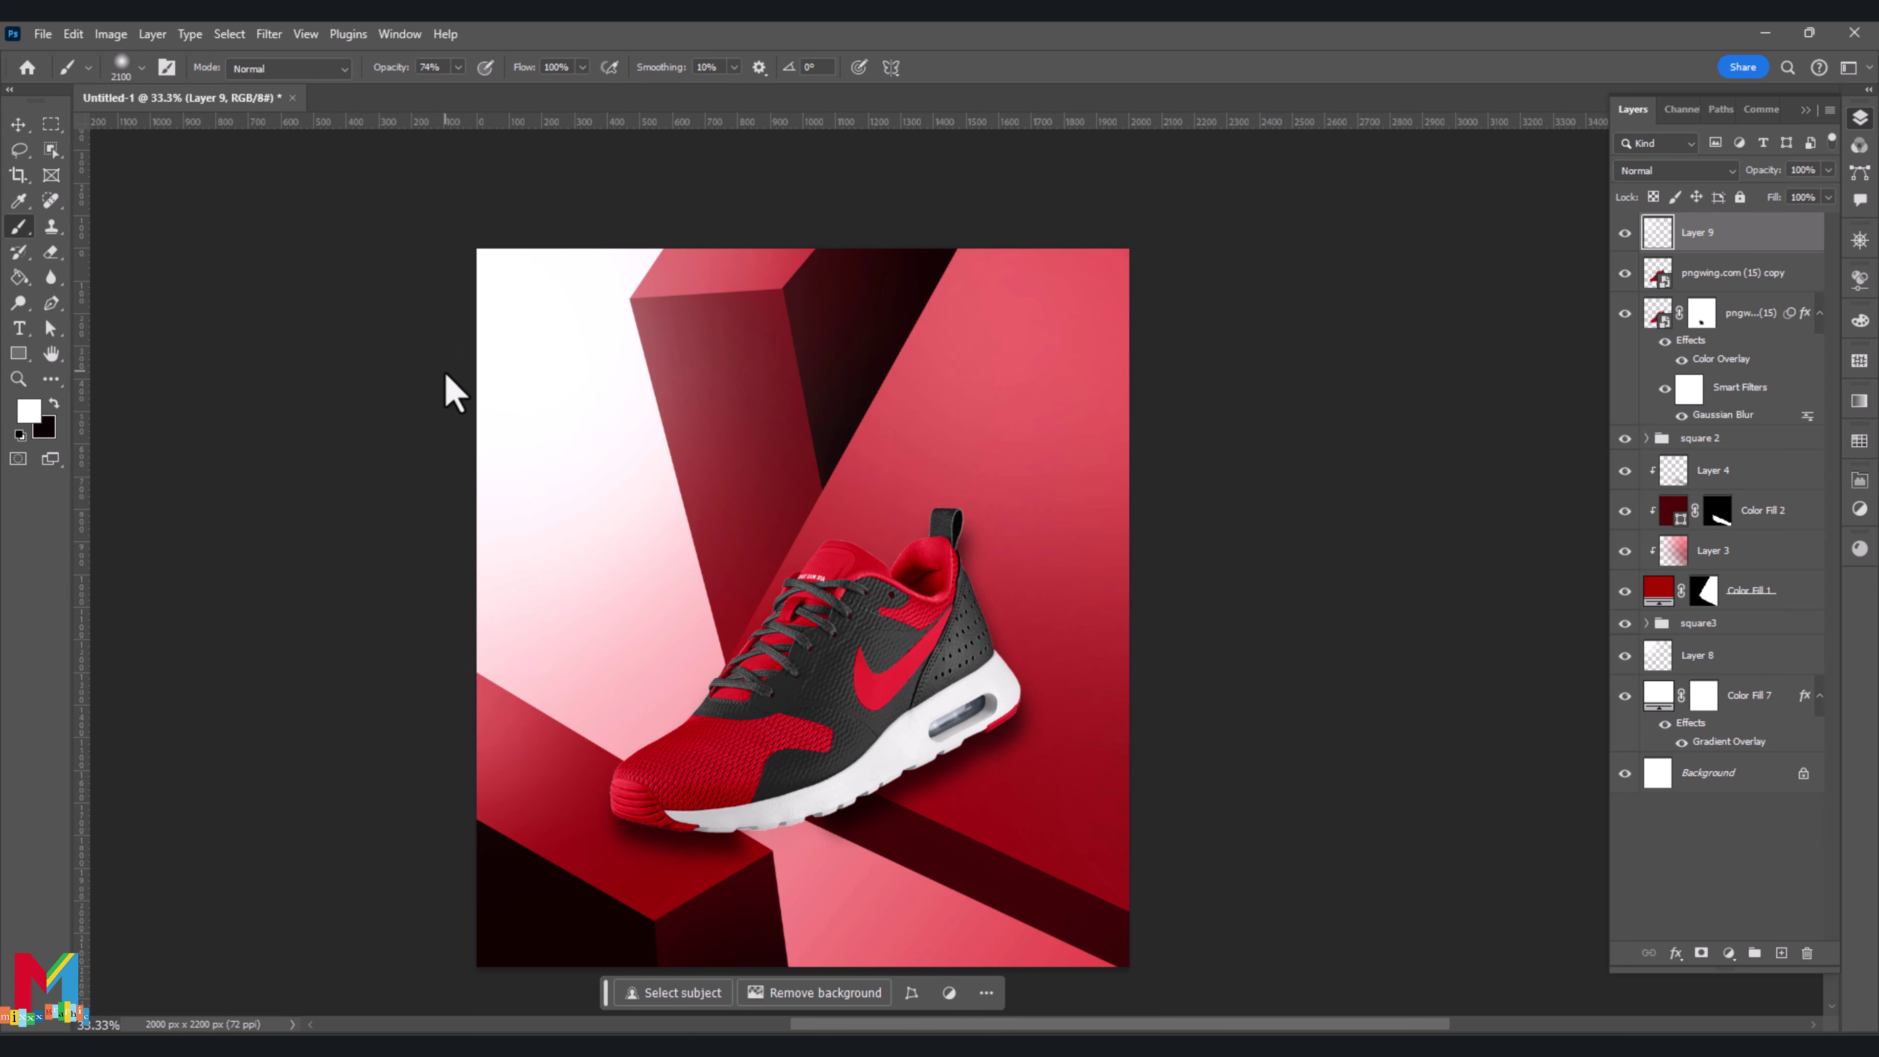
left_click(374, 540)
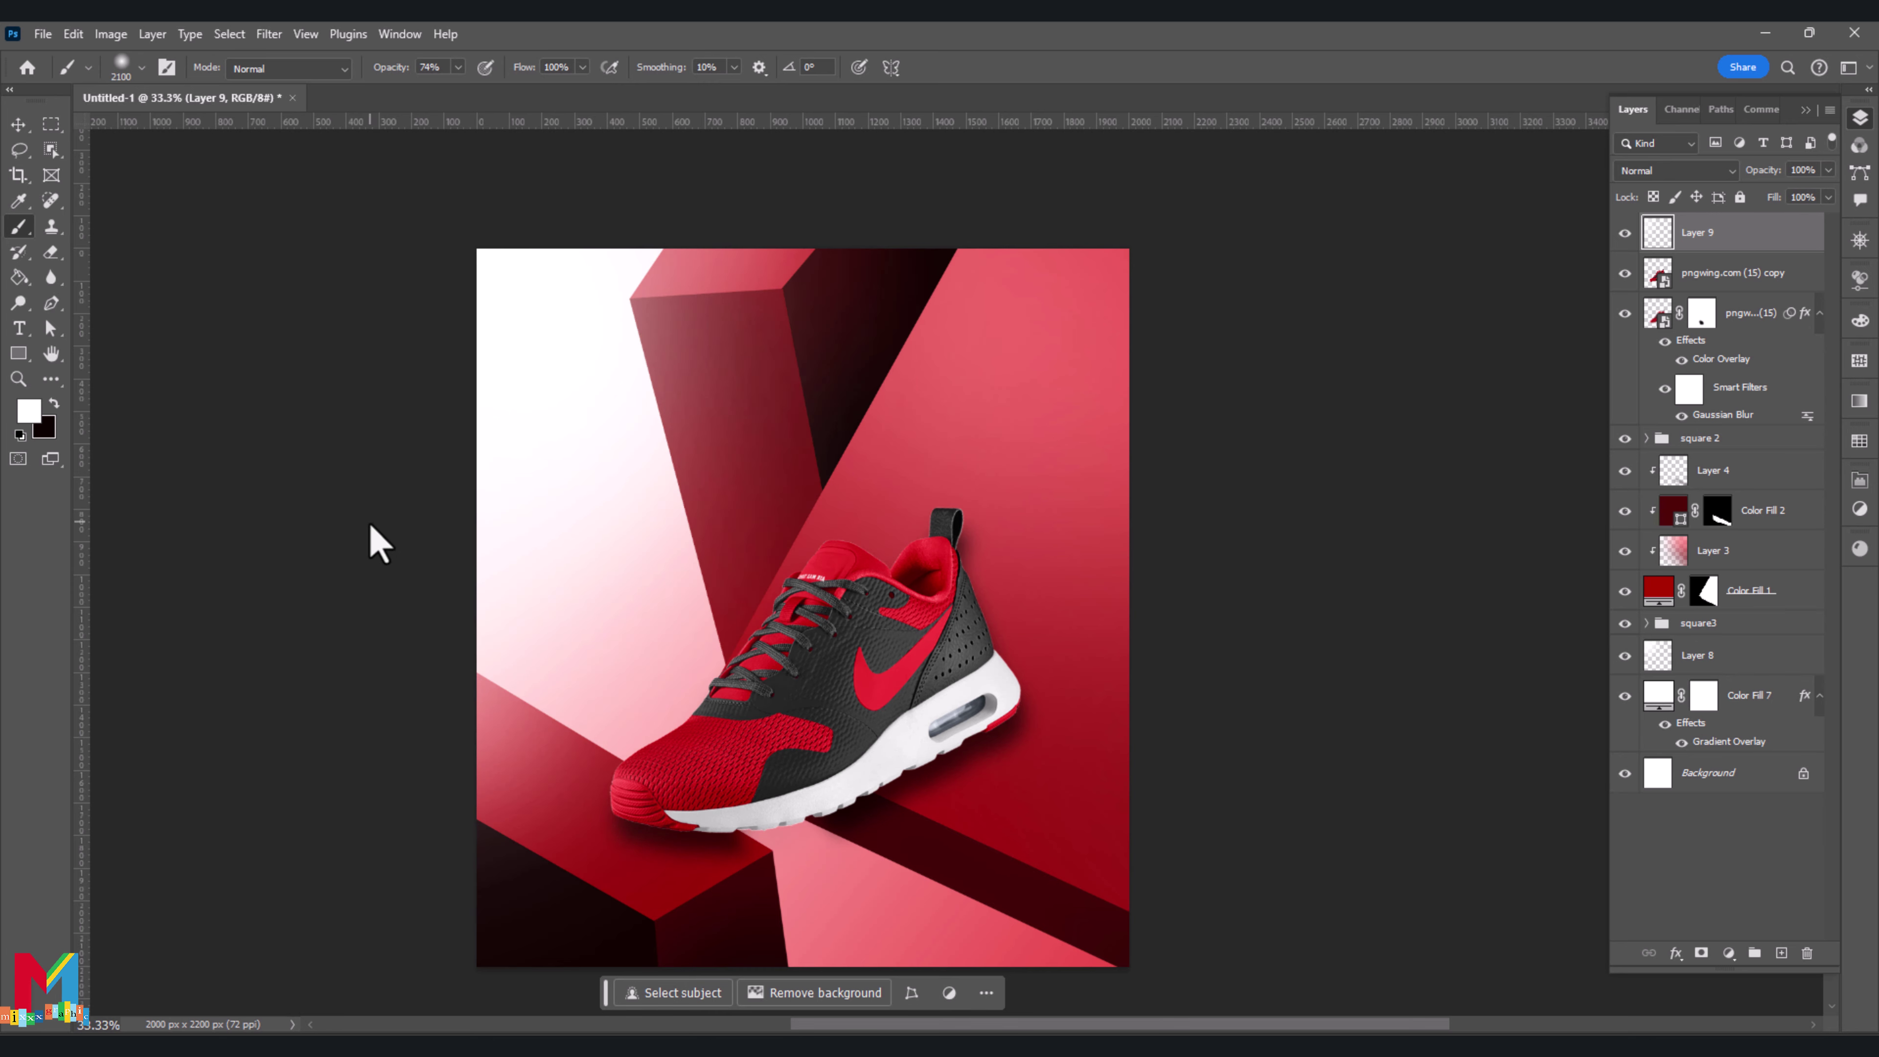
key("v")
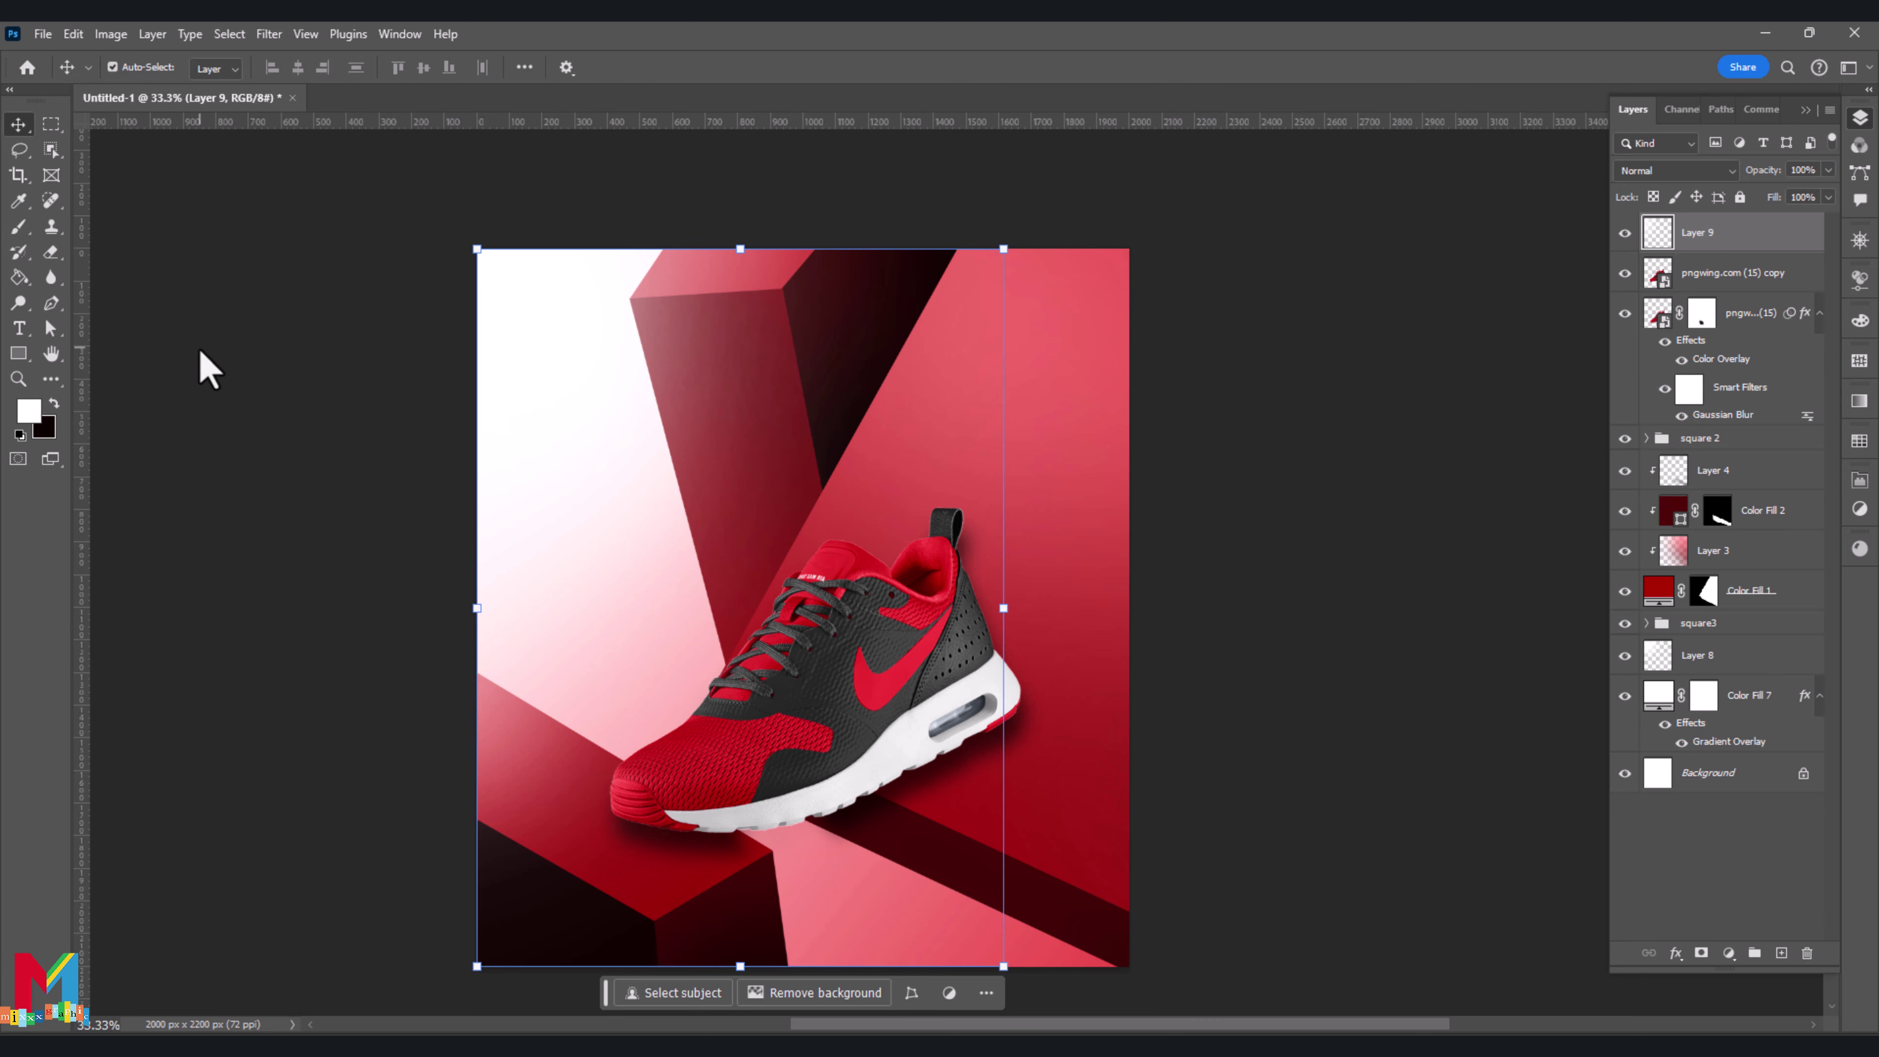
left_click(1671, 511)
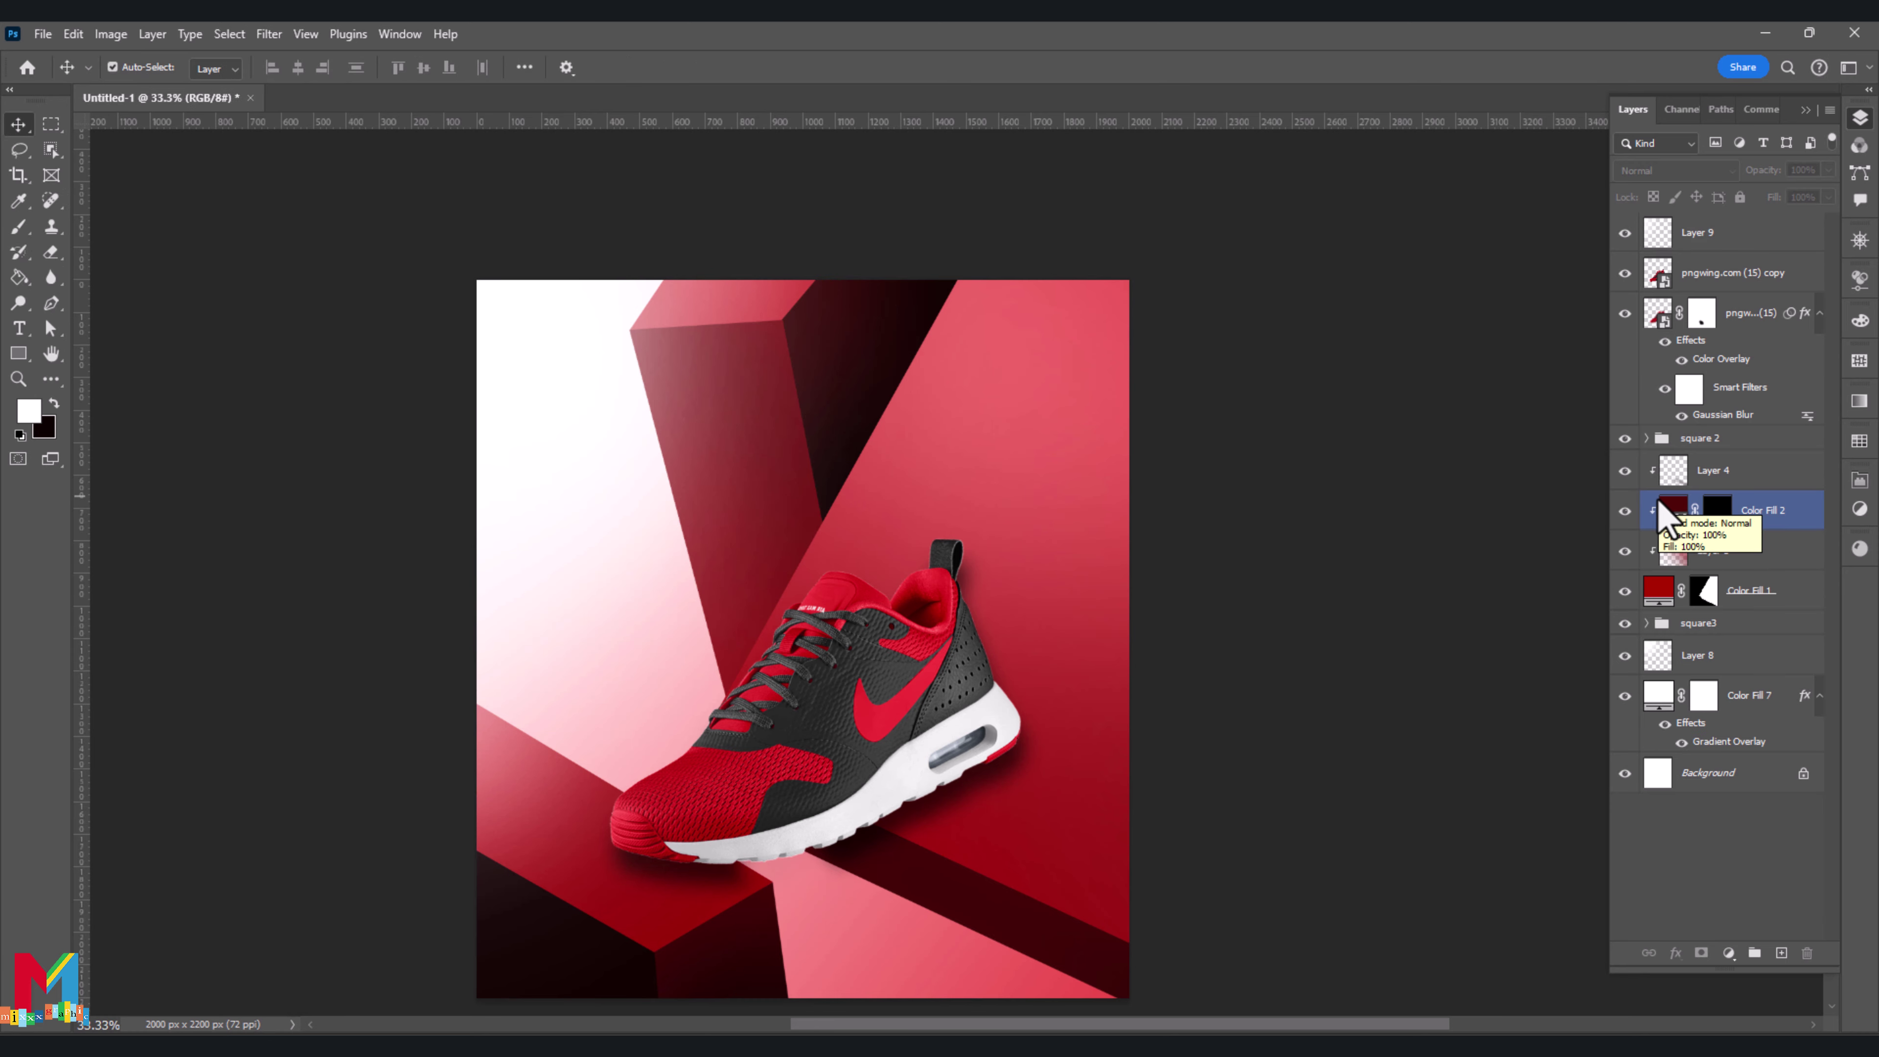
Add a brightening Curves 1 adjustment above the pngwing.com (15) copy shoe layer
left_click(1724, 273)
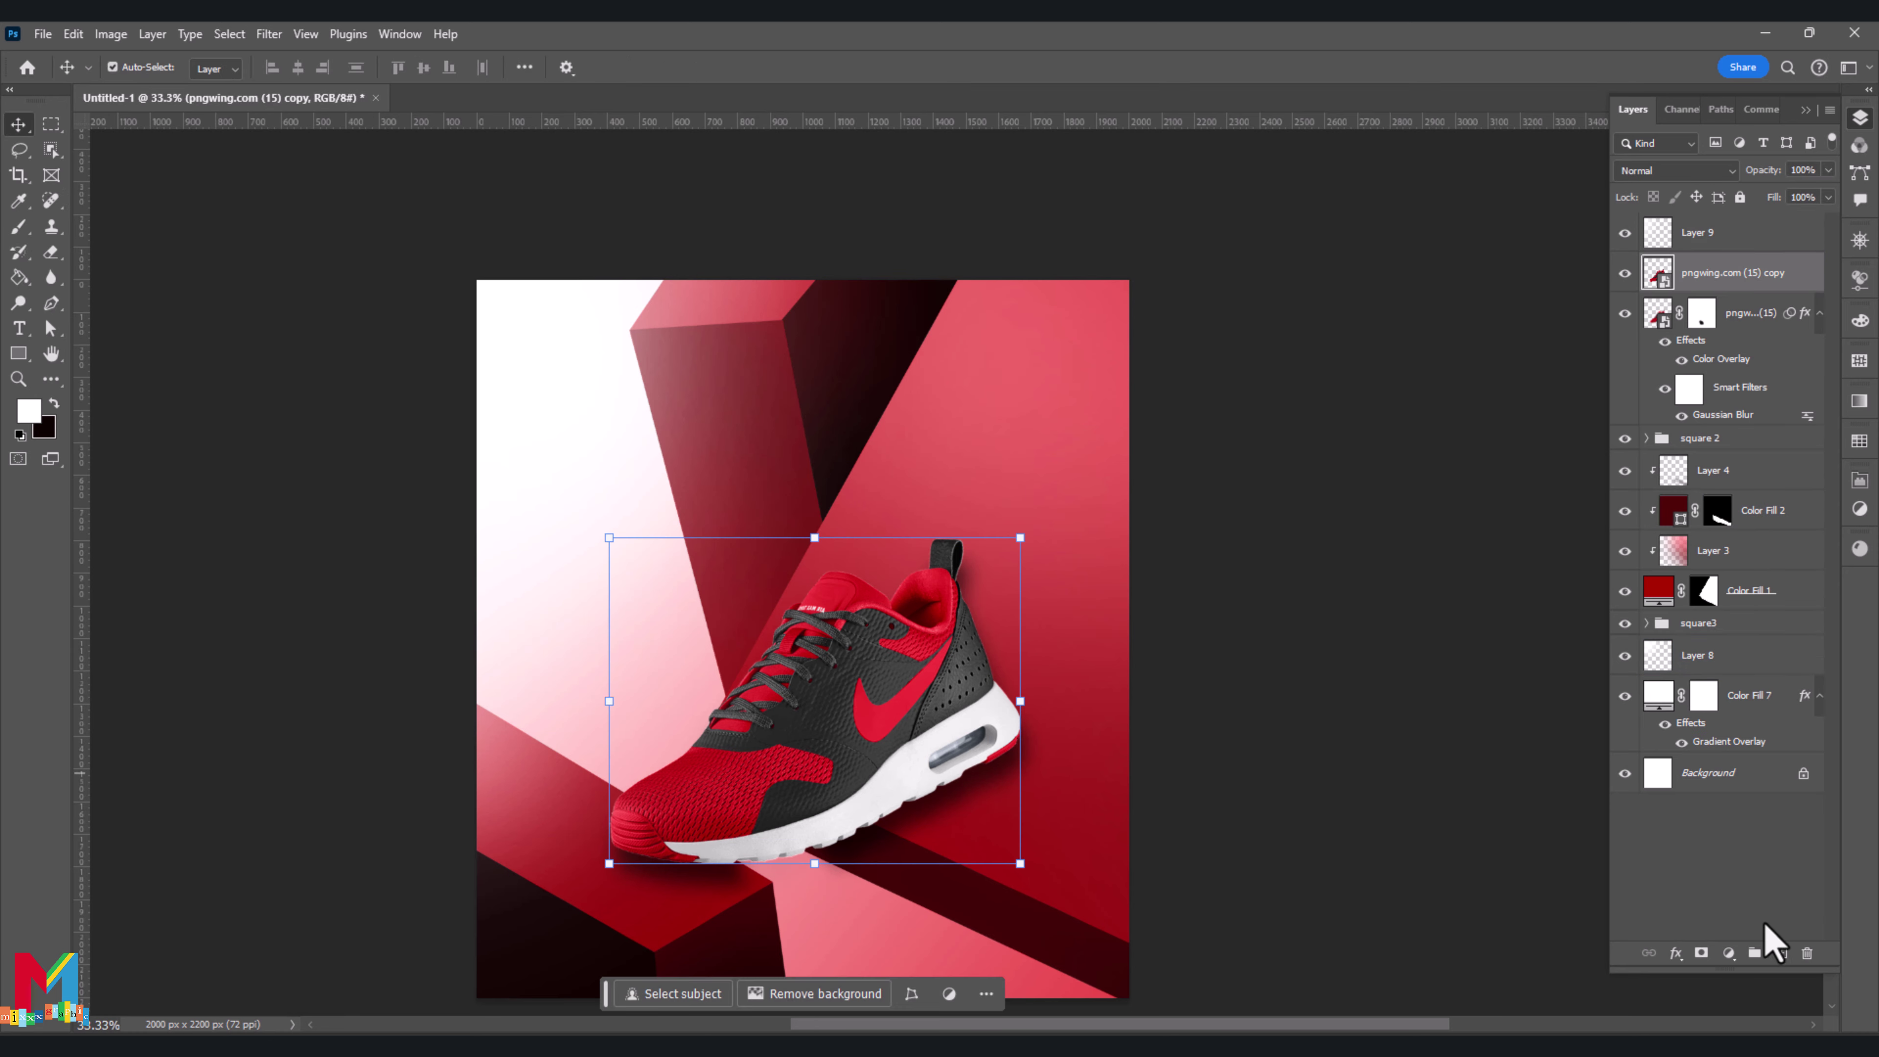
left_click(1729, 953)
left_click(1791, 703)
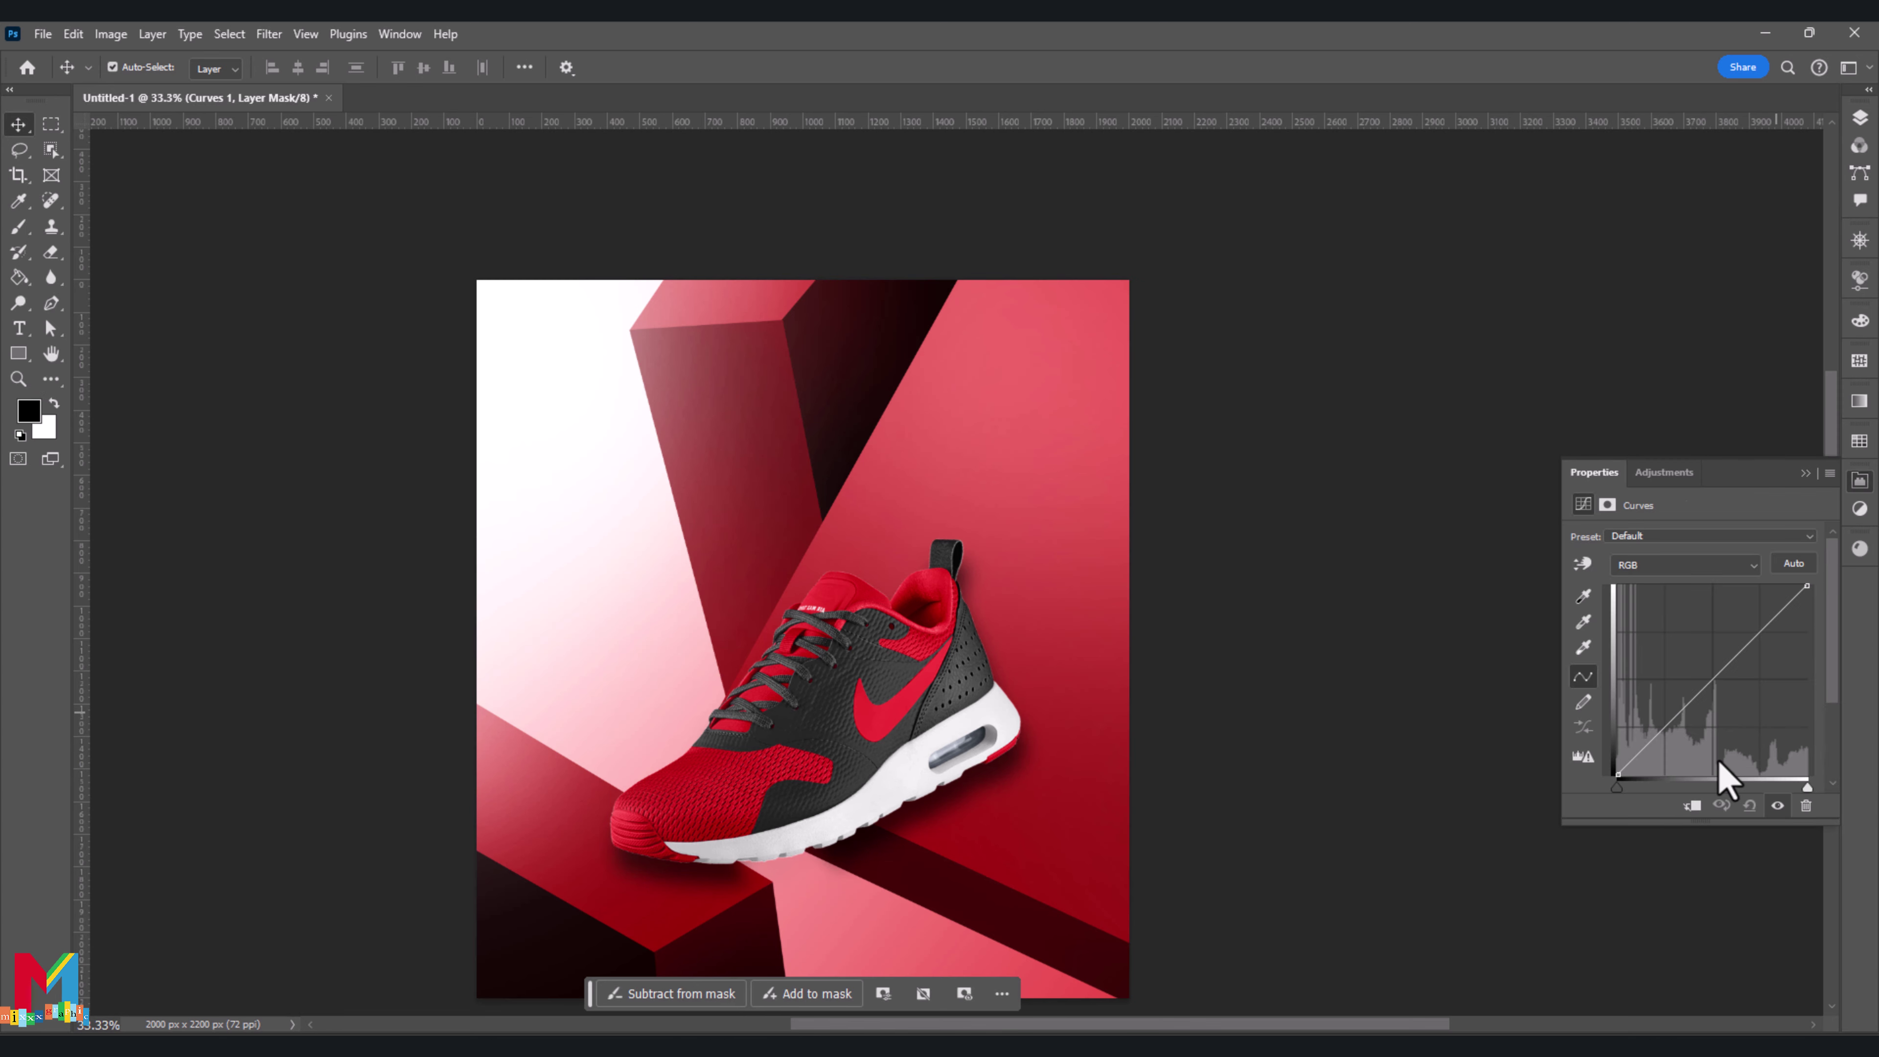
left_click_drag(1715, 692, 1688, 658)
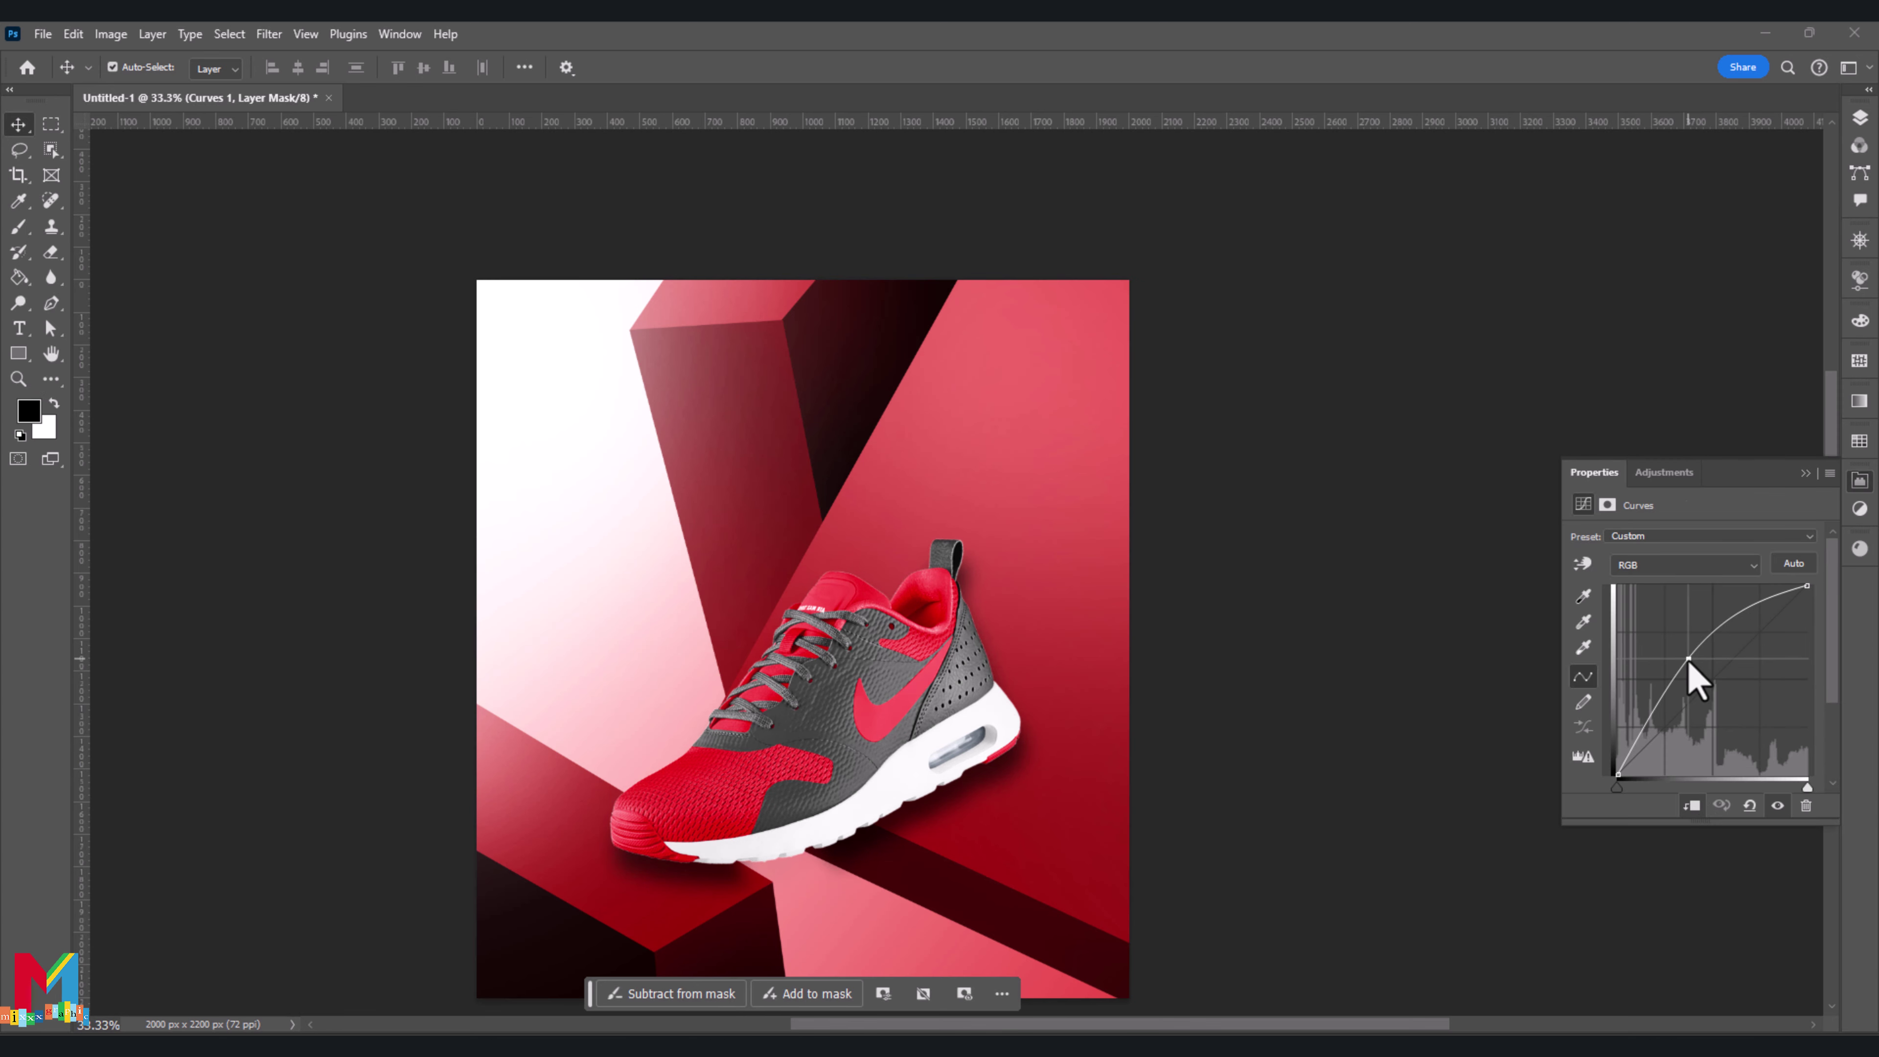
left_click(1860, 117)
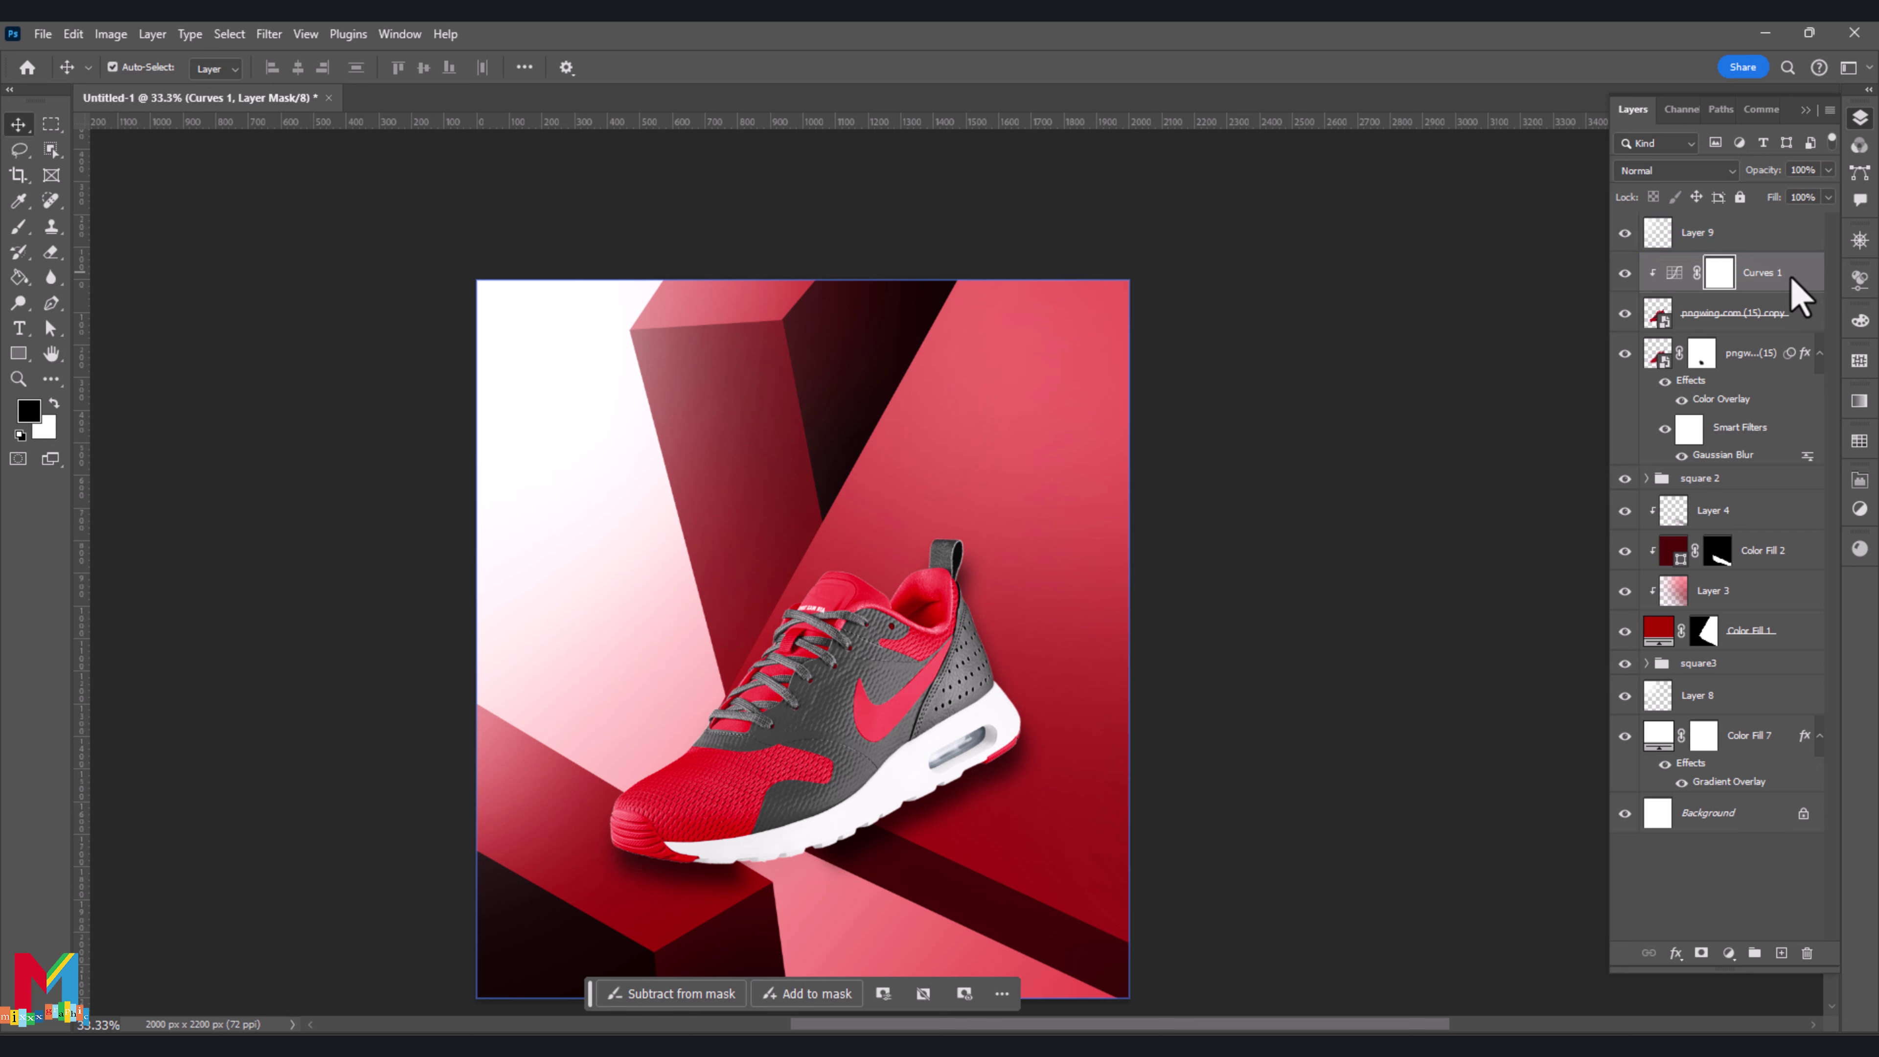
Invert the Curves 1 mask and brush white at 82% opacity over the shoe's laces
key("ctrl+i")
left_click(19, 228)
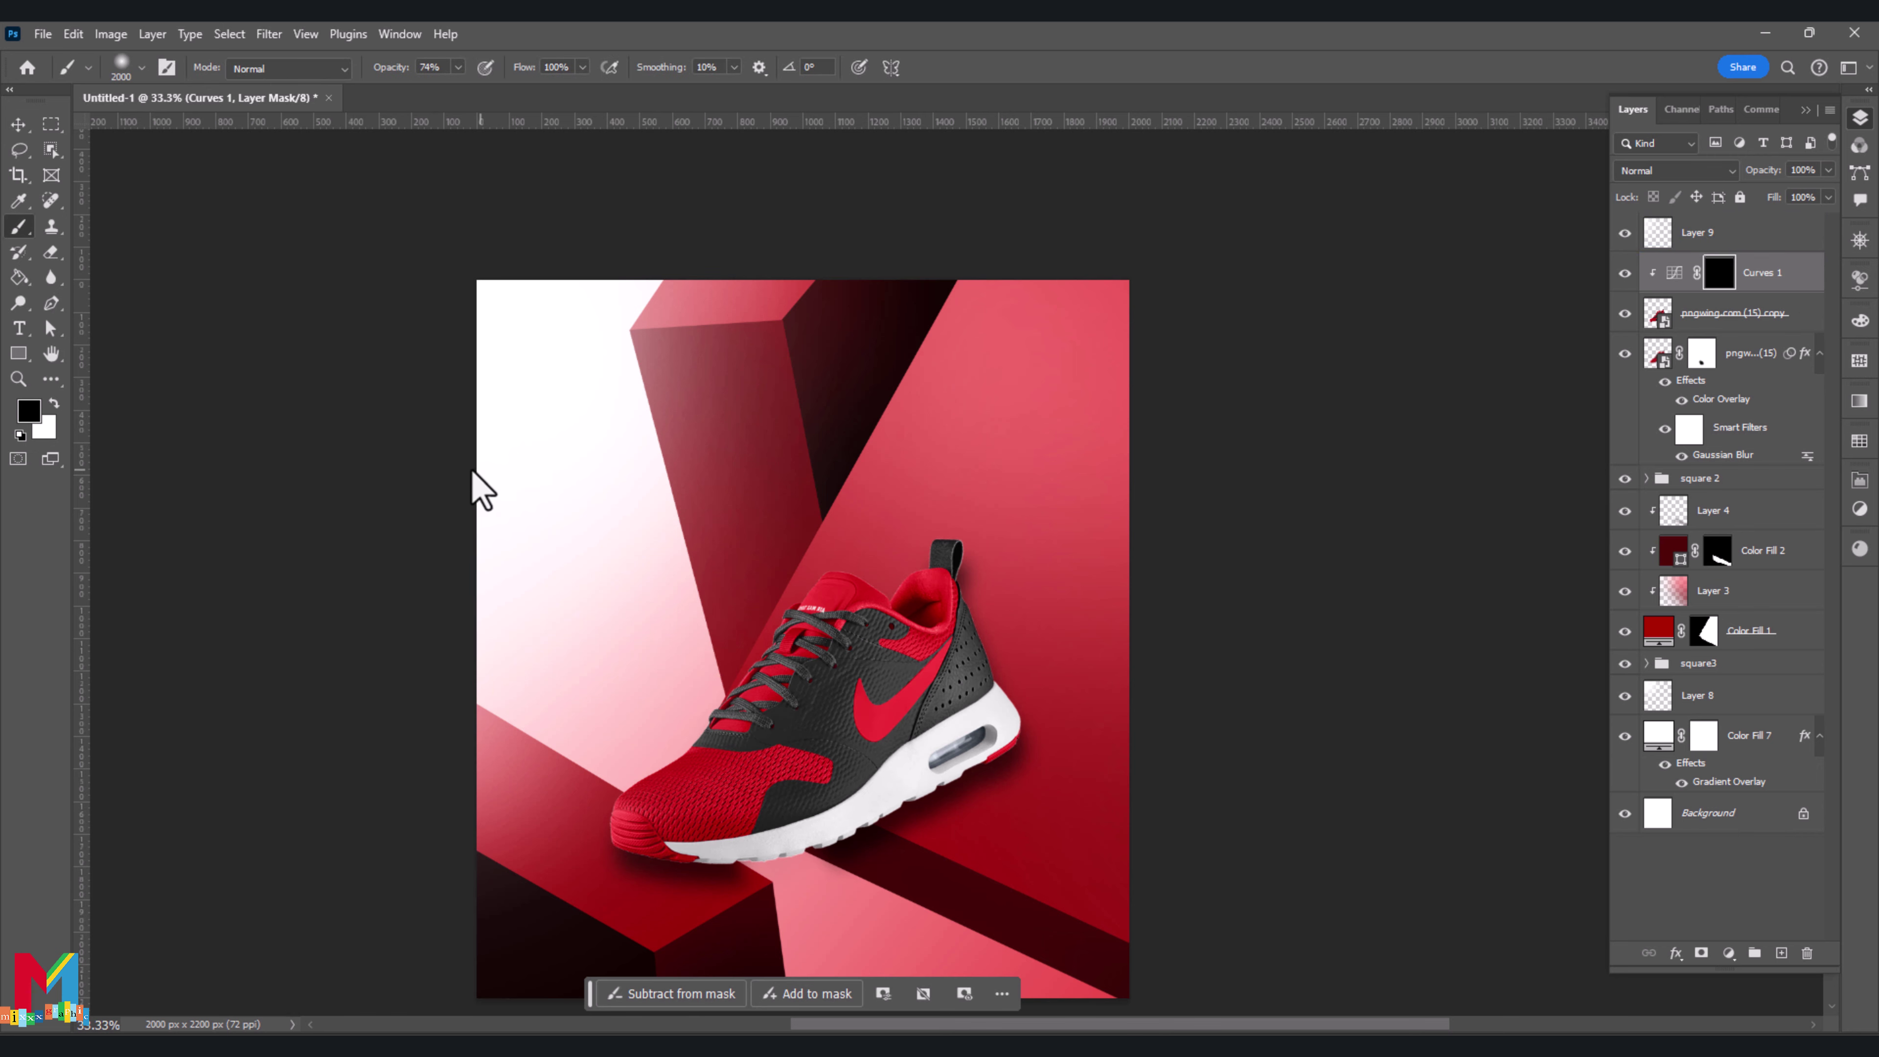
key("bracketleft")
key("bracketleft")
key("bracketleft")
key("x")
left_click(459, 68)
left_click_drag(464, 87, 473, 87)
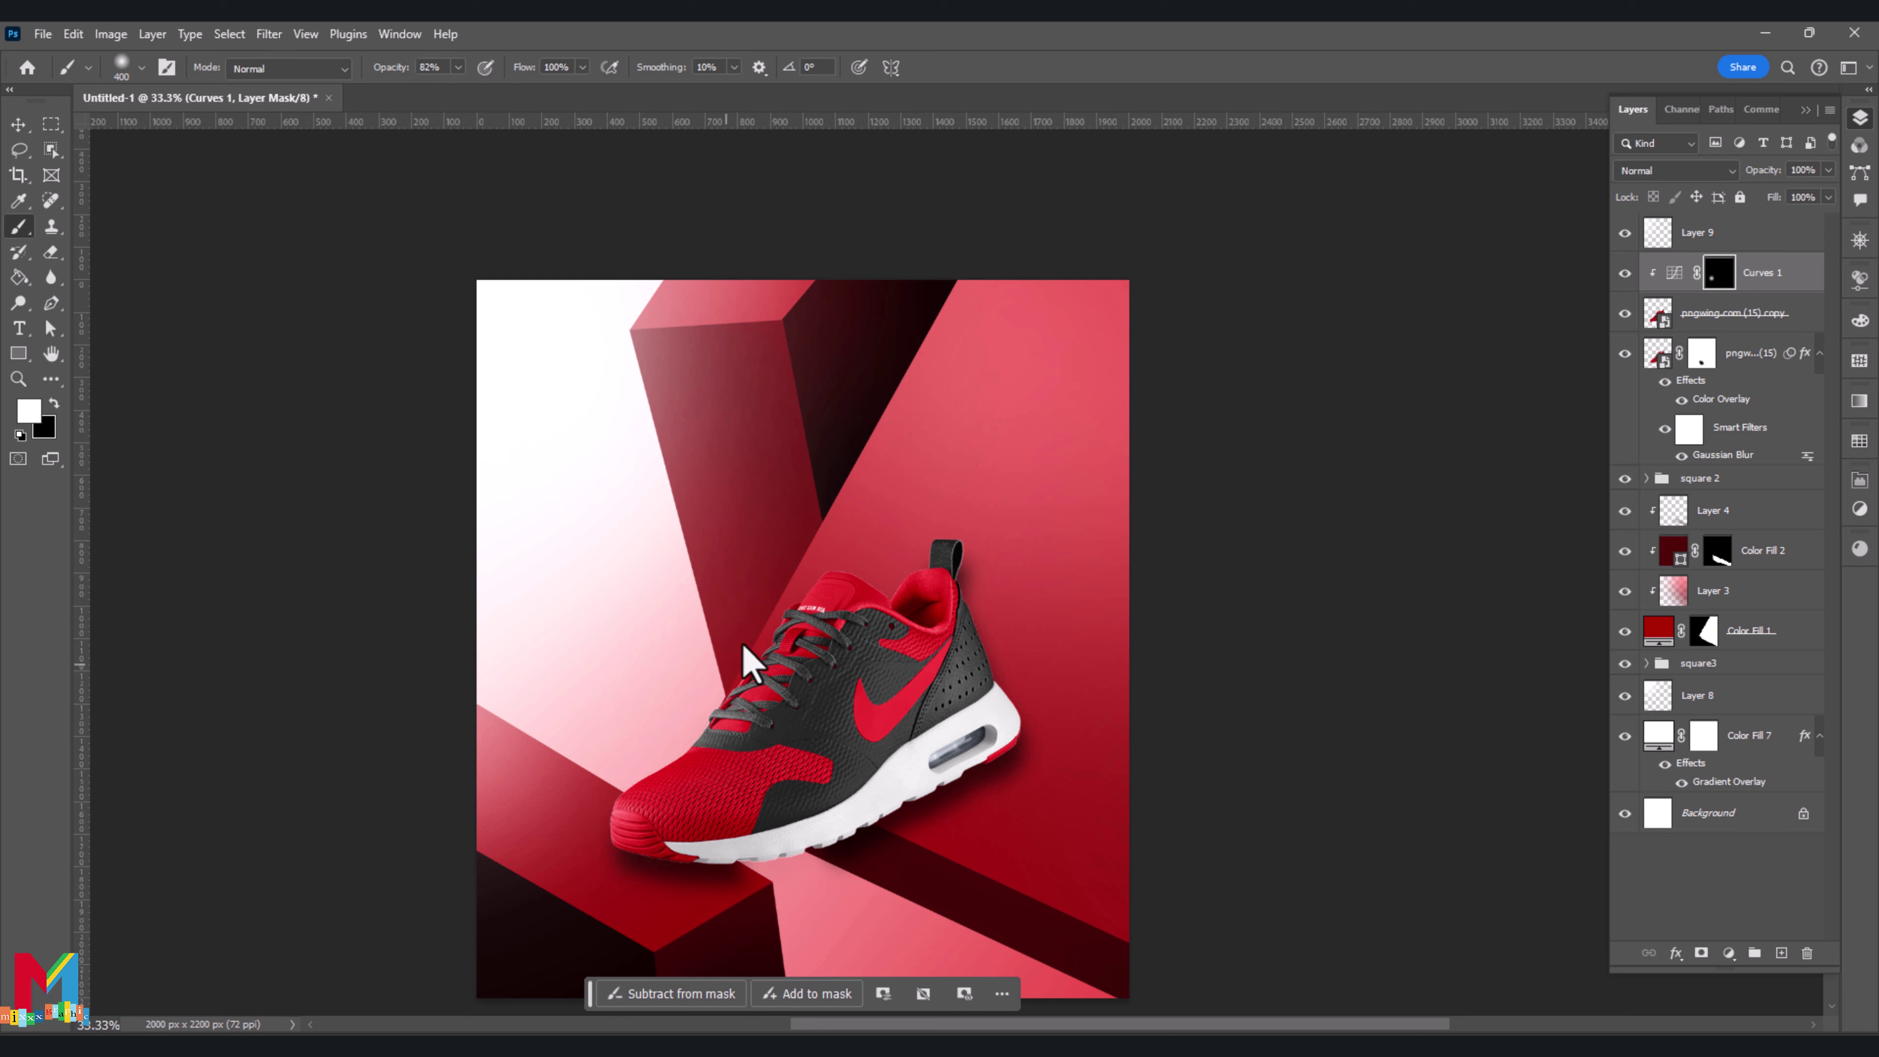
left_click_drag(746, 659, 747, 685)
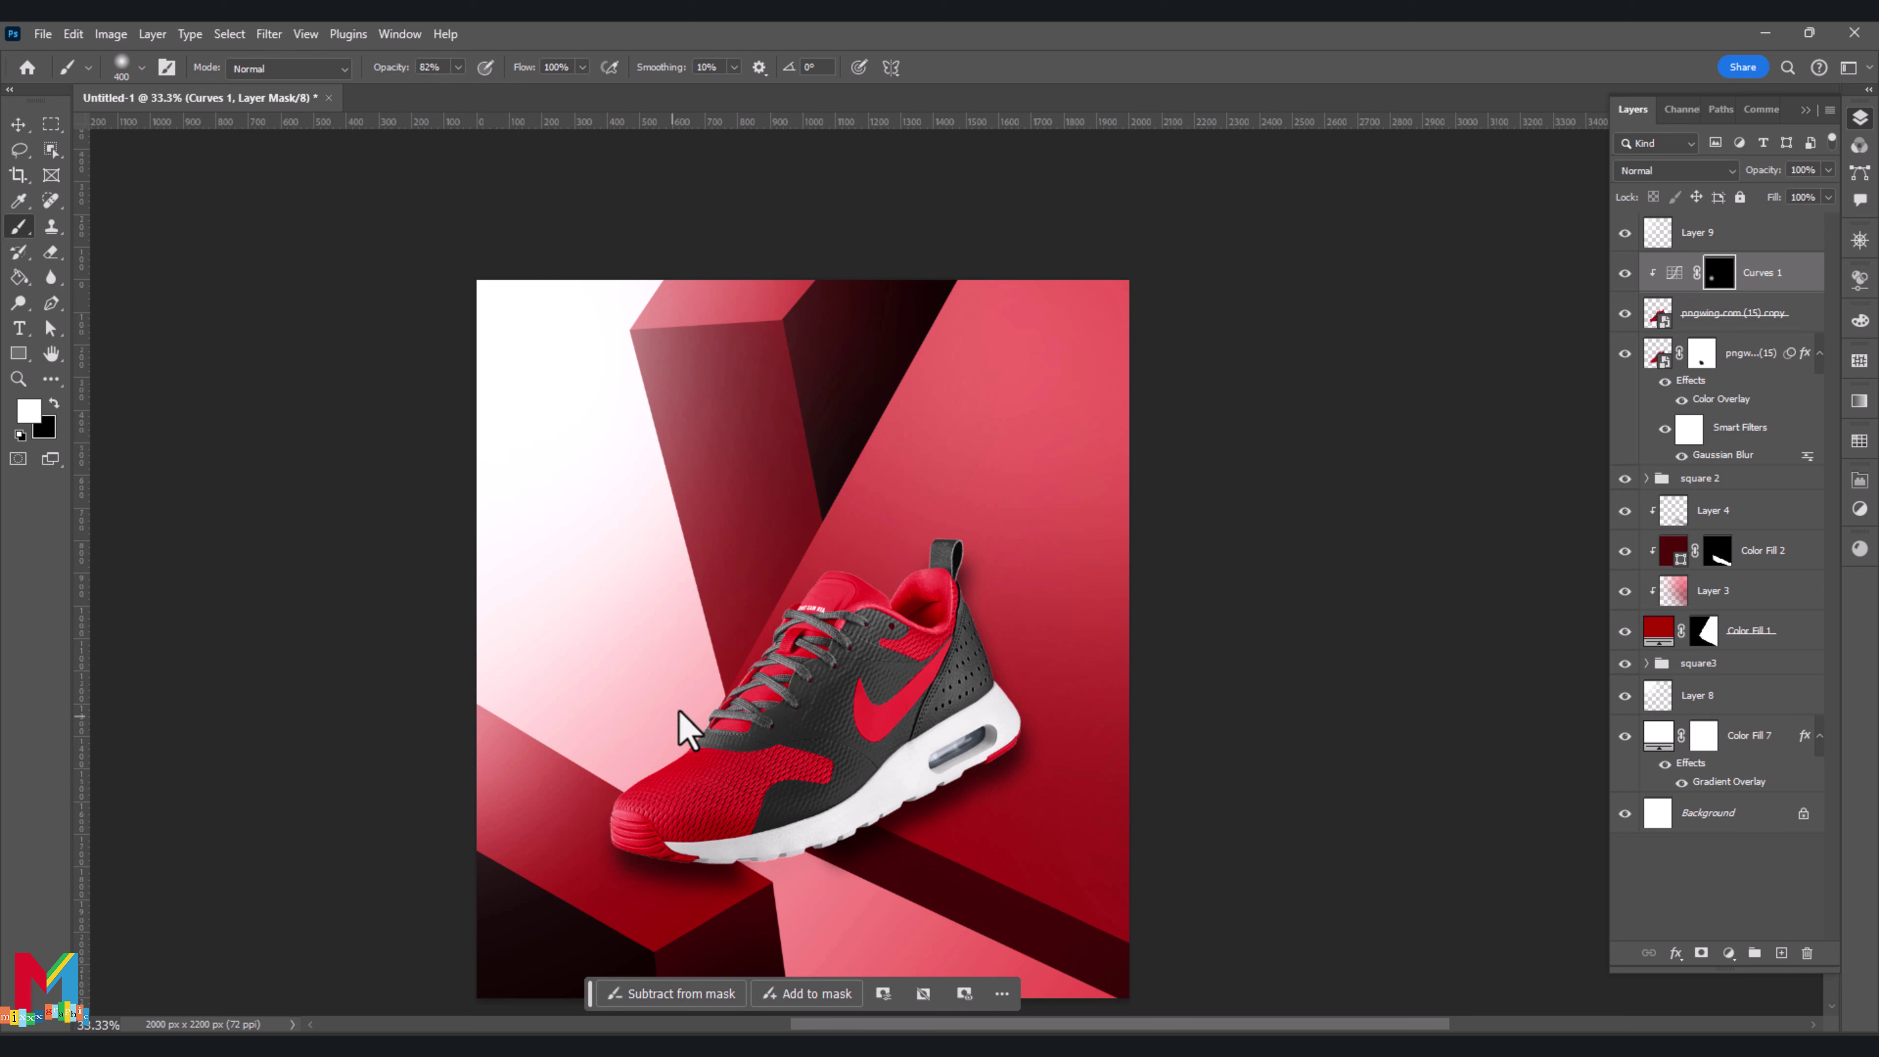
left_click(1716, 324)
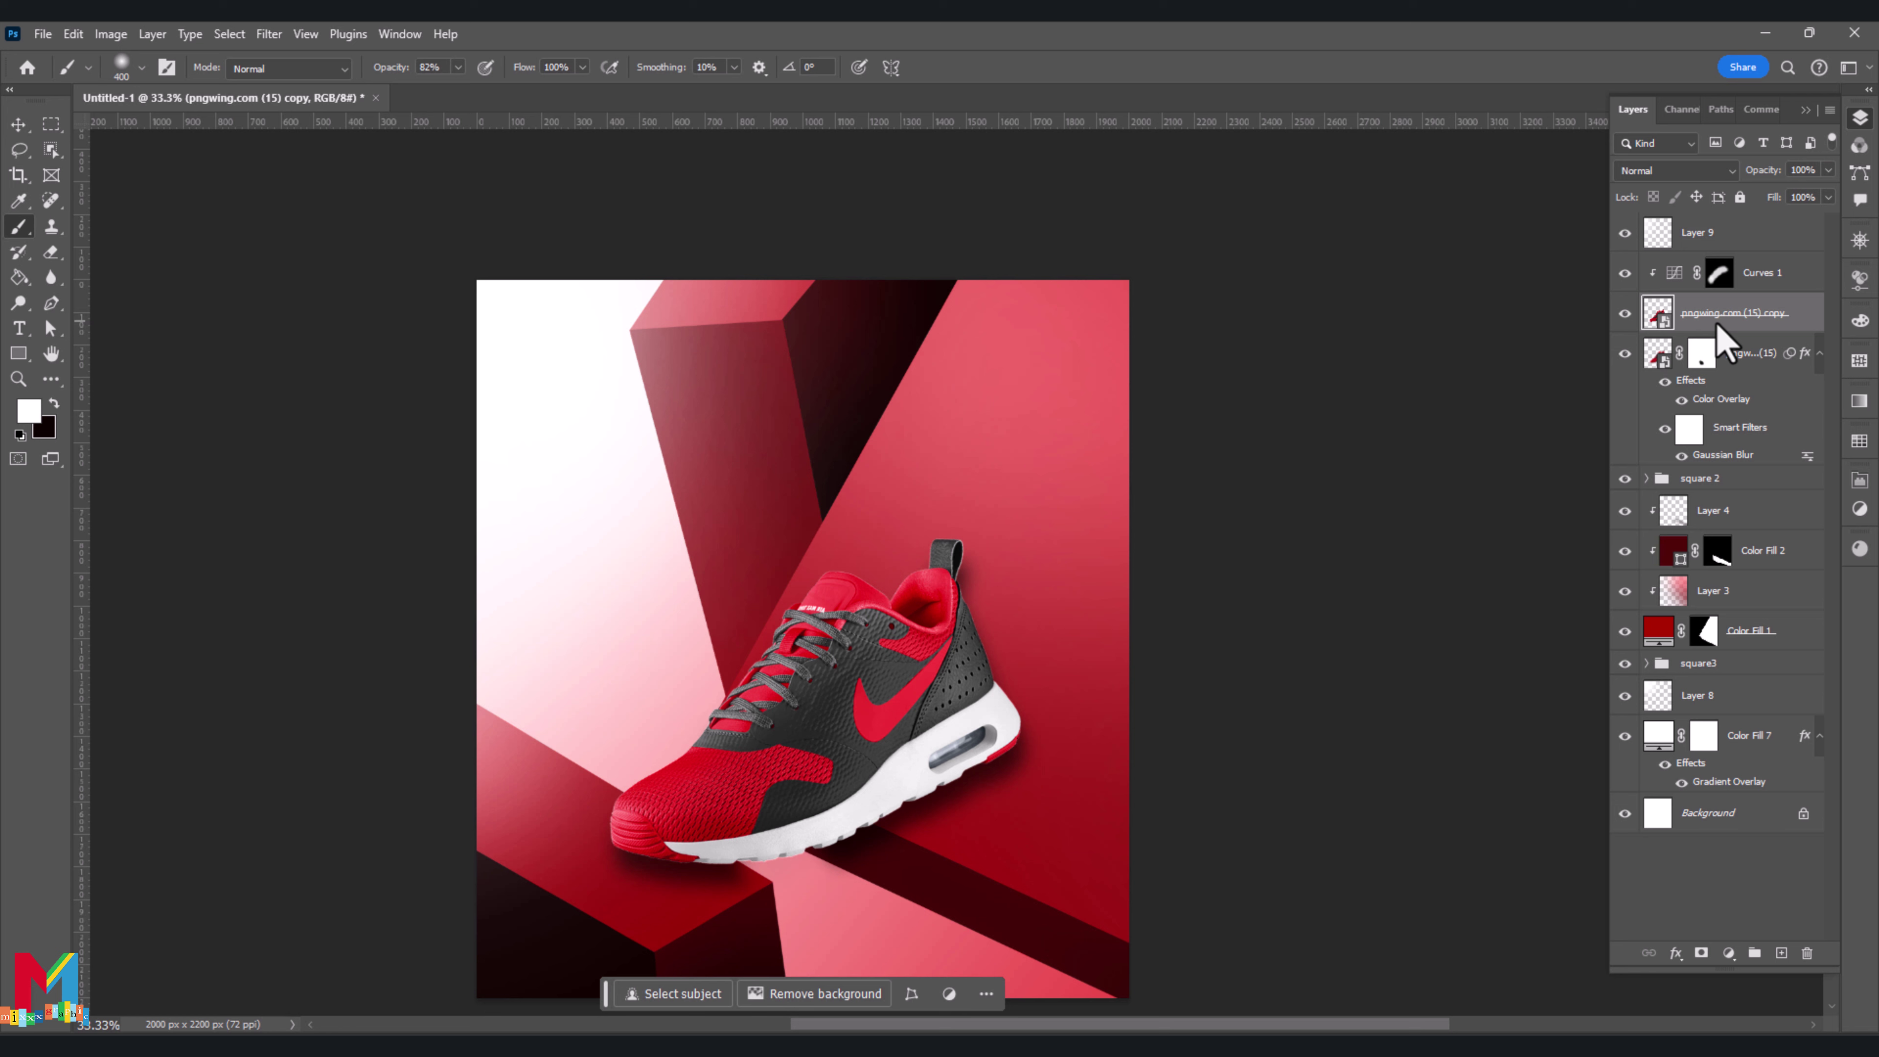
Add a darkening Curves 2 adjustment clipped to the shoe copy
left_click(1730, 954)
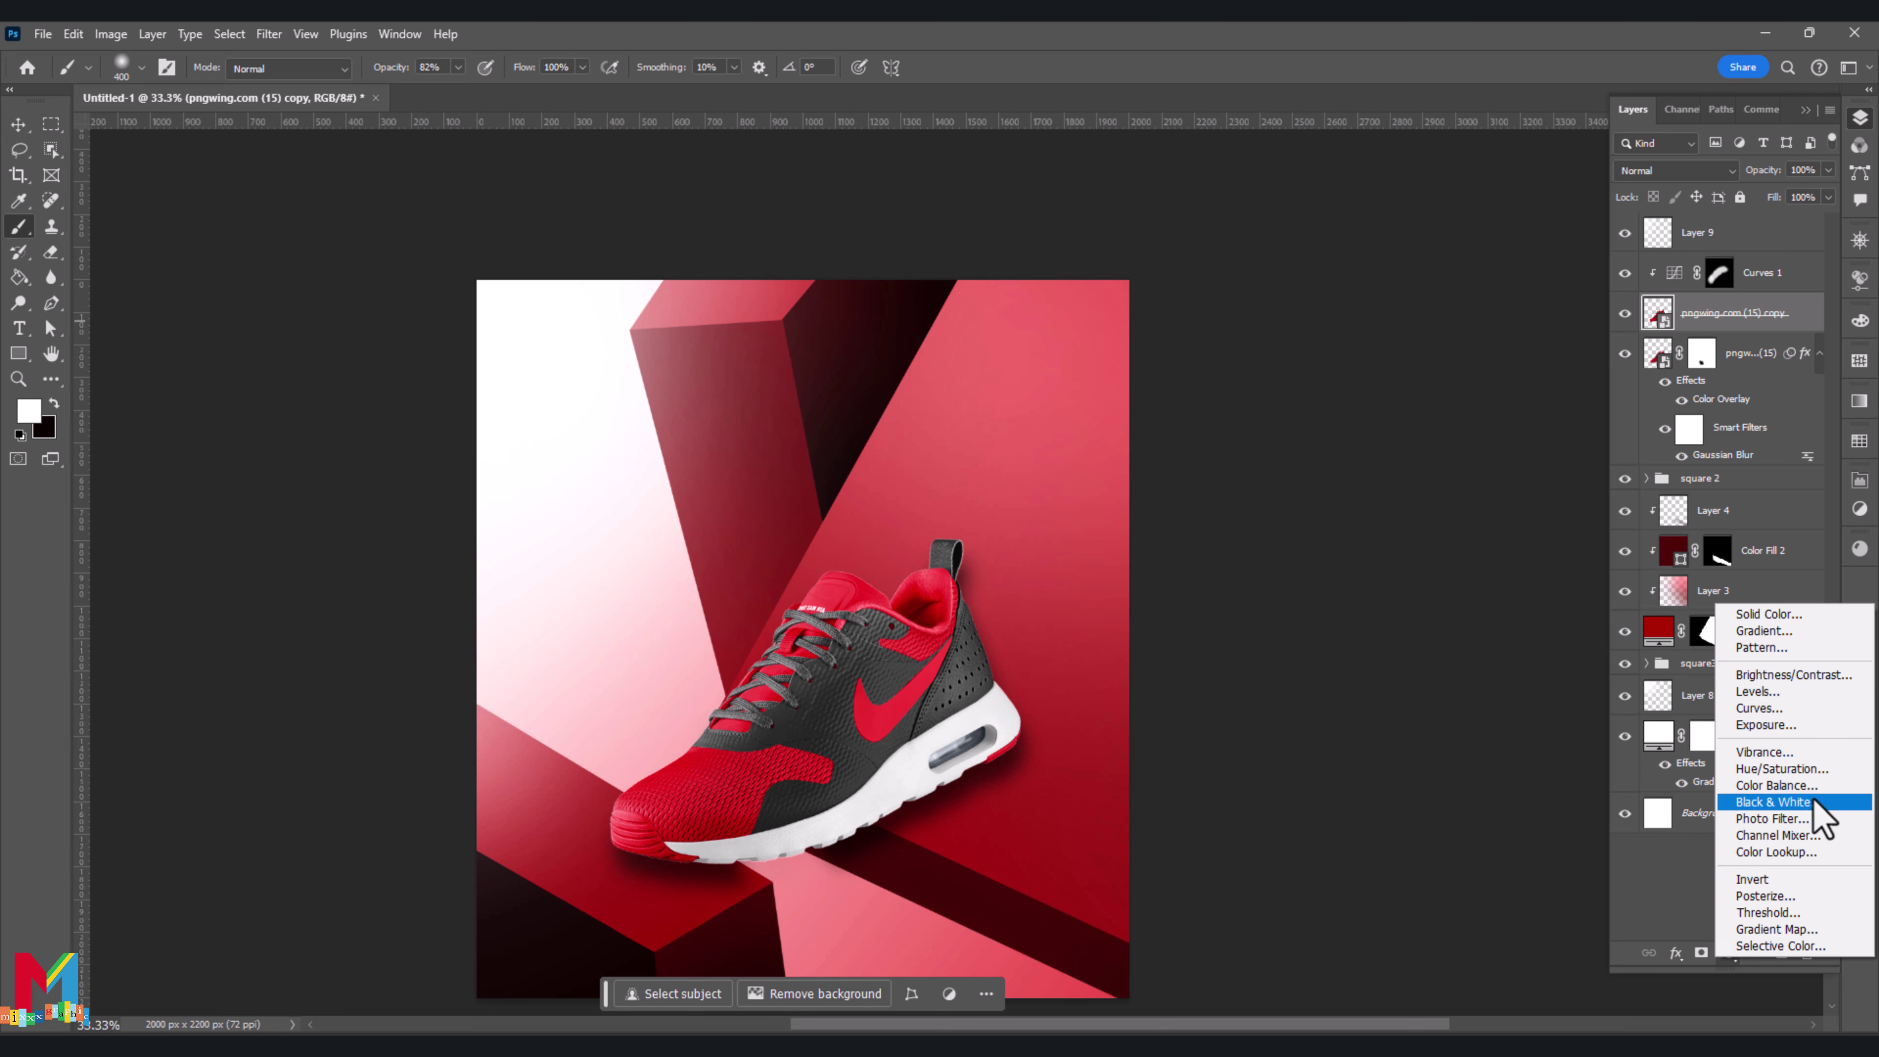
left_click(1759, 708)
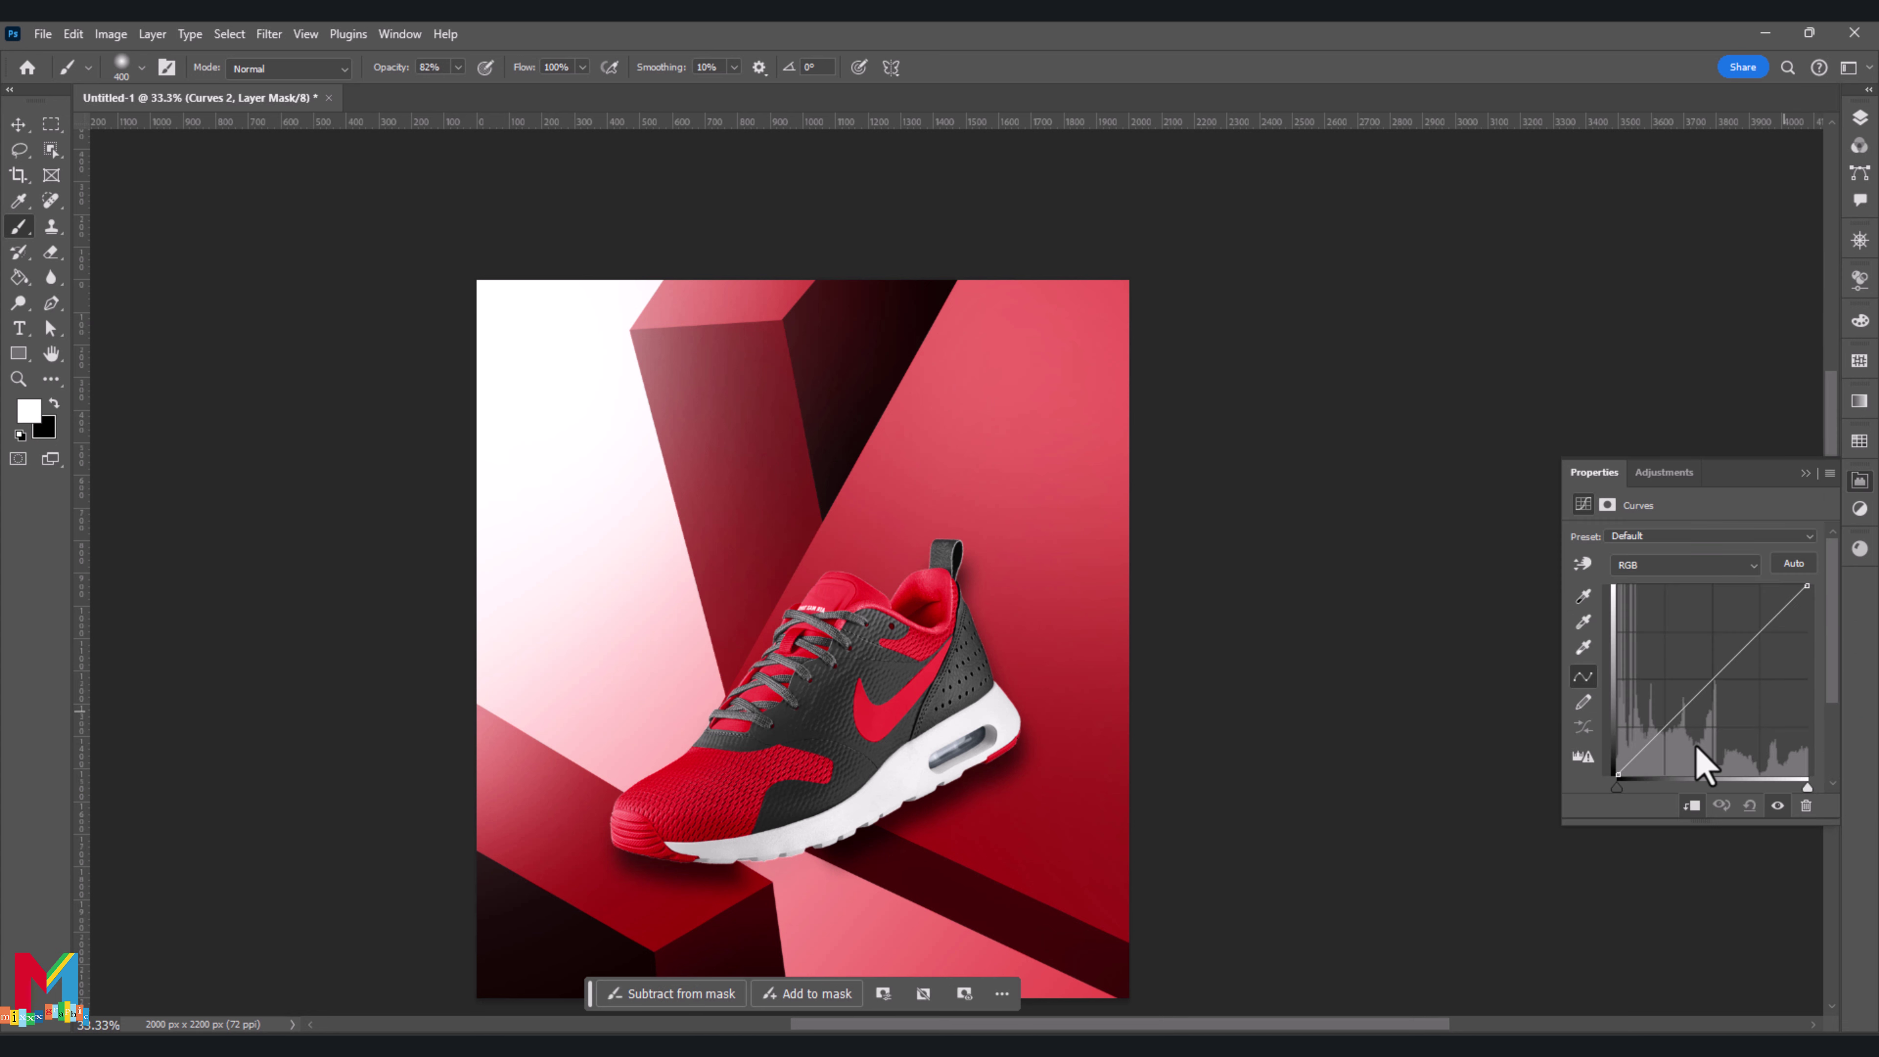
left_click_drag(1700, 763, 1711, 722)
left_click(1805, 473)
left_click(1860, 119)
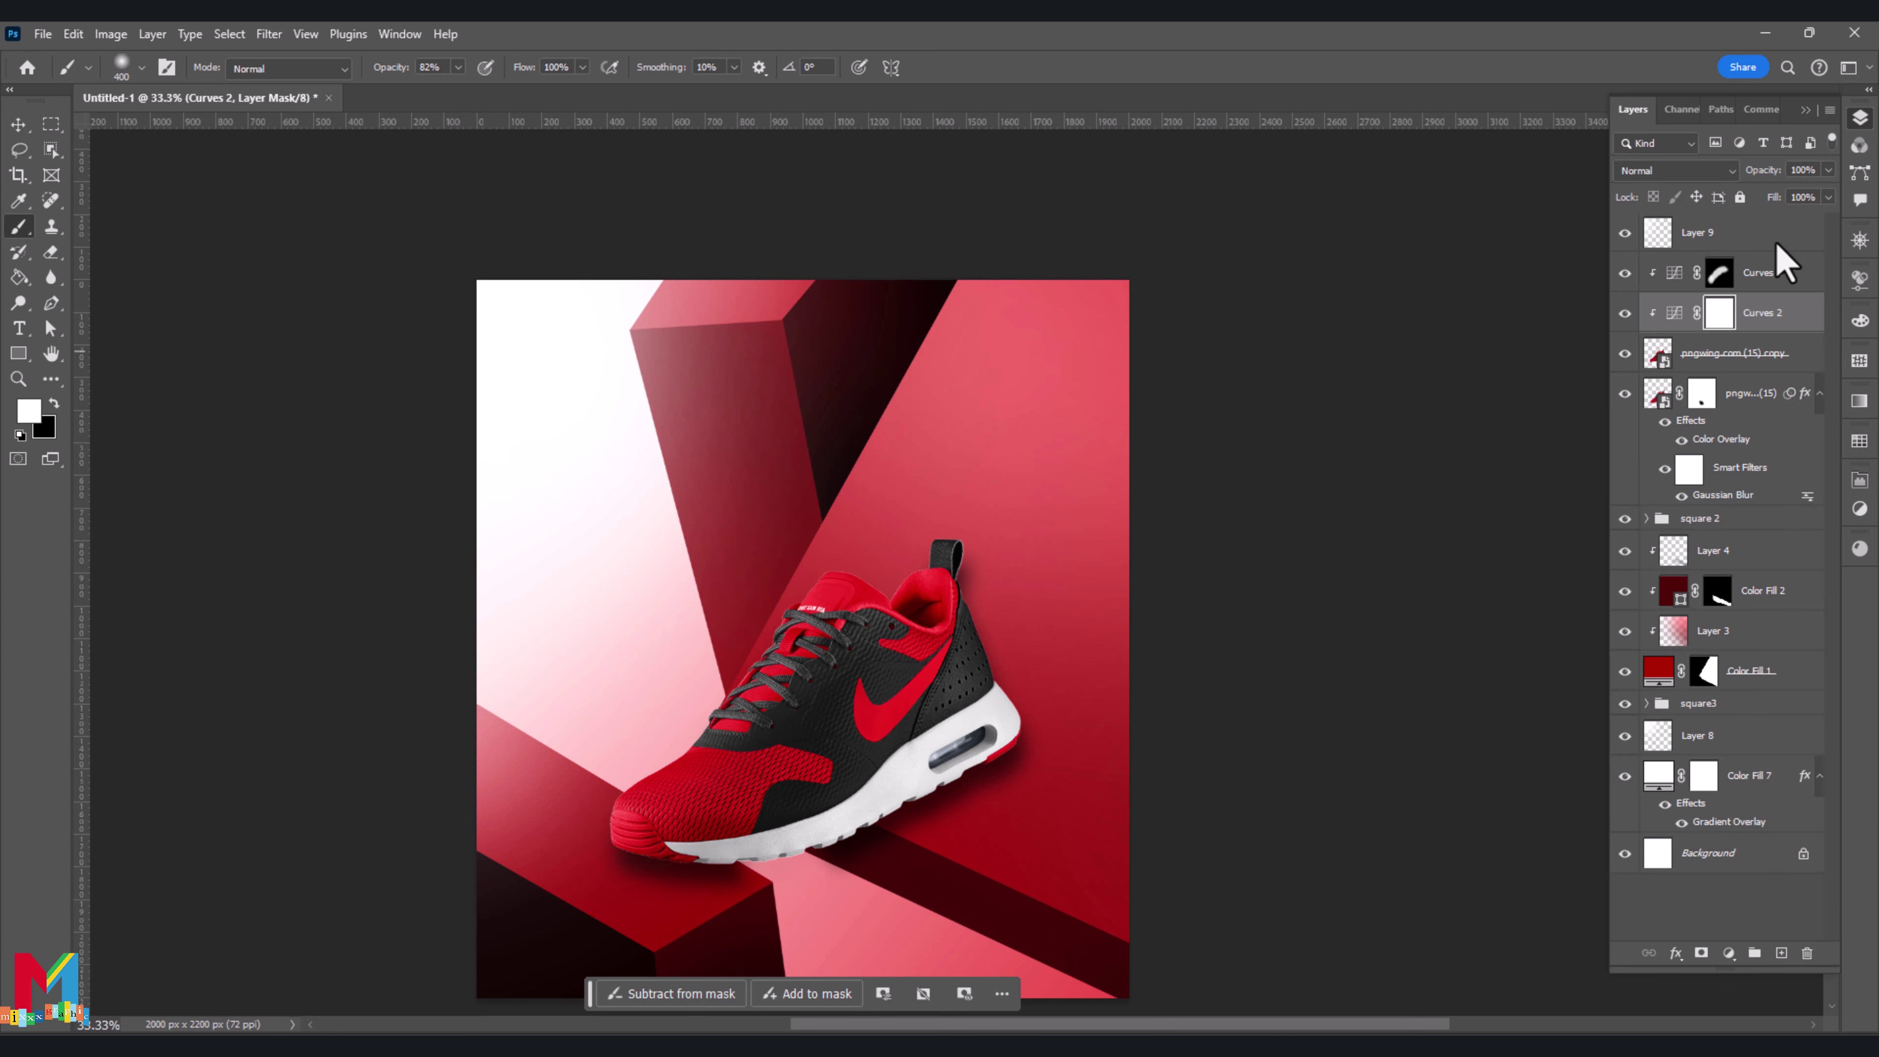
Invert the Curves 2 mask and paint the darkening back along the sole
key("ctrl+i")
mouse_move(967, 699)
left_mouse_down()
mouse_move(962, 741)
mouse_move(814, 825)
left_mouse_up()
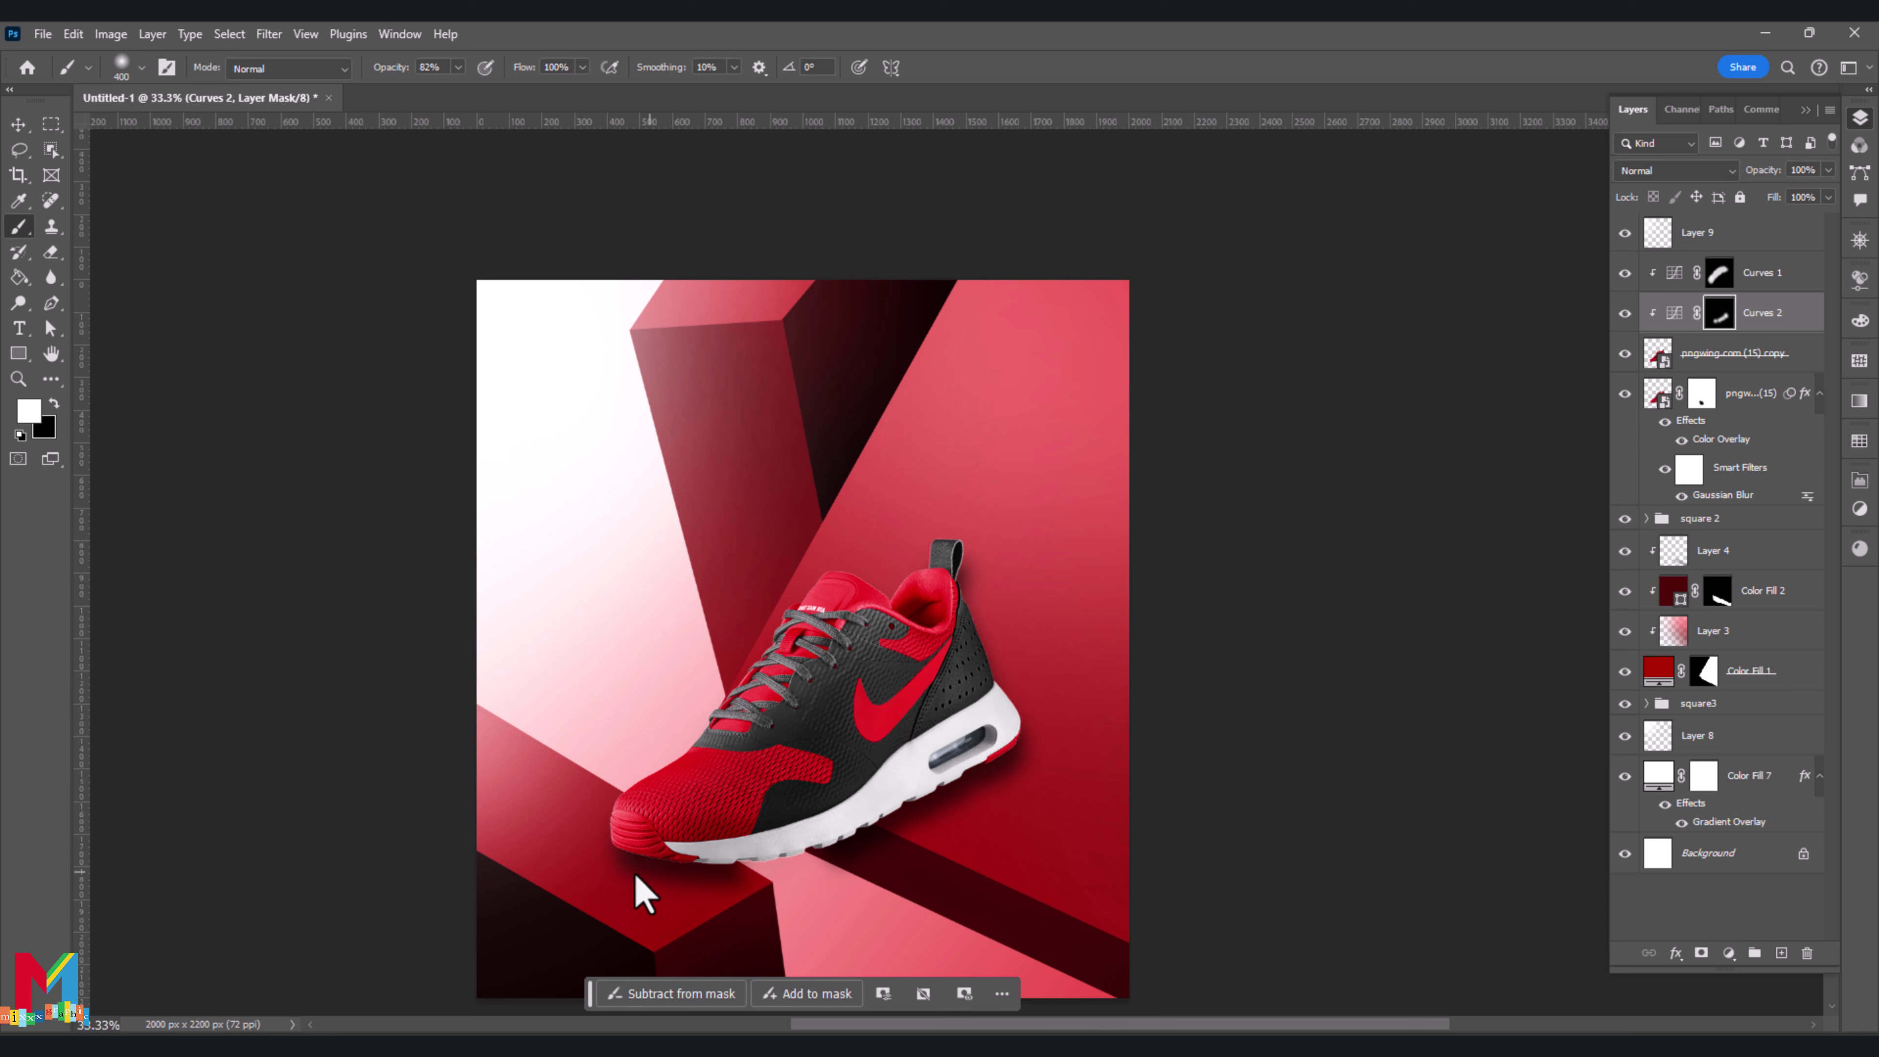
left_click(19, 124)
left_click(215, 367)
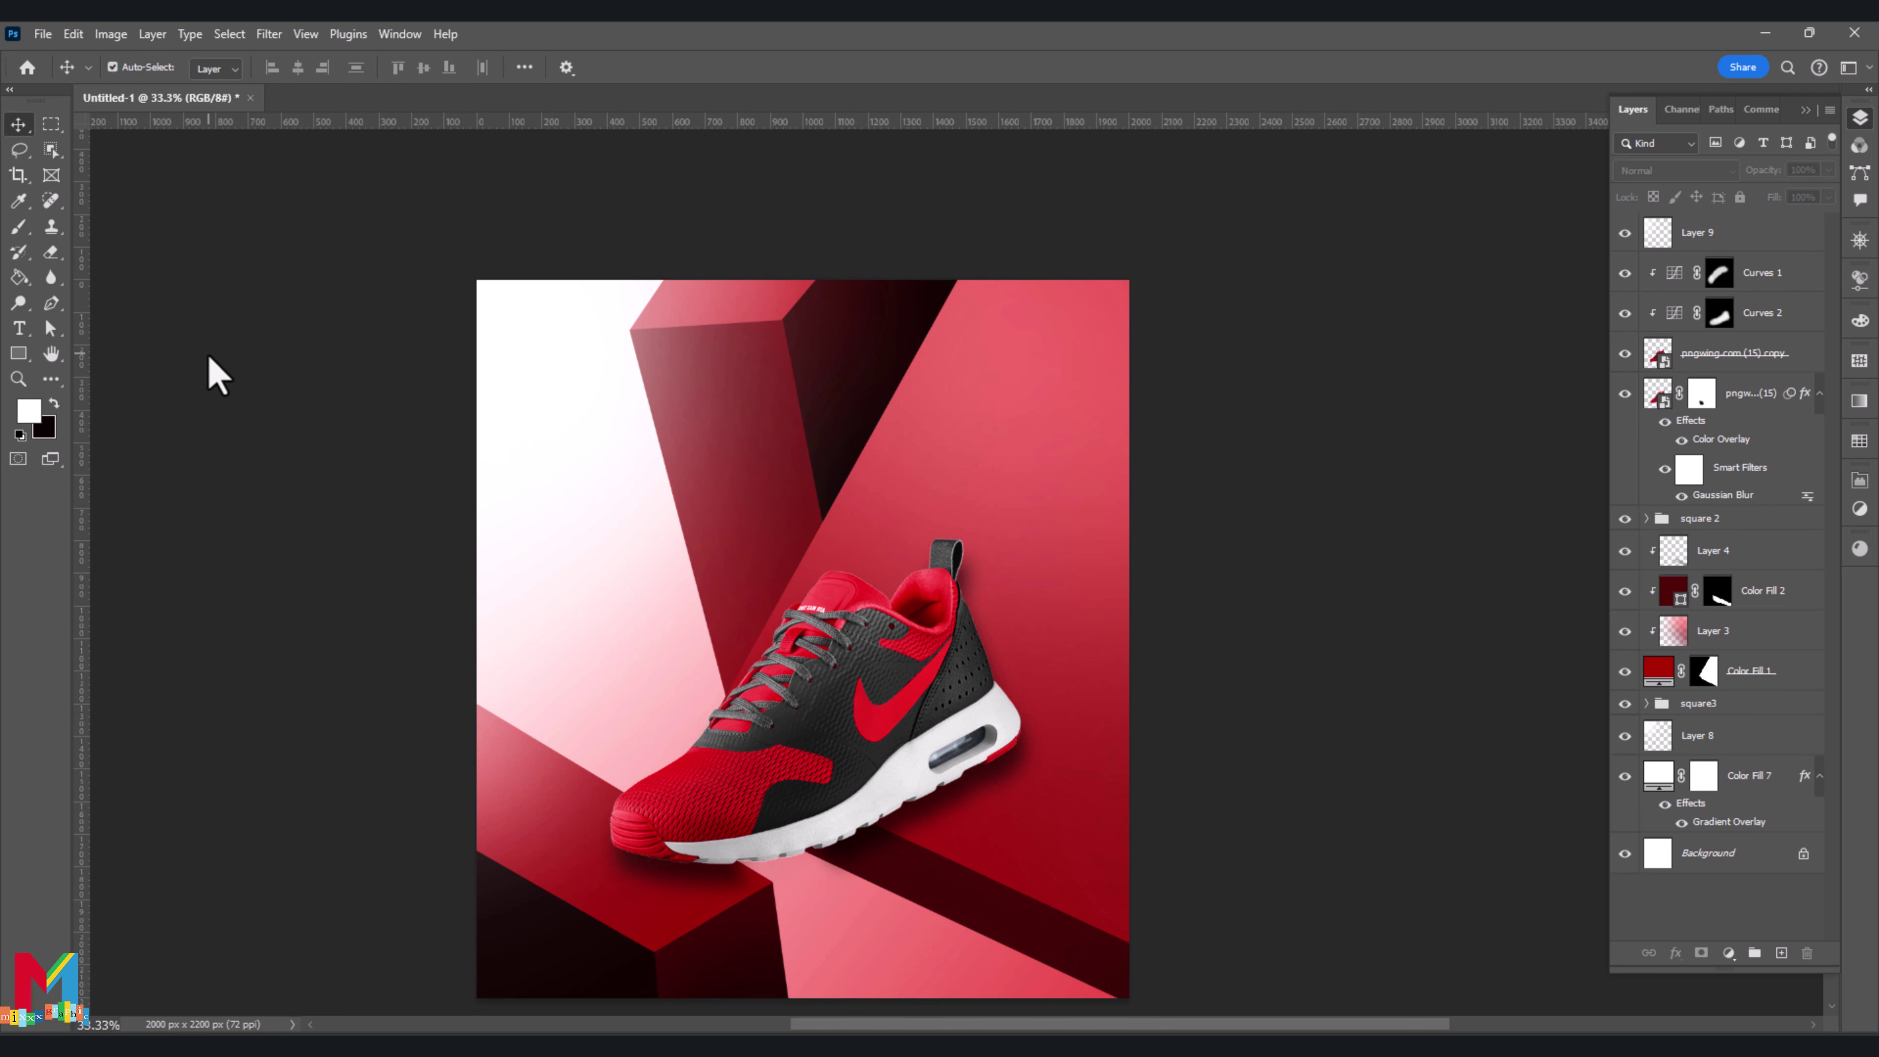
scroll(281, 396, "down", 1)
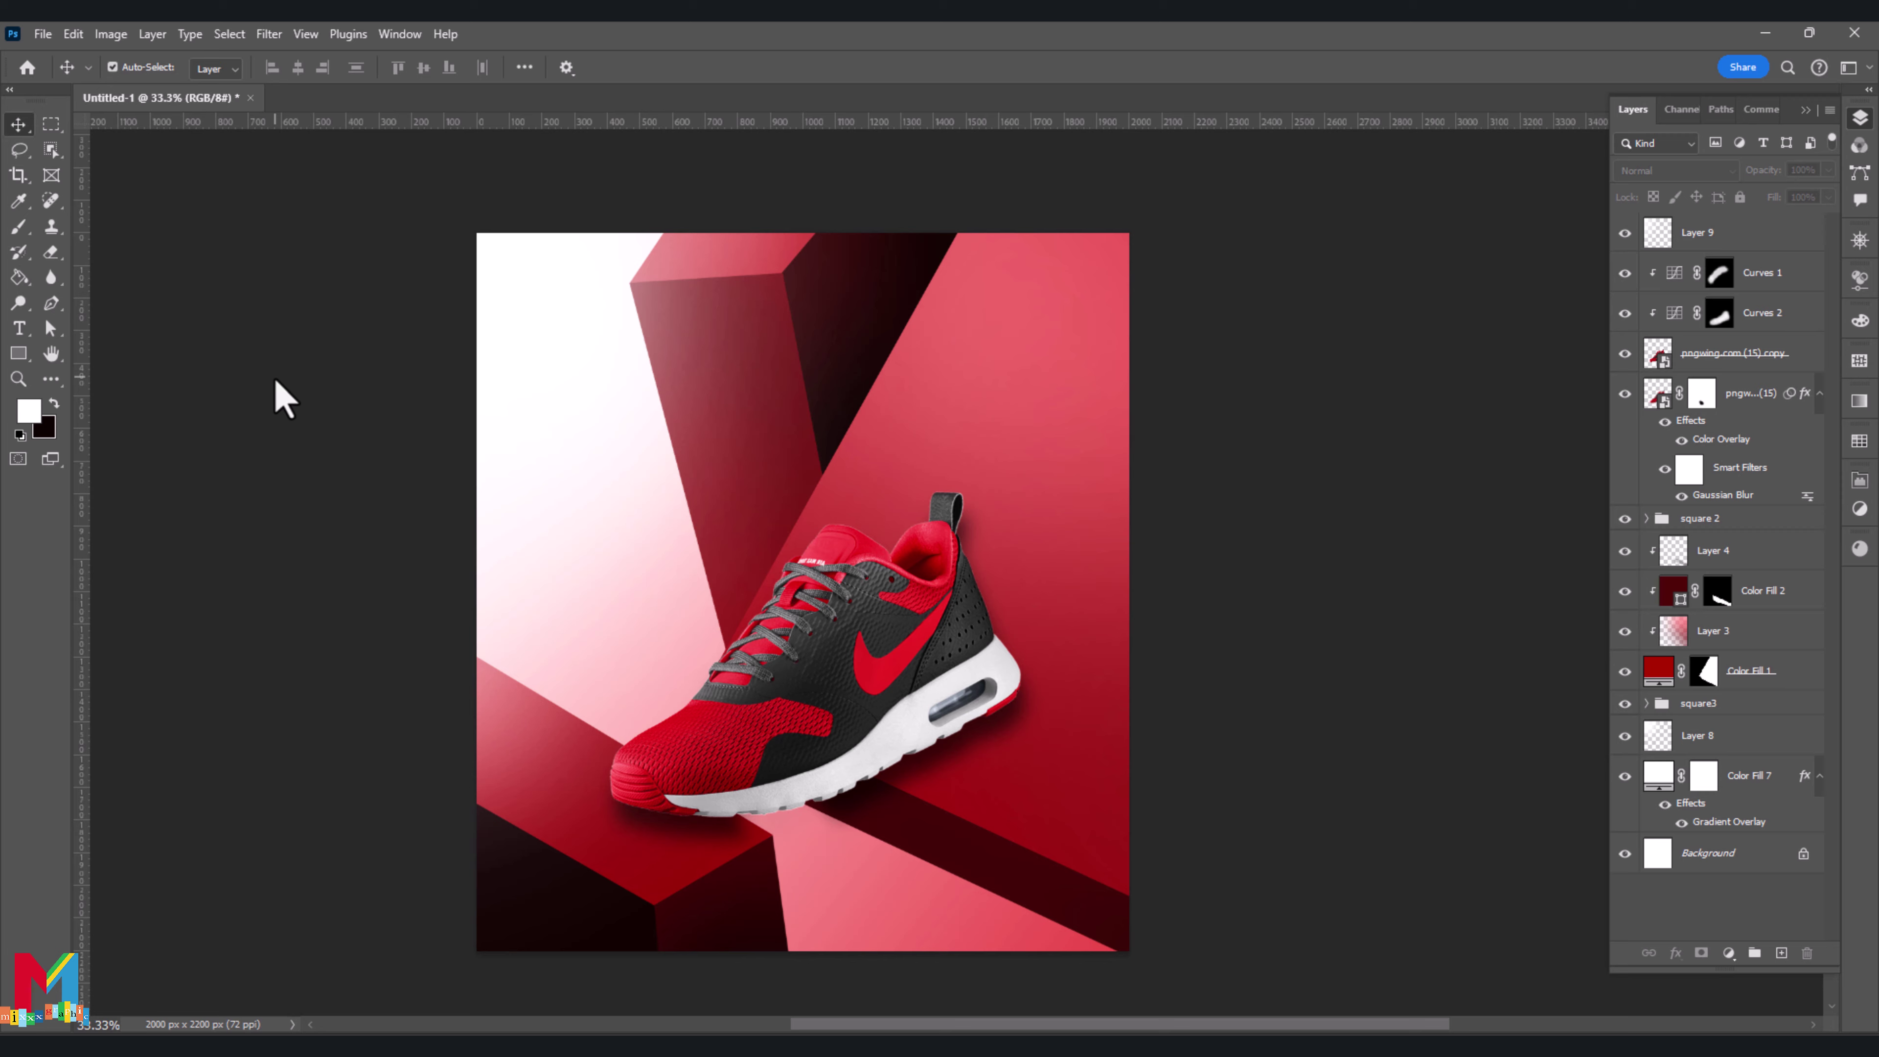
Place the Jordan Jumpman logo as an embedded image above Layer 9
left_click(1724, 233)
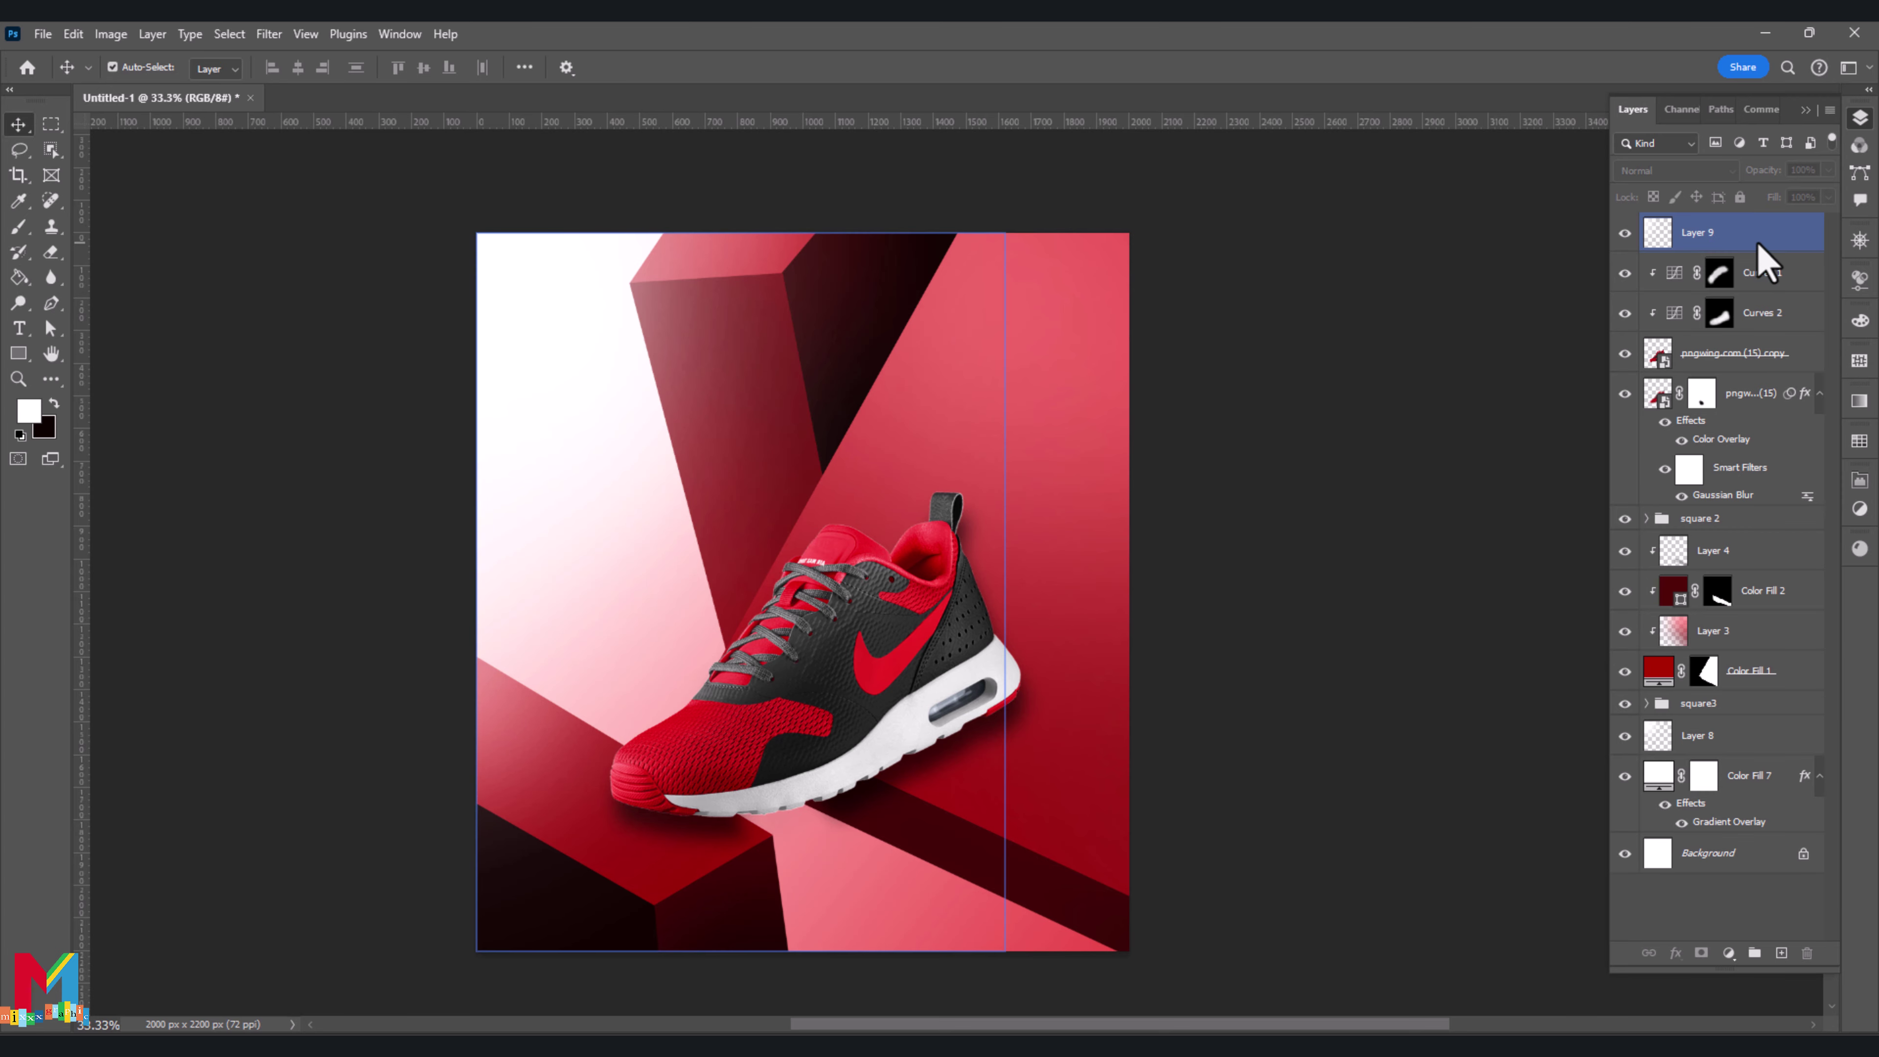
left_click(42, 33)
left_click(174, 462)
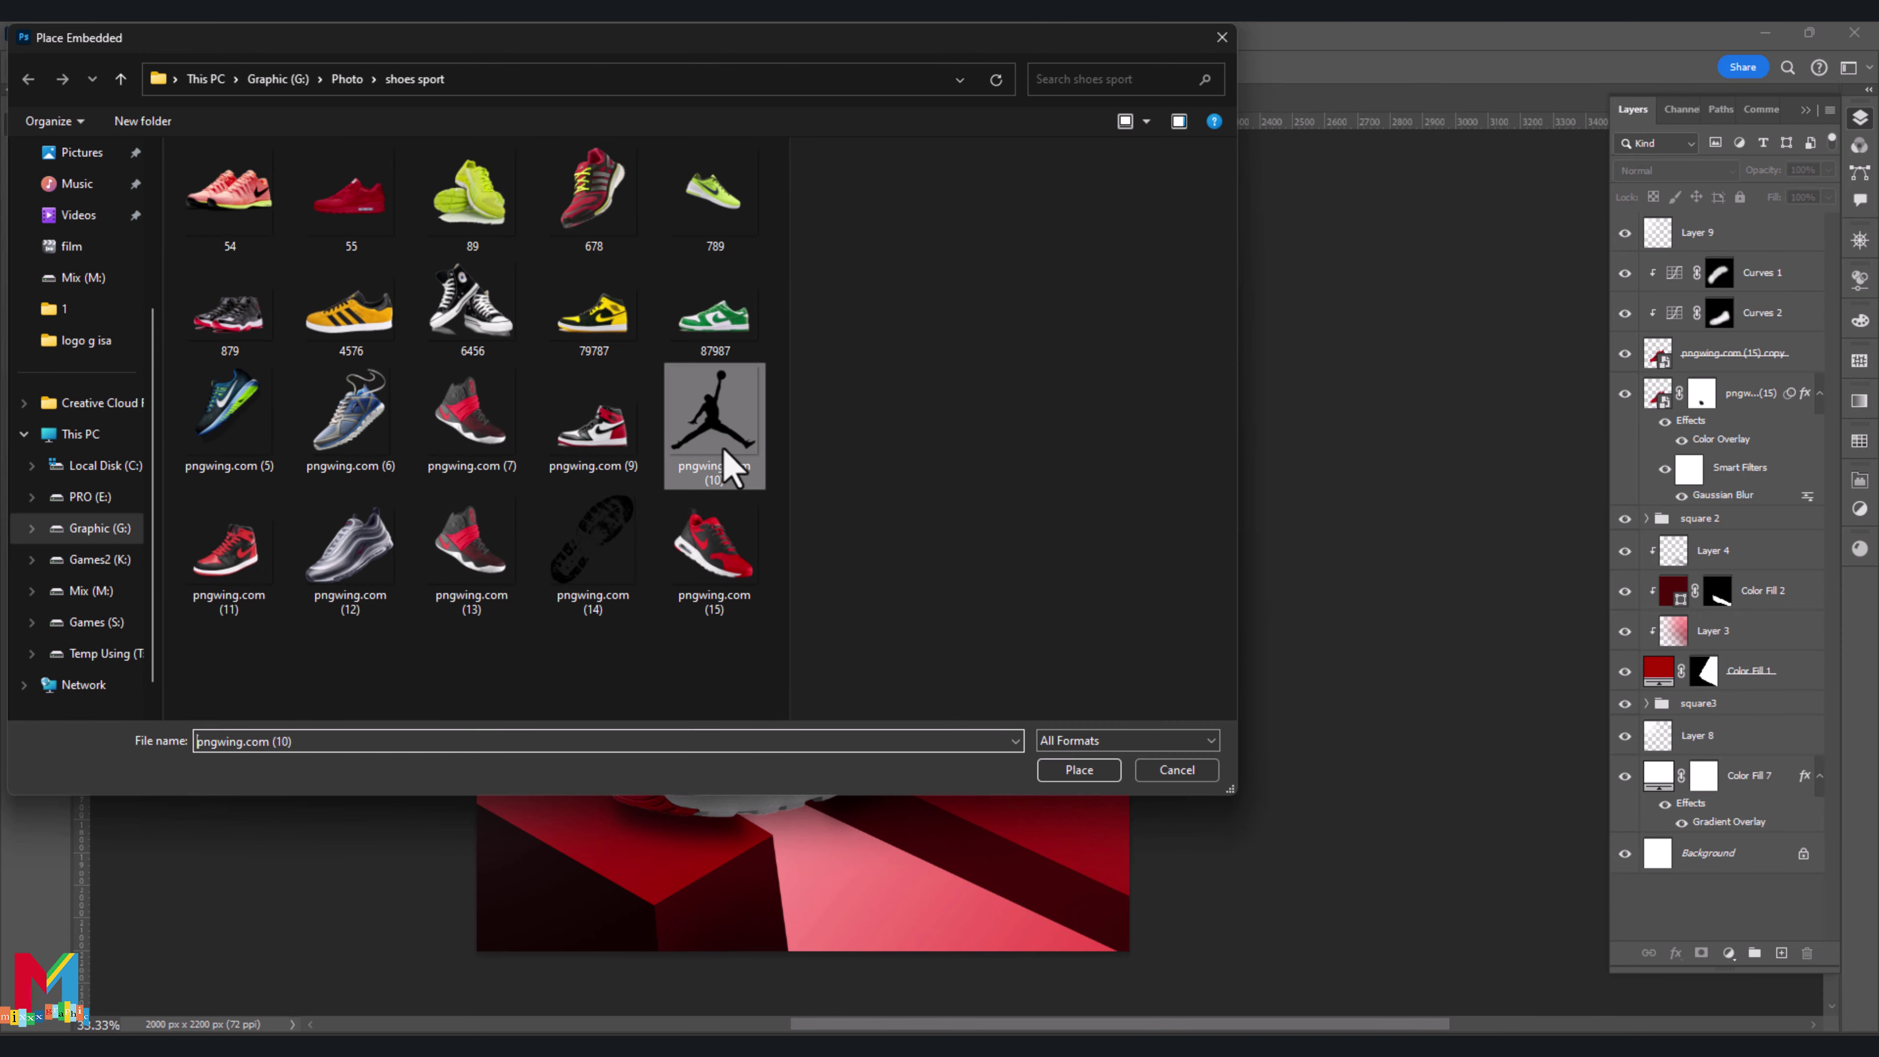
double_click(718, 444)
Scale the logo down and position it in the poster's top-right corner
left_click_drag(969, 425, 844, 549)
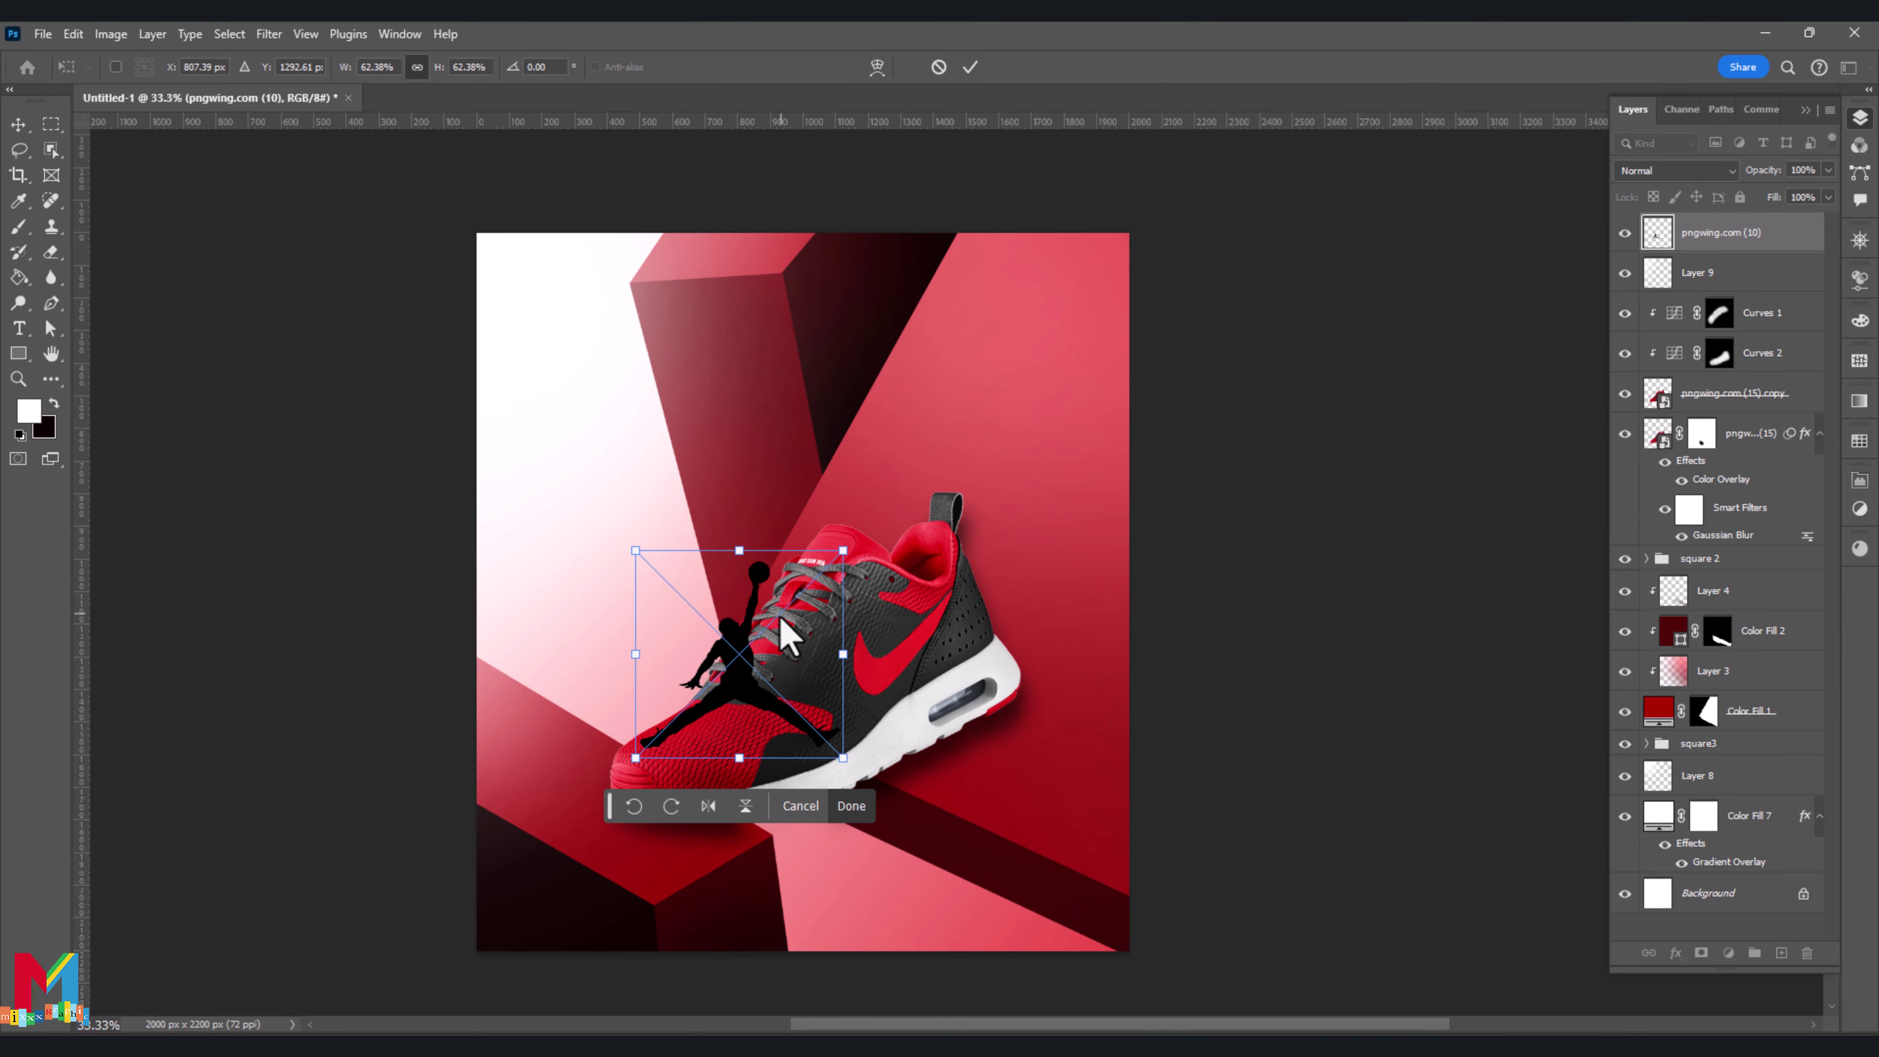
left_click_drag(836, 733, 663, 434)
mouse_move(662, 361)
left_mouse_down()
mouse_move(600, 390)
mouse_move(735, 415)
mouse_move(1063, 396)
mouse_move(1036, 369)
left_mouse_up()
left_click(970, 67)
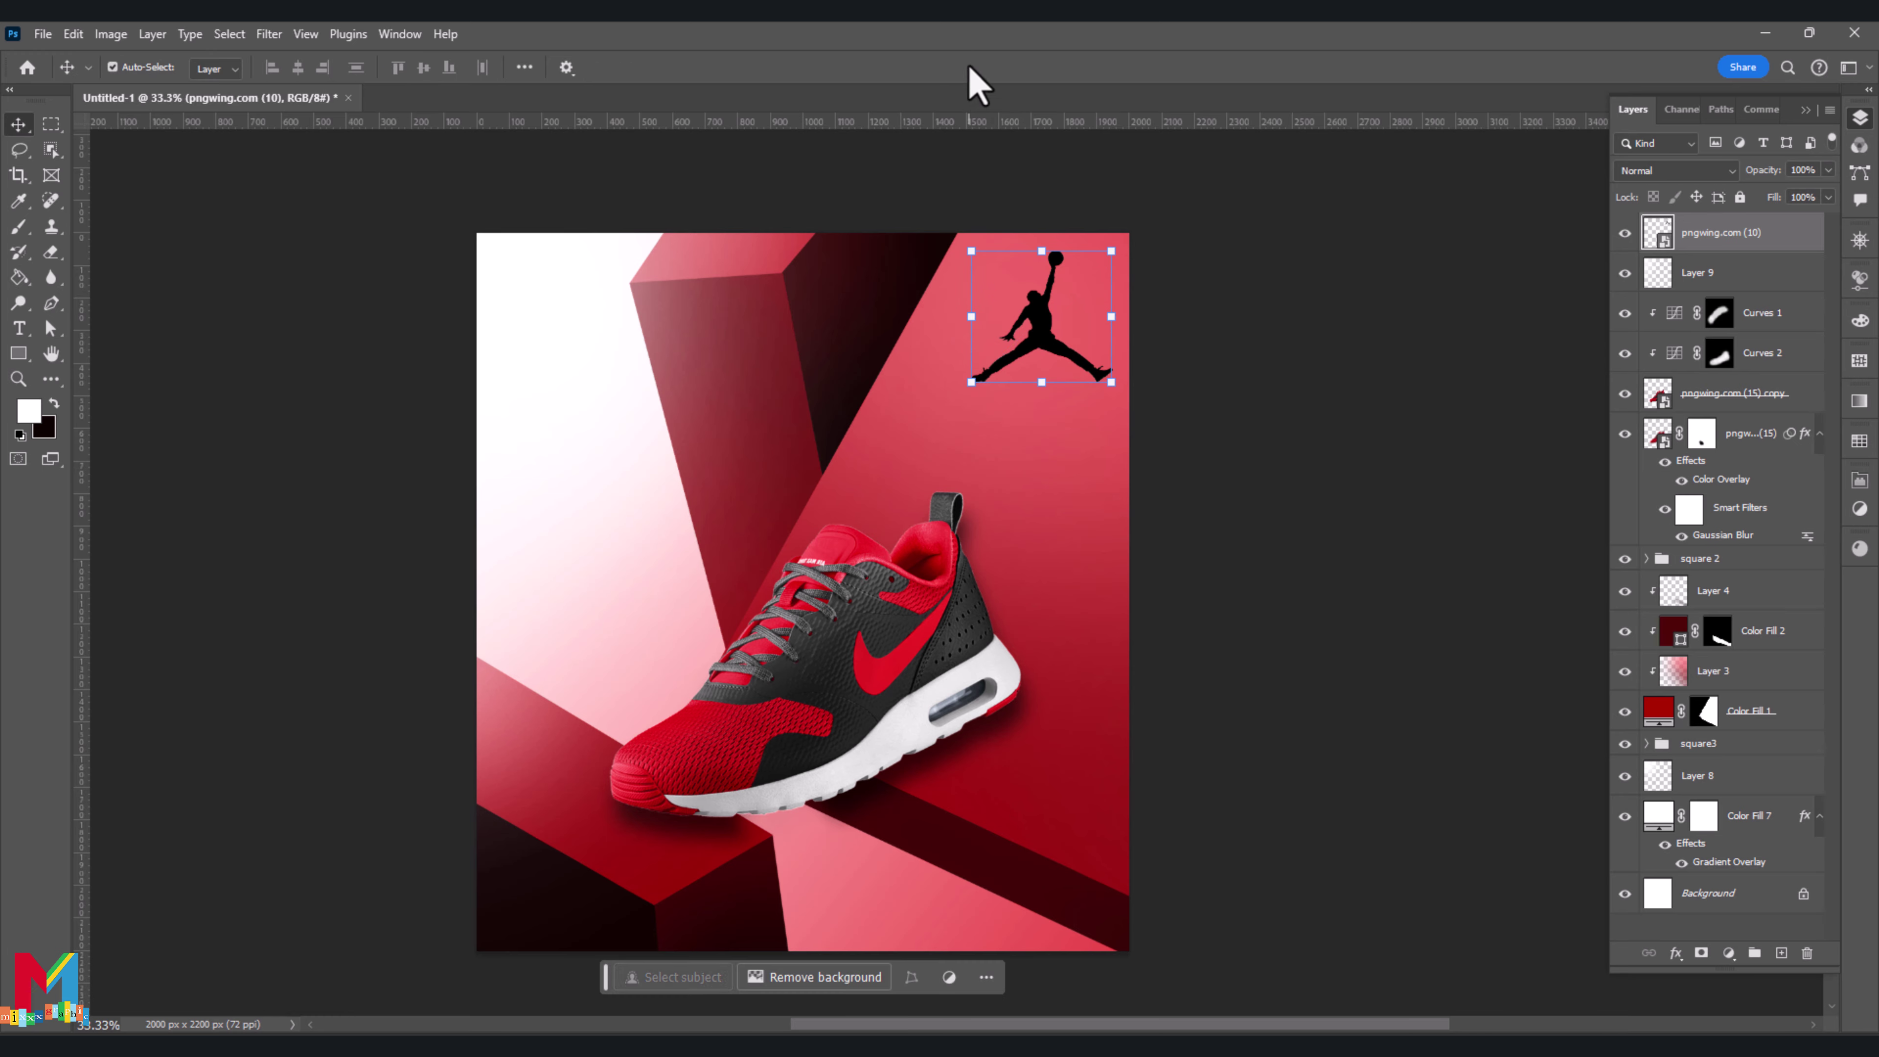
right_click(1665, 238)
Give the logo a white Color Overlay and a Drop Shadow at angle 98, distance 19
left_click(1674, 248)
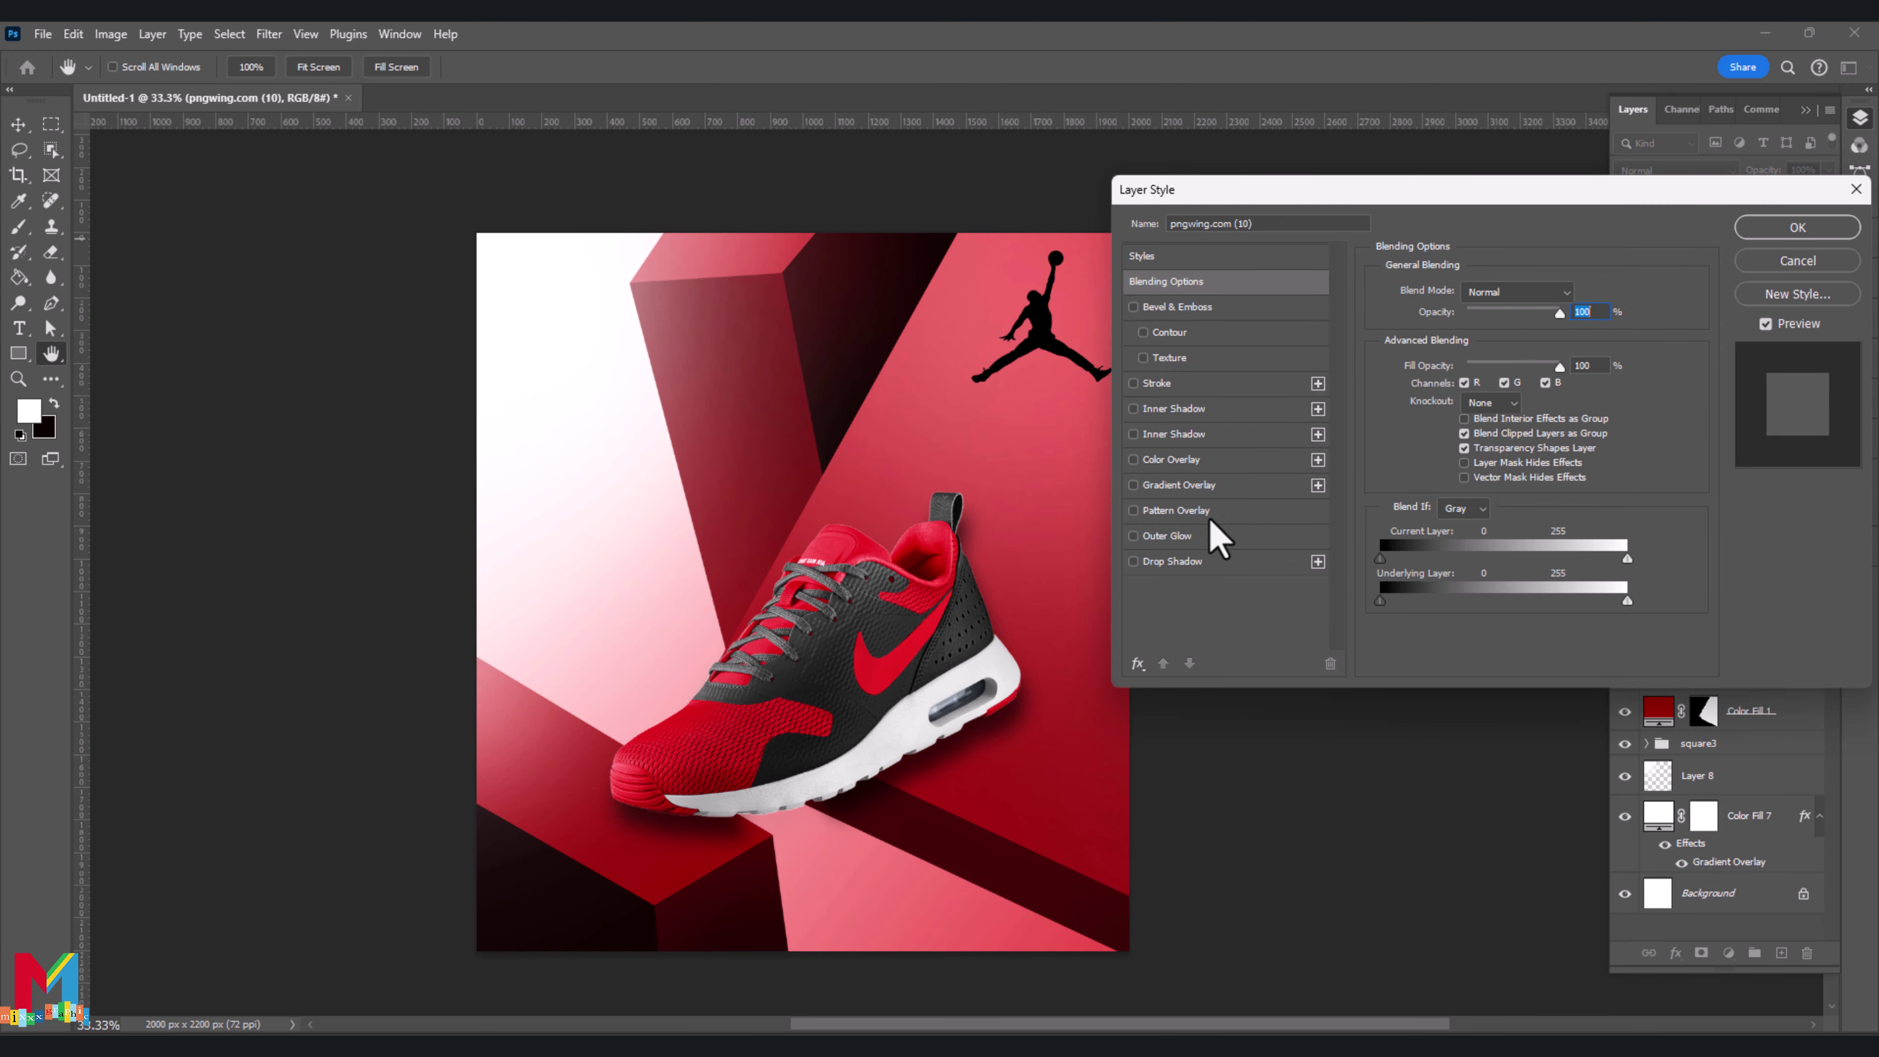
left_click(1219, 461)
left_click(1576, 294)
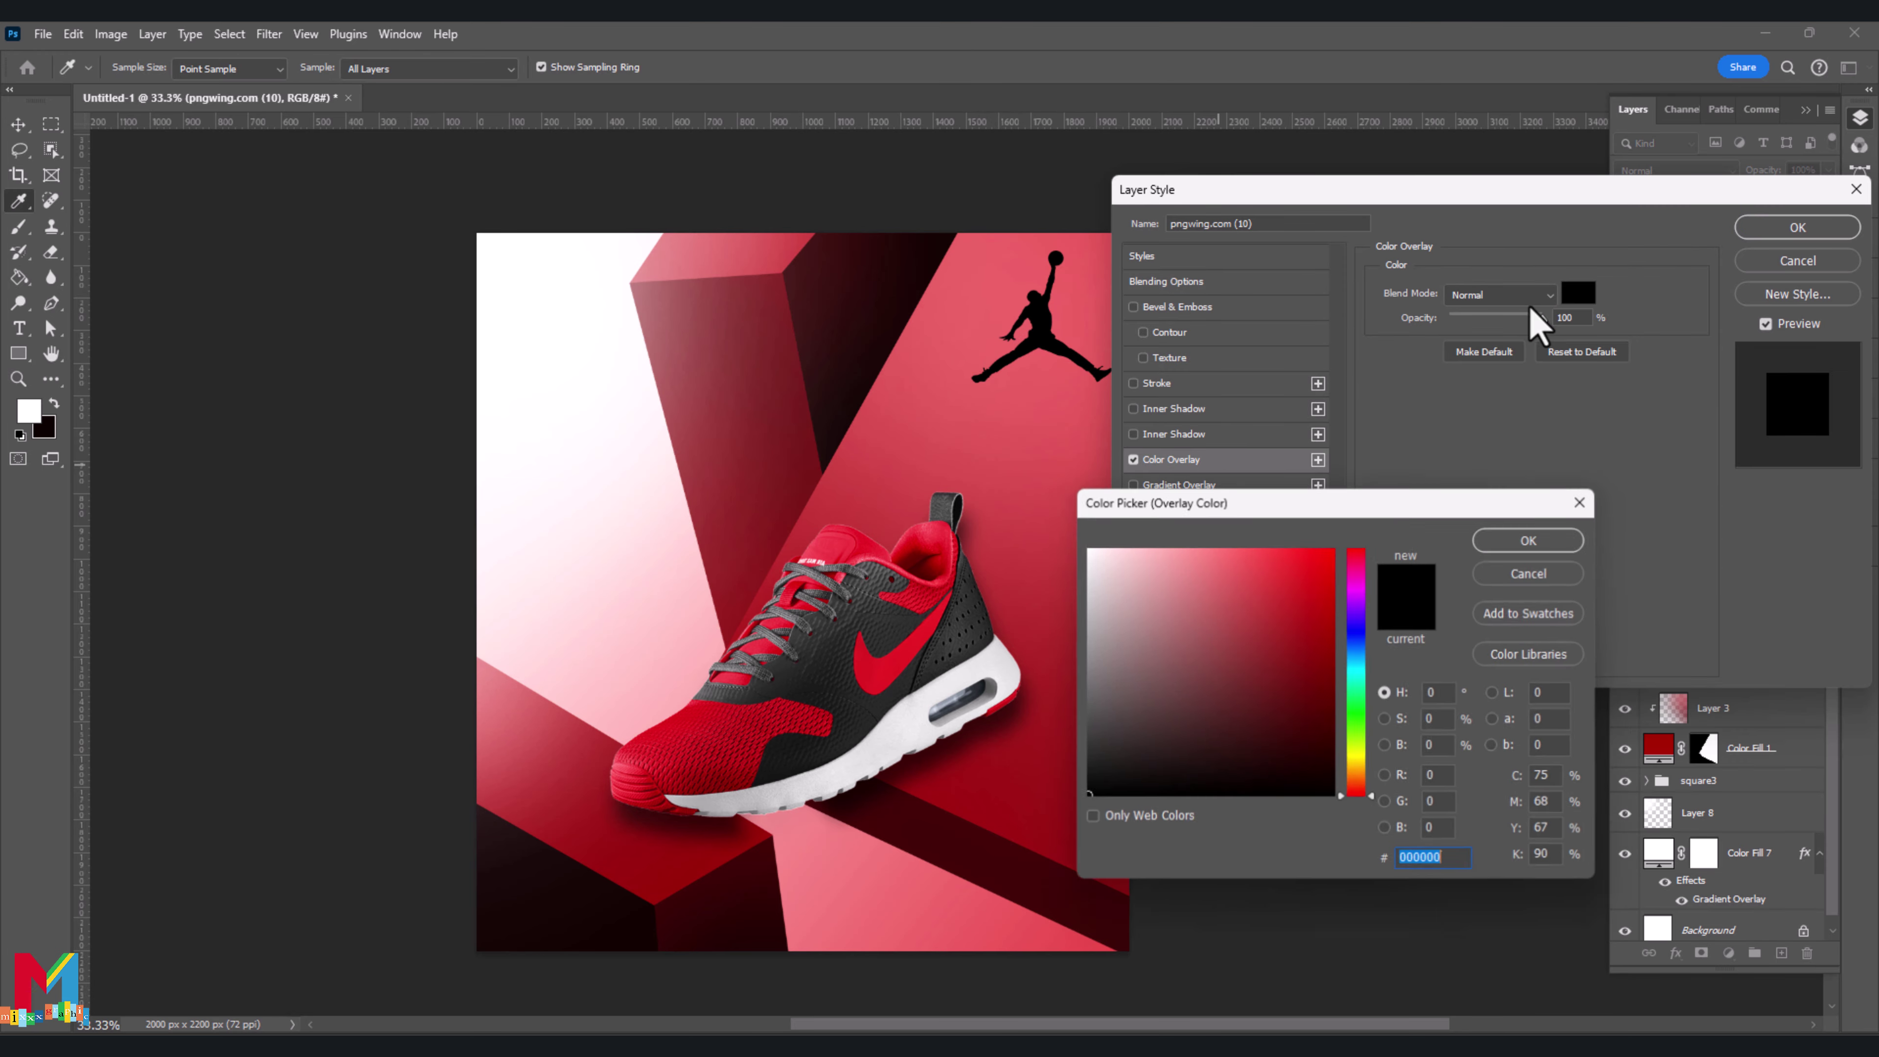
left_click(562, 285)
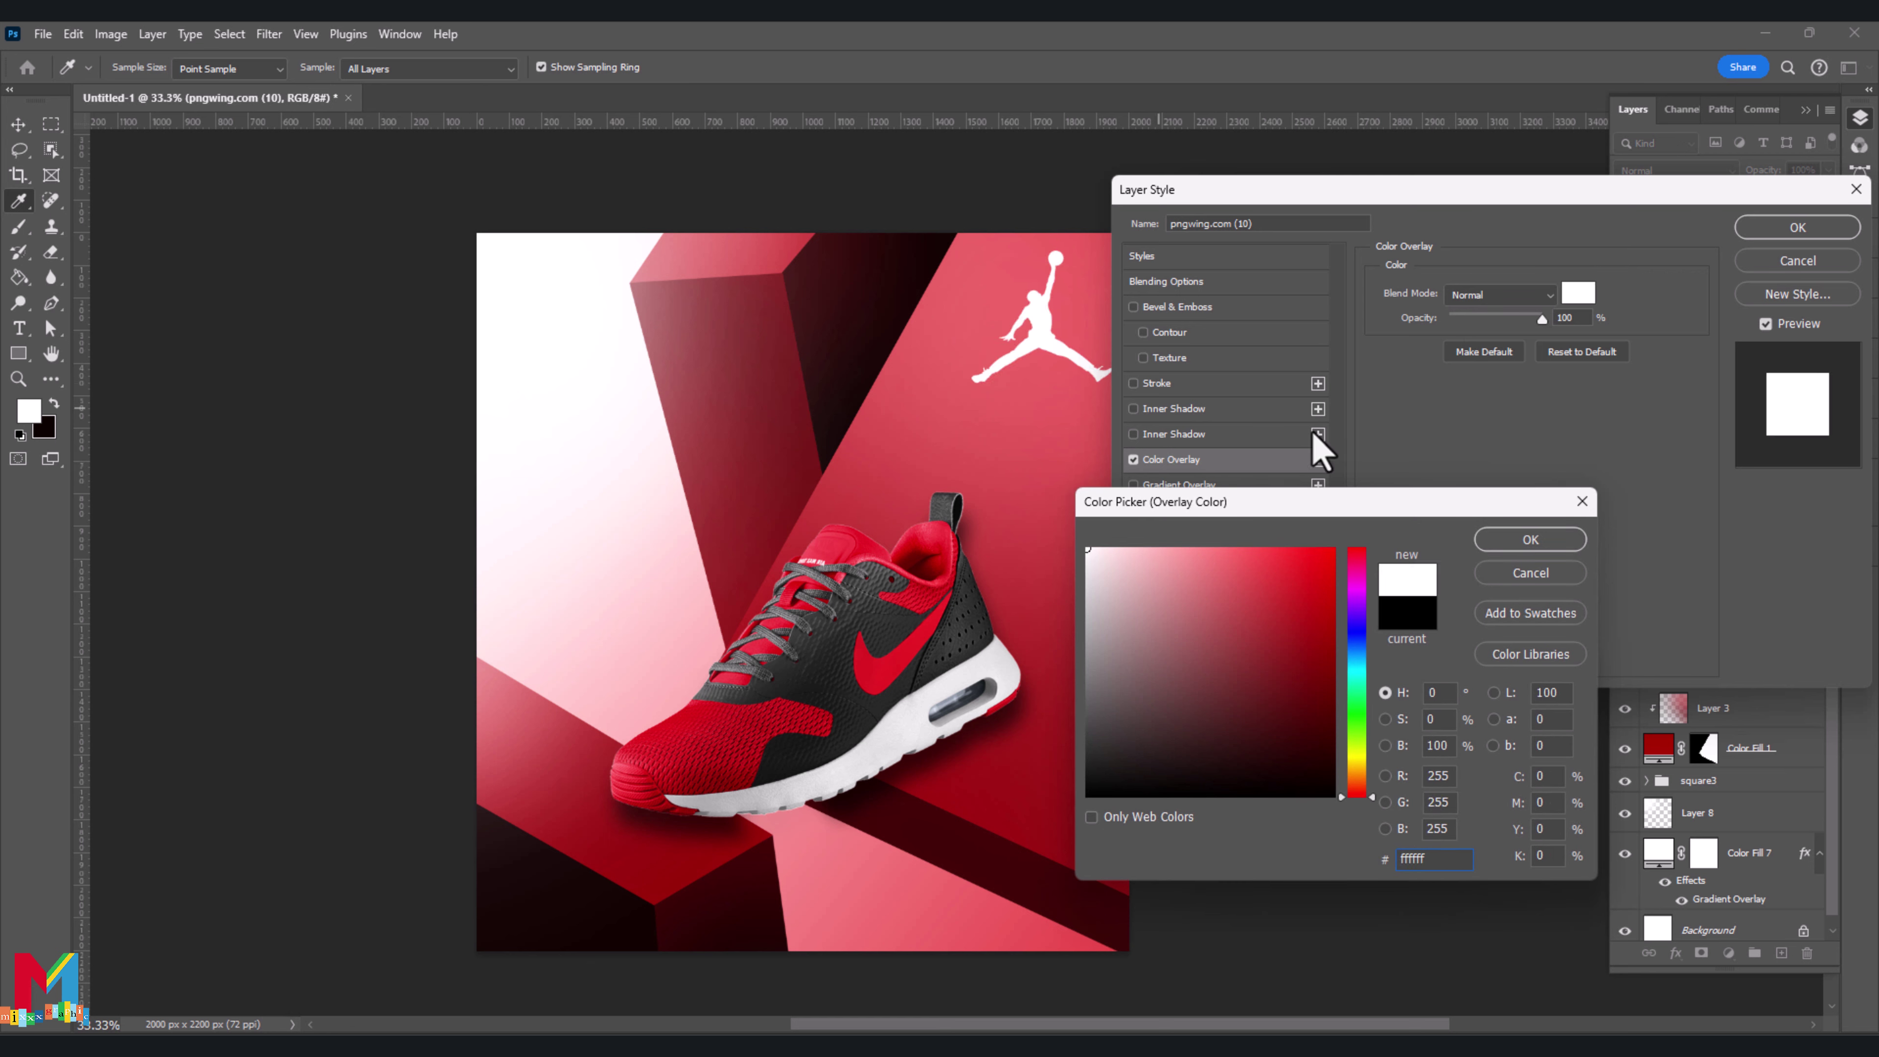
left_click(1528, 540)
left_click(1182, 563)
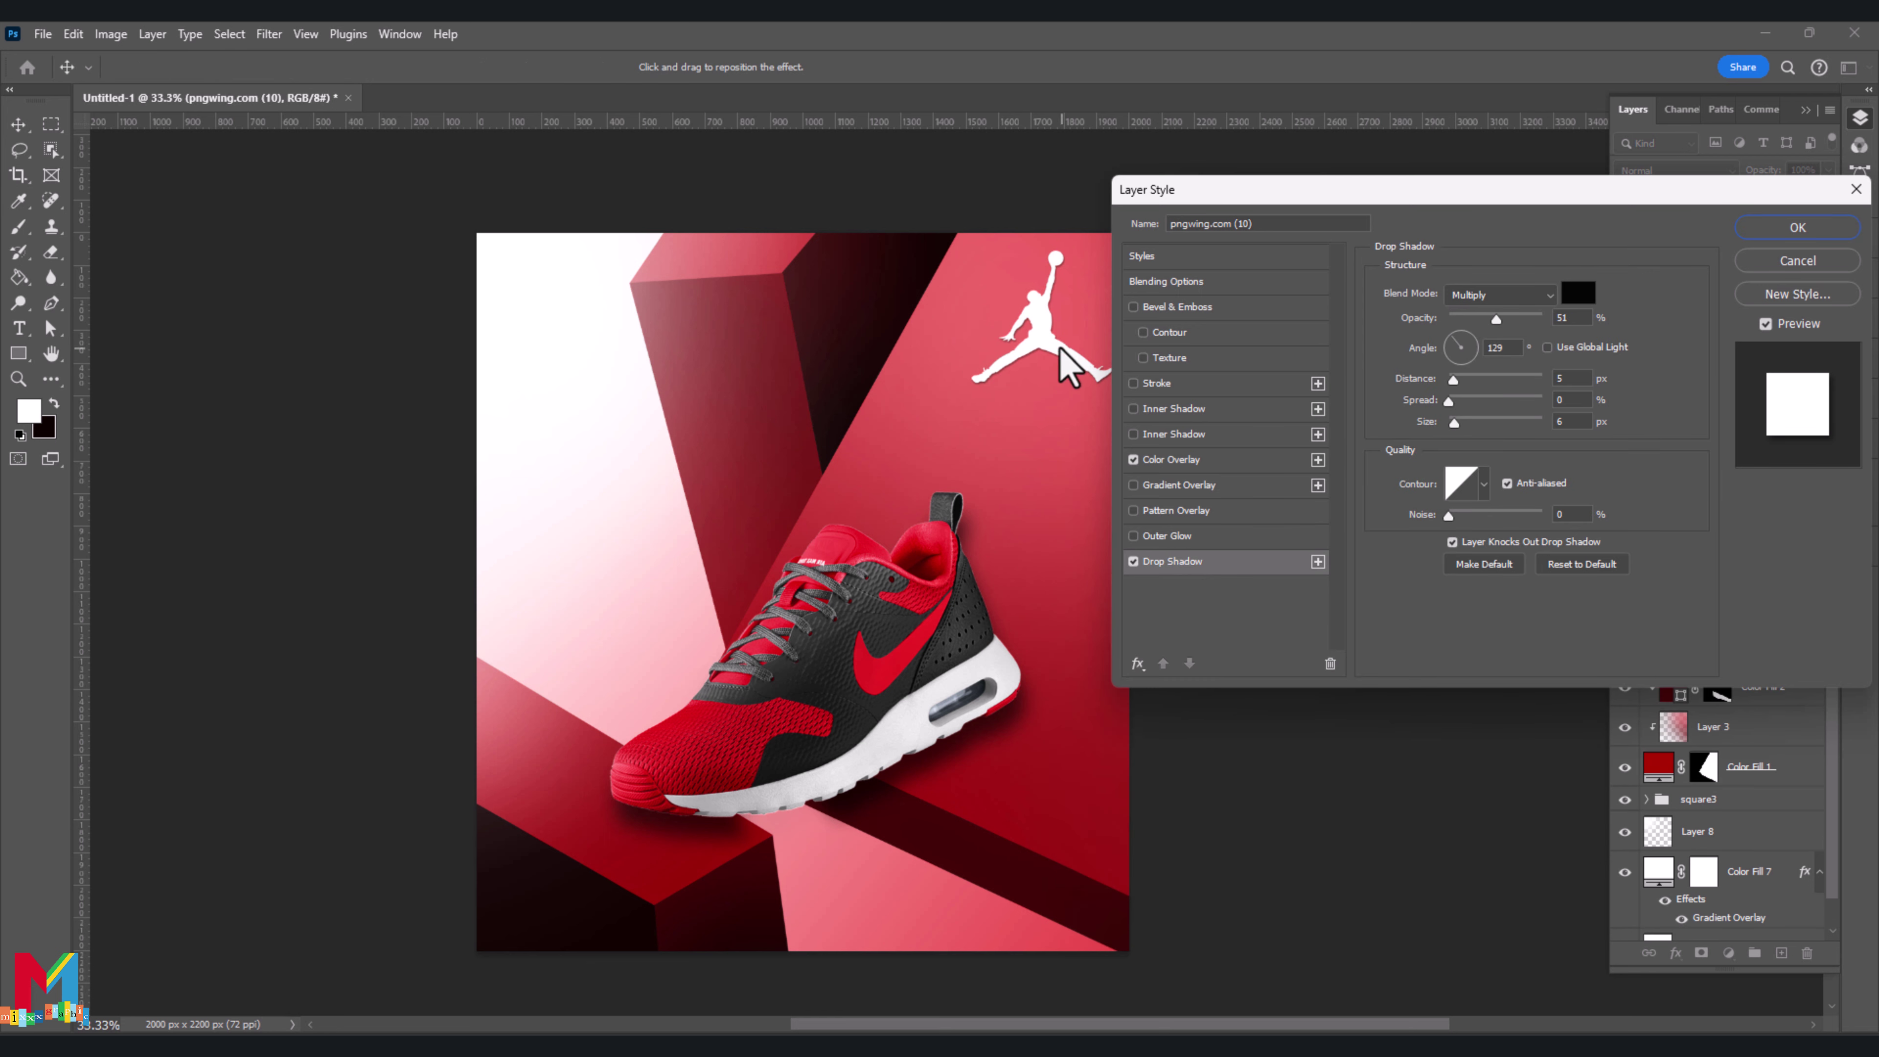
left_click_drag(1068, 347, 1057, 354)
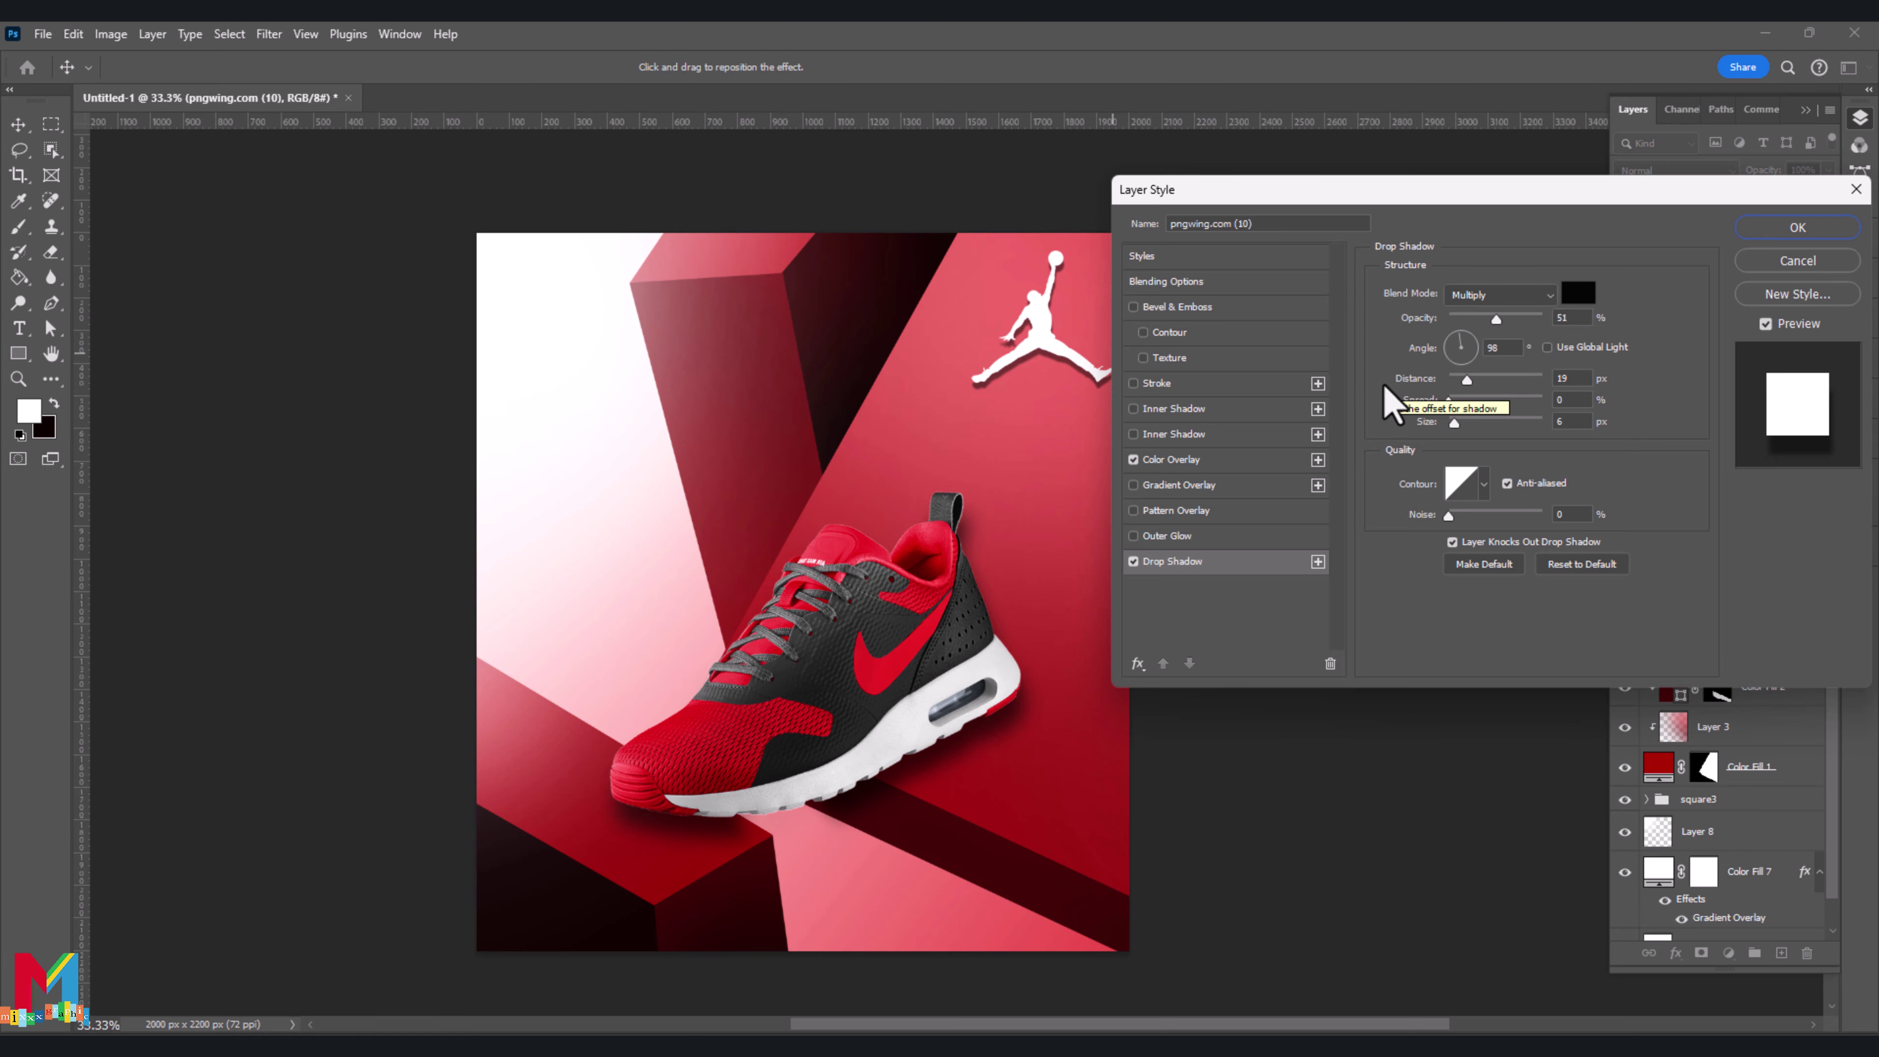
left_click(1749, 230)
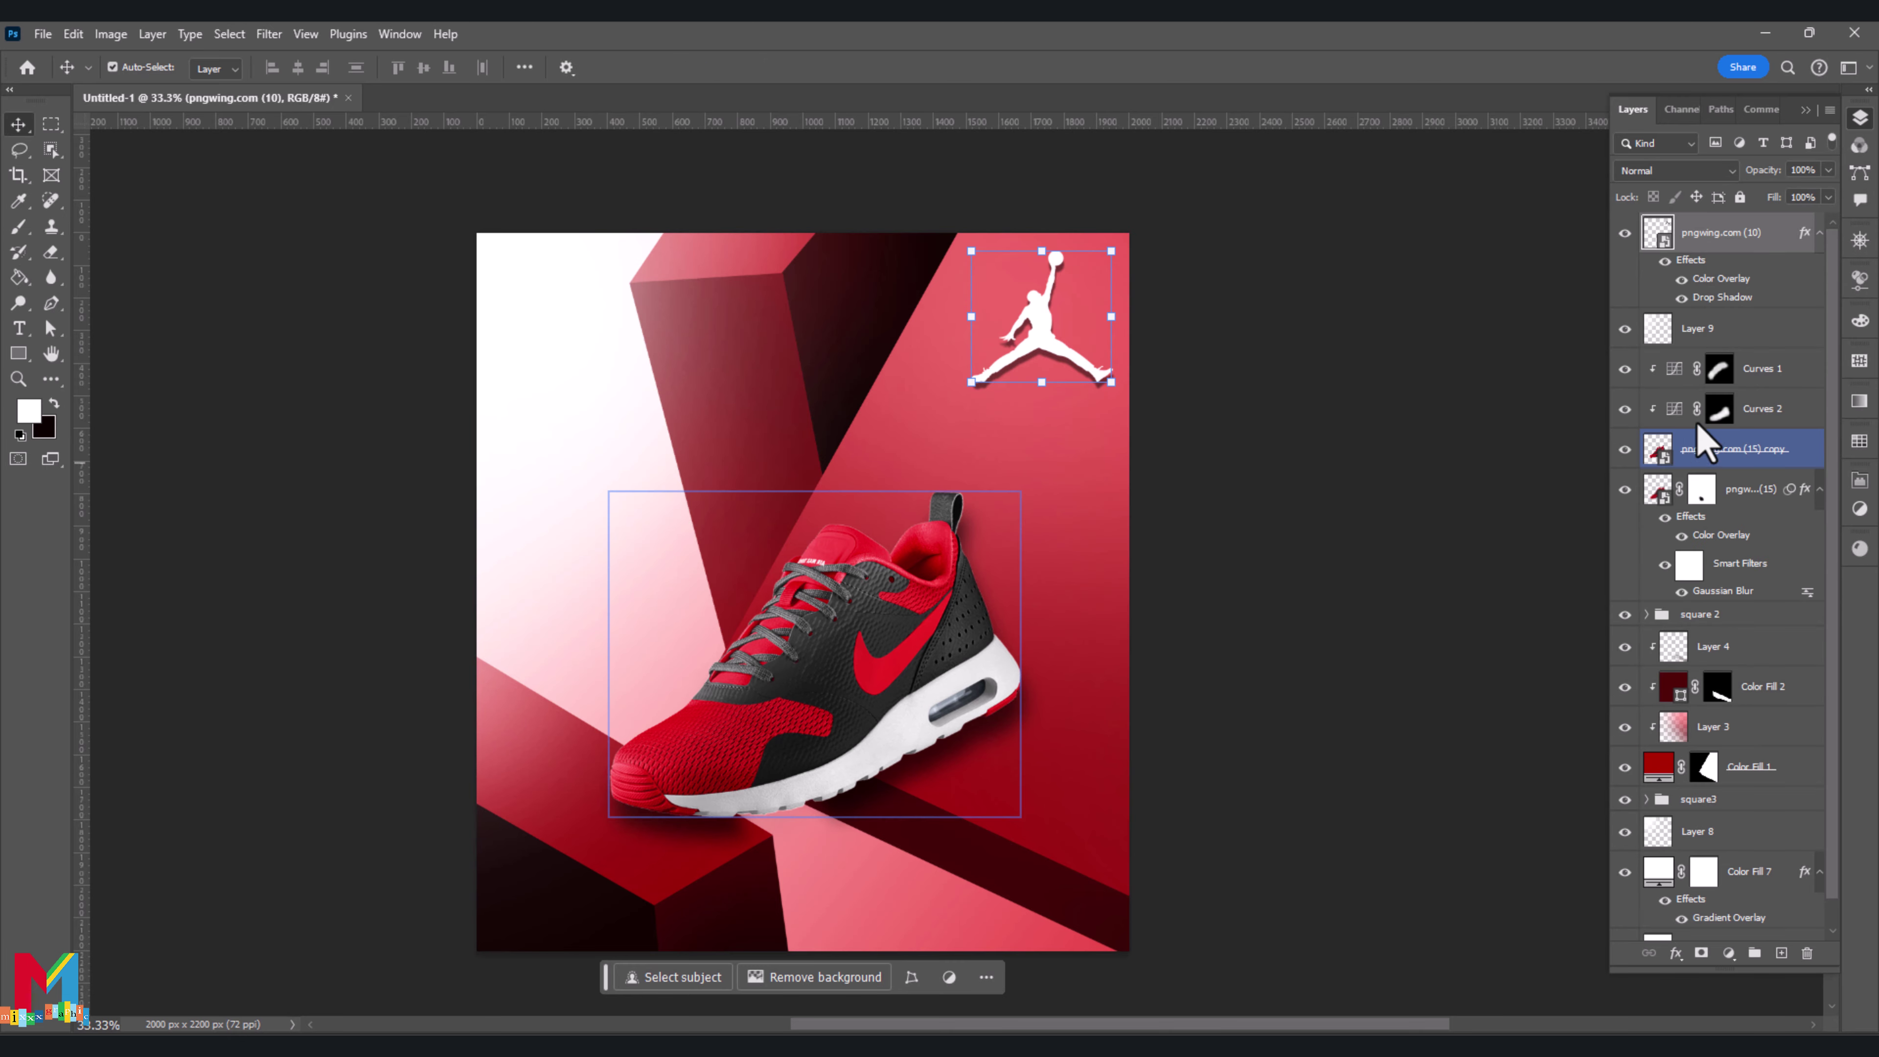
Stamp all visible layers into merged Layer 10 and launch Camera Raw Filter on it
left_click(1765, 855, "shift")
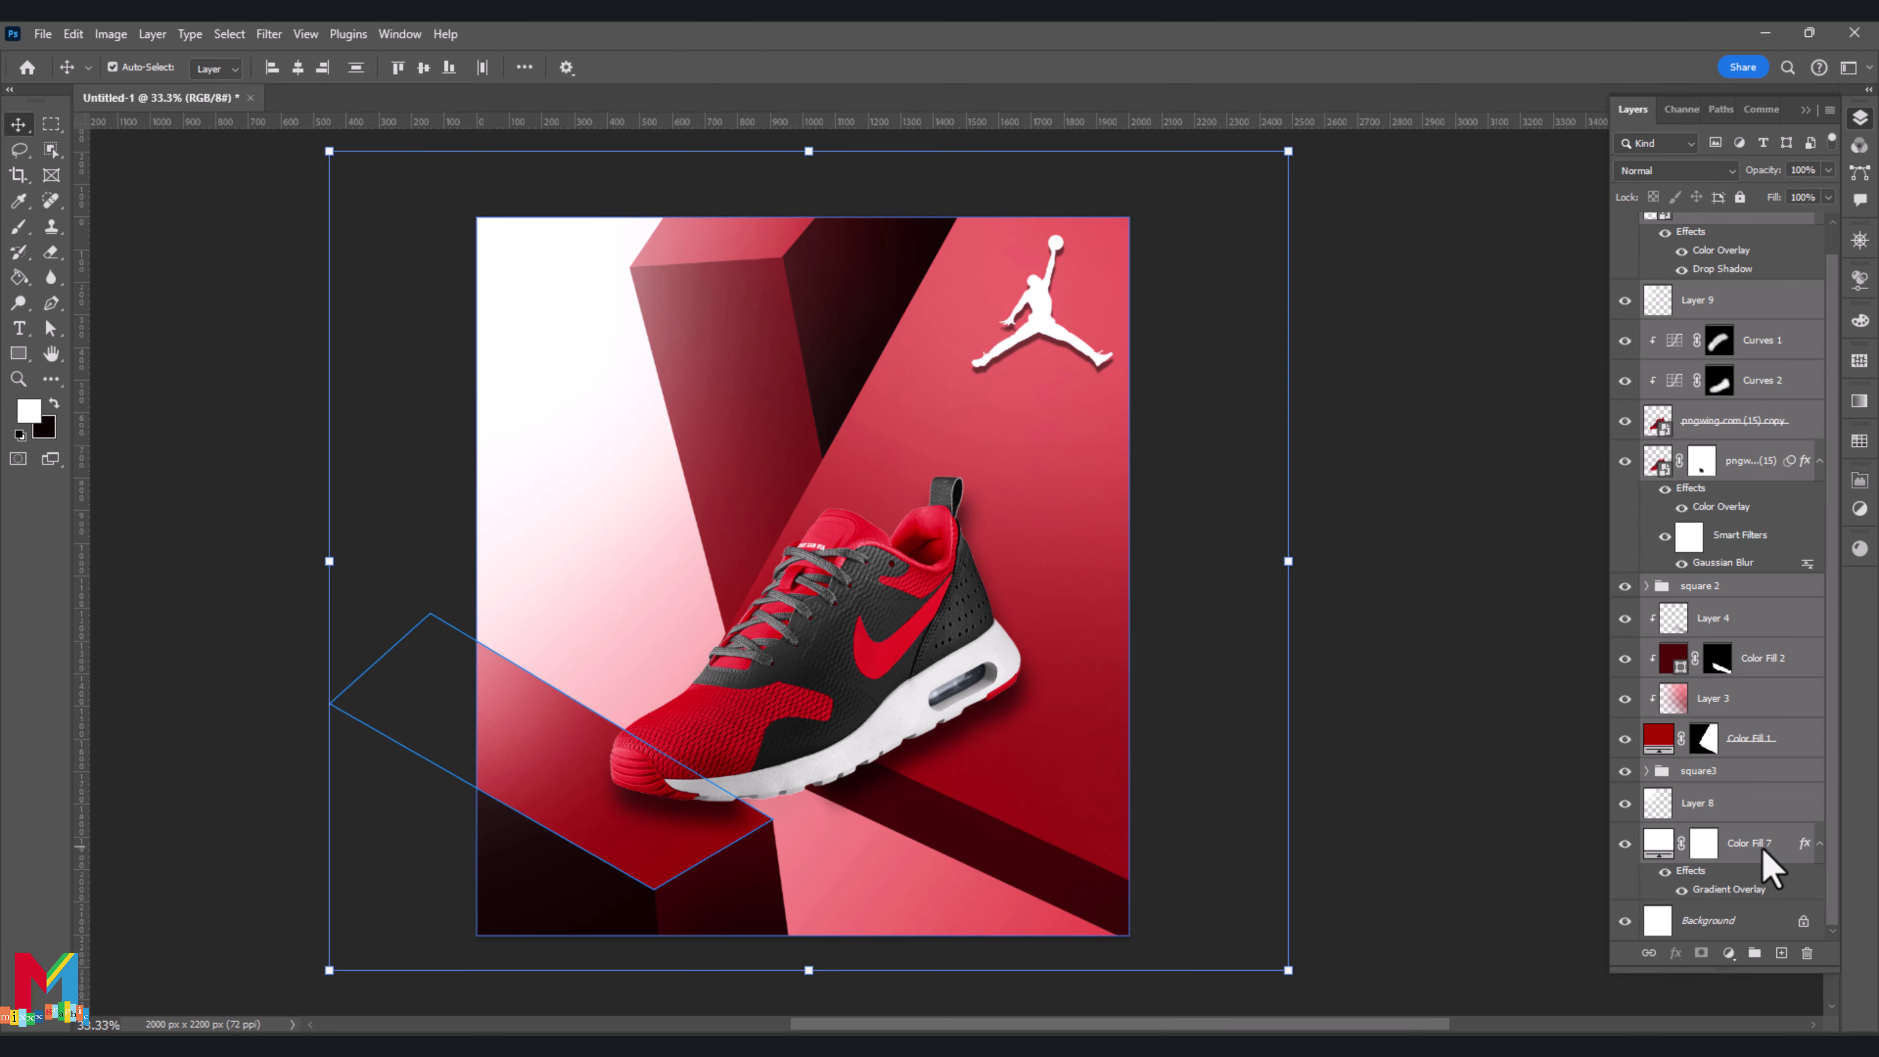
key("ctrl+alt+shift+e")
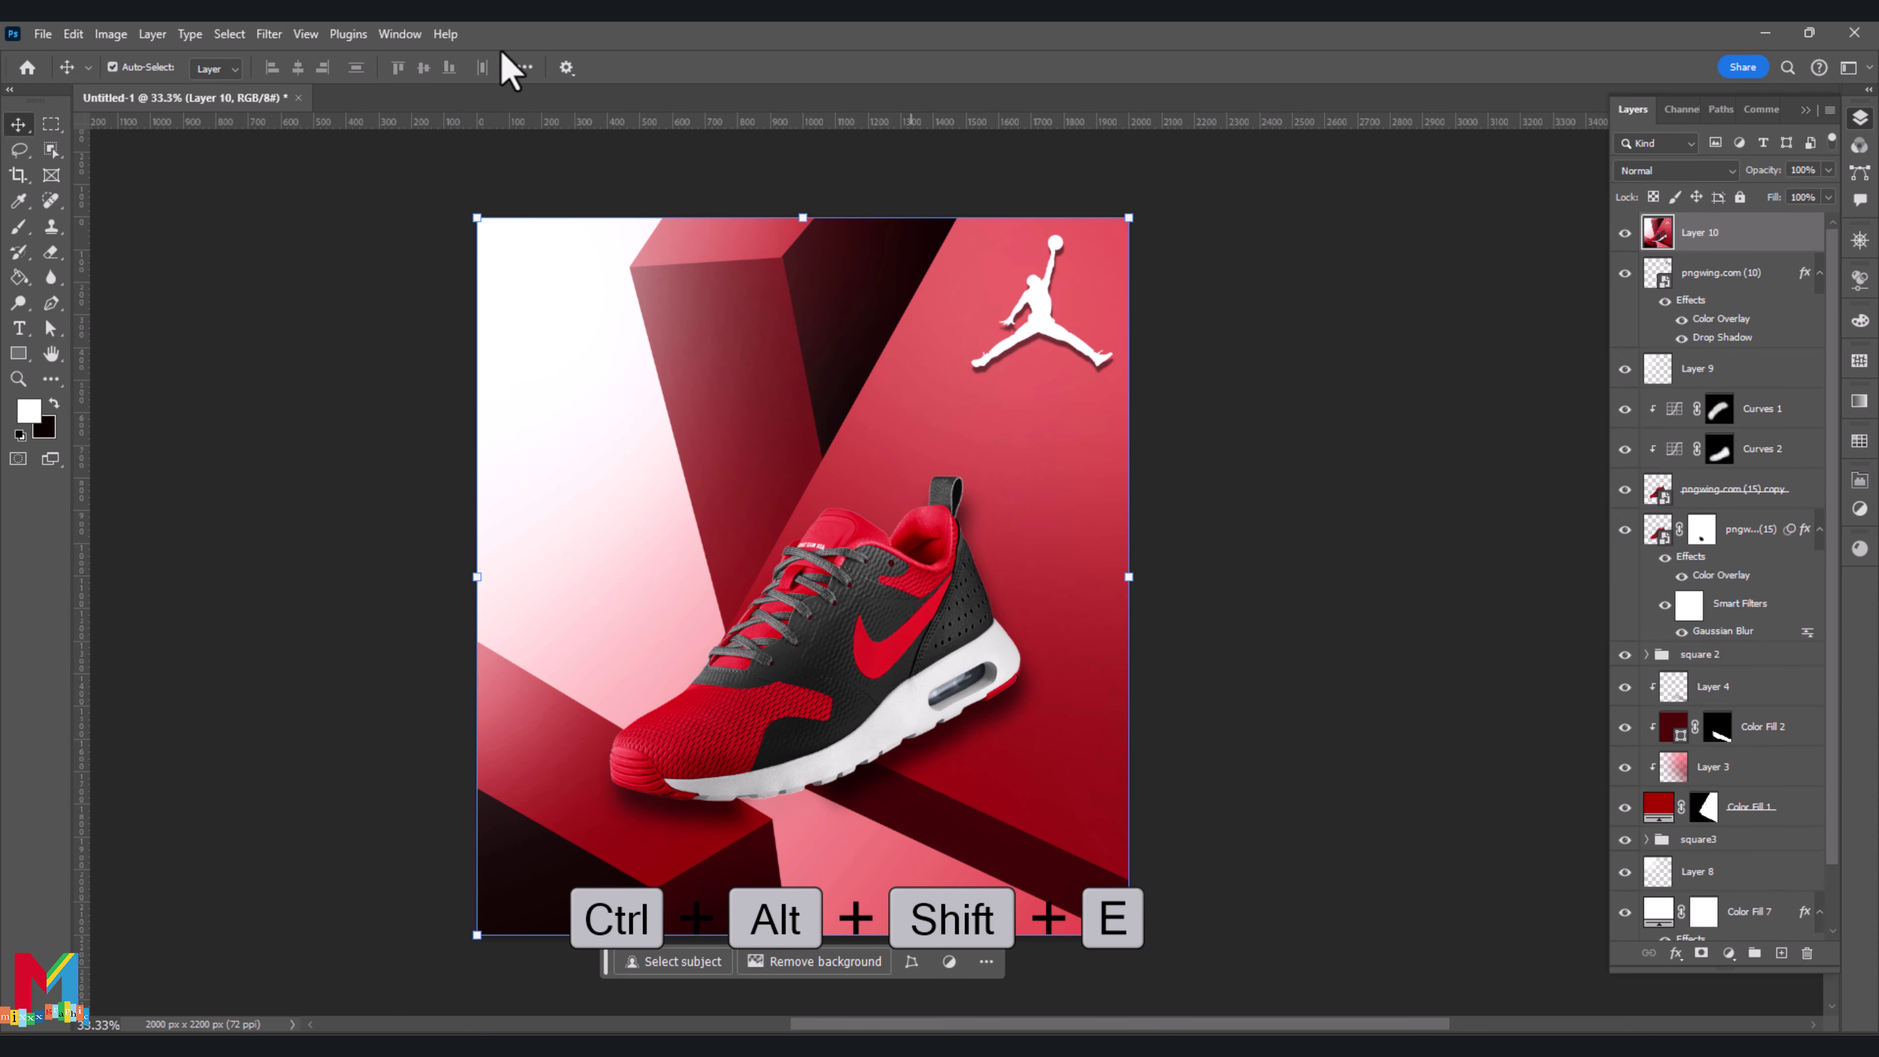
left_click(268, 34)
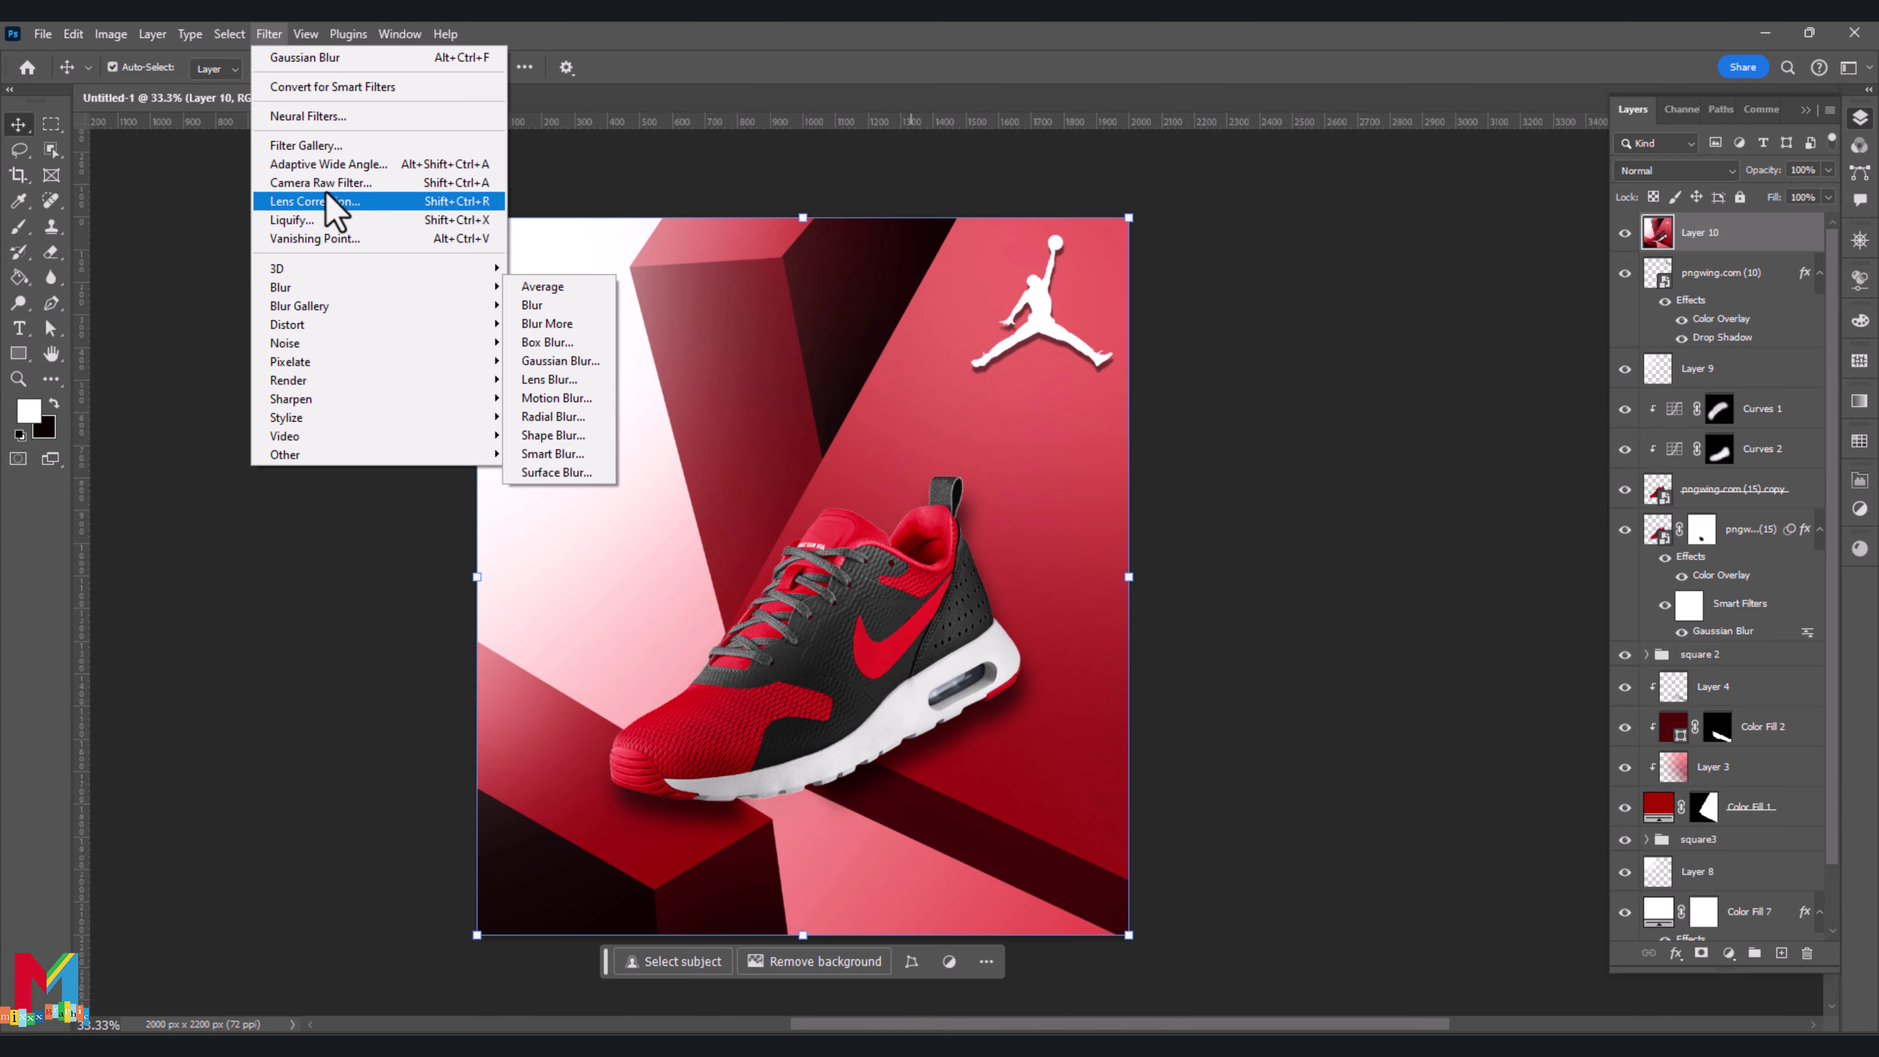
left_click(346, 184)
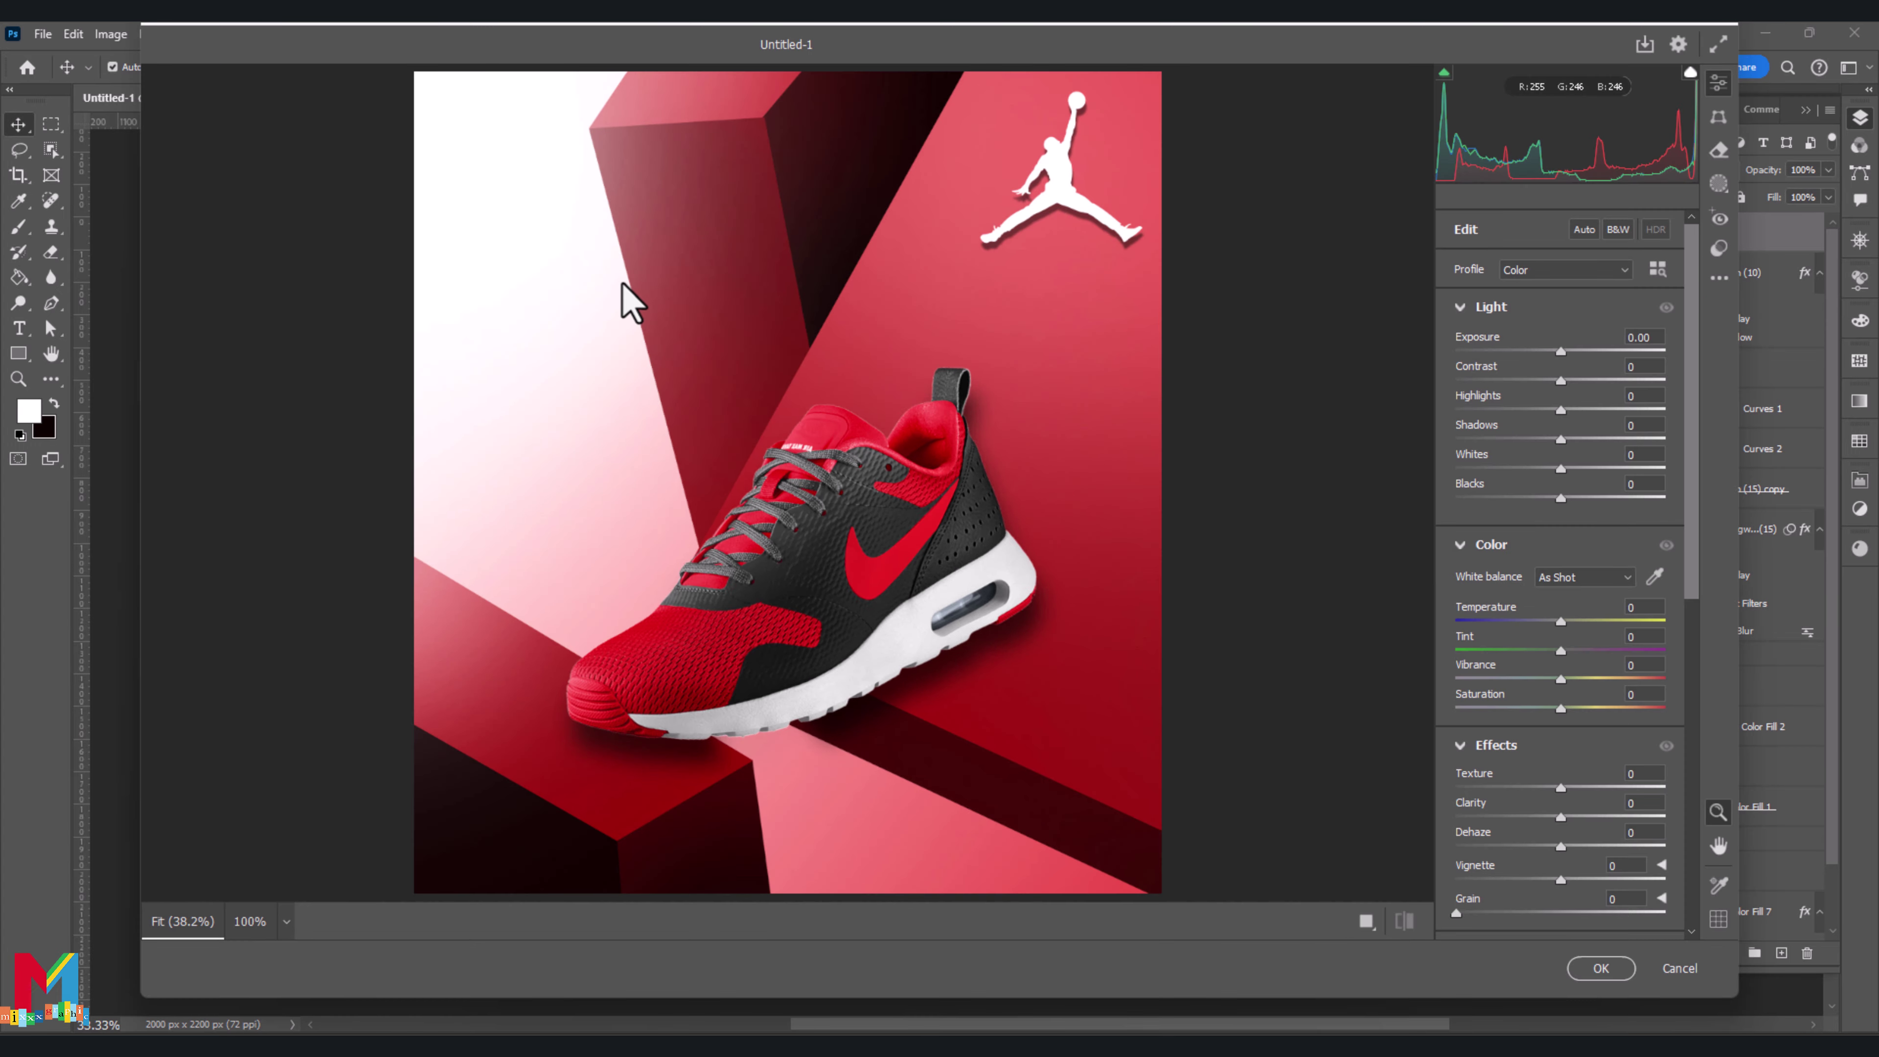
Raise exposure and contrast, set vibrance +13, saturation -4, texture +39, clarity +22
mouse_move(1562, 383)
left_mouse_down()
mouse_move(1605, 385)
mouse_move(1578, 382)
mouse_move(1586, 442)
left_mouse_up()
left_click(1569, 351)
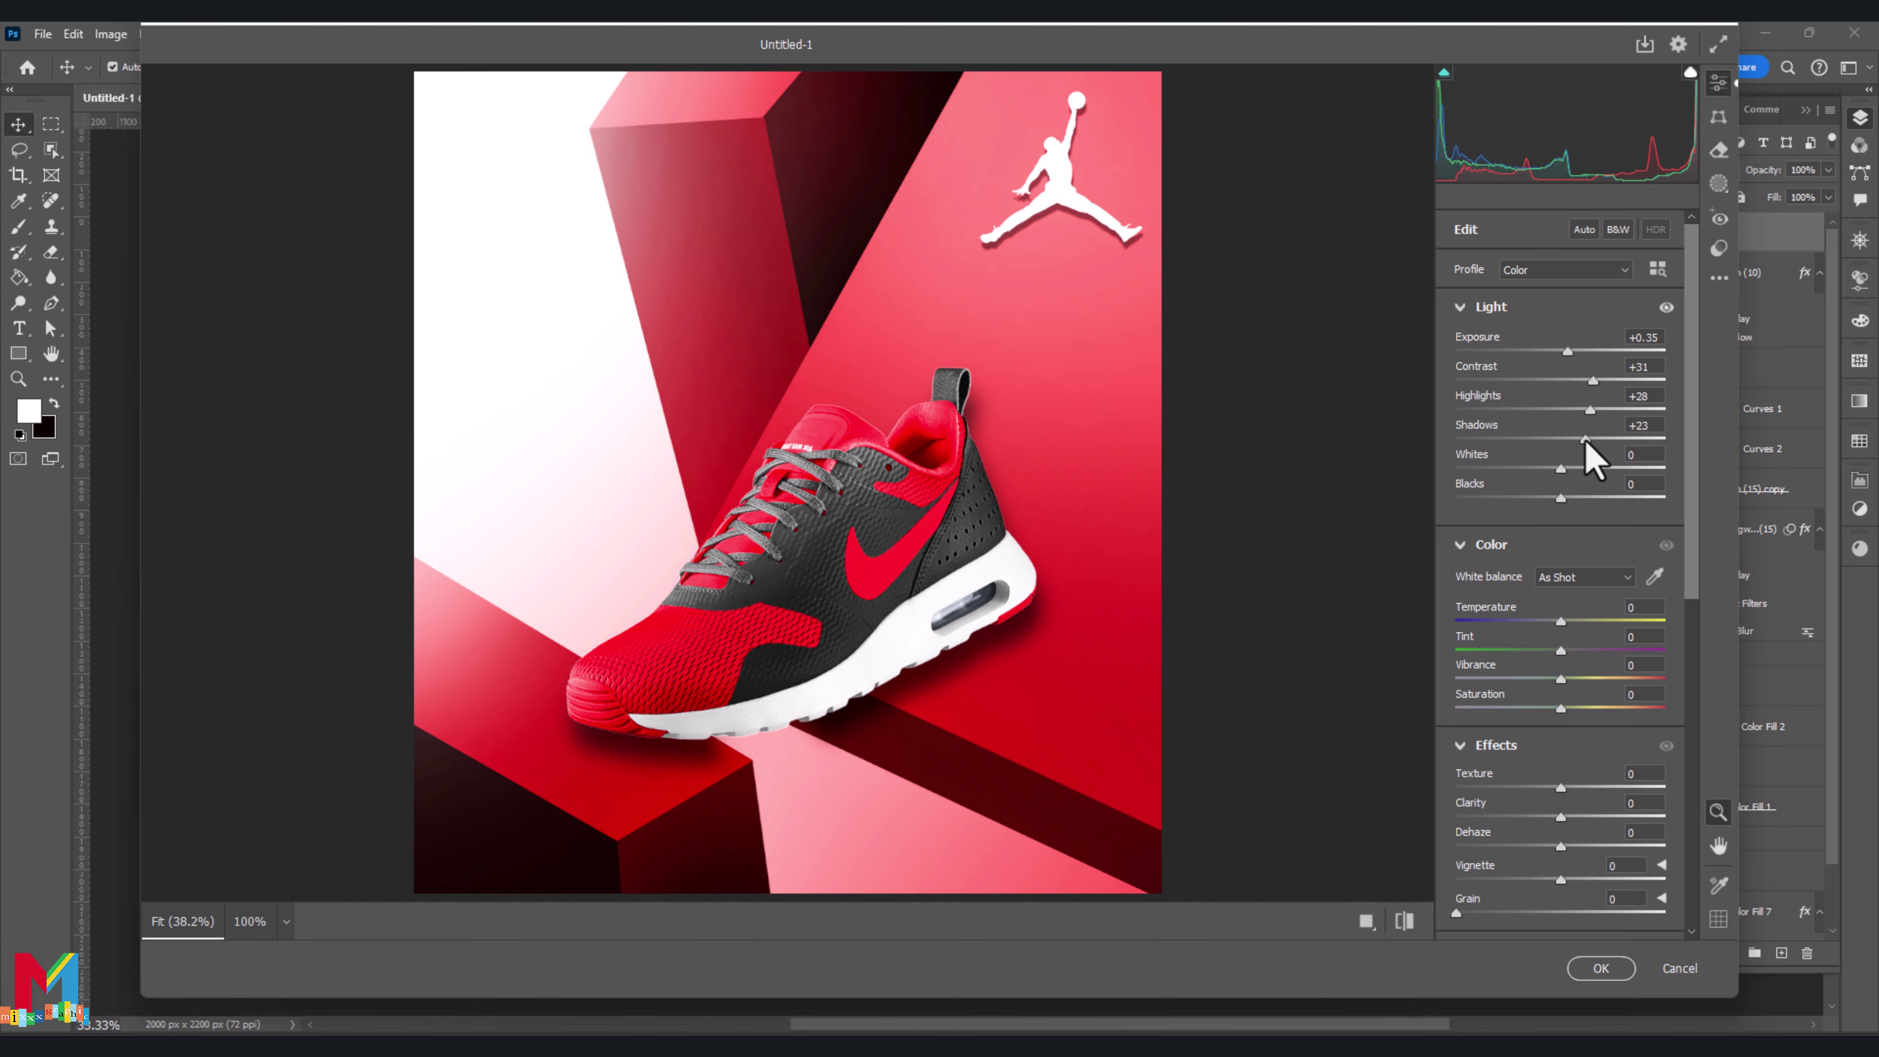
left_click_drag(1561, 679, 1554, 708)
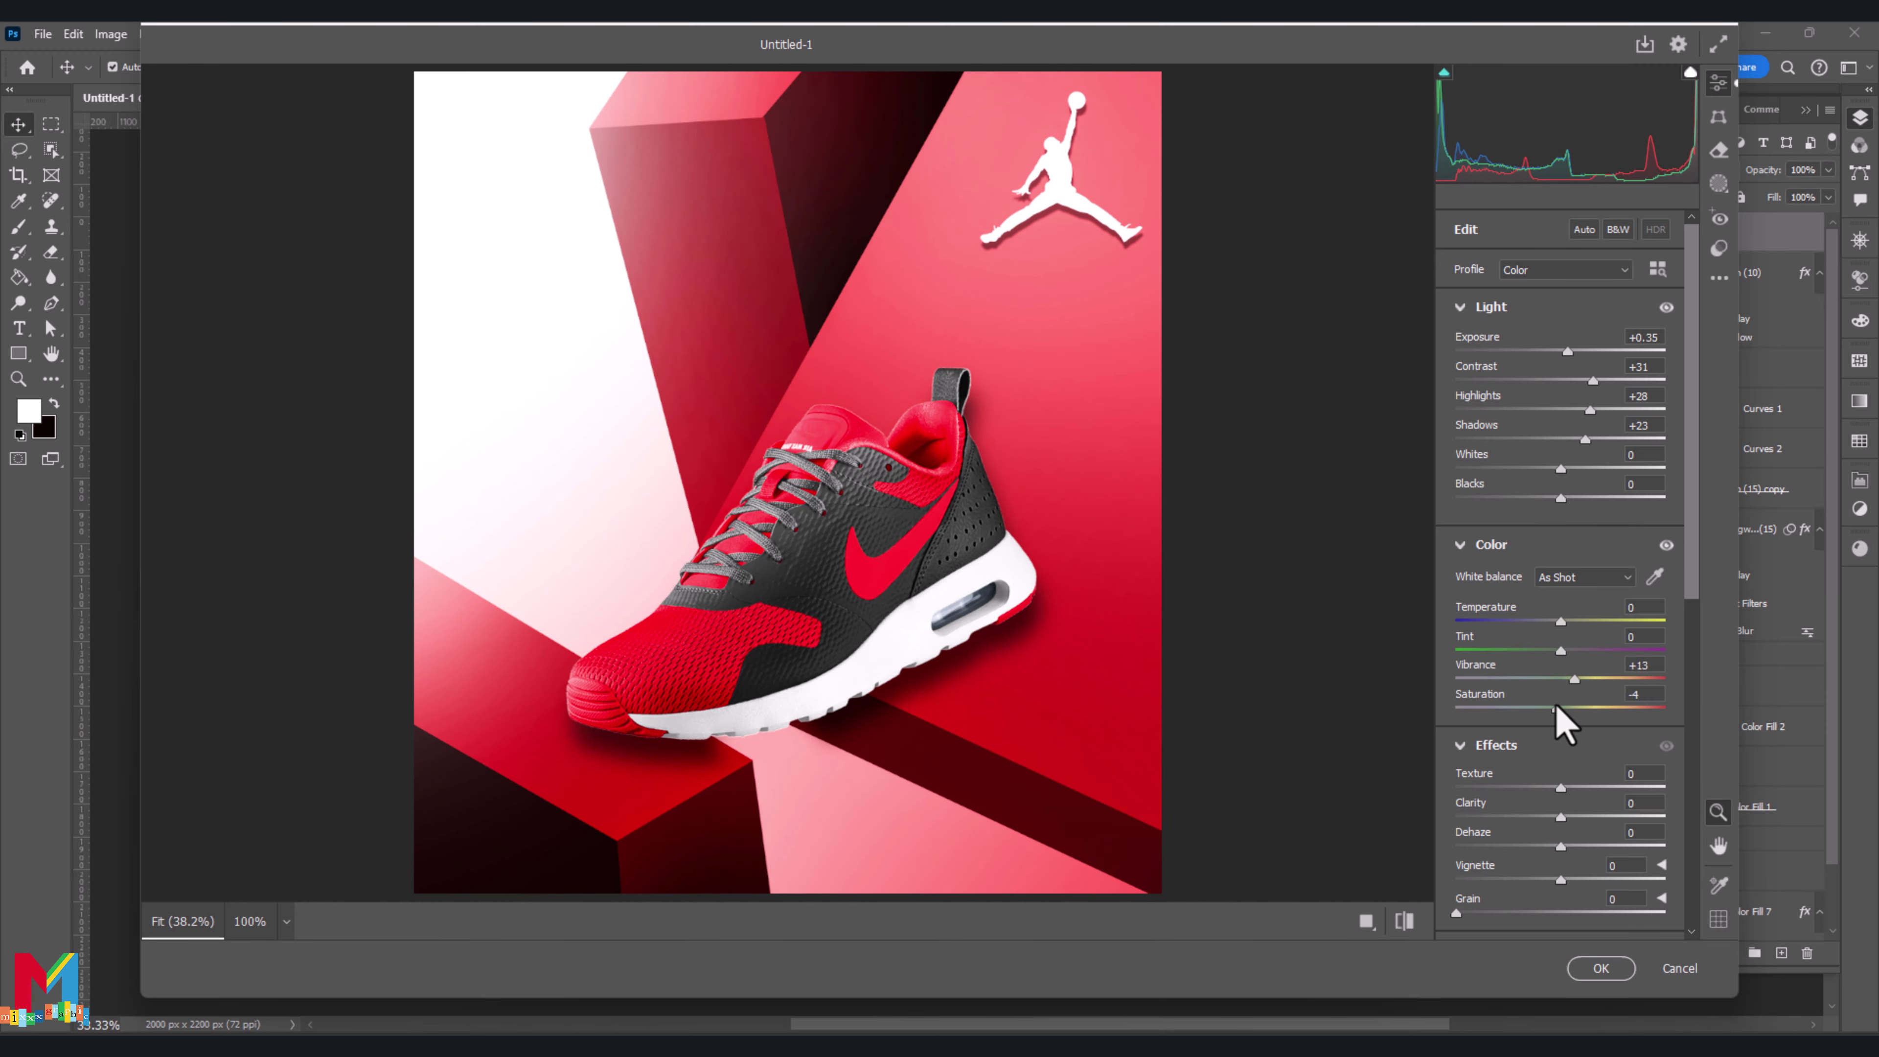
mouse_move(1561, 787)
left_mouse_down()
mouse_move(1593, 787)
mouse_move(1585, 818)
left_mouse_up()
left_click_drag(1593, 787, 1602, 788)
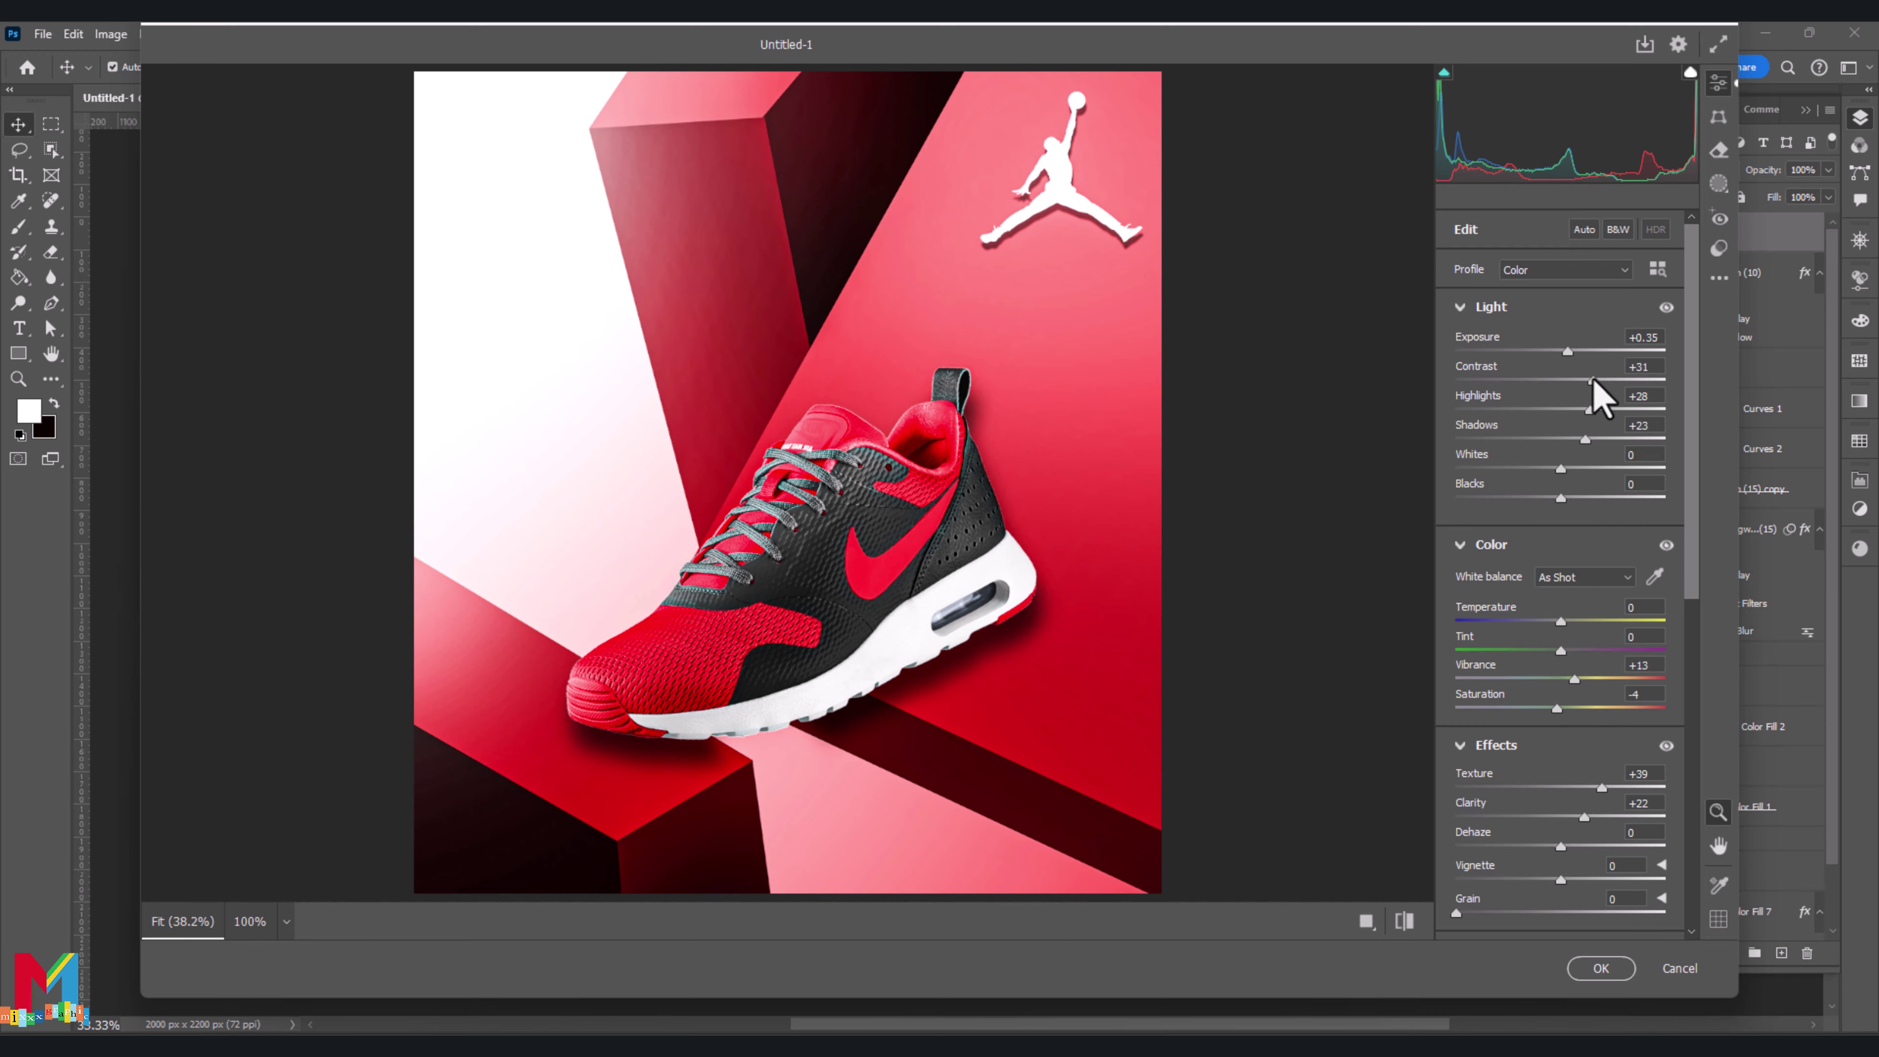
Push contrast to +50, whites to +20, lift shadows, lower highlights, exposure +0.50, and apply
left_click_drag(1592, 379, 1614, 380)
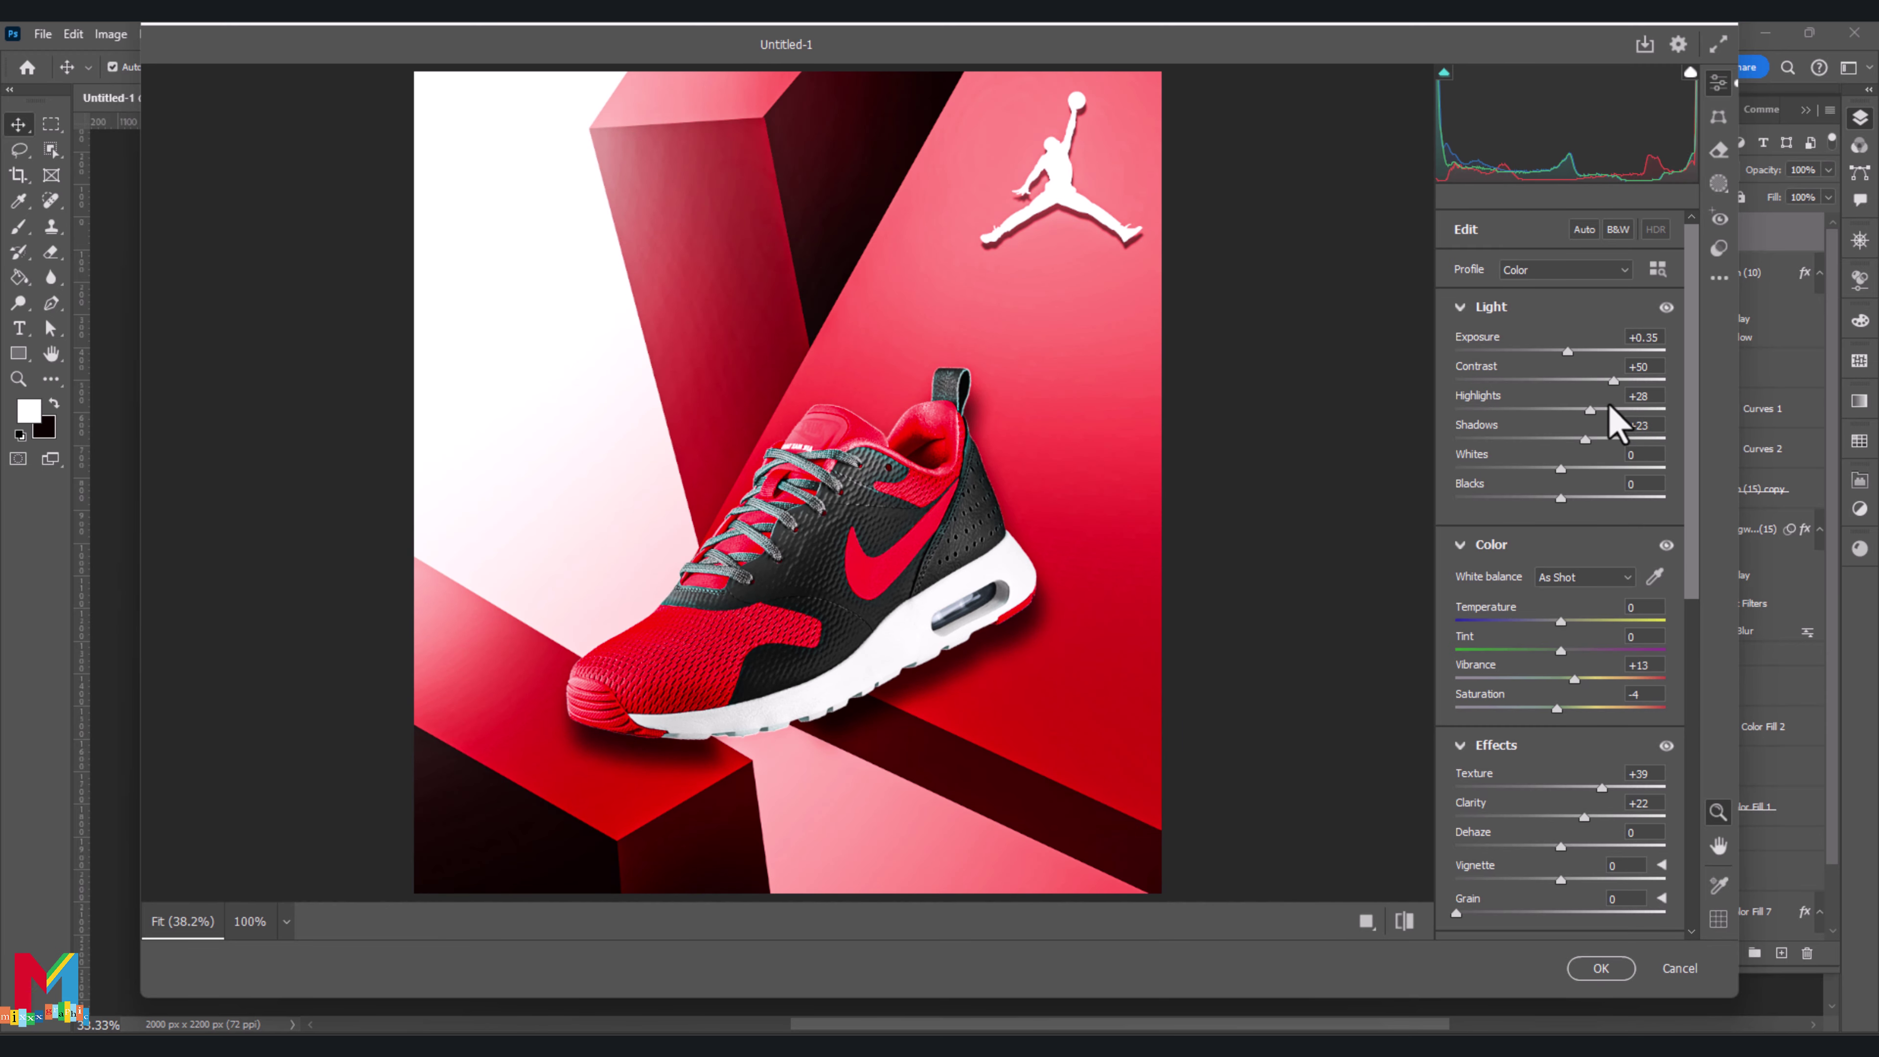
mouse_move(1562, 468)
left_mouse_down()
mouse_move(1587, 468)
mouse_move(1554, 498)
left_mouse_up()
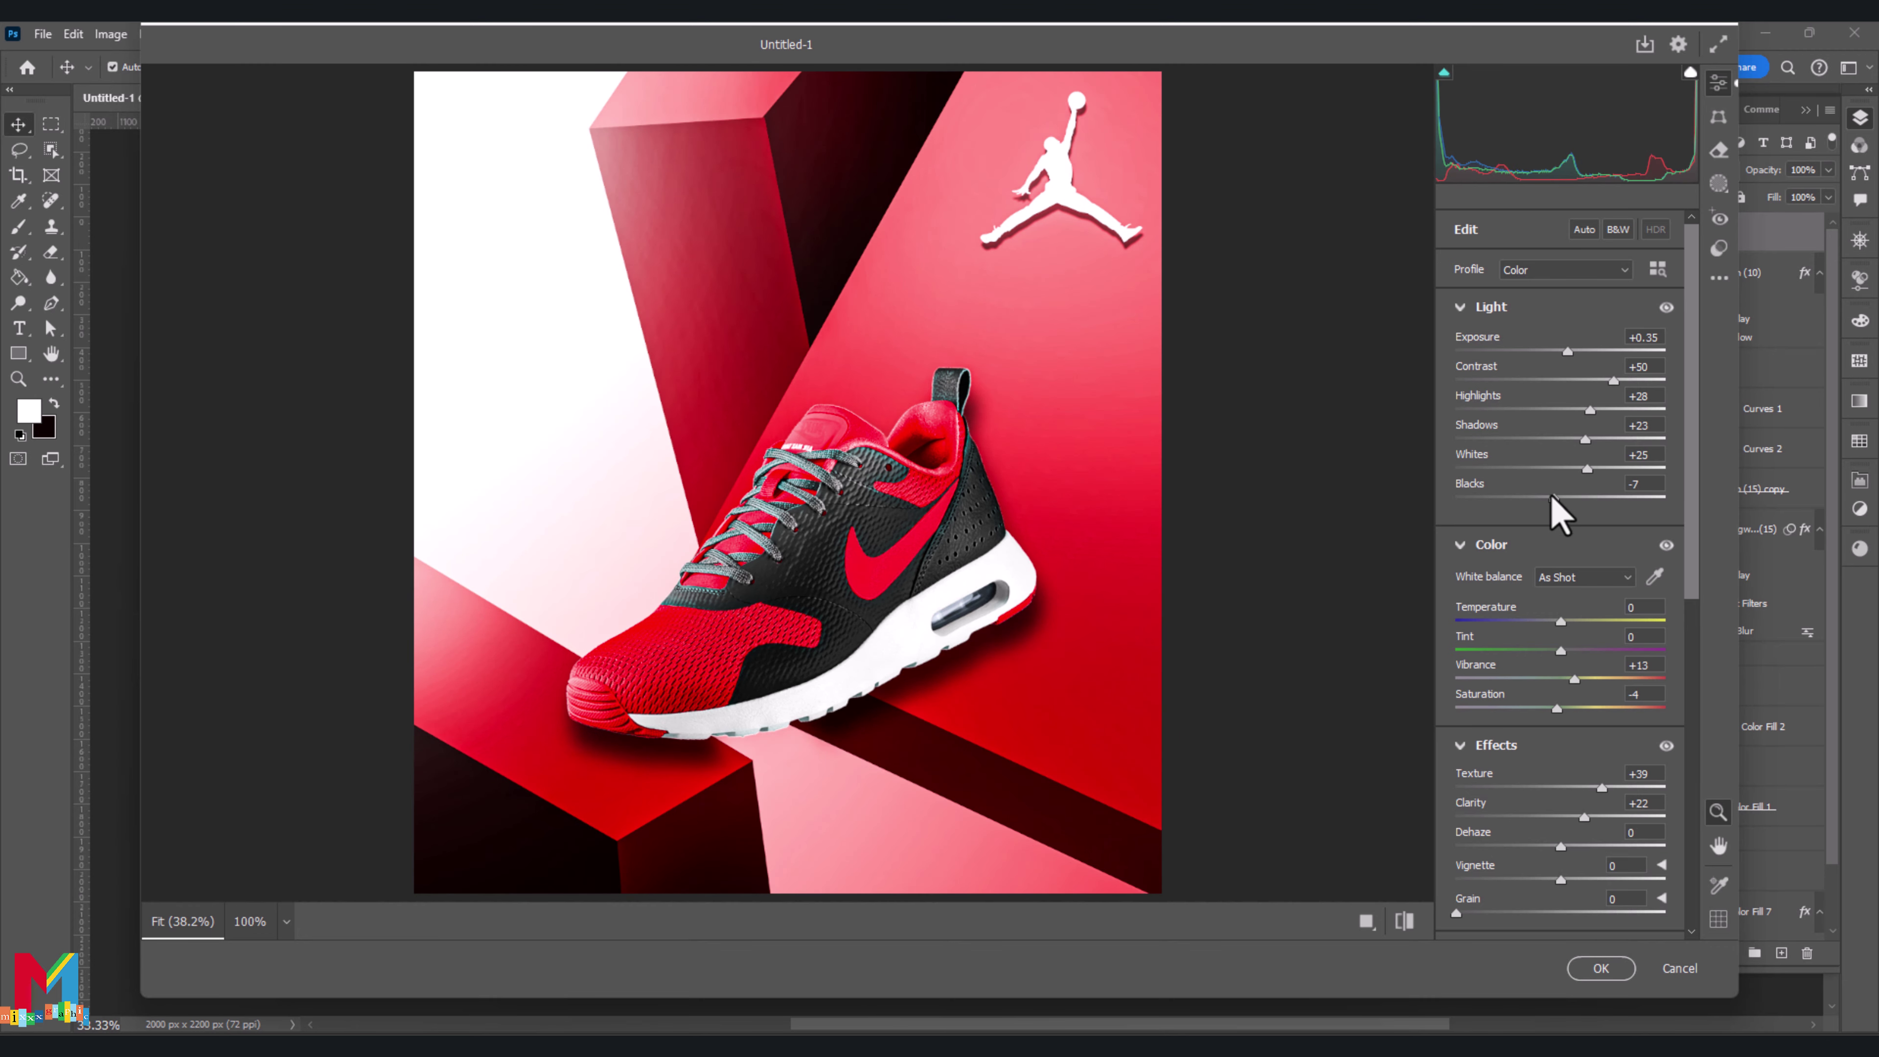
left_click_drag(1588, 468, 1581, 468)
mouse_move(1586, 439)
left_mouse_down()
mouse_move(1605, 439)
mouse_move(1569, 409)
mouse_move(1573, 378)
left_mouse_up()
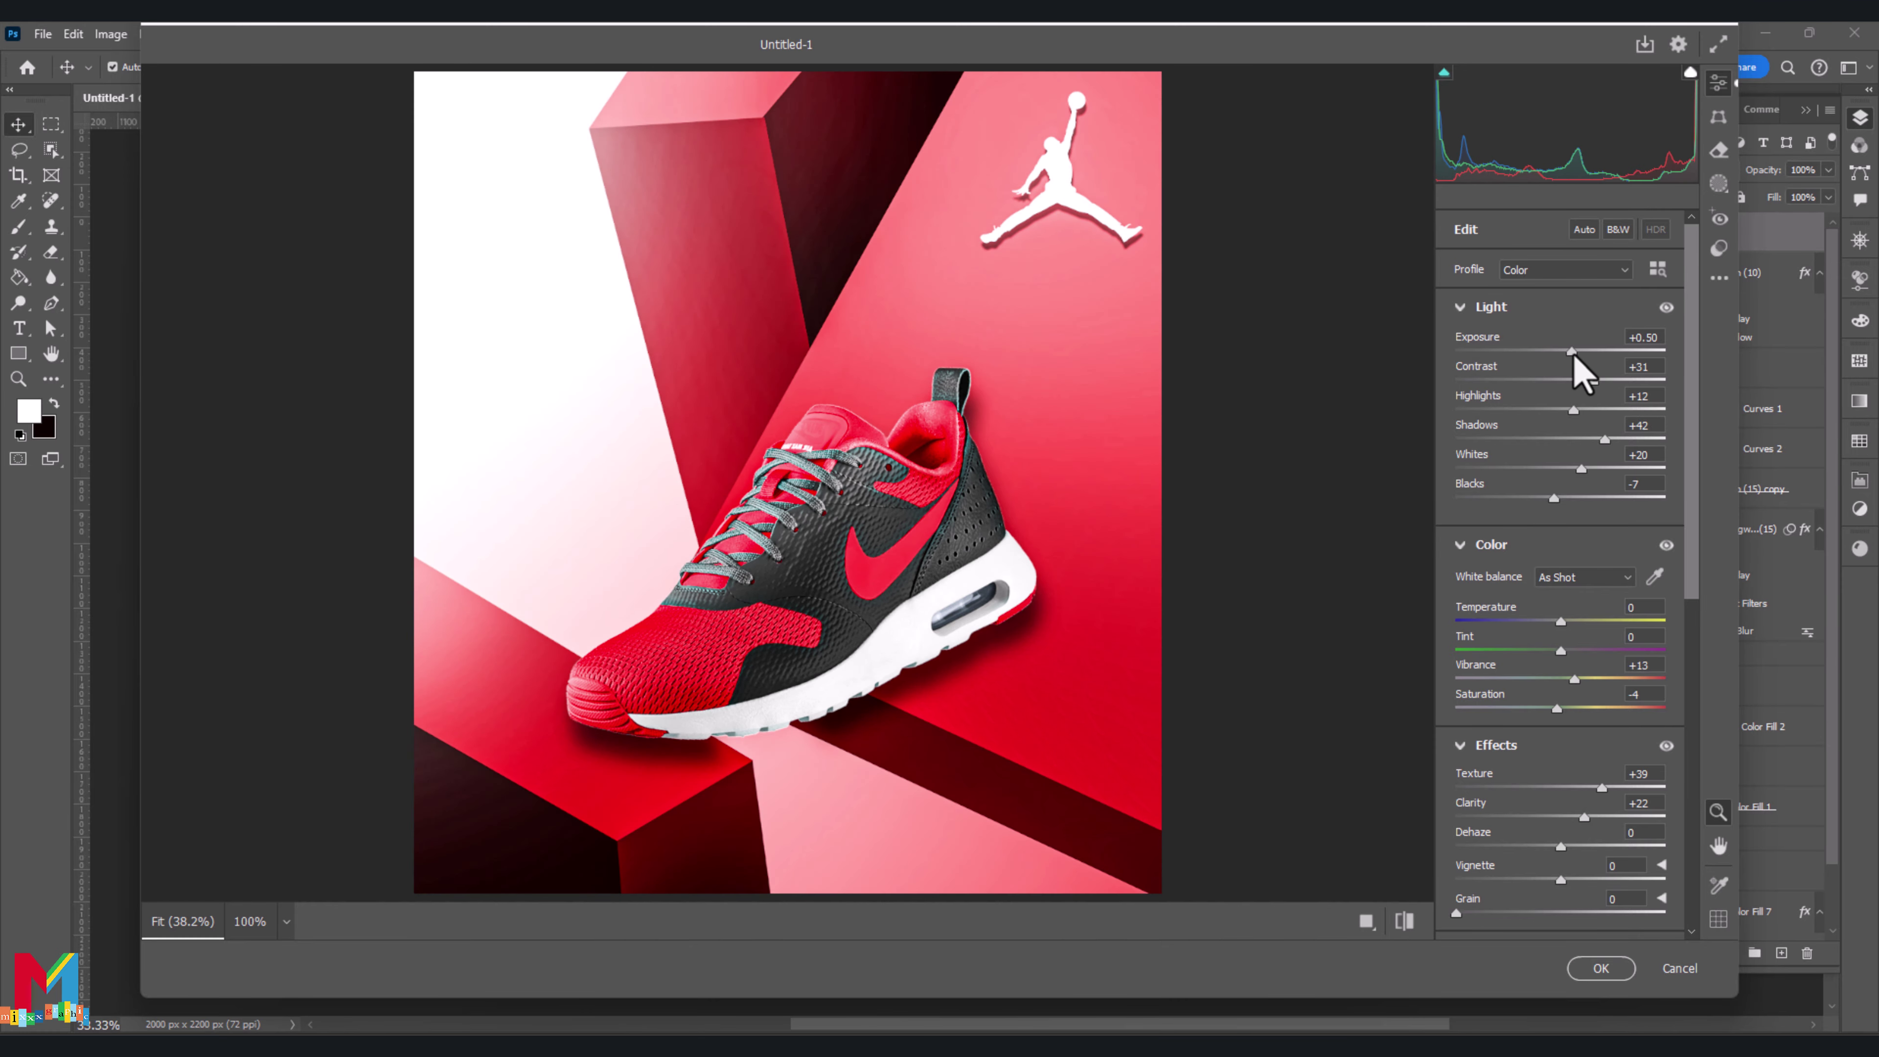
left_click_drag(1568, 352, 1571, 353)
left_click(1600, 968)
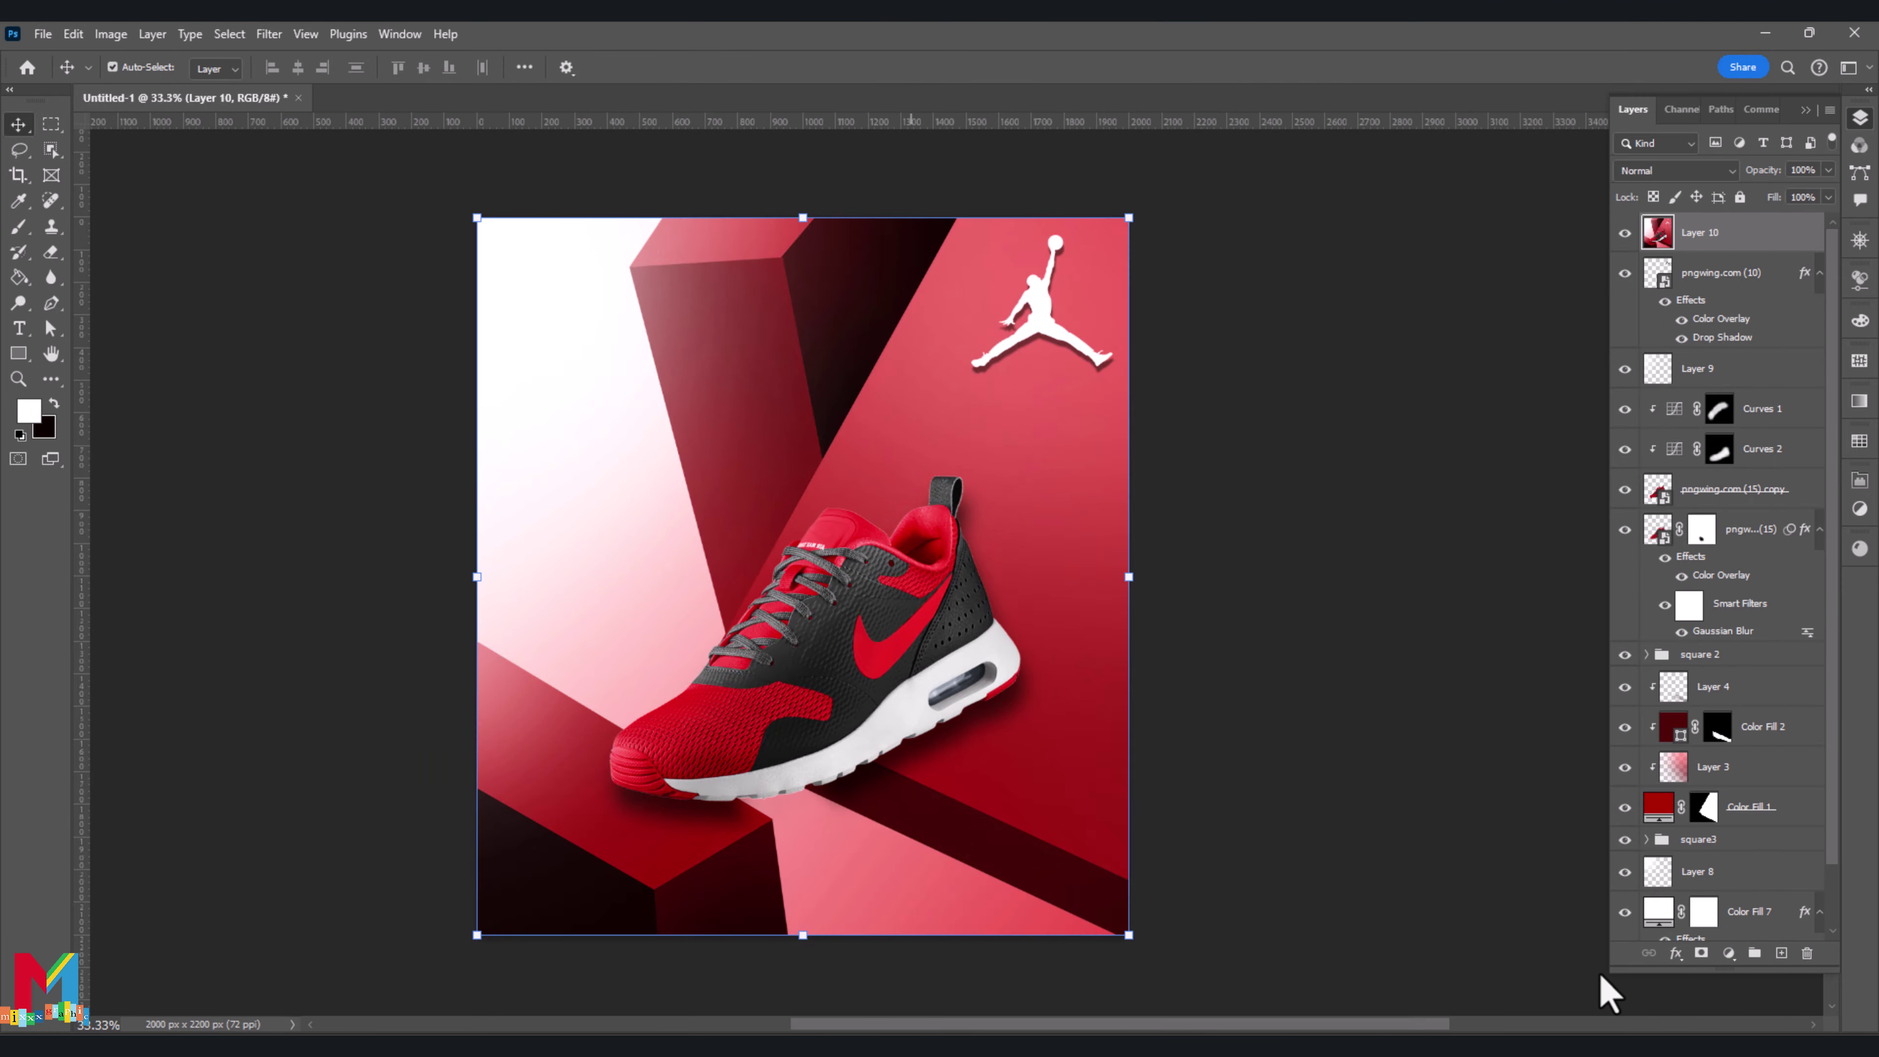
Add a Color Balance adjustment layer with Midtones Cyan–Red at +18
left_click(1729, 956)
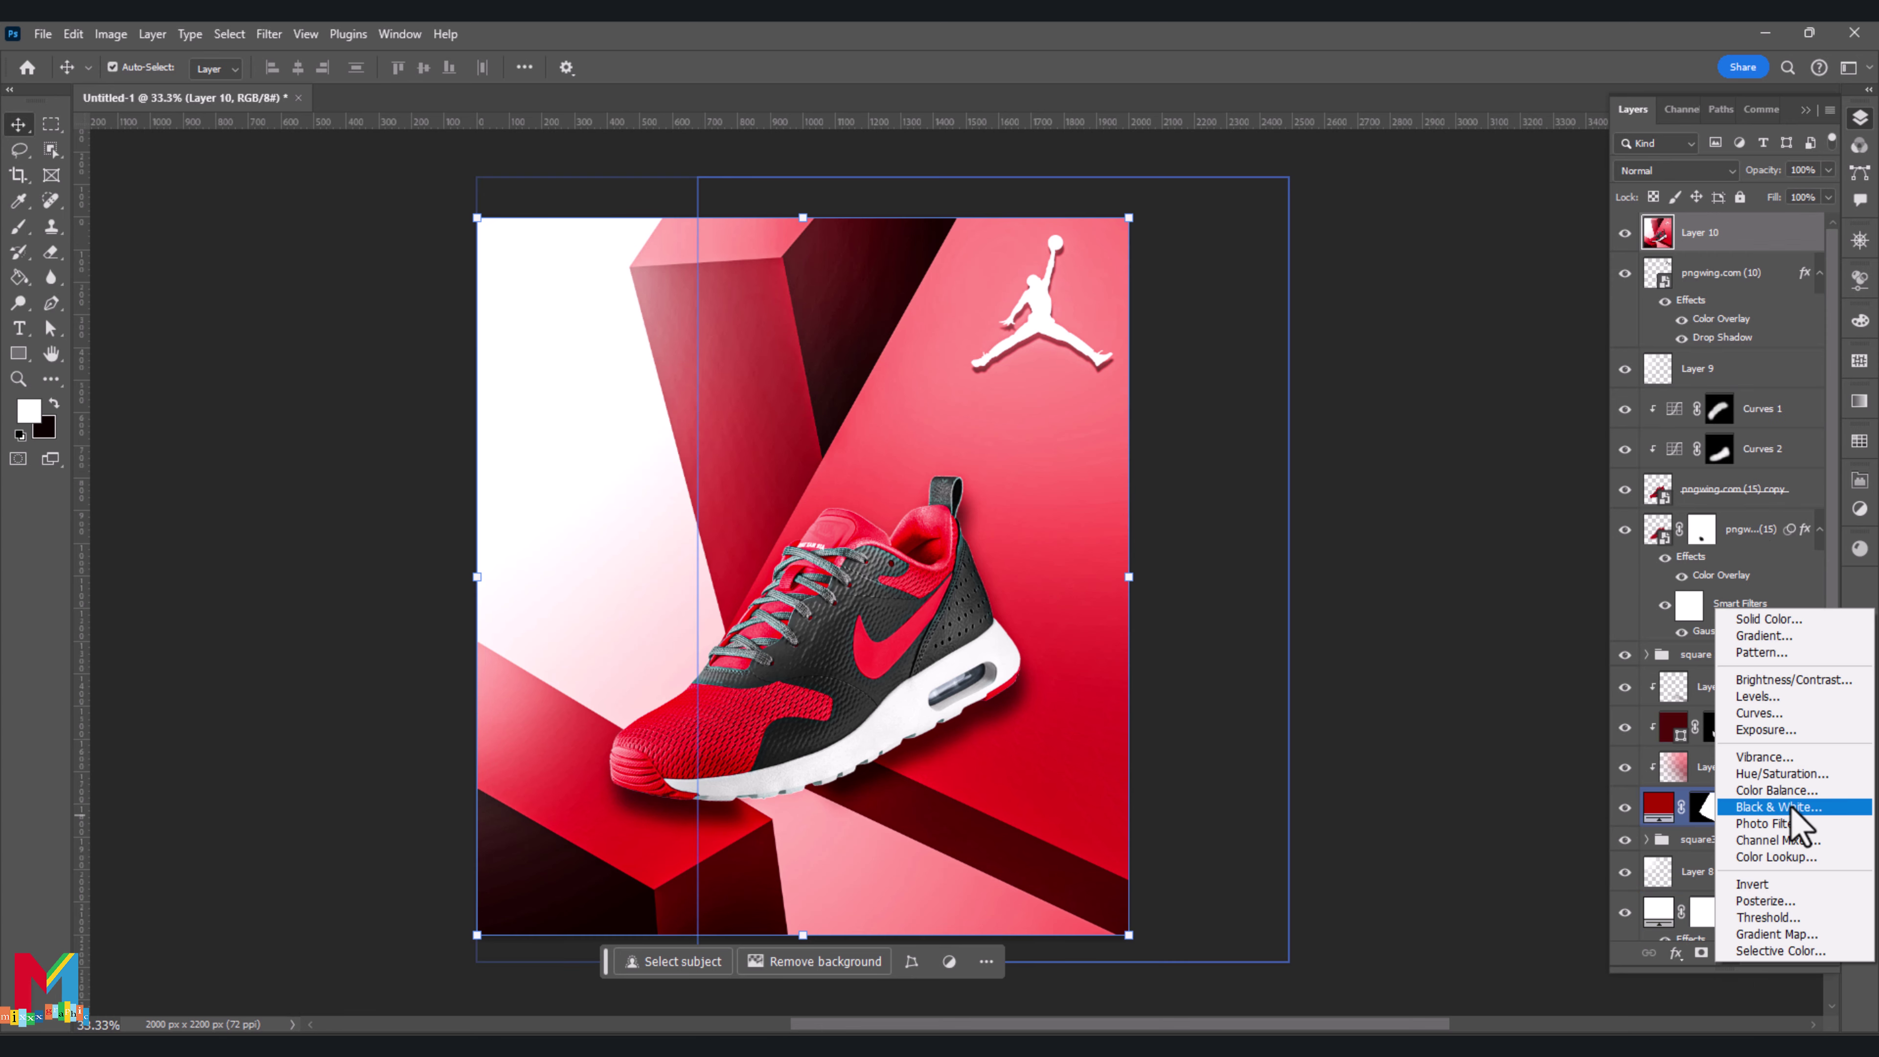
left_click(1790, 790)
type("+18")
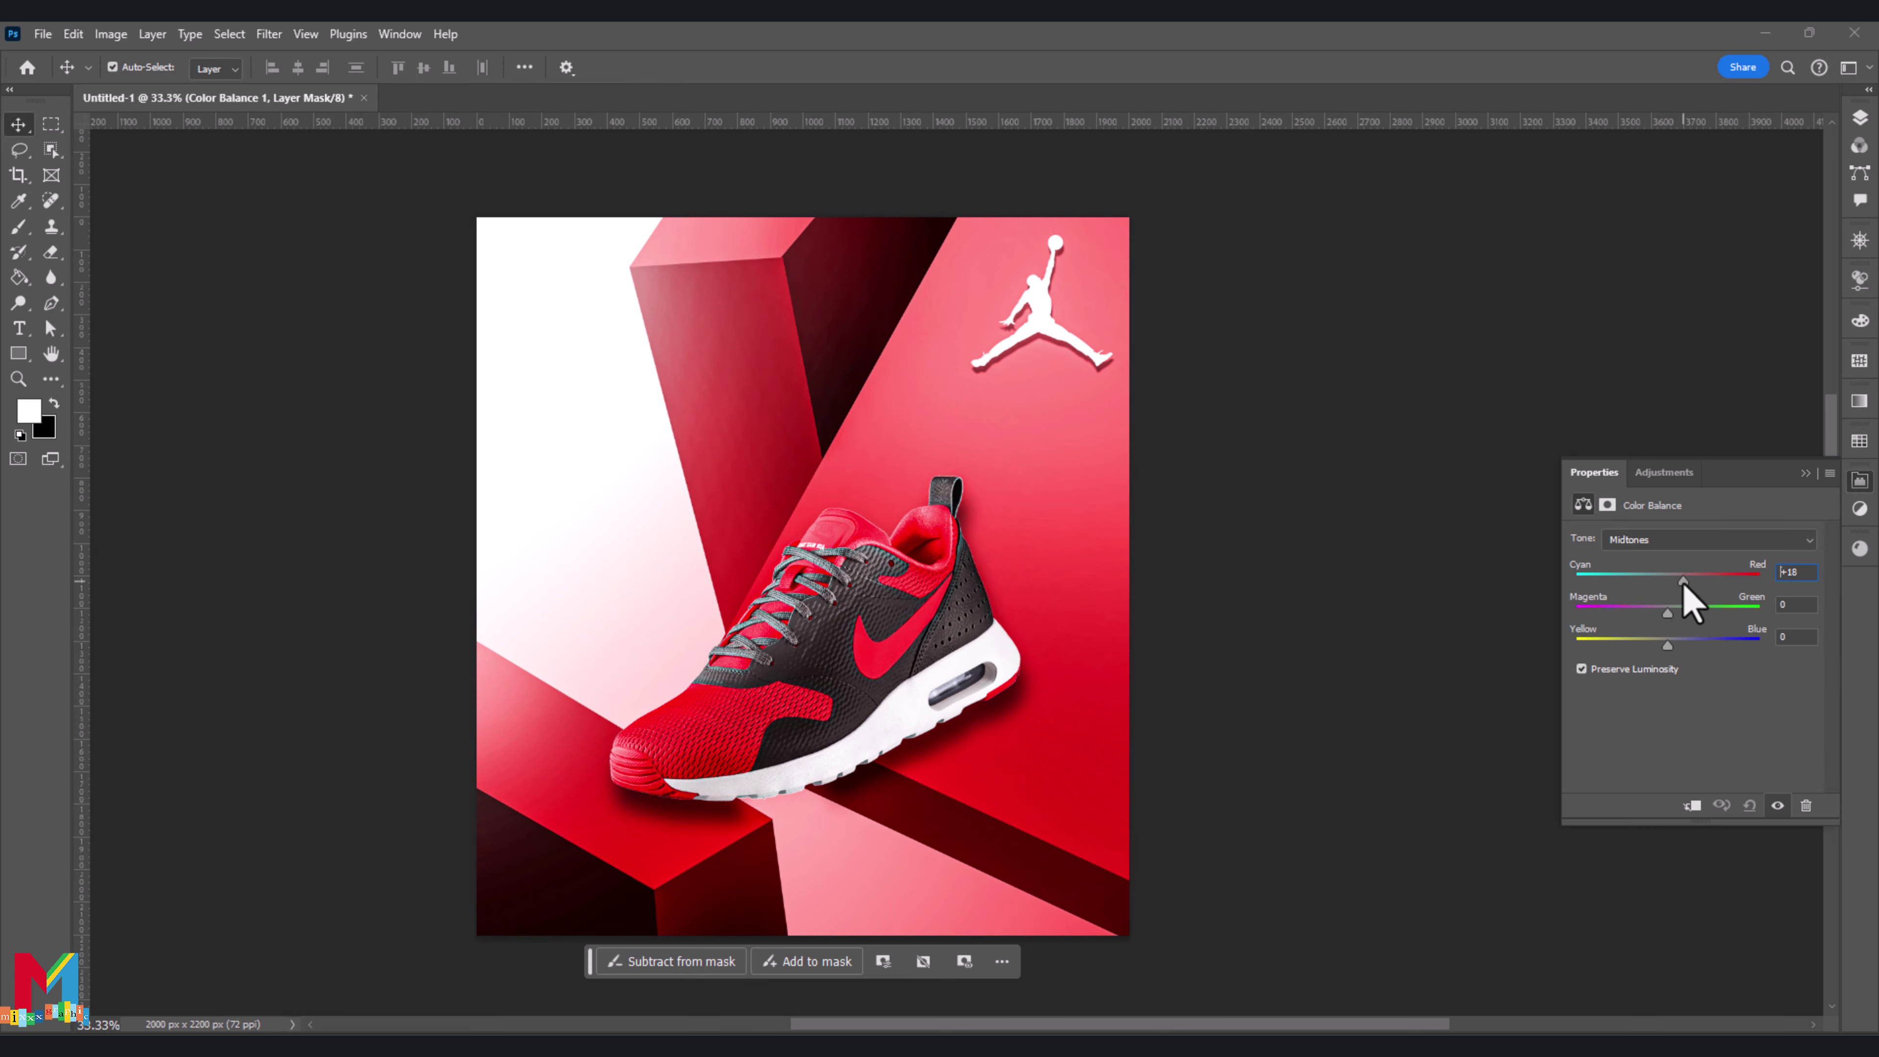
left_click(1806, 472)
left_click(233, 298)
left_click_drag(233, 297, 305, 317)
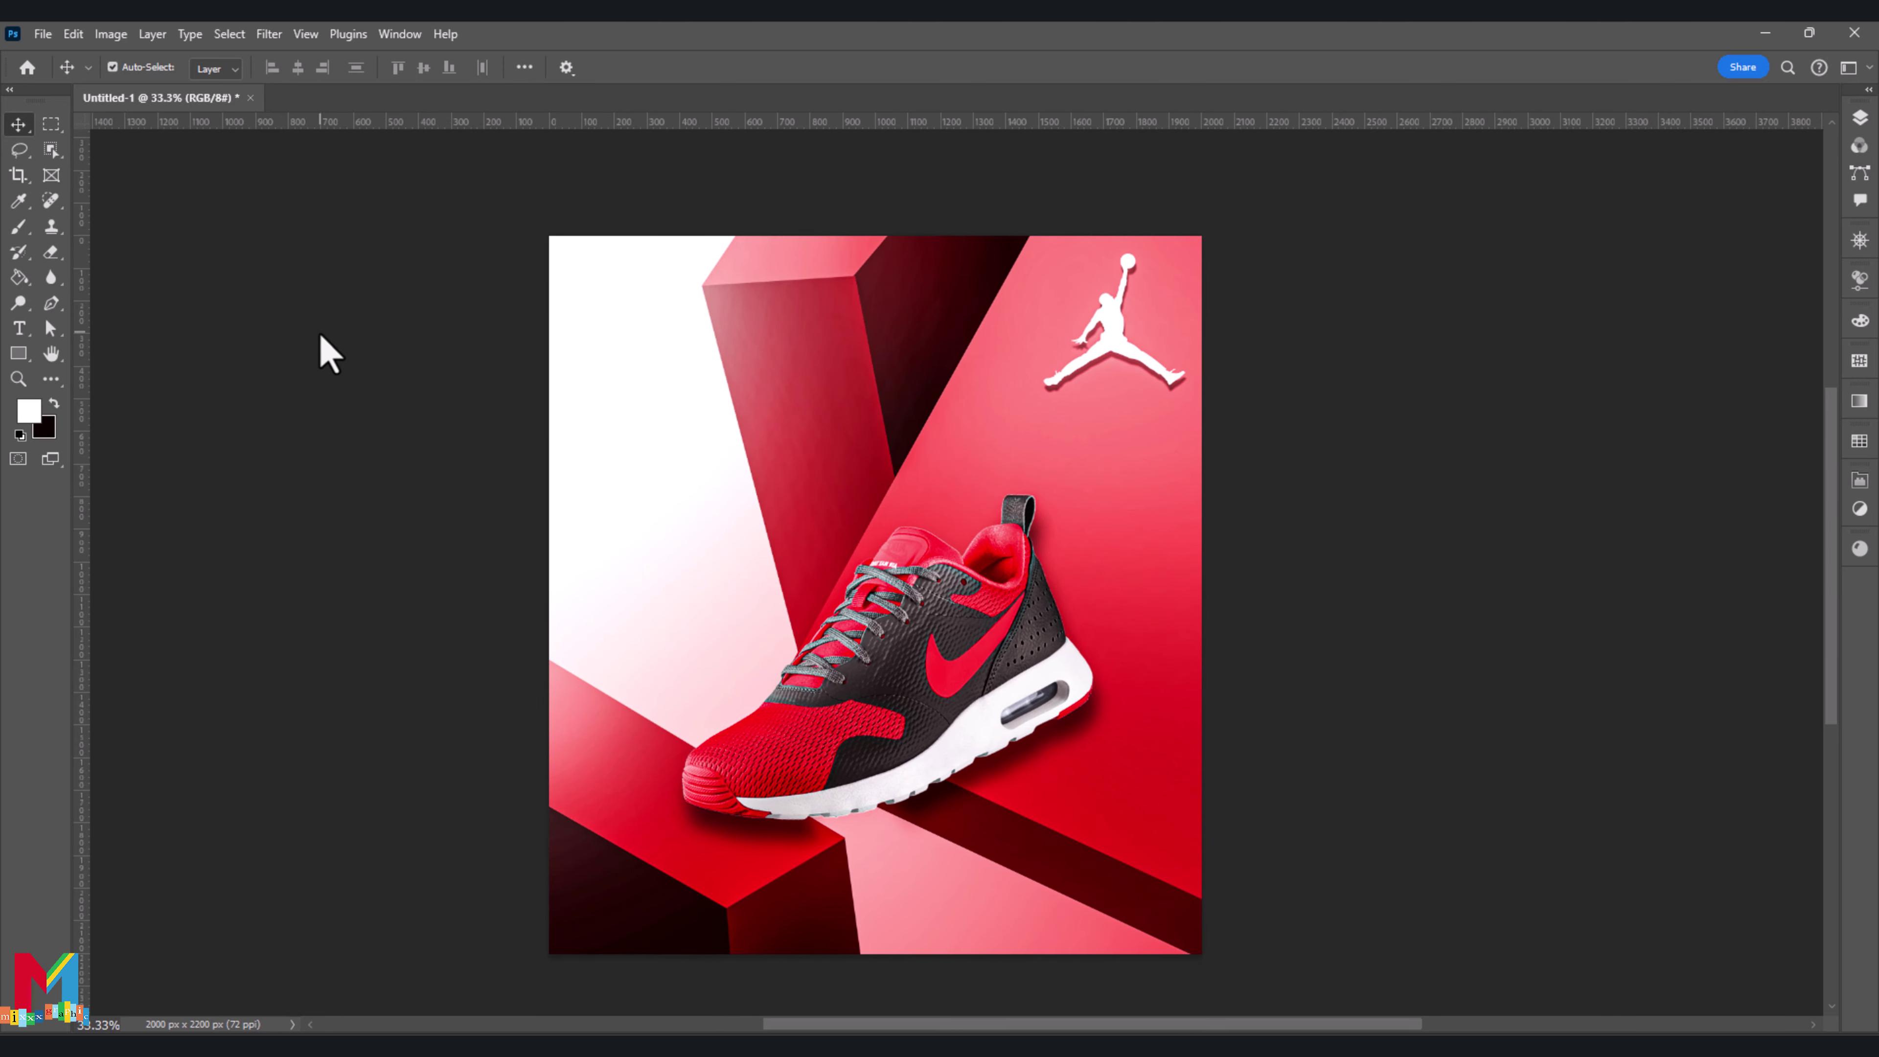